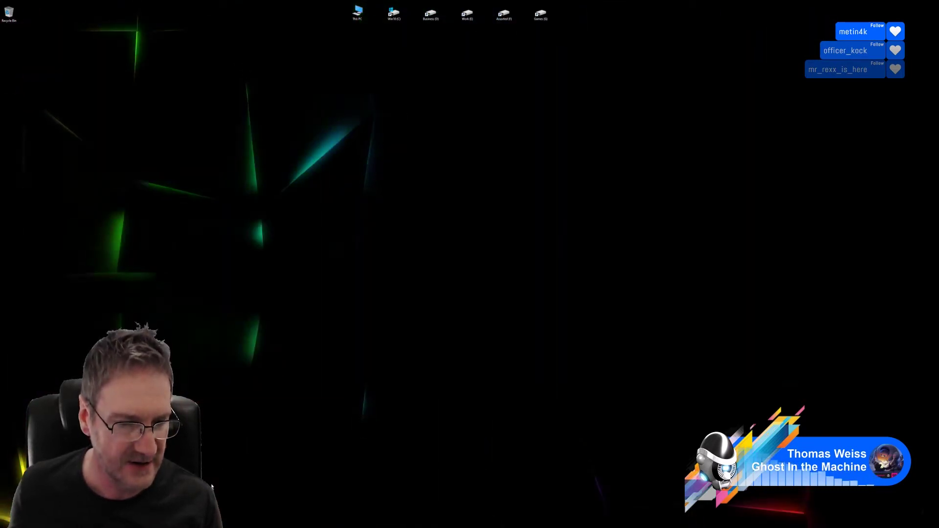
Switch to the Unreal Editor and select the glass-door bookcase BookCase_MainDoor_DragInput in the level
key("alt+Tab")
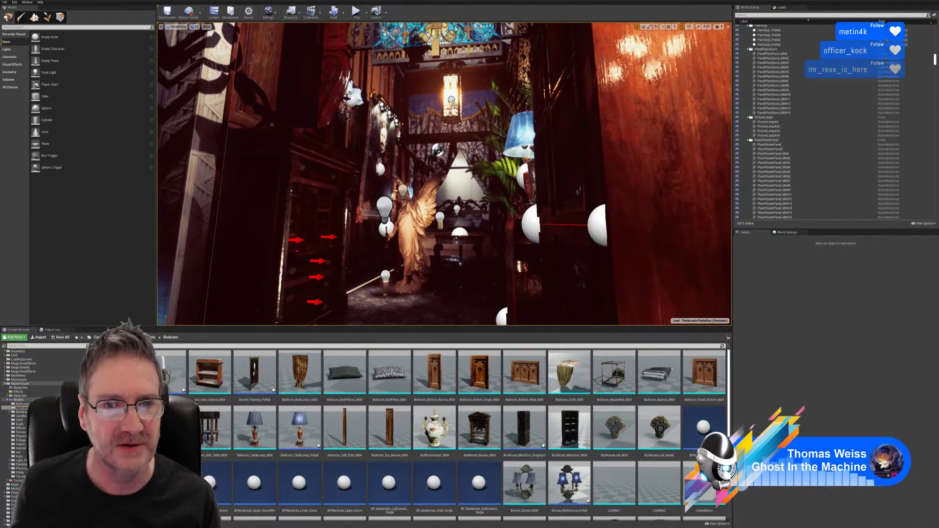
key("s")
right_click_drag(444, 174, 247, 185)
key("w")
key("w")
key("e")
key("d")
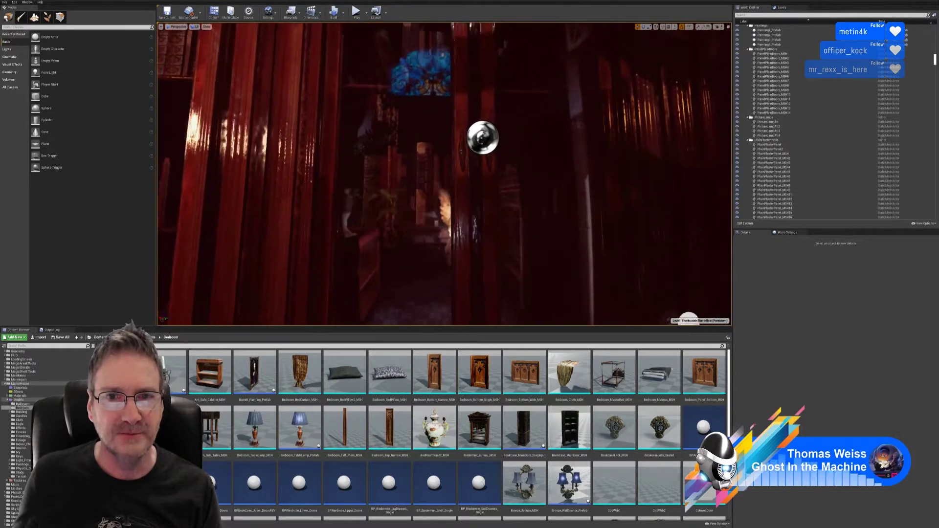
right_click_drag(597, 294, 577, 284)
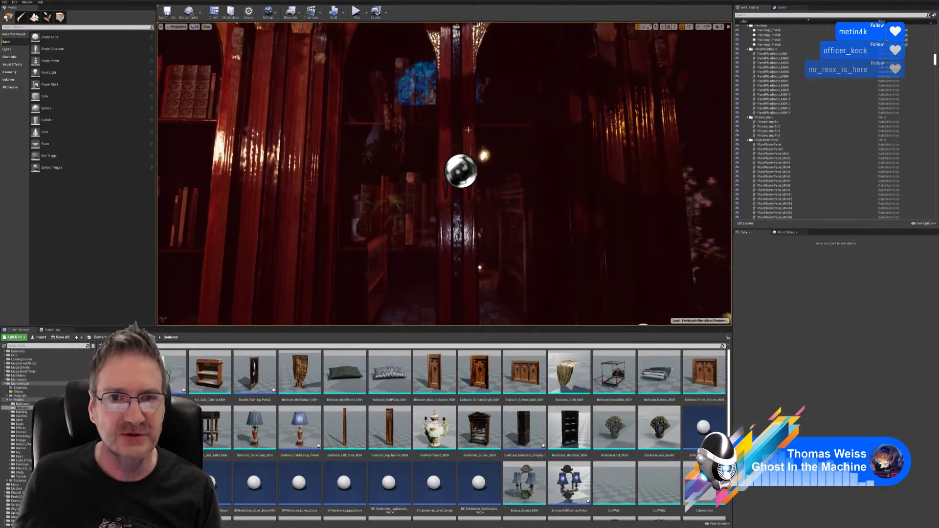
left_click(468, 130)
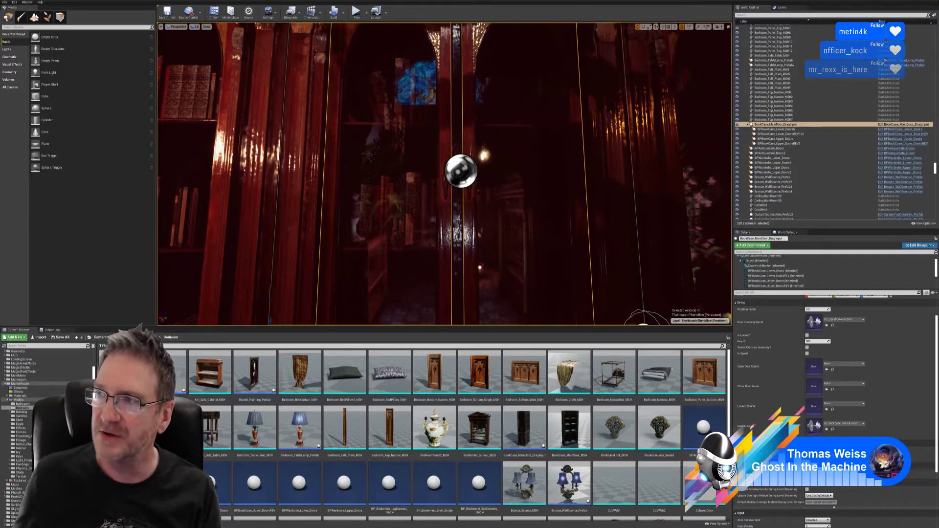
Open the selected bookcase's blueprint in its 3D viewport and inspect the empty shelves behind the upper glass doors
left_click_drag(938, 100, 493, 91)
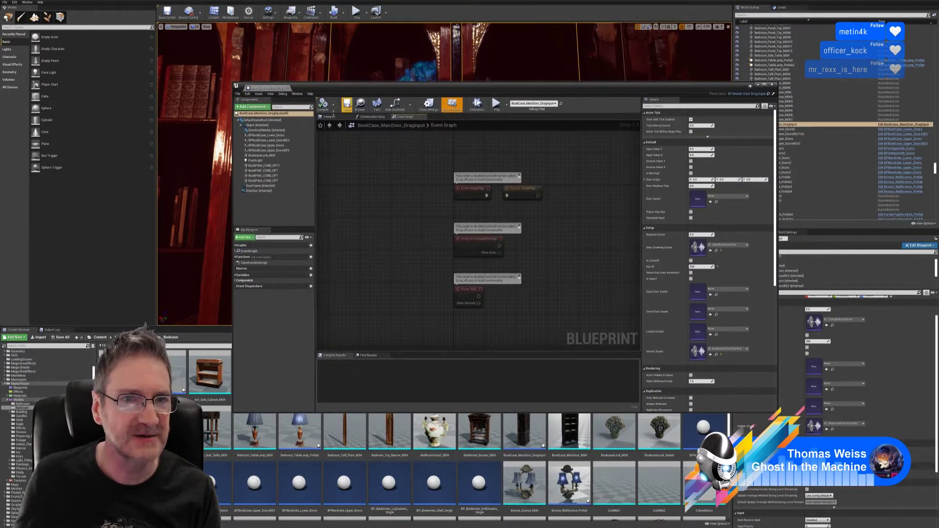
left_click(329, 118)
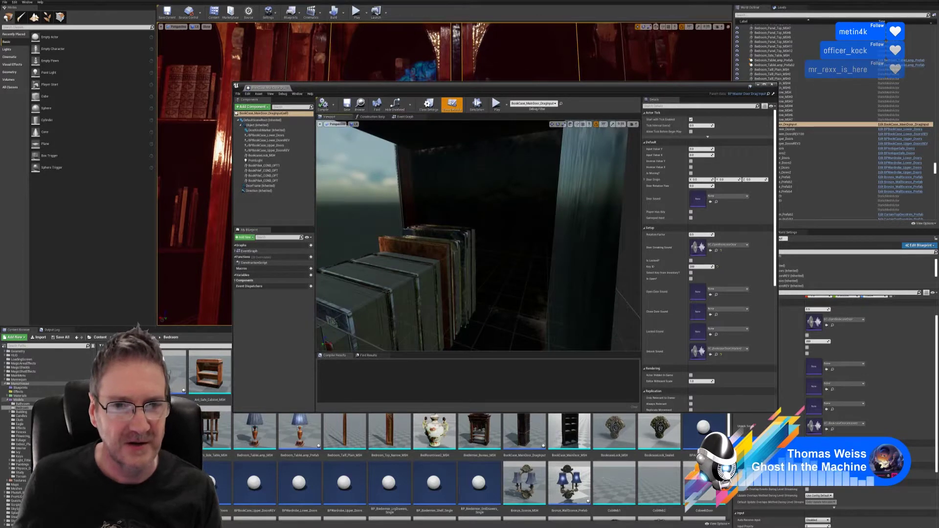
mouse_move(389, 240)
right_mouse_down()
mouse_move(440, 240)
mouse_move(362, 240)
mouse_move(388, 240)
right_mouse_up()
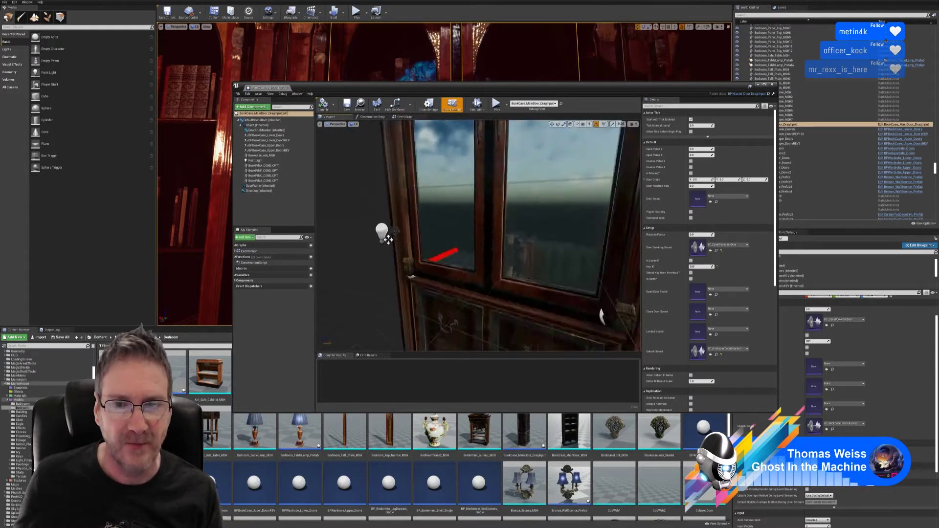
left_click_drag(387, 239, 387, 240)
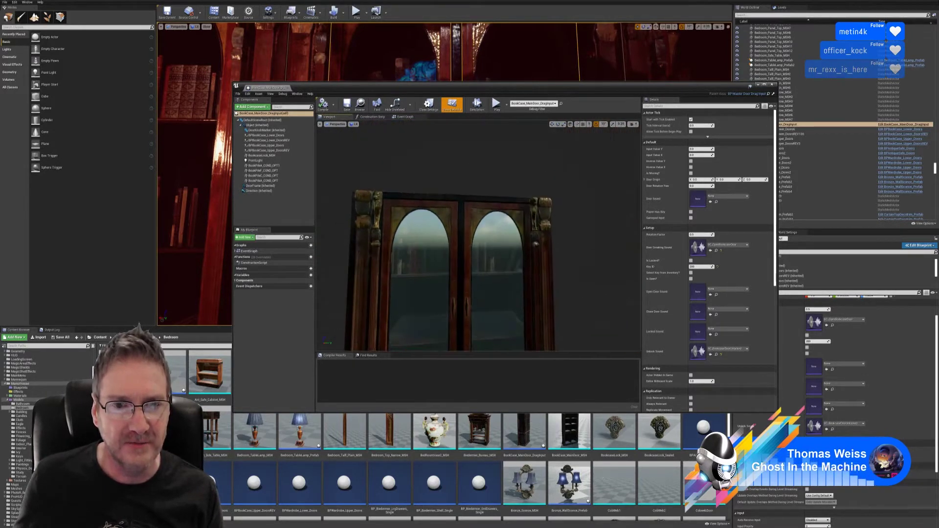
right_click_drag(387, 239, 368, 338)
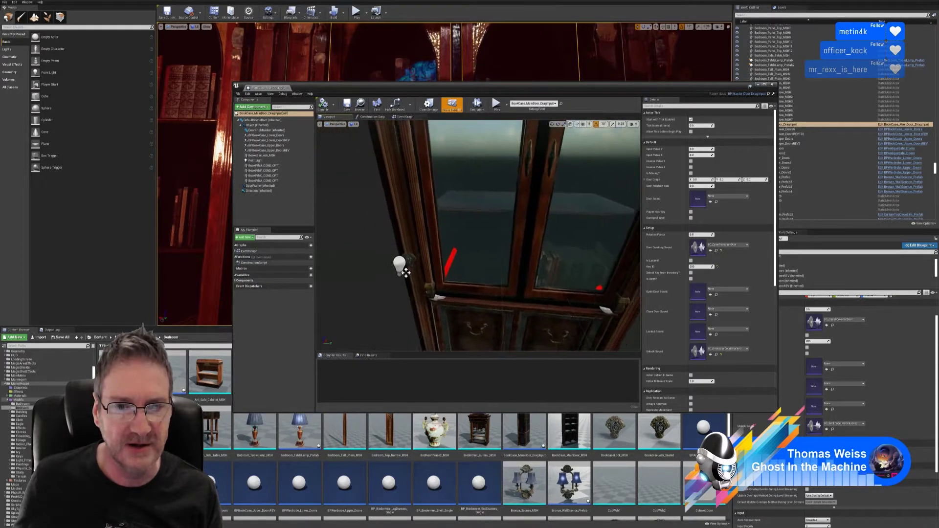
left_click_drag(406, 273, 385, 342)
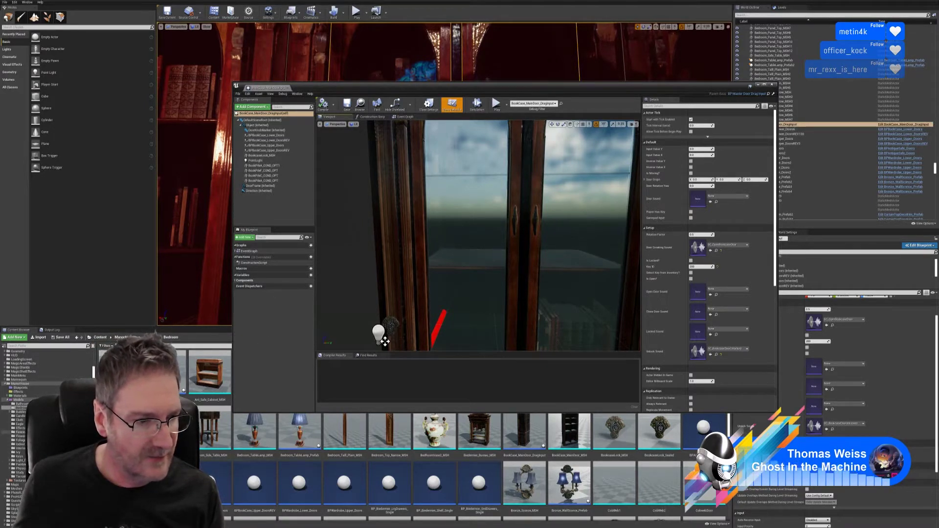
Browse to the Building > Merged asset folder and reposition the blueprint window so the book meshes are accessible
left_click(10, 412)
left_click(20, 416)
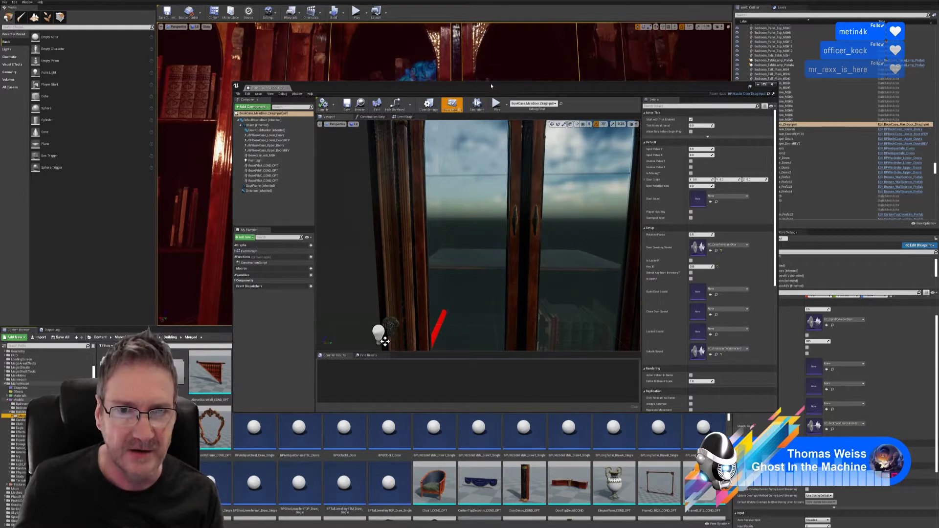
left_click_drag(491, 86, 499, 17)
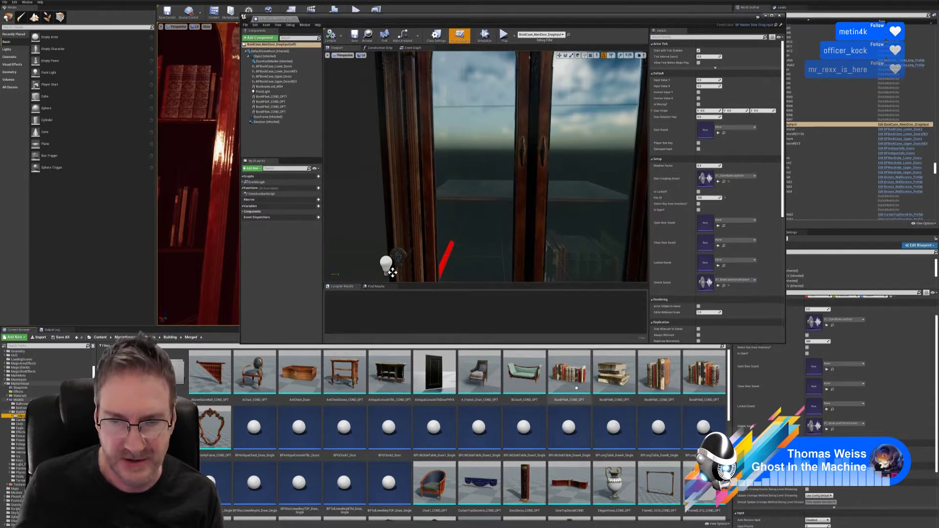
Add the last book pile mesh in the Merged folder, the row of upright books, as a component of the bookcase blueprint
mouse_move(703, 381)
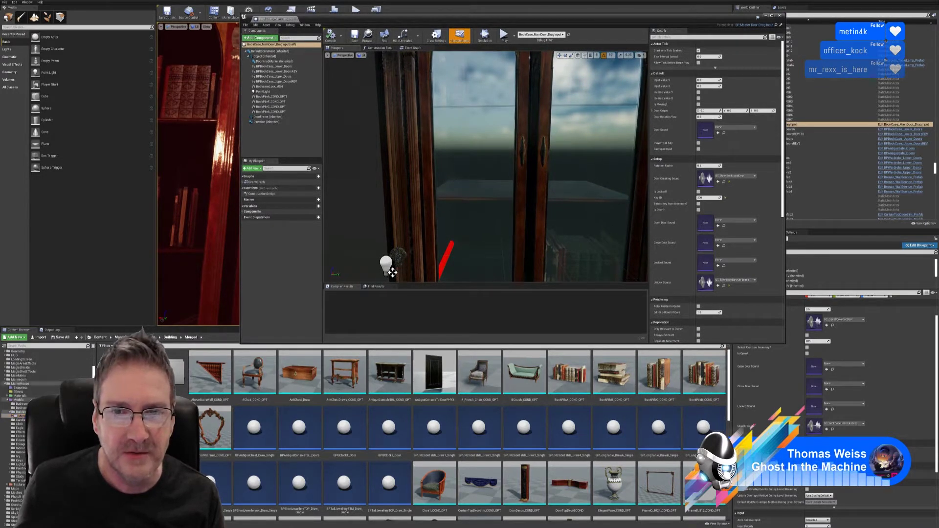
right_click_drag(485, 166, 486, 194)
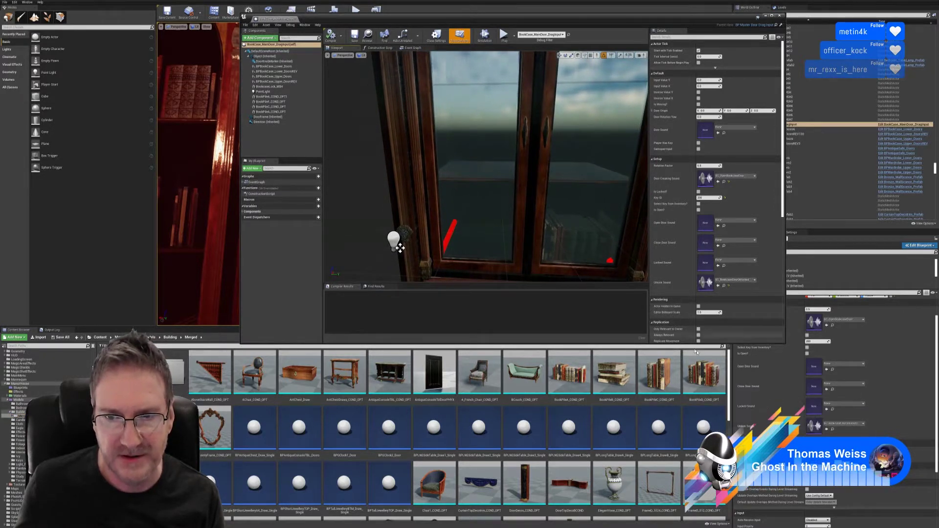
mouse_move(705, 374)
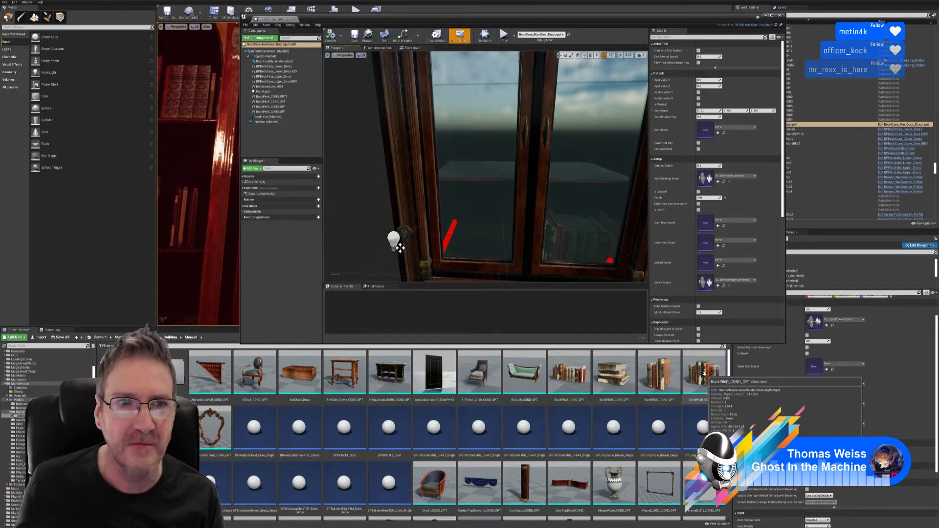
left_click_drag(705, 374, 371, 187)
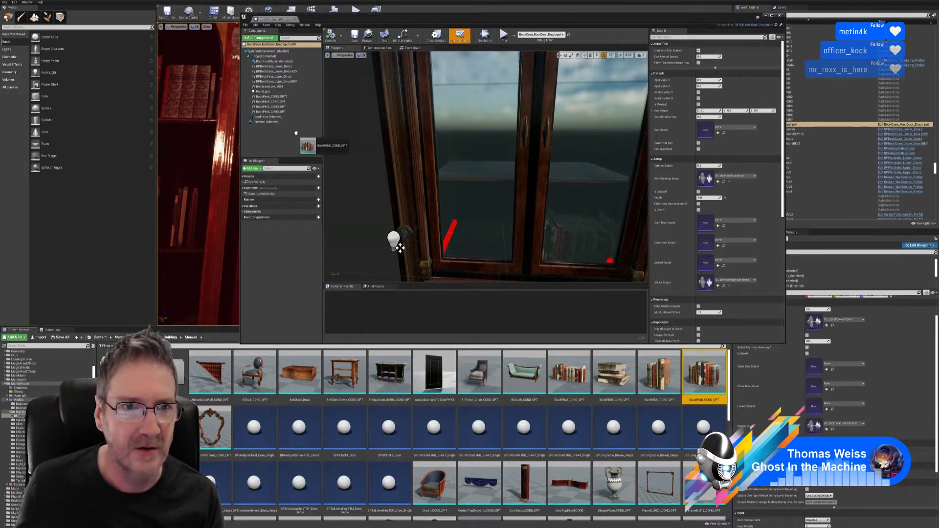
left_click_drag(274, 132, 266, 60)
left_click(280, 147)
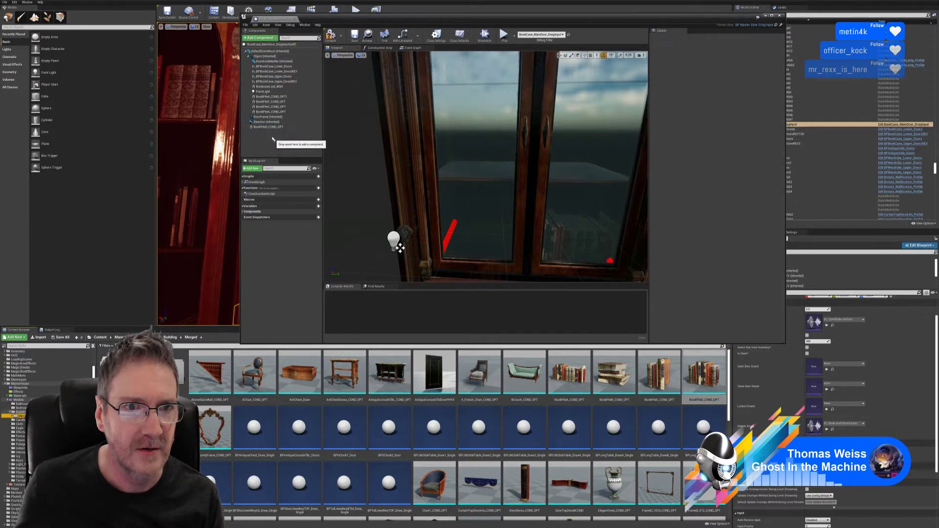
Scale the new book pile component to 1.618122 on all axes, matching an existing book pile in the bookcase
left_click(268, 127)
right_click_drag(367, 195, 509, 191)
right_click_drag(404, 193, 366, 194)
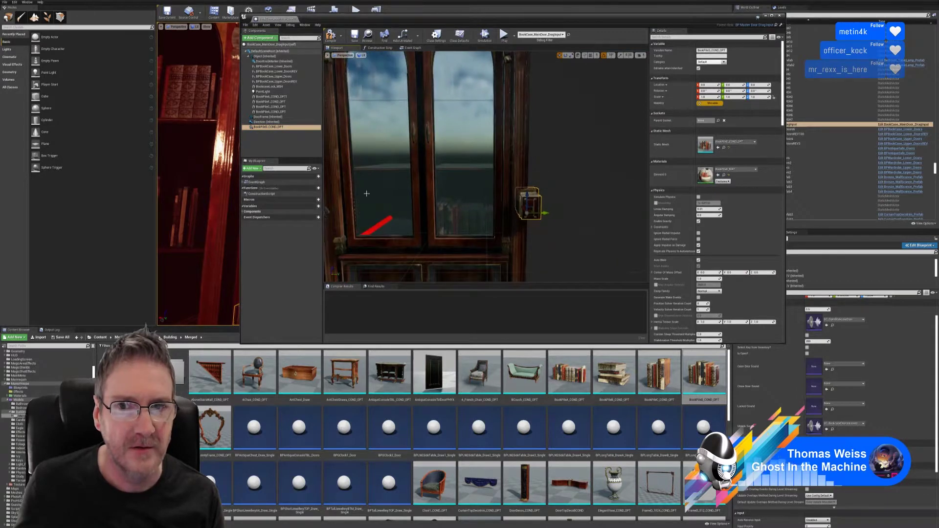
left_click(269, 101)
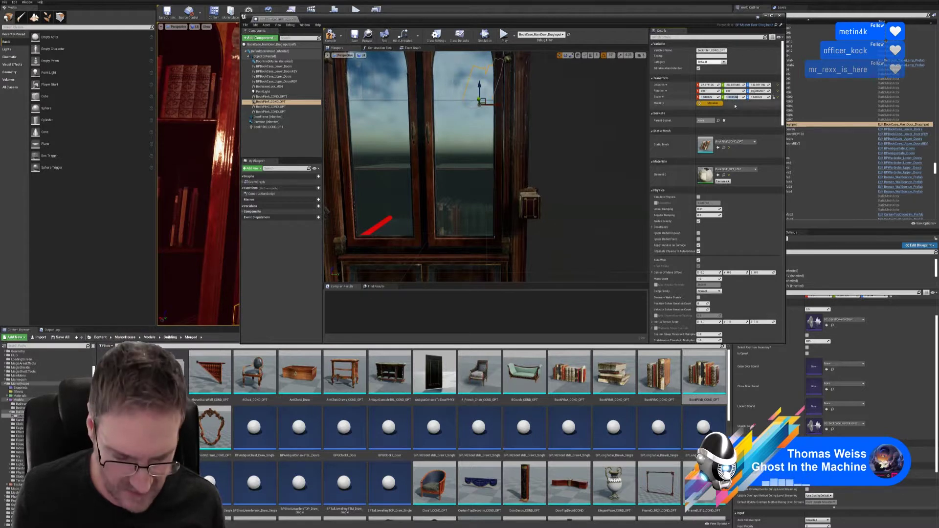
left_click(530, 201)
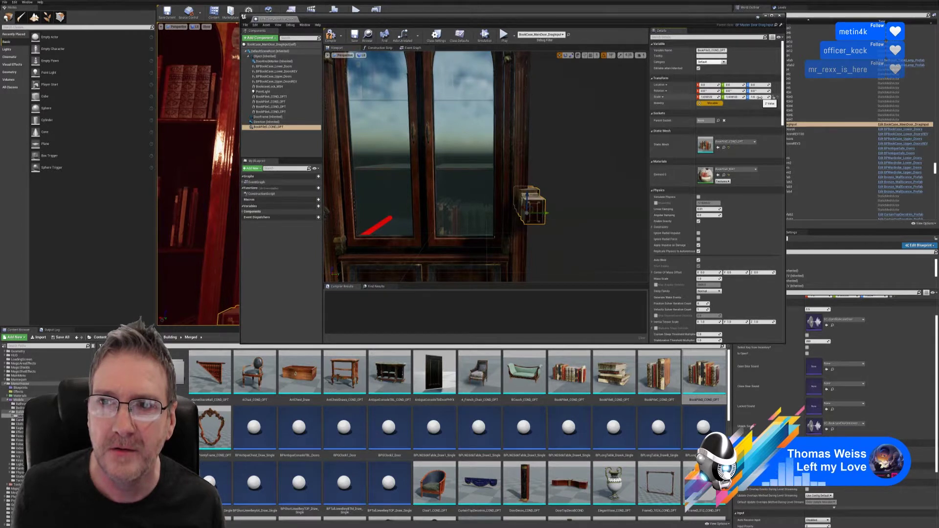
type("1.618122")
left_click(738, 97)
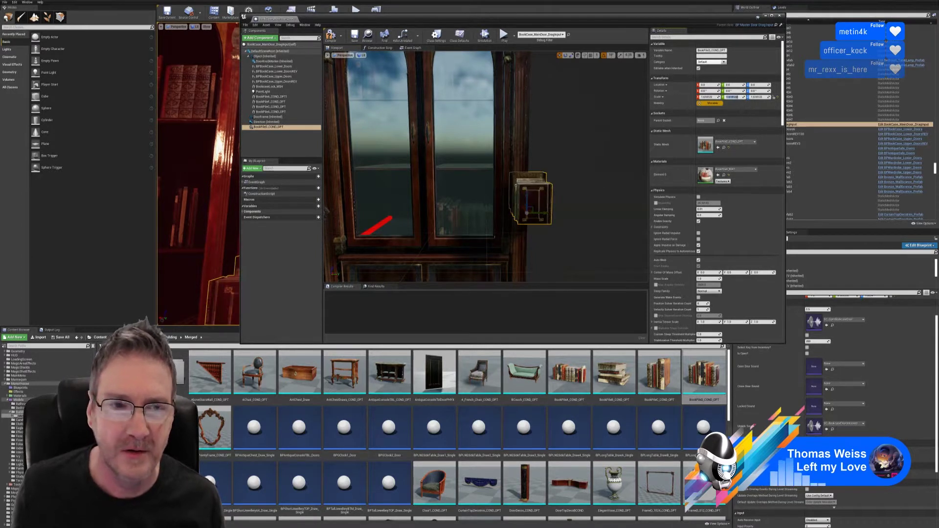
Rotate the new book pile about its vertical axis so the spines face the front of the bookcase
mouse_move(569, 73)
right_mouse_down()
mouse_move(579, 82)
mouse_move(569, 73)
right_mouse_up()
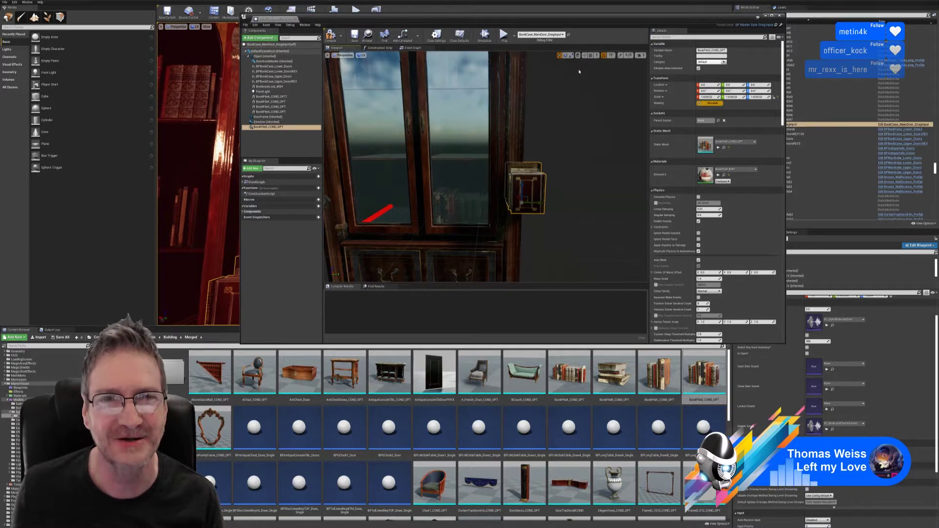
left_click(565, 56)
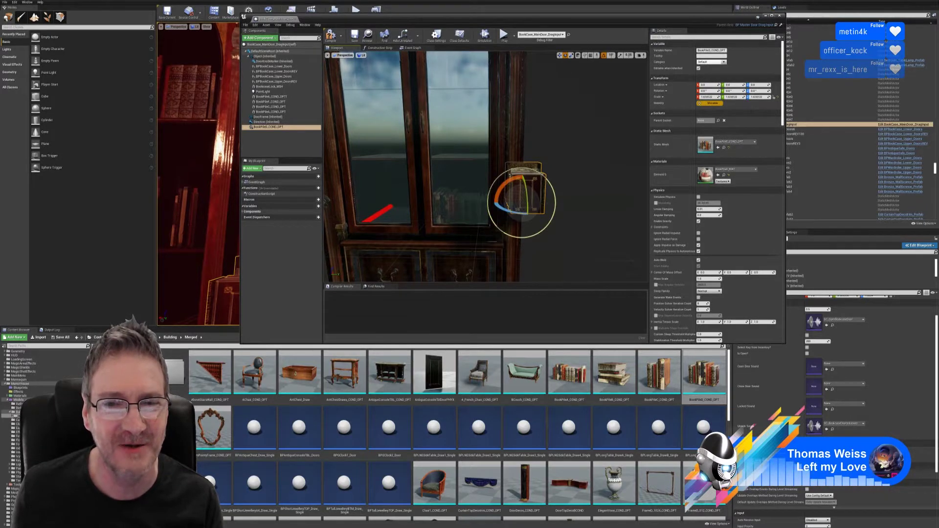
mouse_move(527, 215)
right_mouse_down()
mouse_move(460, 209)
mouse_move(527, 214)
right_mouse_up()
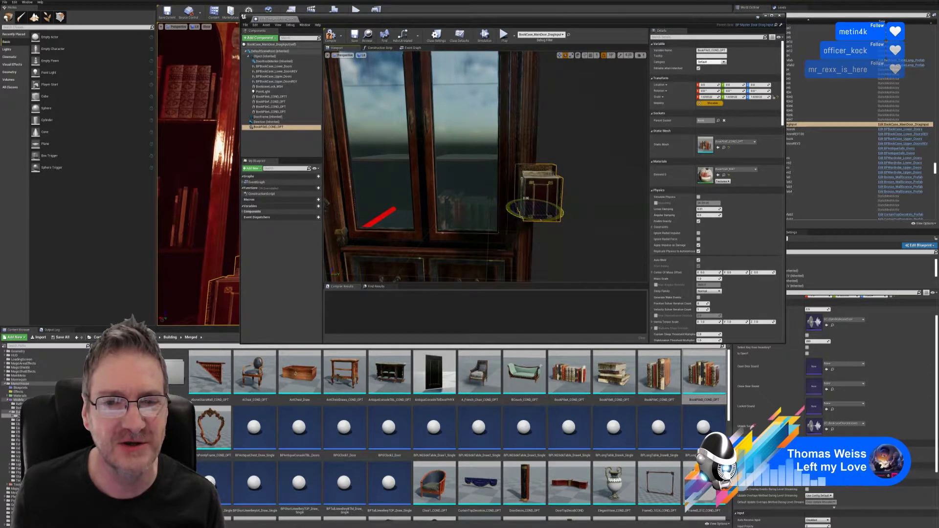
left_click_drag(540, 220, 497, 218)
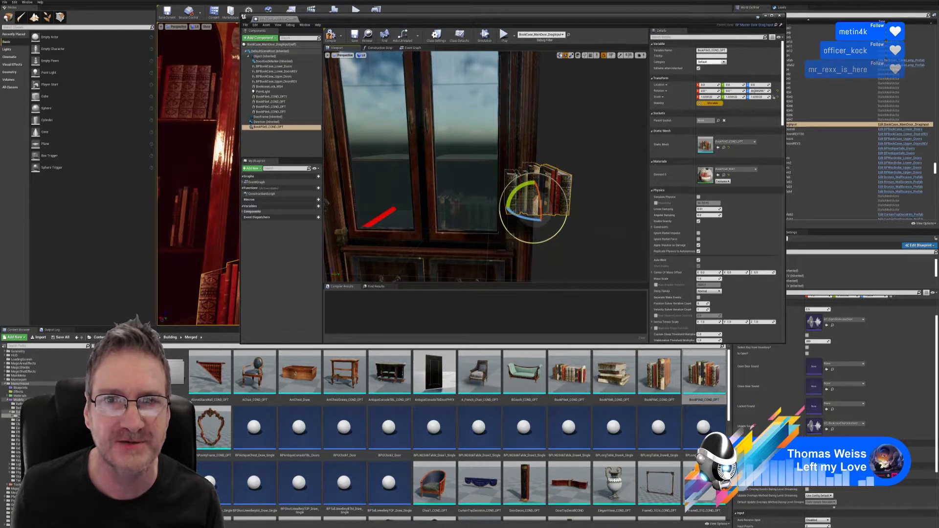
Move the new book pile to the upper shelf behind the left glass door and into the cabinet
left_click(561, 55)
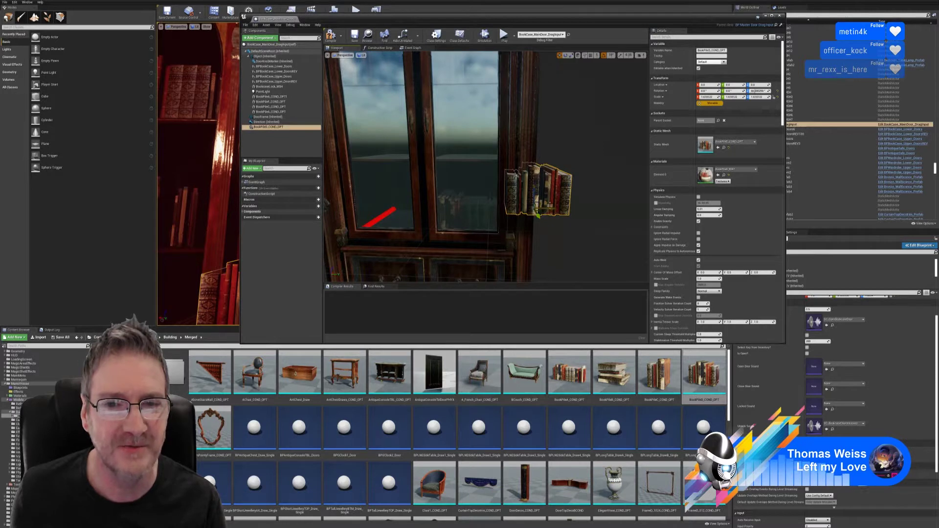
left_click_drag(550, 209, 404, 144)
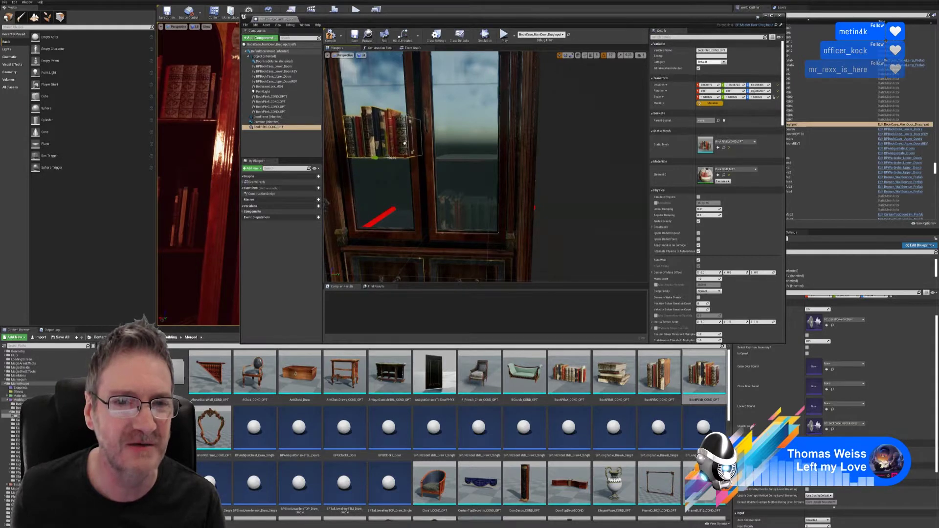
mouse_move(443, 177)
right_mouse_down()
mouse_move(426, 191)
mouse_move(462, 164)
mouse_move(444, 177)
right_mouse_up()
left_click_drag(367, 193, 382, 187)
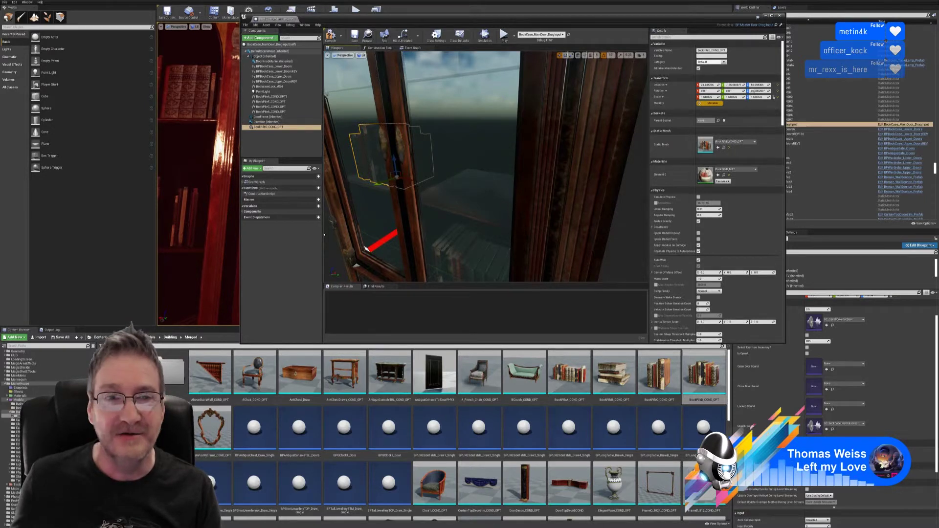
Adjust the book pile's depth and alignment so it sits inside the shelf edge behind the door
right_click_drag(365, 249, 373, 244)
left_click_drag(427, 256, 447, 177)
right_click_drag(446, 177, 484, 215)
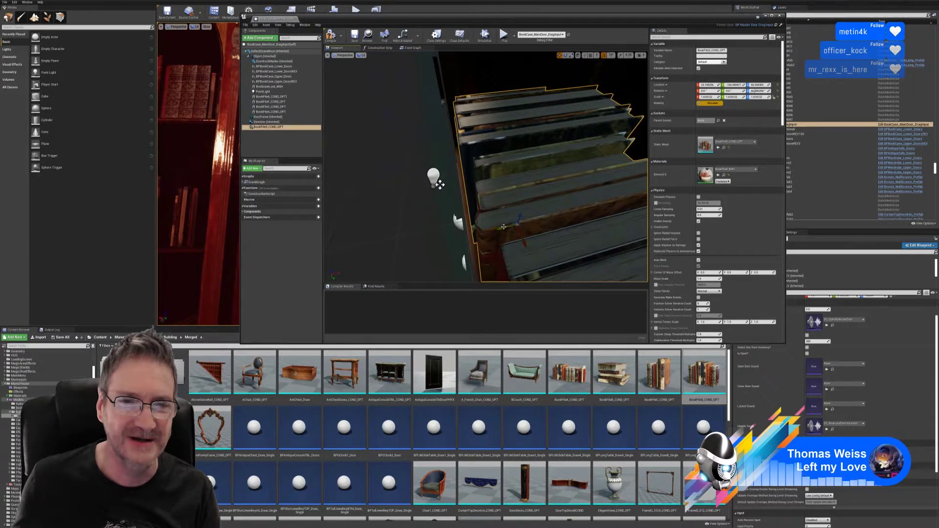
left_click_drag(510, 226, 524, 224)
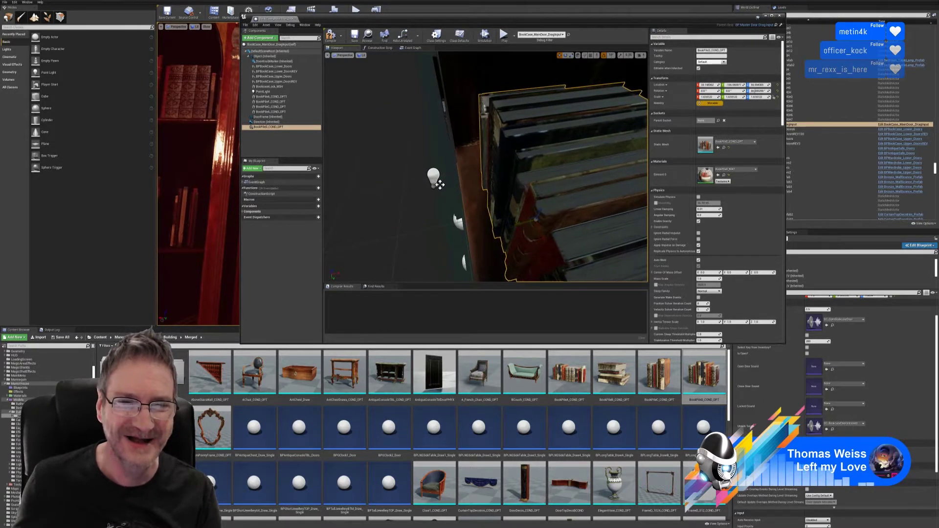
right_click_drag(440, 185, 486, 204)
left_click_drag(519, 188, 536, 176)
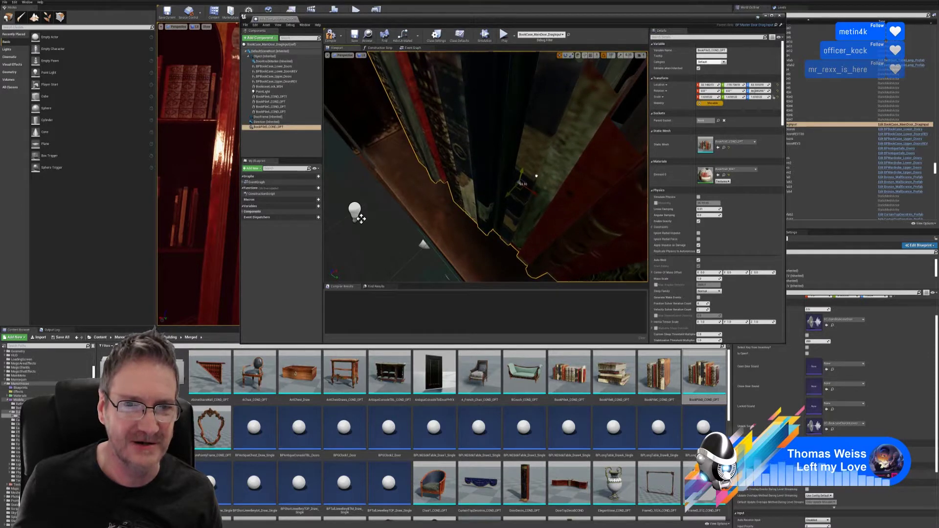
Fine-tune the book pile's position so its base rests on the upper shelf, and check the placement through the doors
right_click_drag(437, 244, 433, 209)
left_click_drag(473, 185, 469, 187)
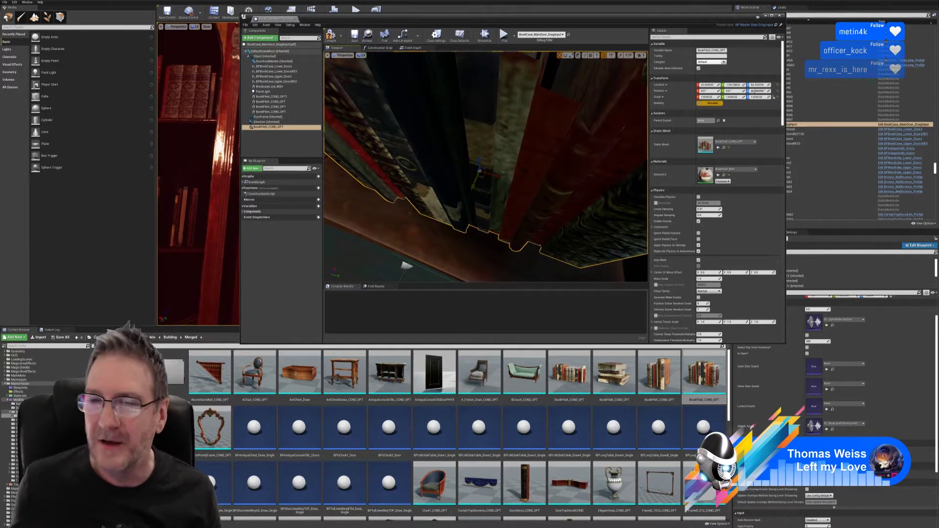
right_click_drag(469, 188, 538, 188)
left_click_drag(416, 183, 455, 182)
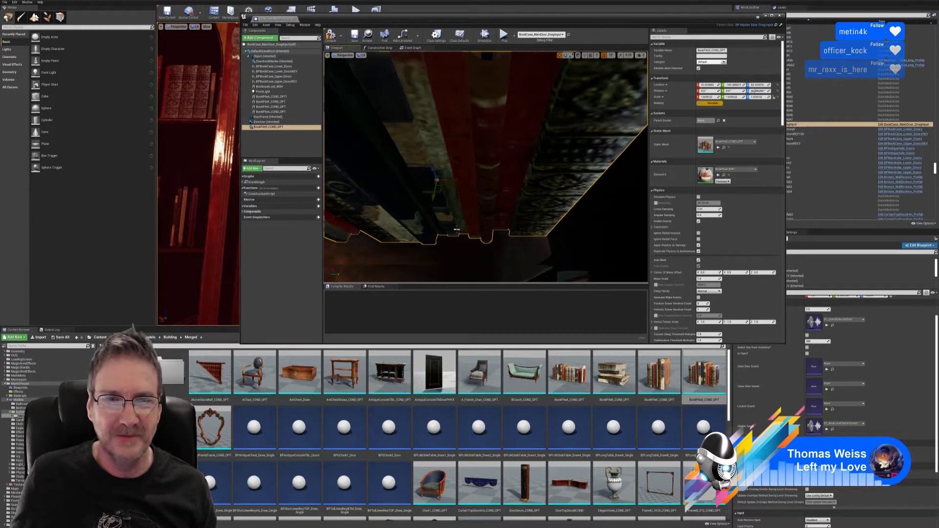
right_click_drag(457, 250, 426, 250)
right_click_drag(436, 187, 439, 149)
key("s")
right_click_drag(451, 252, 452, 253)
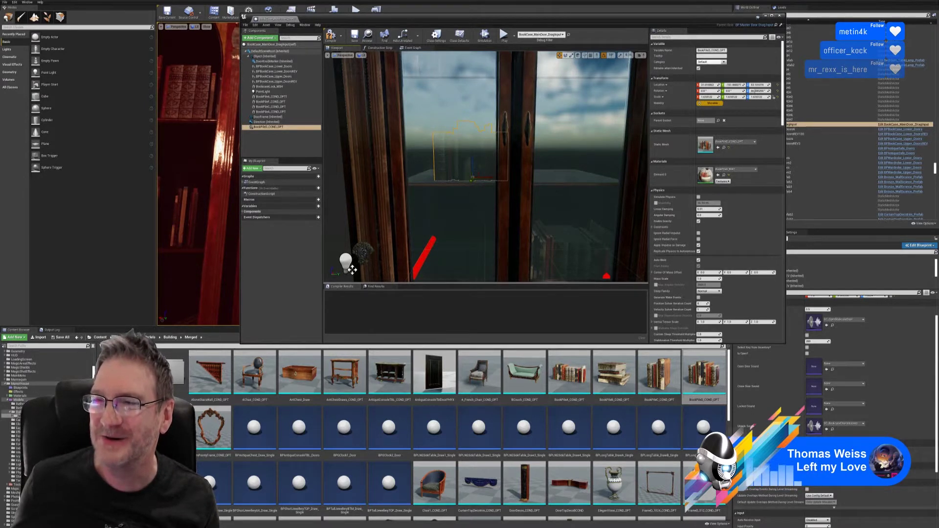
right_click_drag(507, 227, 530, 236)
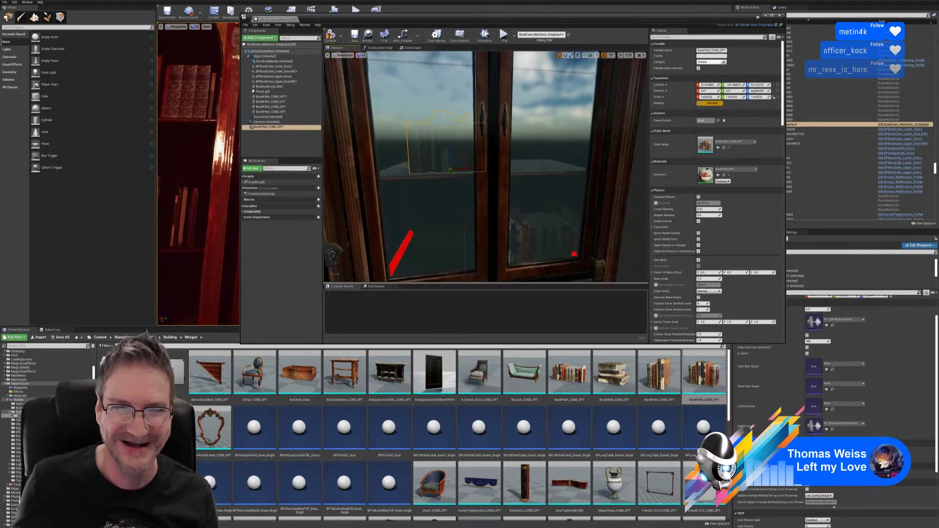
Attach the new book pile component to the inherited Object component, compile and save the bookcase blueprint, and close it
left_click_drag(491, 227, 477, 191)
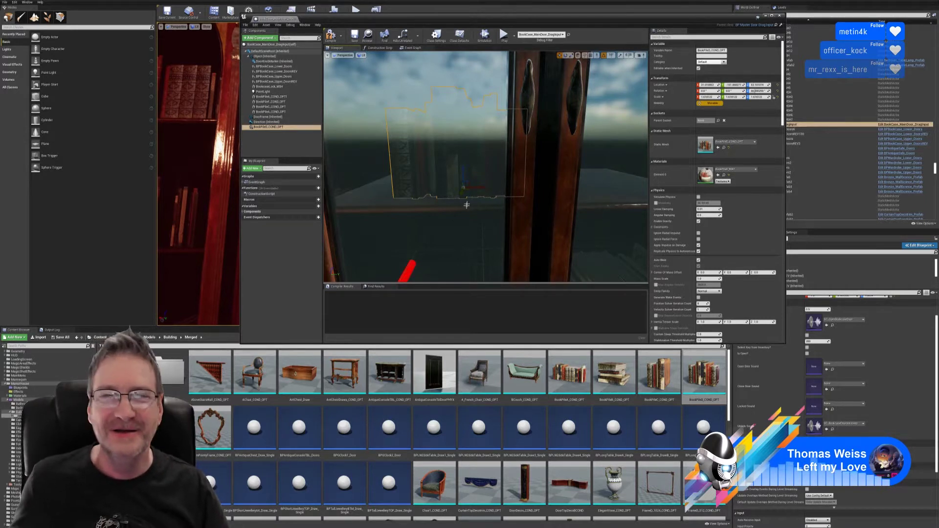
right_click_drag(391, 214, 387, 190)
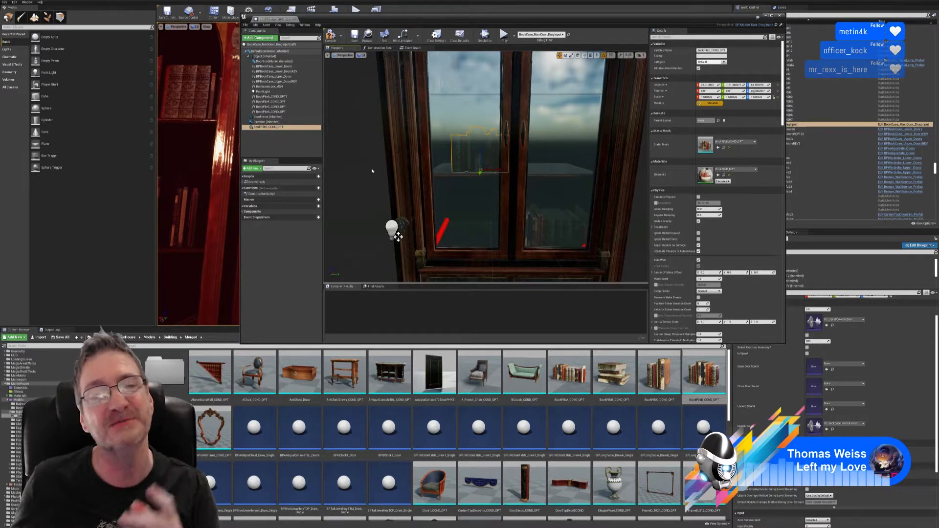
right_click_drag(472, 189, 492, 189)
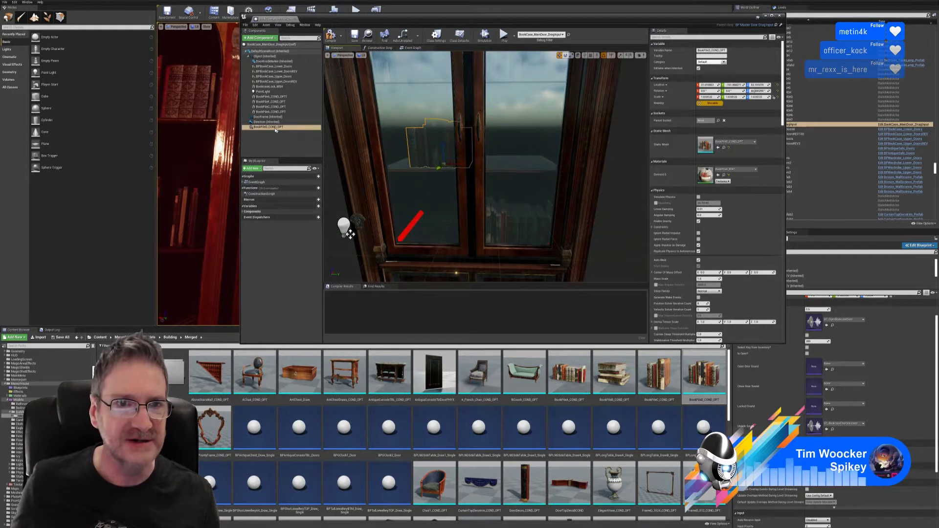
left_click_drag(273, 129, 269, 58)
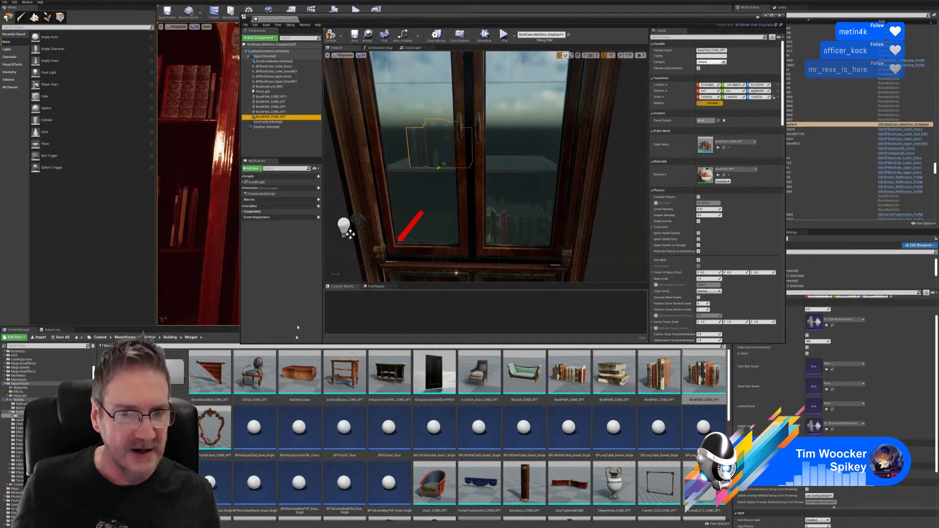
left_click(349, 40)
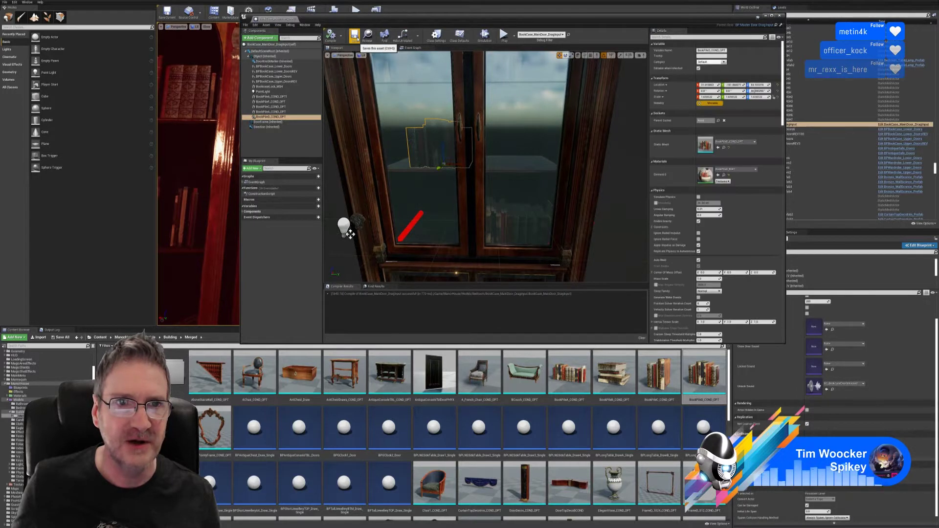
left_click(781, 16)
Delete the loose book pile mesh standing on the middle bookcase's shelf in the level
right_click_drag(444, 174, 530, 197)
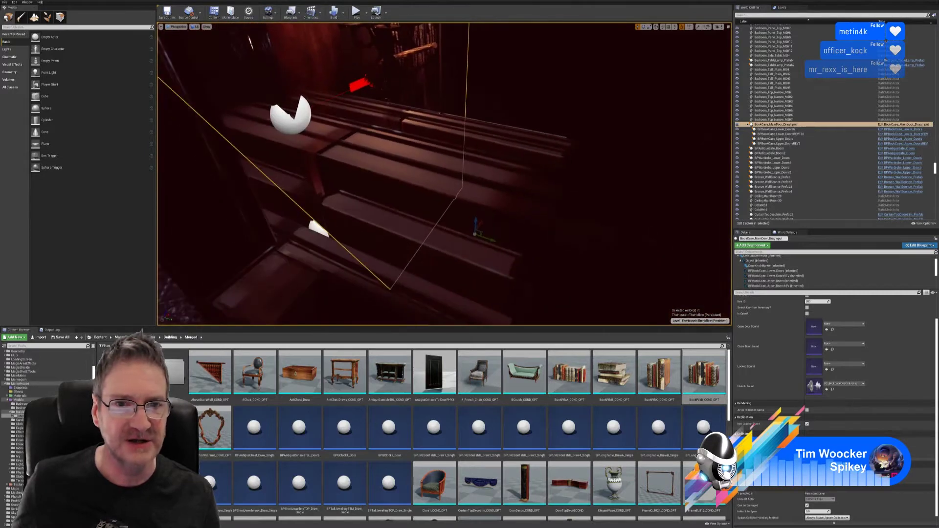
left_click(524, 196)
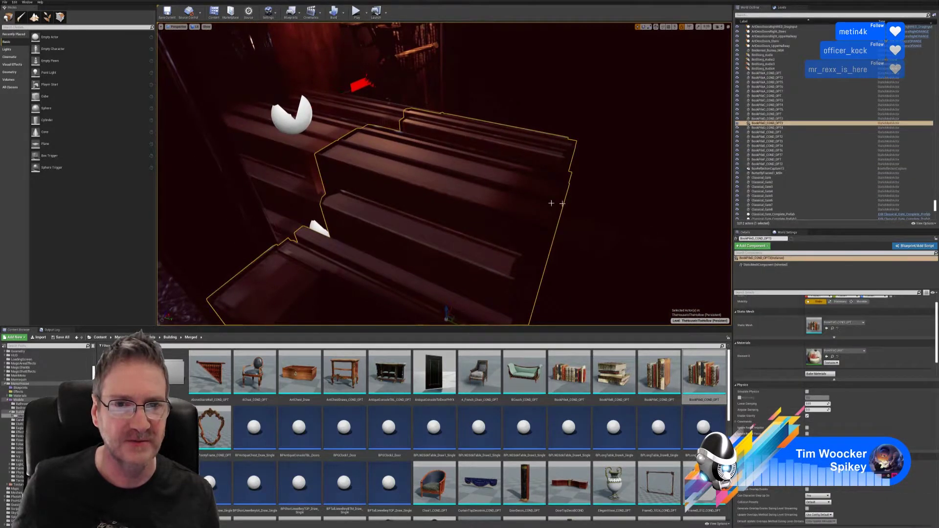
mouse_move(611, 195)
right_mouse_down()
mouse_move(606, 157)
mouse_move(568, 154)
mouse_move(597, 193)
mouse_move(612, 192)
right_mouse_up()
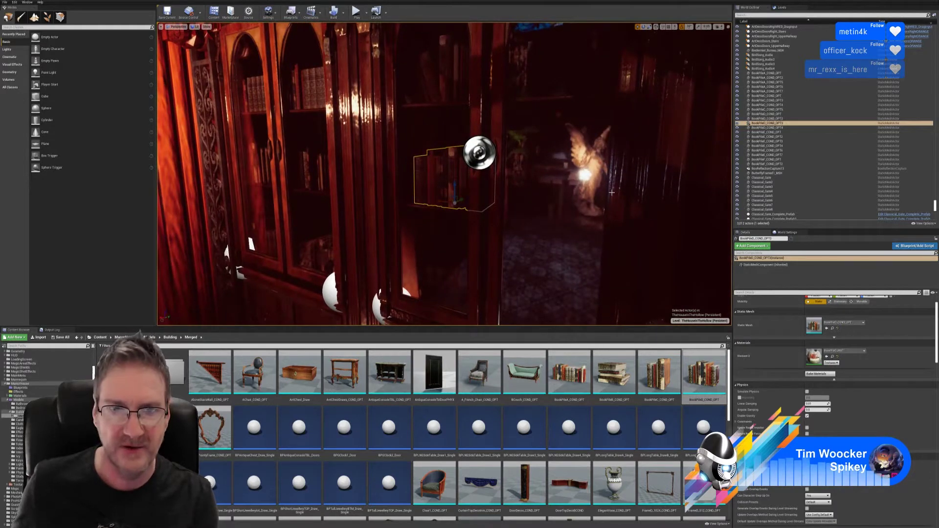
key("Delete")
Run the level in the editor for a short check of the hallway and stop the play session
right_click_drag(530, 238, 440, 235)
right_click_drag(602, 194, 587, 194)
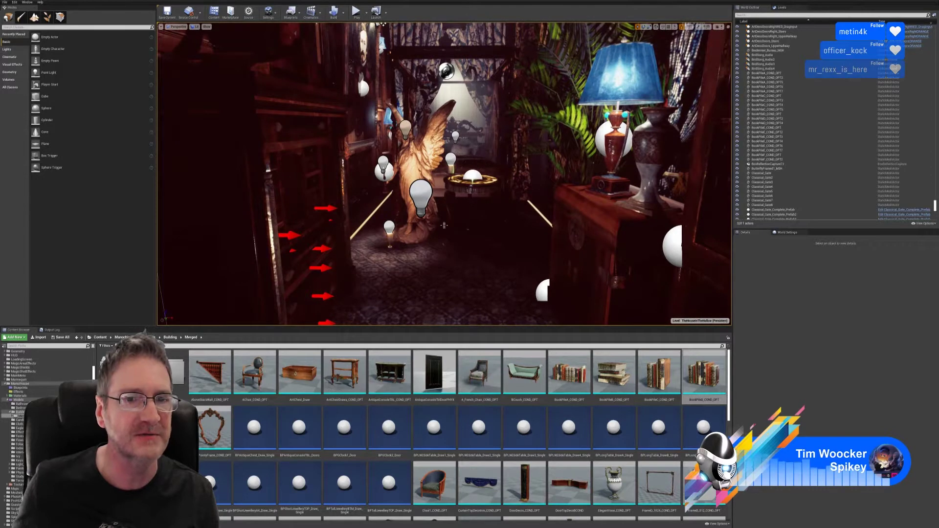
scroll(368, 59, "up", 2)
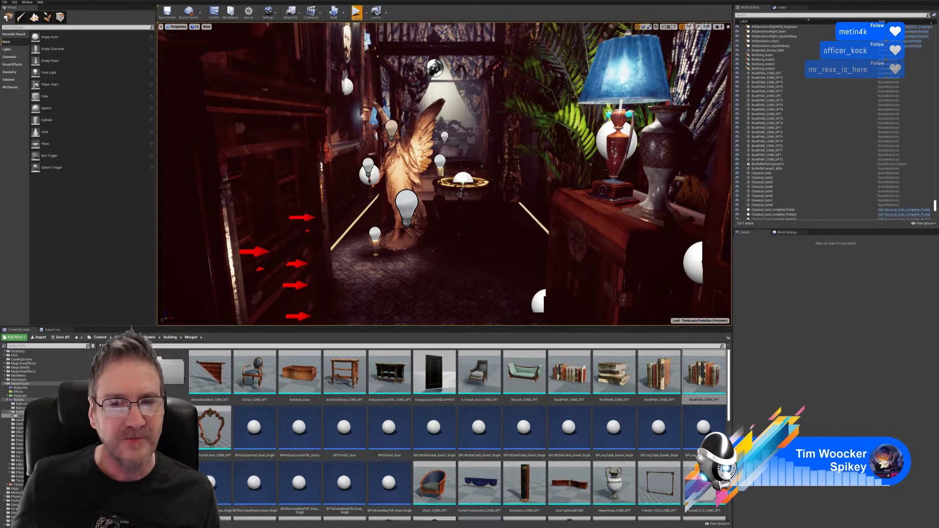
left_click(357, 12)
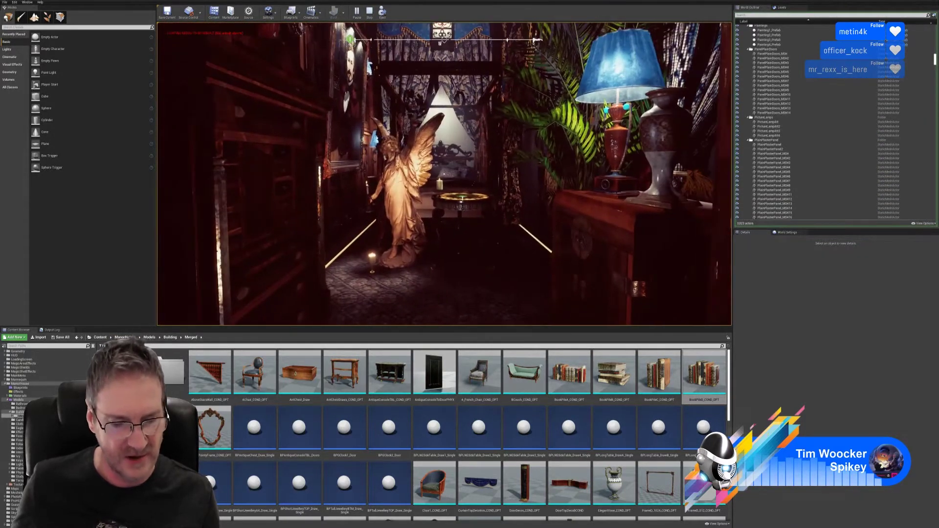
key("Escape")
Select the middle bookcase in the level and open its BookCase_MainDoor_DragInput blueprint in the 3D viewport
right_click_drag(497, 276, 699, 267)
right_click_drag(581, 254, 657, 205)
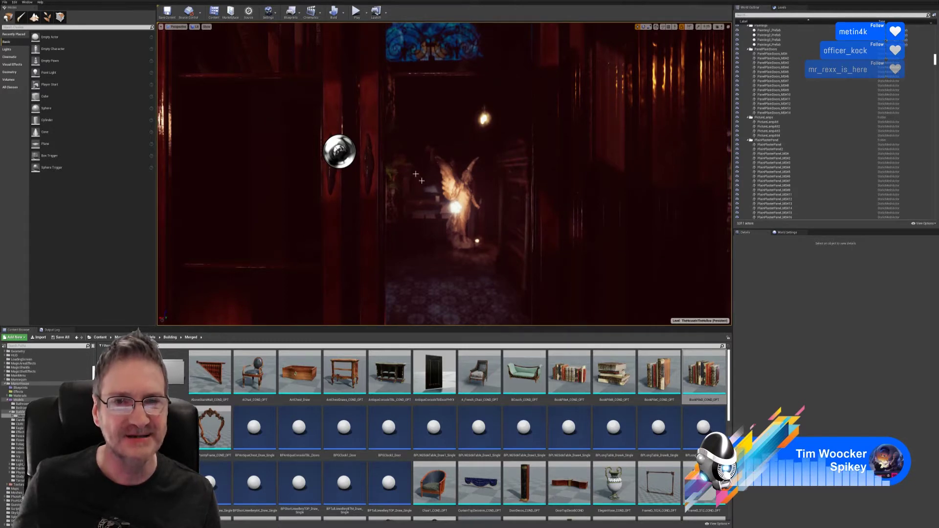
key("s")
right_click_drag(524, 178, 531, 155)
key("q")
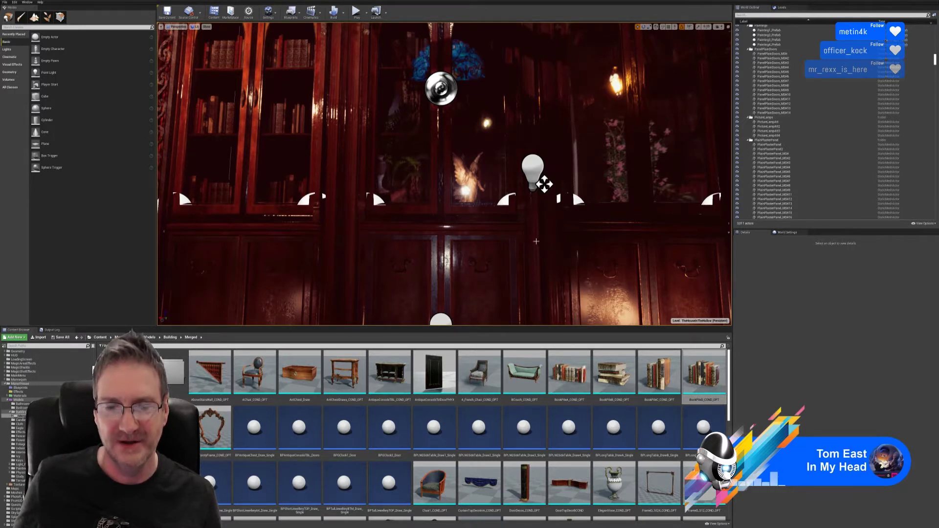
left_click(544, 184)
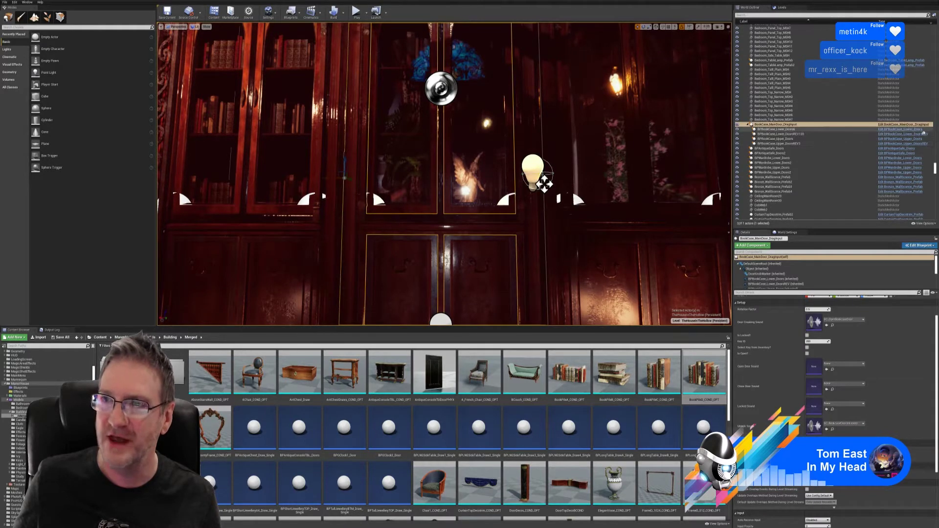
left_click(890, 125)
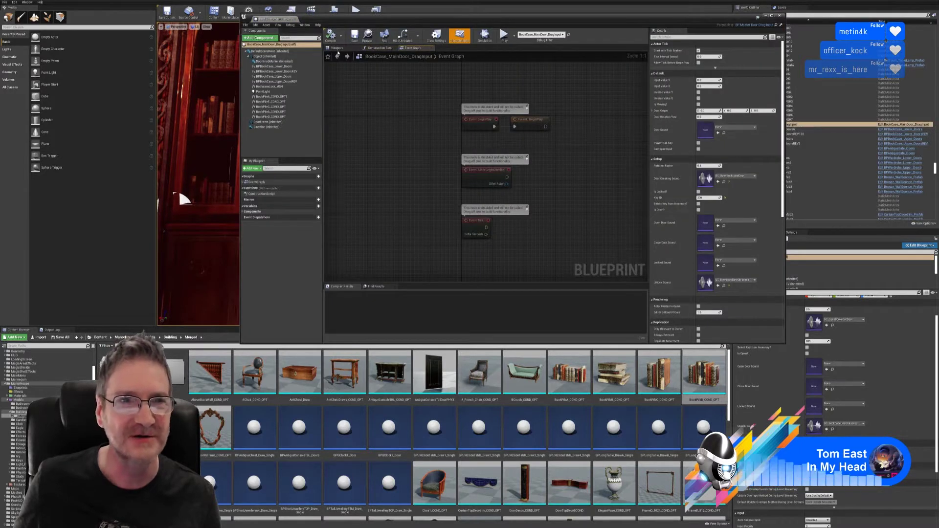
left_click(337, 48)
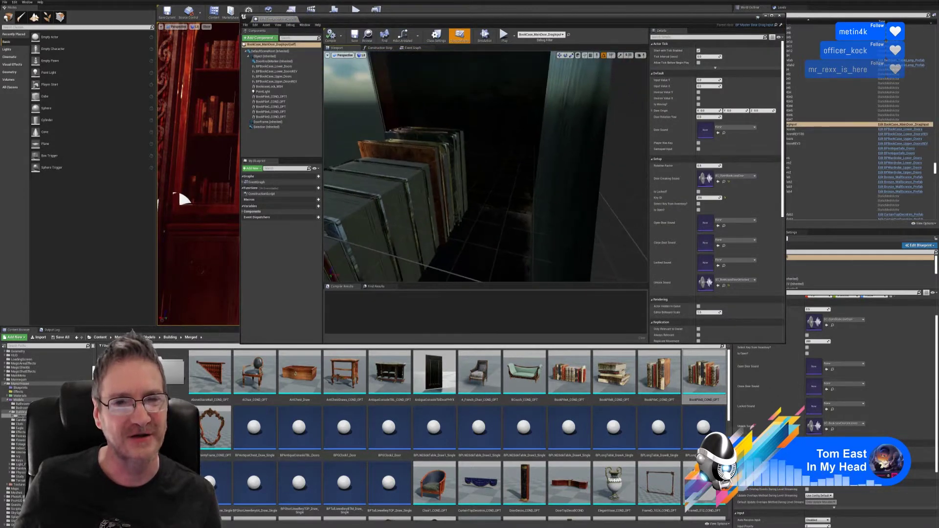
Move the book pile on the upper shelf from behind the left glass door to behind the right one
right_click_drag(486, 166, 411, 181)
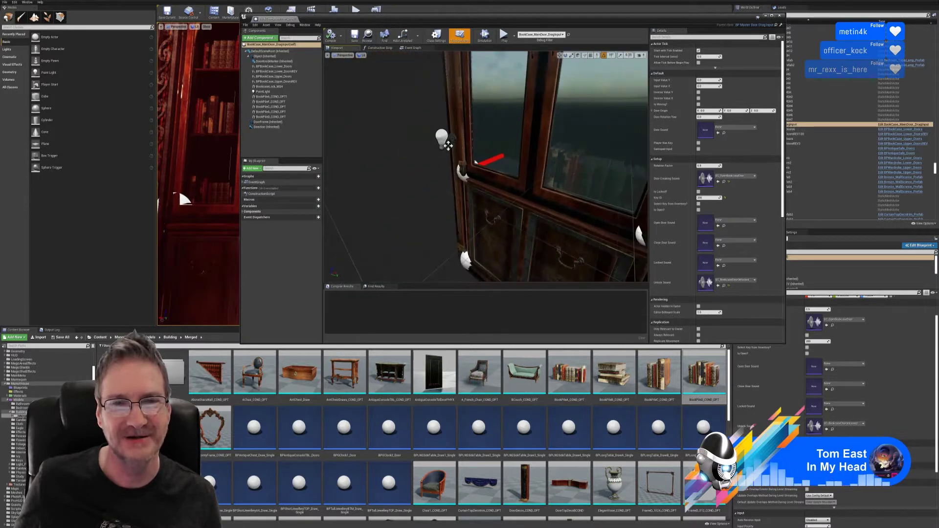
left_click_drag(448, 146, 391, 263)
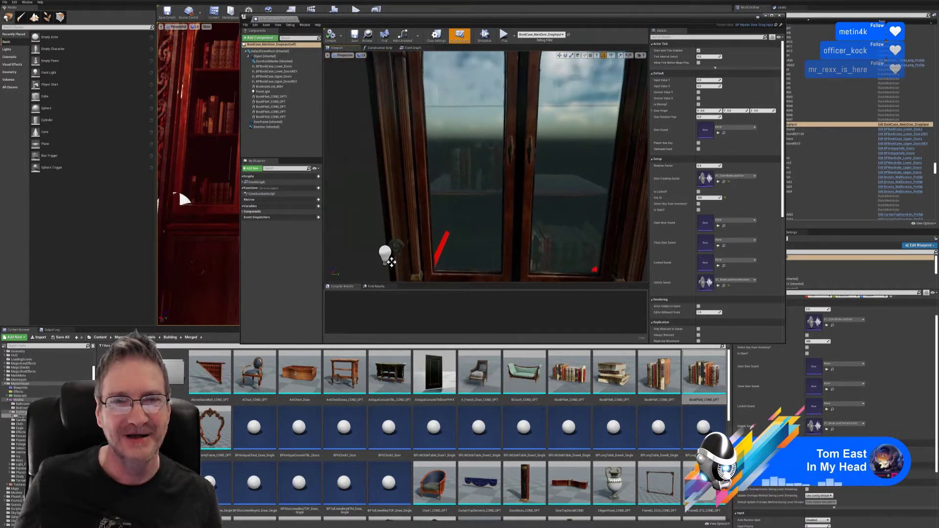
right_click_drag(392, 262, 453, 169)
left_click(447, 185)
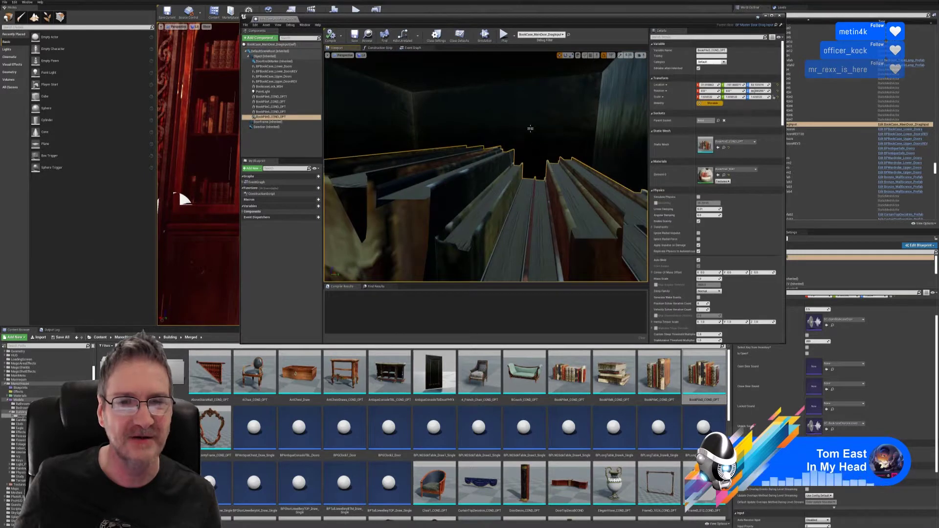
mouse_move(530, 128)
left_mouse_down()
mouse_move(391, 236)
mouse_move(529, 144)
left_mouse_up()
left_click_drag(473, 179, 534, 182)
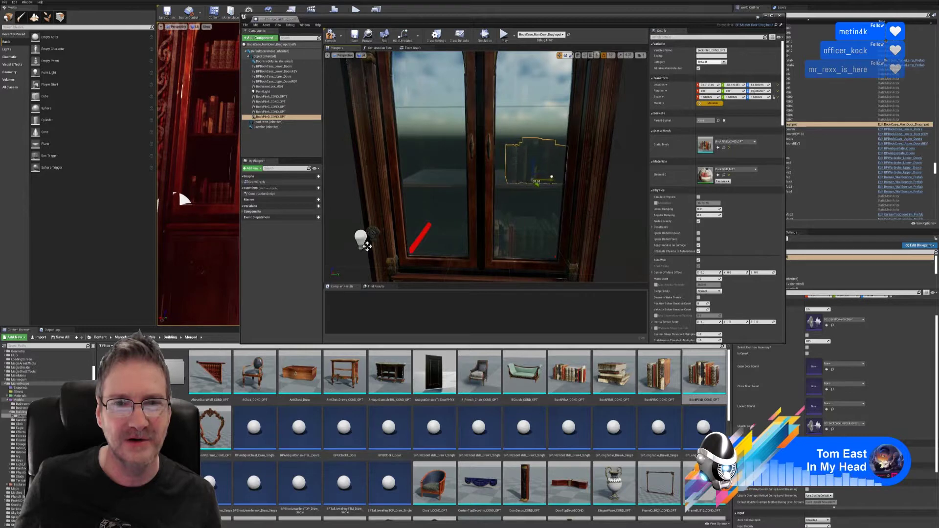
Fine-tune the book pile's position on the shelf behind the right door and check it from the front
right_click_drag(535, 202, 501, 198)
right_click_drag(511, 257, 518, 264)
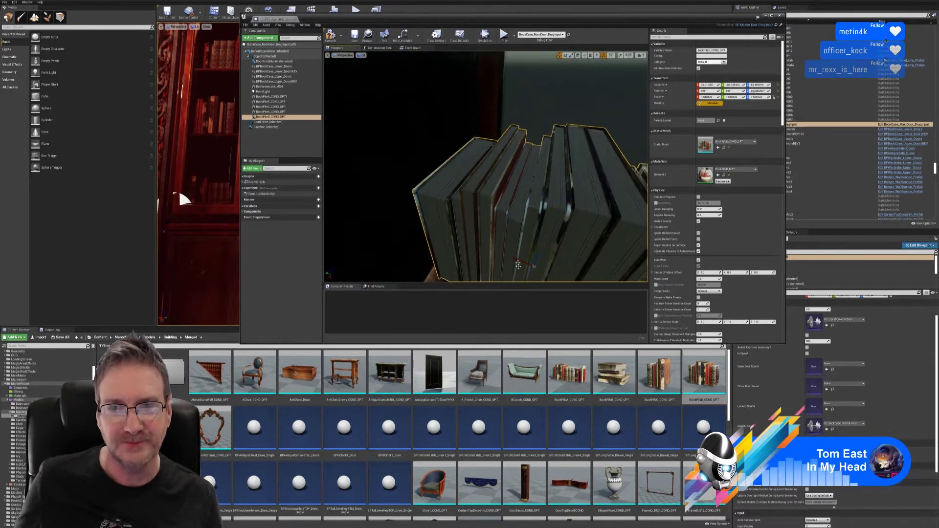
left_click_drag(520, 263, 509, 256)
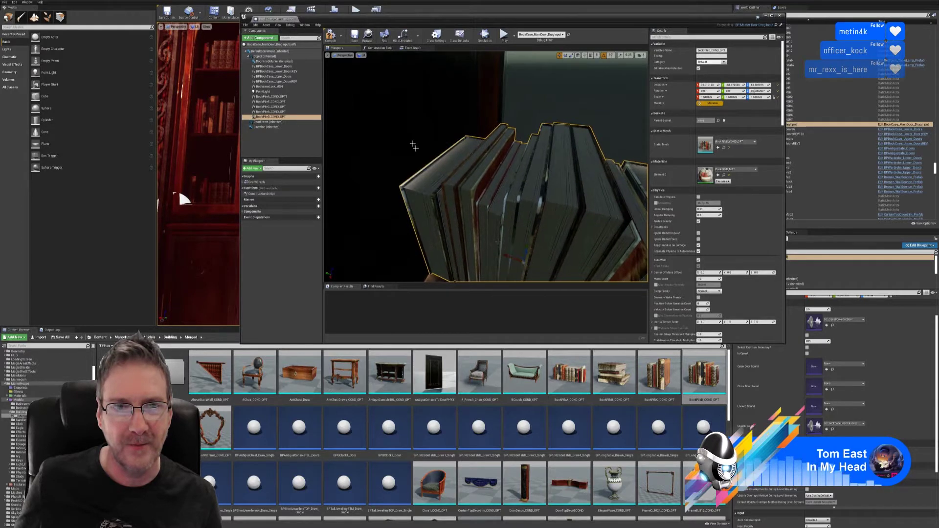
mouse_move(415, 146)
right_mouse_down()
mouse_move(438, 152)
mouse_move(401, 142)
right_mouse_up()
right_click_drag(407, 216, 386, 259)
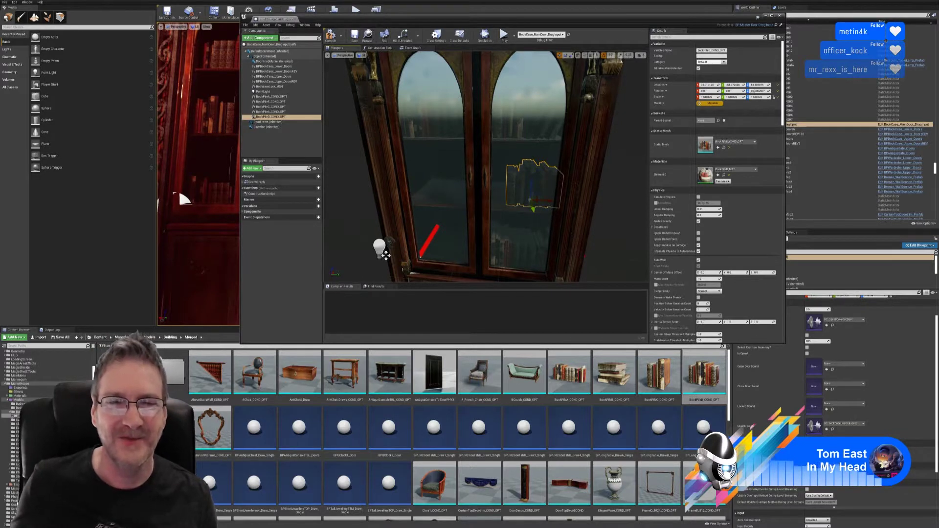
Check the whole bookcase from the front, compile and save the blueprint, and close it
mouse_move(613, 197)
right_mouse_down()
mouse_move(622, 223)
mouse_move(612, 234)
mouse_move(631, 196)
mouse_move(582, 209)
mouse_move(636, 230)
right_mouse_up()
key("w")
right_click_drag(563, 215, 491, 188)
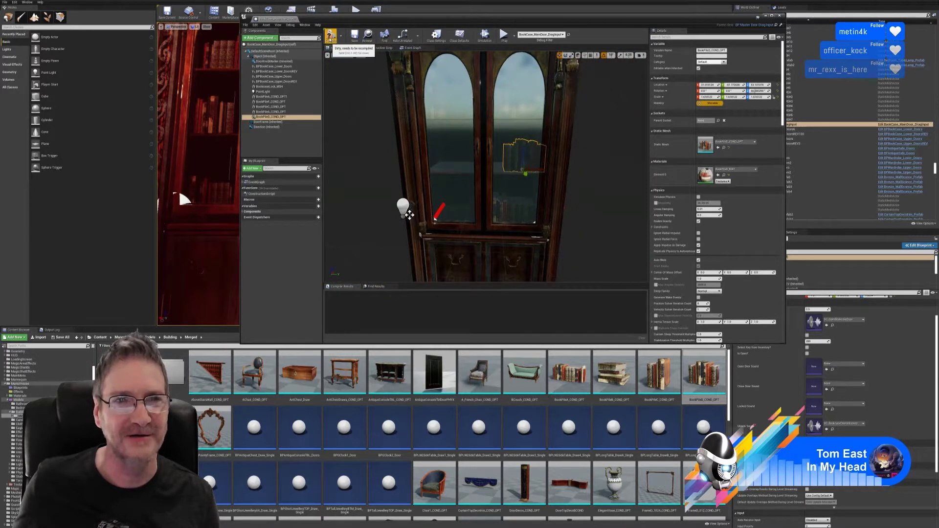
left_click(330, 37)
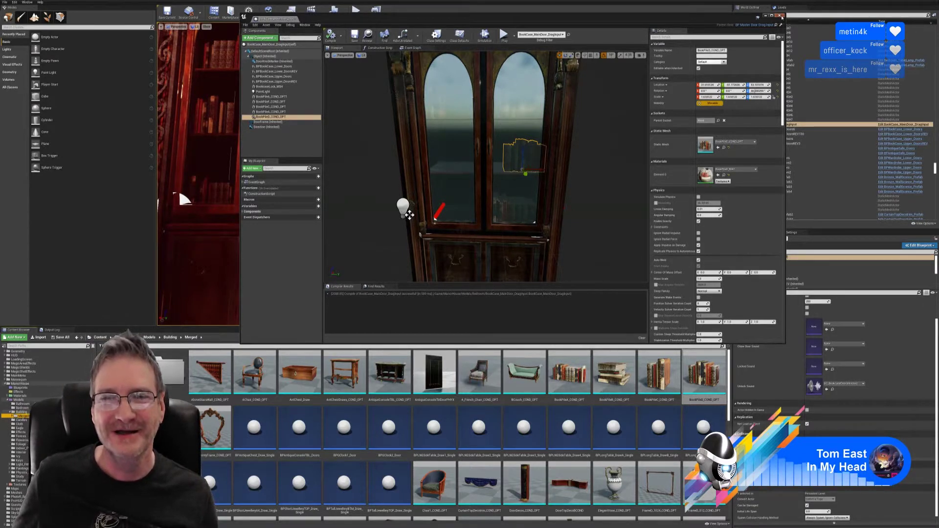
left_click(354, 35)
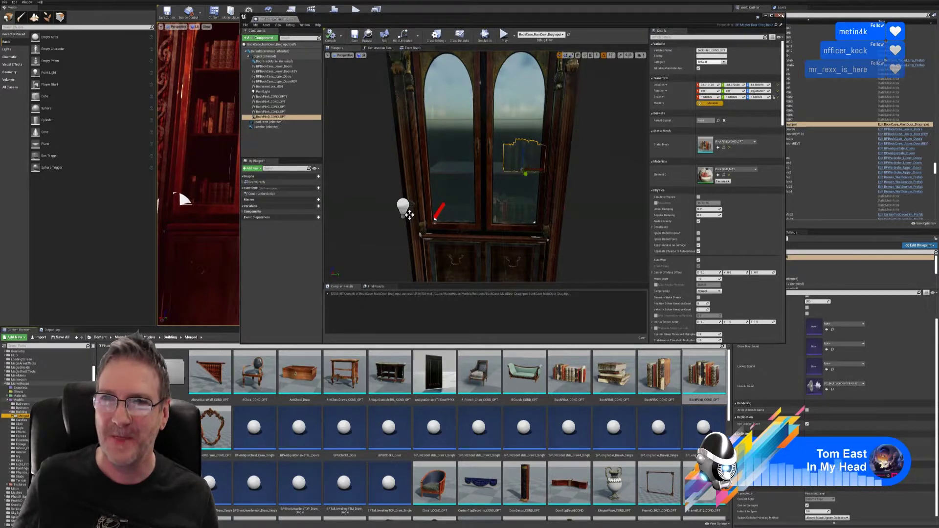
left_click(782, 15)
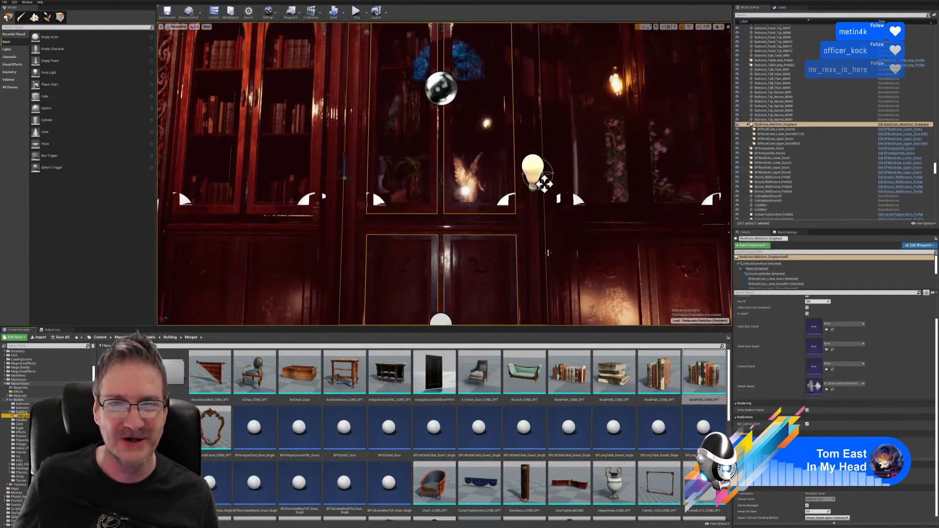
Bring the inside of the middle bookcase into view and switch the level viewport to Unlit mode
middle_click_drag(537, 261, 531, 303)
middle_click_drag(538, 145, 537, 274)
left_click_drag(536, 273, 507, 222)
right_click_drag(572, 216, 572, 215)
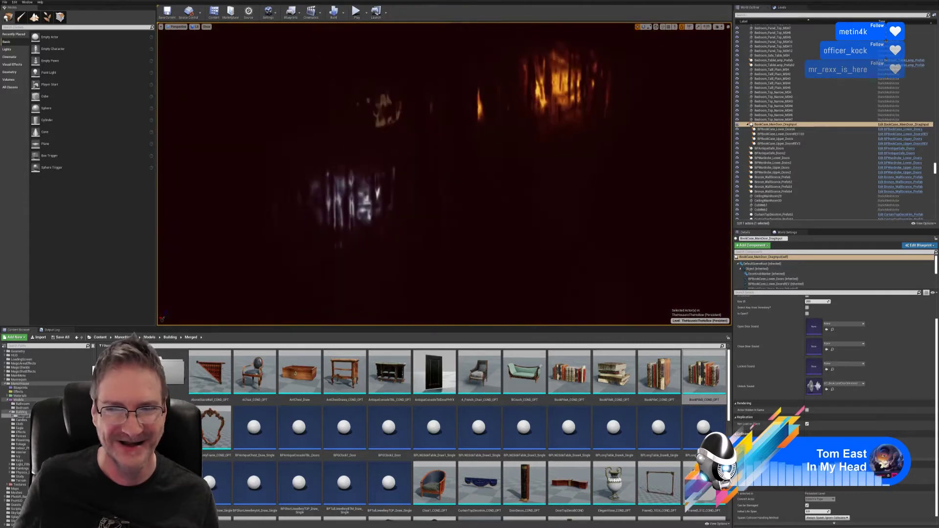
right_click_drag(445, 174, 294, 228)
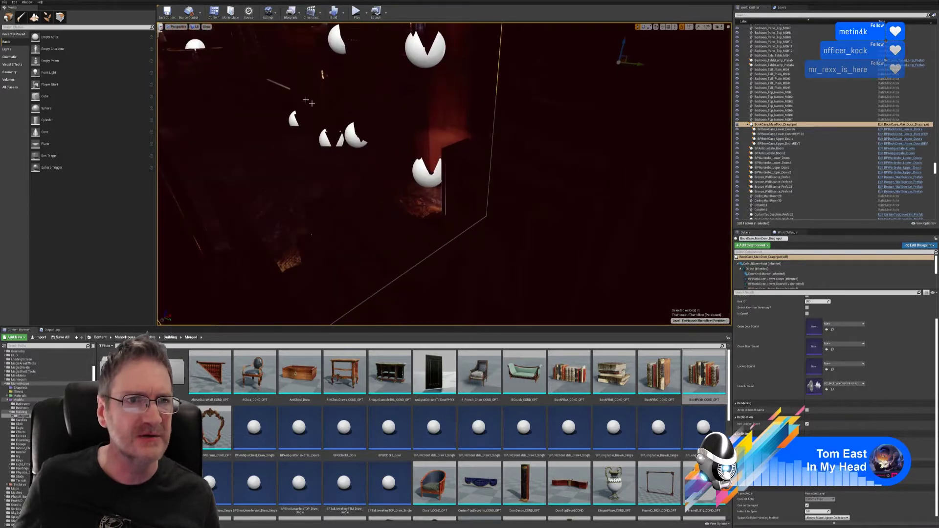
left_click(194, 26)
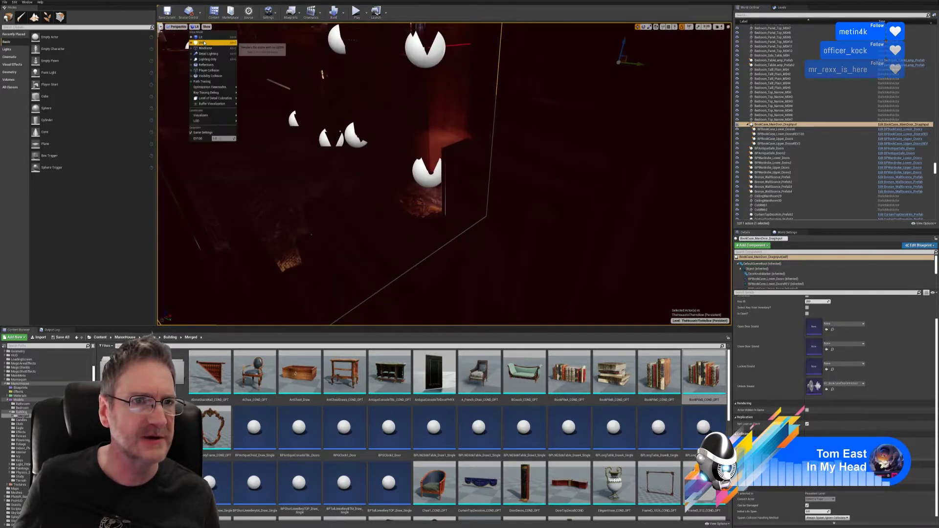
left_click(198, 40)
Delete the two loose book piles standing side by side on the bookcase shelf in the level
left_click(429, 255)
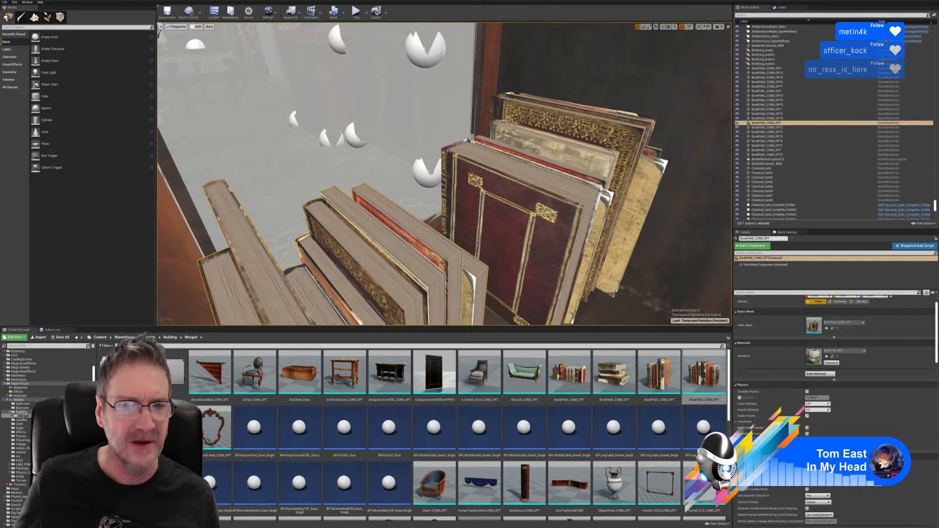
key("Delete")
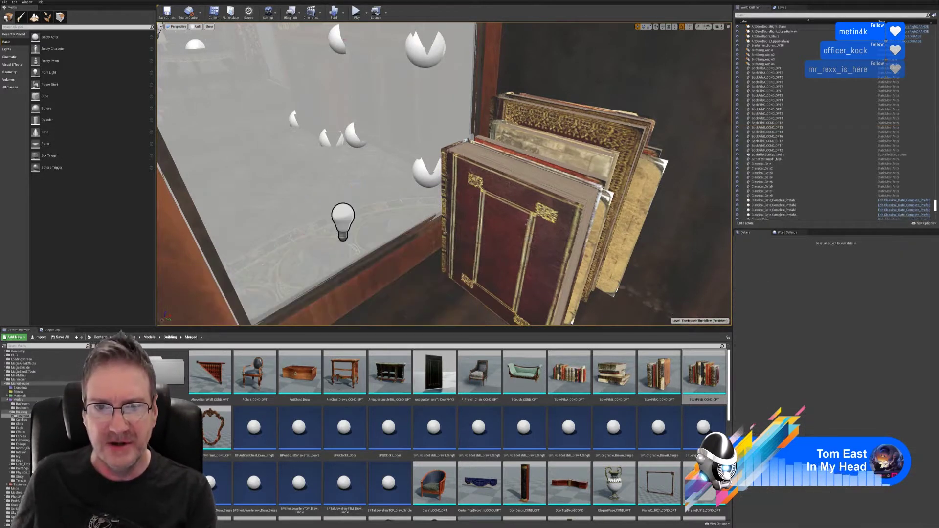
left_click(526, 203)
key("Delete")
right_click_drag(526, 204, 563, 182)
left_click(505, 186)
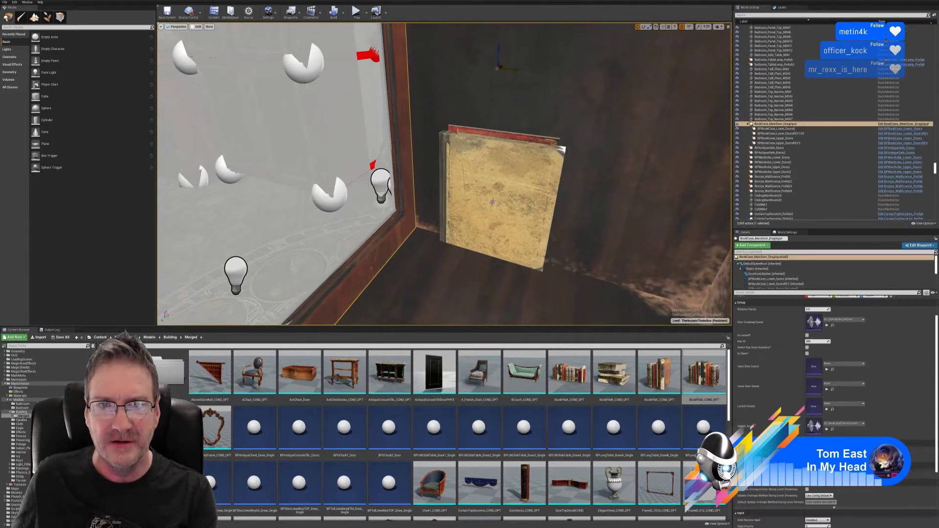
Delete the other loose book piles from the next shelf of the middle bookcase and check the doors from the front
right_click_drag(493, 201, 624, 106)
right_click_drag(454, 256, 419, 214)
right_click_drag(407, 254, 416, 256)
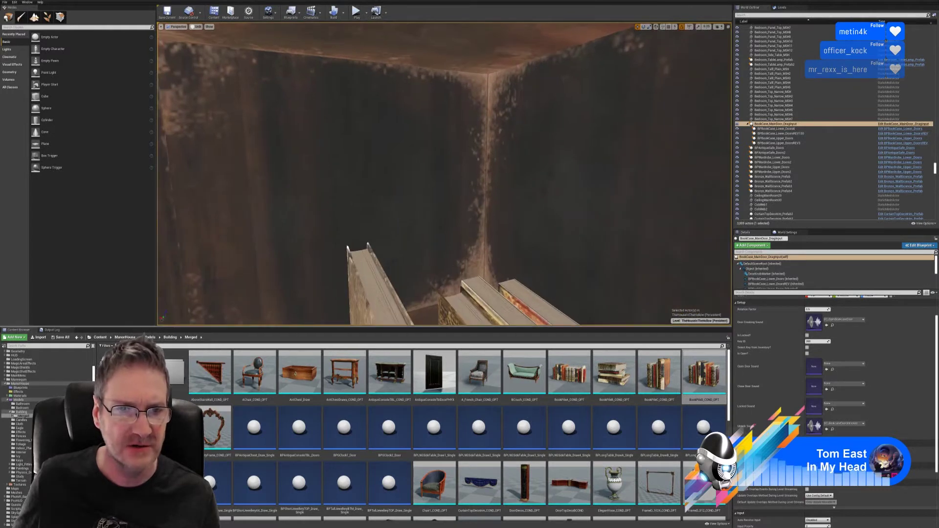
left_click(519, 306)
key("f")
right_click_drag(519, 306, 468, 276)
key("Escape")
left_click(323, 213)
right_click_drag(480, 211, 475, 220)
key("Delete")
mouse_move(416, 187)
right_mouse_down()
mouse_move(416, 195)
mouse_move(415, 187)
right_mouse_up()
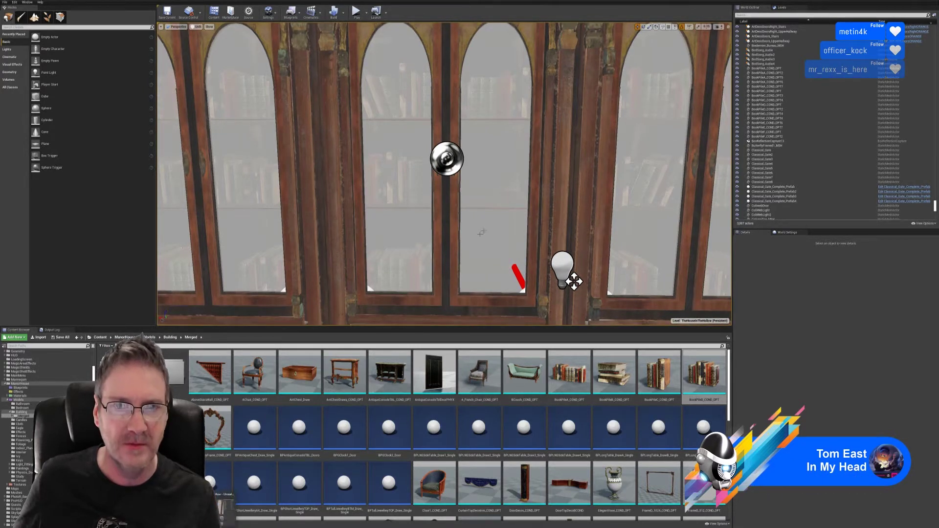
Open the BookCase_MainDoor_DragInput blueprint of the middle bookcase from the level and show its 3D preview
left_click(574, 281)
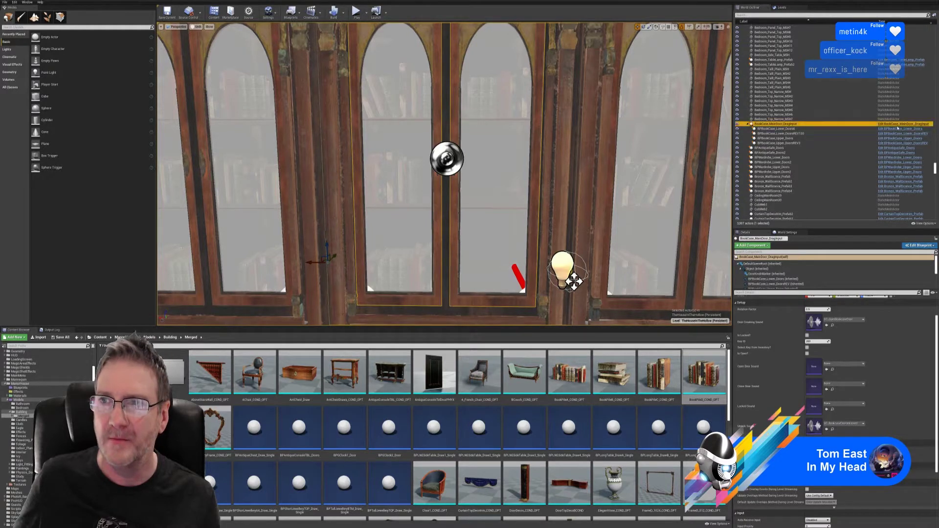
left_click(897, 126)
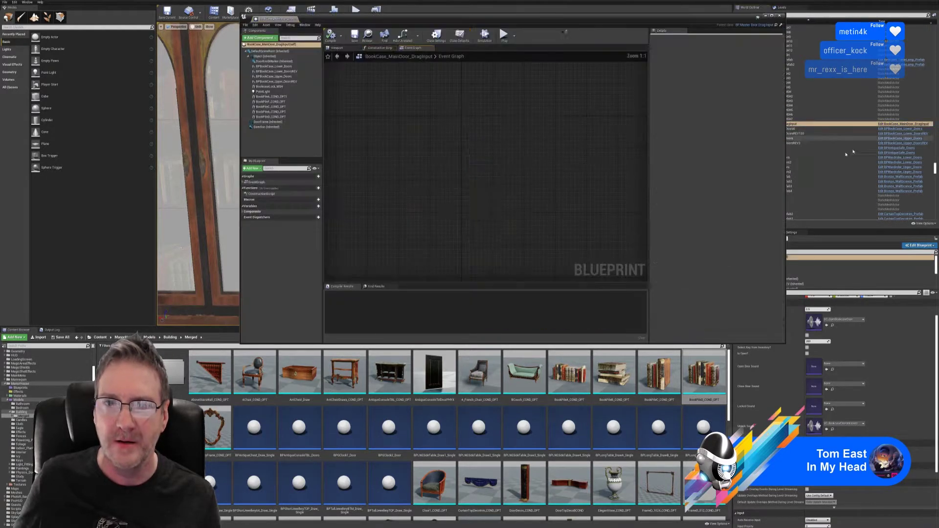
left_click(336, 48)
Examine the shelves behind the glass doors for existing book piles and empty space, selecting one shelf pile
right_click_drag(395, 190, 390, 226)
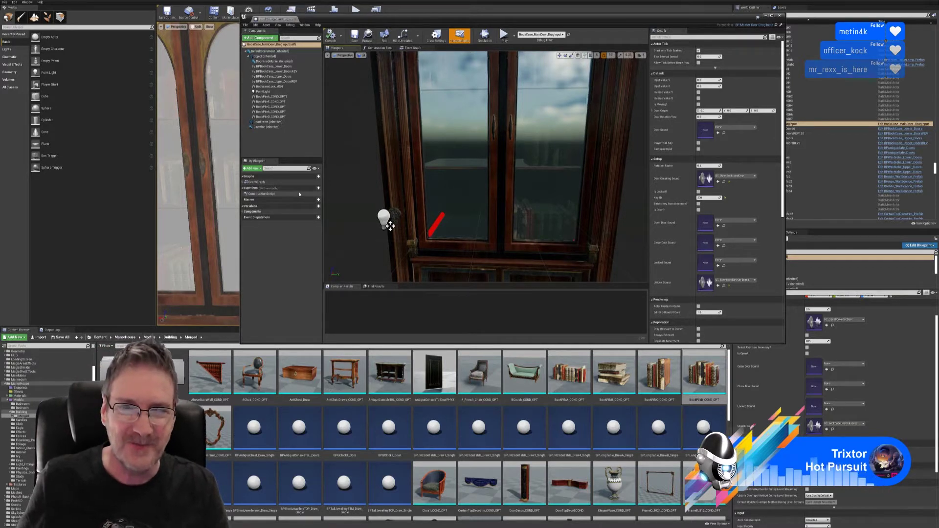
mouse_move(446, 193)
right_mouse_down()
mouse_move(474, 170)
mouse_move(474, 186)
mouse_move(448, 172)
mouse_move(449, 194)
right_mouse_up()
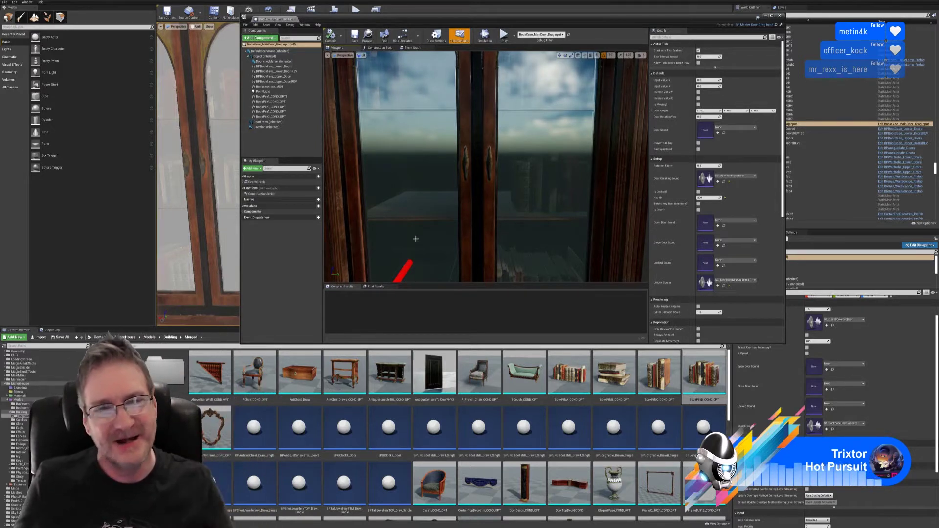
right_click_drag(486, 166, 489, 212)
scroll(375, 227, "down", 3)
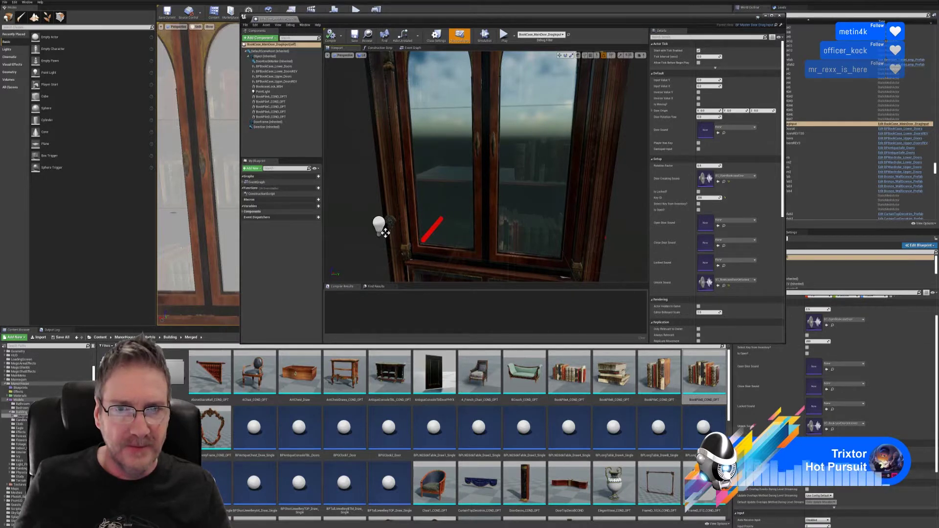
right_click_drag(432, 206, 361, 208)
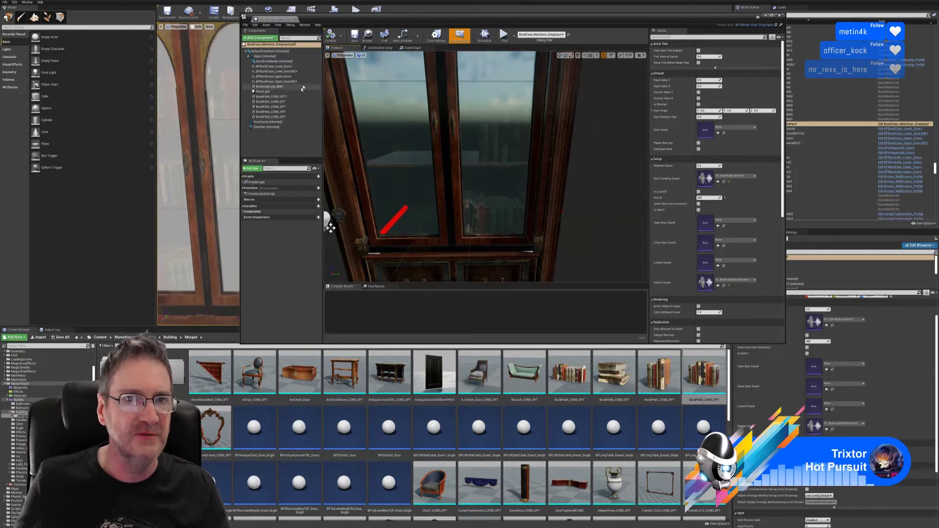
left_click_drag(330, 228, 338, 251)
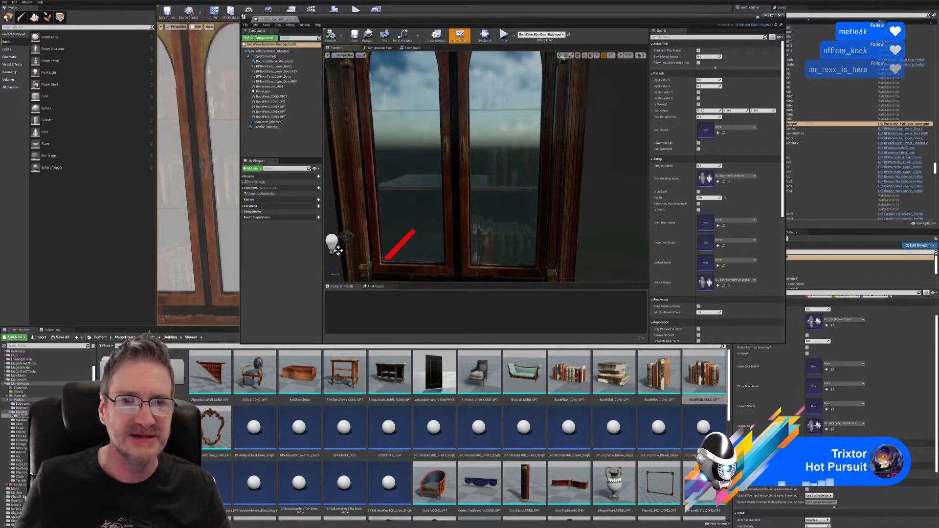
right_click_drag(338, 251, 354, 269)
left_click_drag(337, 205, 337, 210)
left_click(520, 163)
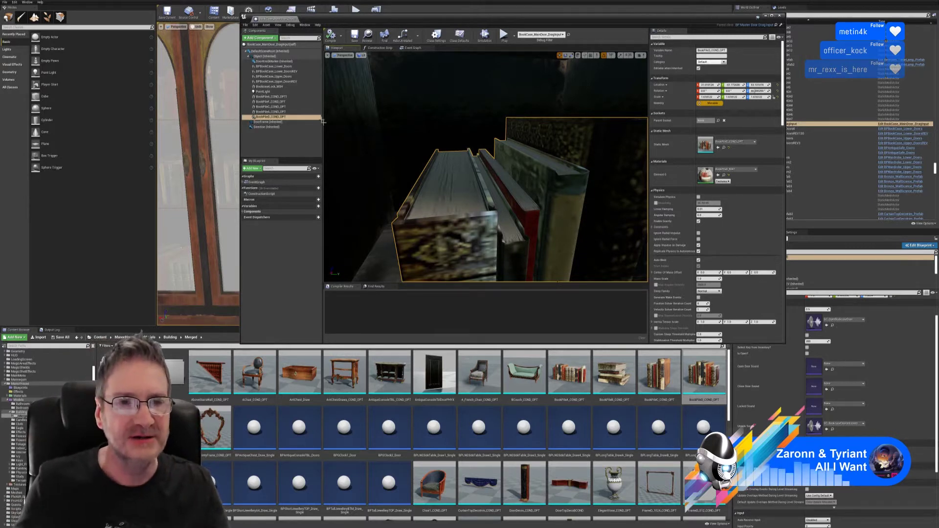
key("s")
mouse_move(486, 167)
right_mouse_down()
mouse_move(508, 179)
mouse_move(489, 169)
right_mouse_up()
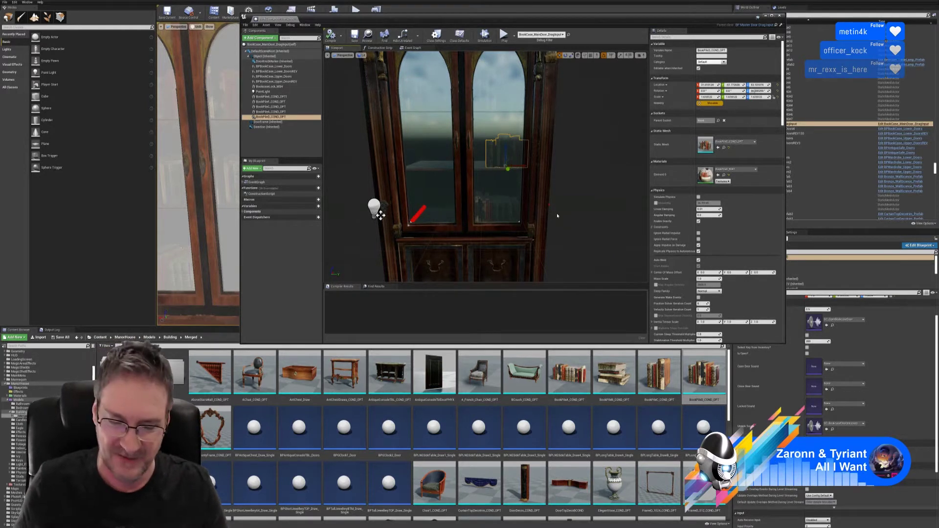
right_click_drag(557, 216, 546, 227)
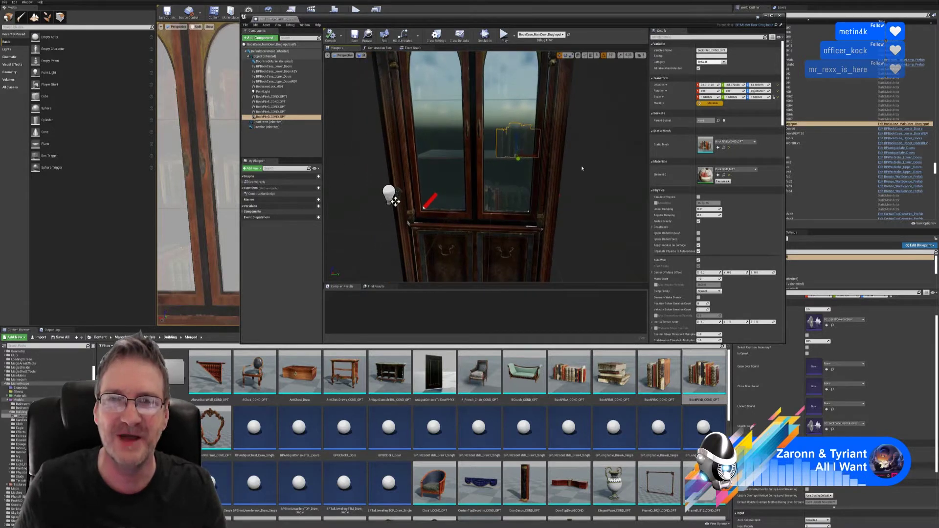
right_click_drag(573, 179, 574, 171)
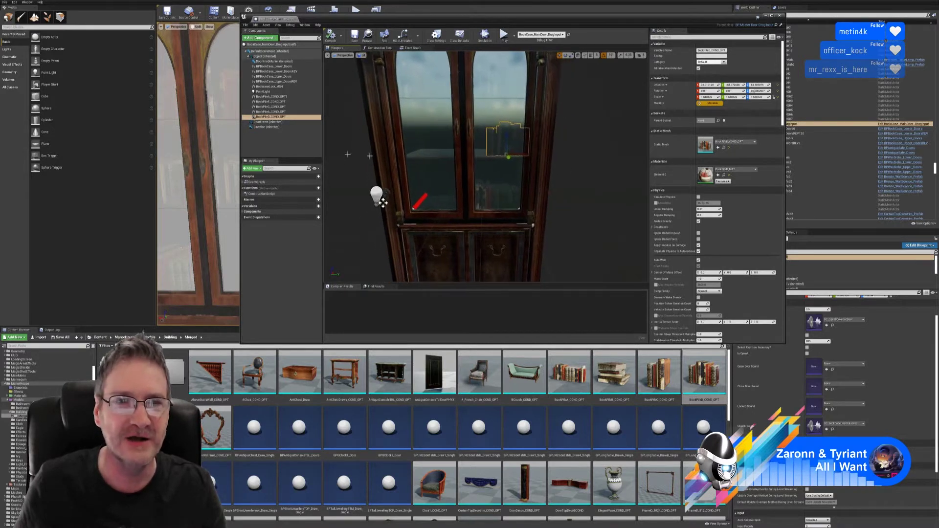
Add another book pile mesh to the bookcase blueprint as a component, keeping its default name
left_click(273, 141)
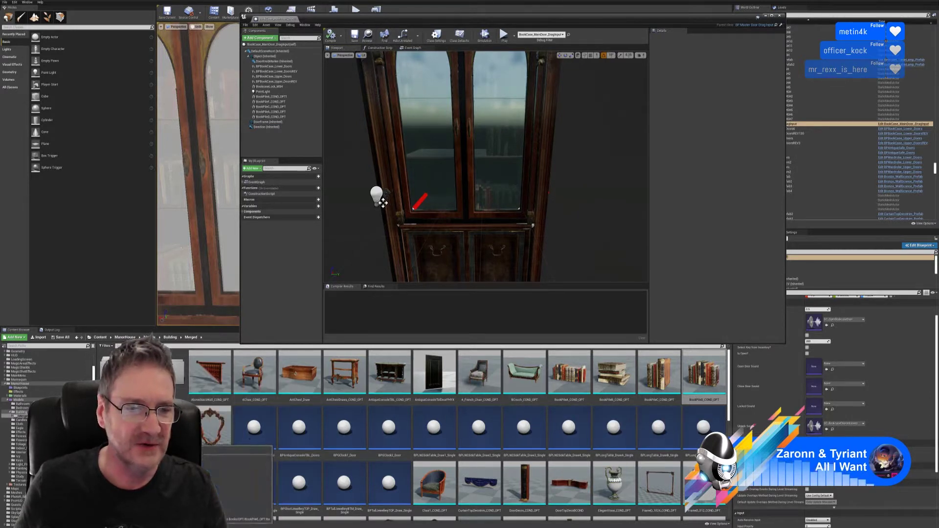
left_click_drag(122, 430, 267, 58)
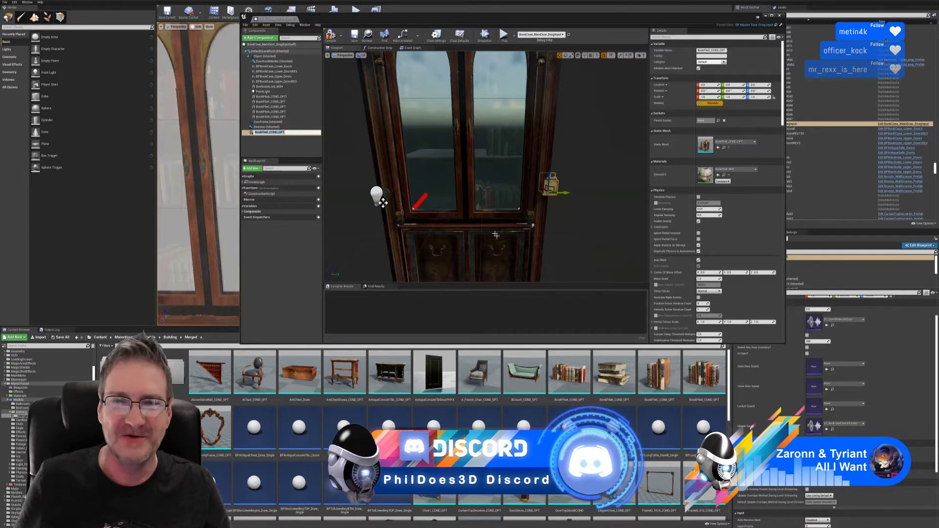
left_click(570, 228)
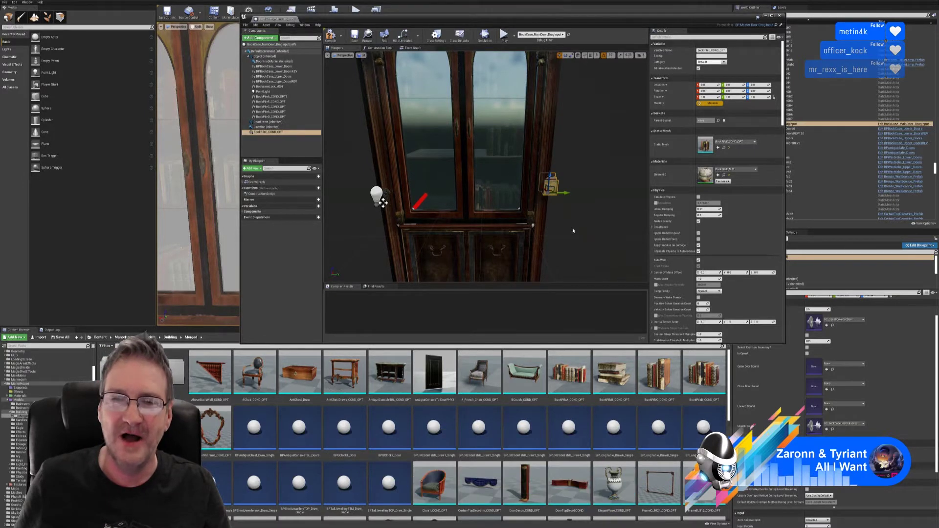
Match the new book pile's size to the existing shelf pile by setting its X, Y and Z scale to 1.618122
right_click_drag(583, 176, 578, 144)
key("w")
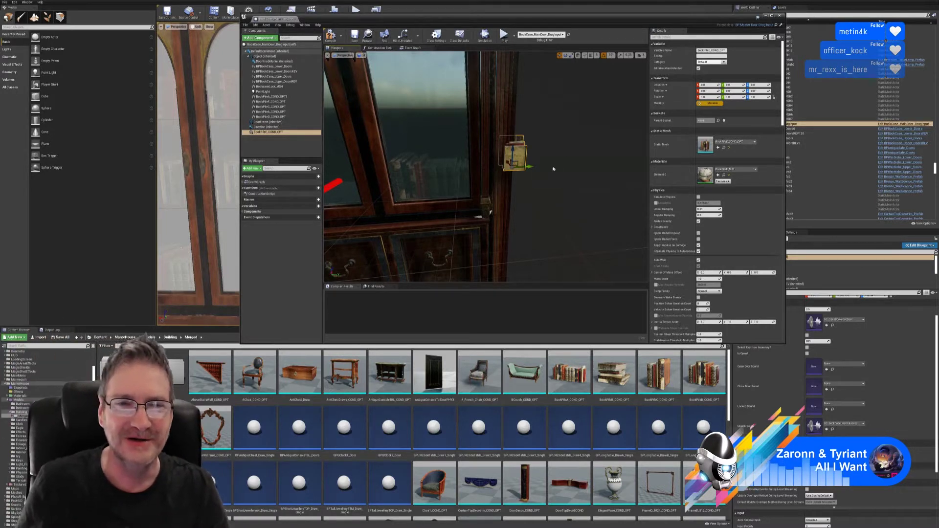
right_click_drag(456, 193, 387, 205)
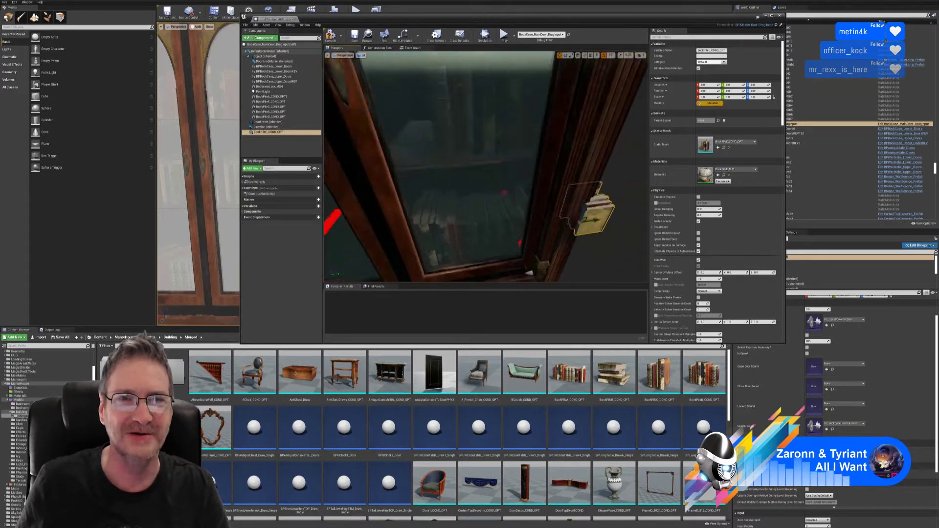
right_click_drag(519, 171, 443, 221)
left_click(443, 221)
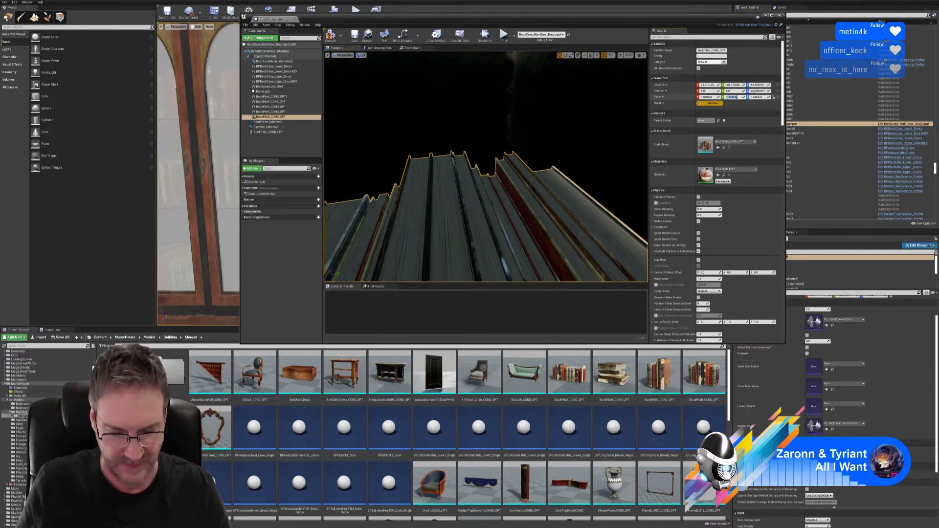
left_click_drag(597, 143, 597, 230)
left_click(269, 132)
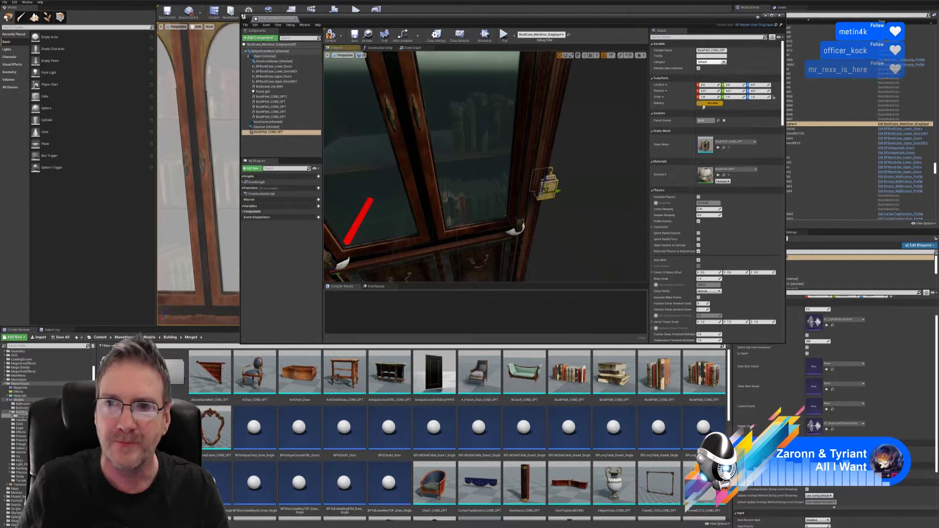
left_click_drag(706, 96, 729, 98)
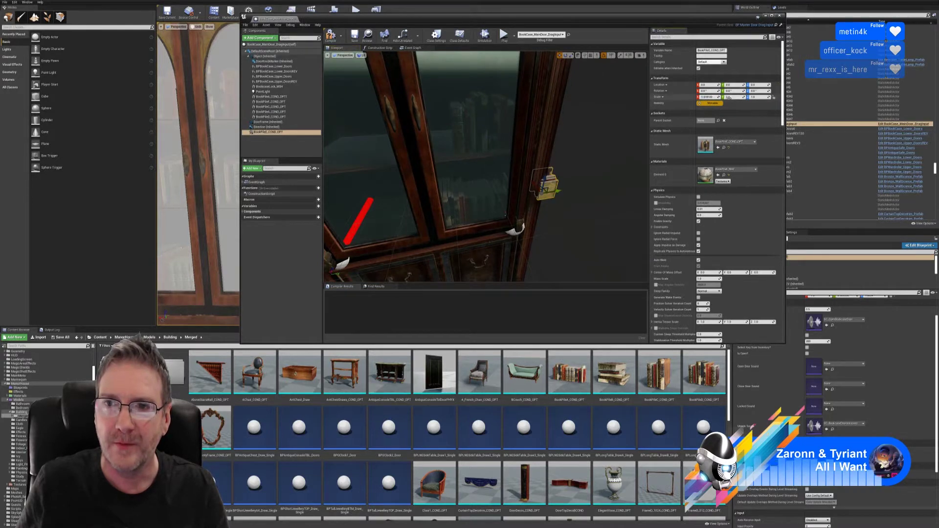
left_click(729, 98)
type("1.618122")
left_click(756, 97)
type("1.618122")
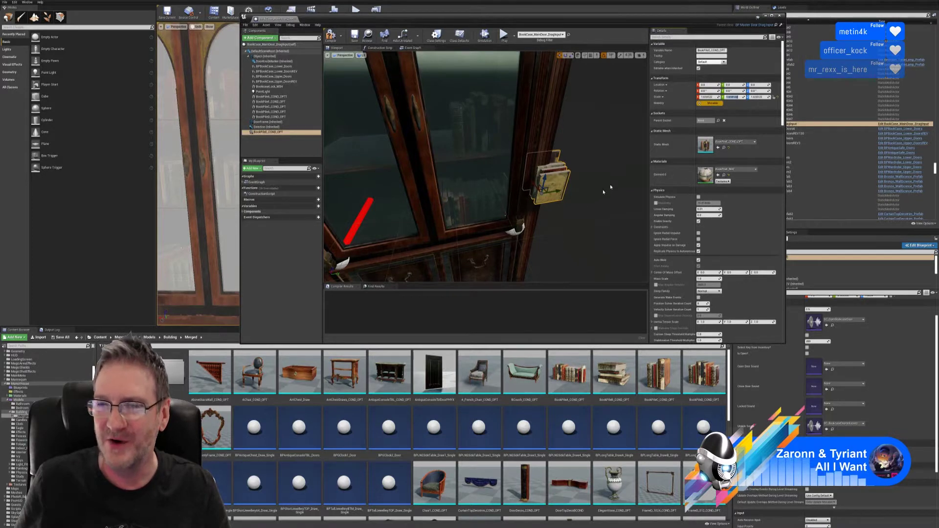
Rotate the new book pile about its vertical axis so that its spines face the front of the bookcase
left_click(566, 55)
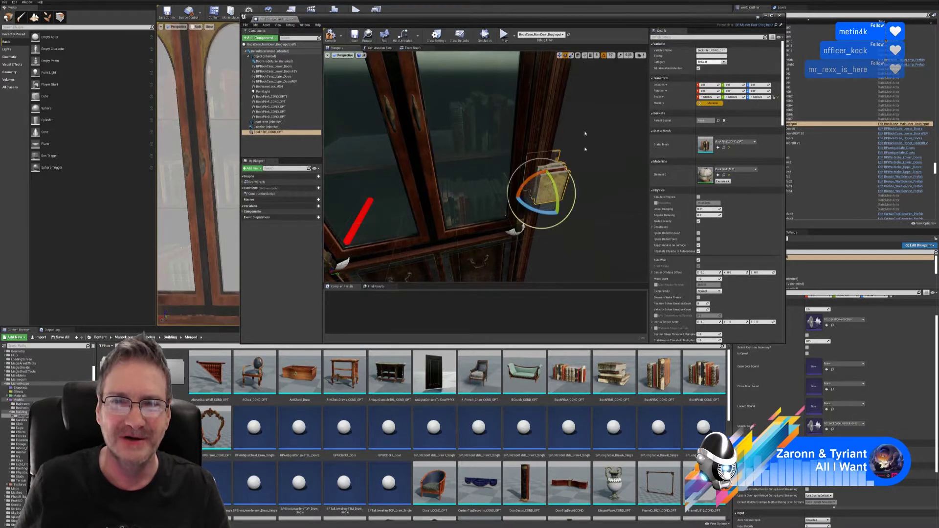
right_click_drag(562, 241, 563, 241)
left_click_drag(526, 208, 567, 207)
Move the new book pile across to the left glass door and set it inside the cabinet near the bottom shelf
left_click(559, 55)
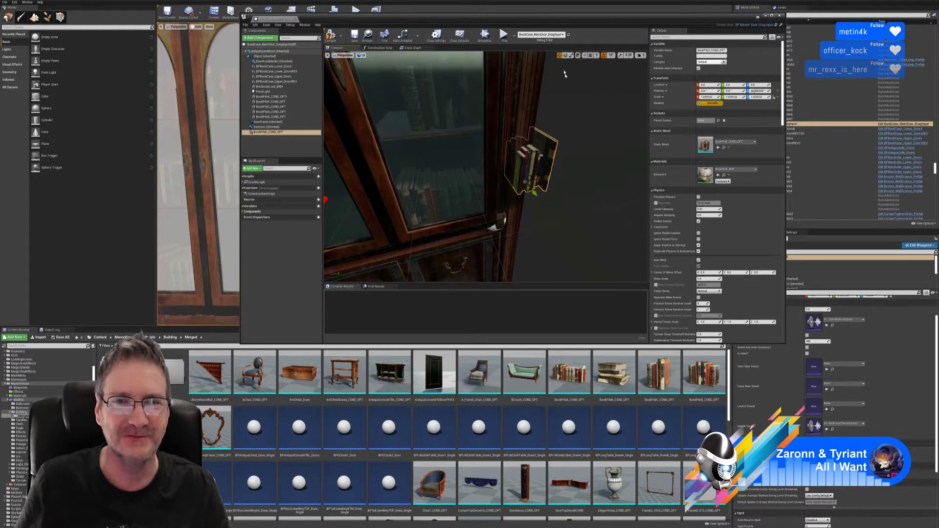
right_click_drag(564, 76, 525, 91)
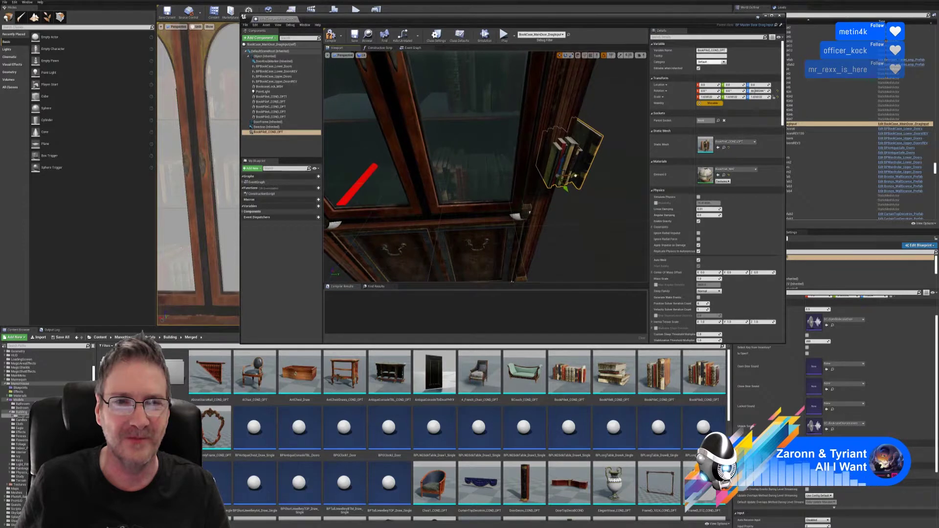
left_click_drag(566, 177, 346, 171)
right_click_drag(346, 171, 316, 176)
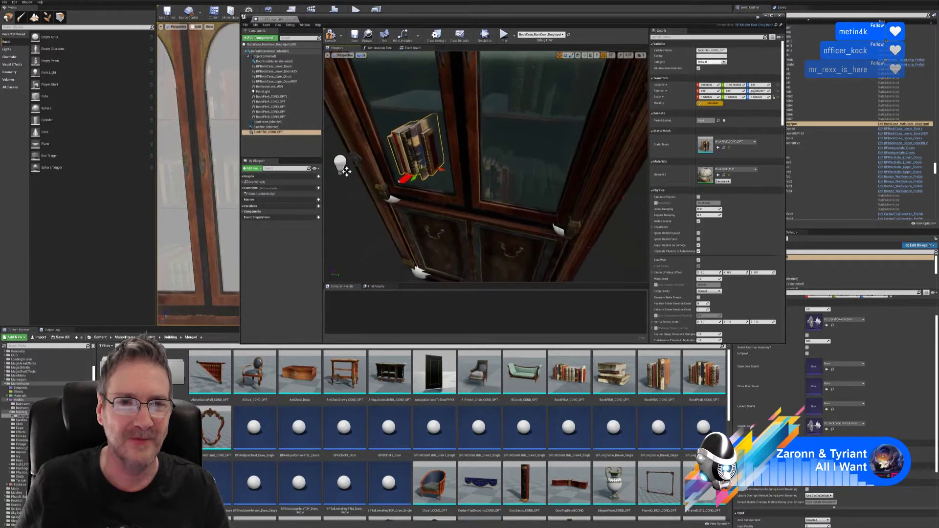
mouse_move(462, 157)
right_mouse_down()
mouse_move(435, 195)
mouse_move(462, 156)
right_mouse_up()
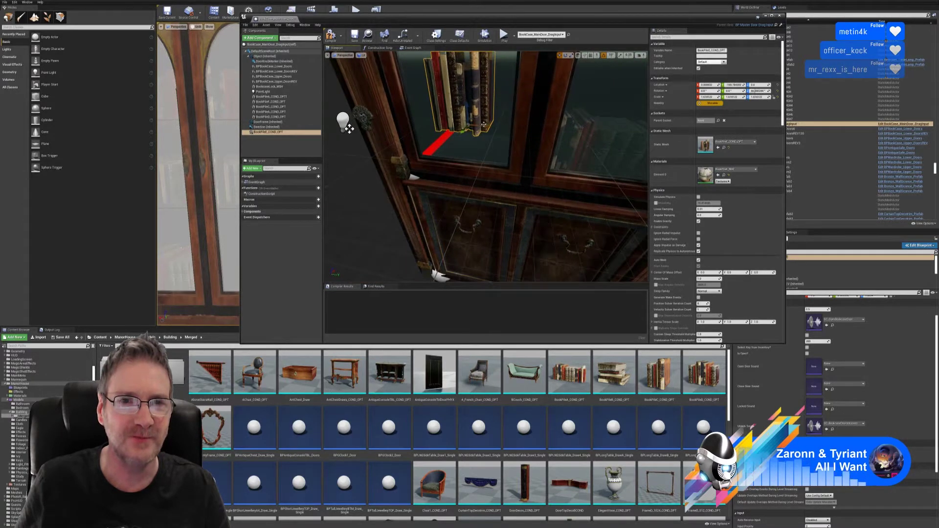
left_click_drag(484, 124, 460, 127)
right_click_drag(460, 128, 335, 97)
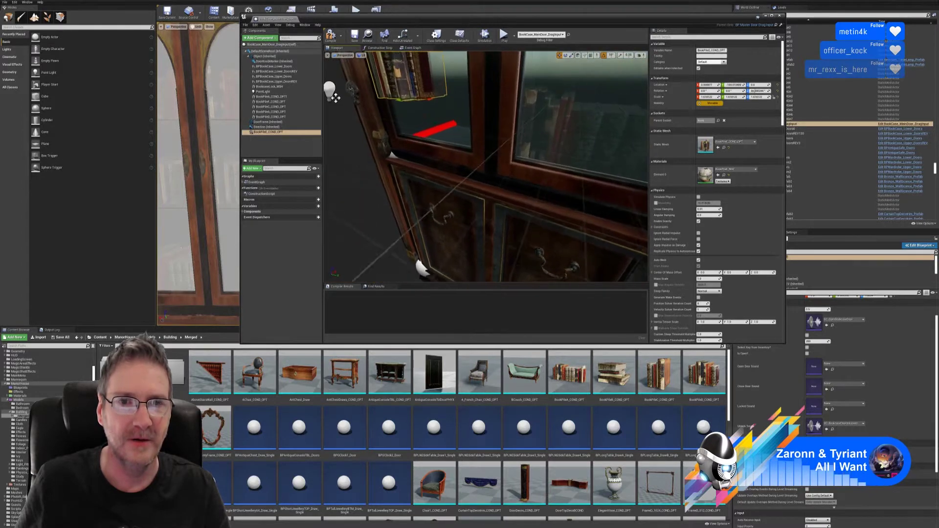
right_click_drag(568, 179, 529, 148)
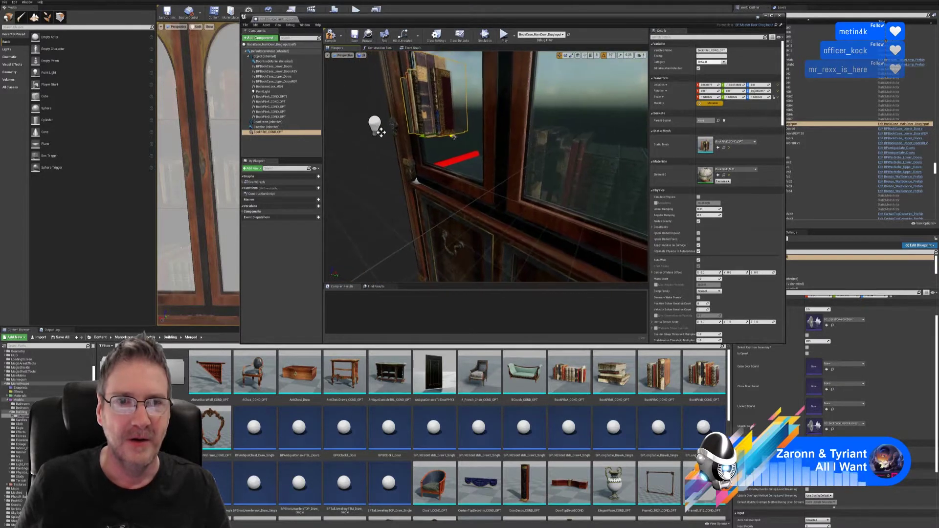
left_click_drag(428, 135, 467, 154)
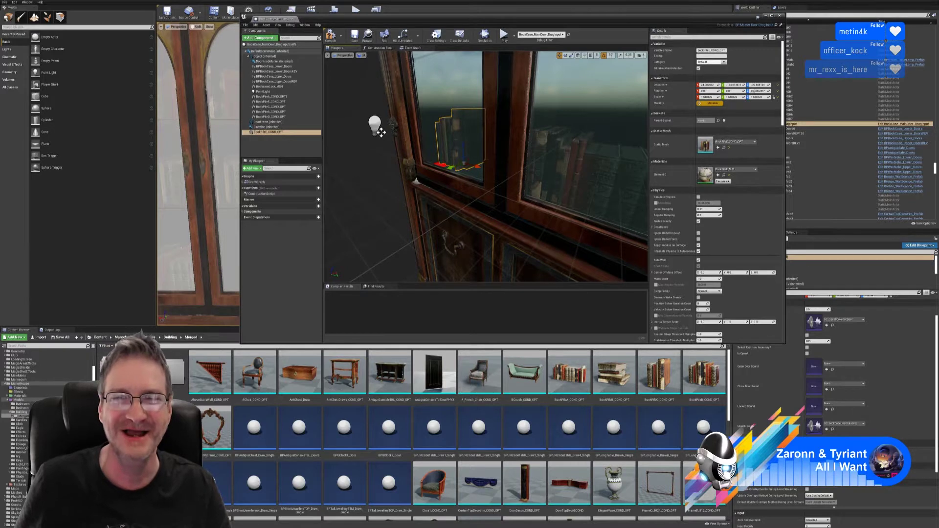
Adjust the book pile's depth inside the cabinet and lower it onto the bottom shelf
mouse_move(490, 248)
right_mouse_down()
mouse_move(505, 271)
mouse_move(491, 259)
right_mouse_up()
mouse_move(382, 123)
right_mouse_down()
mouse_move(357, 150)
mouse_move(324, 150)
mouse_move(377, 107)
right_mouse_up()
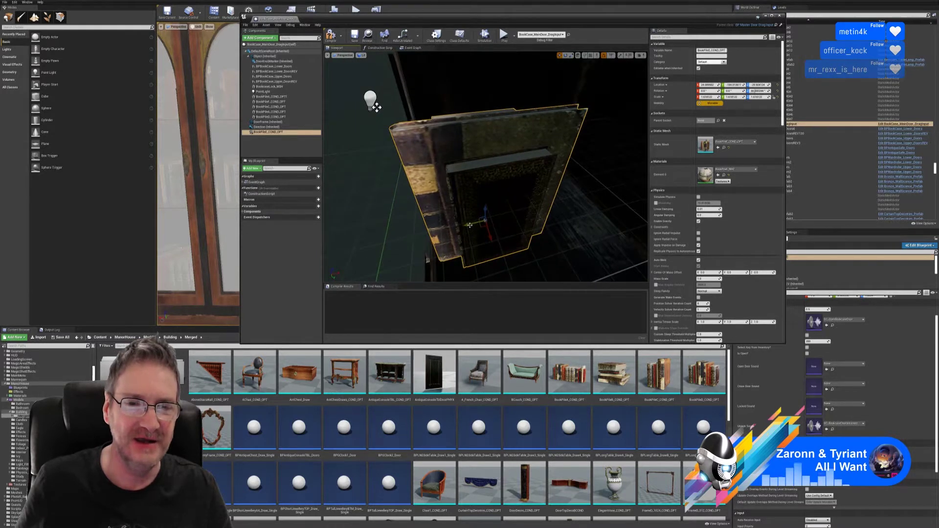
left_click_drag(470, 225, 484, 221)
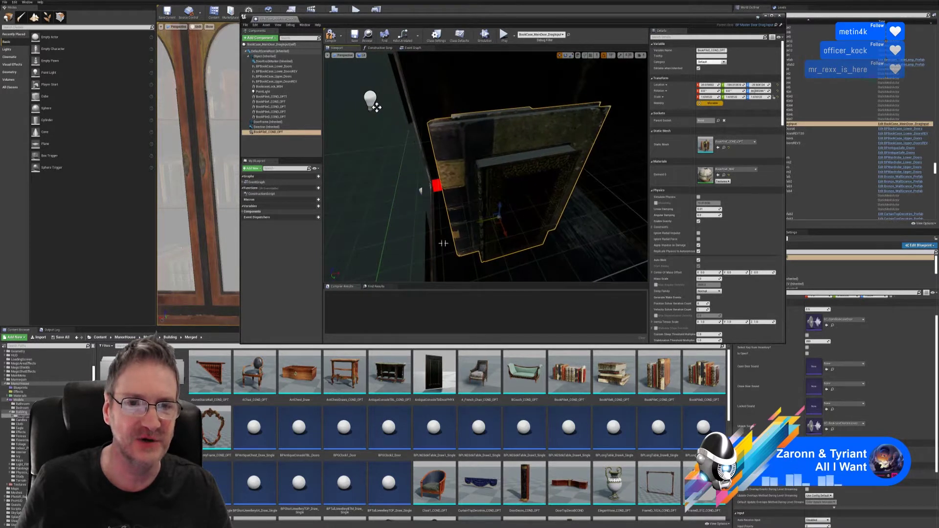
right_click_drag(443, 243, 419, 239)
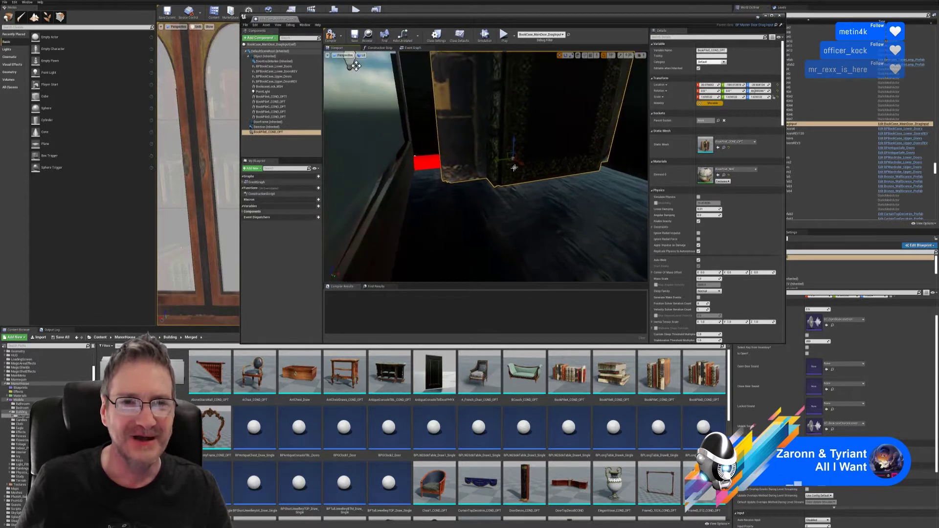
left_click_drag(513, 147, 530, 189)
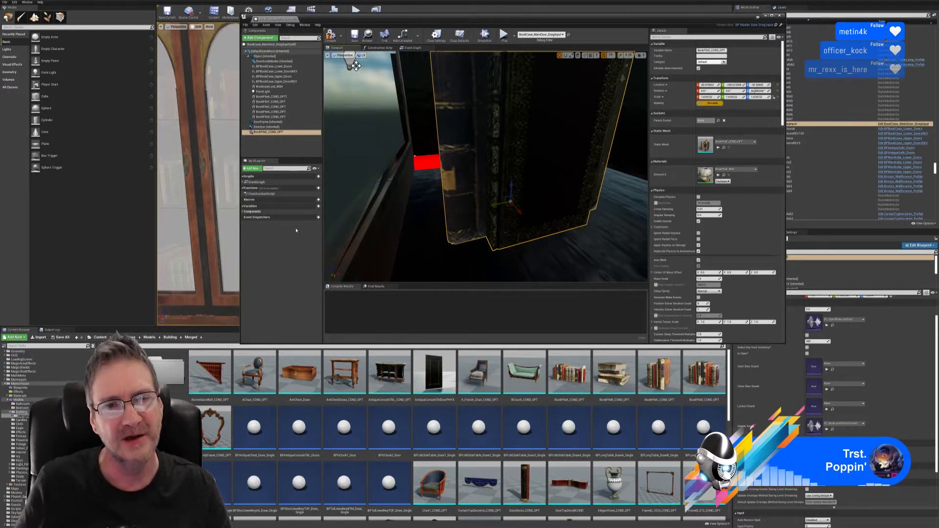
Slide the book pile along the bottom shelf toward the middle of the bookcase, behind the left glass door
right_click_drag(465, 176, 339, 160)
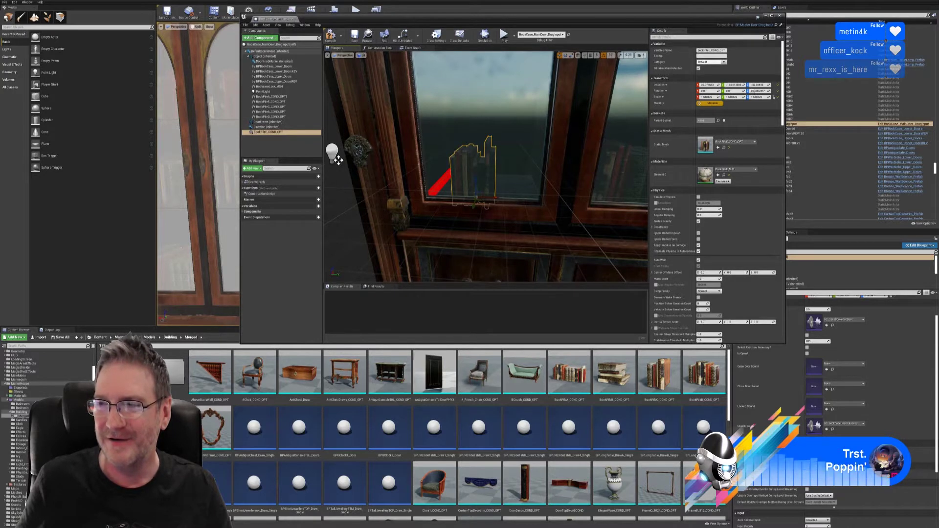
right_click_drag(444, 252, 491, 225)
right_click_drag(375, 145, 449, 253)
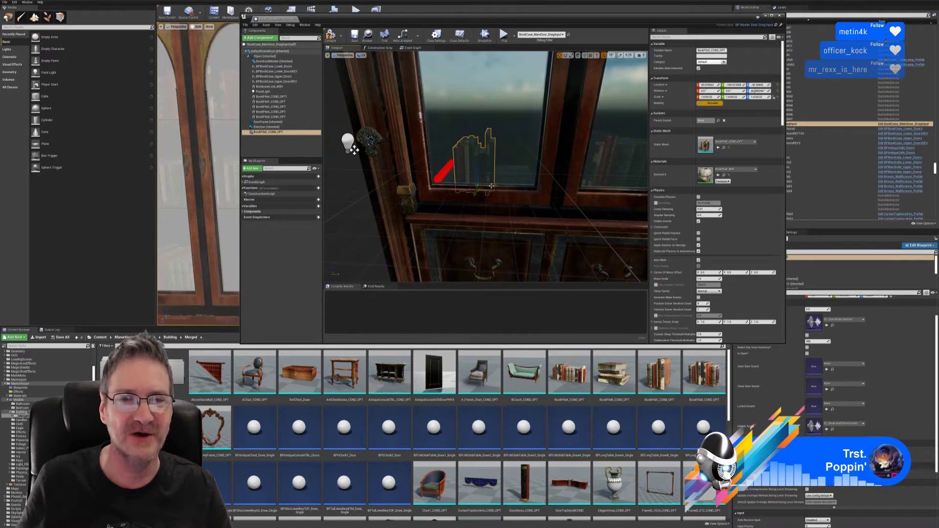
left_click_drag(492, 187, 521, 191)
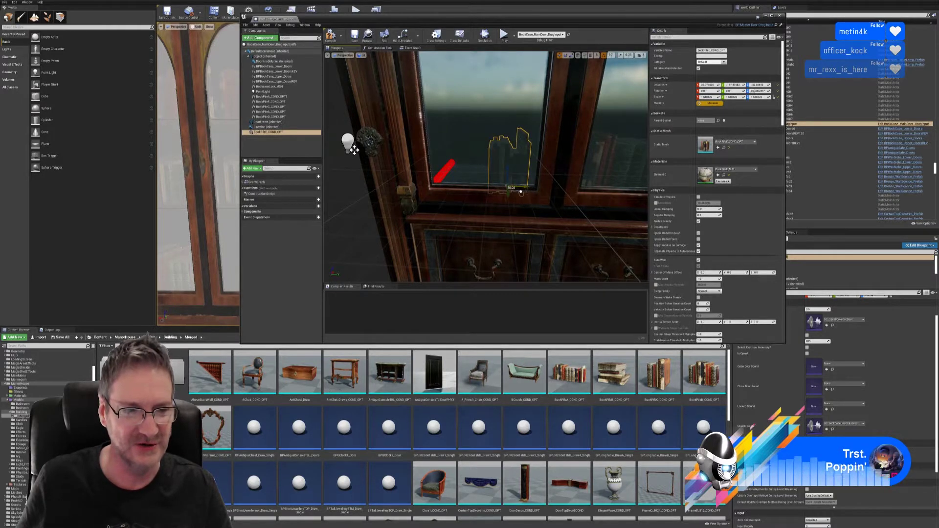
Slide the book pile farther along the bottom shelf toward the bookcase's middle divider, keeping it behind the left glass door
left_click_drag(521, 192, 527, 191)
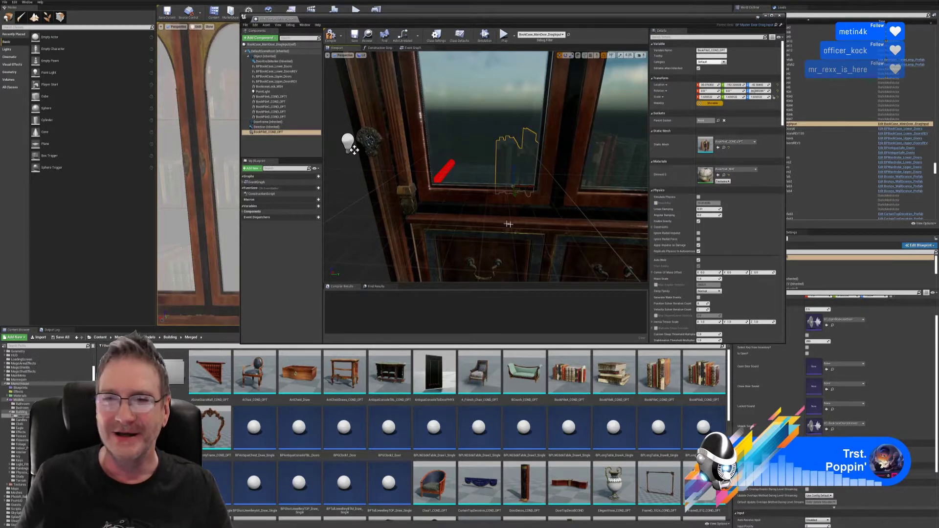
mouse_move(509, 224)
right_mouse_down()
mouse_move(530, 241)
mouse_move(518, 252)
mouse_move(510, 230)
right_mouse_up()
key("w")
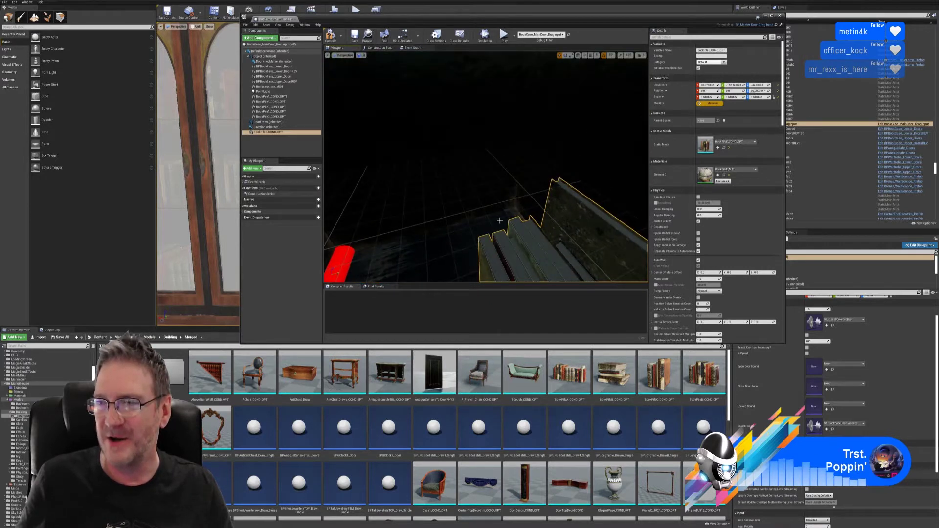
mouse_move(429, 189)
right_mouse_down()
mouse_move(484, 210)
mouse_move(460, 207)
mouse_move(440, 220)
mouse_move(416, 206)
mouse_move(441, 211)
mouse_move(429, 191)
mouse_move(437, 184)
right_mouse_up()
key("w")
key("w")
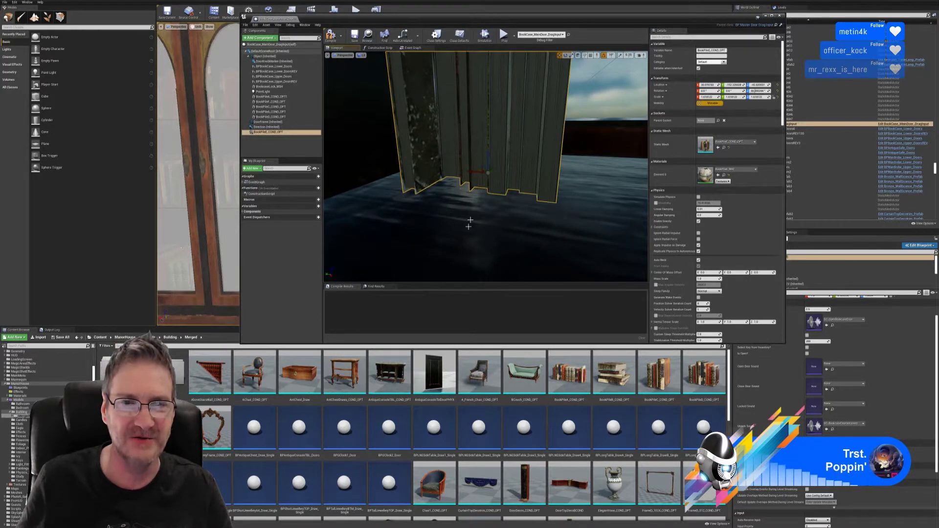
right_click_drag(470, 222, 471, 260)
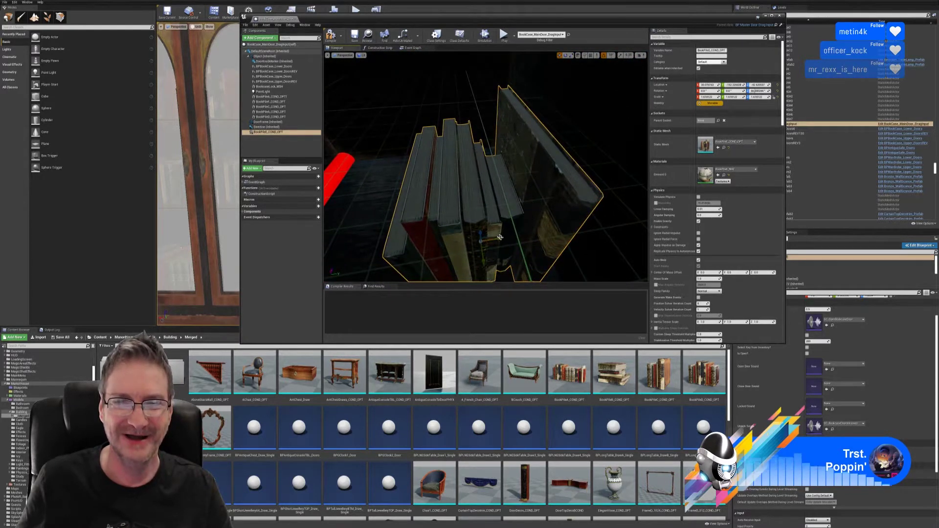
left_click_drag(499, 238, 524, 237)
Nest the new book pile component in the hierarchy alongside the other book piles under the inherited object component
right_click_drag(418, 194, 324, 135)
key("s")
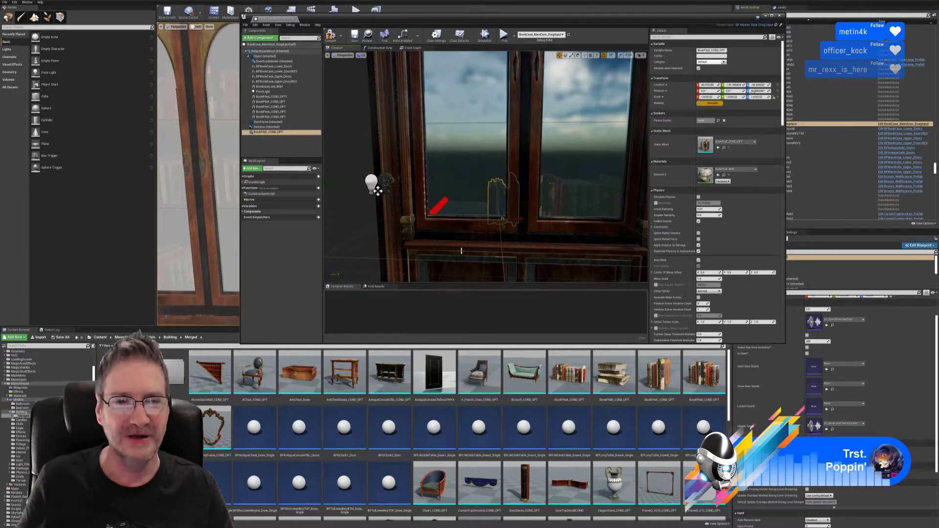
right_click_drag(462, 247, 467, 275)
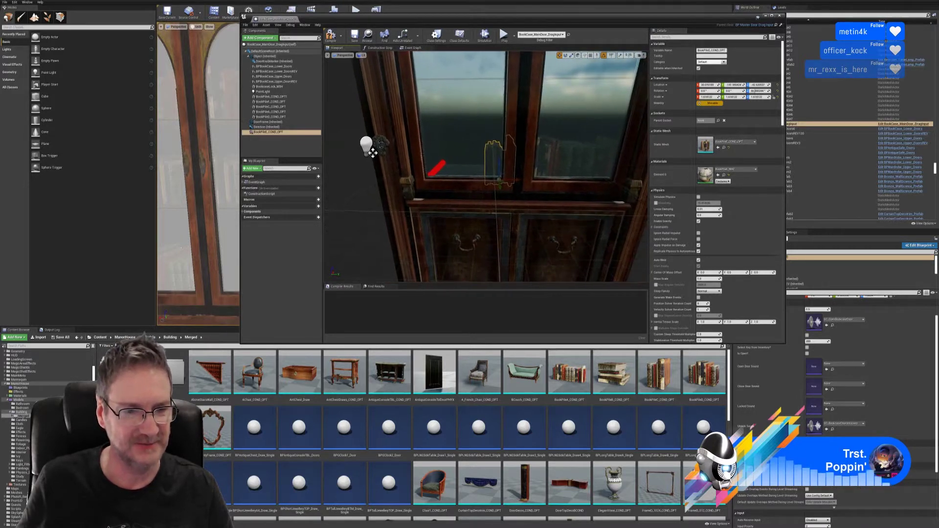
mouse_move(466, 275)
left_mouse_down()
mouse_move(465, 210)
mouse_move(466, 260)
left_mouse_up()
mouse_move(325, 169)
right_mouse_down()
mouse_move(325, 157)
mouse_move(341, 164)
right_mouse_up()
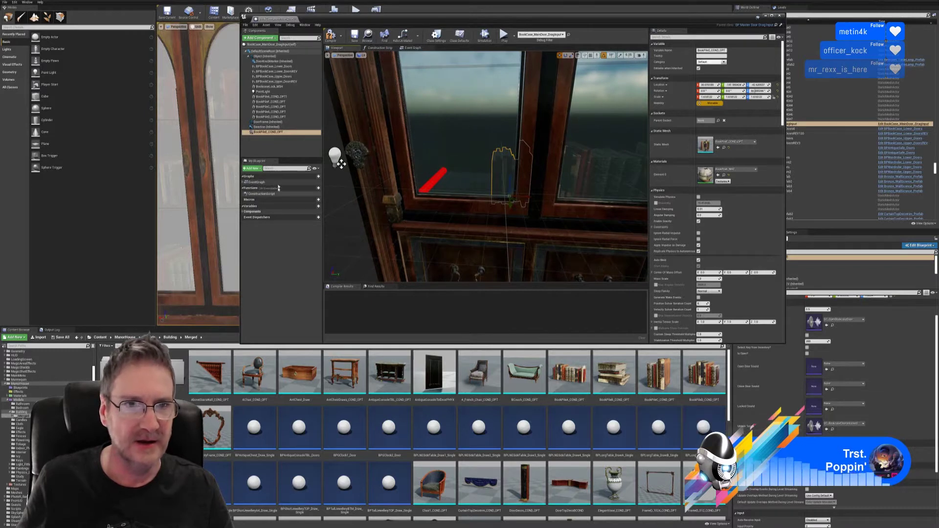
right_click_drag(482, 234, 488, 203)
right_click_drag(331, 194, 330, 196)
left_click_drag(268, 132, 266, 63)
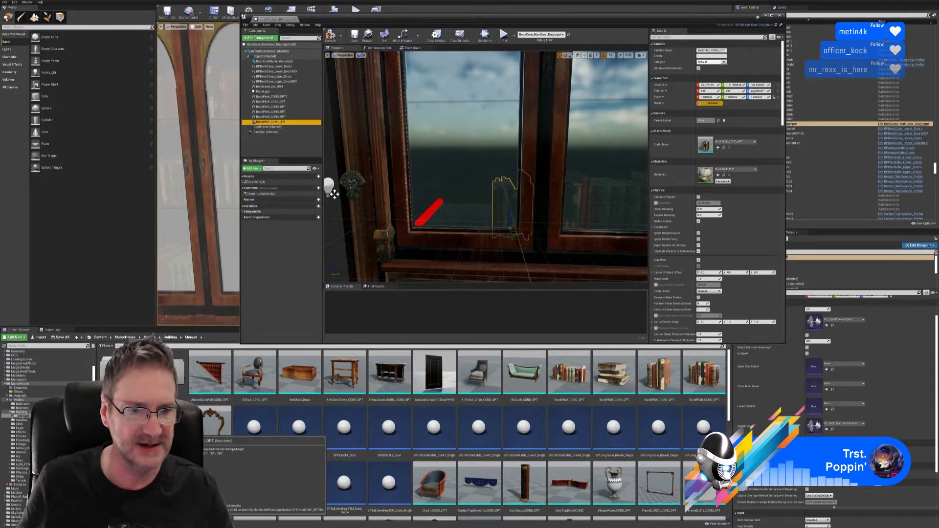
Add the BookPileF_COND_OPT mesh to the blueprint and slide it along the shelf to the left of the previous book pile
left_click_drag(165, 427, 448, 221)
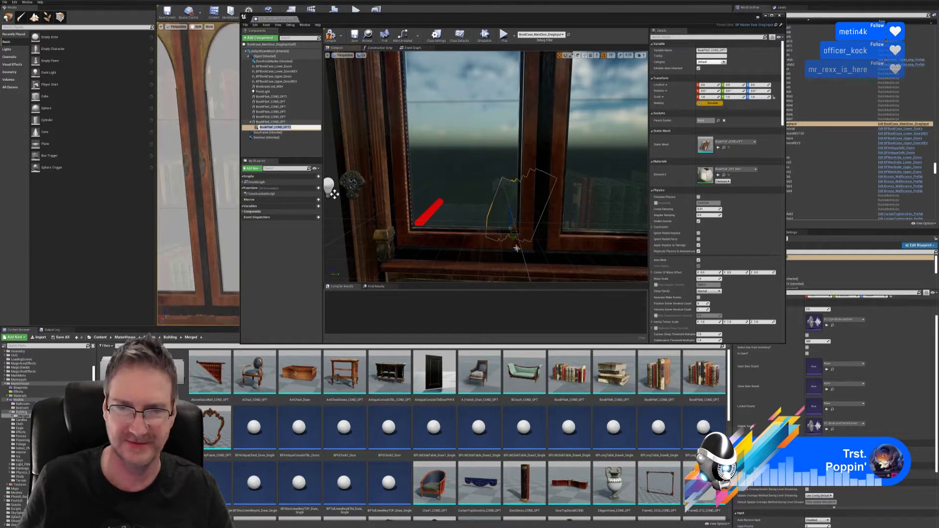
left_click(526, 230)
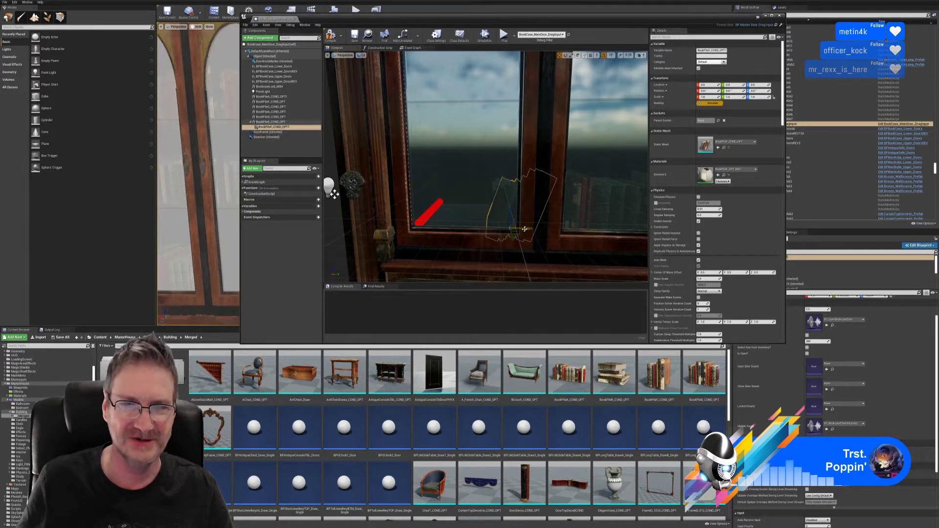
mouse_move(526, 229)
right_mouse_down()
mouse_move(526, 249)
mouse_move(527, 241)
right_mouse_up()
left_click_drag(522, 228, 463, 223)
right_click_drag(463, 223, 490, 195)
right_click_drag(437, 215, 491, 266)
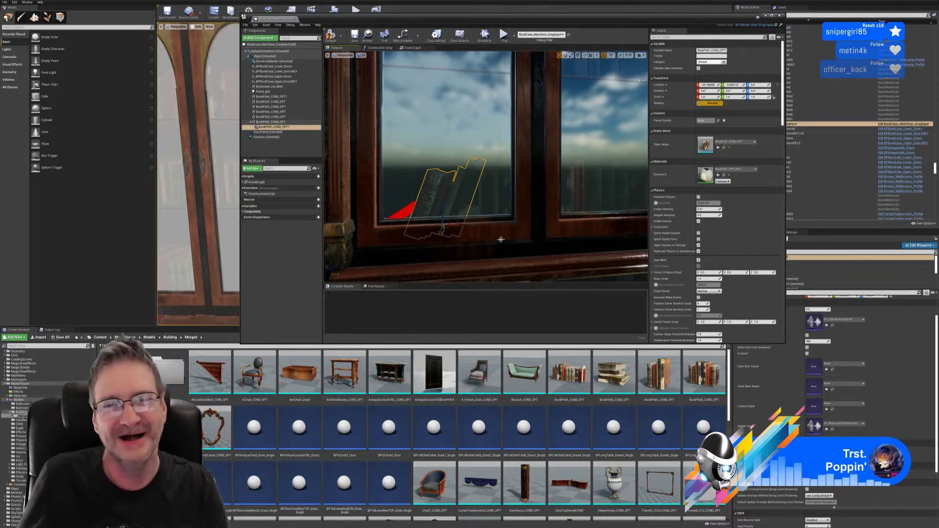
Adjust the leaning book pile's depth and height so that it rests on the bottom shelf behind the left glass door
right_click_drag(500, 239, 529, 232)
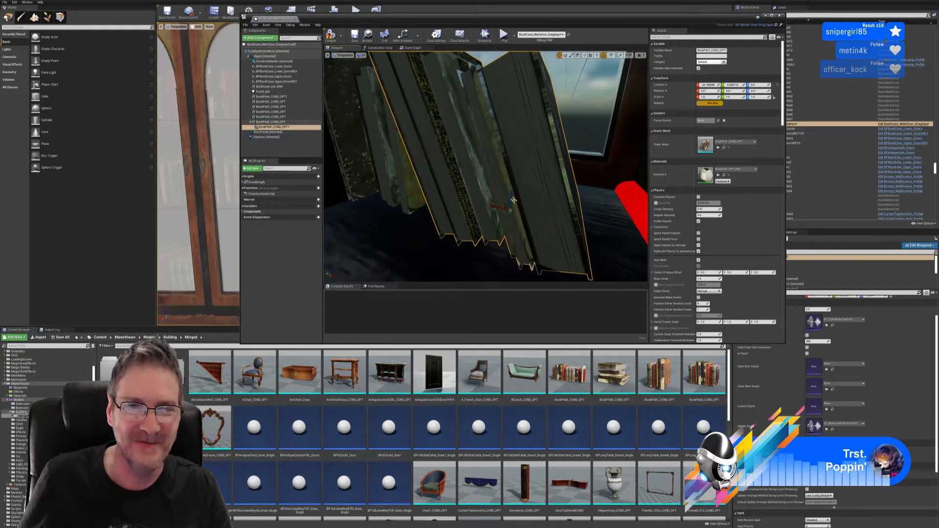
left_click_drag(511, 198, 521, 198)
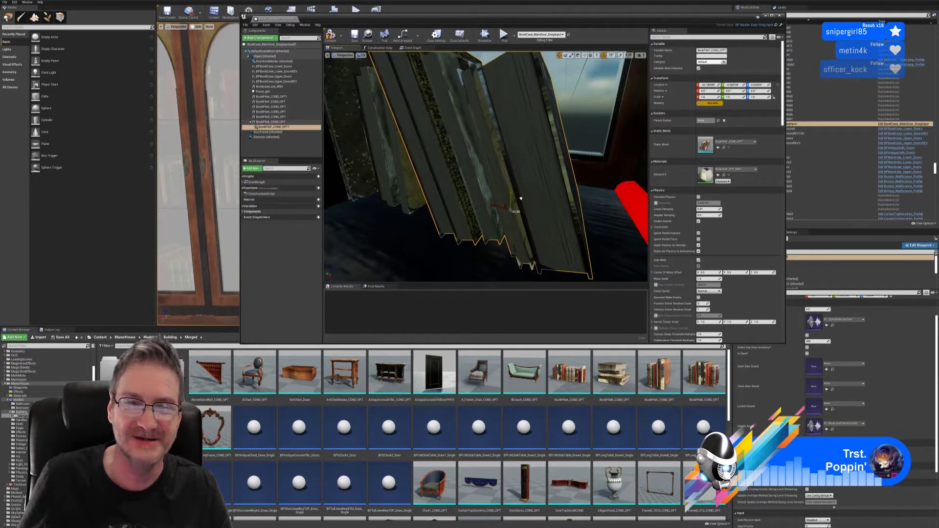
right_click_drag(521, 199, 475, 203)
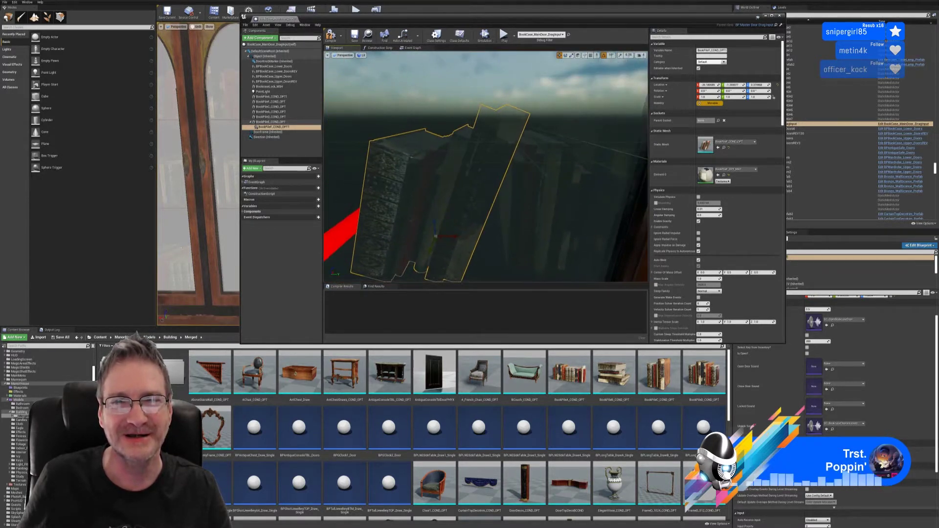
mouse_move(486, 167)
right_mouse_down()
mouse_move(486, 198)
mouse_move(486, 169)
right_mouse_up()
right_click_drag(371, 149, 354, 218)
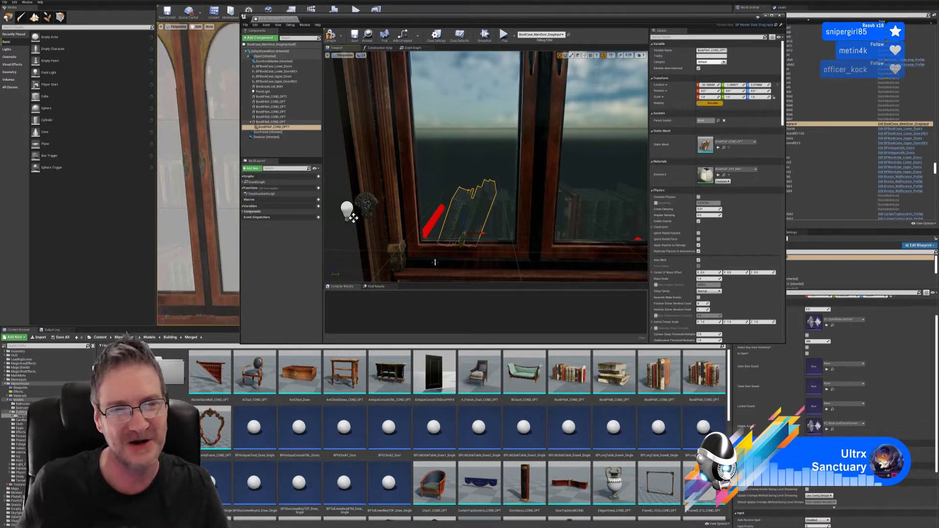
Move the leaning book pile component out of its parent pile so it sits alongside the other book piles, and deselect it
mouse_move(433, 262)
right_mouse_down()
mouse_move(470, 293)
mouse_move(443, 283)
mouse_move(417, 242)
mouse_move(424, 230)
mouse_move(436, 268)
right_mouse_up()
key("w")
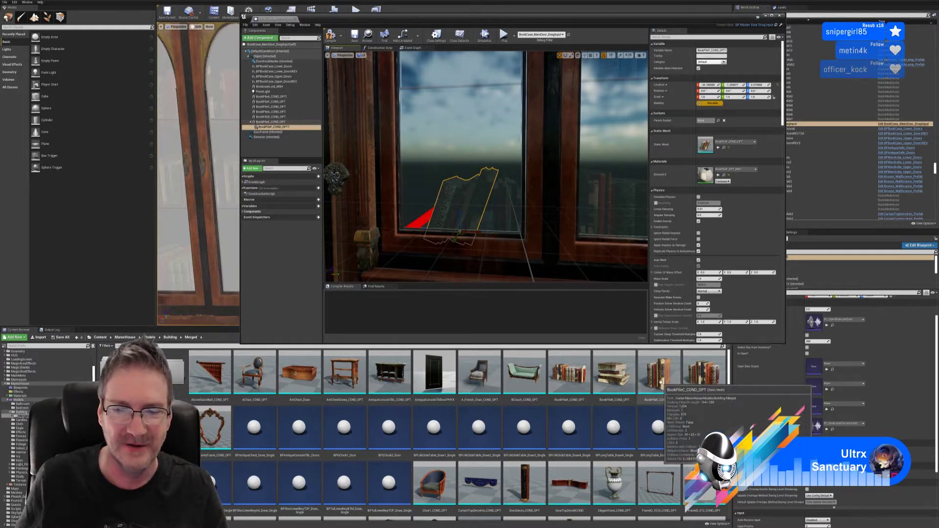
left_click_drag(659, 374, 637, 378)
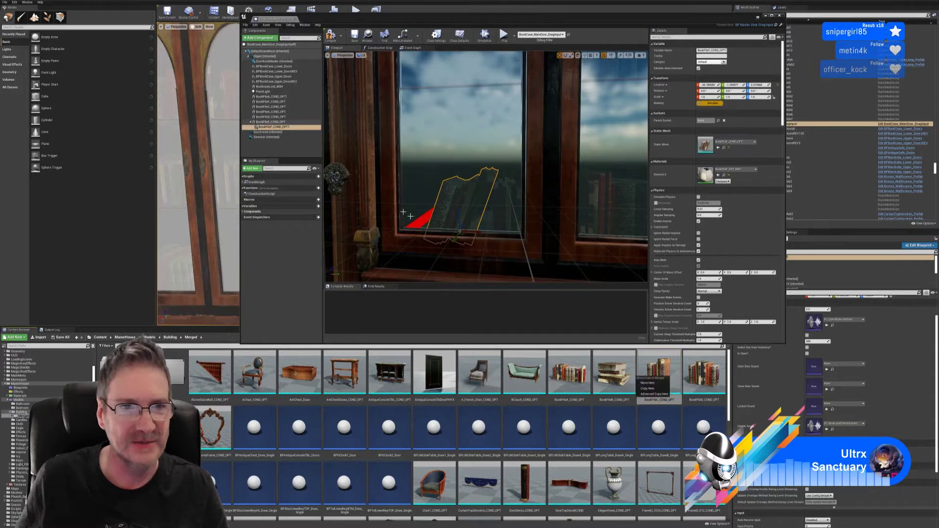
left_click(299, 152)
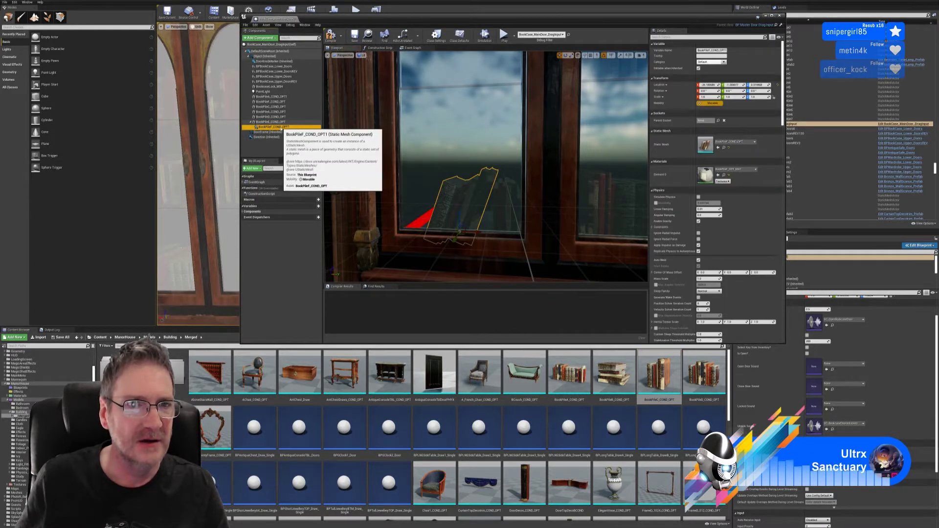
left_click_drag(275, 126, 272, 60)
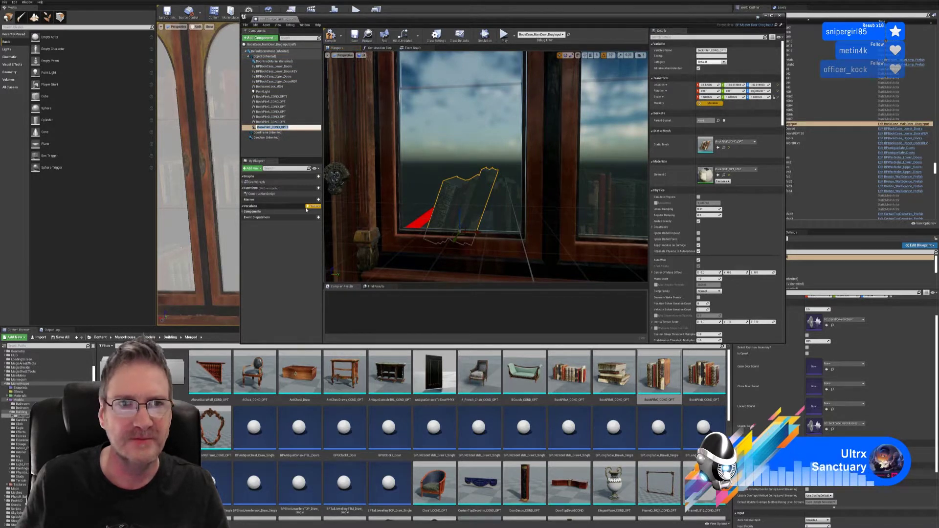
left_click(473, 217)
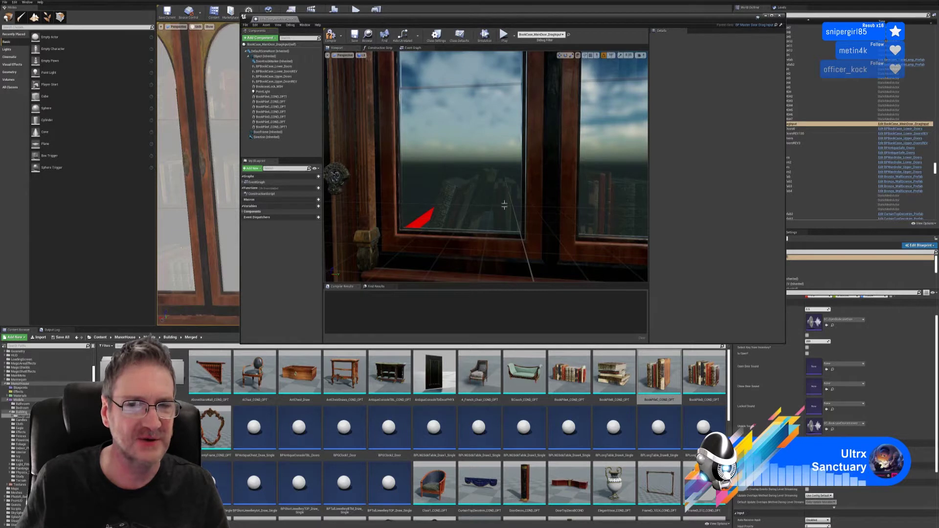
Add the BookPileC_COND_OPT mesh to the bookcase blueprint as a new component, keeping its default name
right_click_drag(516, 254, 467, 230)
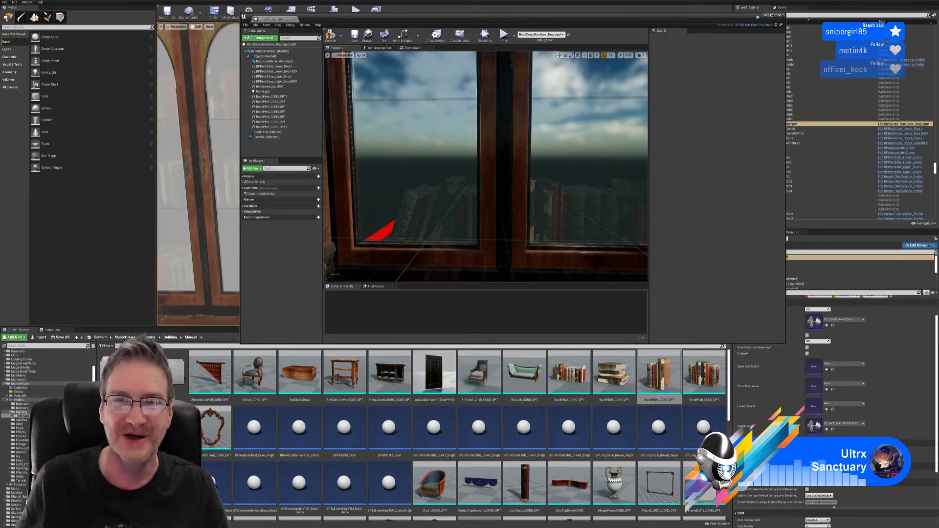
right_click_drag(486, 166, 448, 166)
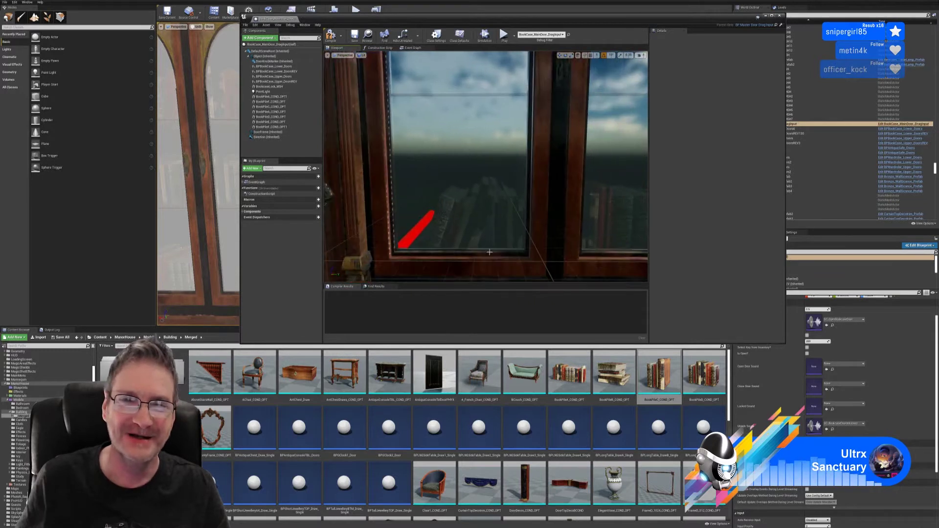
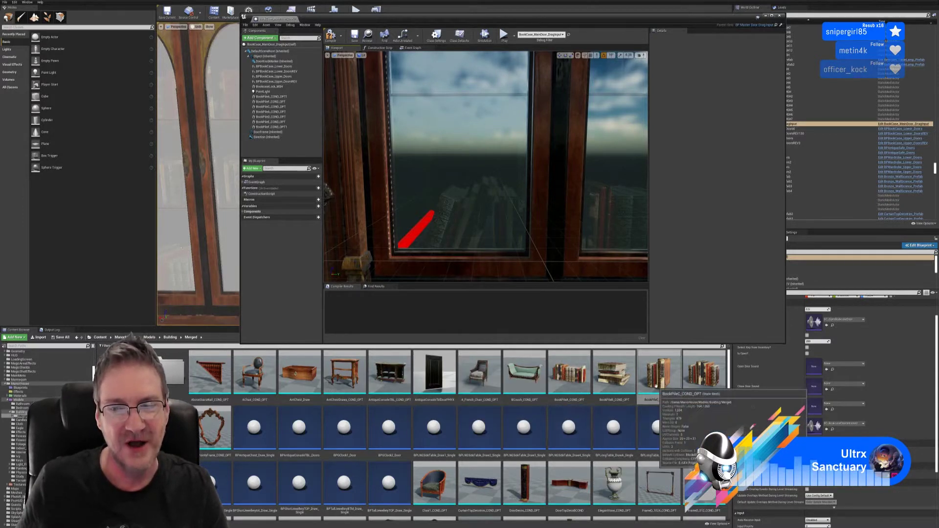
mouse_move(660, 374)
left_mouse_down()
mouse_move(433, 262)
mouse_move(410, 217)
mouse_move(418, 228)
left_mouse_up()
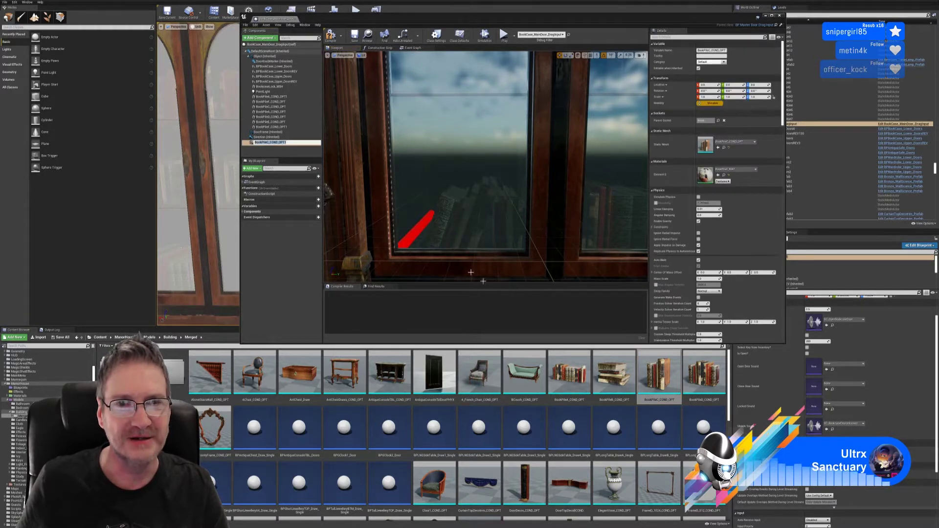
key("Return")
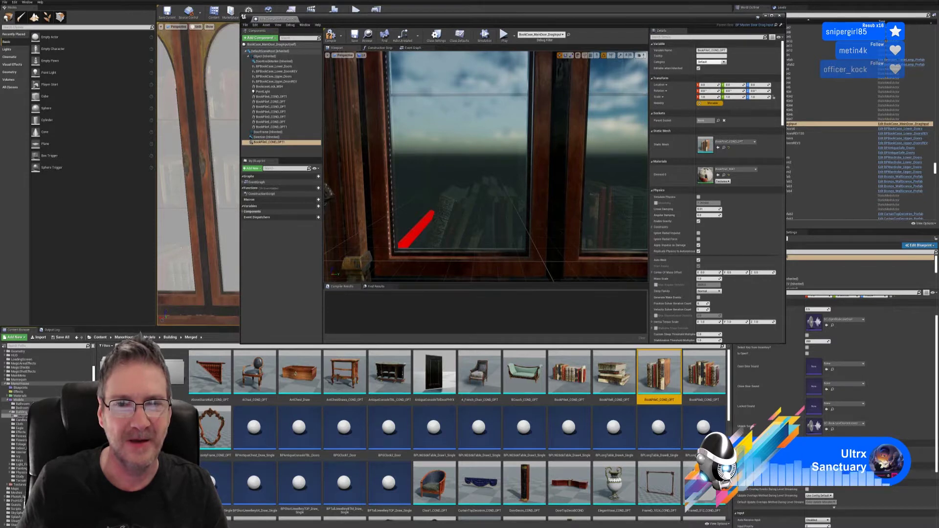
Copy the scale value of the book pile standing beside the middle divider behind the left glass door
right_click_drag(563, 250, 710, 230)
right_click_drag(485, 259, 452, 176)
key("w")
right_click_drag(425, 211, 425, 220)
left_click(507, 246)
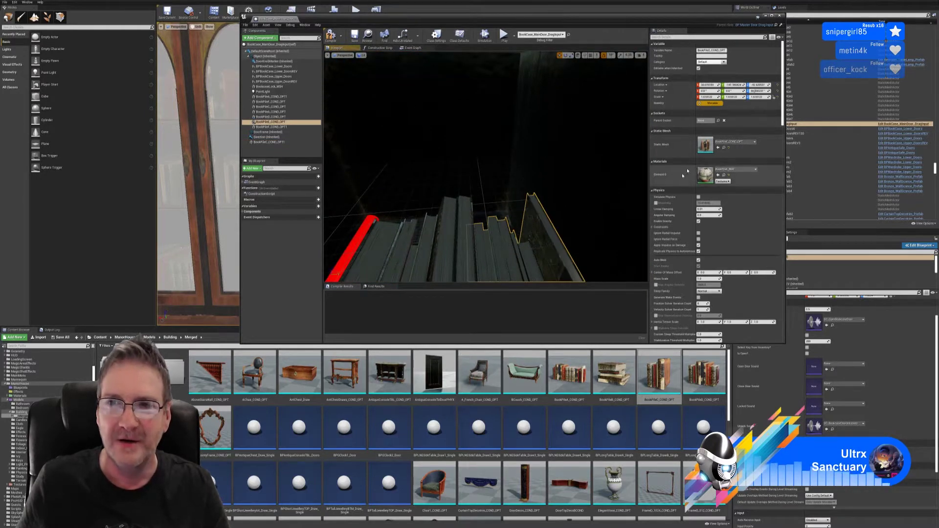
left_click(733, 97)
key("ctrl+c")
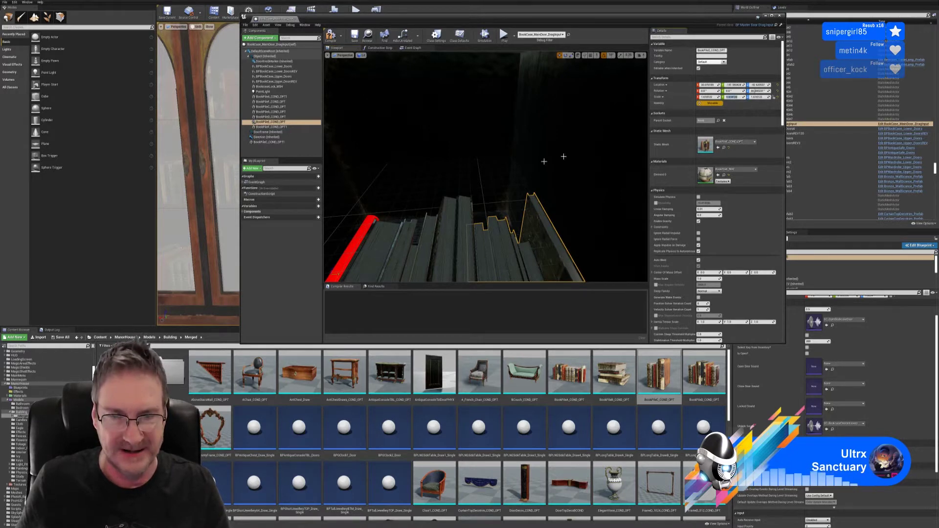
Apply the copied scale value to the X, Y and Z scale of the new book pile beside the bookcase
right_click_drag(493, 165, 504, 167)
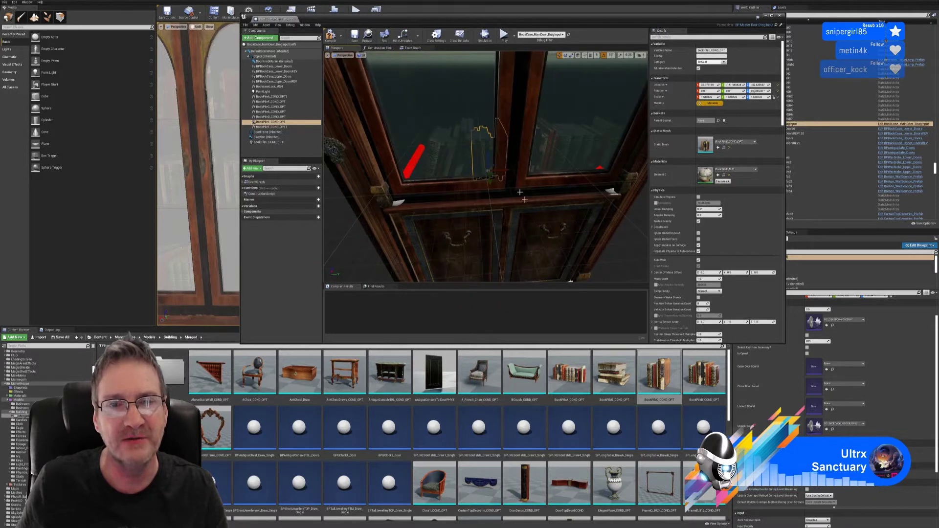
right_click_drag(524, 200, 575, 206)
left_click(475, 149)
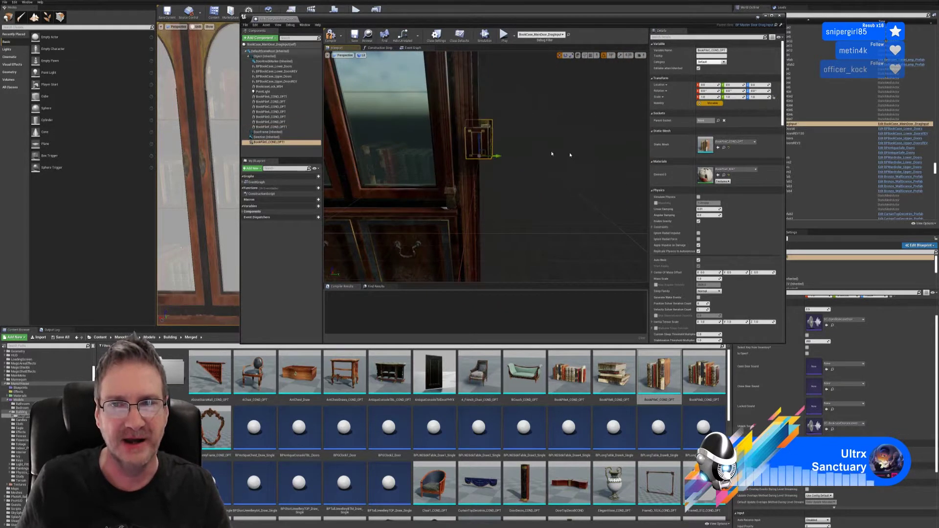
left_click(708, 97)
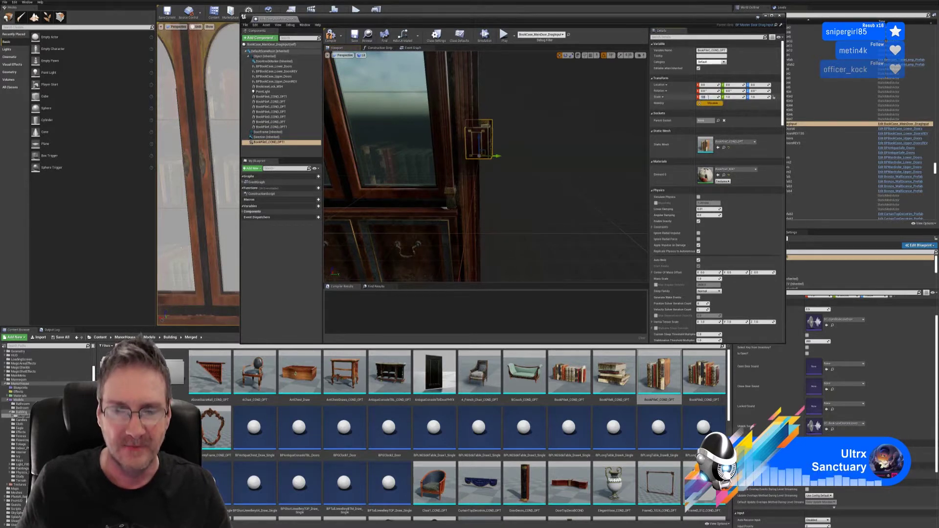
key("ctrl+v")
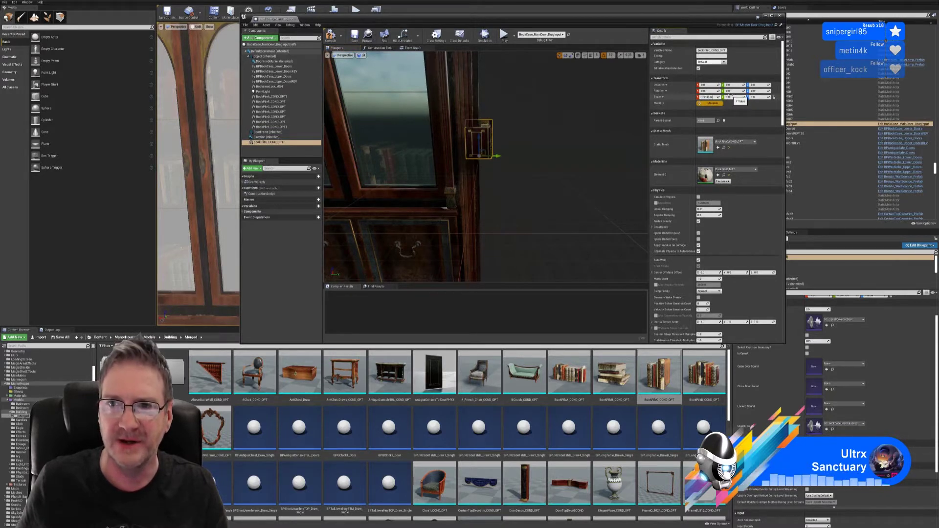
left_click(731, 97)
key("ctrl+v")
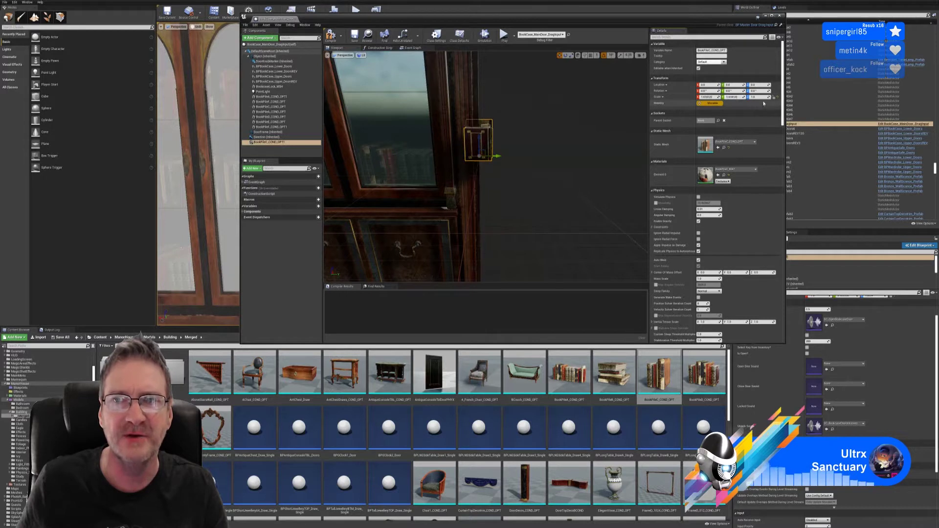
left_click(758, 96)
key("ctrl+v")
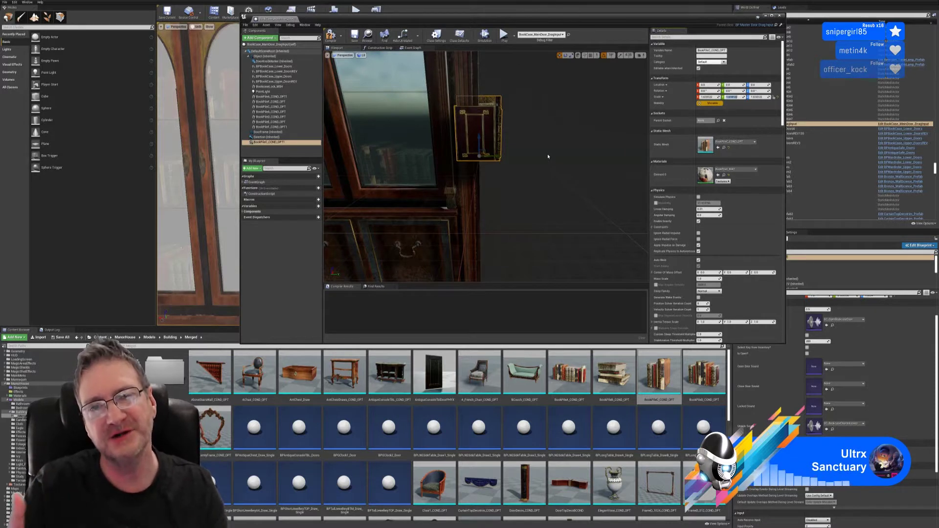
Rotate the new book pile a quarter turn about its vertical axis so the book spines face the bookcase front
left_click(565, 54)
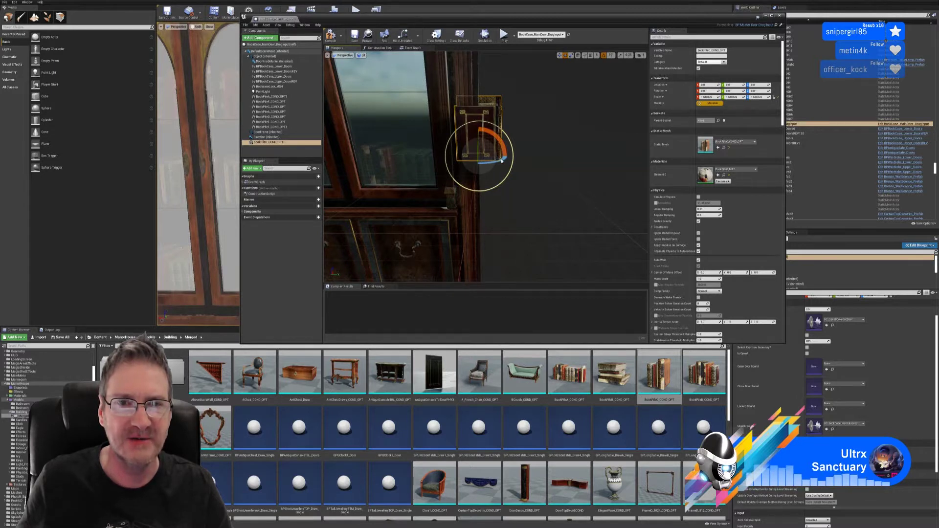
mouse_move(531, 184)
right_mouse_down()
mouse_move(530, 194)
mouse_move(540, 189)
right_mouse_up()
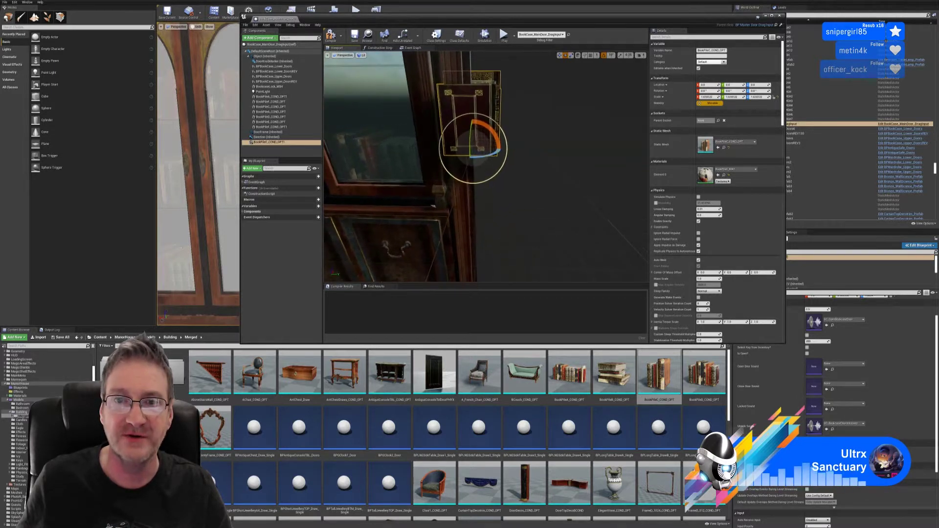
left_click_drag(499, 160, 456, 160)
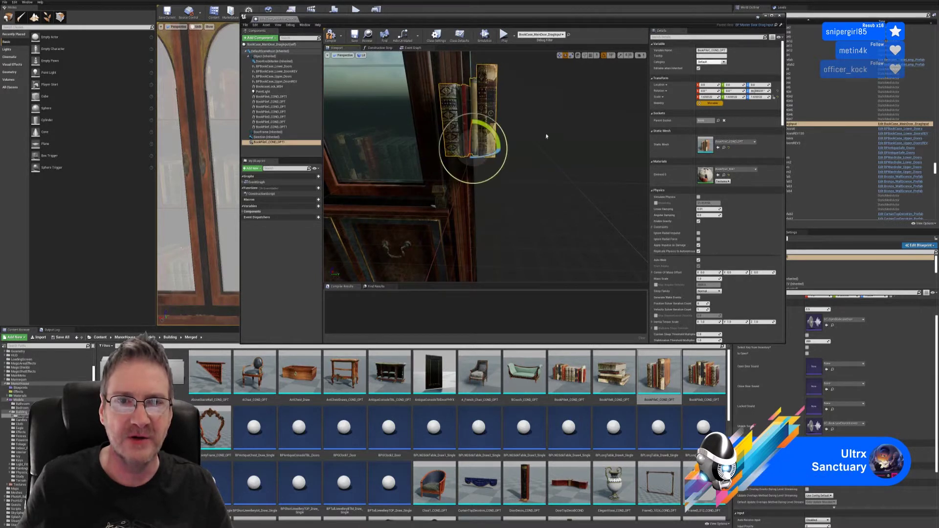
Move the new book pile horizontally across the bookcase and back into the cabinet behind the left glass door
left_click(559, 56)
right_click_drag(558, 139, 576, 154)
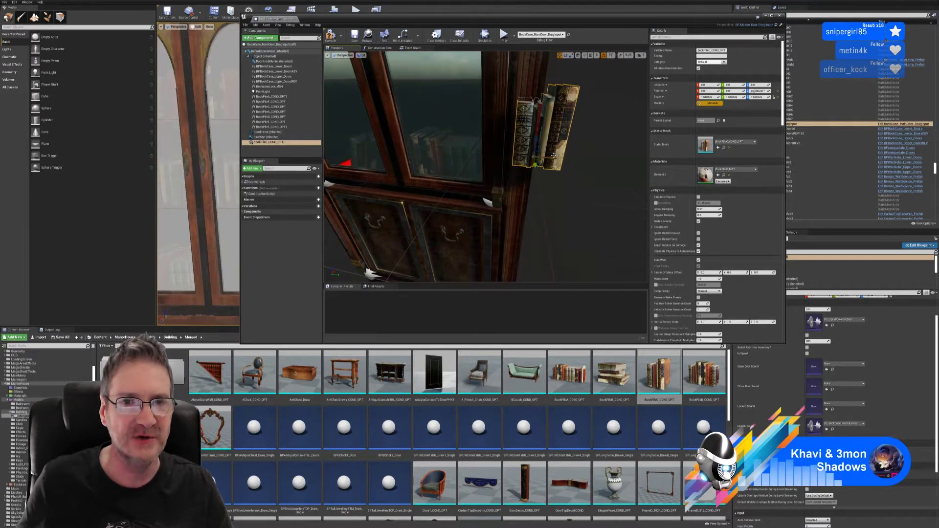
left_click_drag(554, 155, 441, 177)
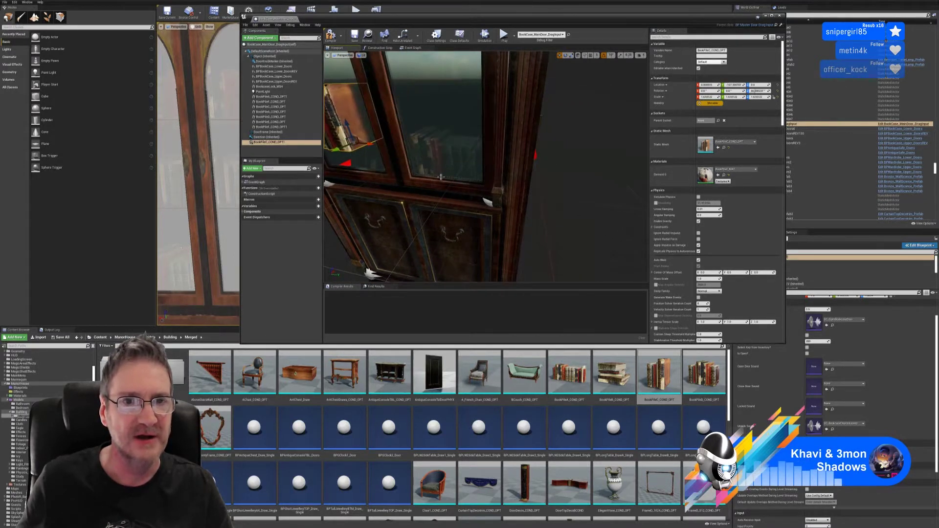
right_click_drag(441, 177, 396, 171)
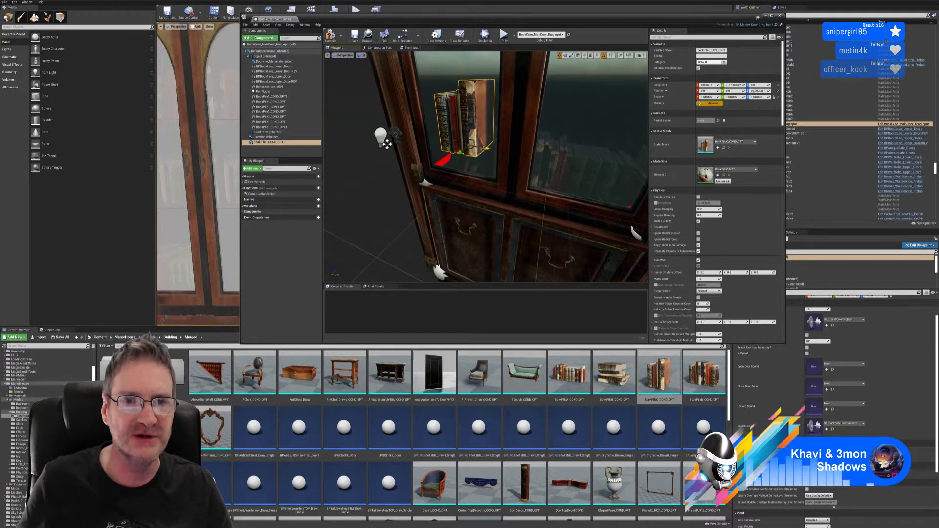
left_click_drag(484, 147, 454, 139)
right_click_drag(455, 139, 480, 149)
right_click_drag(389, 159, 392, 158)
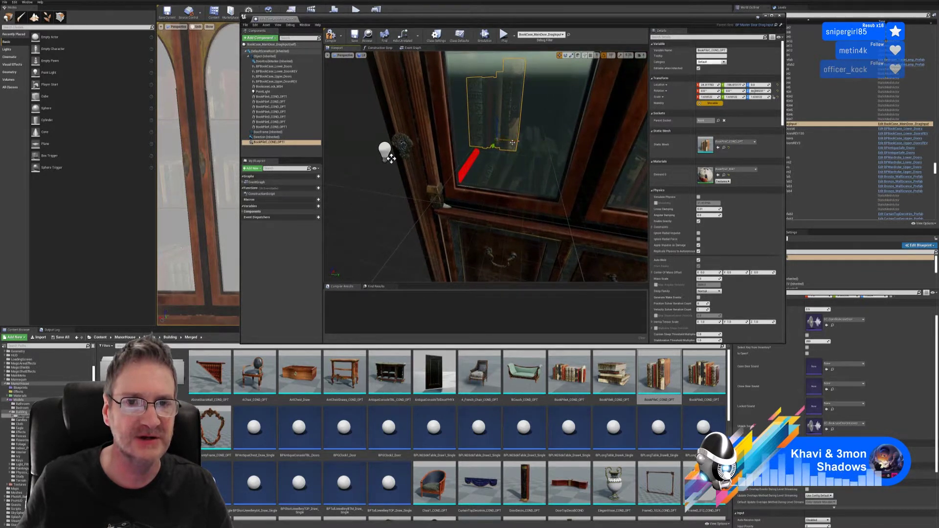
left_click_drag(512, 142, 486, 142)
right_click_drag(487, 142, 421, 141)
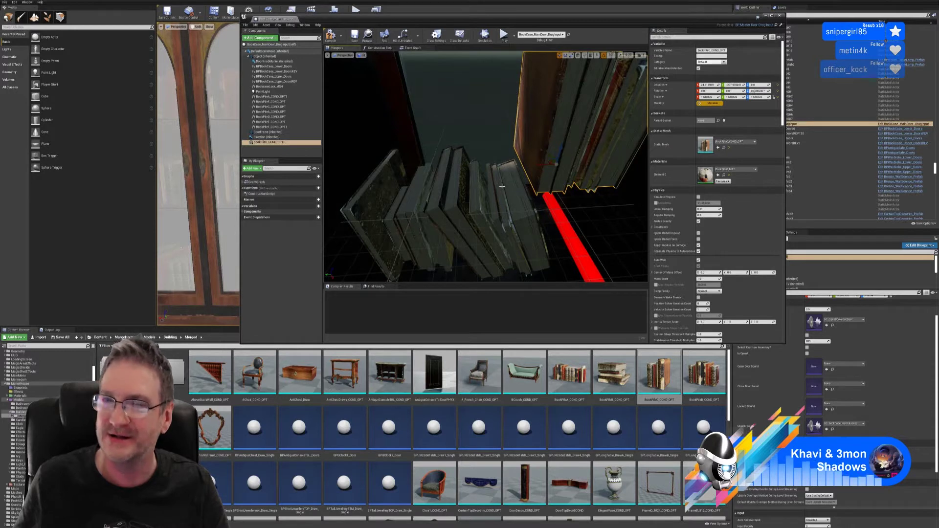
Lower the new book pile to shelf level beside the leaning book pile
right_click_drag(486, 166, 511, 154)
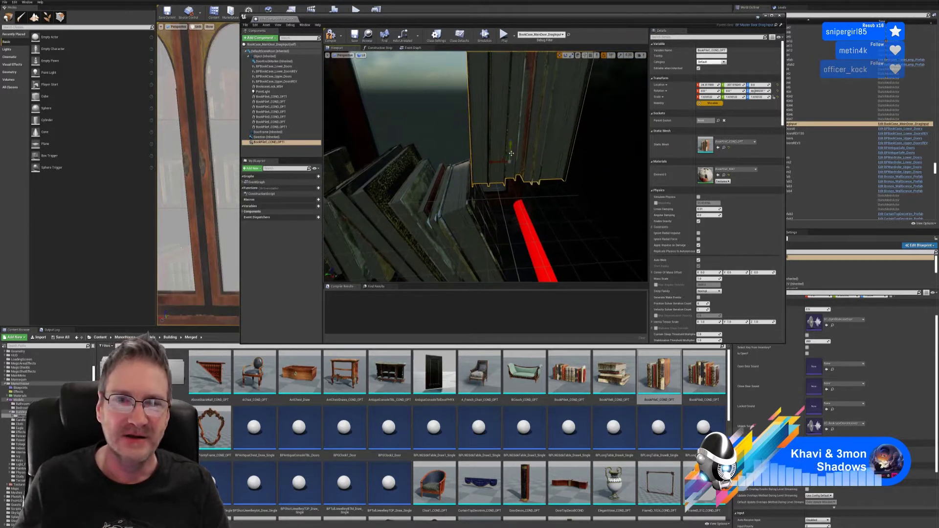
left_click_drag(511, 154, 535, 228)
right_click_drag(556, 233, 529, 232)
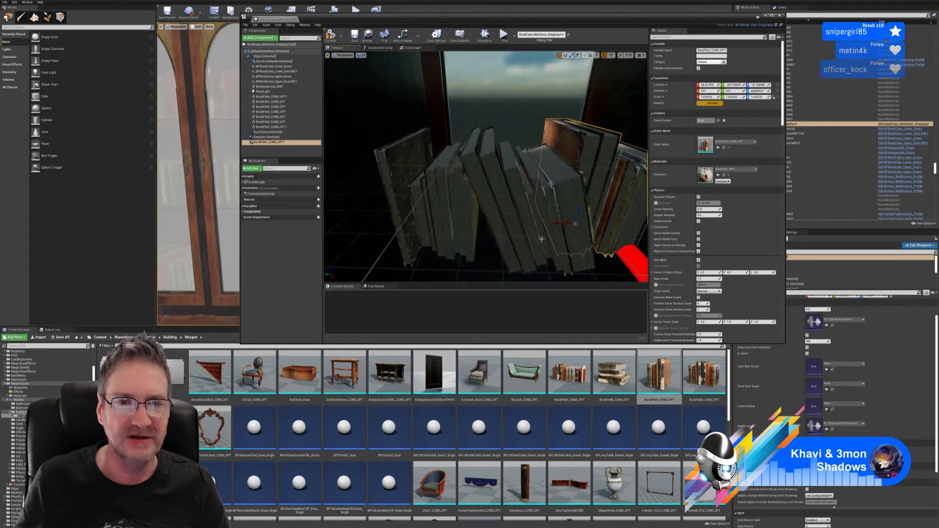
Narrow the upright book pile beside the middle divider slightly and shift it closer to the divider
right_click_drag(535, 206, 452, 205)
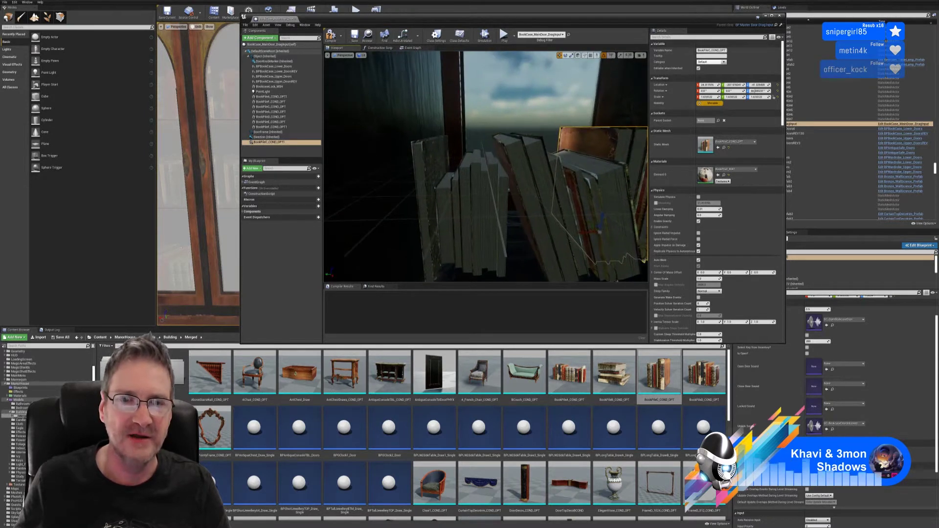
left_click(484, 181)
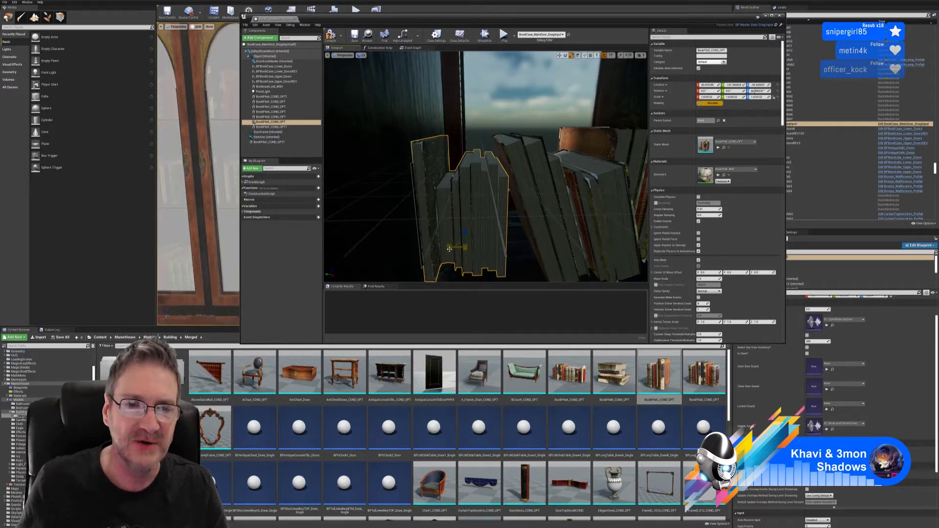
left_click_drag(449, 249, 517, 195)
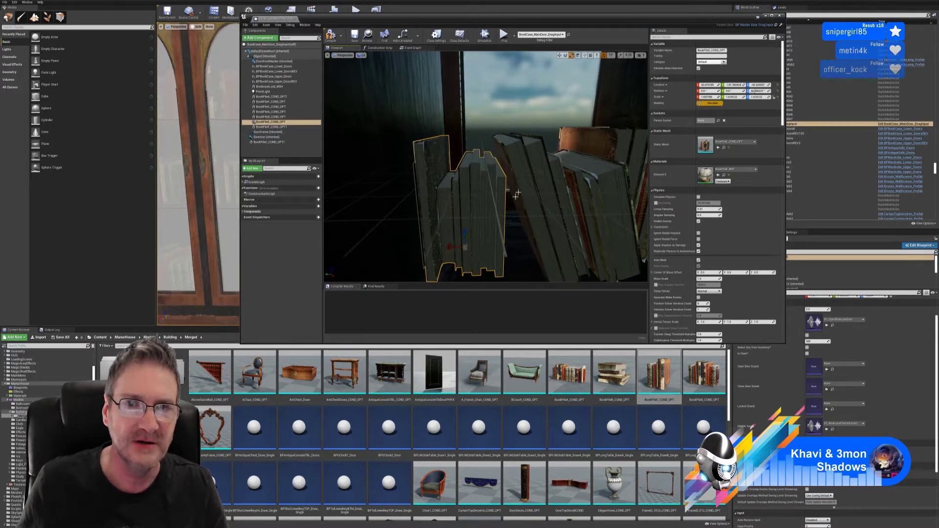
left_click(559, 55)
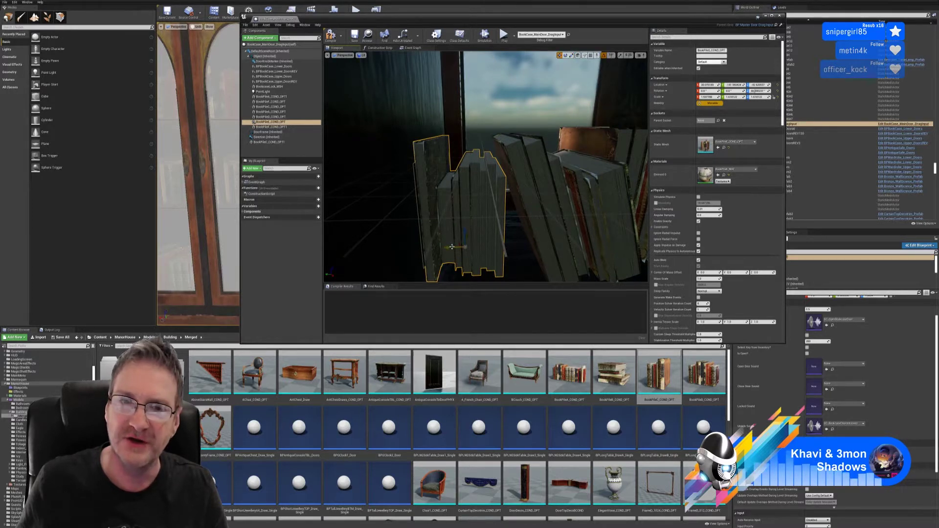
left_click_drag(450, 247, 446, 247)
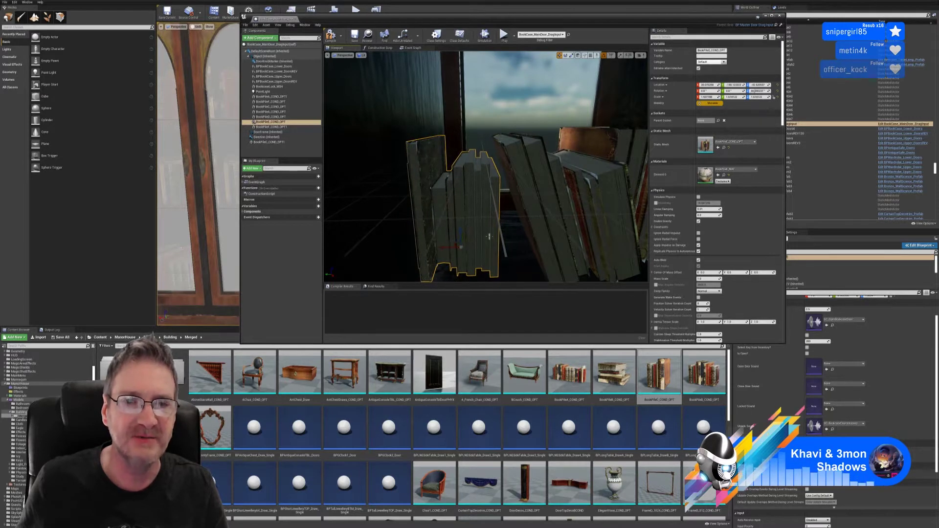
right_click_drag(446, 247, 415, 242)
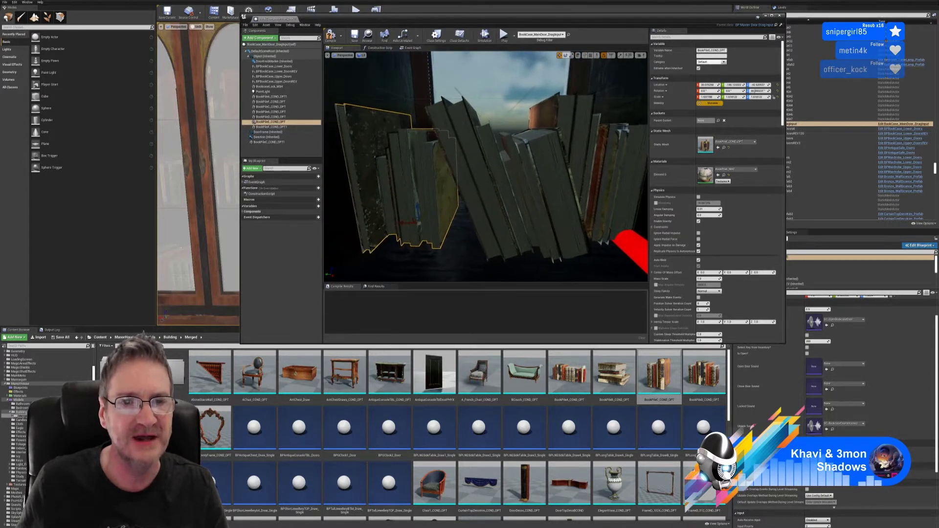
Shift the leaning book pile sideways toward the upright pile at the middle divider, making room for the new pile
left_click(520, 176)
right_click_drag(551, 187, 577, 176)
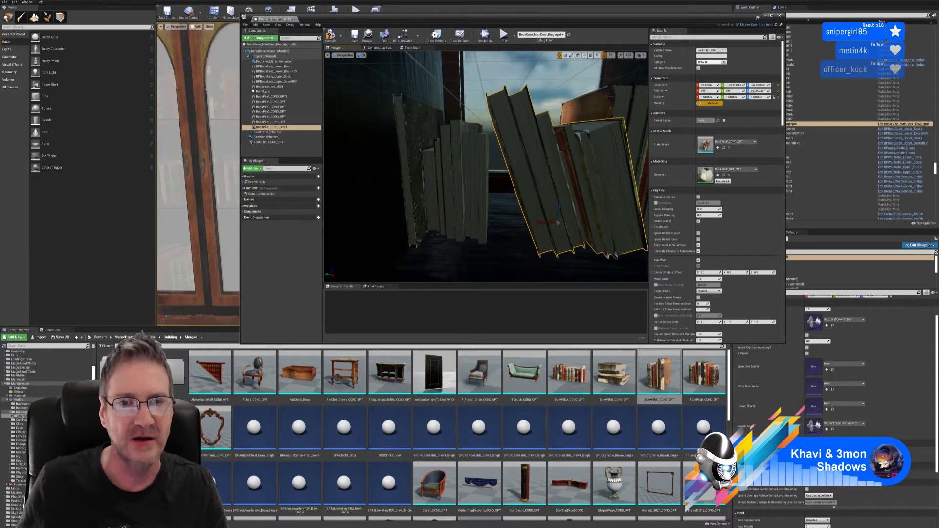
left_click_drag(541, 225, 533, 224)
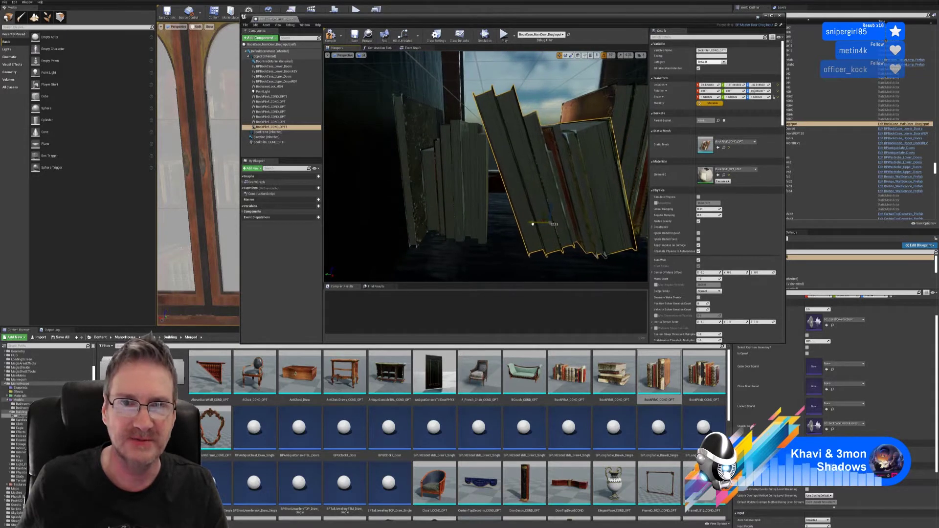
right_click_drag(490, 212, 517, 224)
key("w")
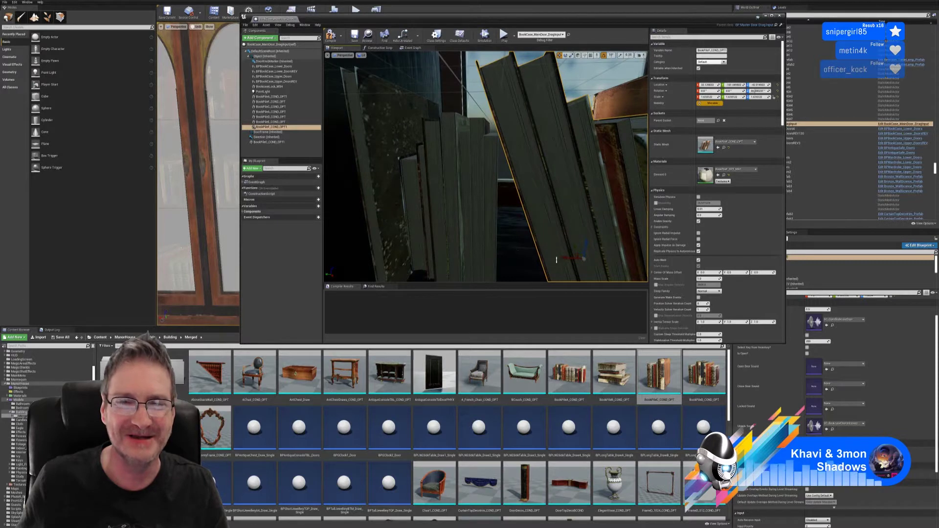
left_click_drag(564, 260, 560, 260)
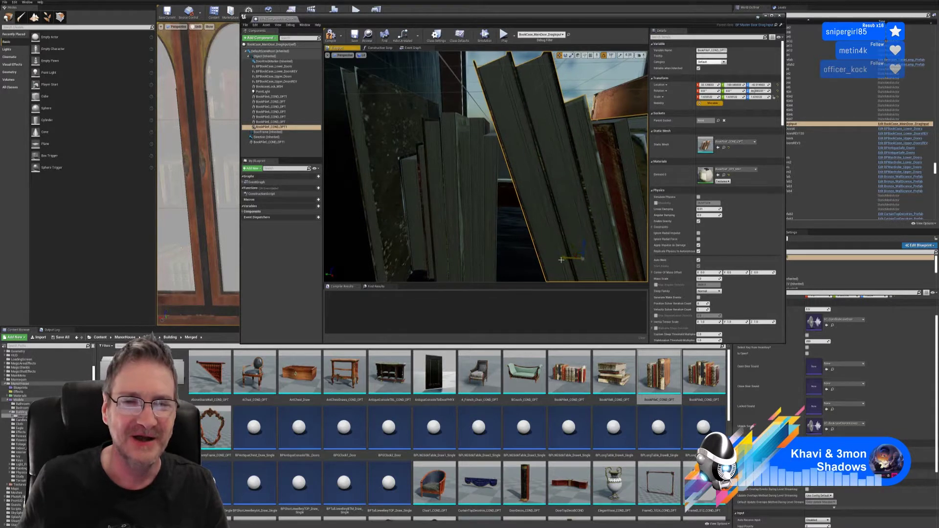
mouse_move(488, 229)
right_mouse_down()
mouse_move(479, 230)
mouse_move(499, 224)
right_mouse_up()
key("s")
key("w")
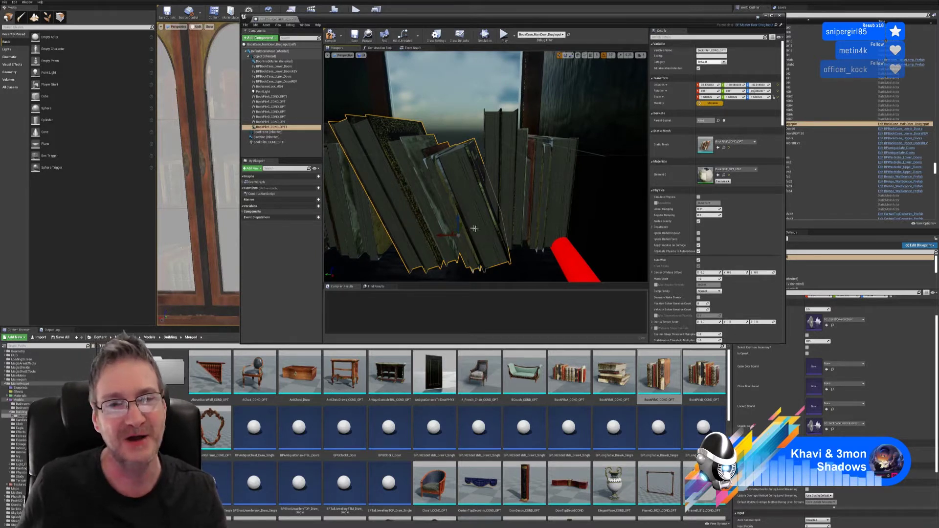
Move the new book pile deeper into the cabinet so its spines line up with the leaning pile
right_click_drag(486, 166, 510, 190)
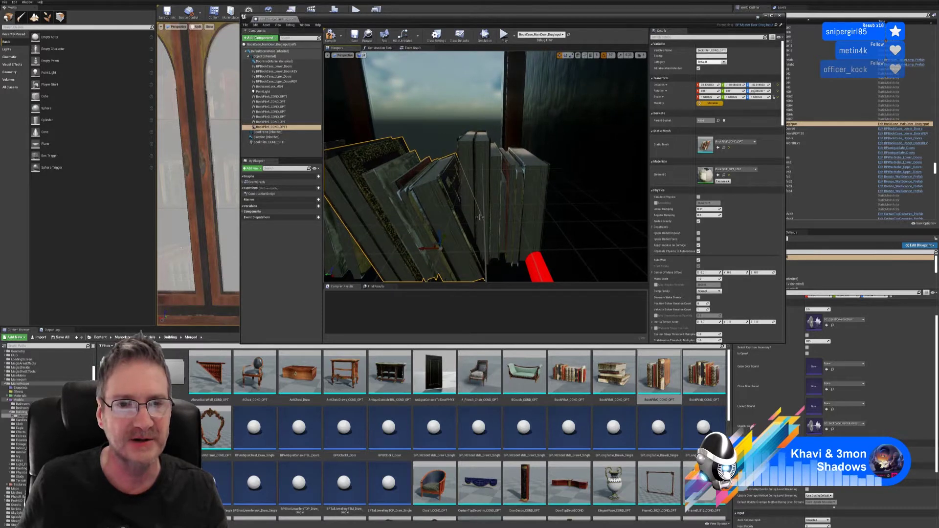
left_click(515, 205)
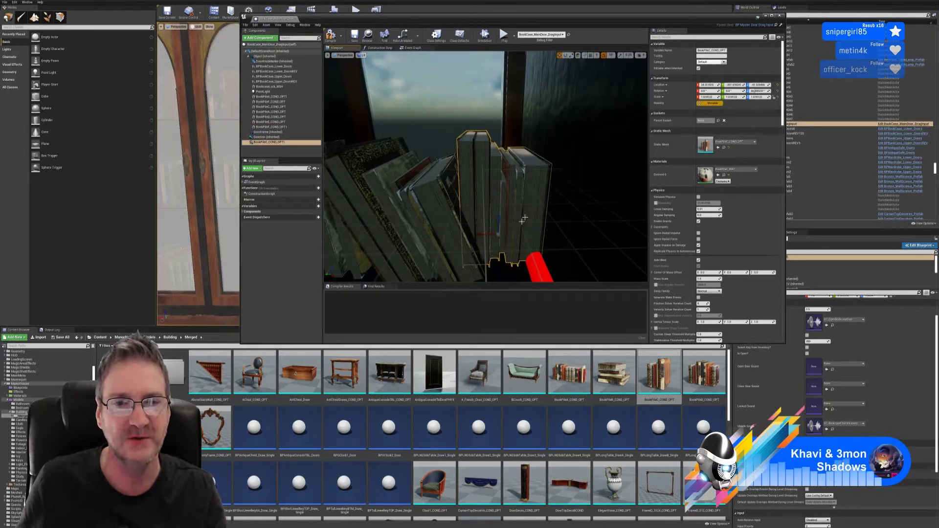
right_click_drag(520, 219, 619, 220)
left_click_drag(451, 109, 426, 72)
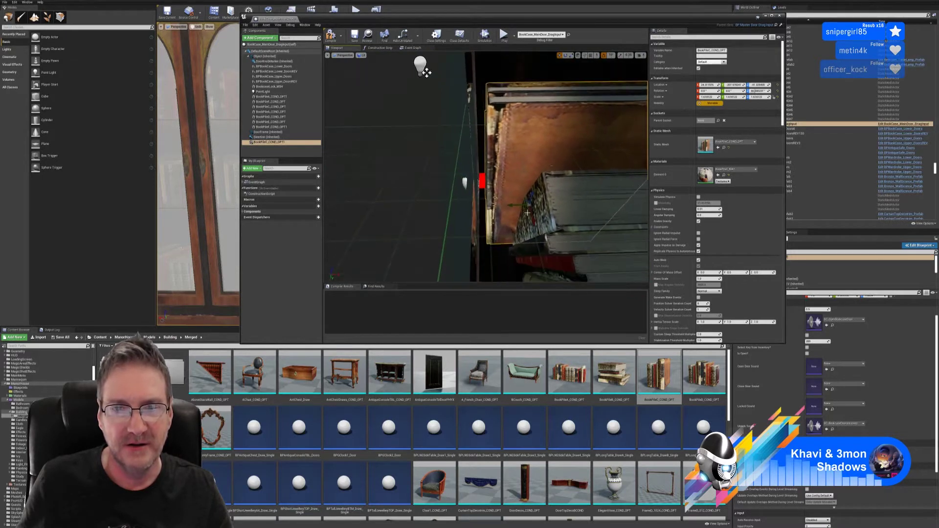
left_click_drag(514, 201, 536, 198)
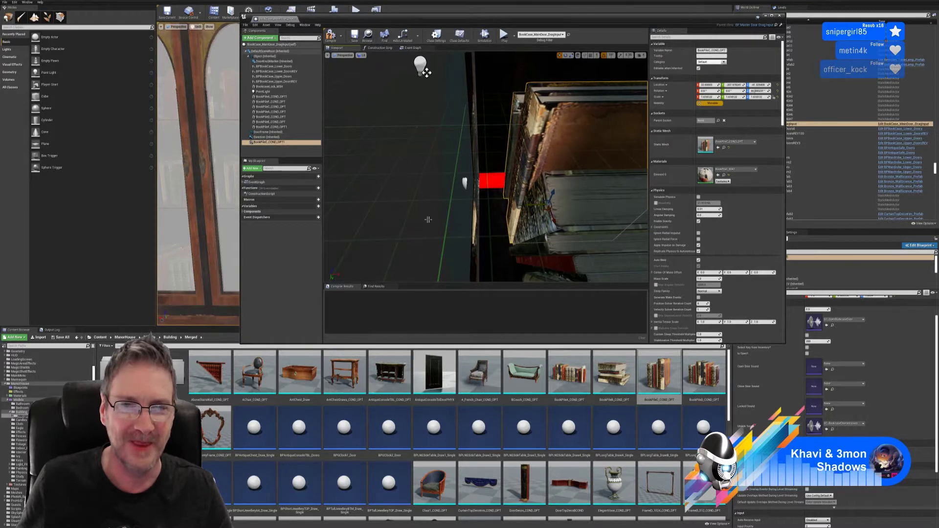
left_click_drag(428, 219, 367, 230, "alt")
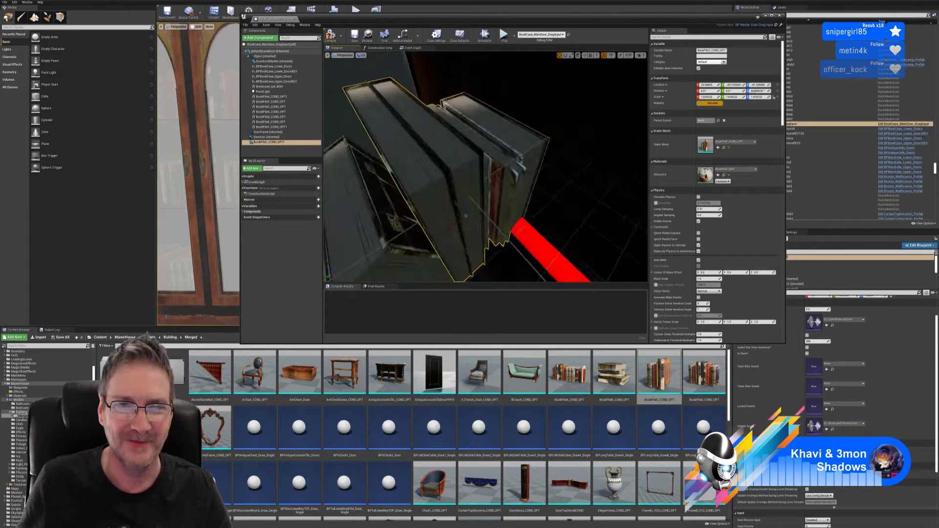
right_click_drag(401, 201, 450, 237)
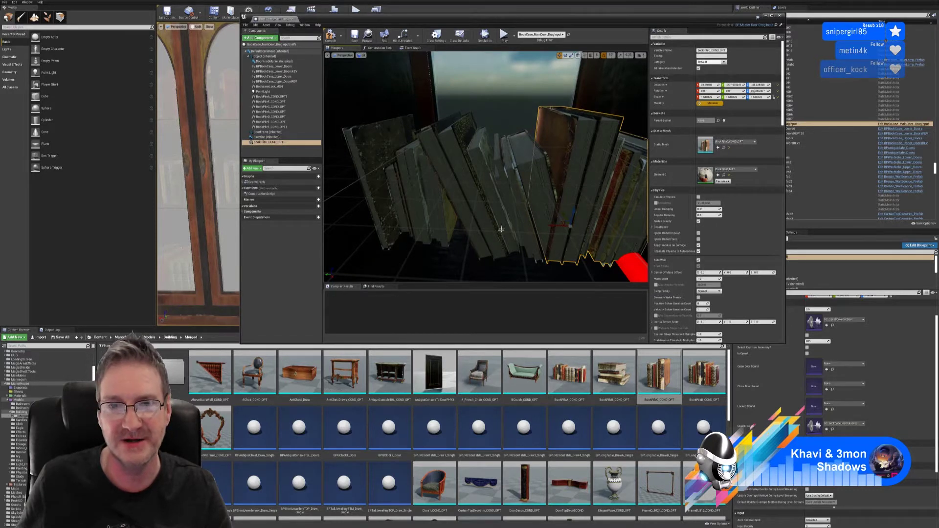
Narrow the new book pile slightly and nudge it sideways to fit between the leaning pile and the cabinet's outer side
right_click_drag(501, 229, 546, 234)
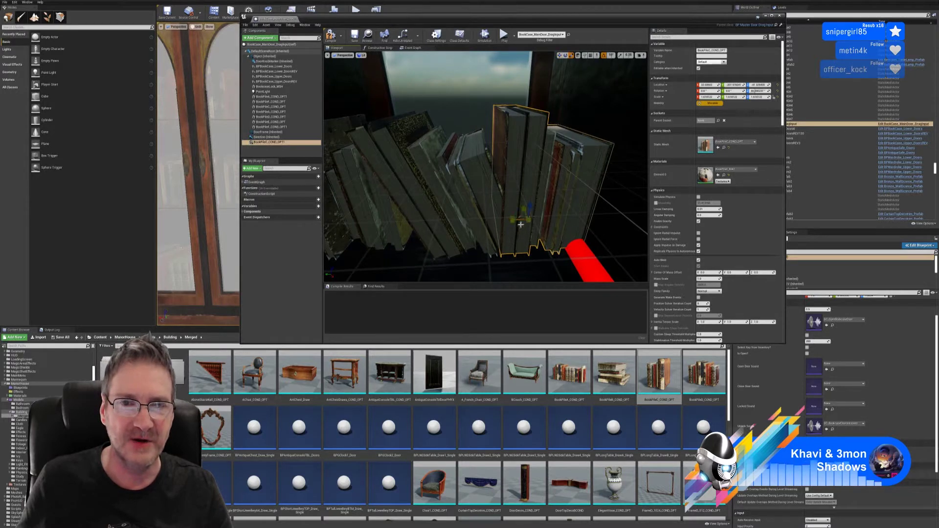
left_click_drag(514, 219, 519, 219)
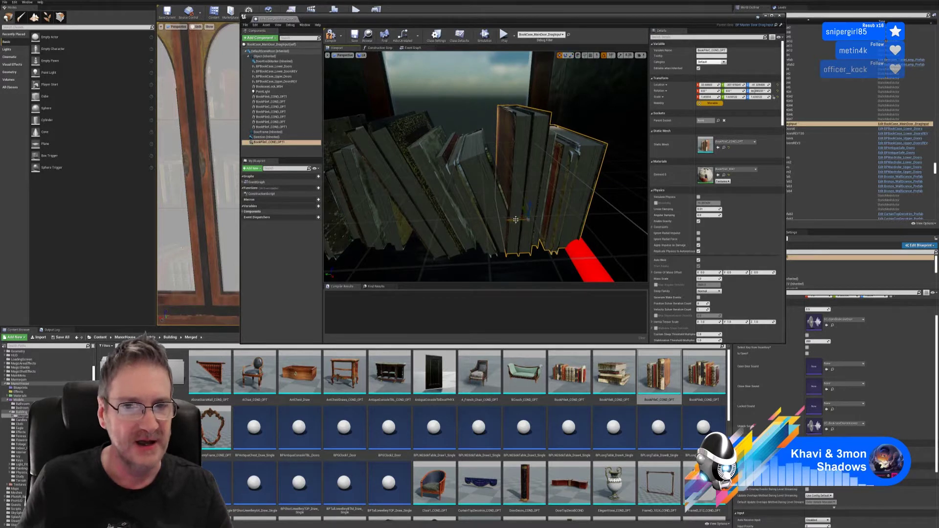
right_click_drag(516, 222, 522, 222)
left_click_drag(515, 222, 518, 221)
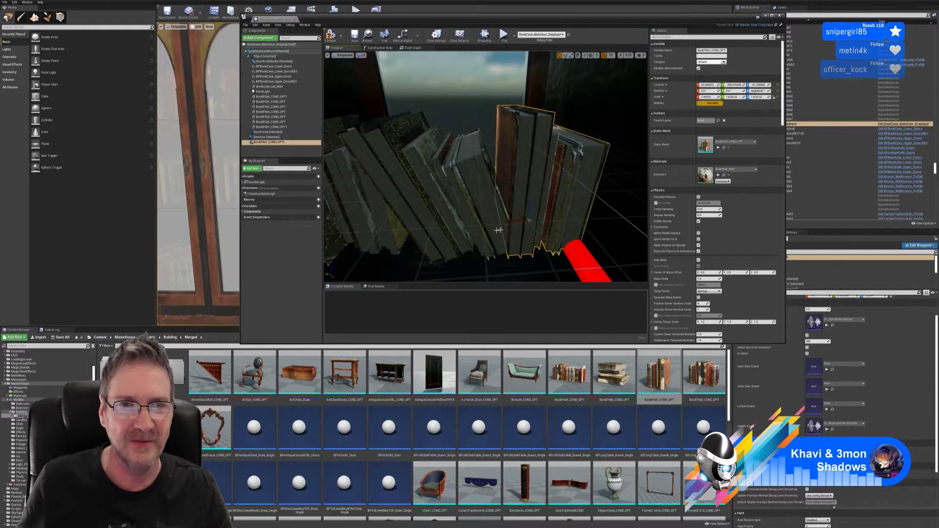
right_click_drag(498, 230, 410, 221)
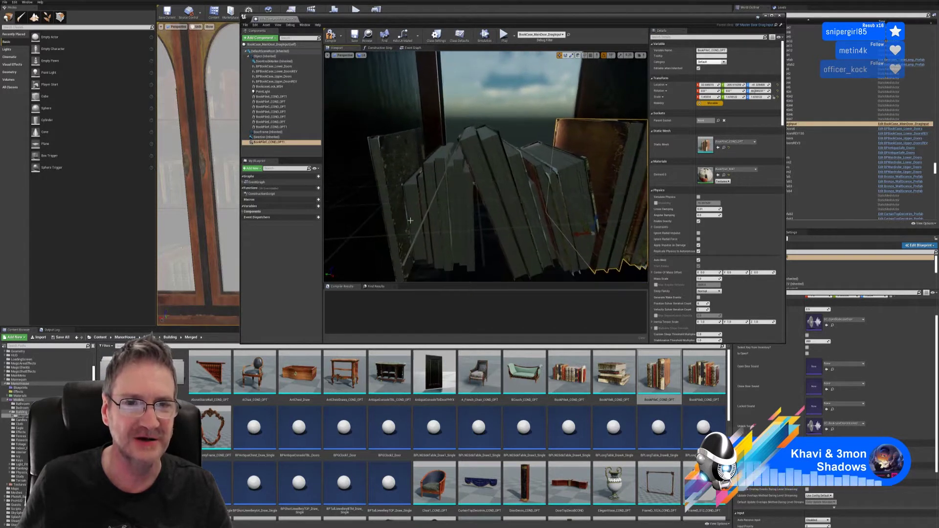
Narrow the upright book pile at the middle divider a little more and nudge it back toward the divider
left_click(465, 190)
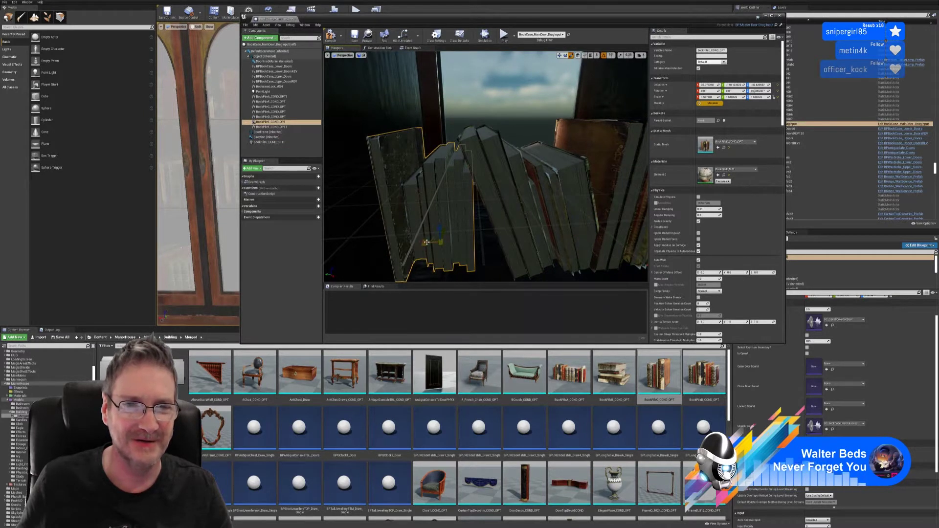
left_click_drag(426, 242, 435, 242)
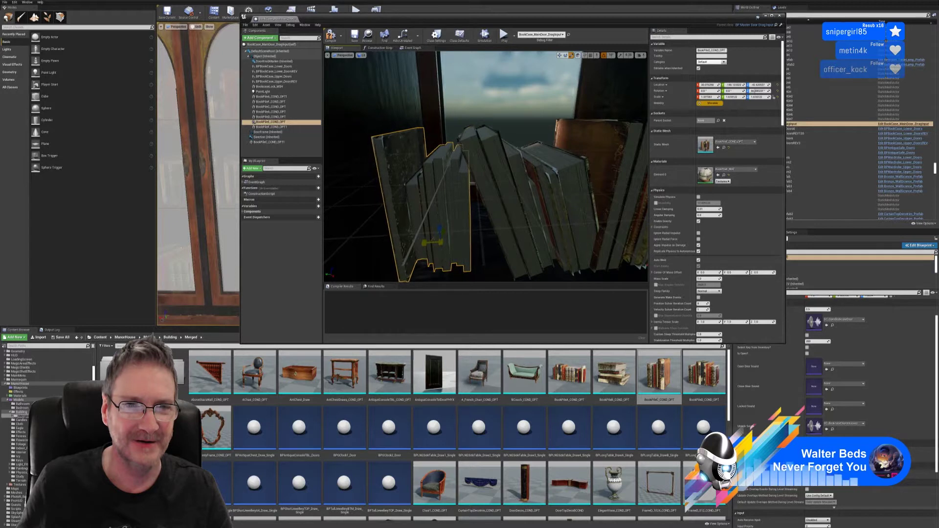
left_click(560, 55)
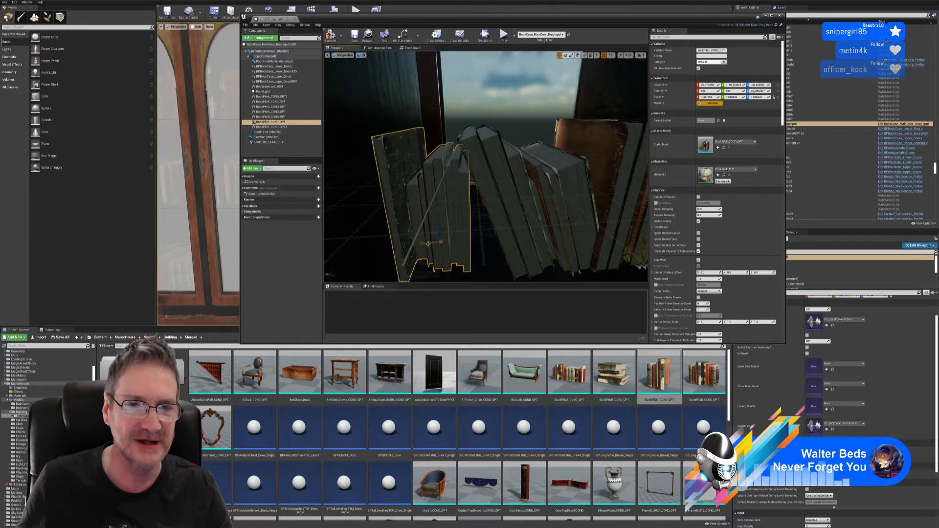
left_click_drag(428, 243, 426, 243)
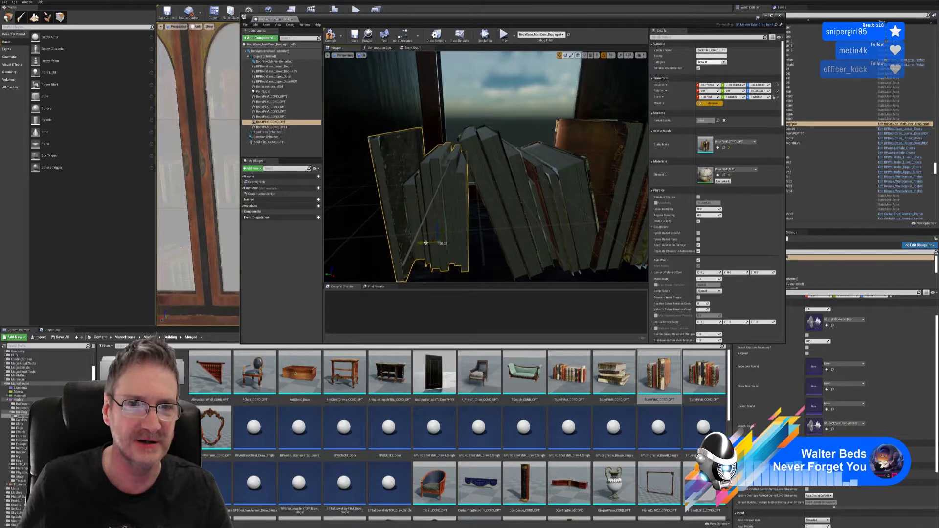
Shift the leaning book pile slightly sideways toward the upright pile at the middle divider
right_click_drag(525, 198, 525, 166)
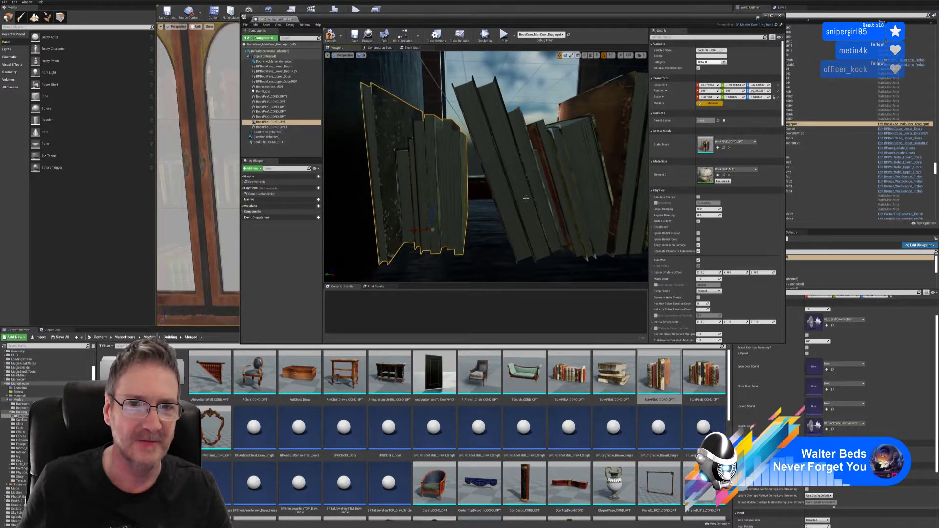
left_click(525, 199)
left_click_drag(522, 228, 516, 228)
right_click_drag(517, 228, 546, 226)
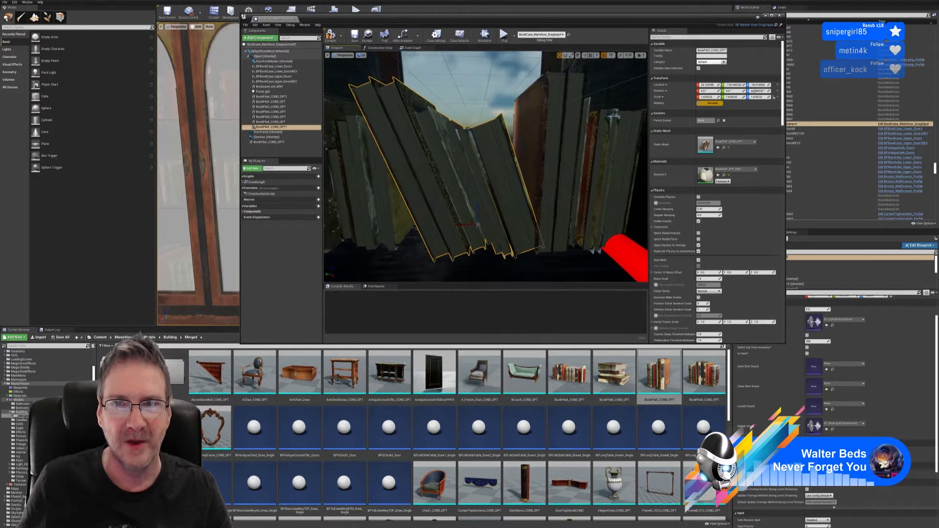
Narrow the upright book pile at the cabinet's outer side a little more and nudge it outward toward the side wall
left_click(568, 158)
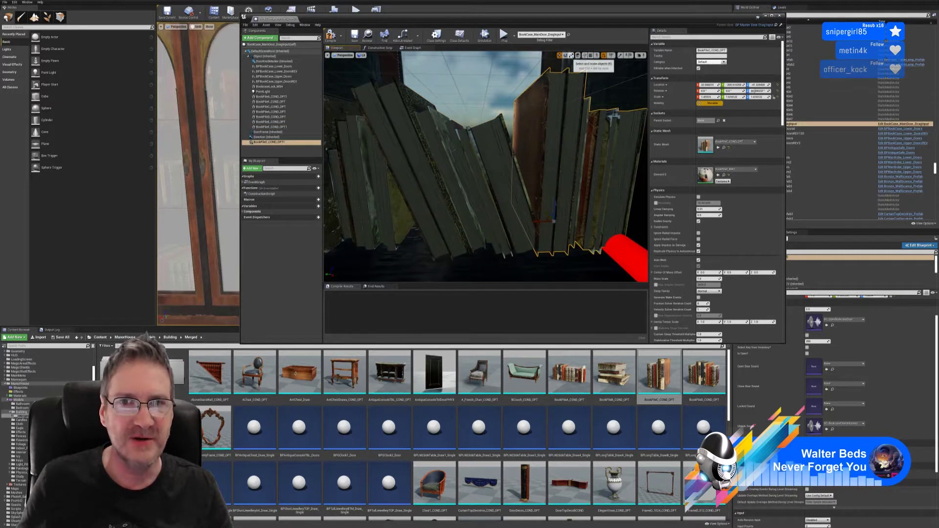
left_click_drag(538, 221, 531, 221)
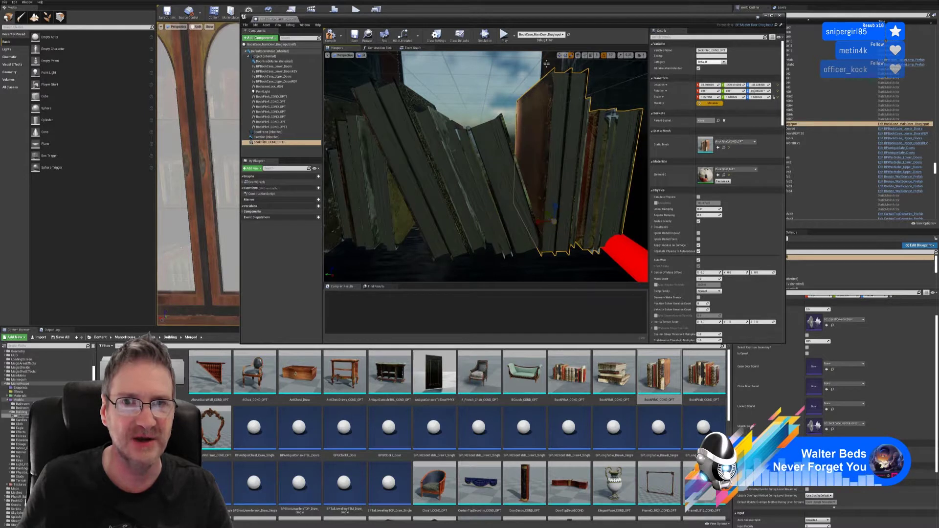
left_click_drag(540, 222, 547, 223)
right_click_drag(547, 222, 528, 230)
Reparent the outer upright book pile under the same inherited object component that holds the other book piles
right_click_drag(546, 184, 504, 273)
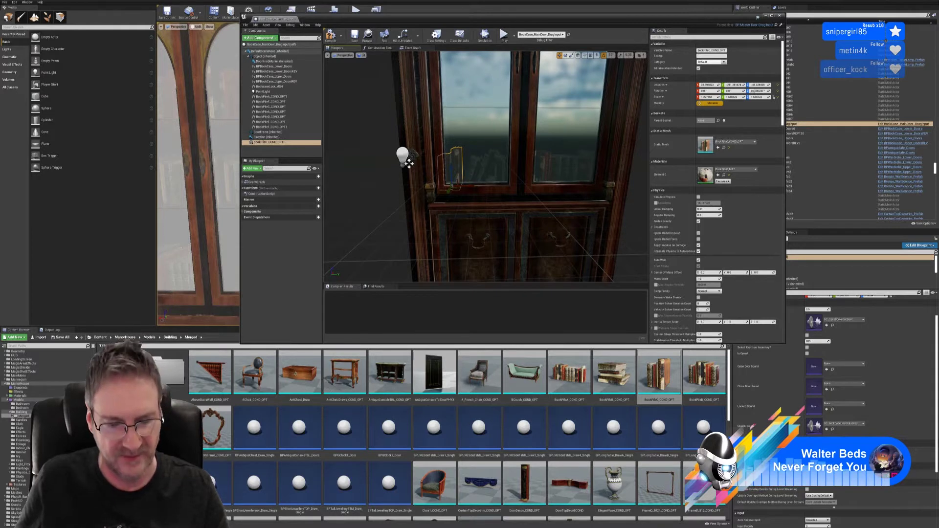
right_click_drag(565, 244, 531, 229)
left_click_drag(273, 146, 271, 58)
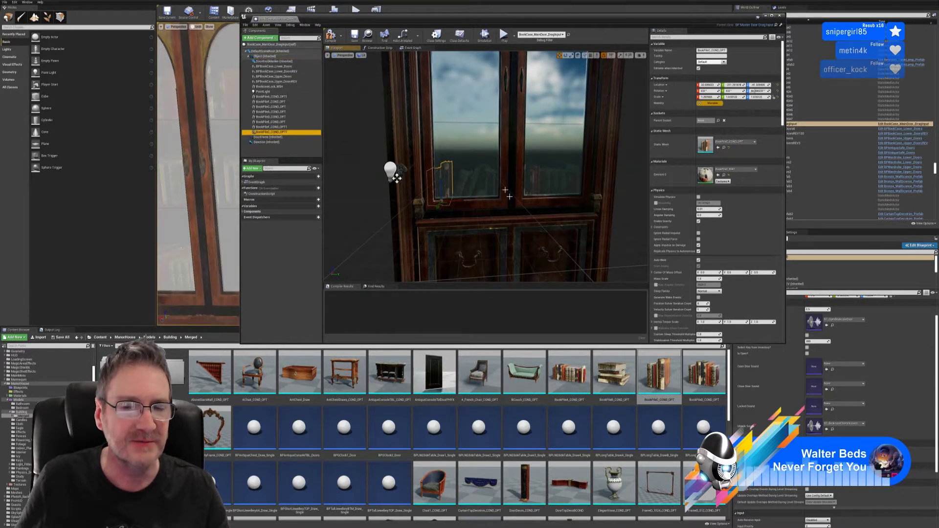
Lower the outer upright book pile slightly so its books rest on the shelf with the neighbouring pile
right_click_drag(507, 195, 500, 166)
right_click_drag(485, 167, 474, 167)
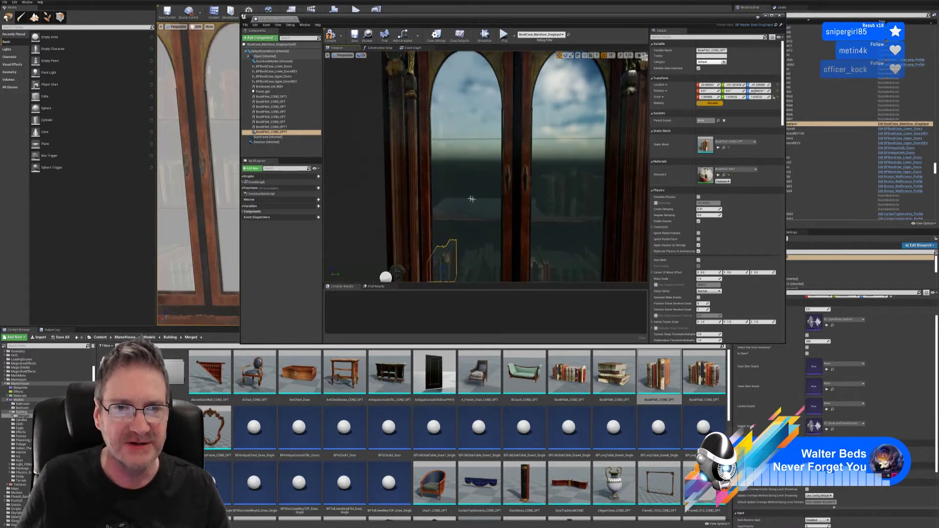
right_click_drag(554, 229, 563, 147)
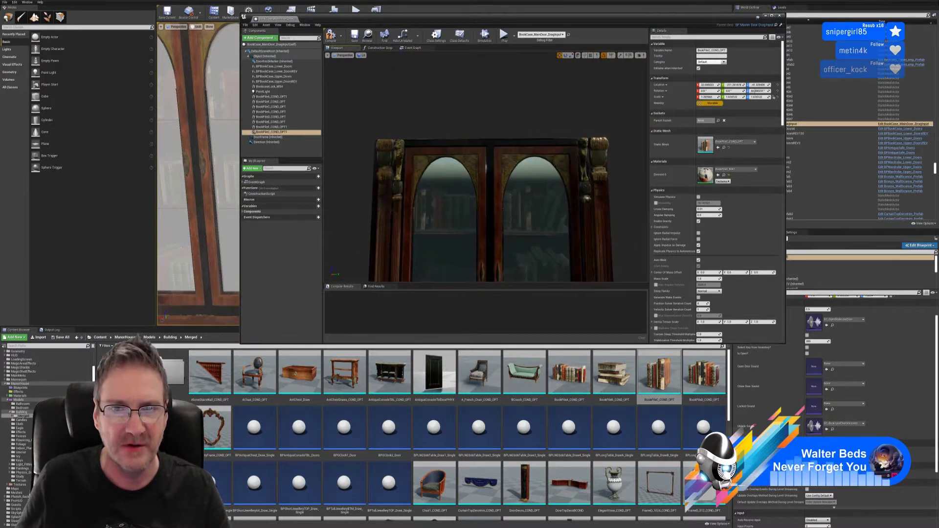
right_click_drag(562, 147, 526, 167)
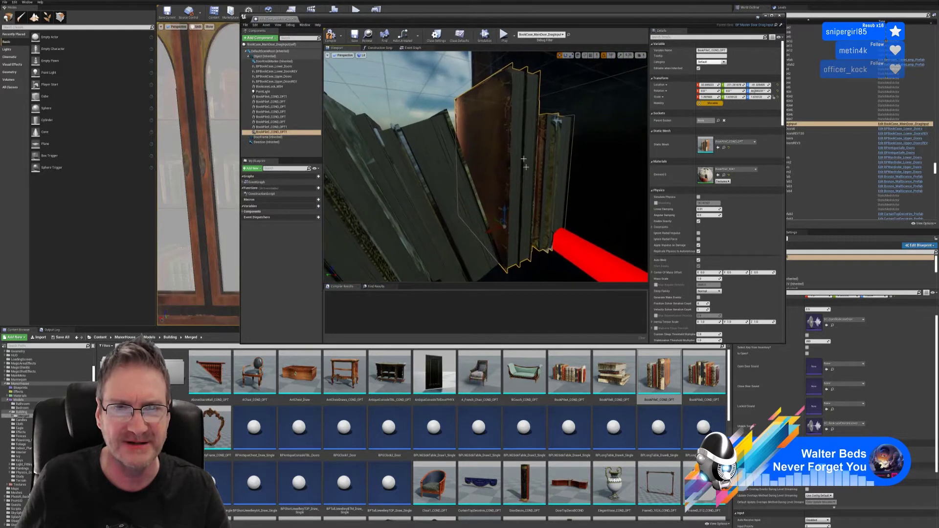
left_click_drag(504, 215, 517, 212)
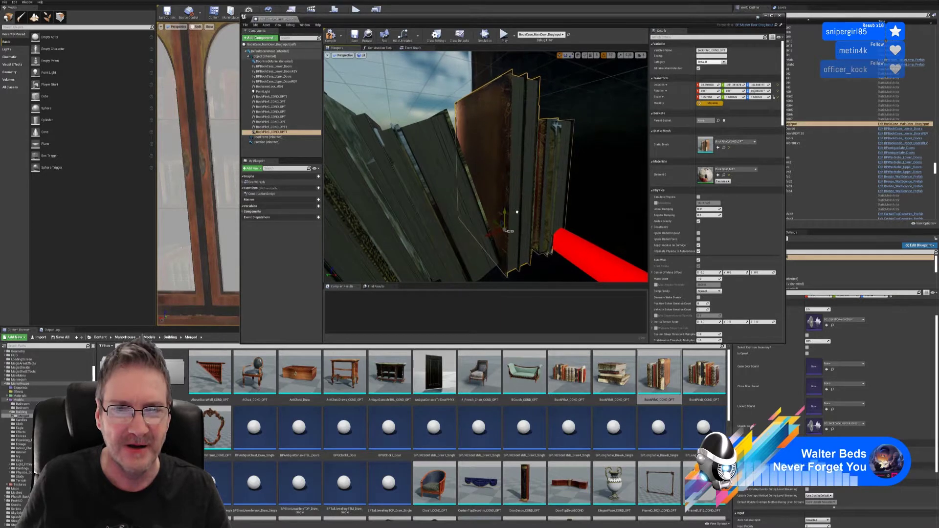
right_click_drag(609, 210, 431, 208)
right_click_drag(374, 173, 374, 173)
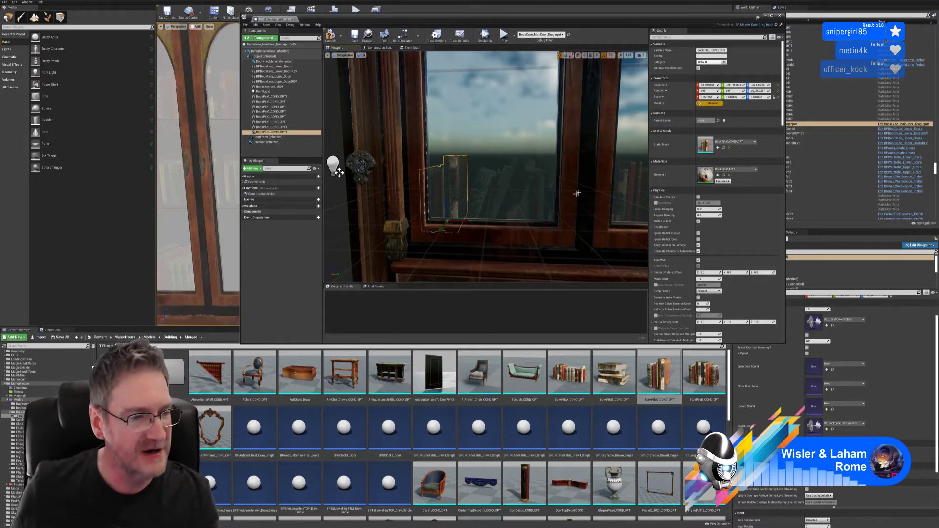
key("super")
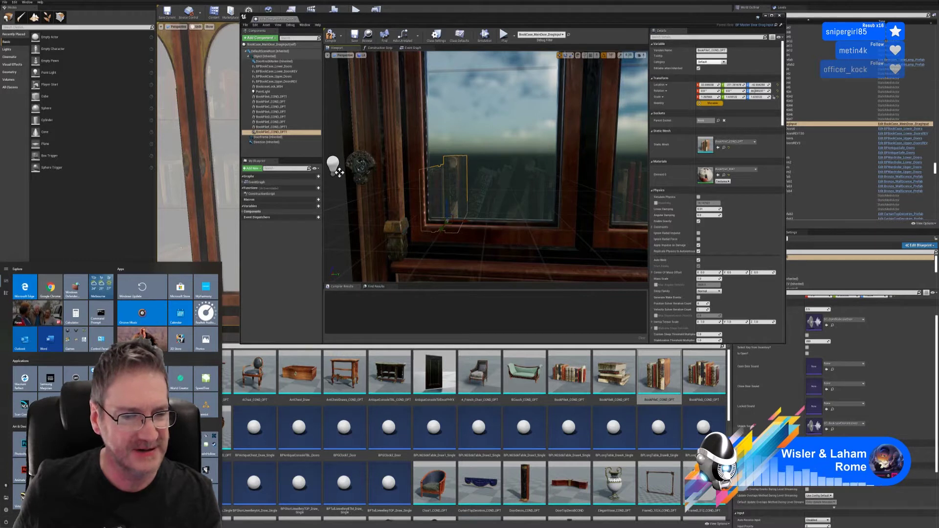
left_click(4, 524)
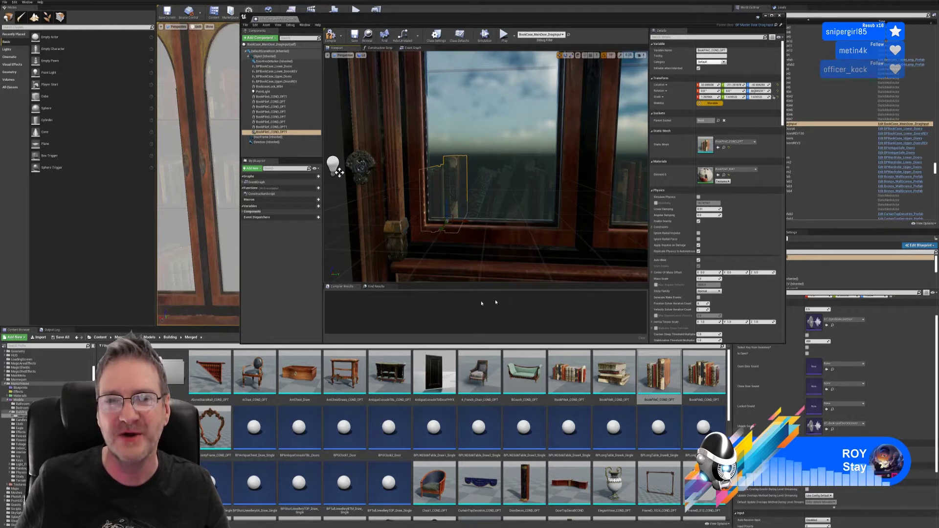
Examine the bookcase shelves behind the glass doors to find where another book pile is needed
right_click_drag(339, 172, 463, 274)
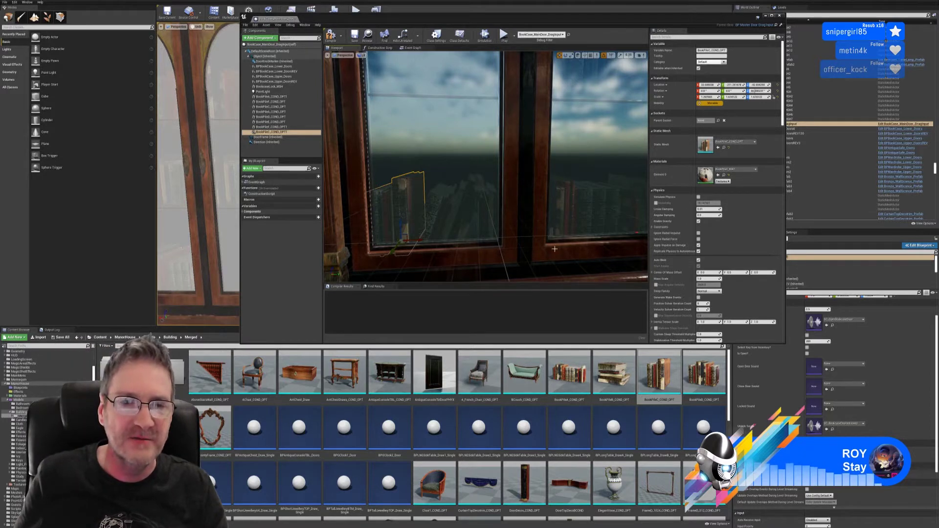
middle_click_drag(531, 229, 528, 193)
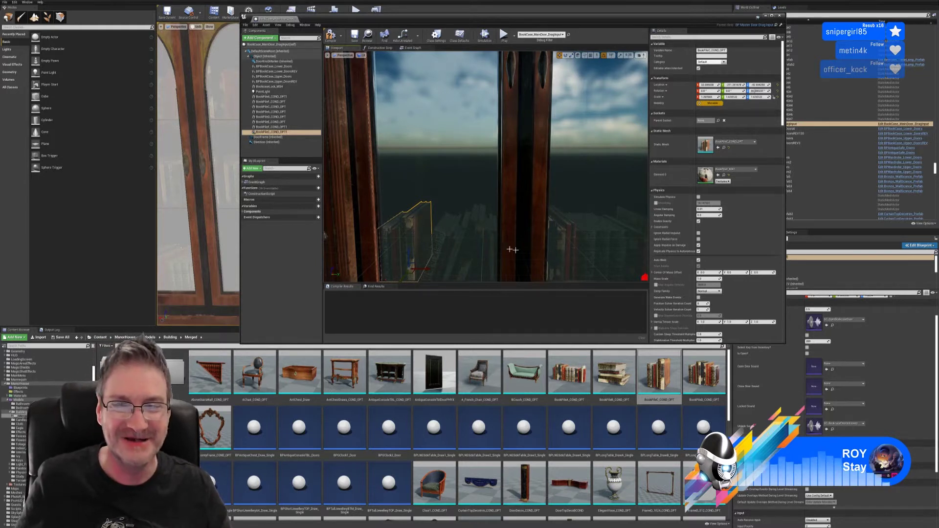
mouse_move(501, 227)
right_mouse_down()
mouse_move(509, 245)
mouse_move(490, 245)
mouse_move(502, 226)
right_mouse_up()
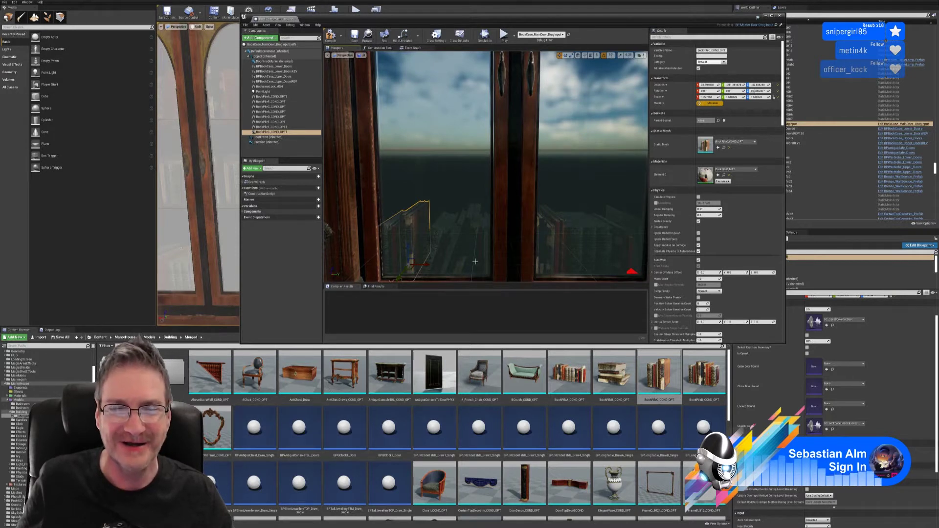
right_click_drag(494, 258, 438, 230)
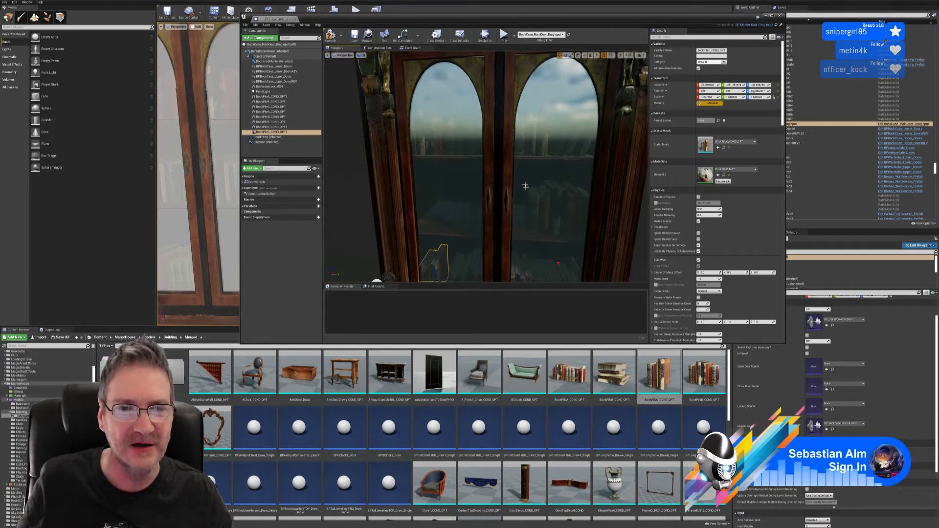
mouse_move(476, 199)
right_mouse_down()
mouse_move(482, 215)
mouse_move(482, 193)
right_mouse_up()
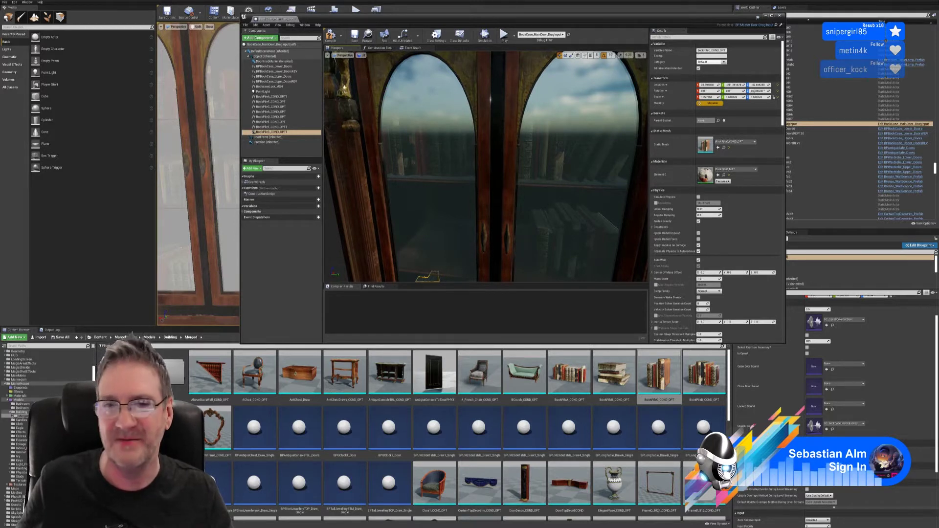
right_click_drag(491, 99, 486, 201)
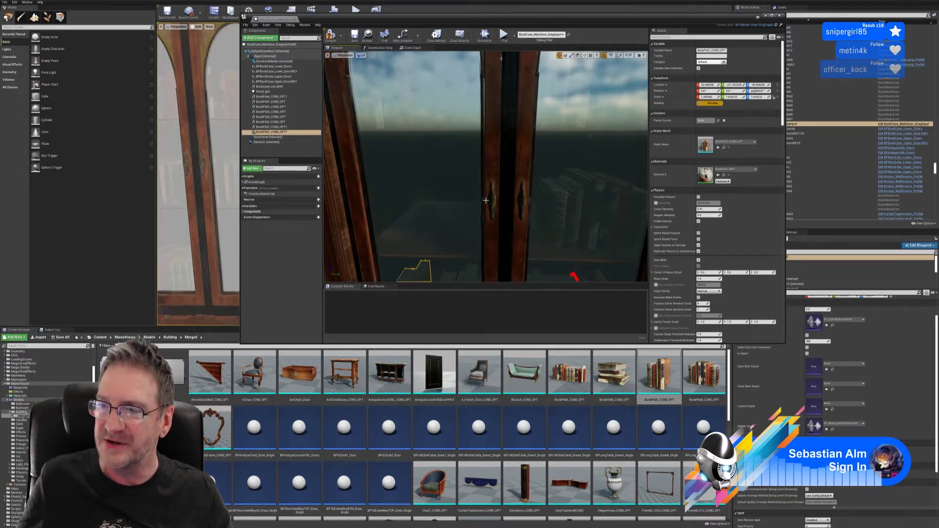
left_click_drag(474, 166, 470, 147)
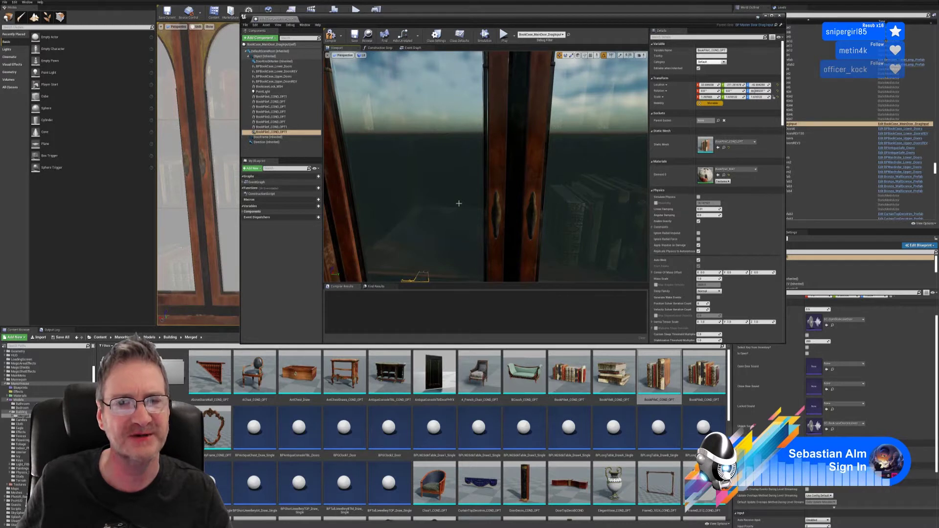
right_click_drag(557, 249, 567, 266)
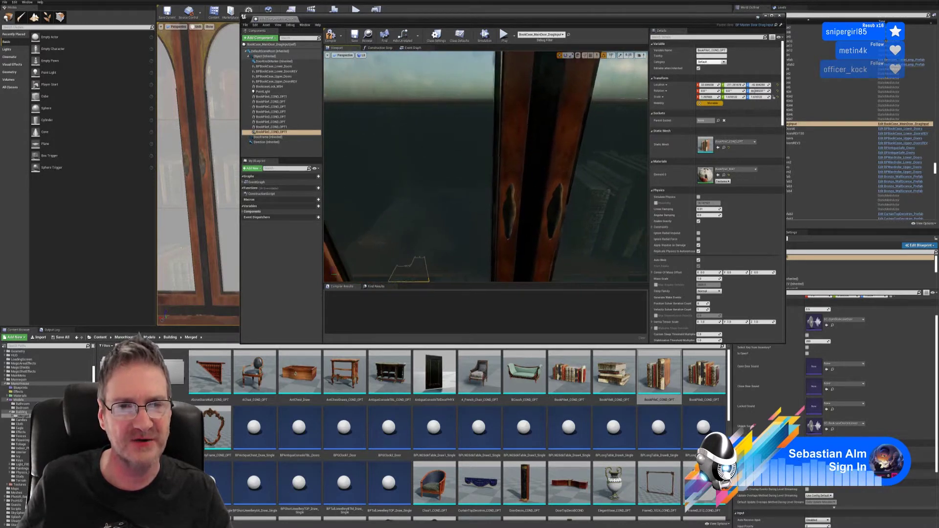
right_click_drag(487, 166, 518, 137)
mouse_move(495, 184)
right_mouse_down()
mouse_move(482, 184)
mouse_move(486, 195)
right_mouse_up()
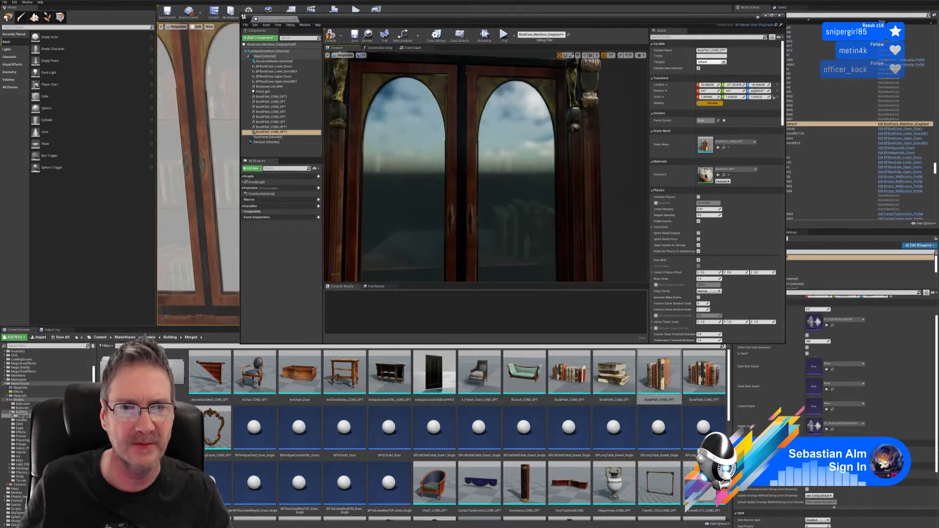
mouse_move(485, 195)
right_mouse_down()
mouse_move(497, 129)
mouse_move(482, 184)
mouse_move(491, 198)
right_mouse_up()
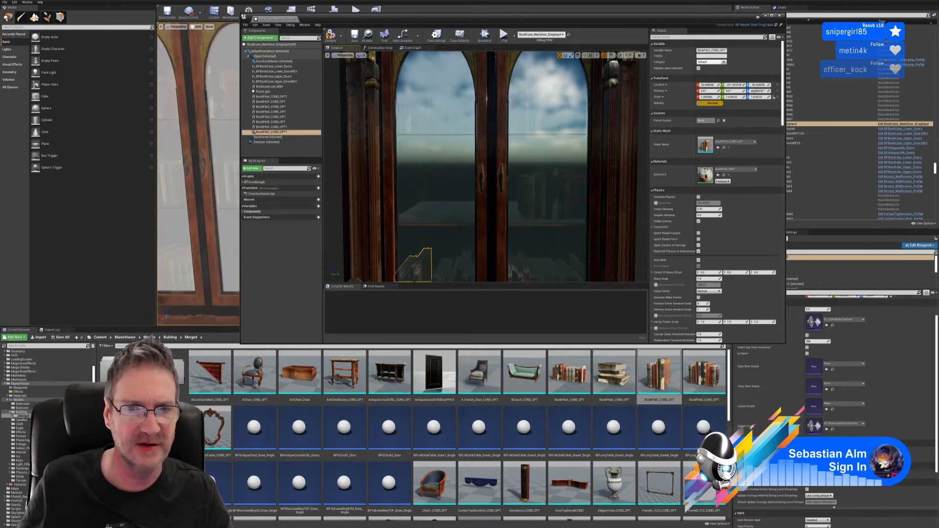
right_click_drag(380, 223, 375, 268)
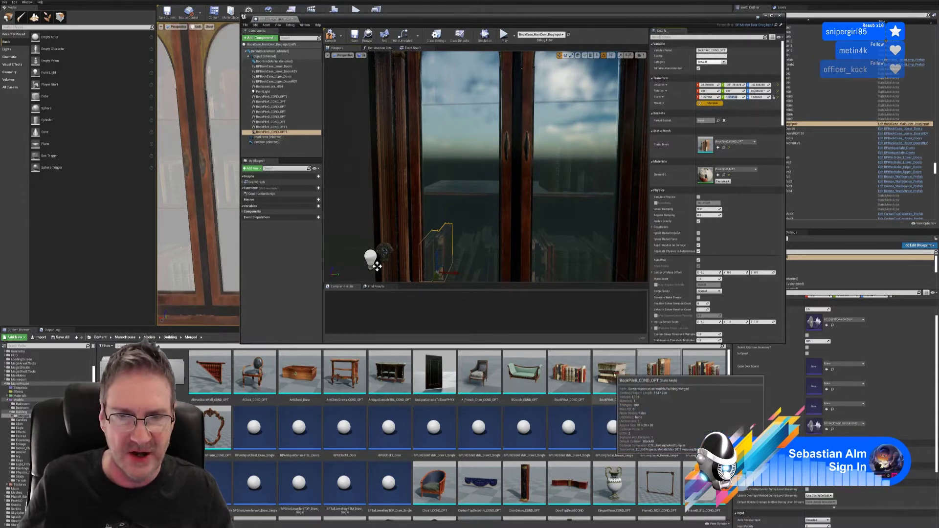
Add the horizontally stacked BookPileB_COND_OPT mesh to the bookcase blueprint and enlarge it with the same scale value on all three axes
left_click_drag(617, 374, 554, 244)
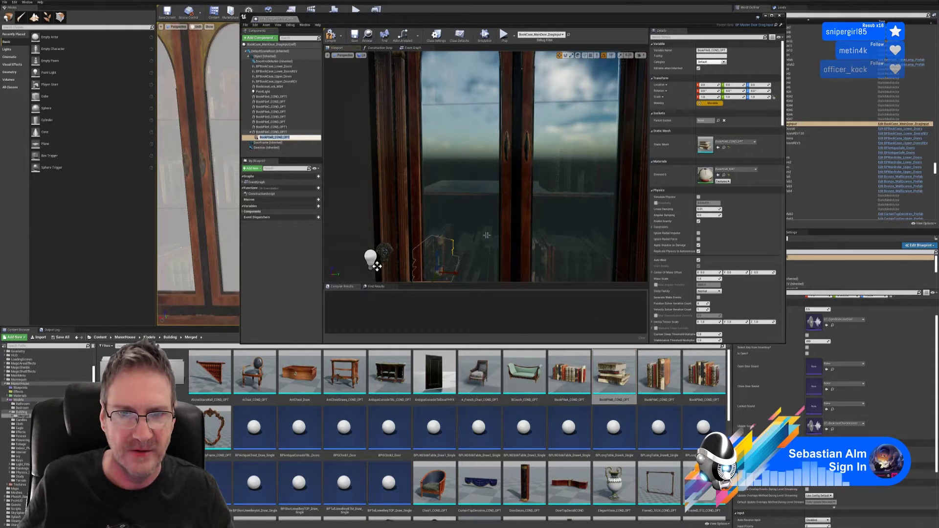
left_click(709, 98)
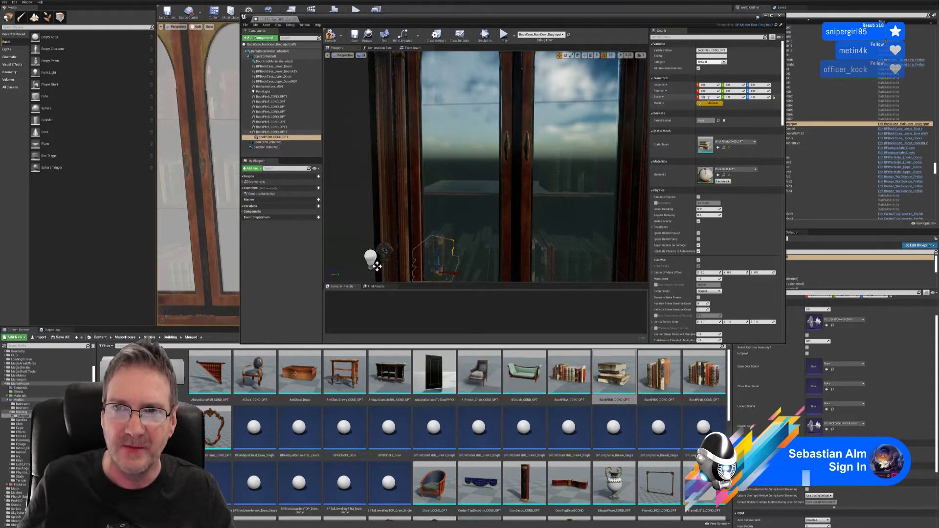
key("Return")
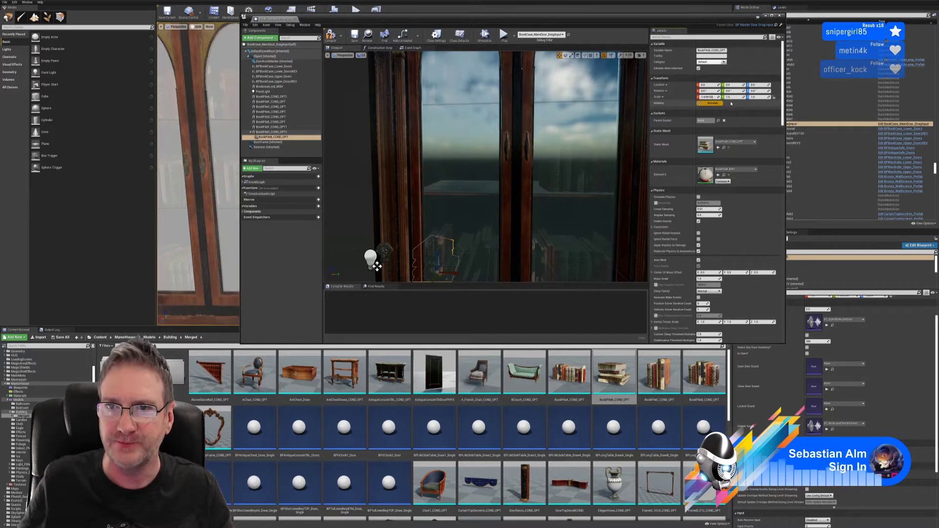
left_click(734, 97)
type("1.018122")
key("Return")
left_click(756, 97)
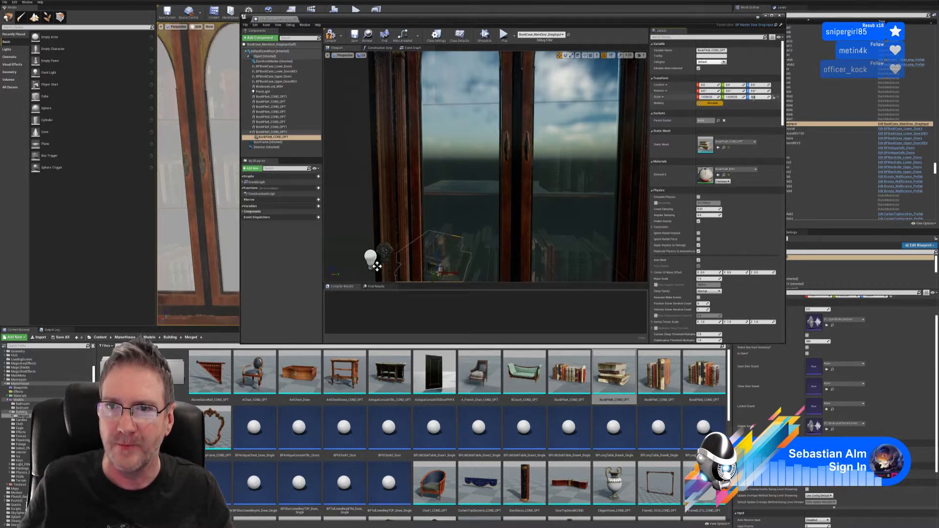
key("Return")
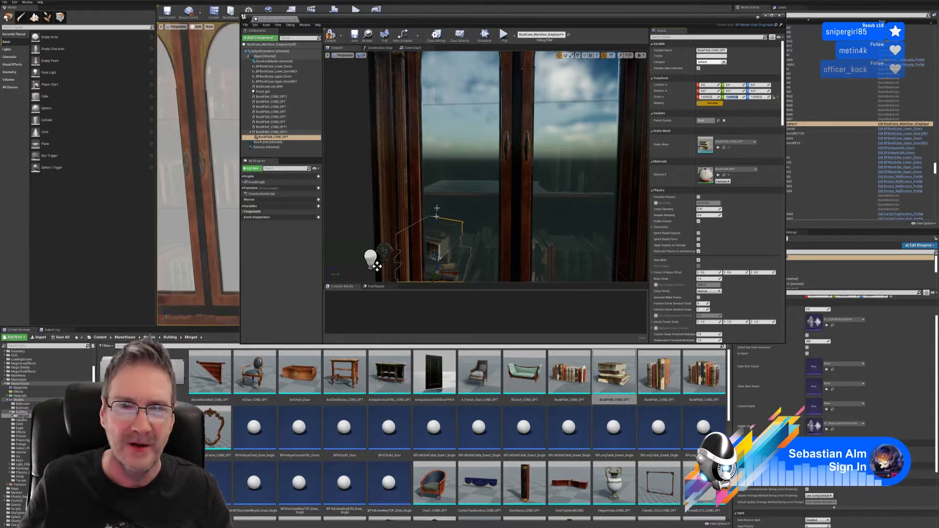
Move the horizontal book stack away from the bottom row of books and raise it to the empty shelf above
right_click_drag(440, 261, 423, 290)
right_click_drag(430, 215, 439, 218)
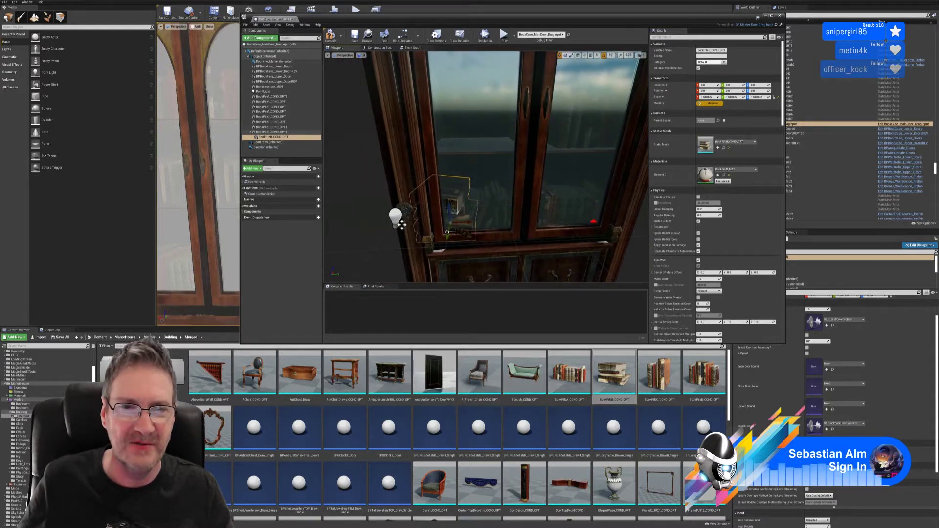
left_click_drag(447, 232, 434, 277)
right_click_drag(434, 264, 416, 289)
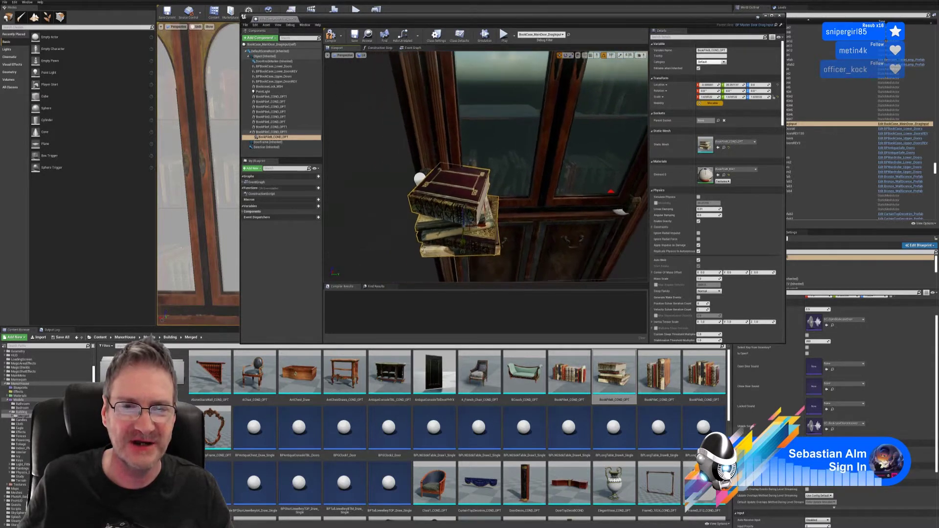
right_click_drag(455, 215, 530, 252)
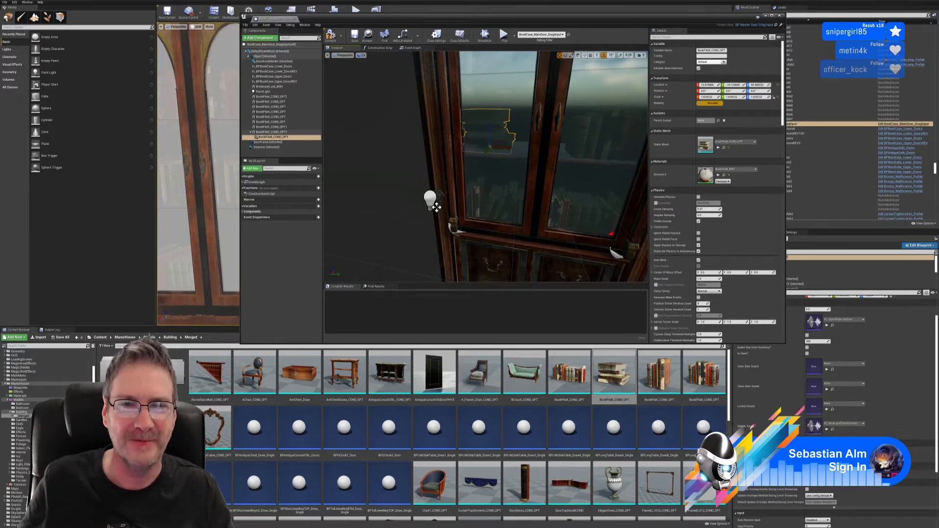
Move the horizontal book stack forward on its shelf toward the glass door
right_click_drag(486, 166, 435, 225)
key("w")
key("s")
key("s")
key("w")
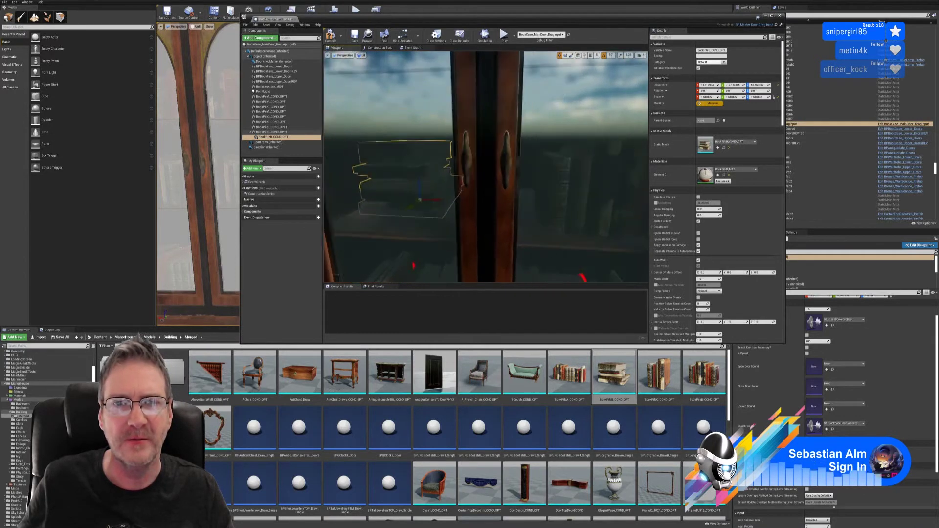
right_click_drag(393, 257, 451, 199)
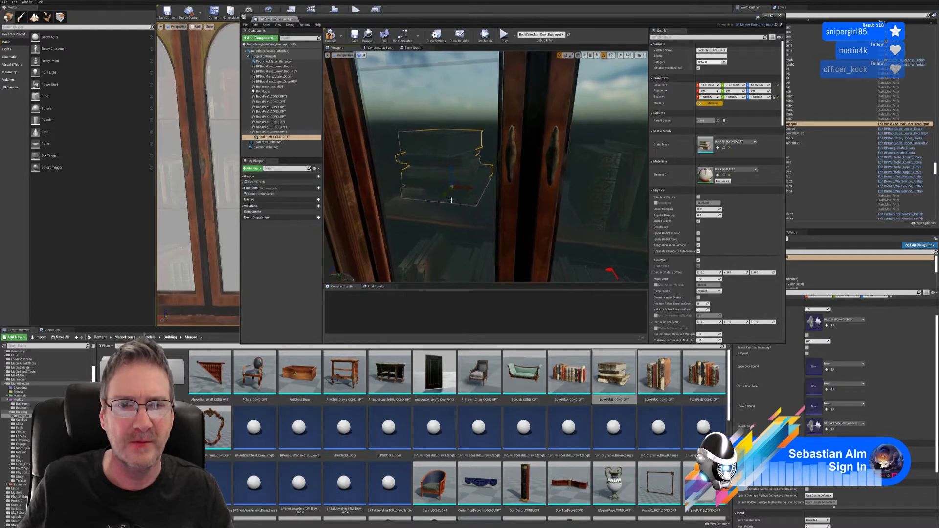
left_click_drag(446, 193, 434, 201)
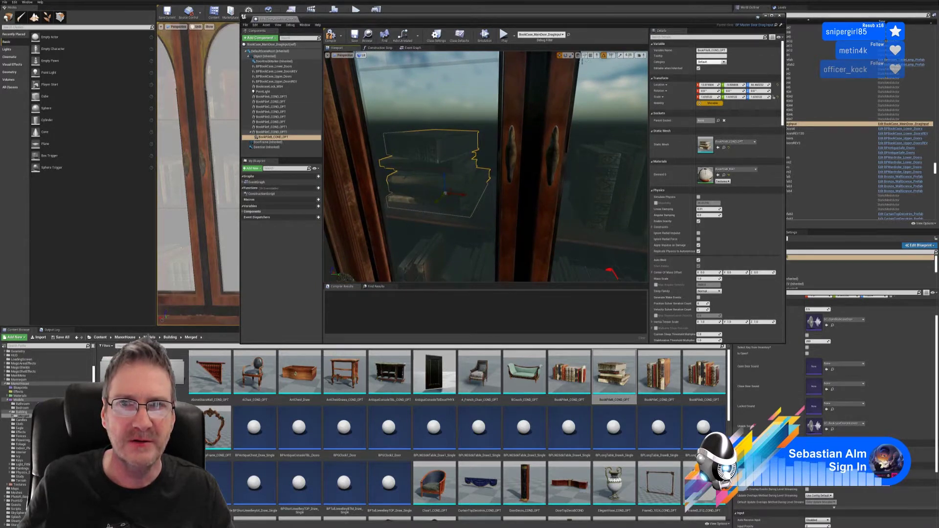
Rotate the horizontal book stack slightly about its vertical axis on the shelf behind the glass door
left_click(565, 56)
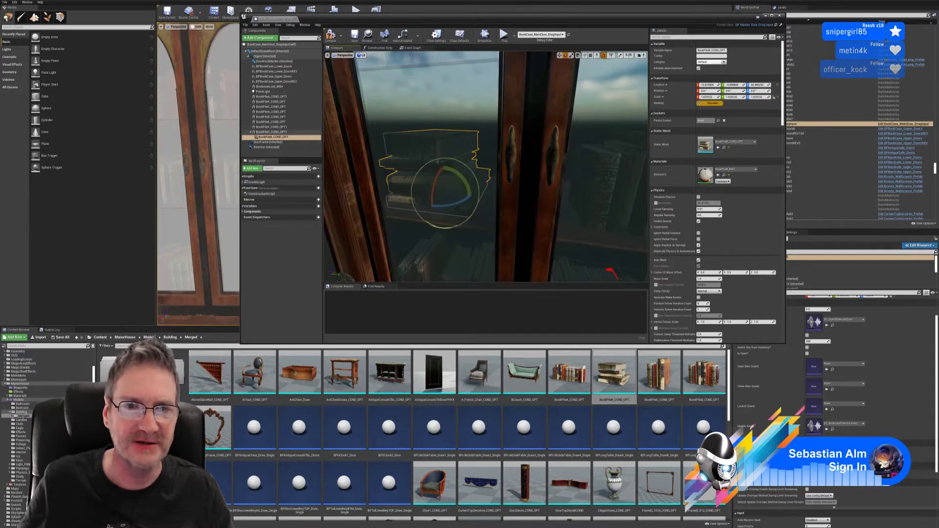
right_click_drag(453, 196, 465, 194)
left_click_drag(441, 206, 461, 196)
left_click(559, 55)
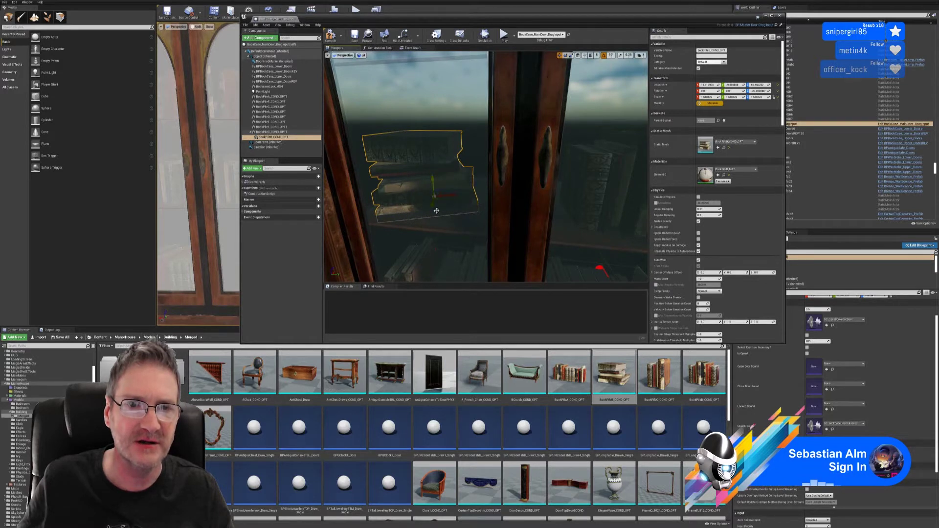
Try to shift the rotated book stack on its shelf
left_click_drag(440, 200, 416, 218)
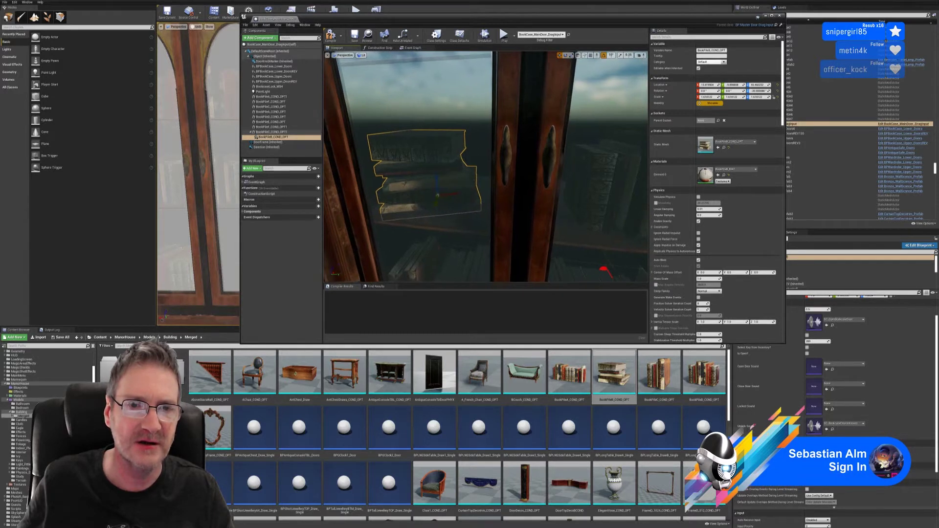
right_click_drag(416, 218, 416, 247)
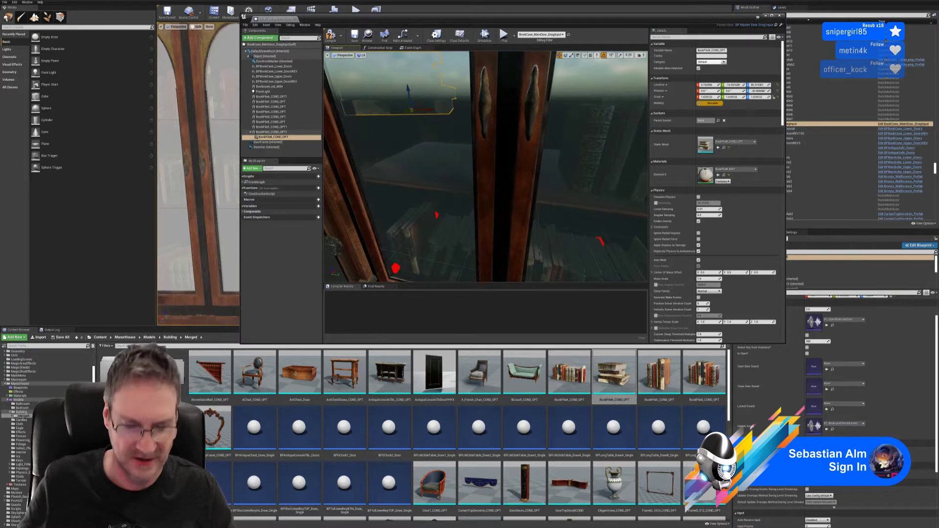
key("ctrl+z")
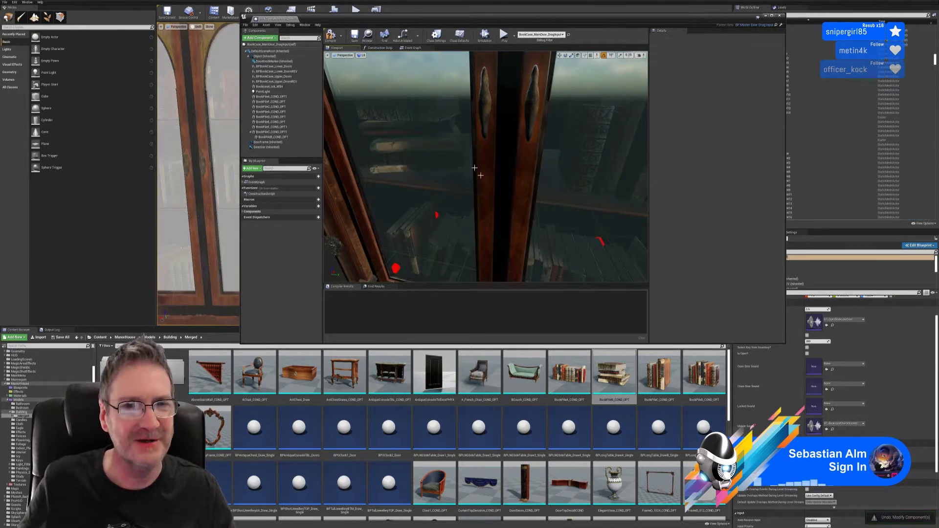
Select the horizontal book stack from inside the bookcase and nudge it slightly across the shelf
mouse_move(443, 141)
right_mouse_down()
mouse_move(442, 149)
mouse_move(443, 140)
right_mouse_up()
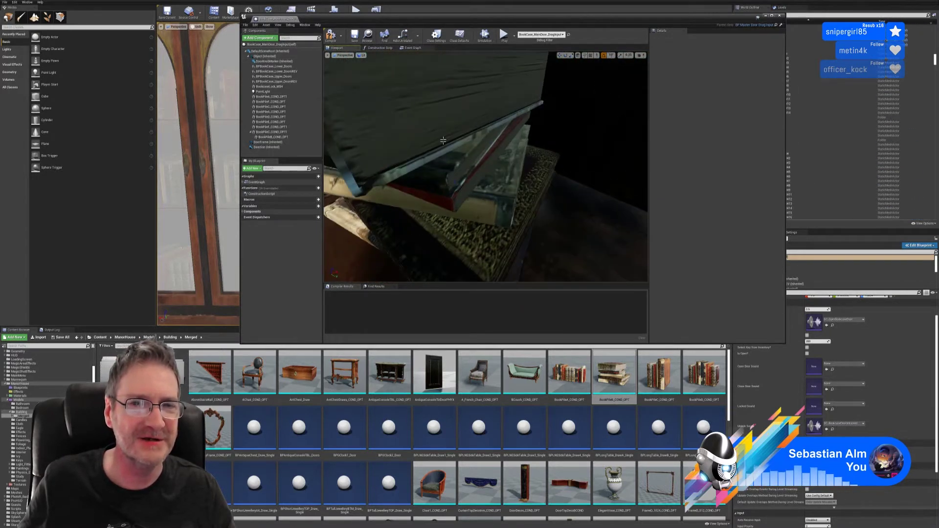
left_click(500, 173)
right_click_drag(500, 173, 481, 214)
left_click_drag(466, 164, 324, 235)
right_click_drag(323, 236, 343, 201)
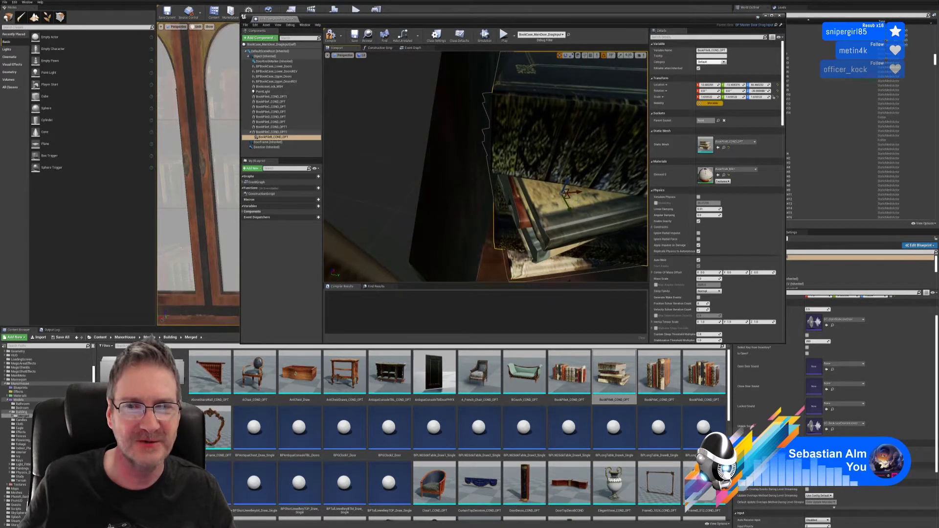
left_click_drag(570, 197, 574, 198)
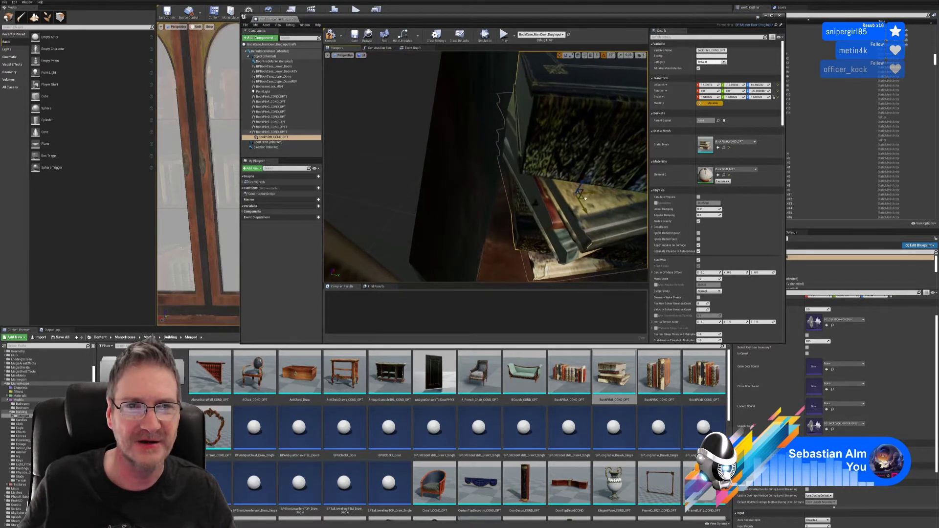
Try to move the horizontal book stack farther across its shelf
right_click_drag(486, 196, 440, 195)
right_click_drag(327, 274, 358, 259)
left_click_drag(407, 179, 586, 191)
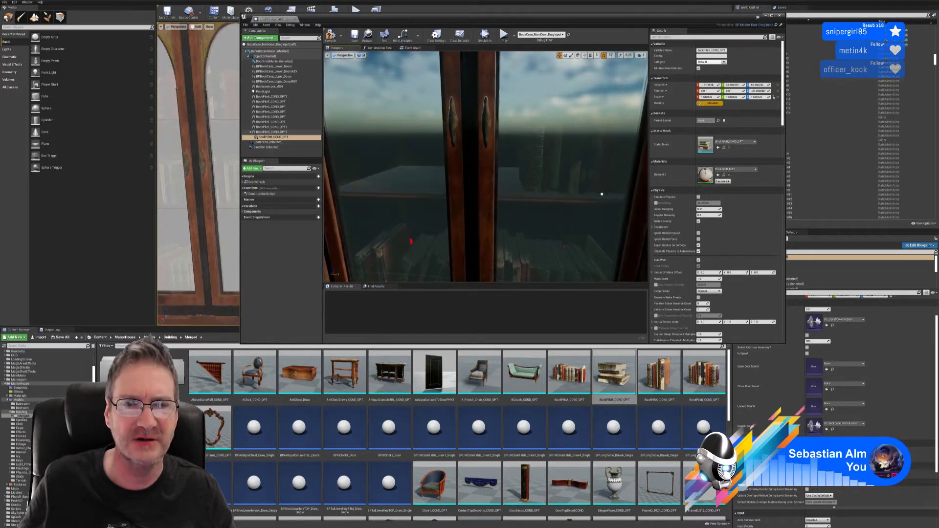
key("ctrl+z")
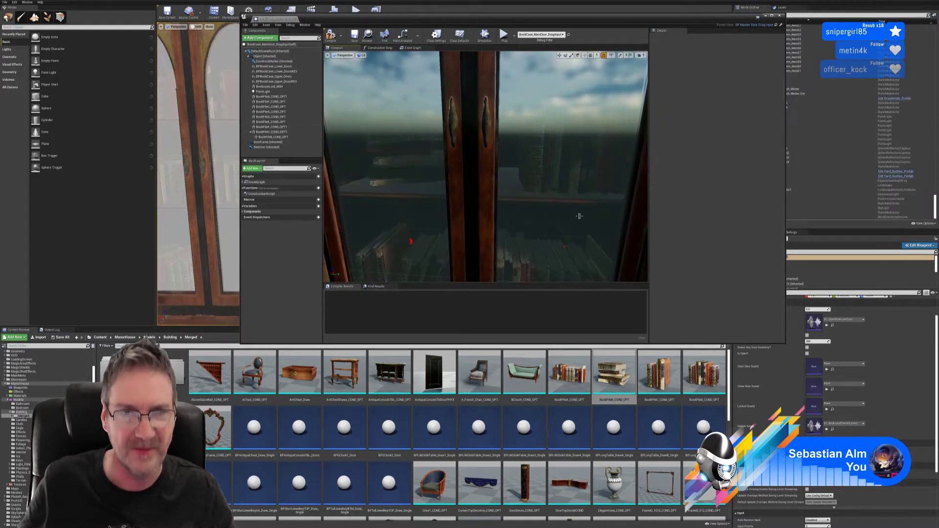
Try to scale the horizontal book stack uniformly on its shelf
right_click_drag(474, 168, 458, 157)
mouse_move(457, 156)
left_mouse_down()
mouse_move(457, 230)
mouse_move(462, 161)
mouse_move(450, 174)
left_mouse_up()
key("w")
right_click_drag(386, 237, 382, 238)
key("w")
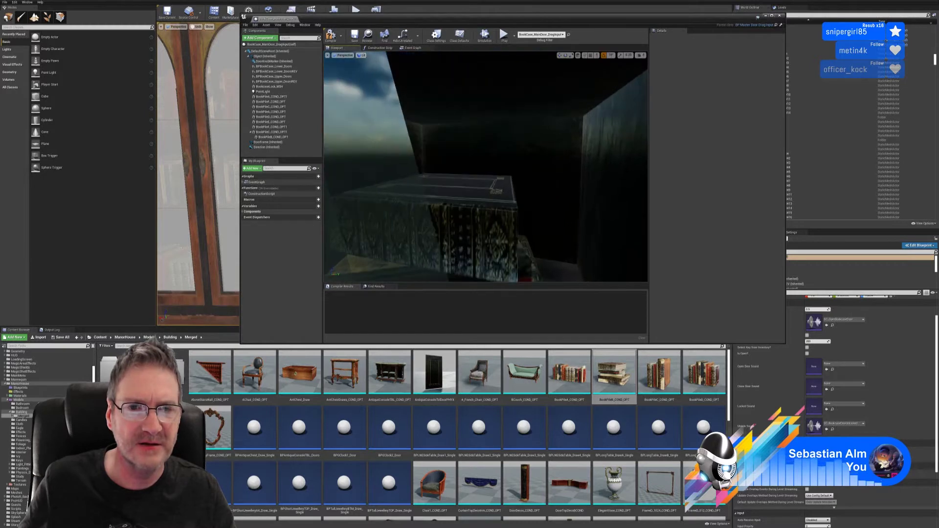
left_click(480, 204)
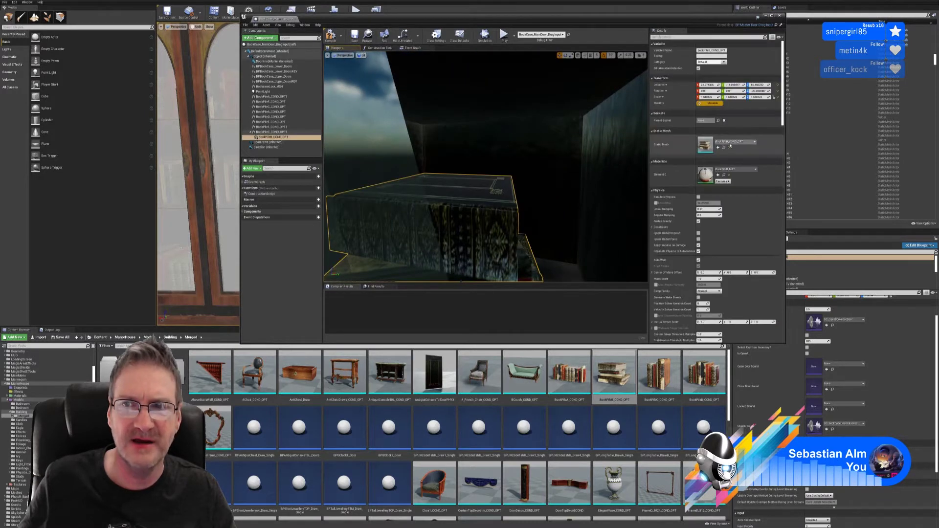
key("f")
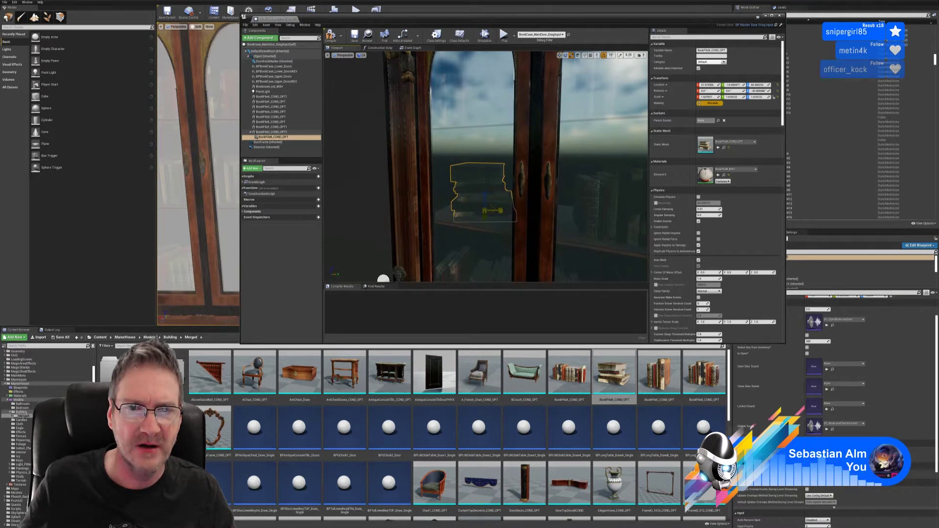
key("ctrl+z")
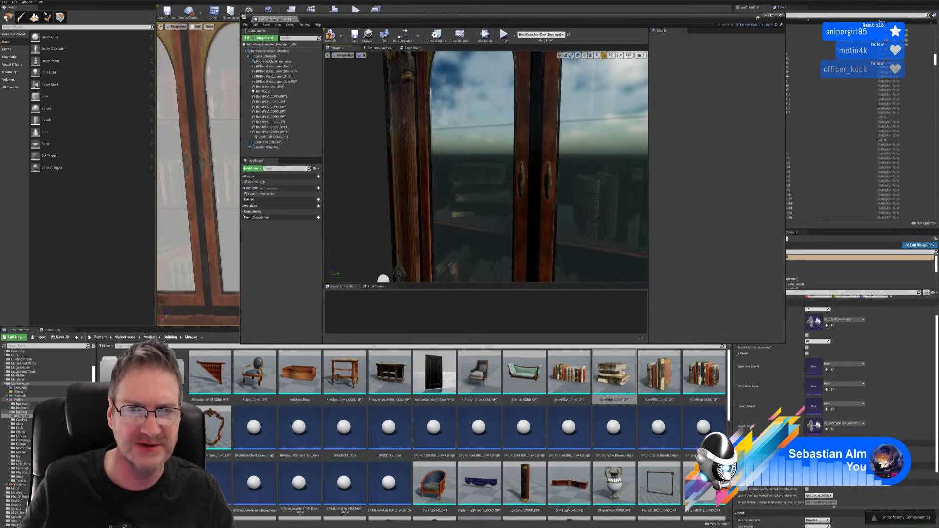
Select the horizontal book stack again and scale it down uniformly to suit the shelf
right_click_drag(485, 166, 485, 230)
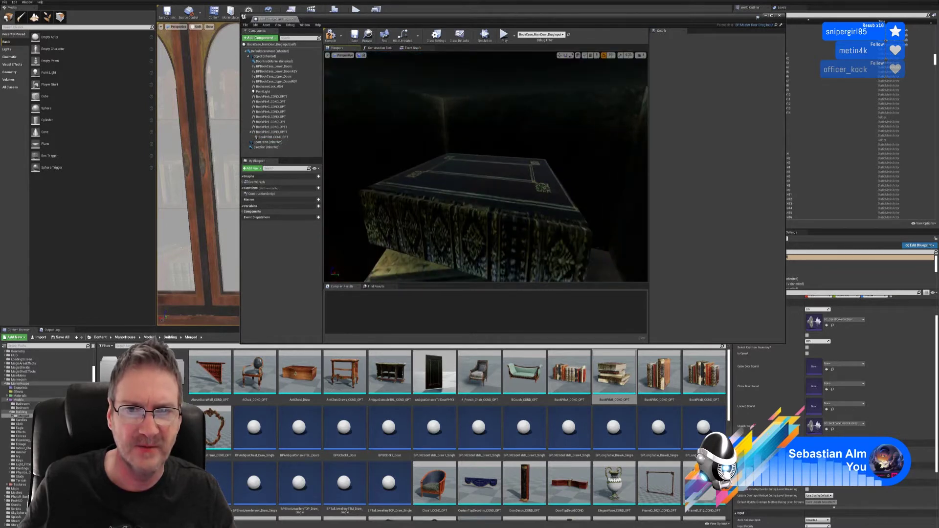
left_click(543, 202)
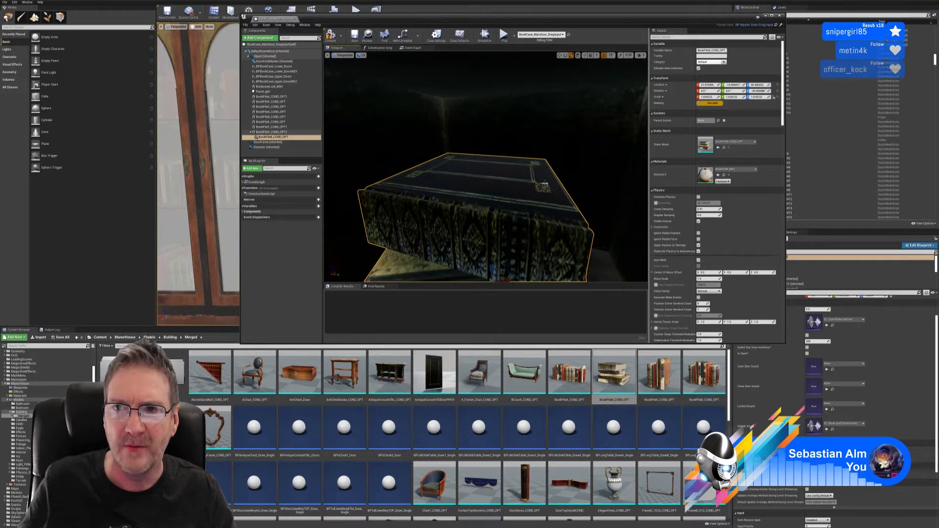
left_click_drag(534, 194, 534, 242)
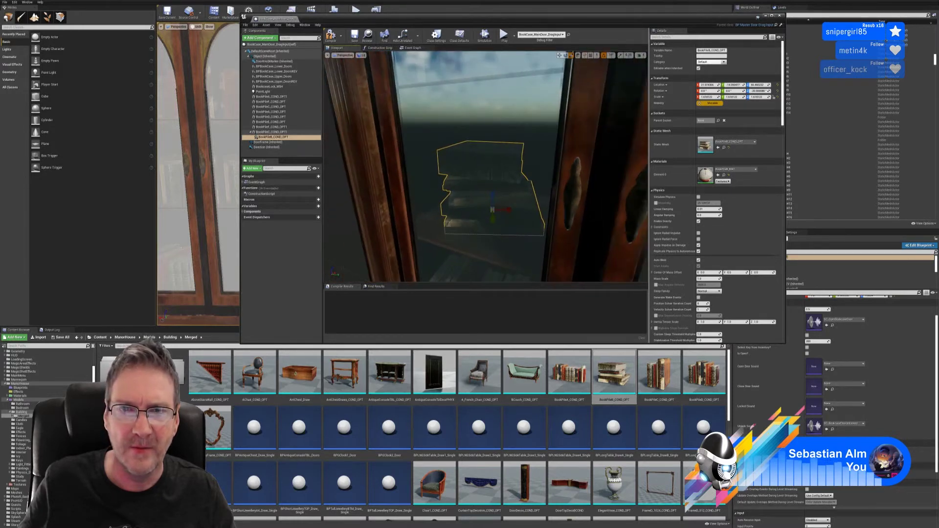
left_click_drag(493, 209, 477, 224)
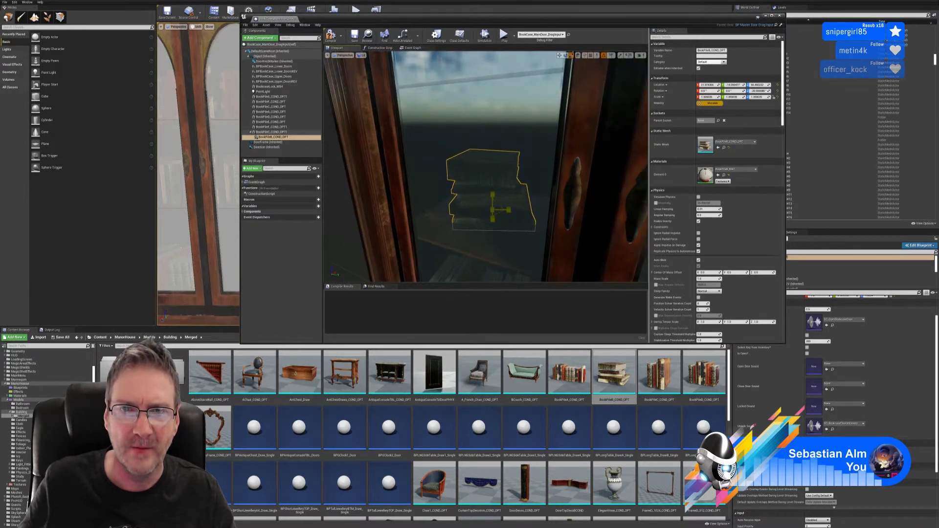
right_click_drag(504, 233, 482, 226)
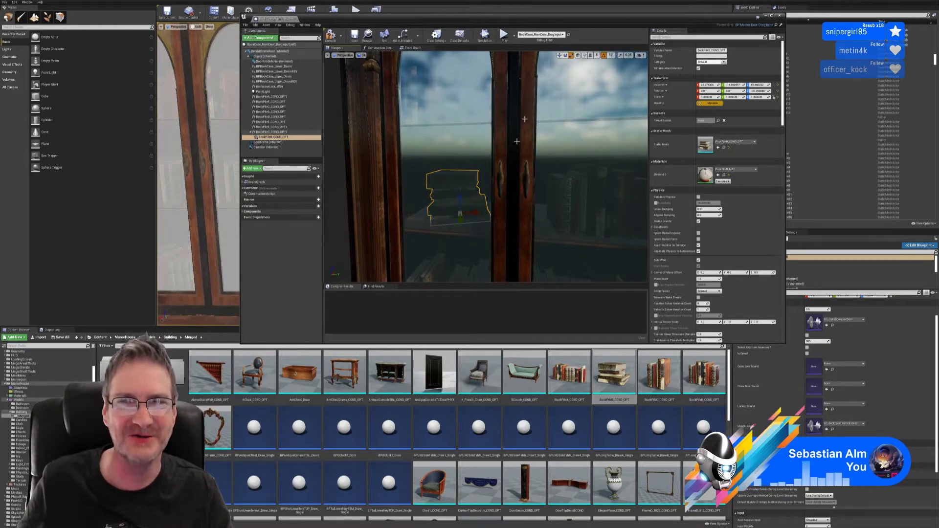
Nudge the reduced book stack across the shelf, closer to the bookcase's side wall
mouse_move(545, 179)
right_mouse_down()
mouse_move(383, 242)
mouse_move(390, 248)
mouse_move(387, 220)
mouse_move(369, 249)
mouse_move(550, 183)
right_mouse_up()
key("w")
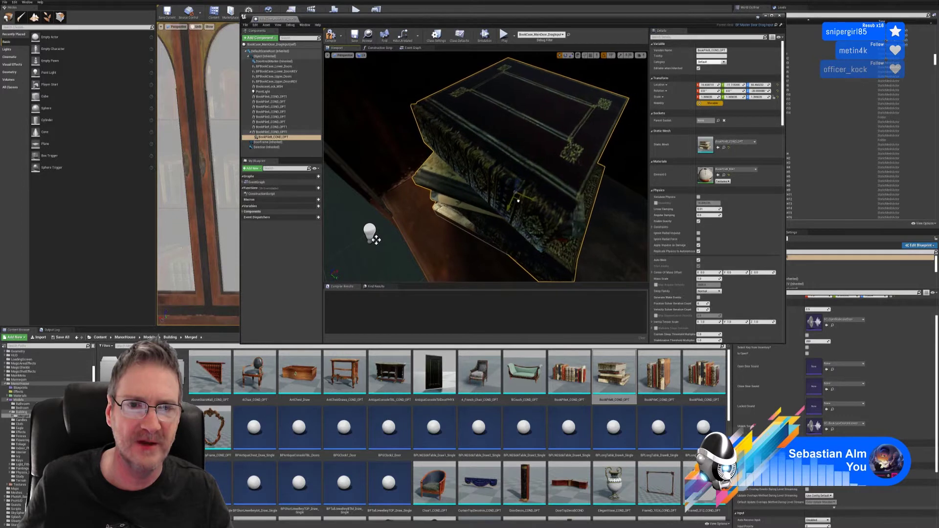
left_click_drag(518, 200, 516, 201)
right_click_drag(443, 233, 421, 228)
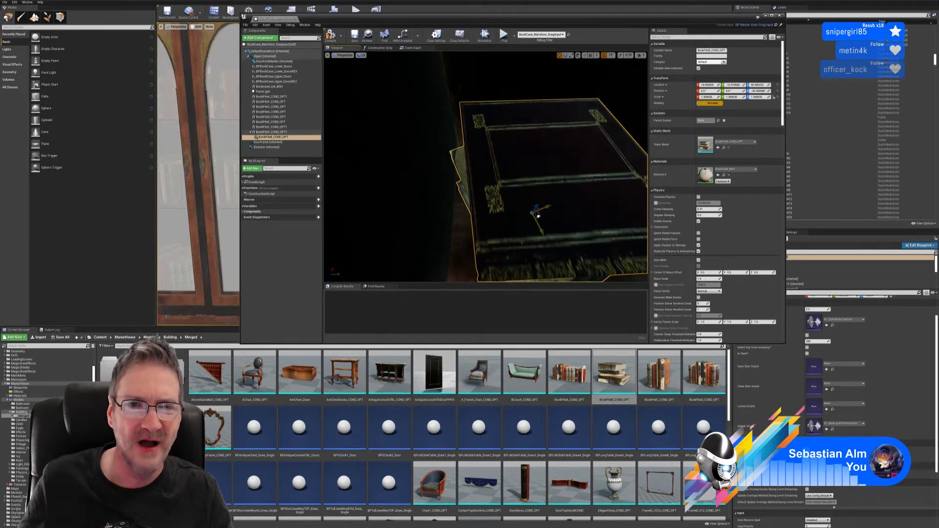
left_click_drag(538, 216, 534, 216)
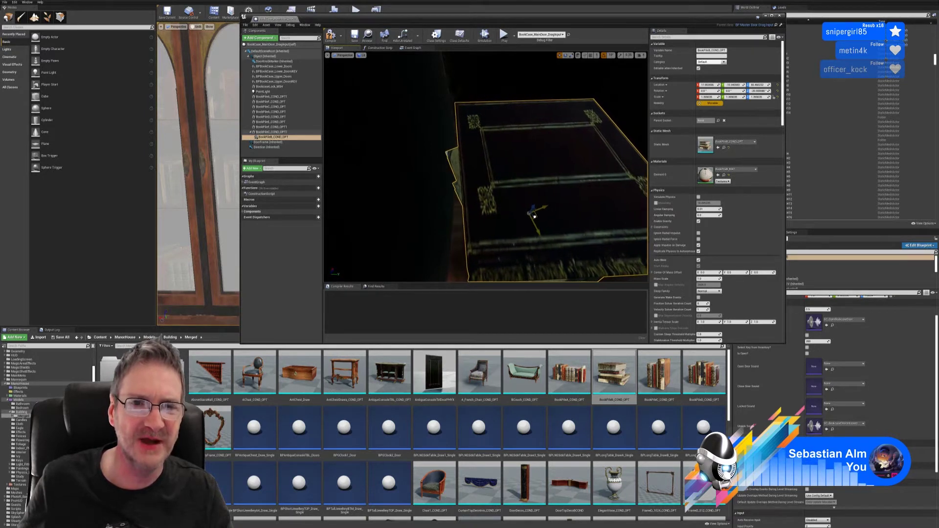
Raise the horizontal book stack slightly until its lowest book rests on top of the shelf surface
right_click_drag(451, 226, 492, 269)
right_click_drag(472, 166, 490, 143)
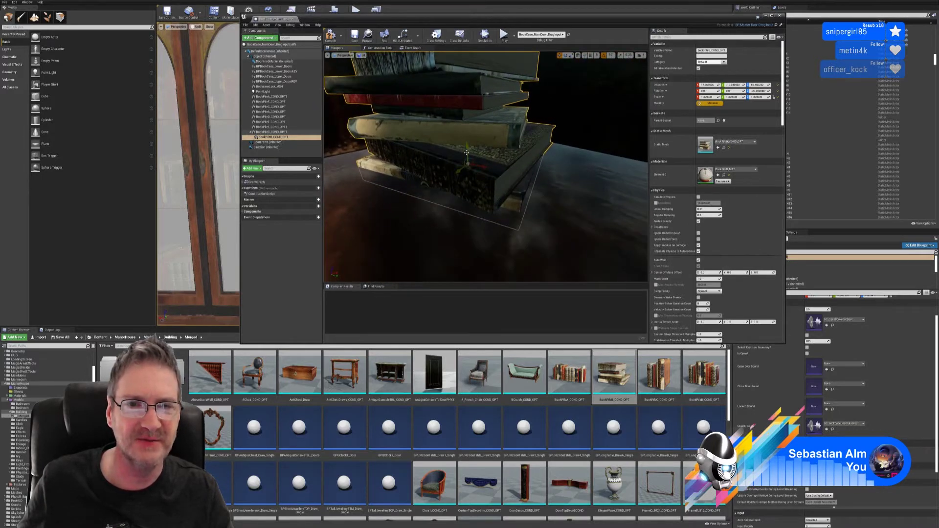
left_click_drag(467, 152, 488, 143)
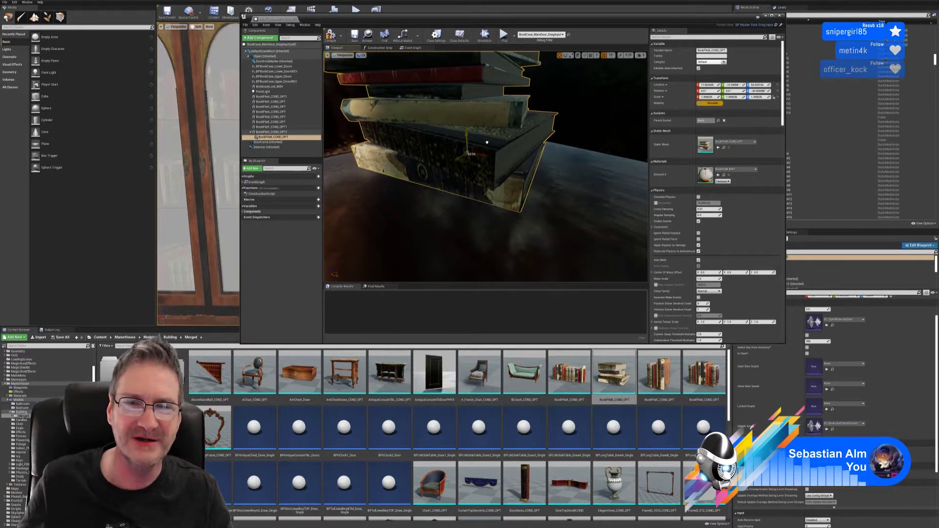
Move the horizontal book stack forward on its shelf toward the glass and check it through the doors
right_click_drag(447, 217, 435, 211)
right_click_drag(431, 251, 419, 256)
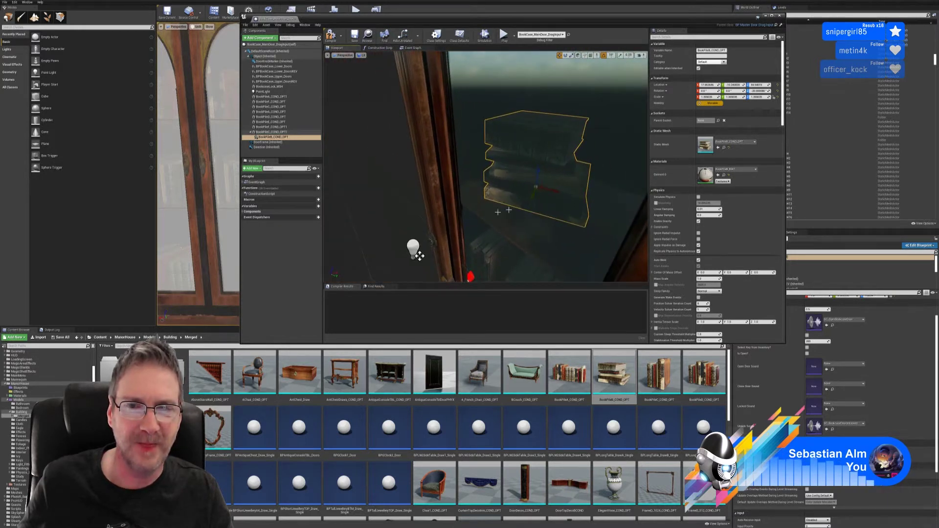
left_click_drag(539, 192, 532, 198)
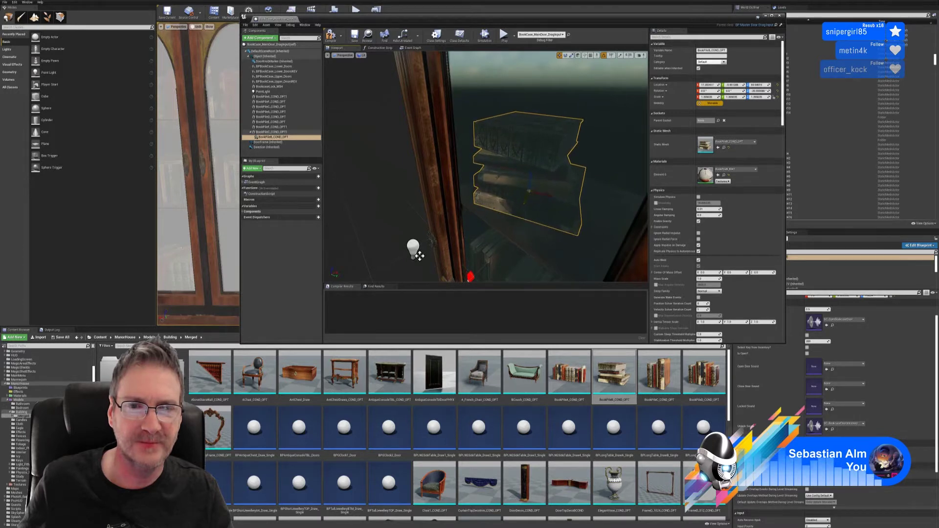
right_click_drag(532, 198, 556, 186)
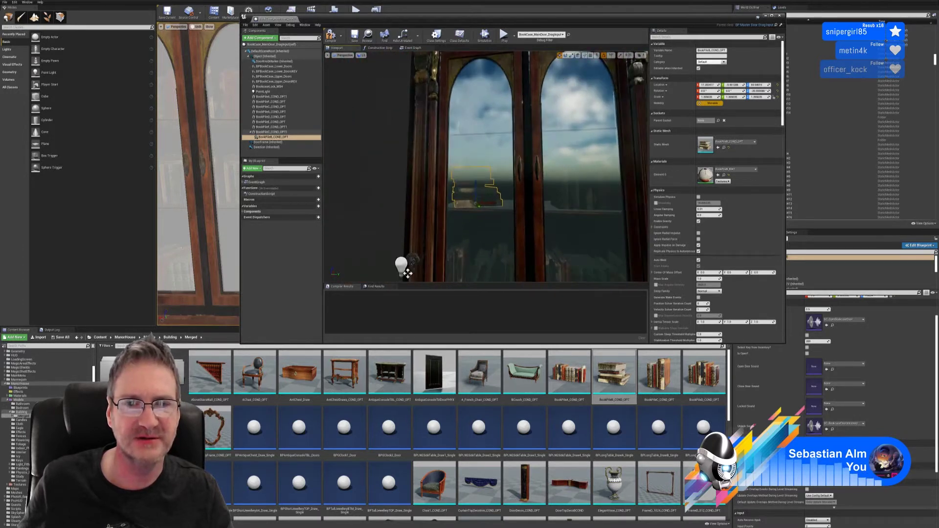
right_click_drag(408, 273, 491, 246)
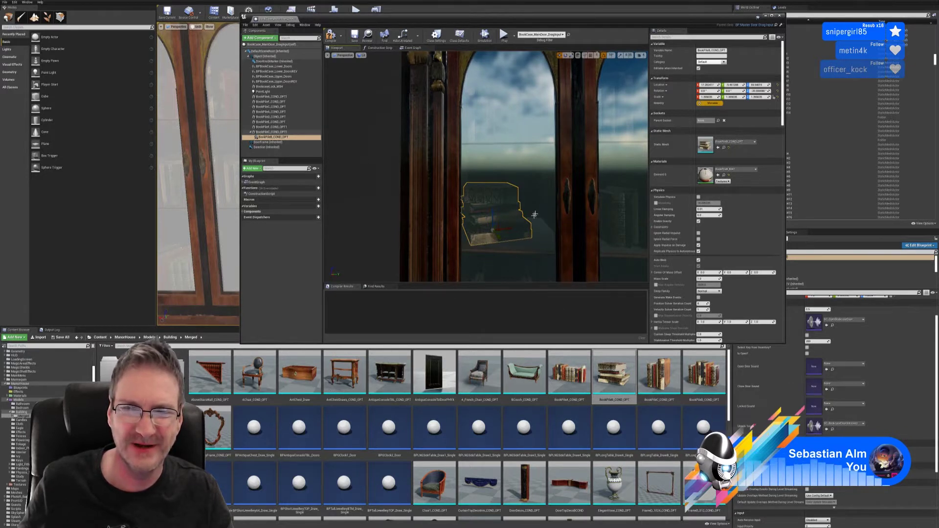
mouse_move(535, 215)
right_mouse_down()
mouse_move(542, 218)
mouse_move(540, 207)
mouse_move(548, 218)
right_mouse_up()
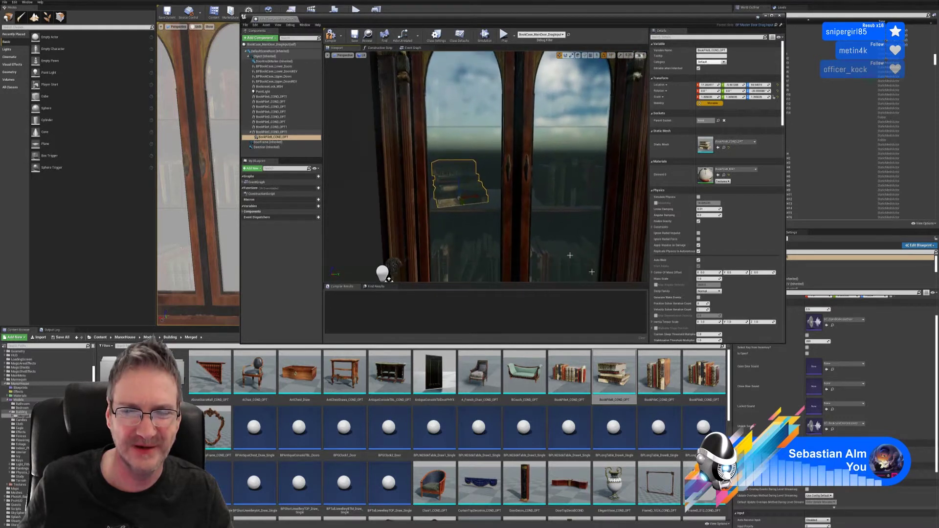
Add the upright BookPileC_COND_OPT mesh to the bookcase blueprint as a new component
left_click_drag(659, 374, 514, 238)
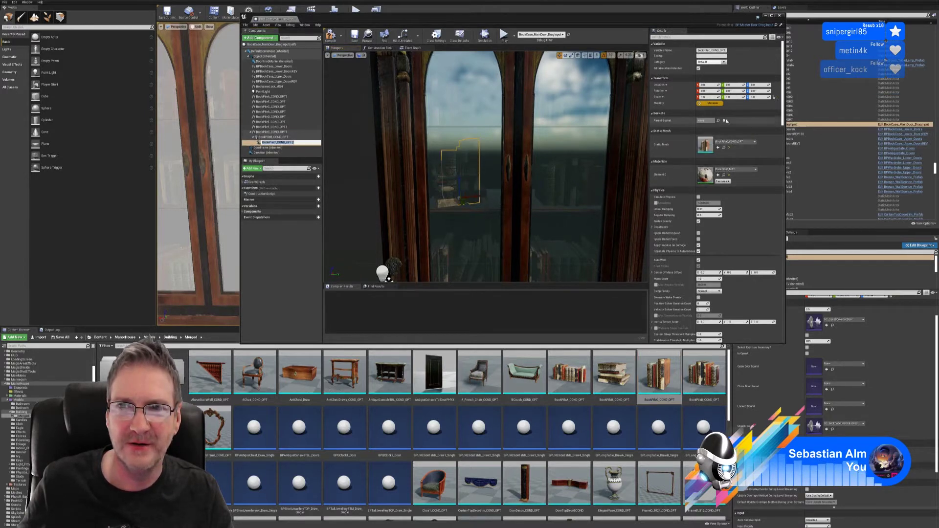
key("Return")
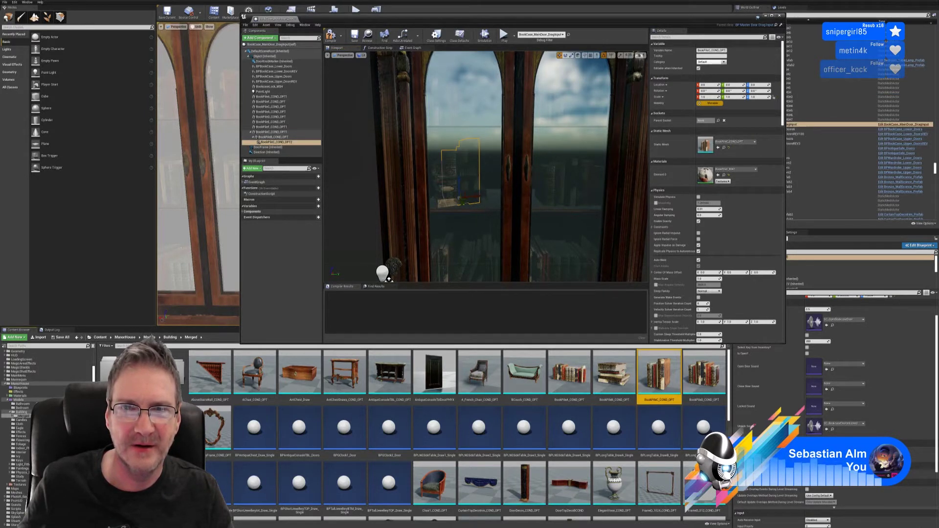
mouse_move(522, 204)
right_mouse_down()
mouse_move(504, 233)
mouse_move(517, 189)
right_mouse_up()
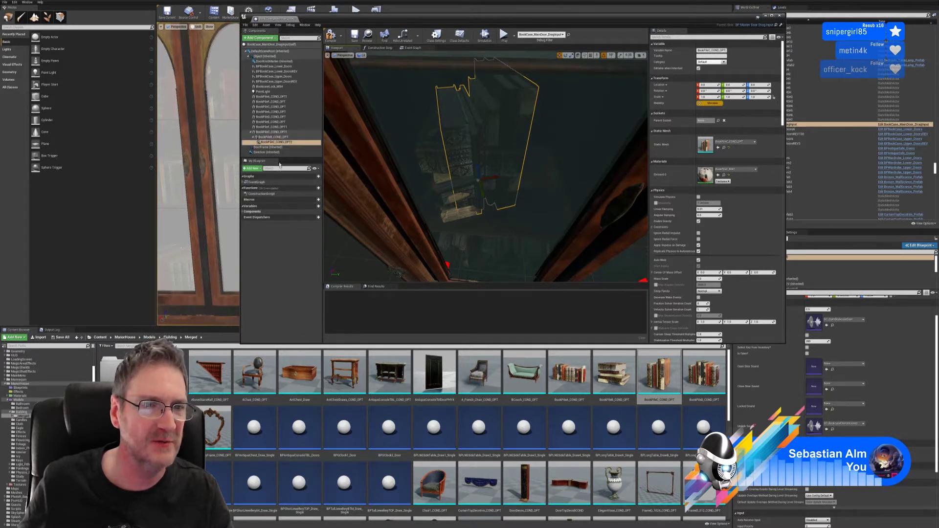
Reparent the new upright book pile and the horizontal BookPileB_COND_OPT stack directly under the inherited Object component
left_click_drag(272, 143, 272, 60)
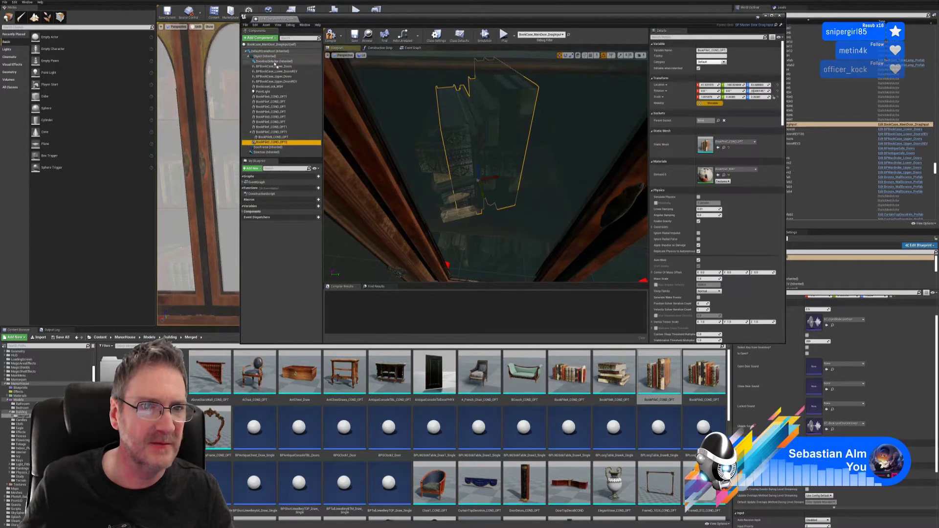
left_click(294, 137)
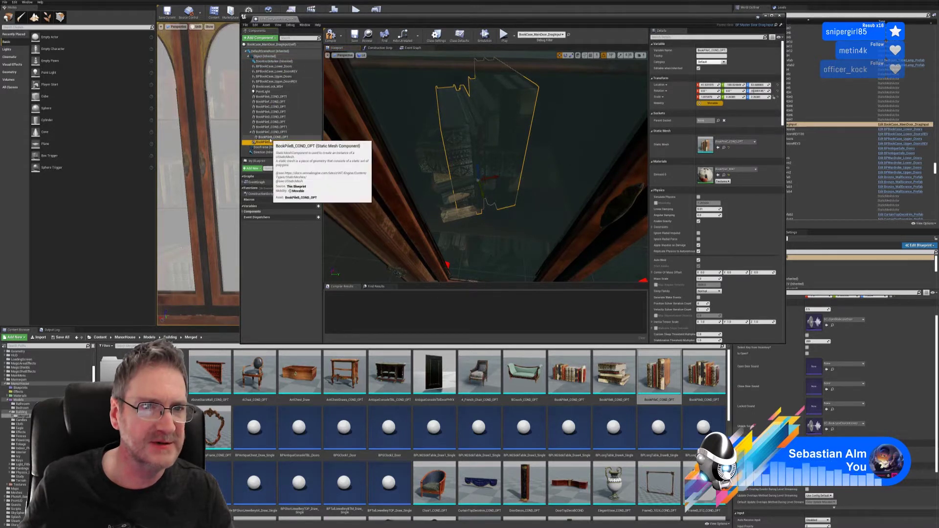
left_click_drag(293, 137, 272, 57)
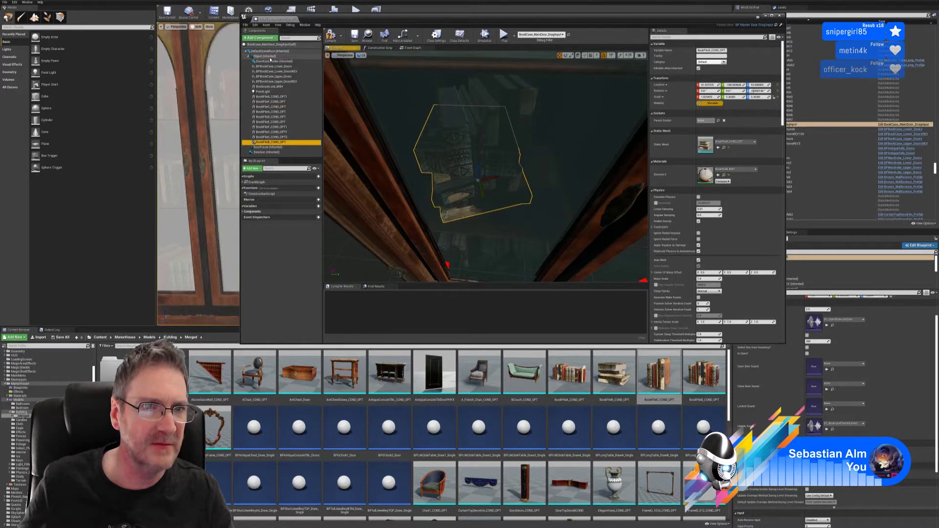
Rotate the new upright BookPileC_COND_OPT pile about its vertical axis inside the bookcase
left_click(269, 136)
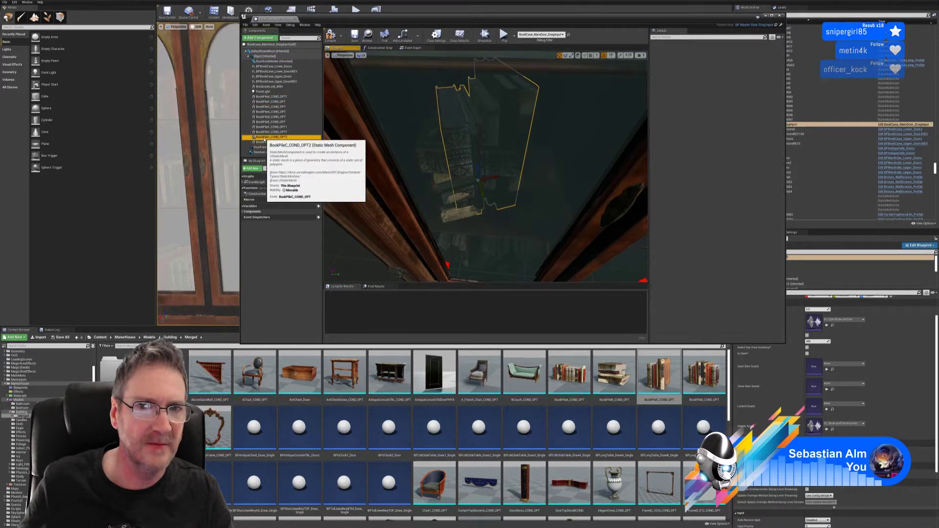
left_click(565, 55)
right_click_drag(482, 199, 465, 195)
left_click_drag(485, 200, 467, 198)
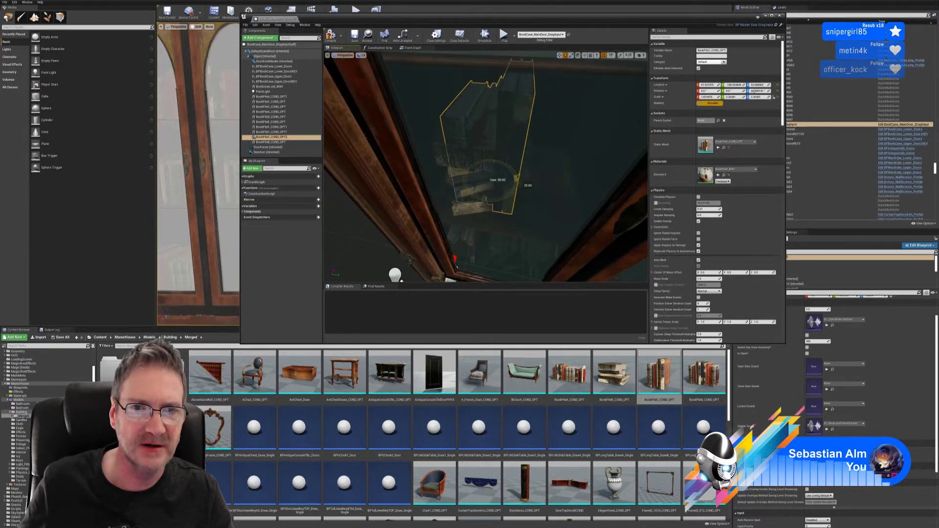
Move the upright book pile along the shelf beside the horizontal stack and adjust its height to the shelf surface
left_click(559, 55)
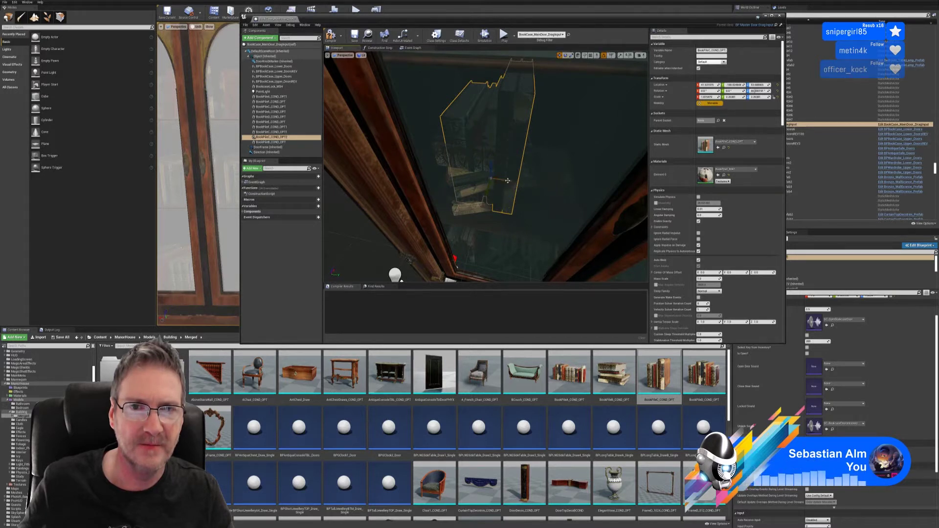
left_click_drag(507, 180, 569, 189)
right_click_drag(569, 189, 636, 201)
right_click_drag(534, 208, 518, 233)
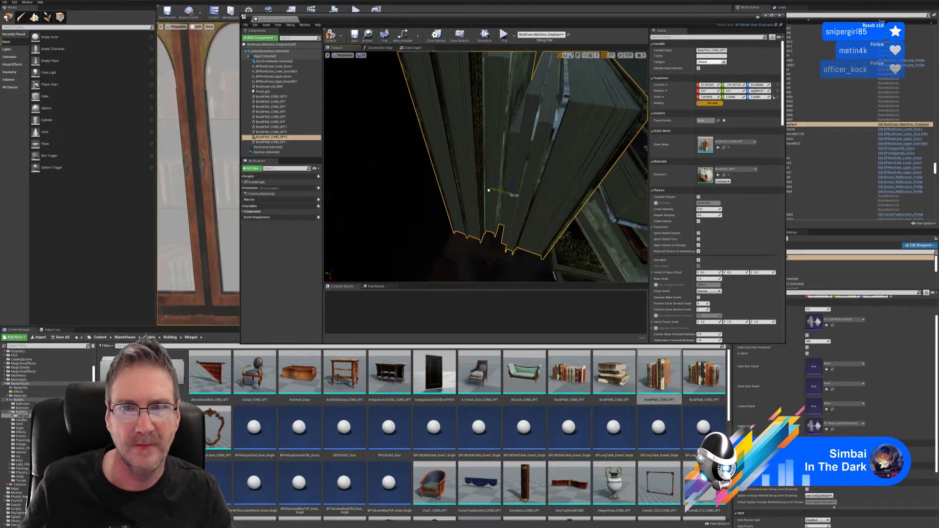
left_click_drag(513, 181, 516, 185)
right_click_drag(510, 194, 558, 176)
right_click_drag(504, 220, 502, 218)
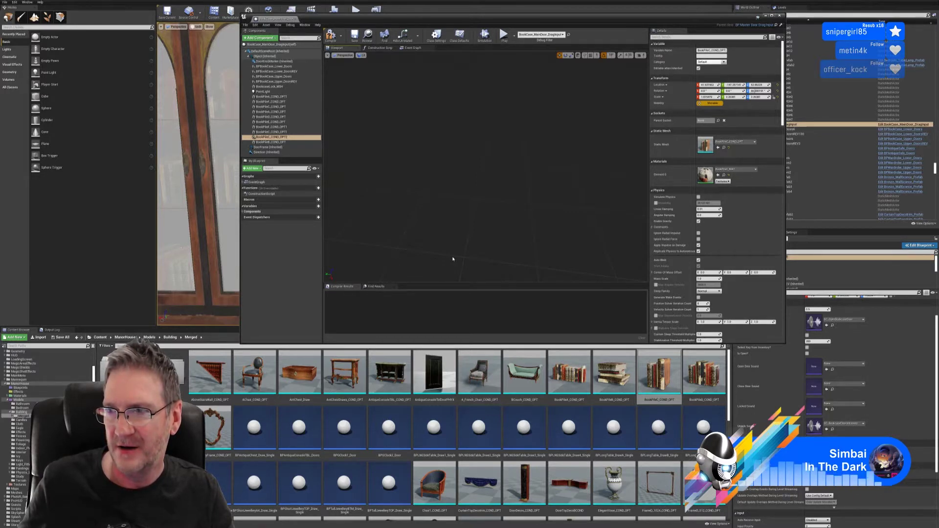
Scale the horizontal BookPileB_COND_OPT stack down slightly and uniformly
right_click_drag(466, 214, 318, 194)
key("s")
mouse_move(486, 166)
right_mouse_down()
mouse_move(486, 115)
mouse_move(499, 137)
mouse_move(490, 169)
right_mouse_up()
key("w")
key("e")
right_click_drag(362, 198, 369, 194)
left_click(456, 199)
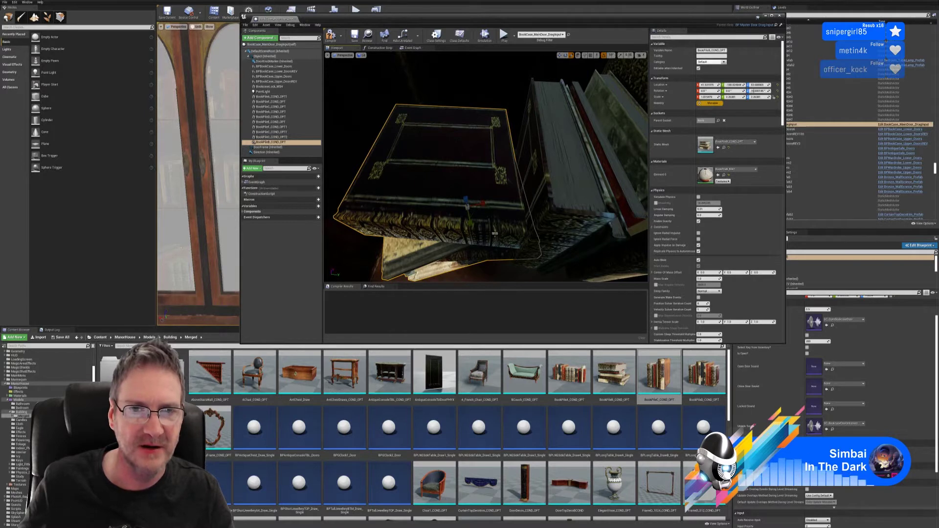
scroll(489, 225, "up", 5)
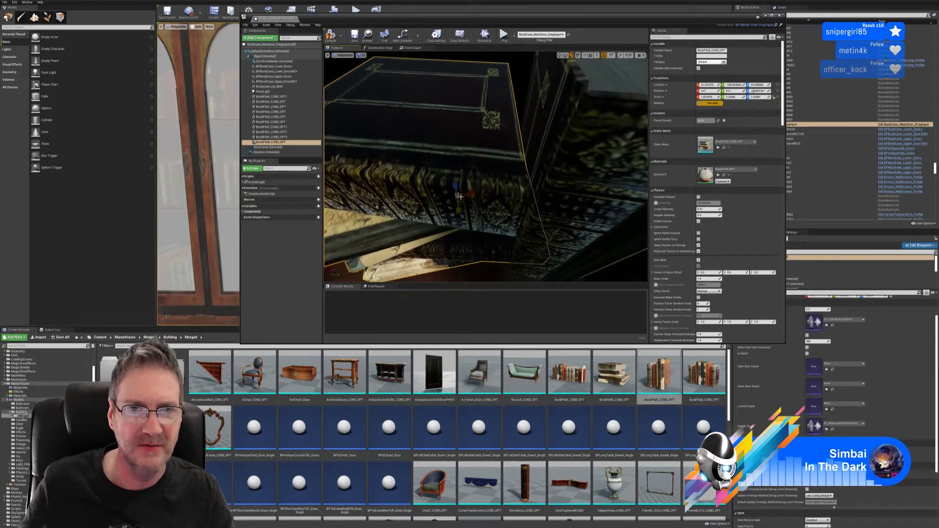
left_click_drag(460, 196, 448, 205)
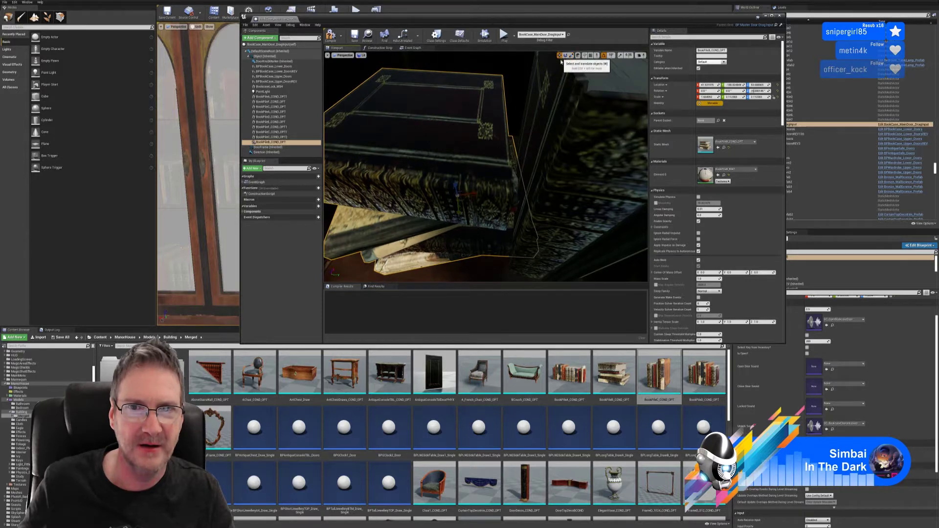
Move the horizontal book stack along the shelf, away from the upright book pile
right_click_drag(538, 113, 536, 149)
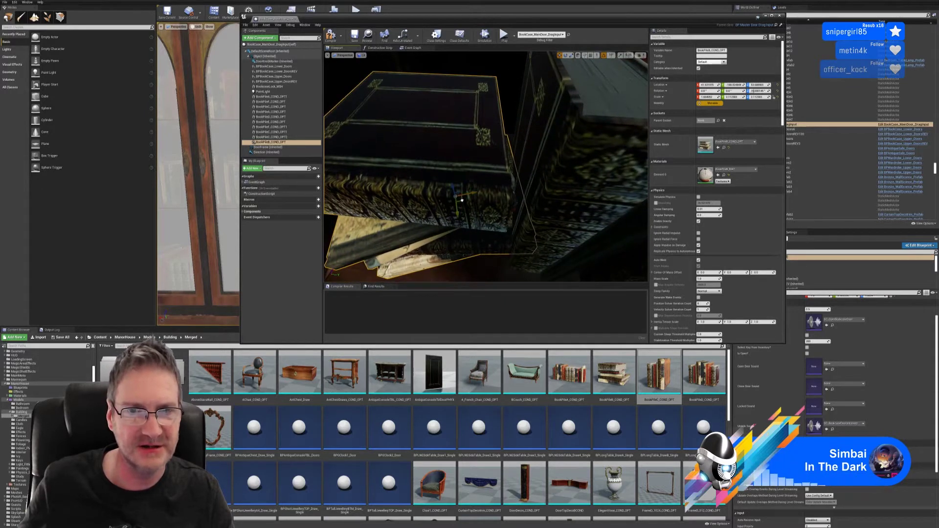
left_click_drag(462, 200, 450, 201)
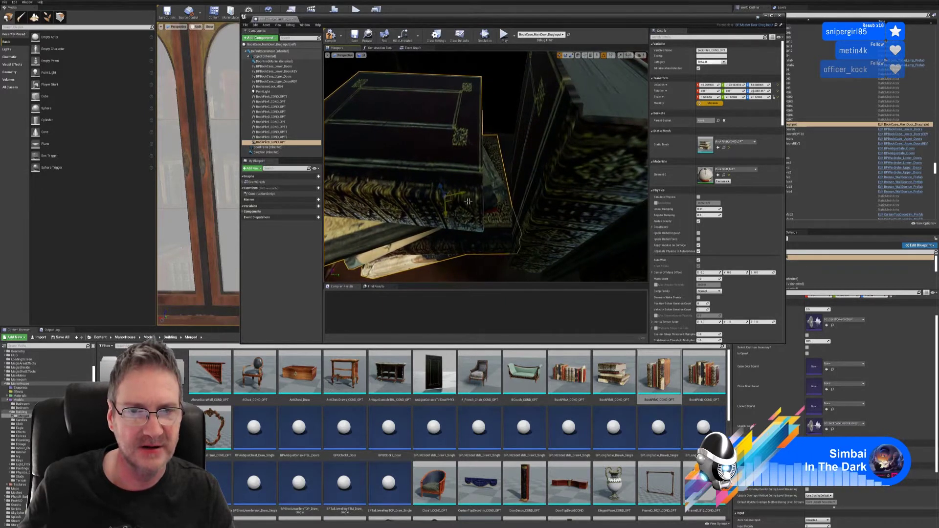
right_click_drag(468, 201, 517, 211)
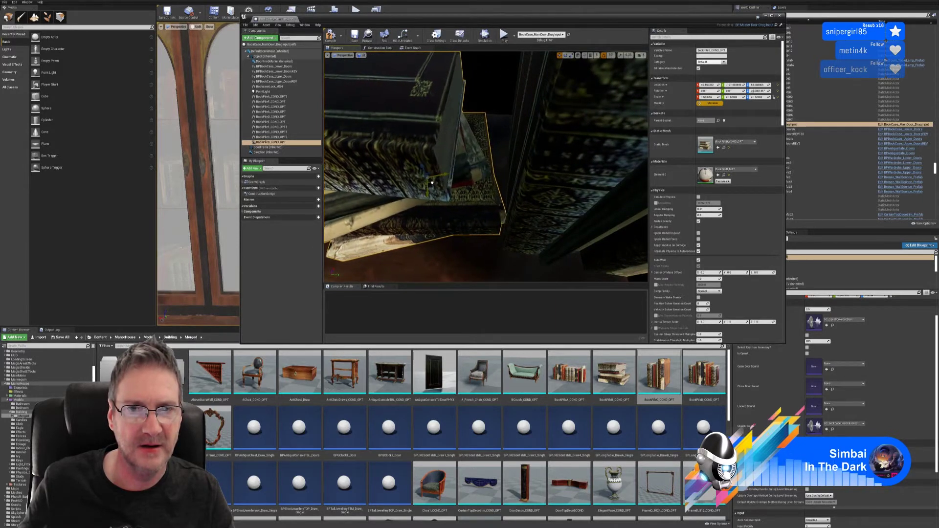
right_click_drag(430, 183, 446, 234)
right_click_drag(352, 267, 356, 257)
Shift the upright book pile slightly on the shelf and check its placement through the bookcase's glass doors
left_click(445, 203)
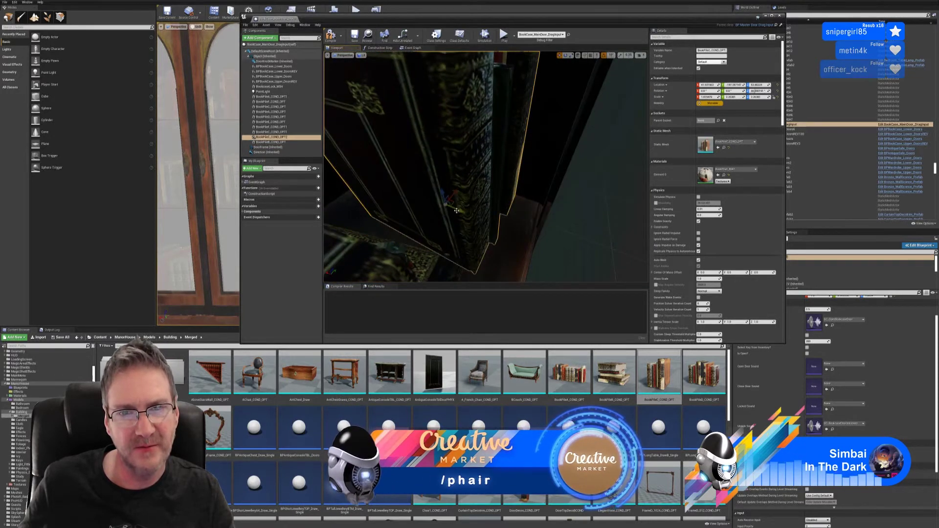
left_click_drag(445, 204, 463, 211)
right_click_drag(465, 211, 363, 269)
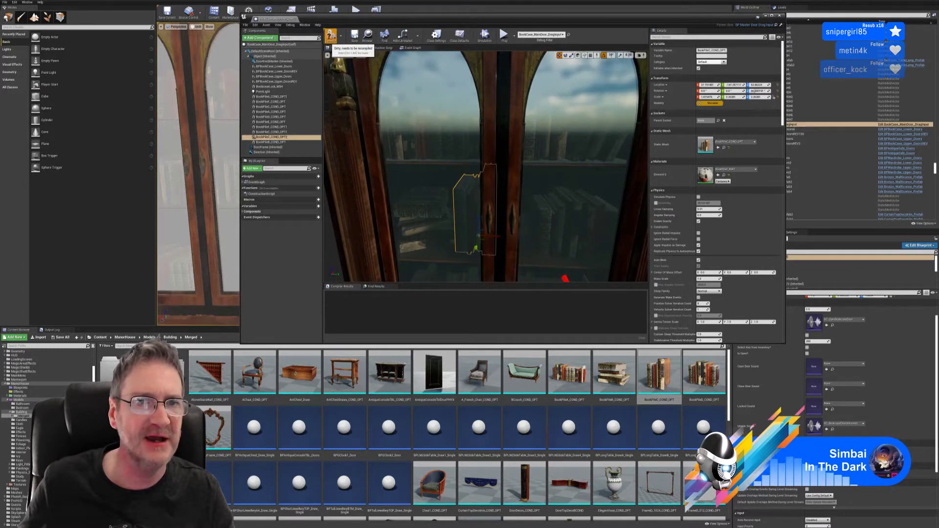
Compile and save the BookCase_MainDoor blueprint and close its editor
left_click(331, 36)
left_click(356, 36)
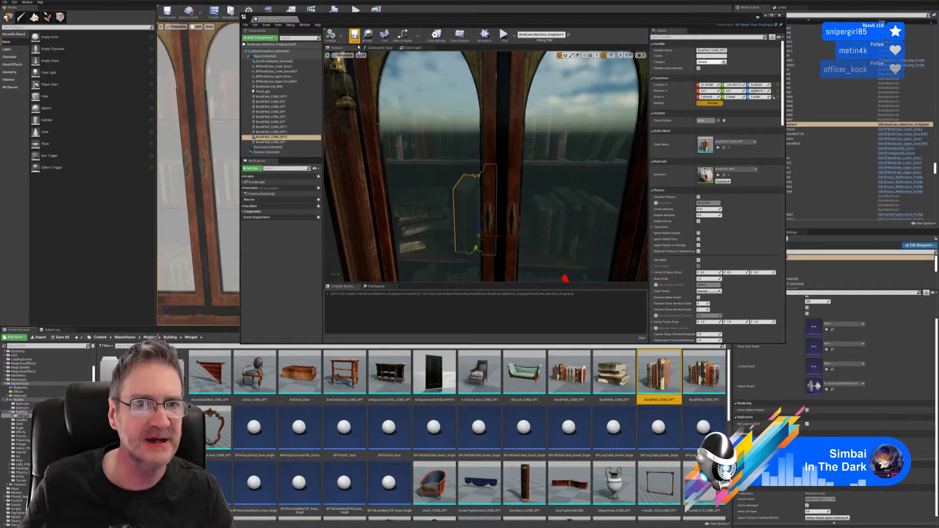
left_click(781, 16)
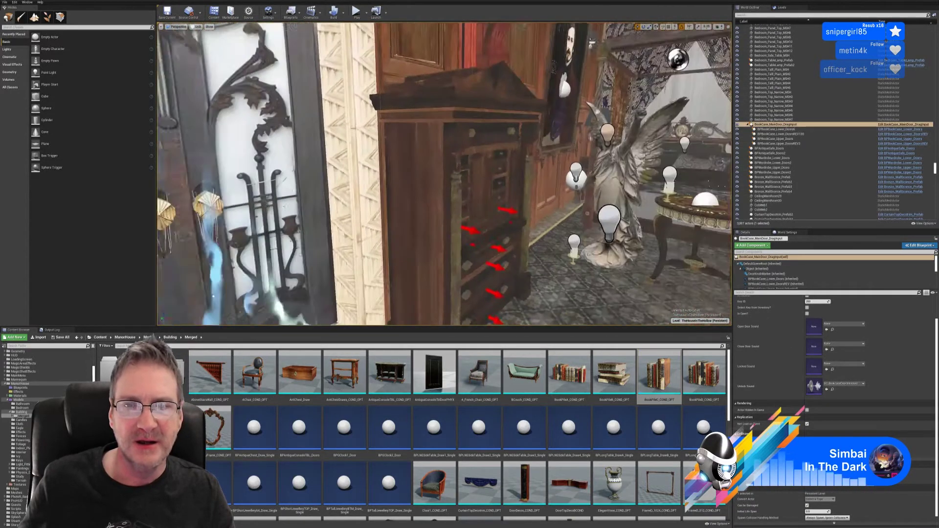
Play-test the level and inspect the book piles on the main-door bookcase's shelves up close
right_click_drag(445, 174, 523, 142)
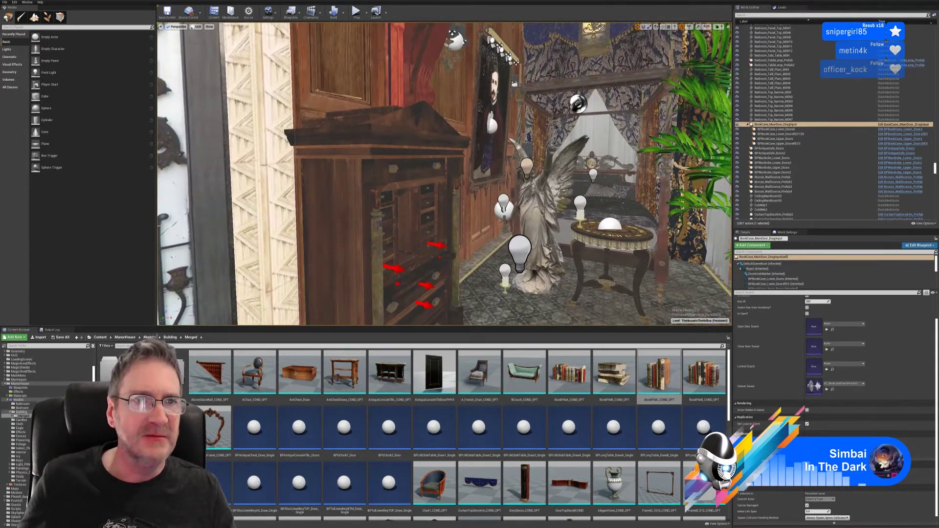
right_click_drag(445, 173, 415, 166)
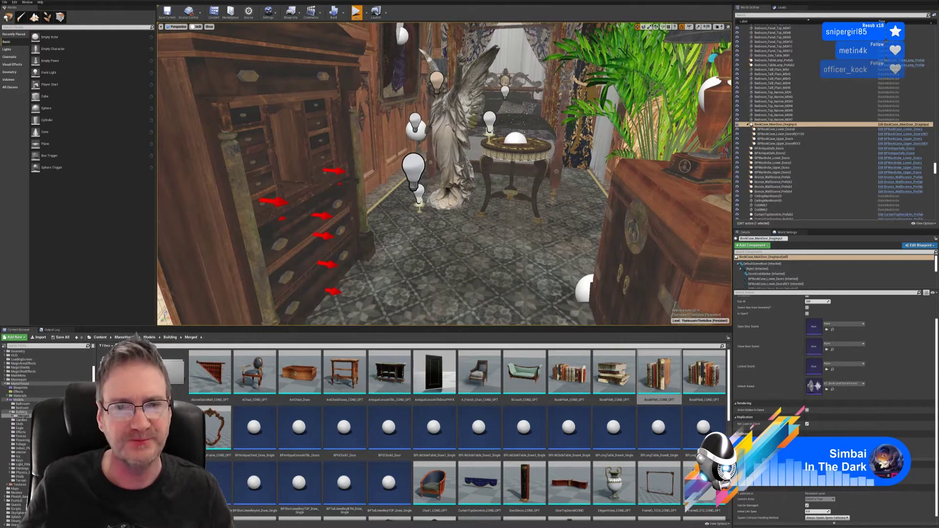
left_click(356, 12)
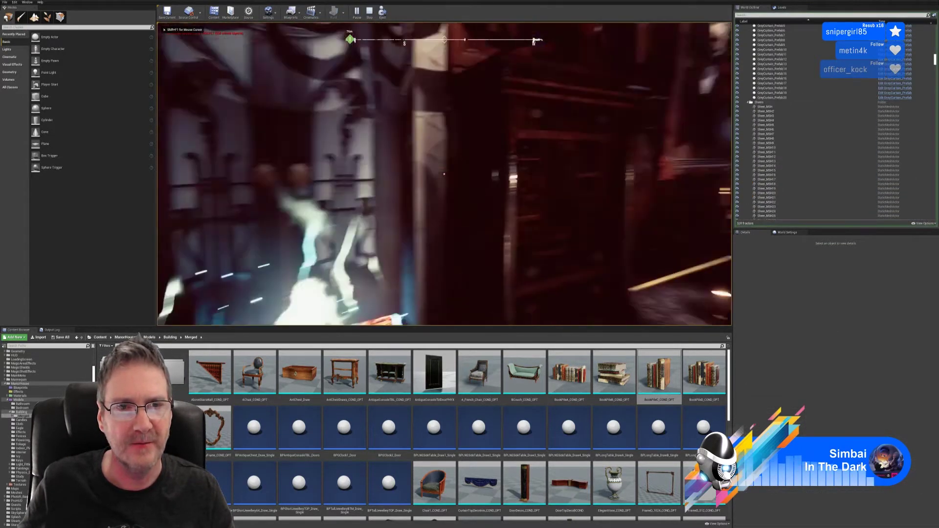
key("w")
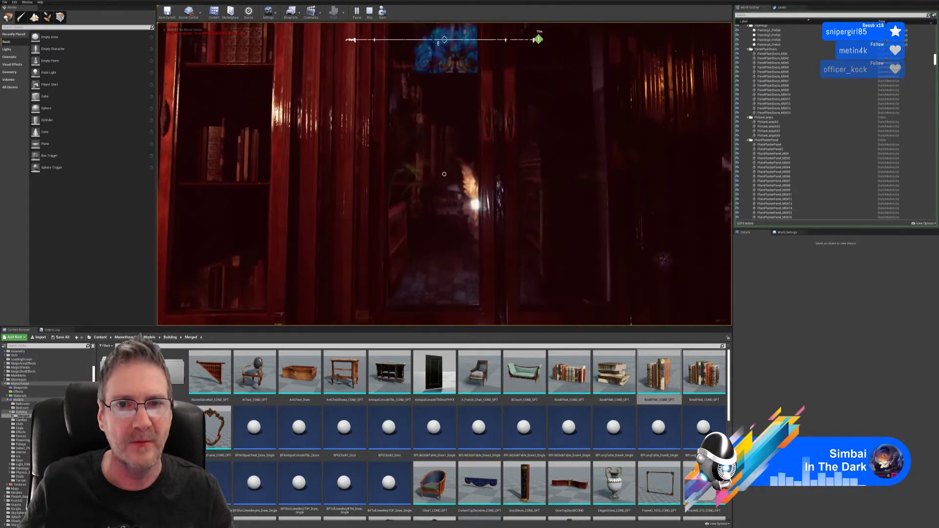
key("s")
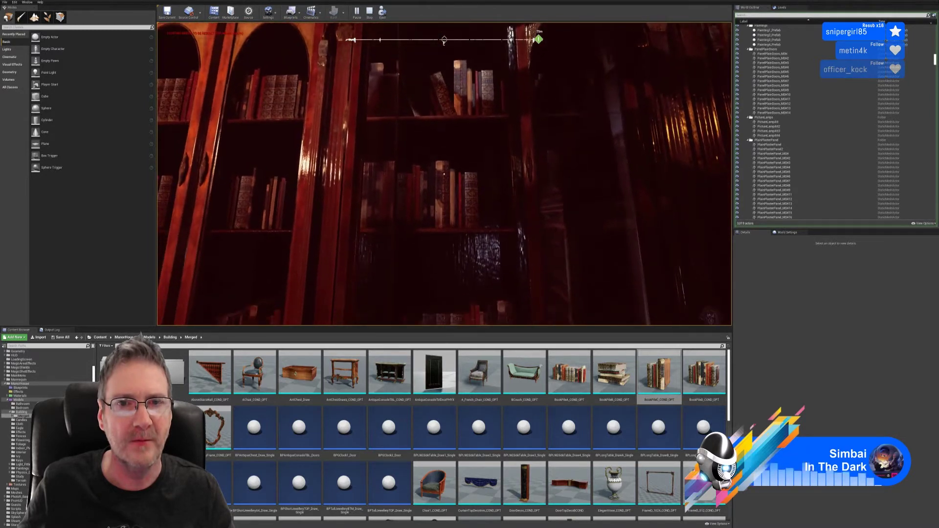
key("w")
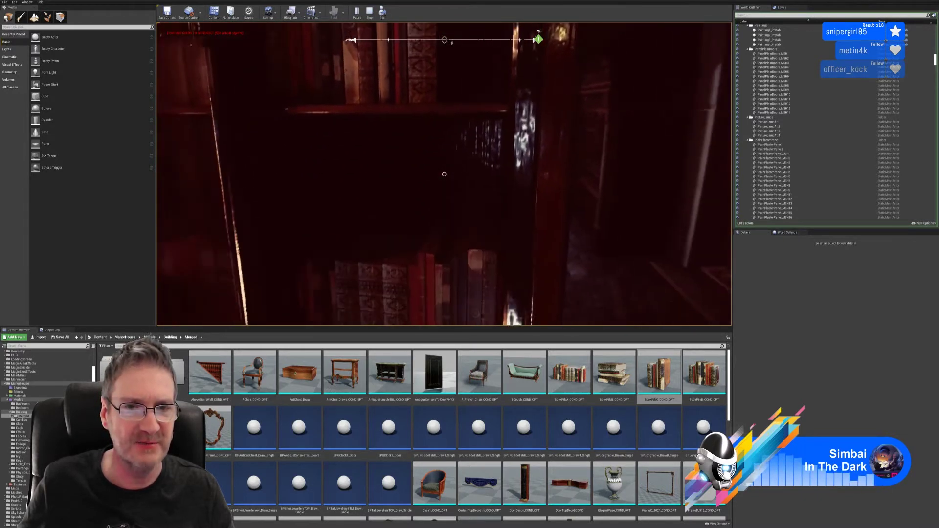
key("d")
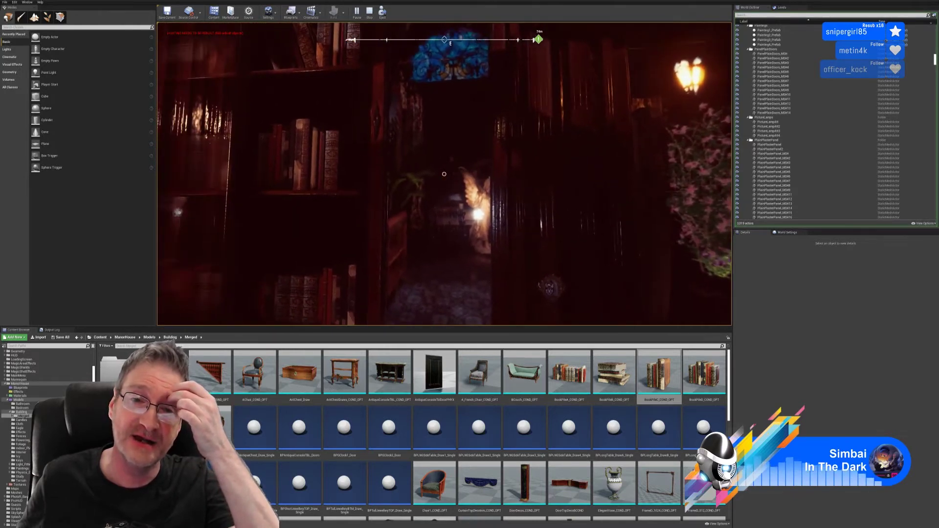
key("w")
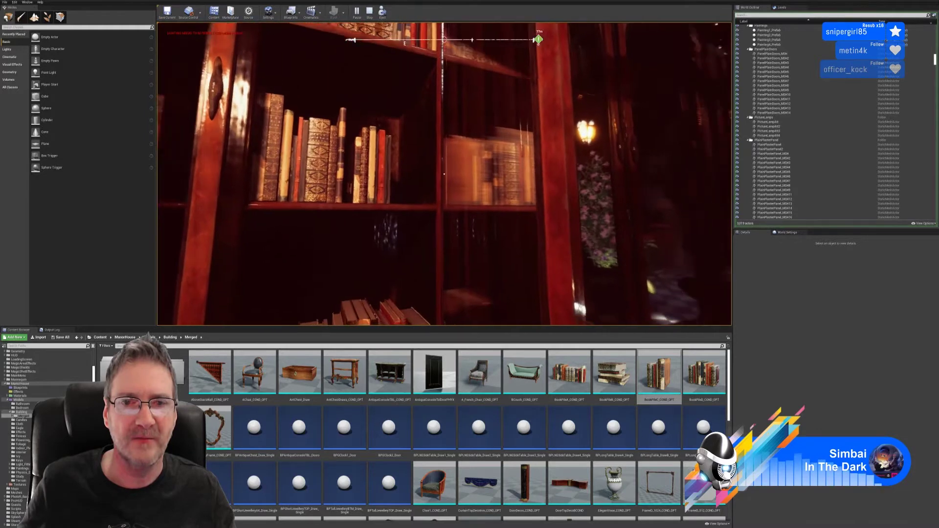
key("d")
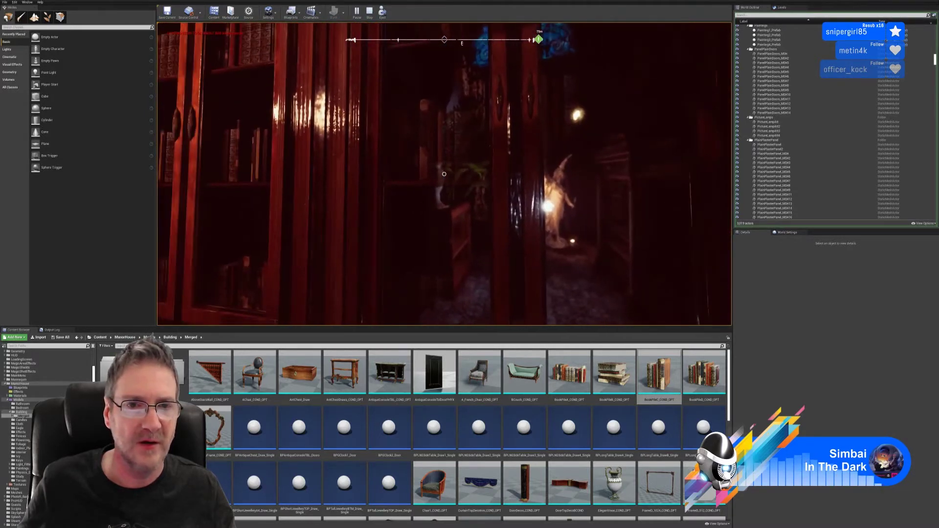
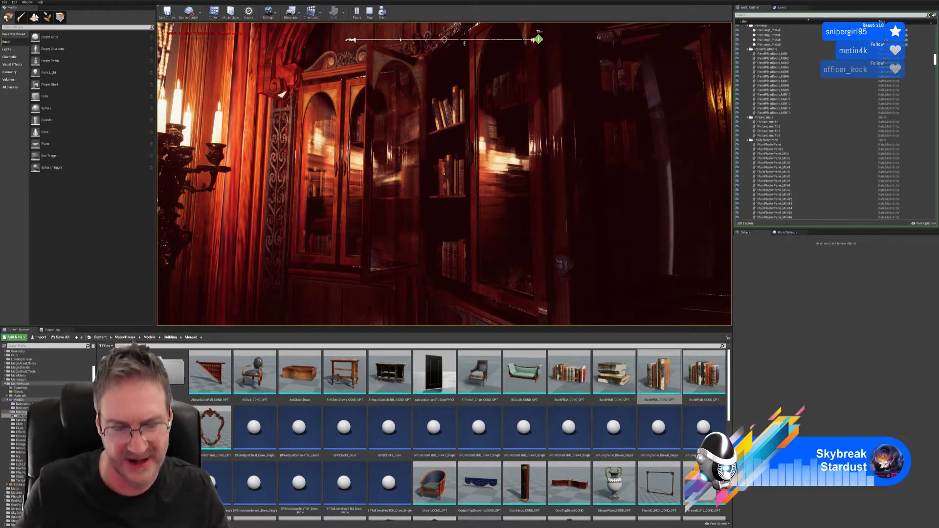
Walk along the bookcases in play and inspect the book piles through the open and closed glass doors
key("a")
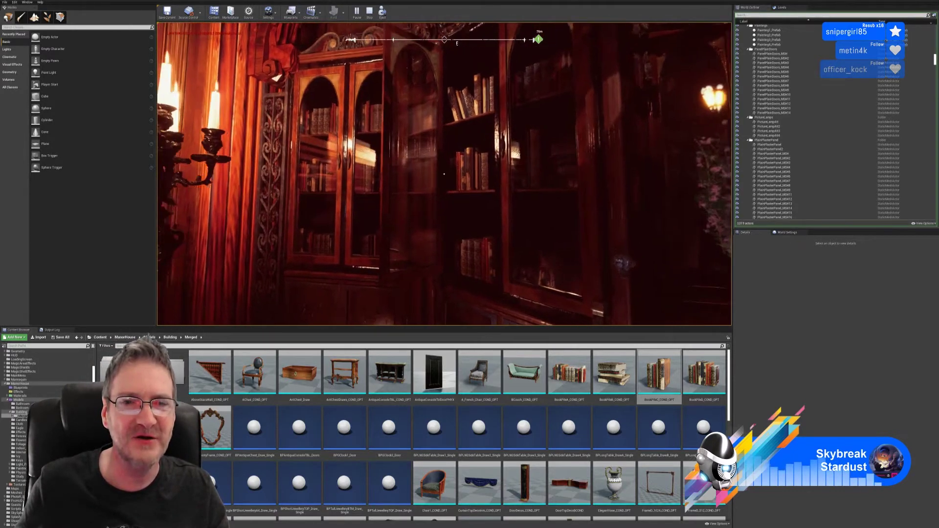
key("w")
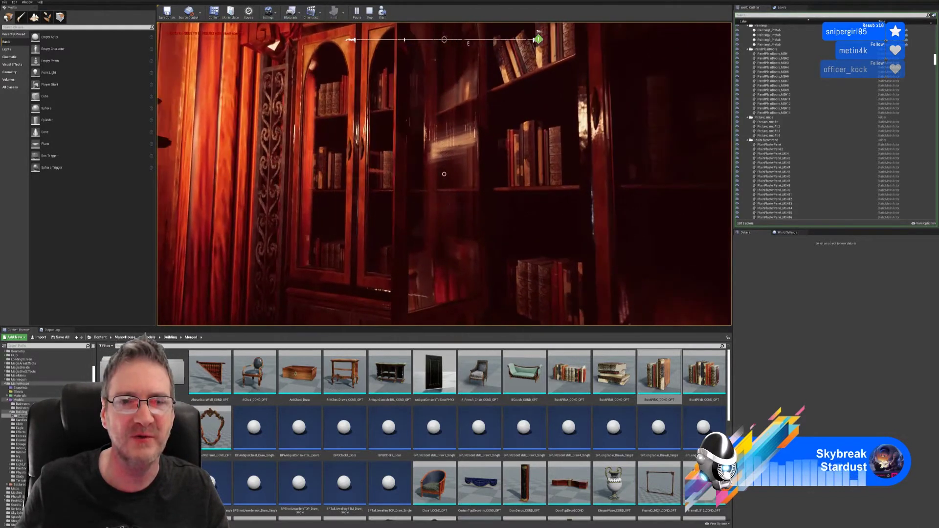
key("w")
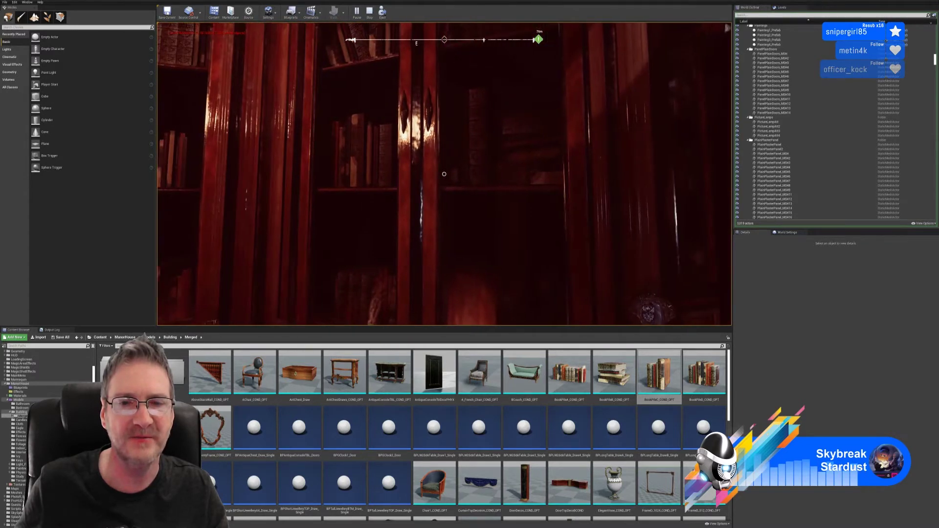
key("s")
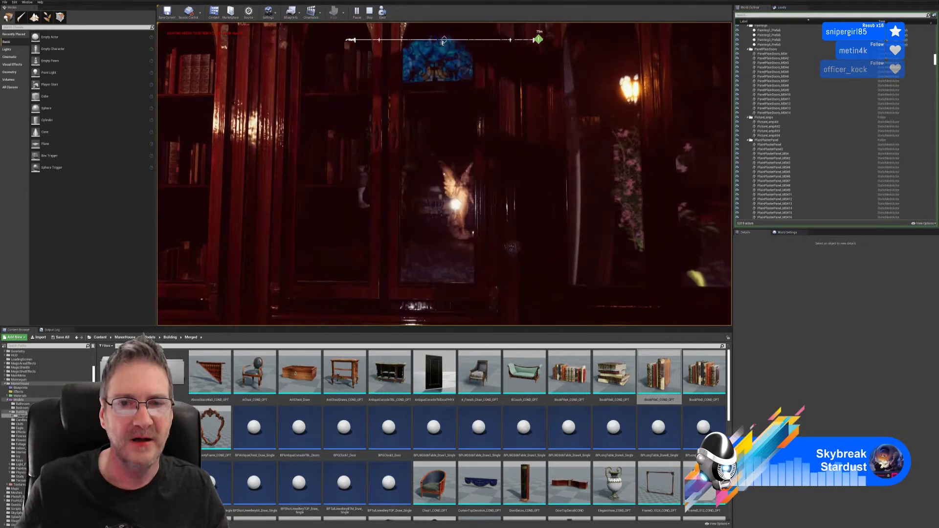
key("a")
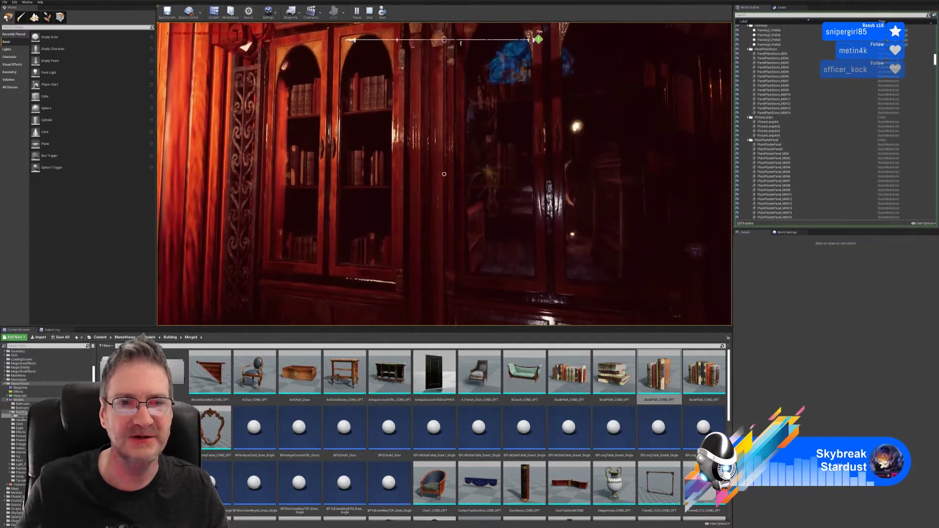
key("d")
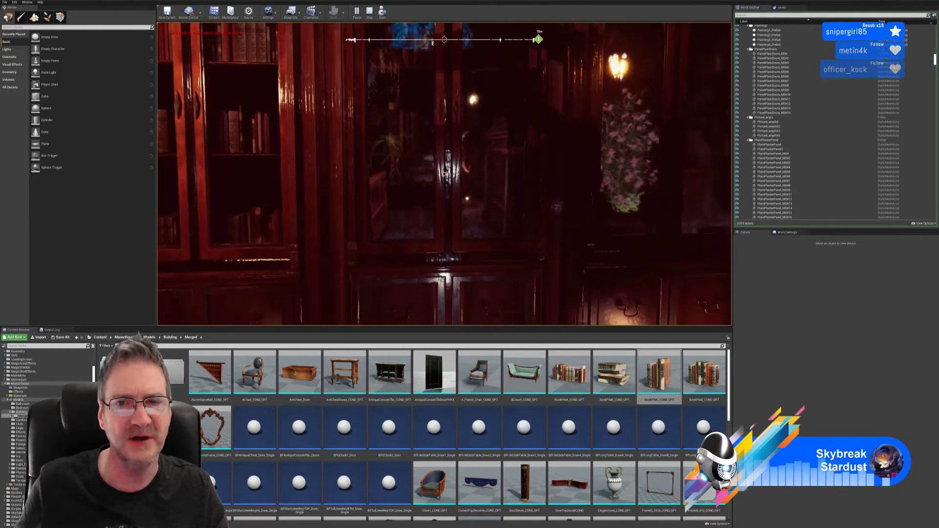
Examine the room reflections in the bookcase's glass doors up close from several angles, and end the play-test
key("w")
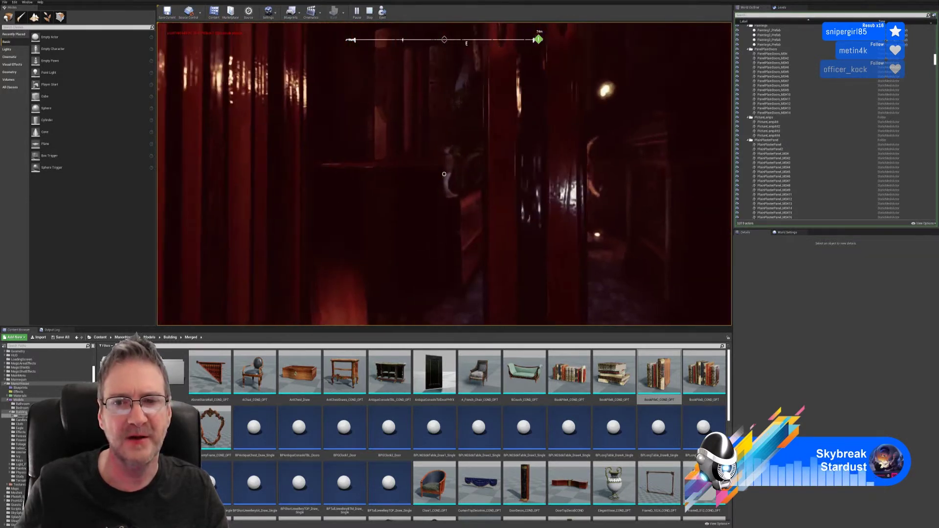
key("a")
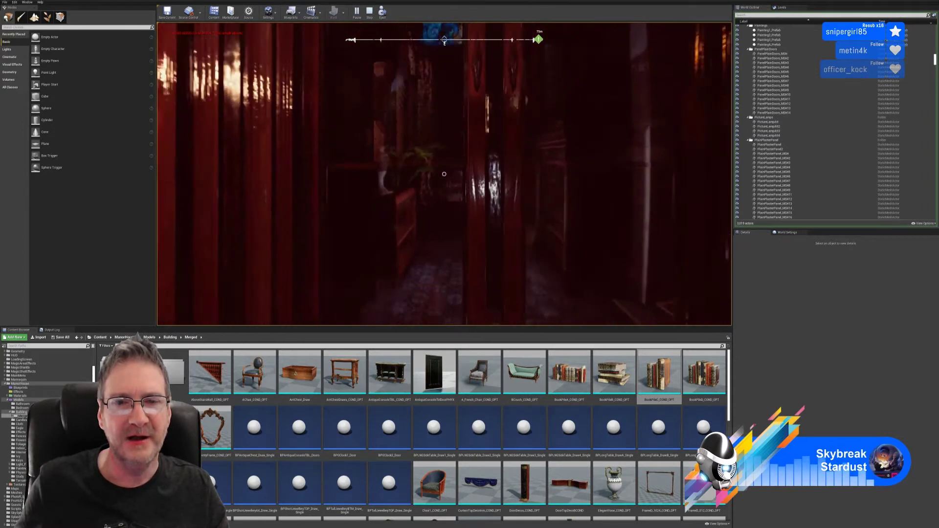
key("w")
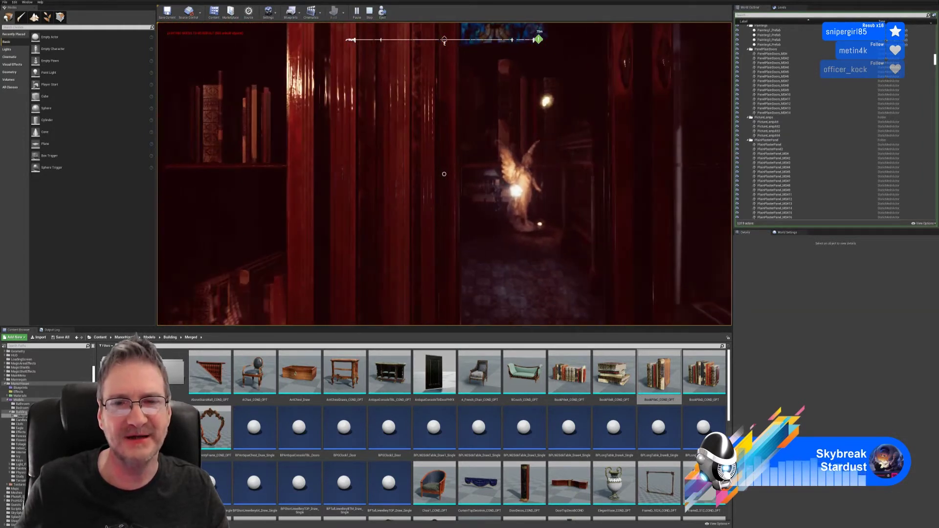
key("d")
key("a")
key("a")
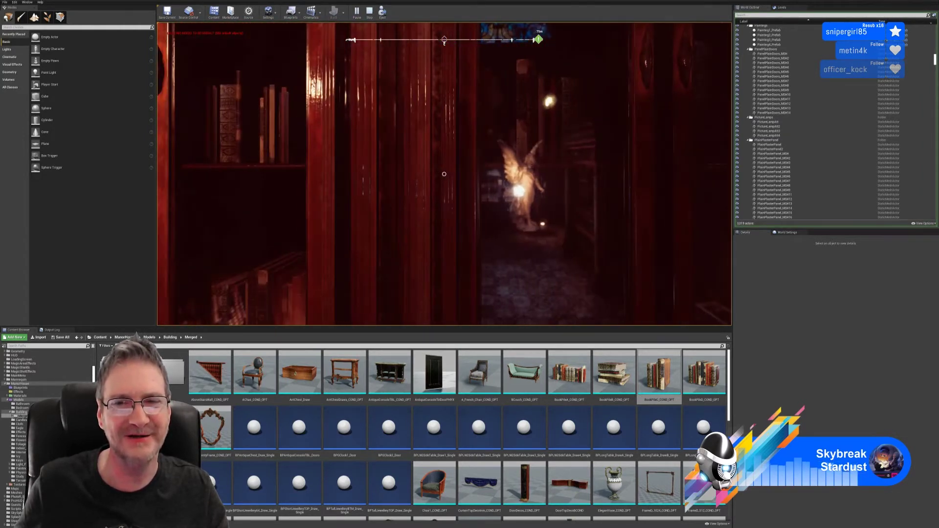
key("a")
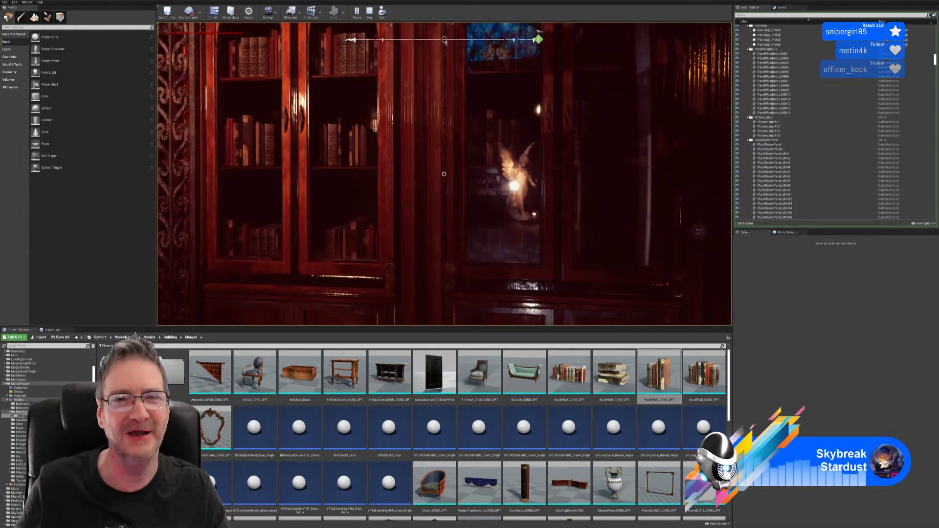
key("d")
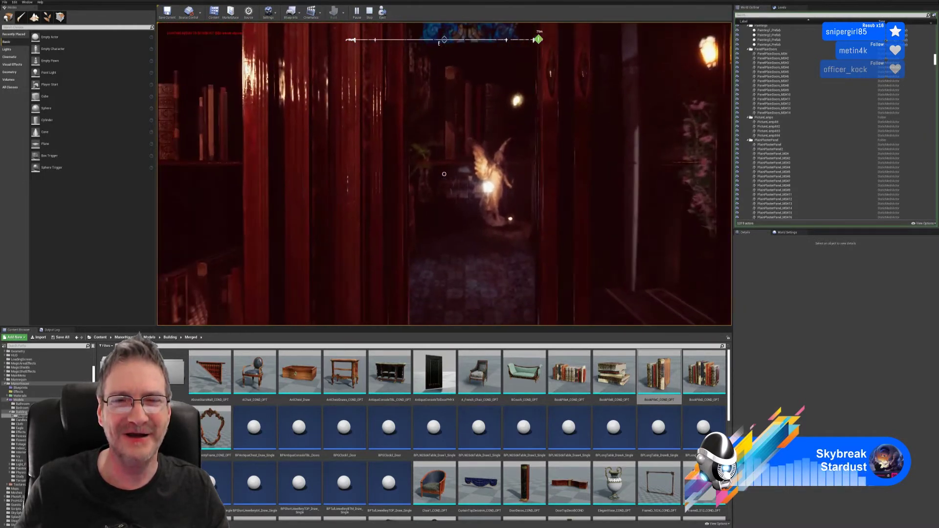
key("w")
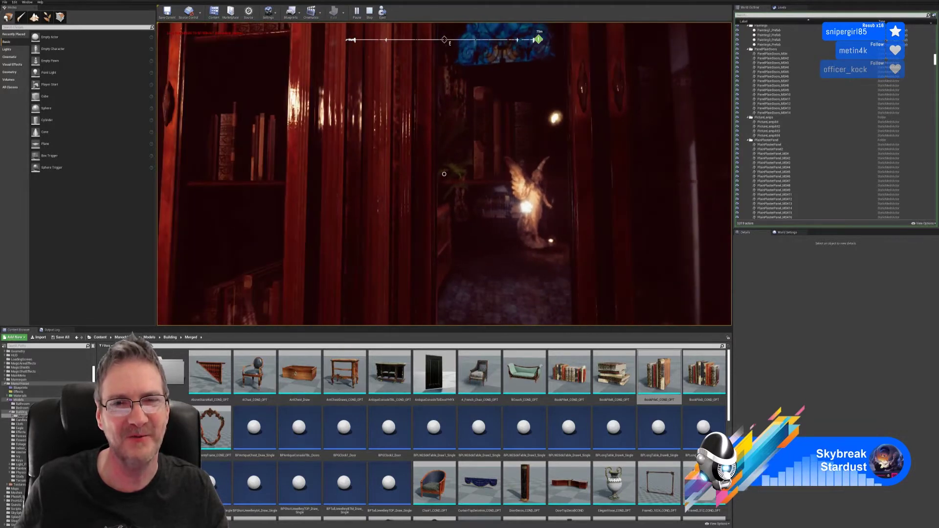
key("a")
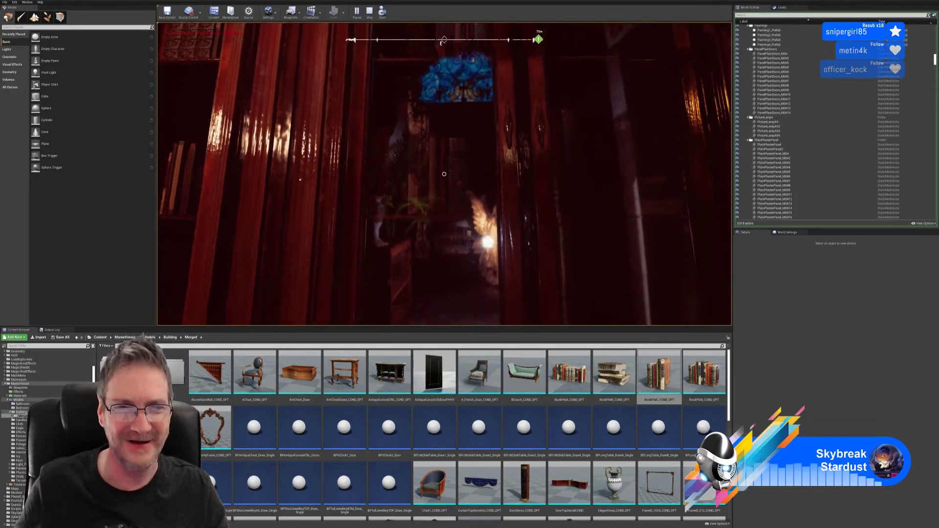
key("shift+F1")
key("Escape")
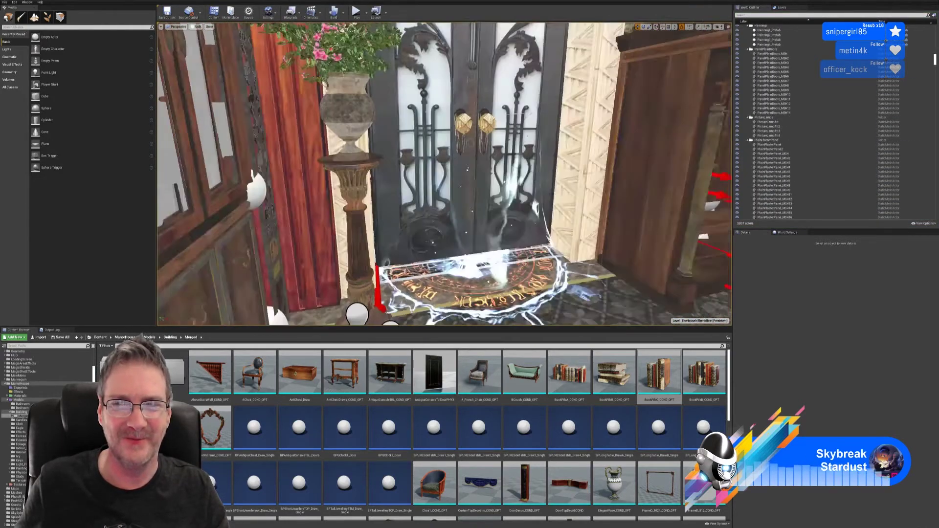
Save all modified levels and assets of the project
right_click_drag(444, 174, 581, 168)
key("w")
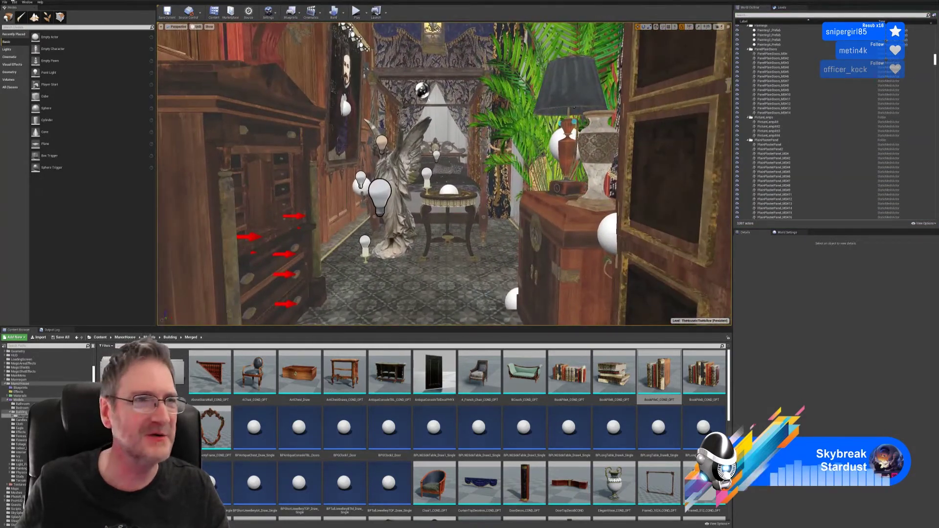
left_click(4, 2)
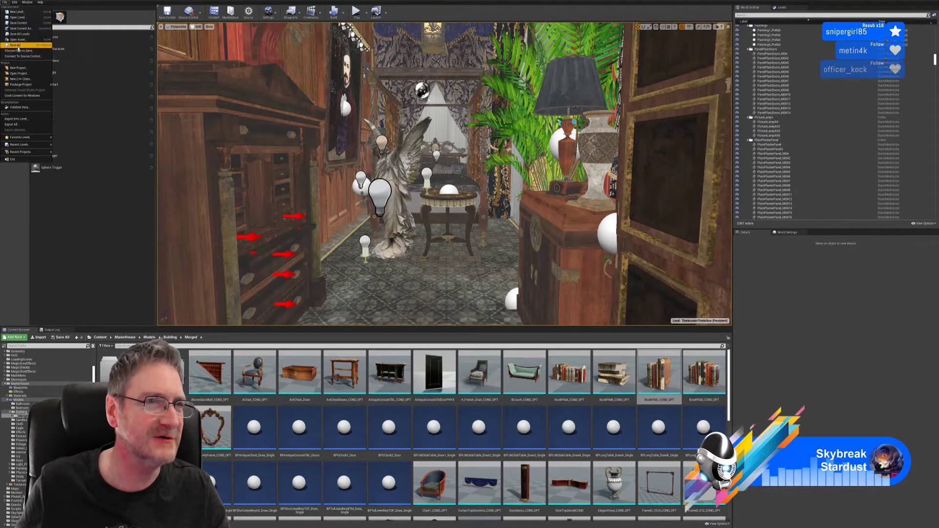
left_click(20, 48)
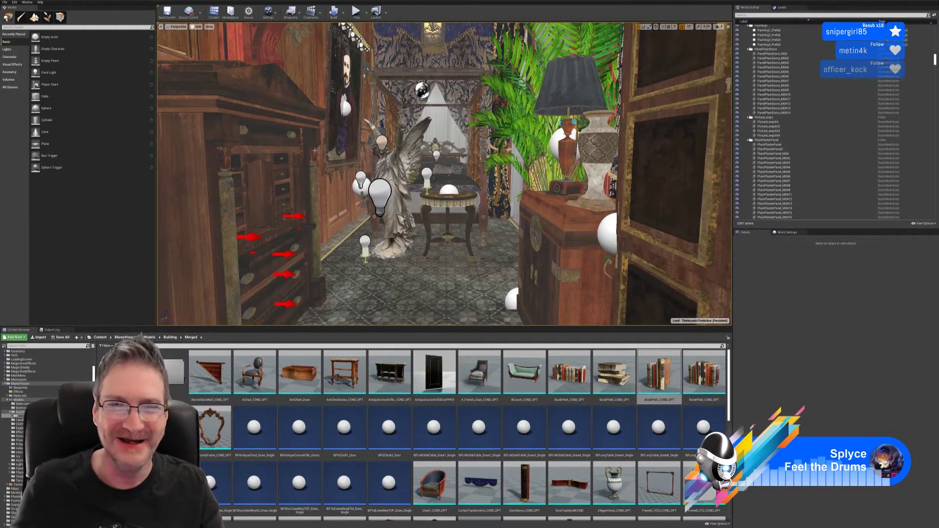
right_click_drag(445, 174, 331, 171)
right_click_drag(492, 268, 597, 264)
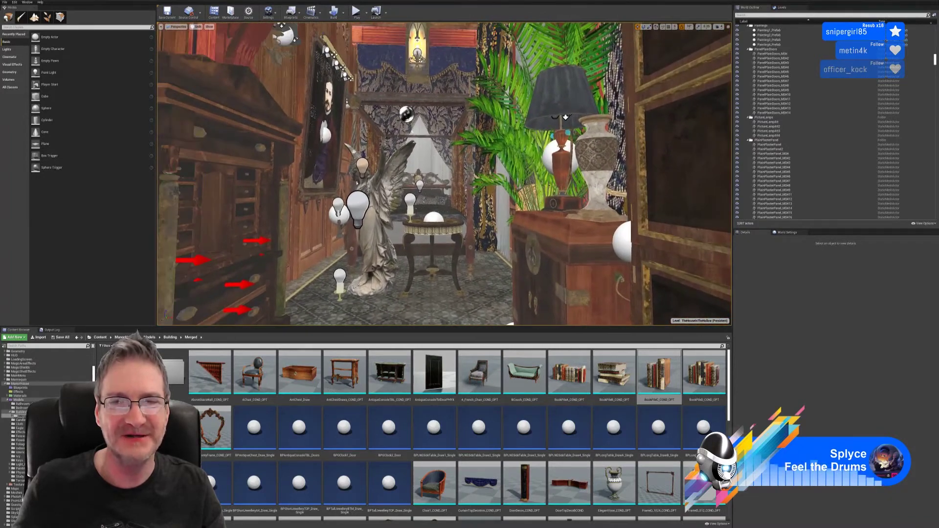
right_click_drag(526, 284, 496, 281)
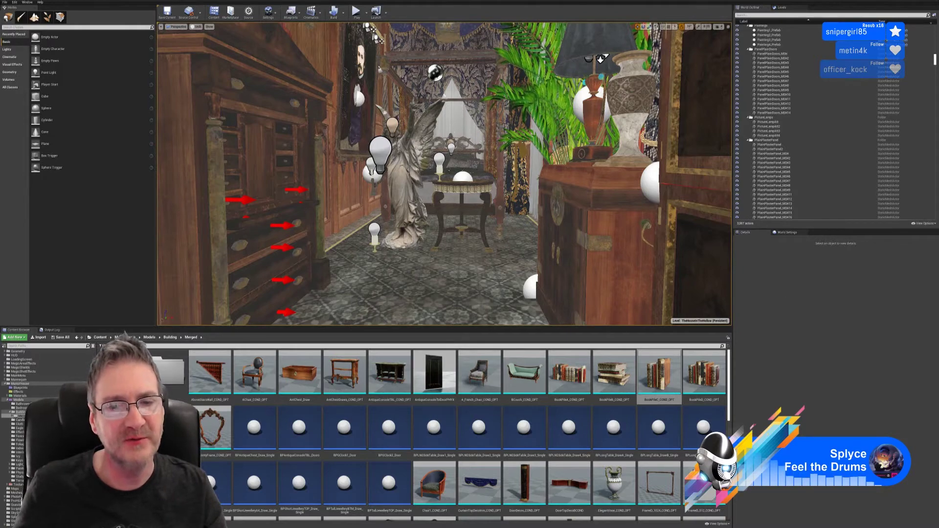
key("w")
right_click_drag(445, 174, 471, 193)
key("w")
key("w")
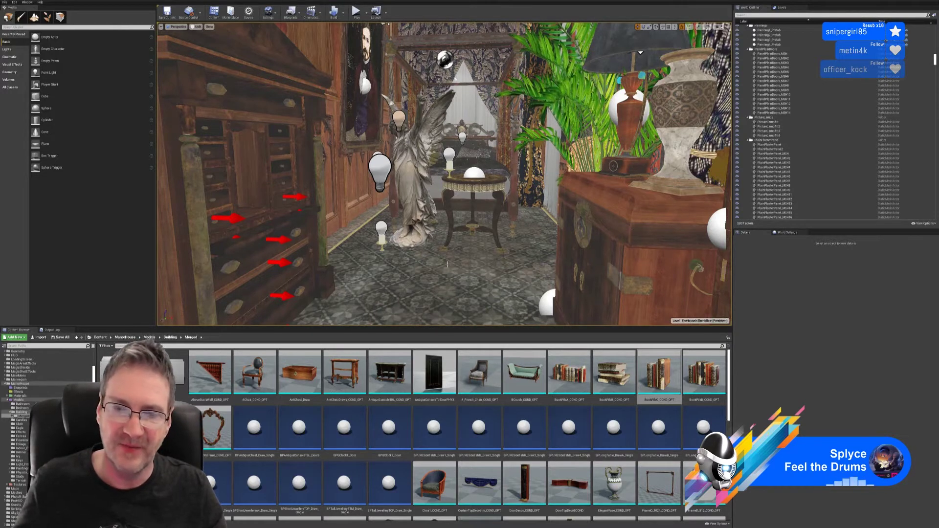
Switch the viewport to lit rendering while facing the row of bookcases
right_click_drag(447, 264, 196, 257)
right_click_drag(411, 270, 651, 294)
right_click_drag(337, 273, 397, 272)
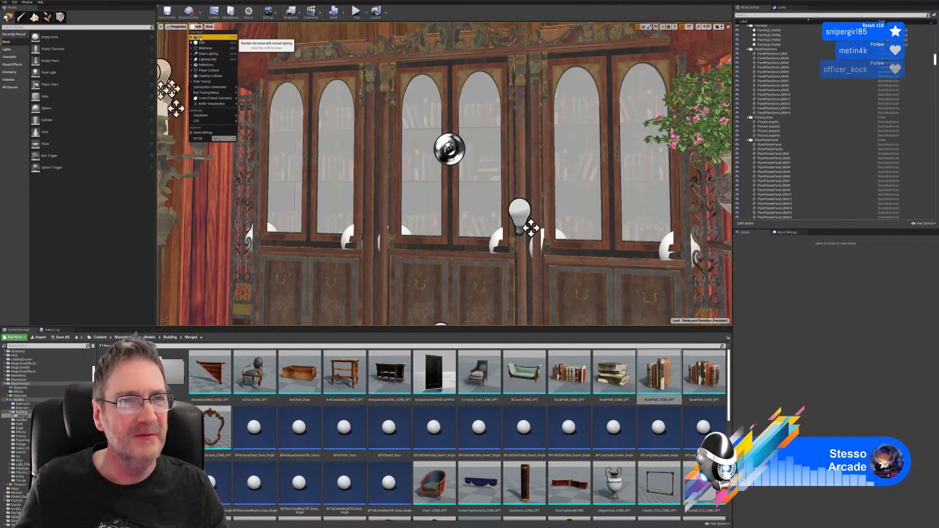
left_click(200, 38)
Examine the angel statue's reflection in the bookcase's glass door up close in the lit viewport
right_click_drag(372, 196, 441, 230)
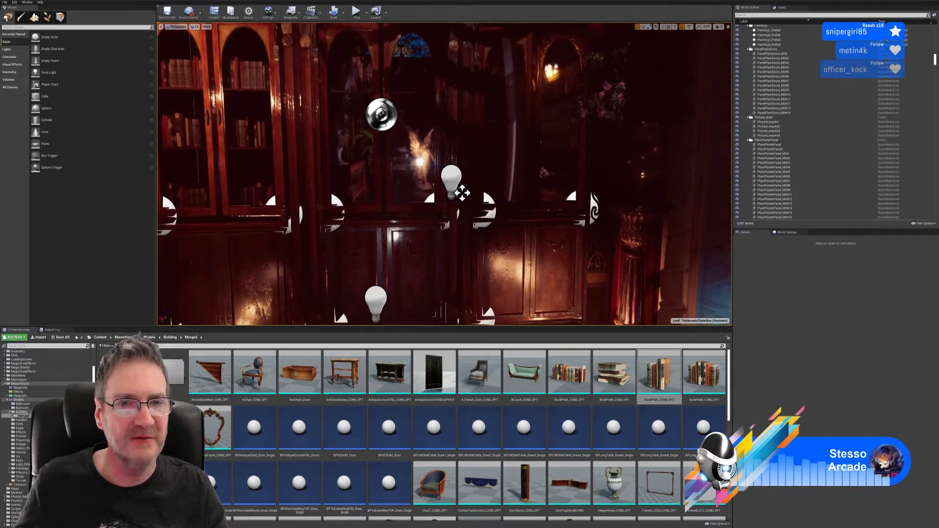
right_click_drag(268, 72, 215, 70)
key("w")
key("g")
key("w")
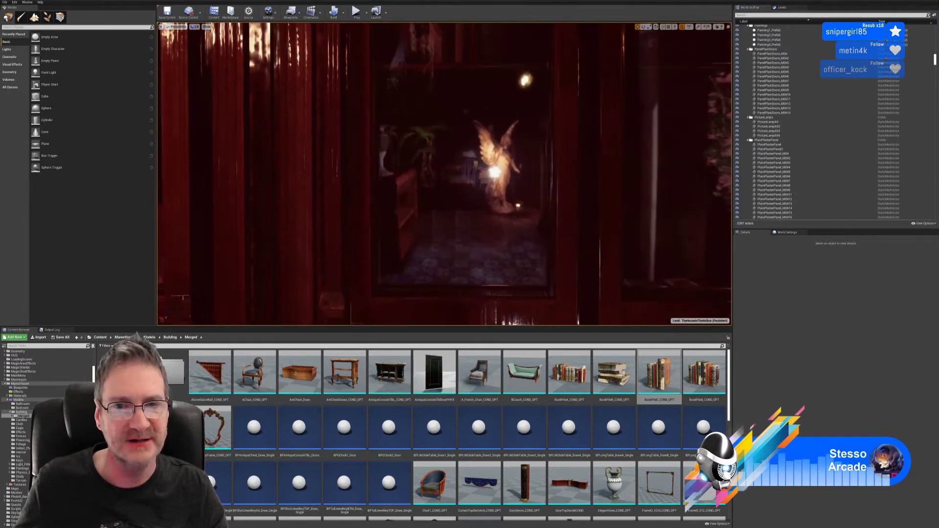
right_click_drag(600, 196, 573, 196)
key("s")
key("w")
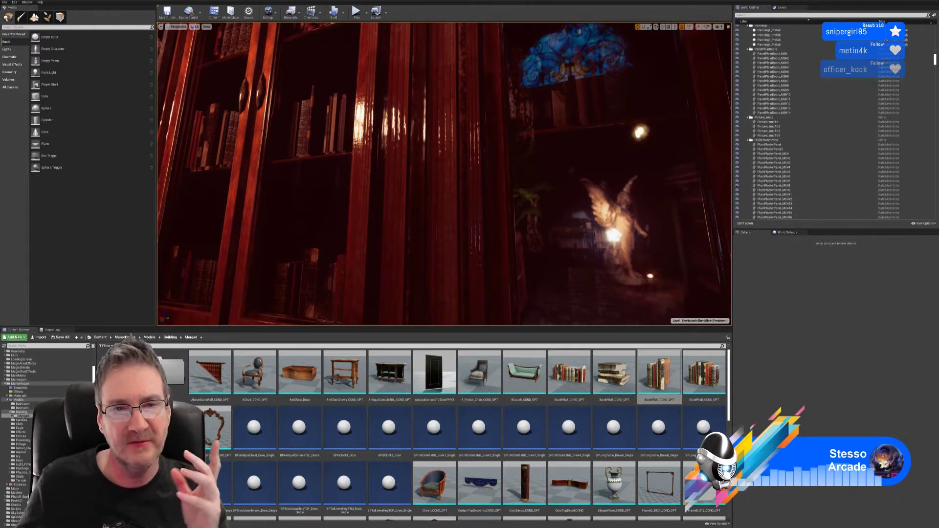
Compare the shelved books with the reflections in the neighbouring glass doors from different distances and viewing angles
right_click_drag(444, 173, 473, 225)
key("s")
key("s")
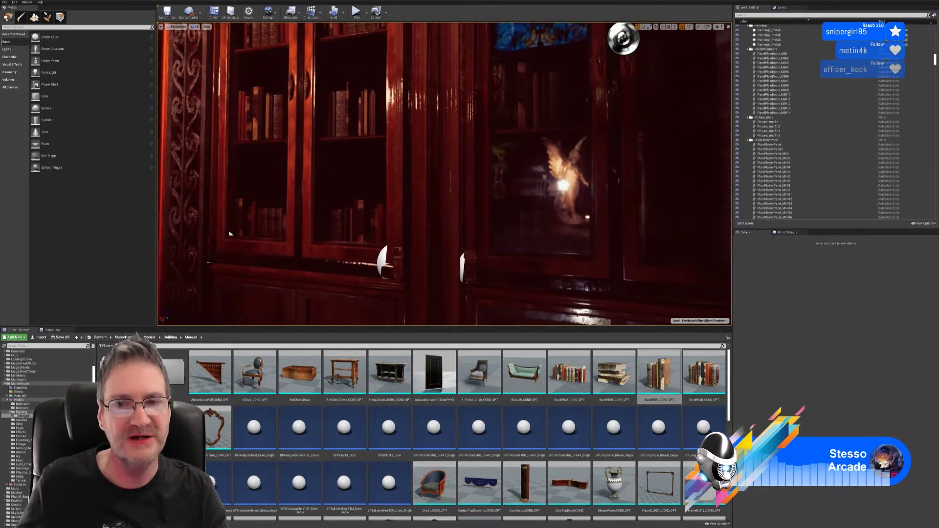
right_click_drag(230, 233, 207, 230)
key("s")
key("w")
key("s")
key("s")
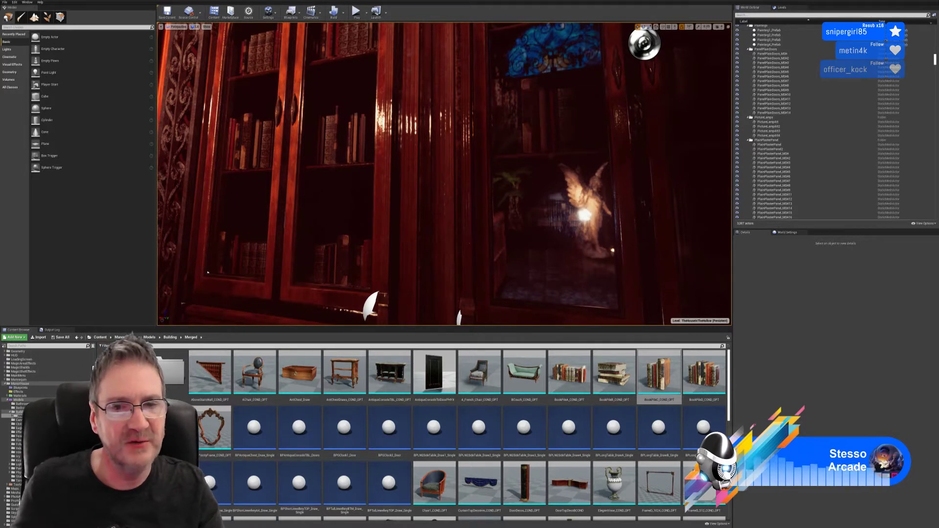
right_click_drag(441, 173, 477, 181)
key("s")
key("s")
key("w")
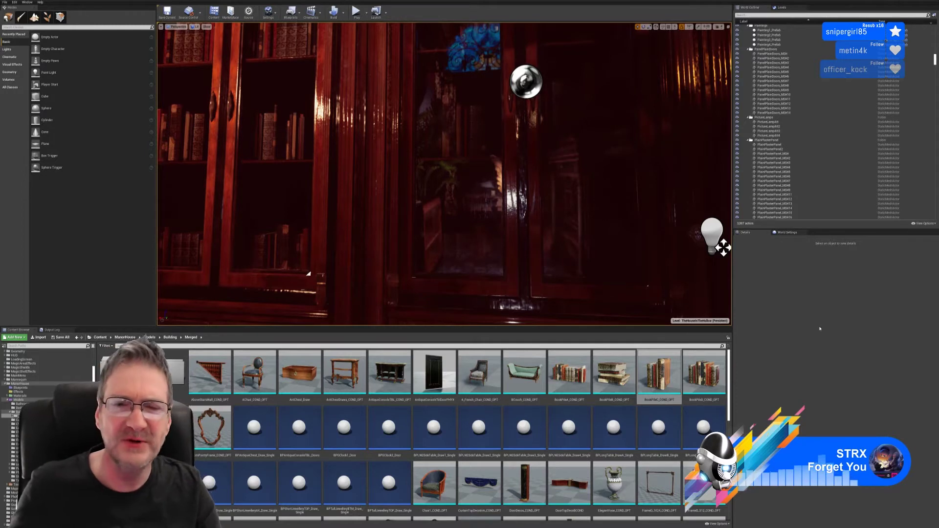
Examine the lighting around the drawer cabinet, the angel statue and the single candle on the floor beside it
right_click_drag(473, 205, 519, 195)
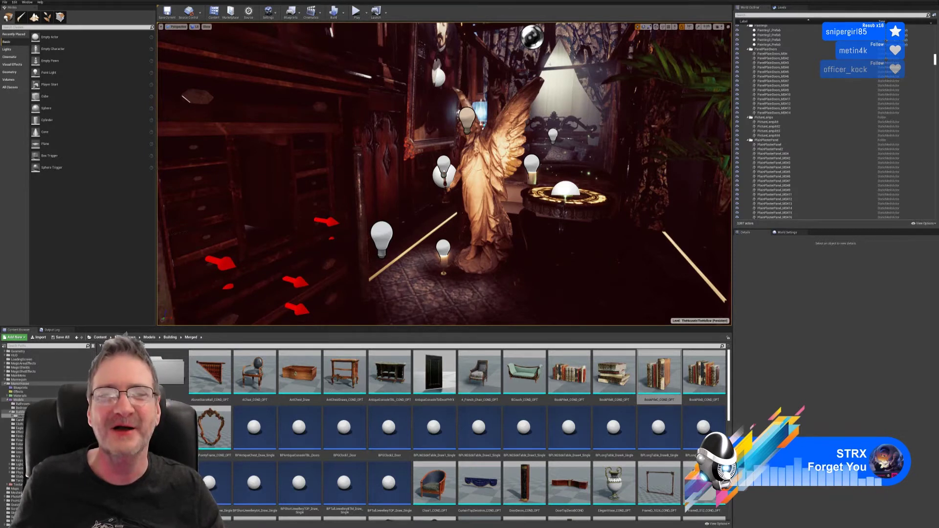
right_click_drag(445, 174, 343, 225)
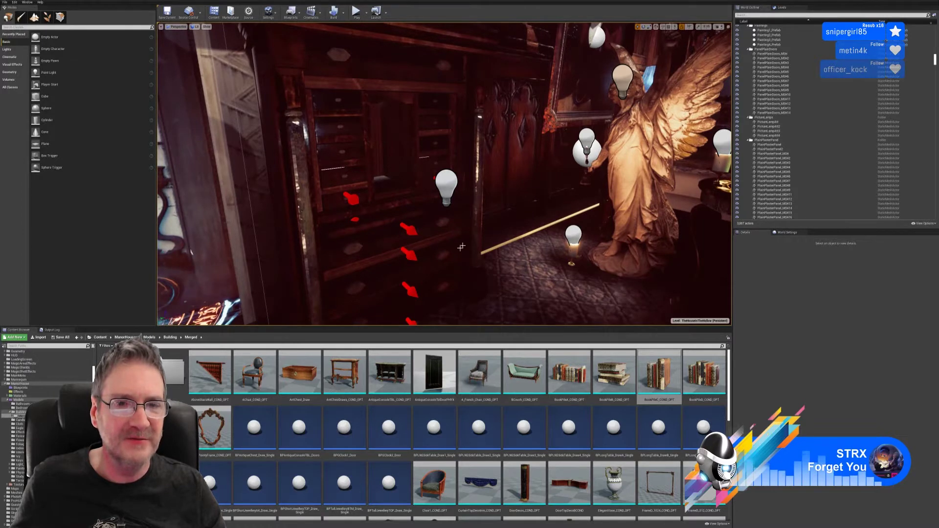
right_click_drag(503, 183, 472, 183)
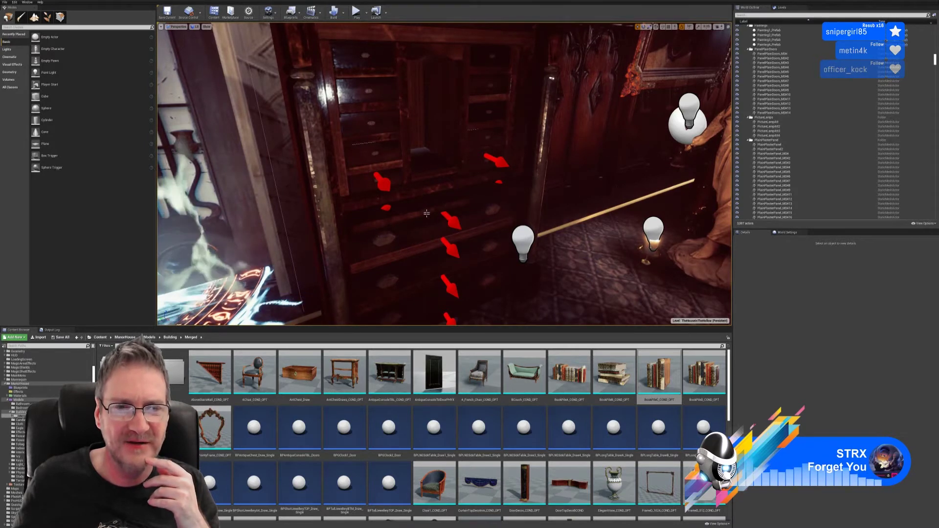
right_click_drag(480, 205, 519, 208)
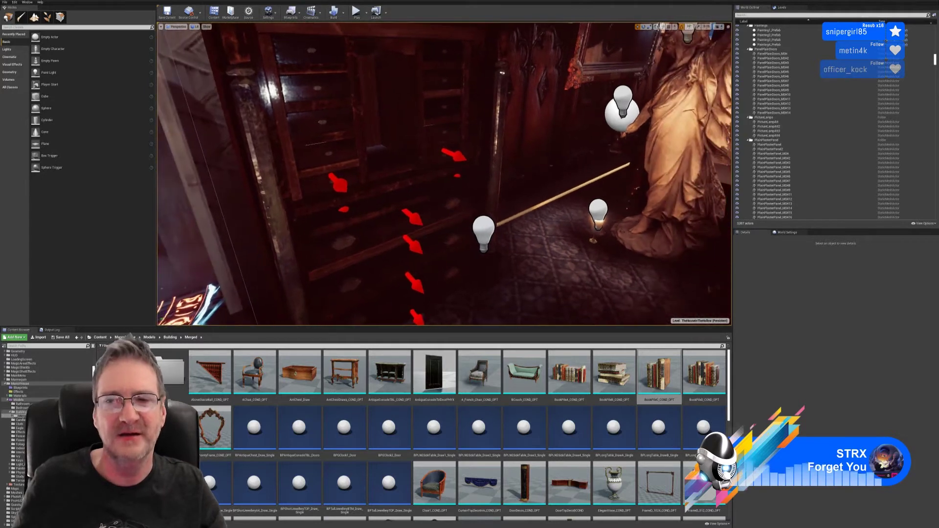
left_click(599, 211)
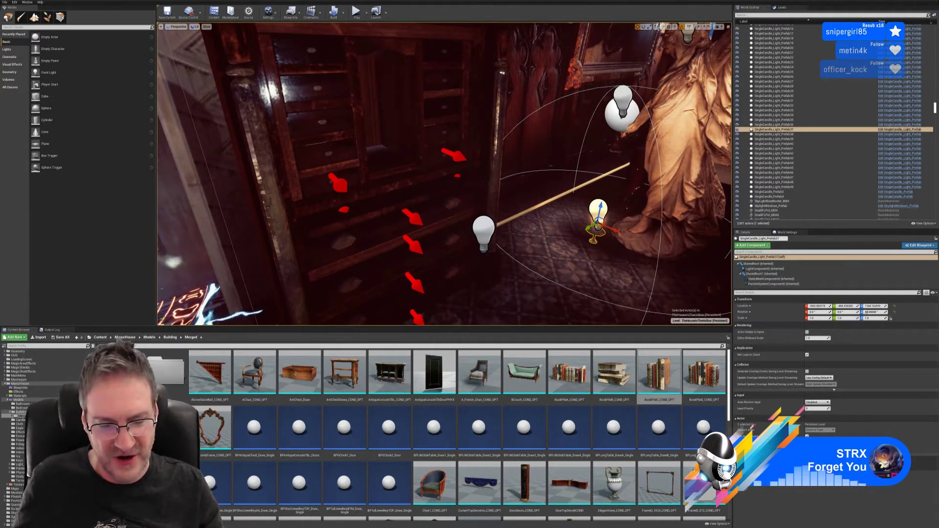
left_click(551, 259)
right_click_drag(551, 260, 661, 216)
right_click_drag(595, 234, 585, 235)
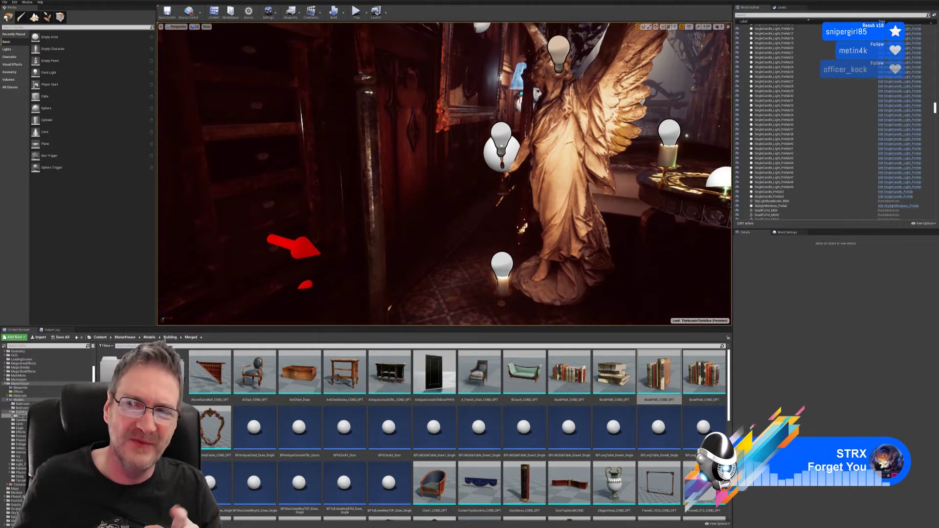
right_click_drag(528, 197, 549, 186)
key("w")
key("w")
key("s")
key("s")
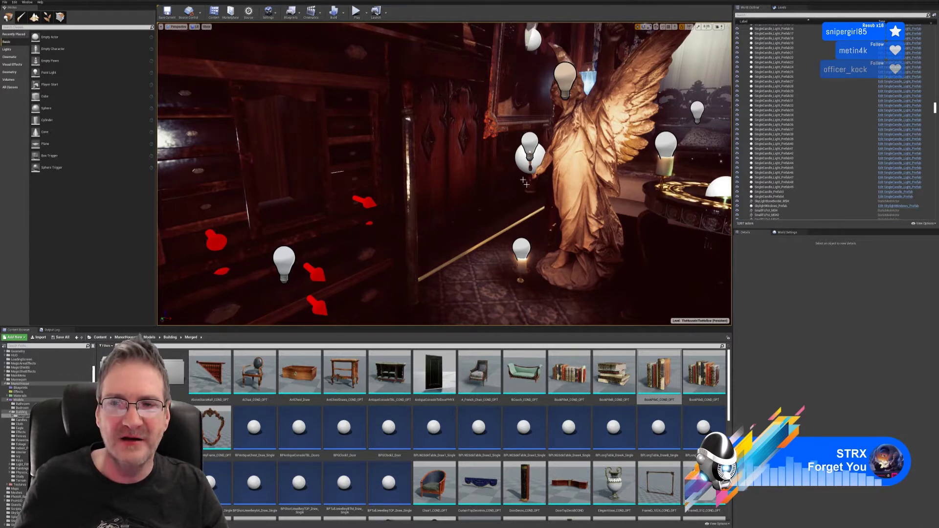
Examine the drawer cabinet, wood panelling and angel statue in game view with the editor icons hidden
right_click_drag(507, 211, 537, 210)
key("w")
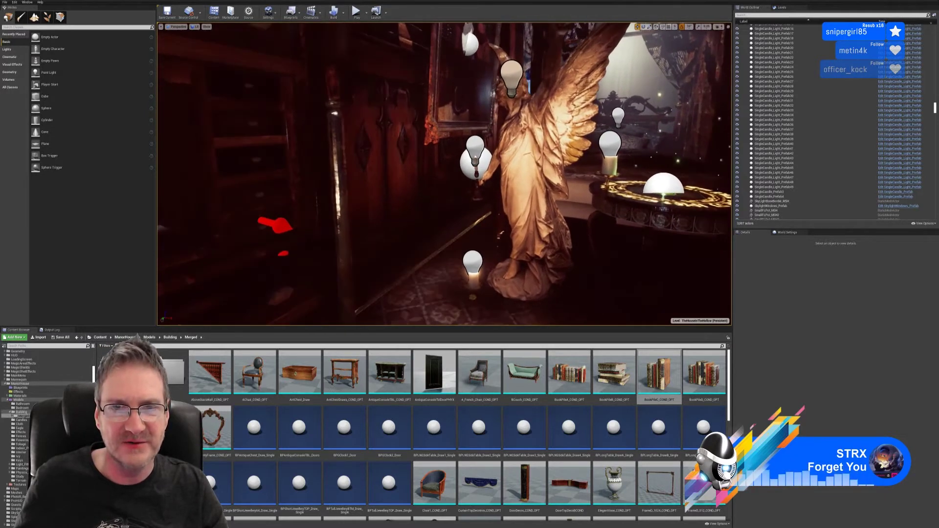
key("g")
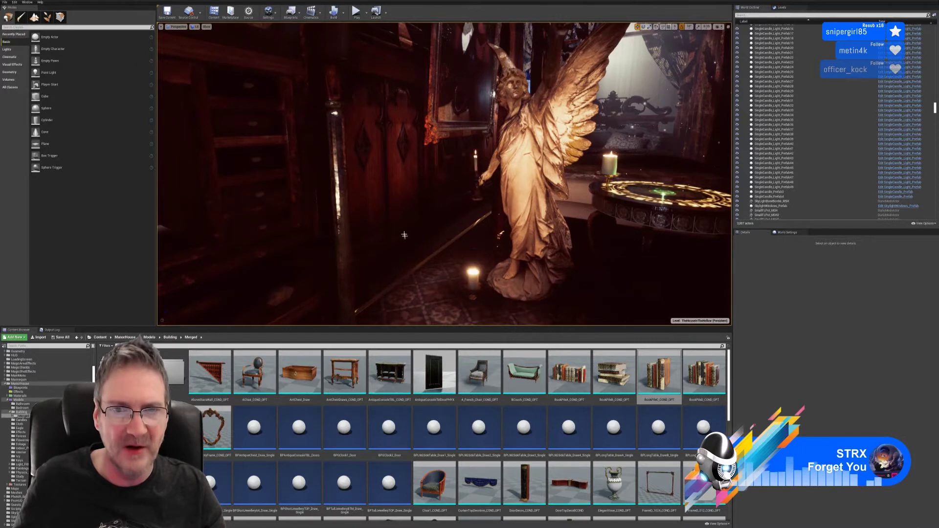
right_click_drag(479, 230, 468, 216)
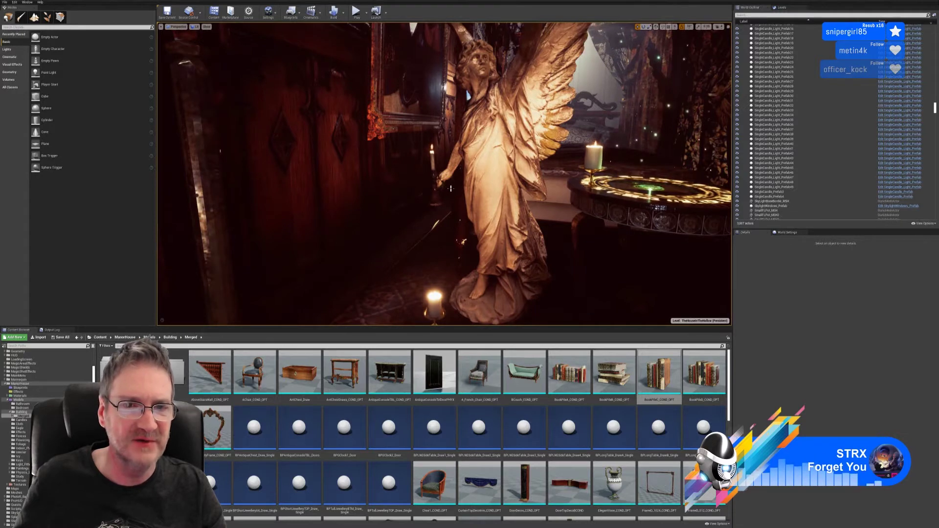
mouse_move(467, 216)
right_mouse_down()
mouse_move(455, 227)
mouse_move(443, 221)
mouse_move(471, 212)
right_mouse_up()
right_click_drag(289, 200, 290, 201)
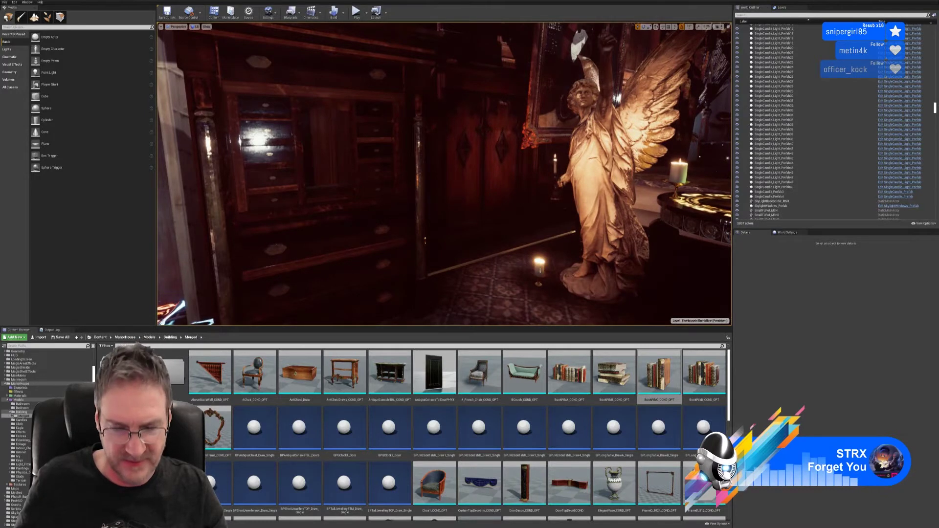
Duplicate the single candle on the floor beside the angel statue and move the copy up towards the drawer cabinet
key("g")
left_click(540, 259)
right_click(540, 267)
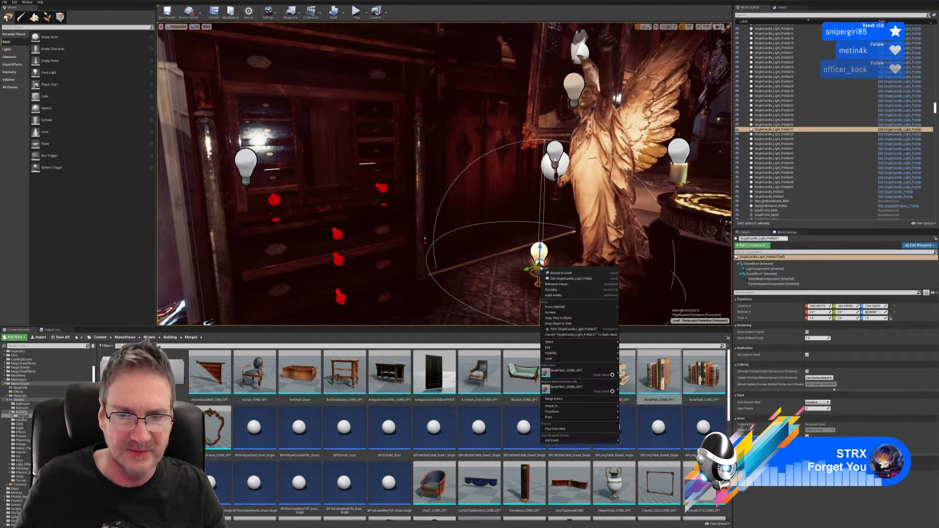
mouse_move(562, 348)
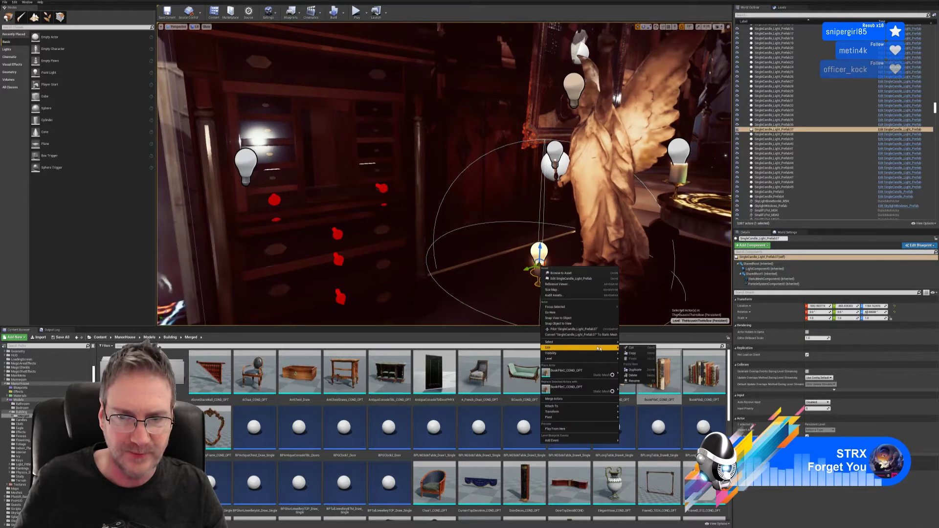
left_click(635, 370)
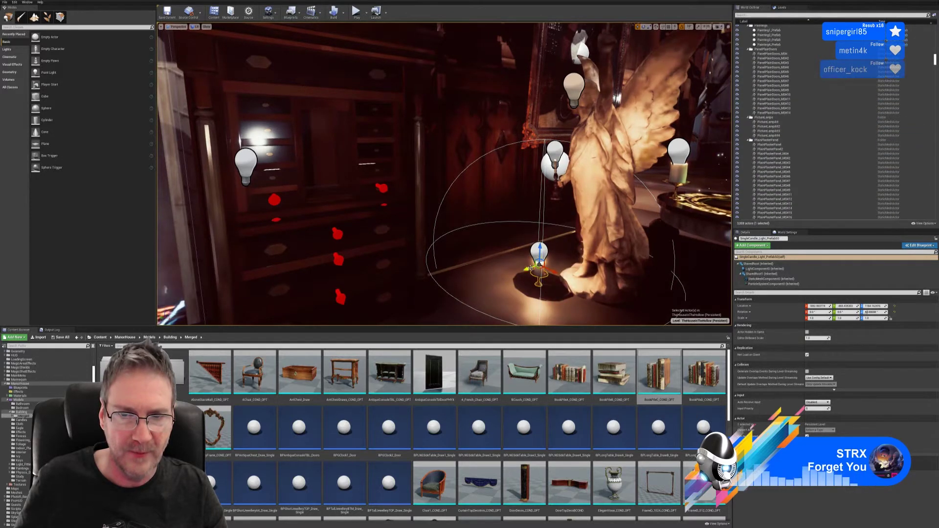
left_click_drag(528, 268, 367, 154)
Move the candle copy in front of the drawer cabinet's central niche and adjust its height towards the ledge
right_click_drag(398, 214, 394, 191)
key("w")
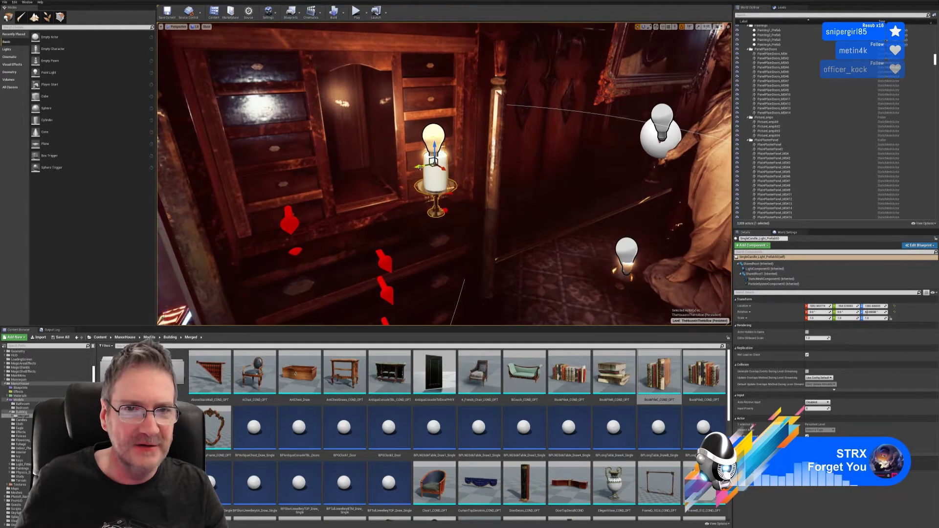
left_click_drag(419, 166, 362, 157)
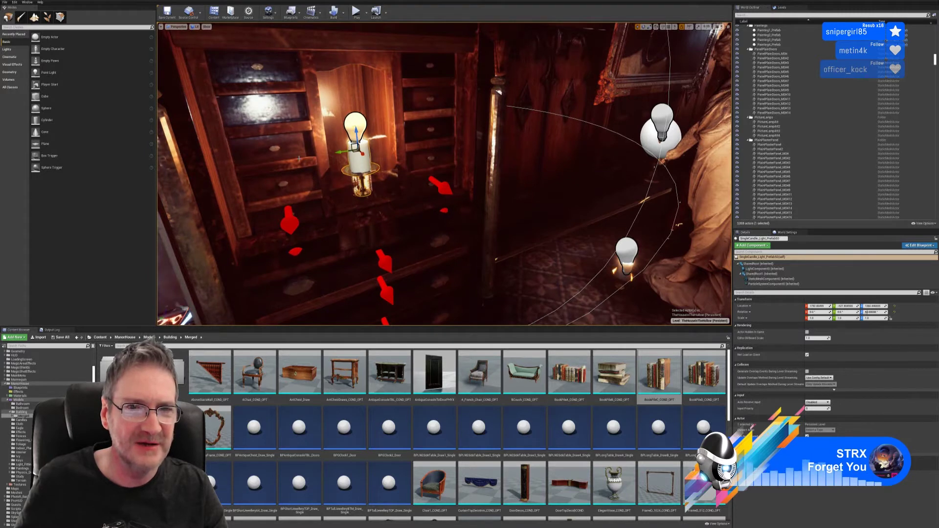
right_click_drag(362, 157, 324, 208)
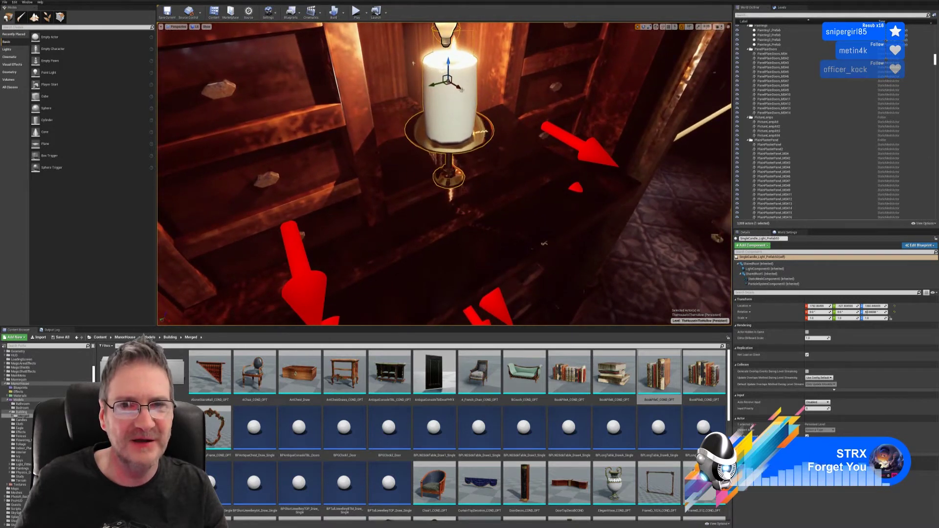
left_click_drag(458, 87, 437, 74)
right_click_drag(497, 157, 528, 144)
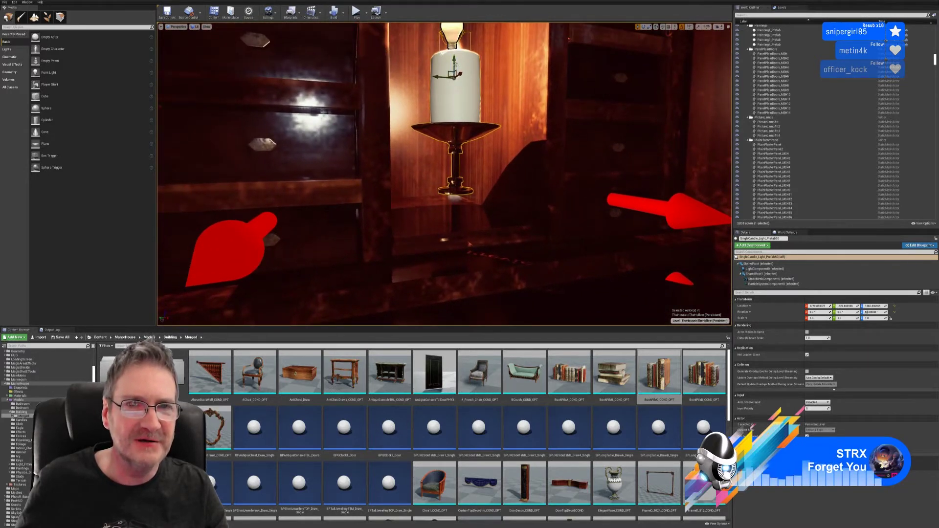
left_click_drag(455, 64, 473, 133)
Push the candle back into the drawer cabinet's central niche, centre it between the side walls and deselect it
right_click_drag(518, 197, 472, 252)
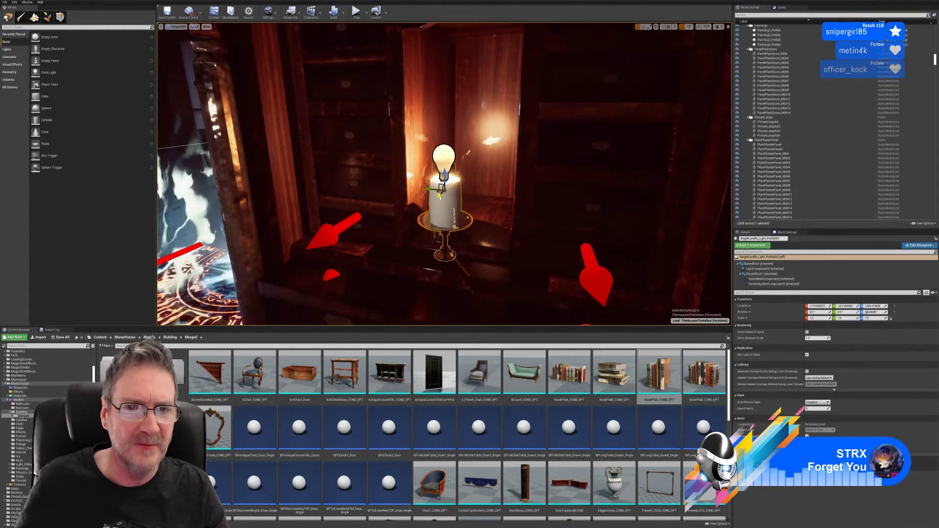
left_click_drag(440, 198, 458, 179)
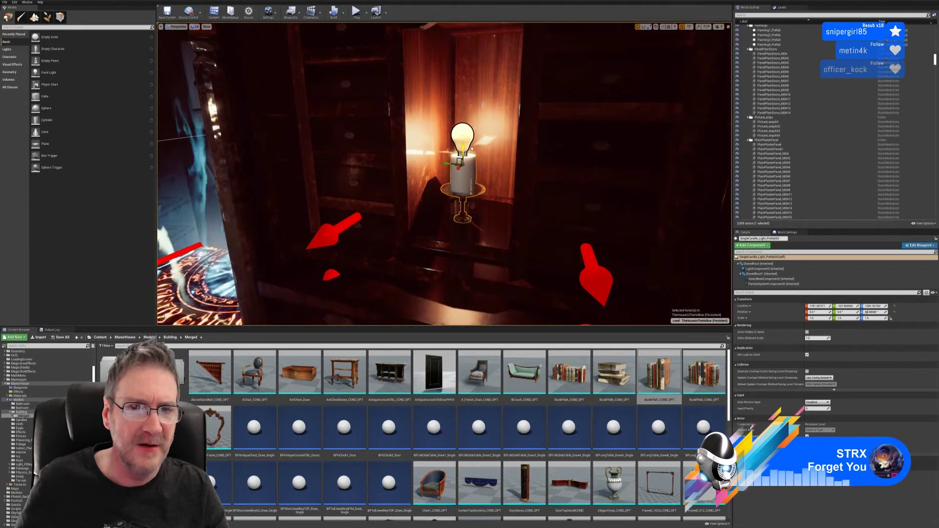
right_click_drag(458, 178, 438, 170)
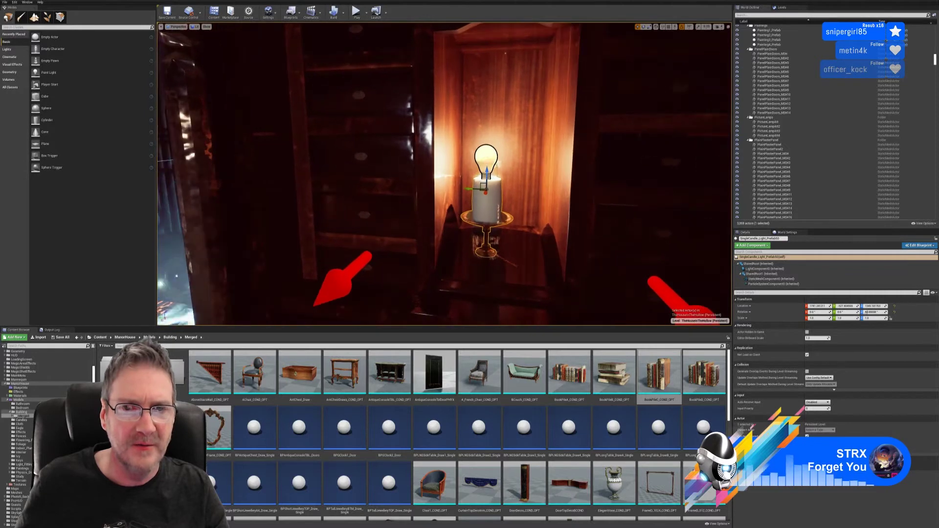
left_click_drag(470, 189, 480, 189)
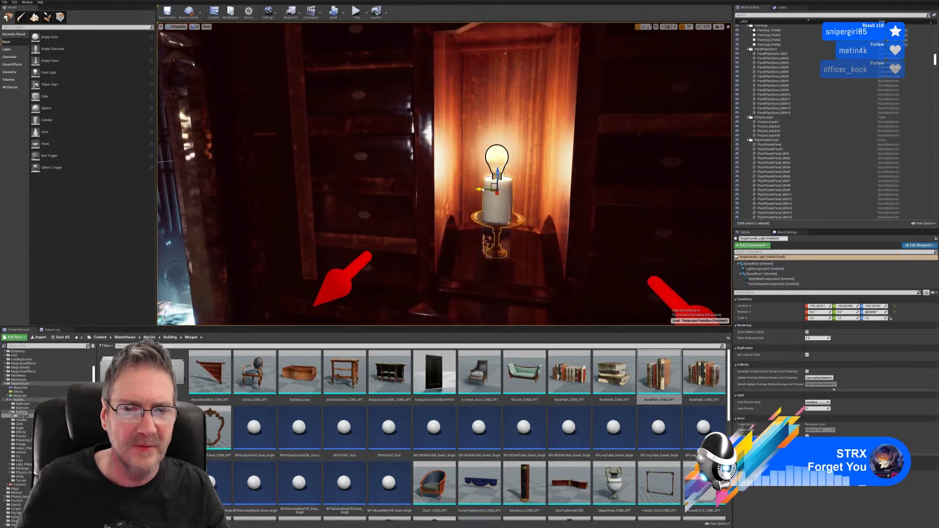
right_click_drag(481, 206, 519, 248)
key("Escape")
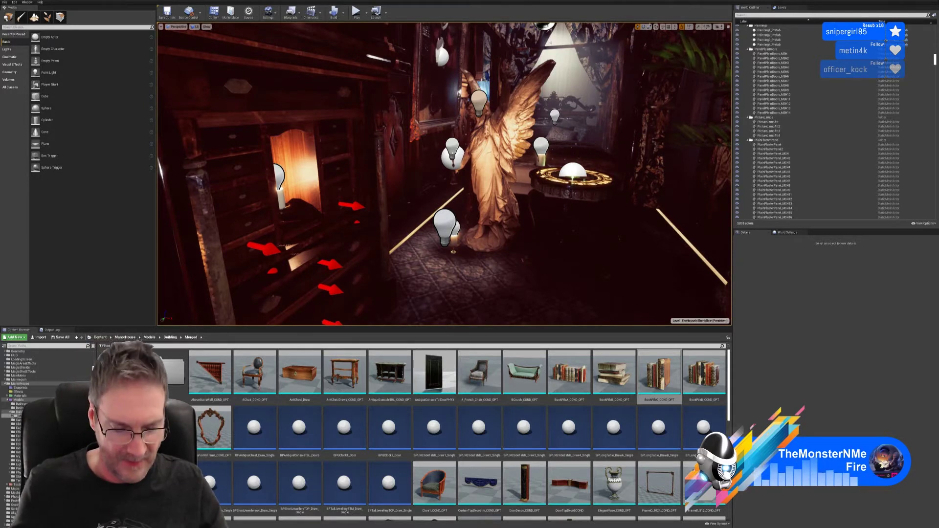
right_click_drag(468, 273, 490, 332)
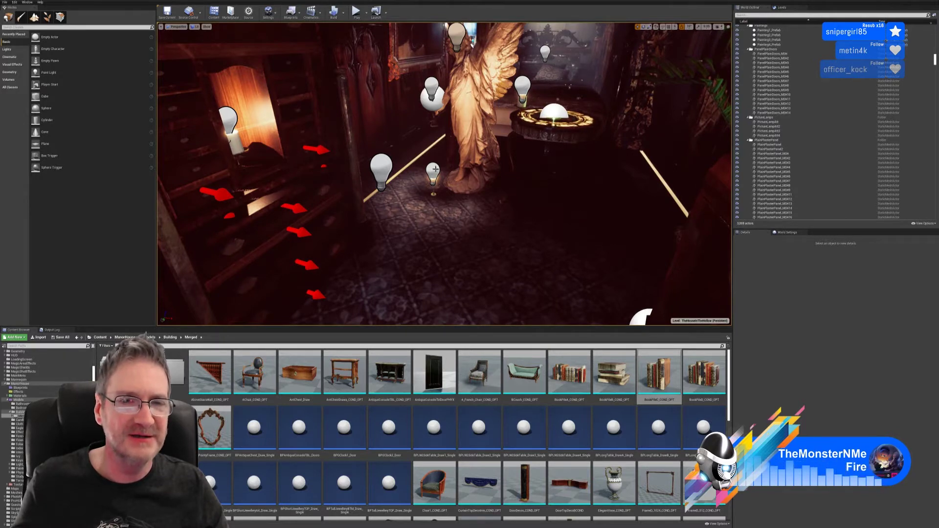
right_click(228, 116)
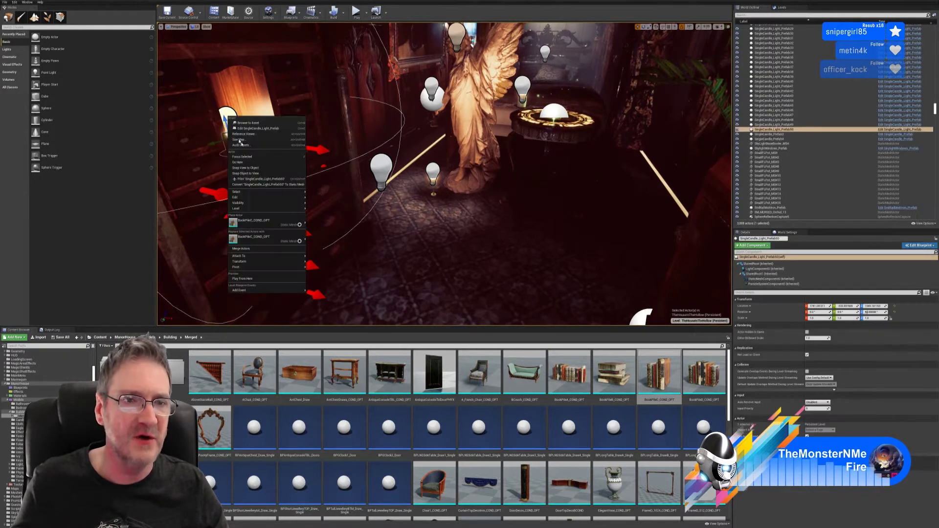
mouse_move(289, 197)
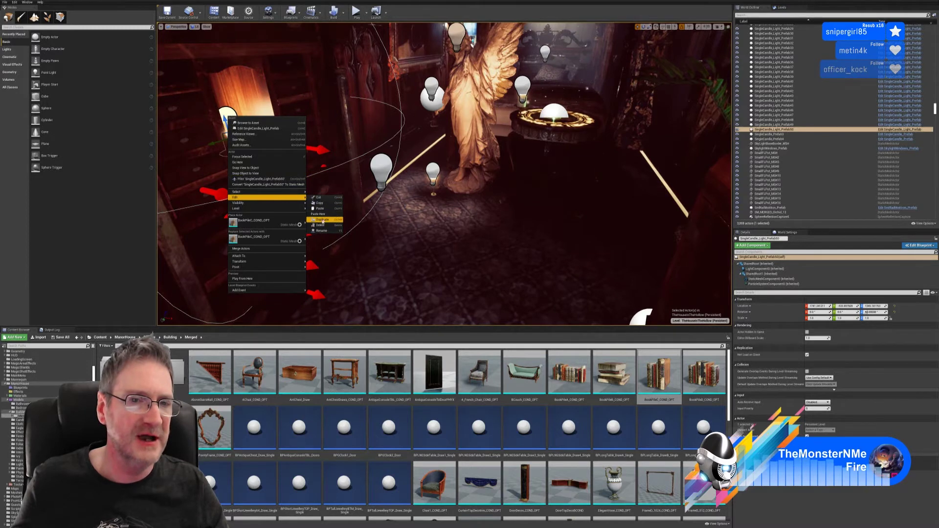
mouse_move(266, 208)
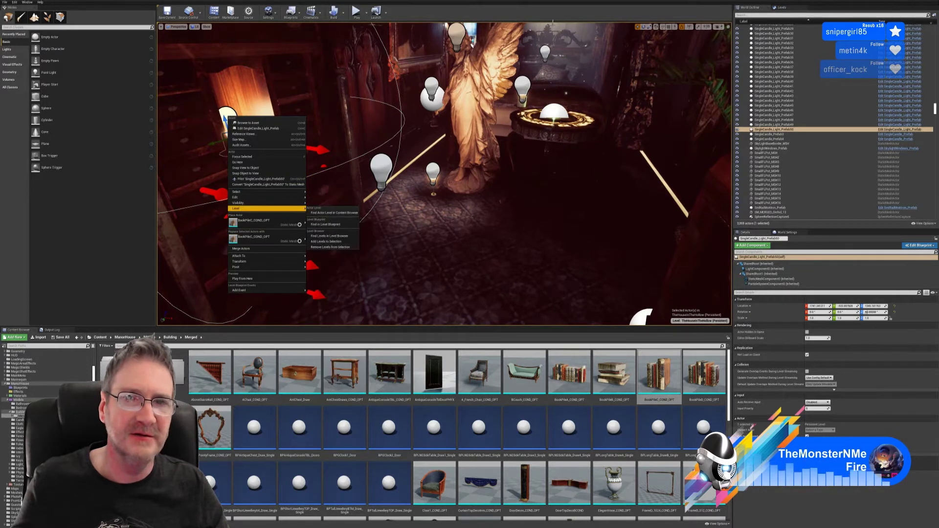
left_click(553, 16)
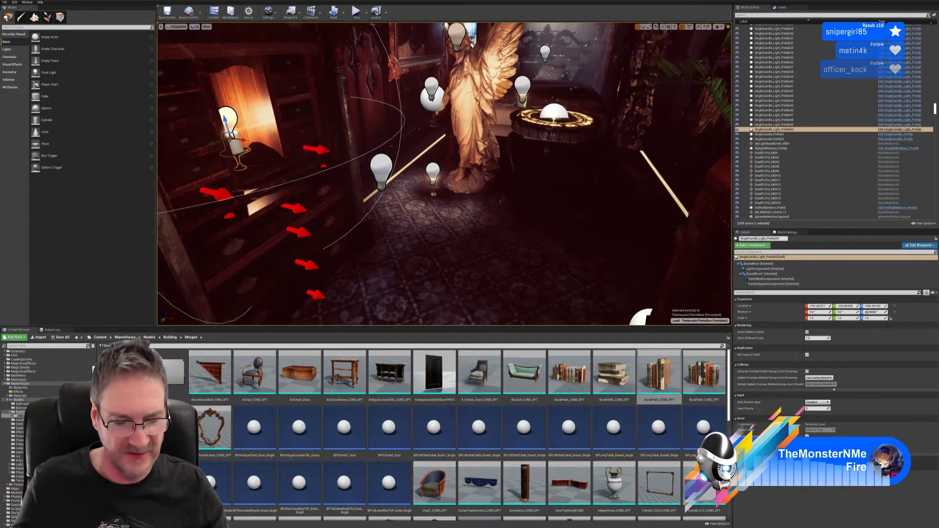
key("Escape")
Enable physics simulation on the glowing Gothic lantern hanging in front of the blue curtains
mouse_move(439, 259)
right_mouse_down()
mouse_move(414, 211)
mouse_move(433, 252)
right_mouse_up()
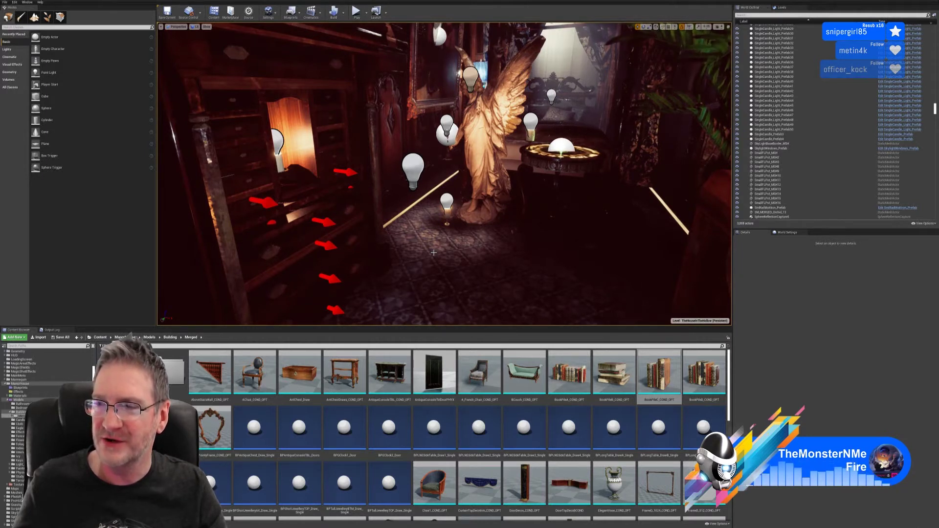
right_click_drag(418, 297, 431, 255)
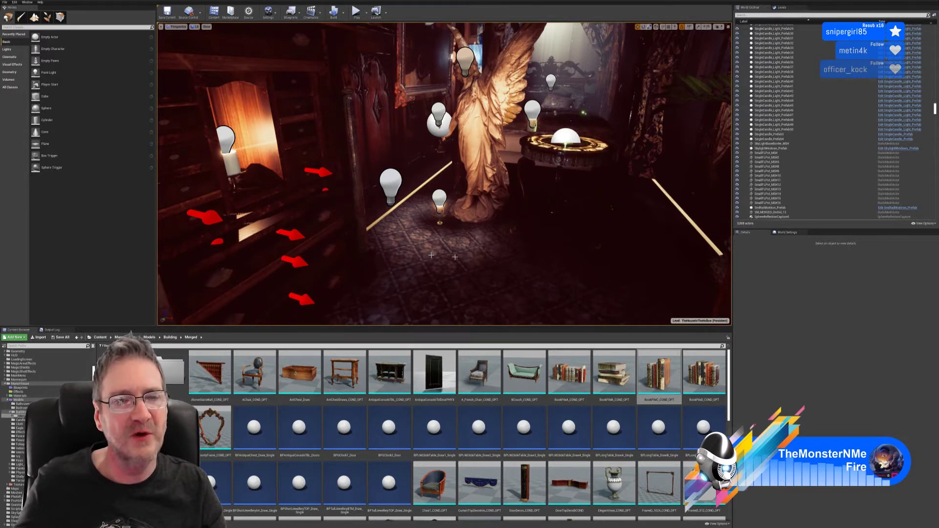
left_click_drag(444, 173, 422, 188)
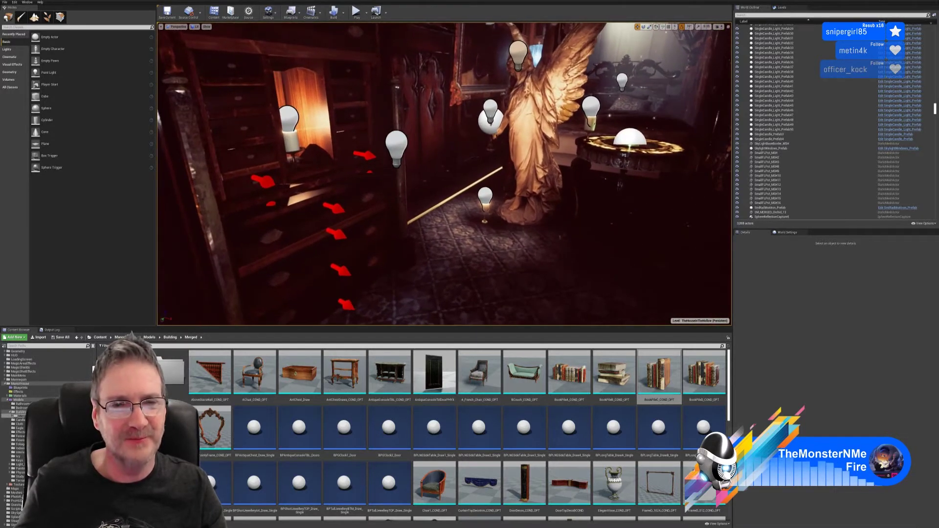
right_click_drag(411, 198, 394, 143)
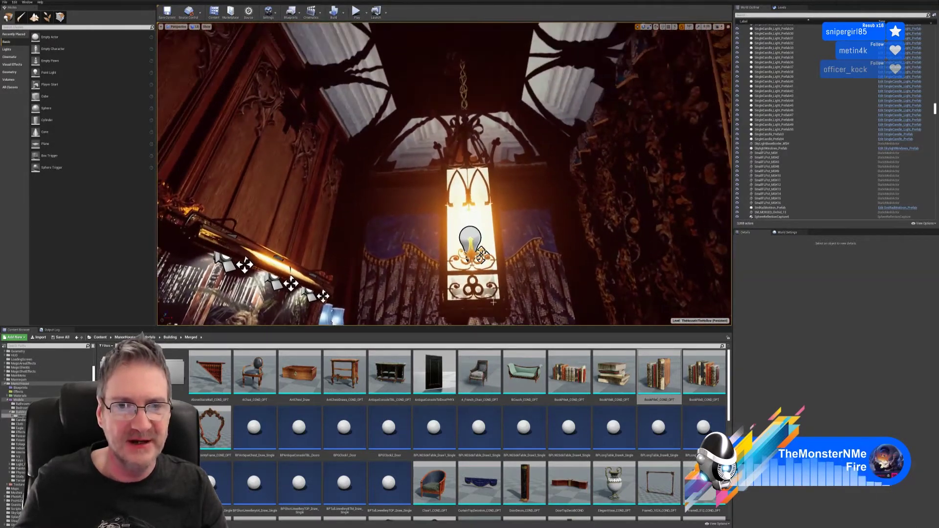
left_click(496, 219)
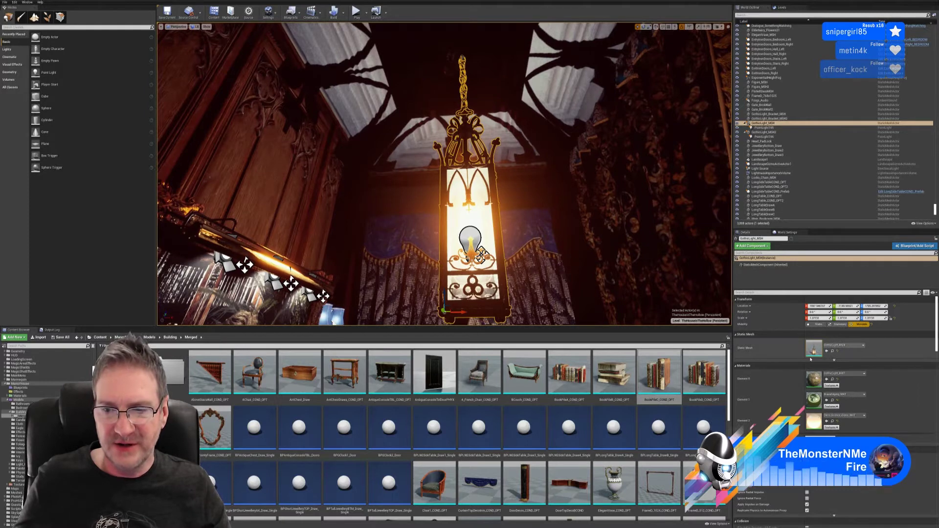
scroll(801, 384, "down", 5)
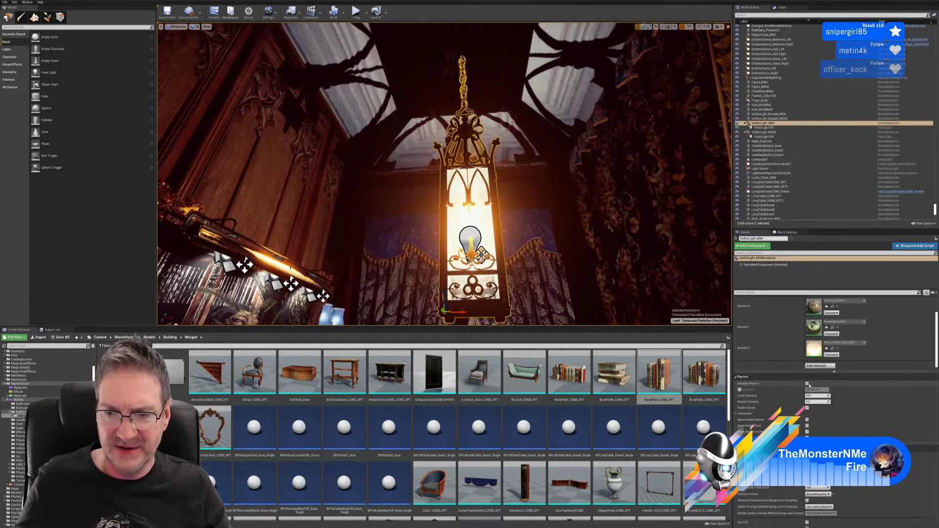
left_click(807, 384)
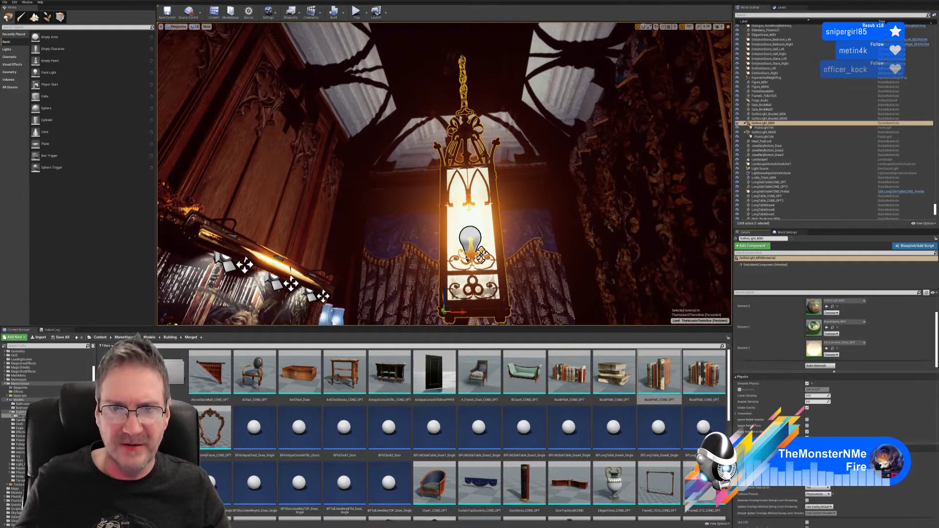
Switch the viewport to unlit rendering while facing the ceiling above the hanging lantern
right_click_drag(443, 173, 339, 138)
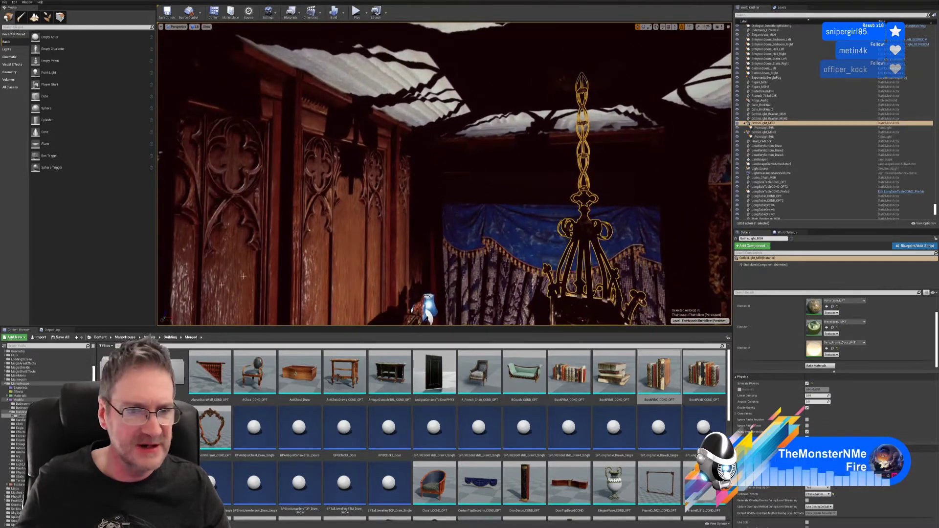
left_click(195, 27)
left_click(211, 46)
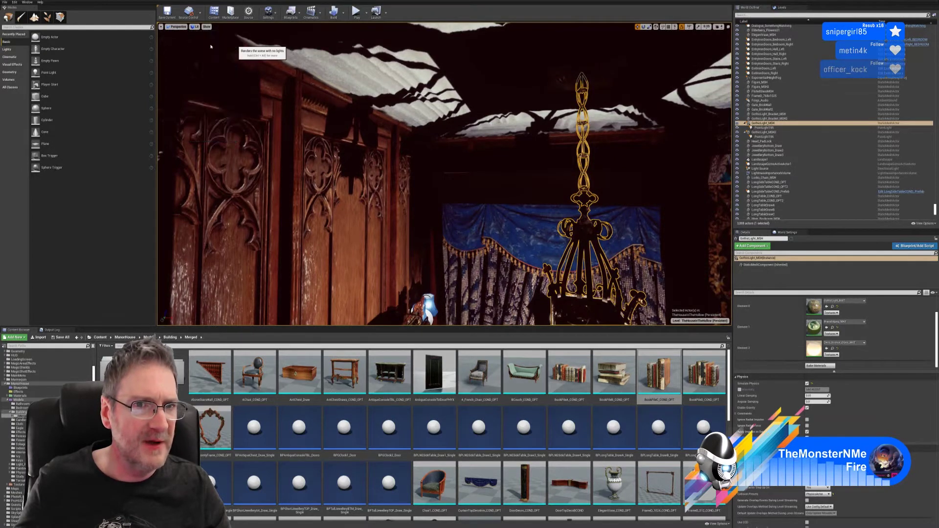
Duplicate the existing physics constraint together with its white anchor sphere above the ceiling ring of the other hanging light
right_click_drag(210, 46, 286, 110)
key("e")
key("q")
key("w")
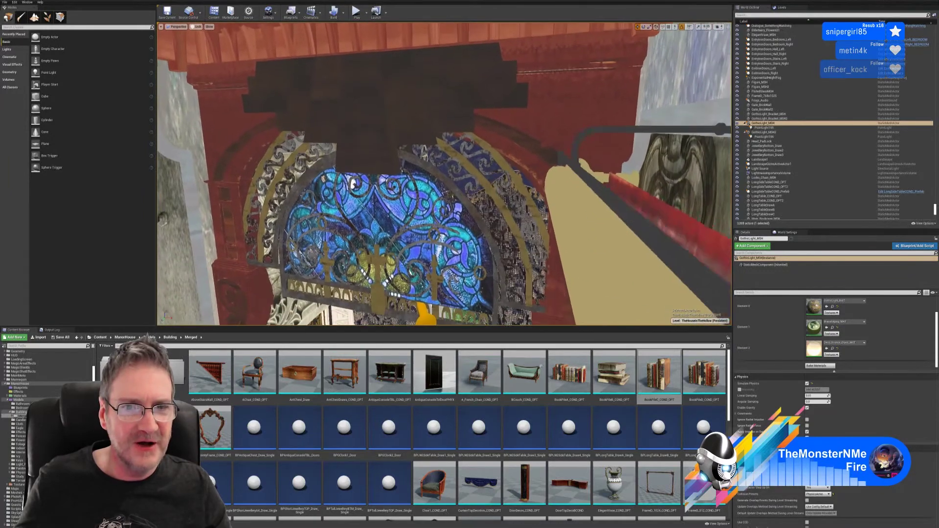
mouse_move(424, 151)
right_mouse_down()
mouse_move(433, 147)
mouse_move(424, 151)
right_mouse_up()
key("w")
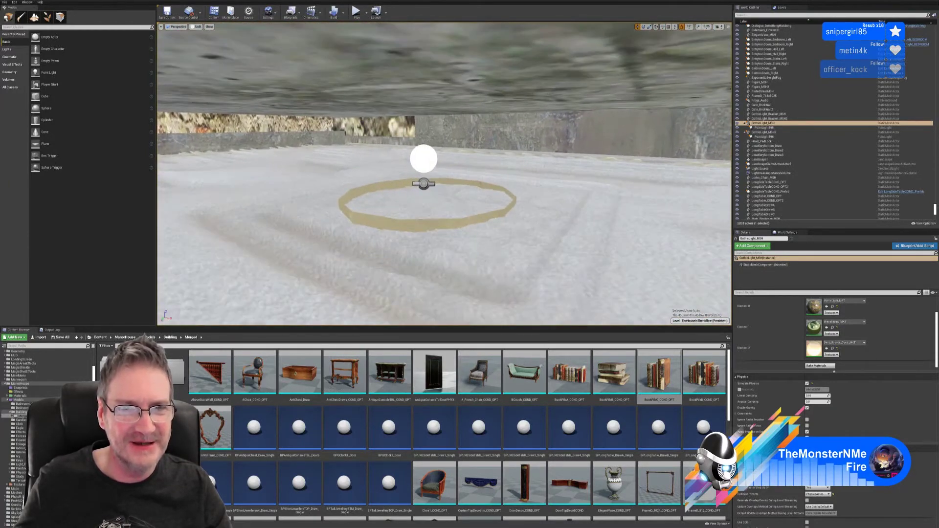
left_click(430, 171)
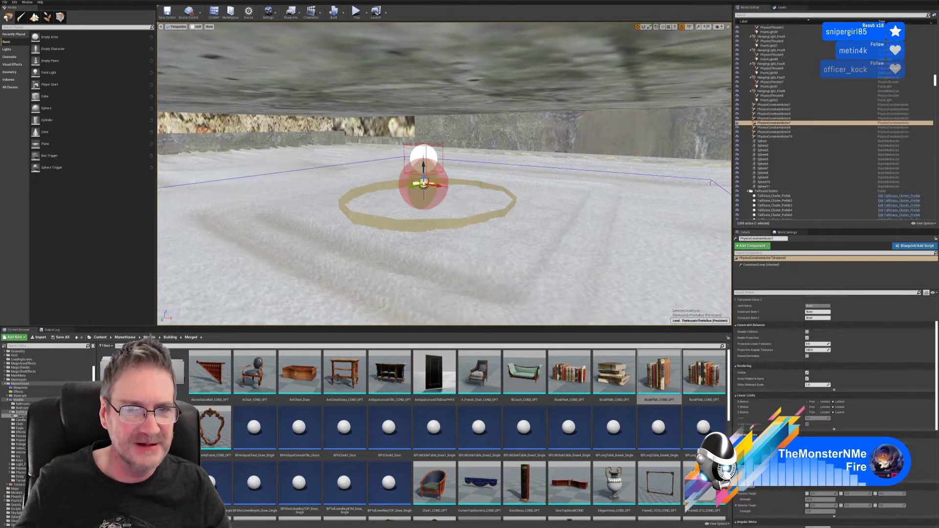
left_click(420, 155, "ctrl")
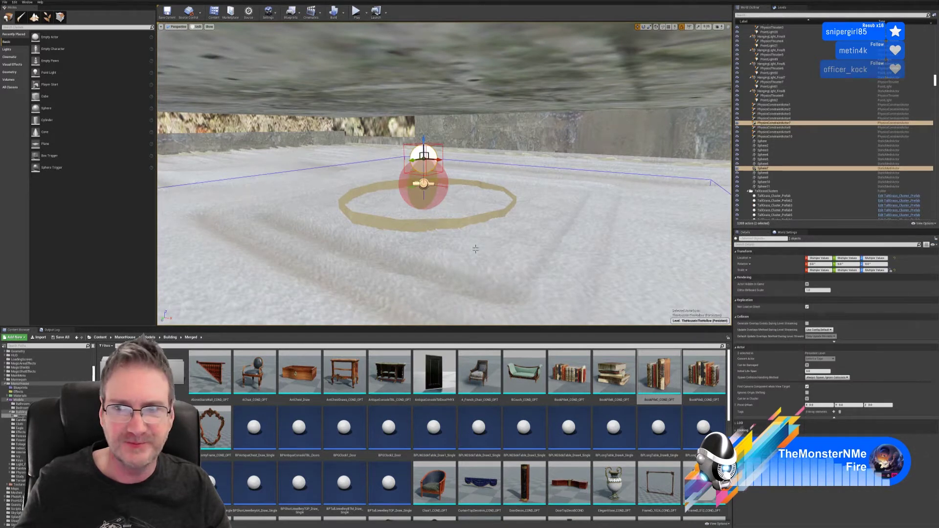
mouse_move(424, 161)
right_mouse_down()
mouse_move(435, 176)
mouse_move(431, 206)
mouse_move(423, 162)
right_mouse_up()
key("q")
key("f")
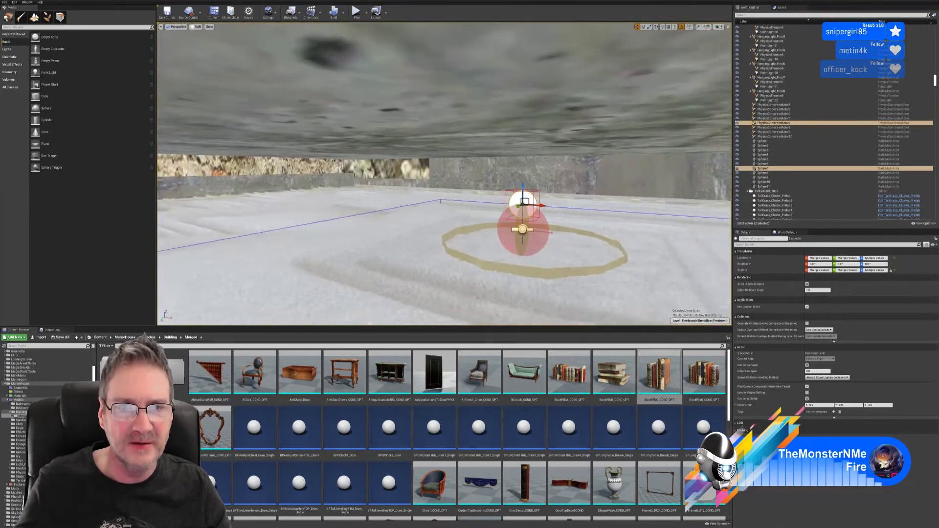
right_click_drag(381, 206, 449, 225)
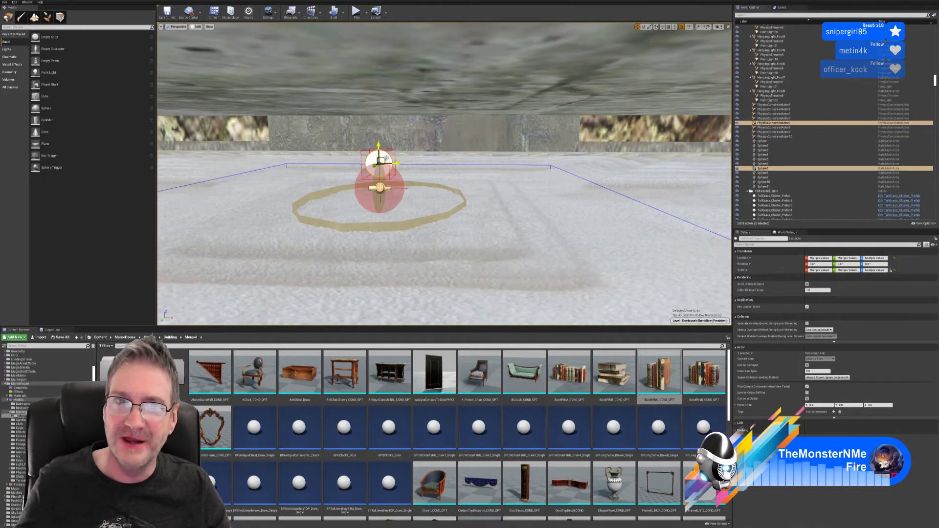
right_click(386, 160)
mouse_move(411, 234)
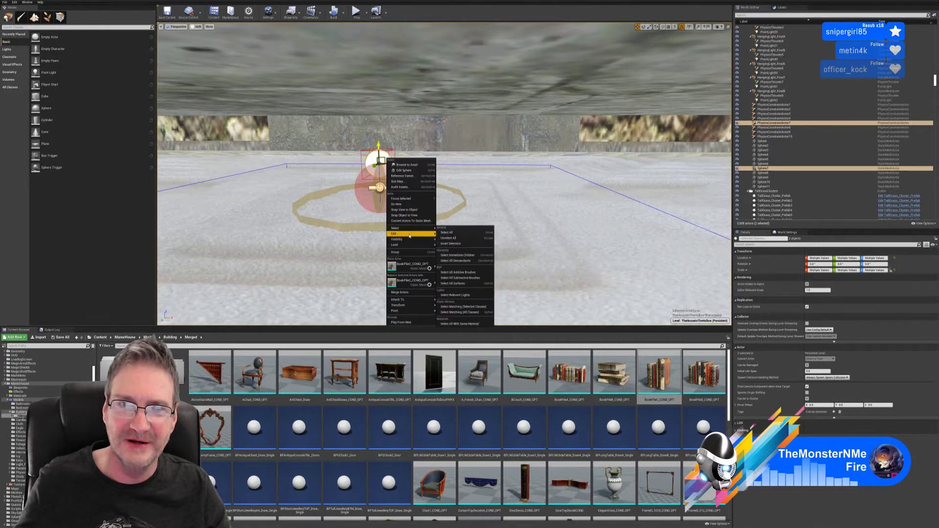
left_click(449, 250)
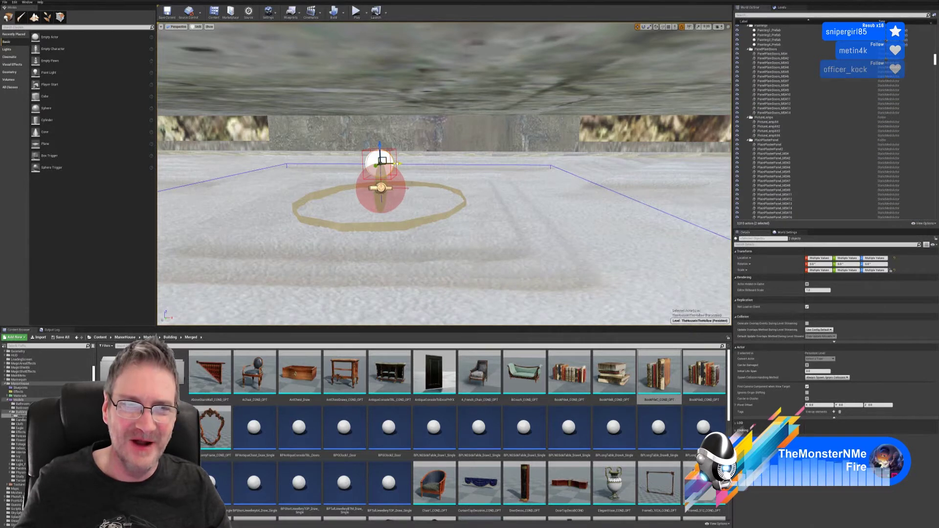
Move the duplicated constraint and sphere away from the original ring across the ceiling towards the Gothic lantern
left_click_drag(396, 164, 726, 178)
key("f")
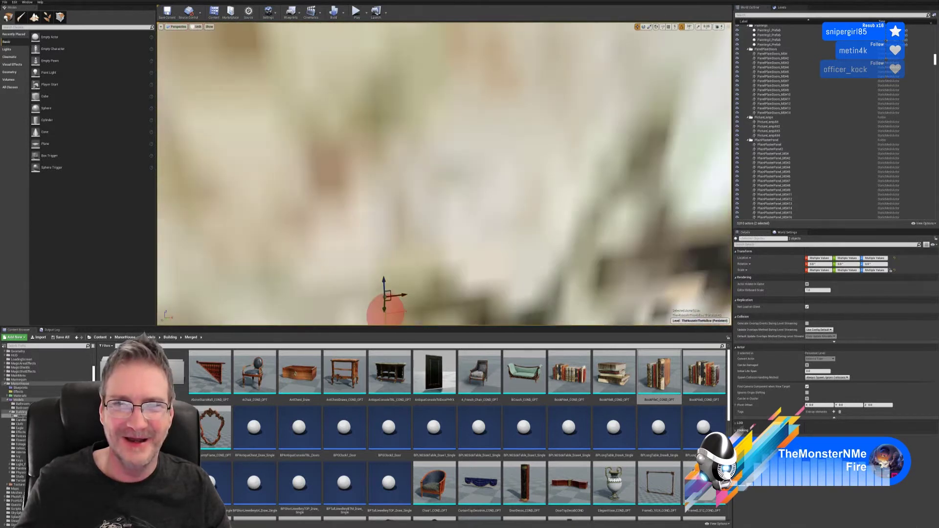
right_click_drag(444, 173, 427, 189)
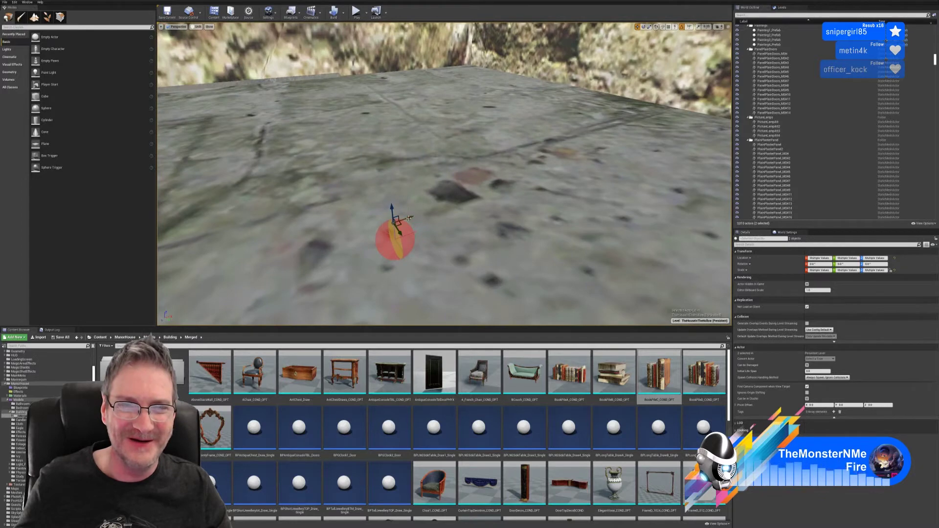
left_click_drag(409, 218, 652, 149)
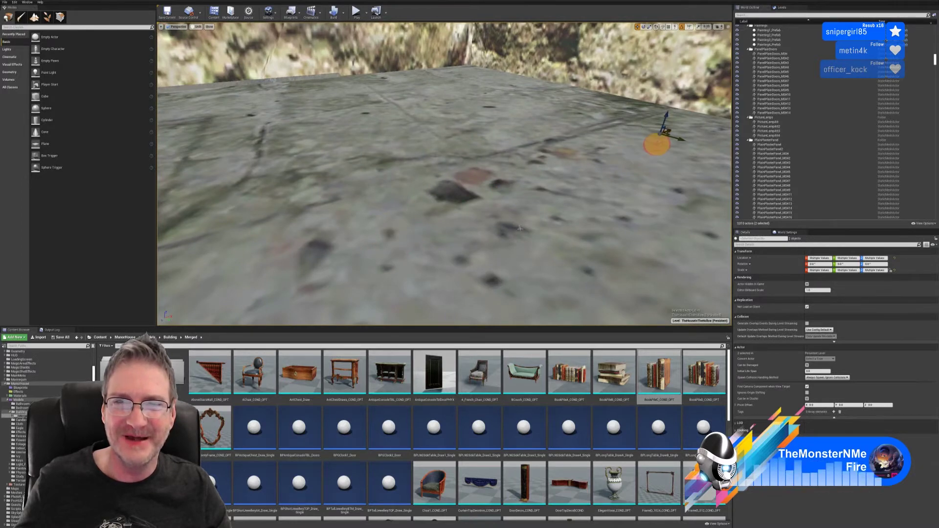
right_click_drag(520, 228, 472, 220)
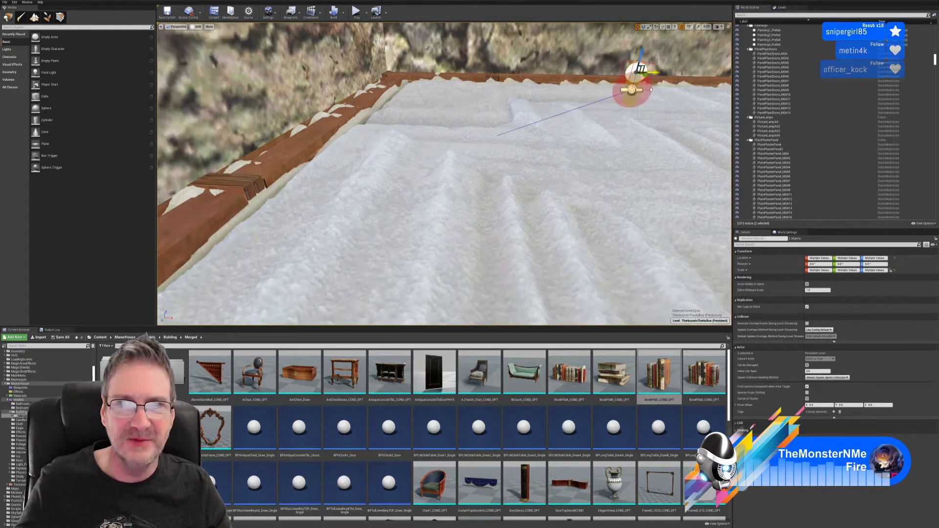
Bring the duplicated constraint and sphere over to the lantern's ornate brass ceiling mount and lower the pair towards it
right_click_drag(512, 226, 482, 231)
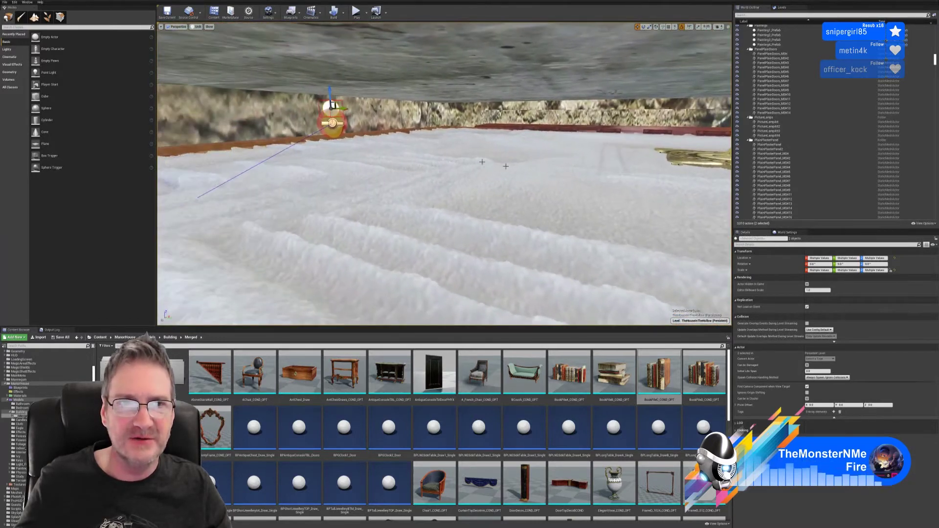
right_click_drag(348, 156, 346, 158)
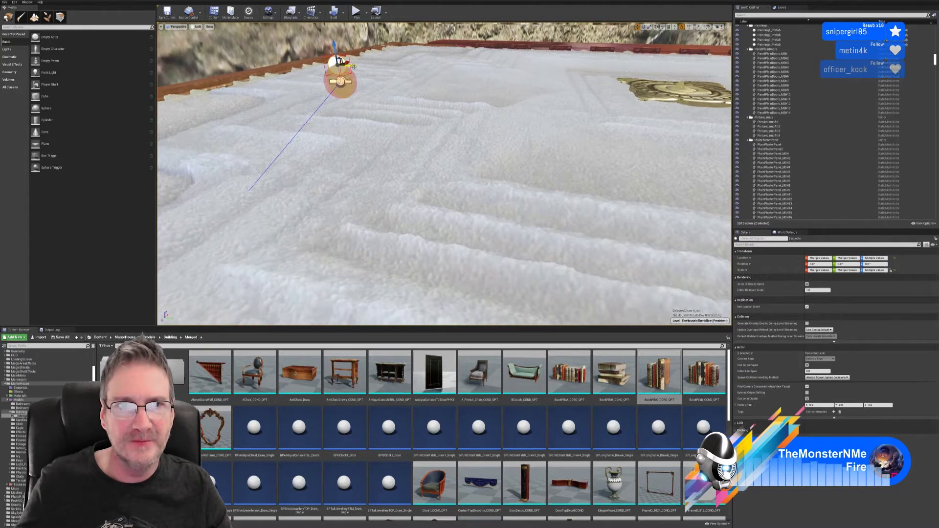
right_click_drag(445, 174, 477, 186)
right_click_drag(345, 158, 304, 130)
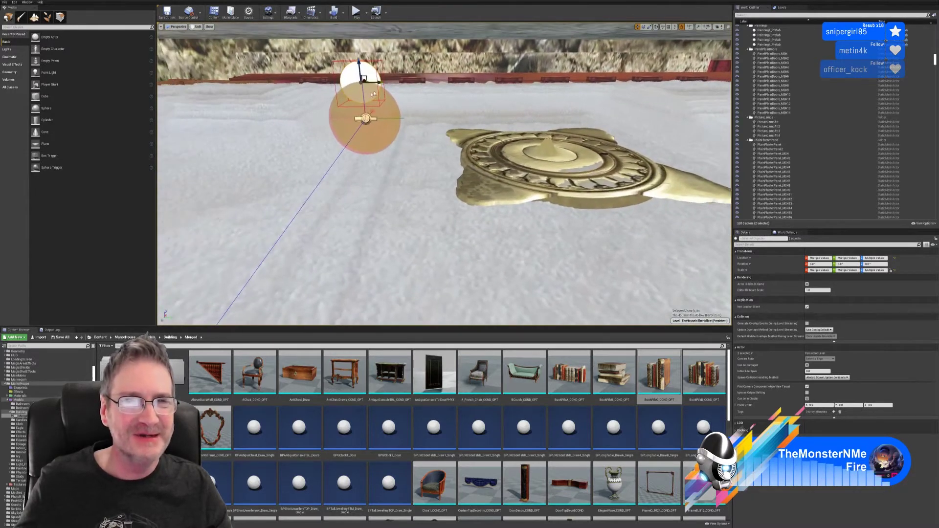
left_click_drag(373, 83, 574, 82)
right_click_drag(574, 83, 558, 129)
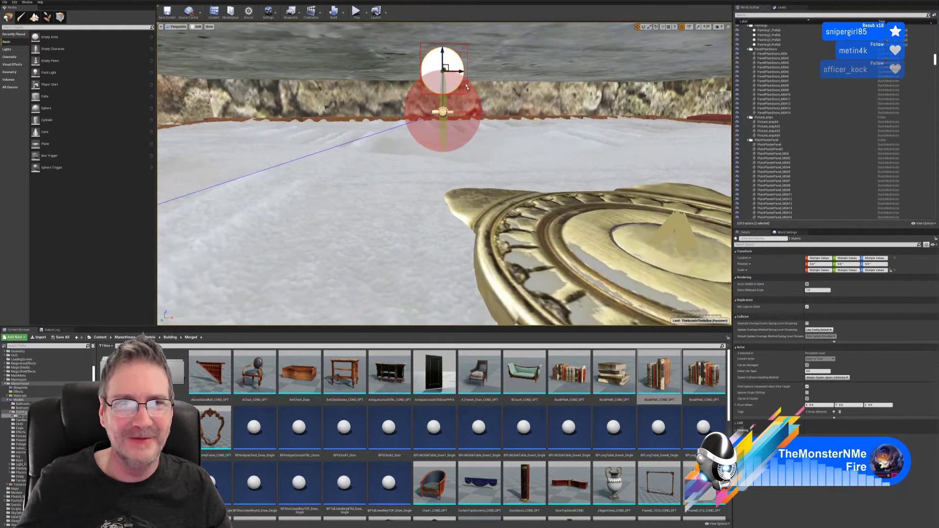
left_click_drag(454, 71, 672, 126)
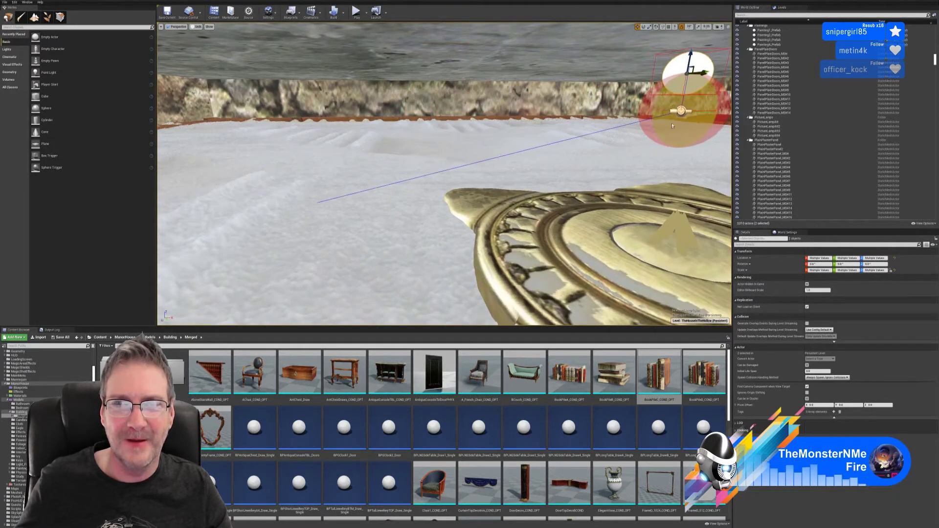
left_click_drag(691, 60, 685, 158)
Centre the constraint and sphere on the peak of the brass mount, adjust their height and deselect them
right_click_drag(592, 226, 641, 229)
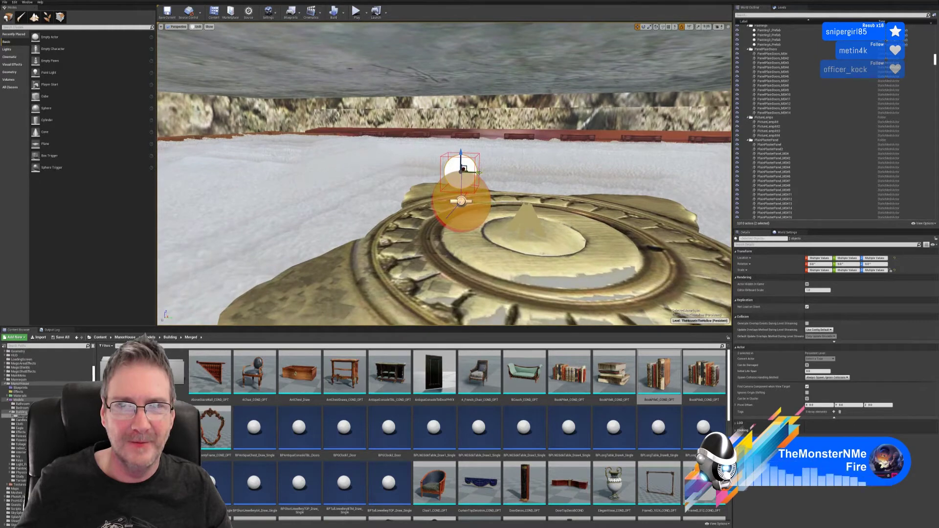
left_click_drag(479, 172, 551, 175)
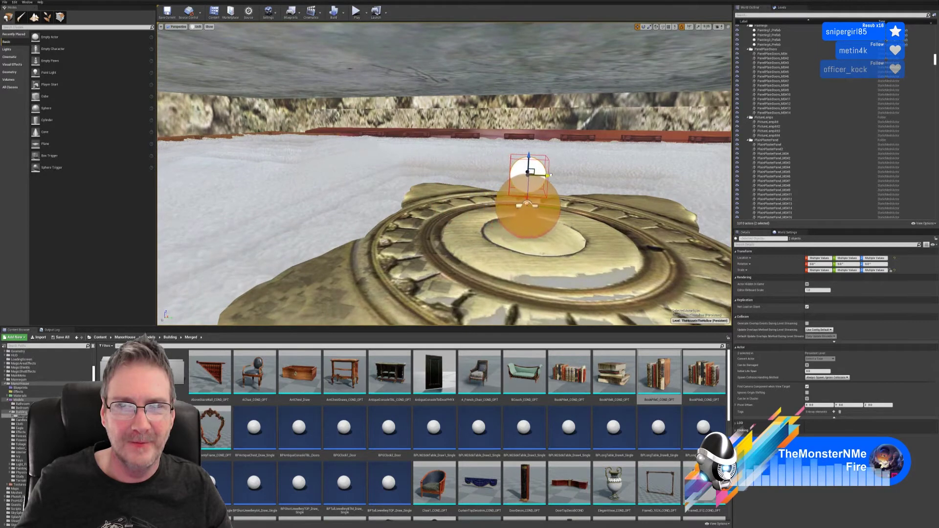
mouse_move(575, 268)
right_mouse_down()
mouse_move(558, 268)
mouse_move(584, 268)
mouse_move(580, 256)
right_mouse_up()
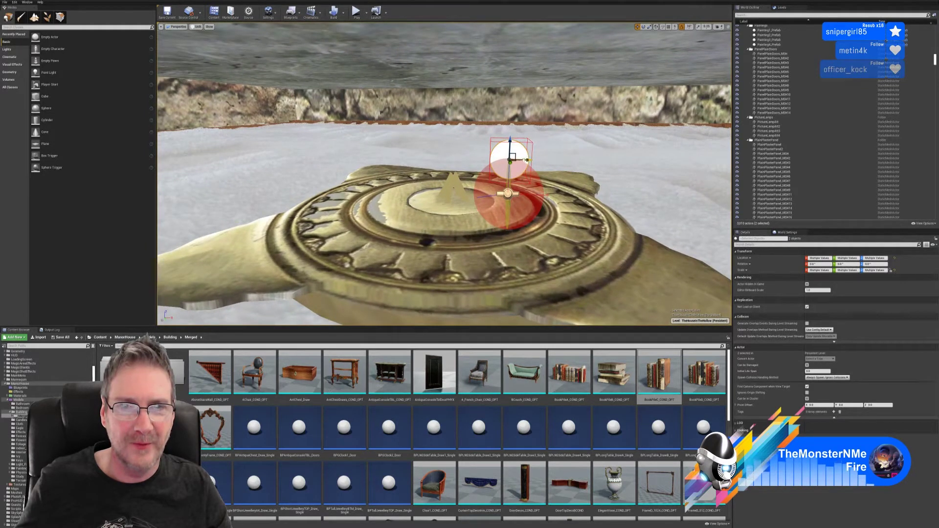
left_click_drag(526, 161, 470, 158)
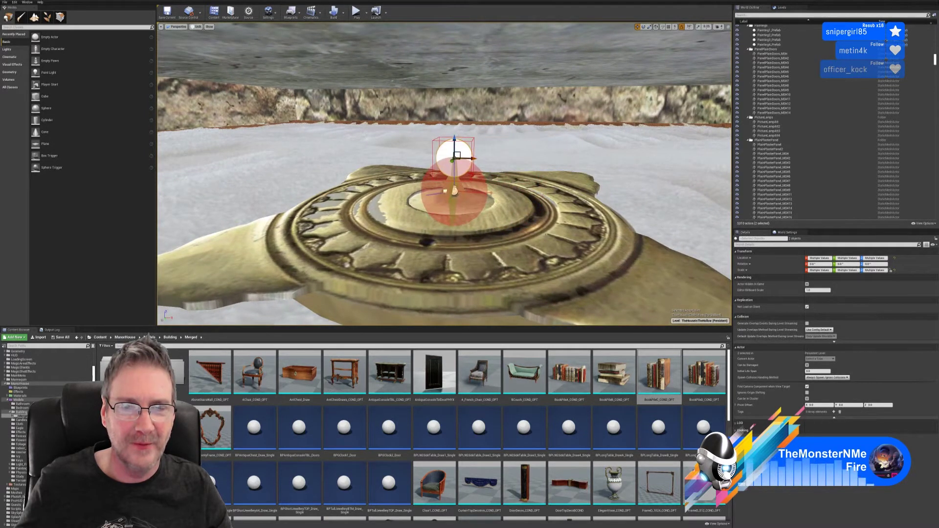
mouse_move(471, 159)
right_mouse_down()
mouse_move(453, 159)
mouse_move(482, 160)
mouse_move(450, 158)
mouse_move(477, 168)
mouse_move(431, 164)
mouse_move(467, 173)
mouse_move(484, 156)
right_mouse_up()
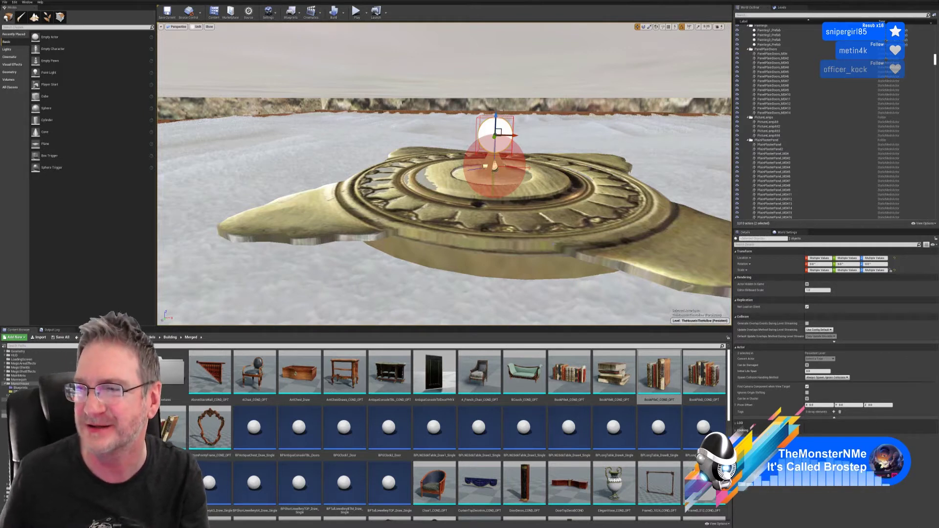
right_click_drag(444, 173, 524, 188)
right_click_drag(450, 191, 447, 194)
left_click_drag(451, 166, 450, 118)
key("Escape")
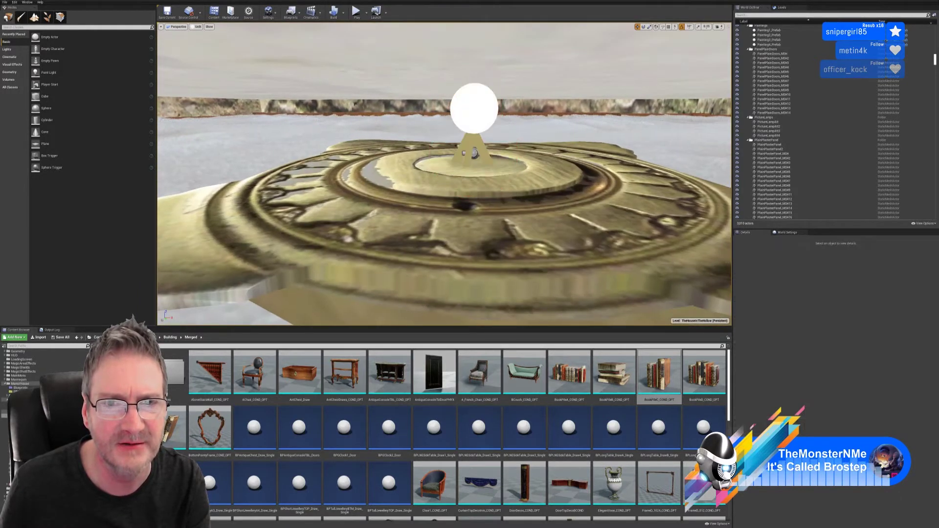
Assign the hanging Gothic lantern as Constraint Actor 2 of the new physics constraint by picking it from the scene
left_click(474, 153)
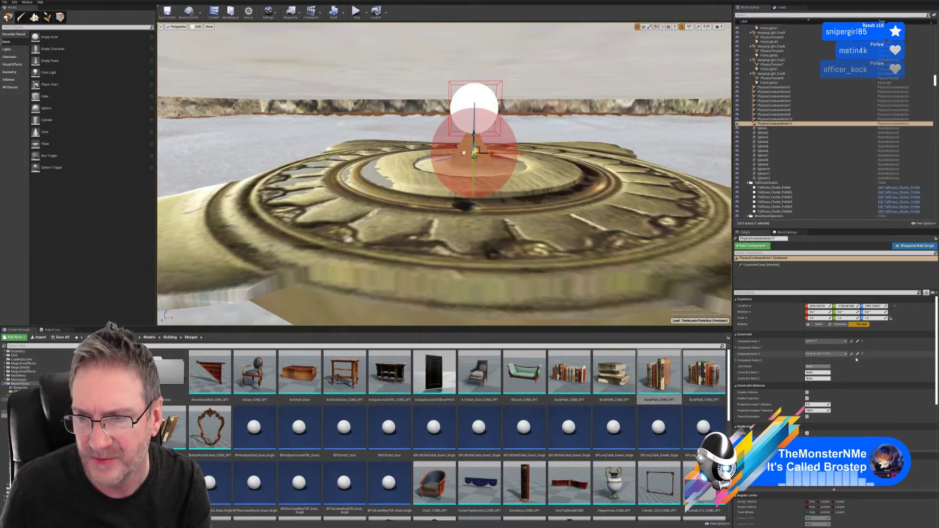
right_click_drag(444, 174, 465, 259)
key("s")
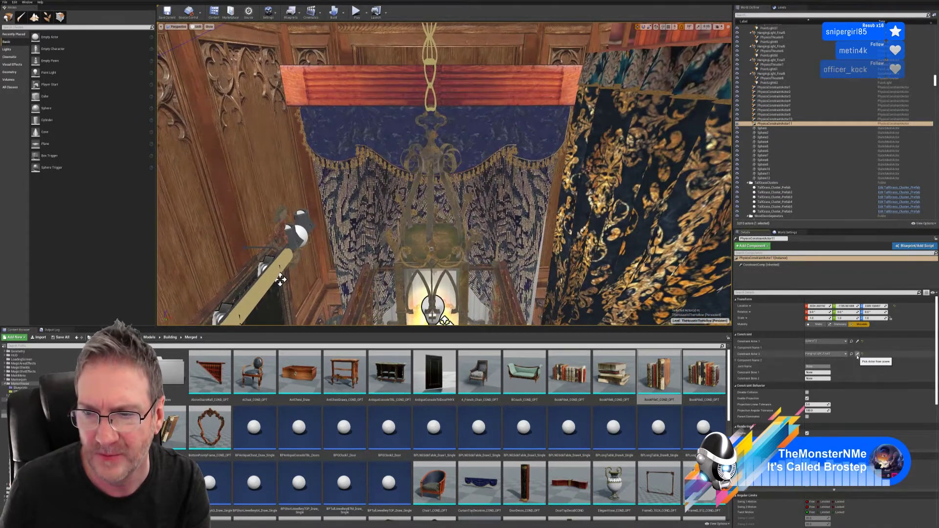
left_click(857, 355)
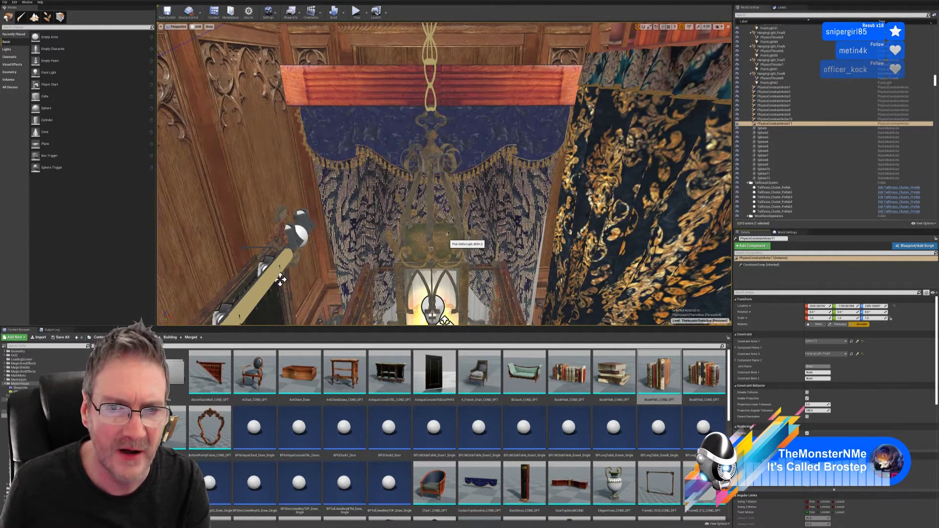
Inspect the Gothic lantern in front of the stained glass and the constraint placed above its brass ceiling mount
right_click_drag(431, 249, 438, 210)
key("e")
key("q")
key("q")
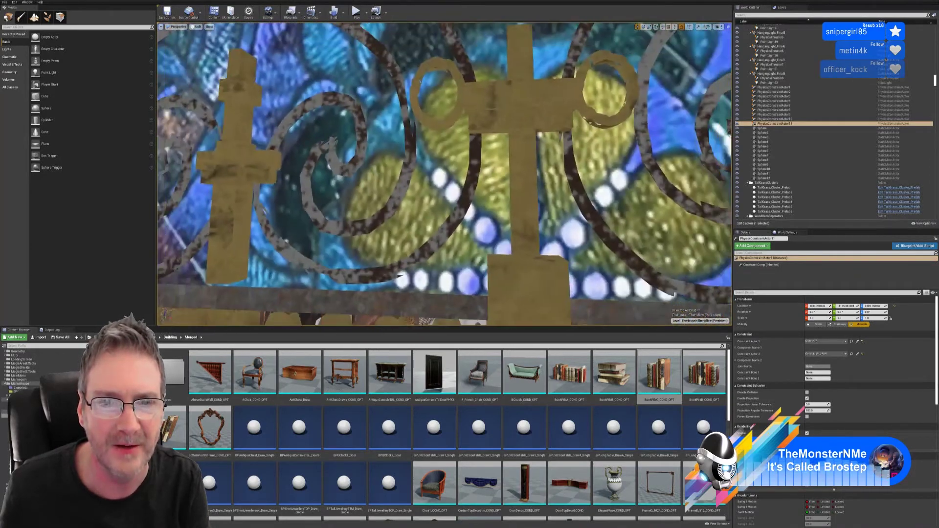
right_click_drag(444, 174, 460, 54)
right_click_drag(567, 123, 618, 201)
key("w")
key("s")
key("e")
key("q")
key("w")
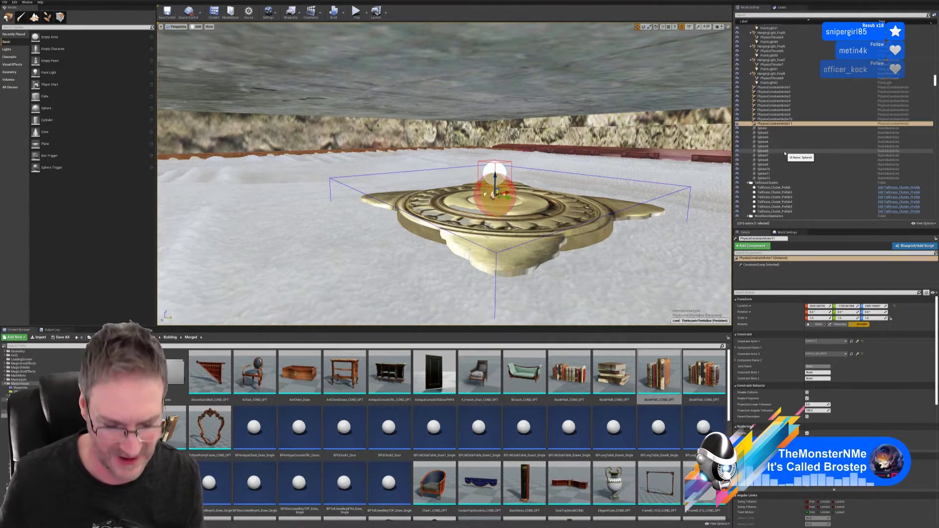
right_click_drag(723, 147, 696, 147)
right_click_drag(541, 216, 570, 220)
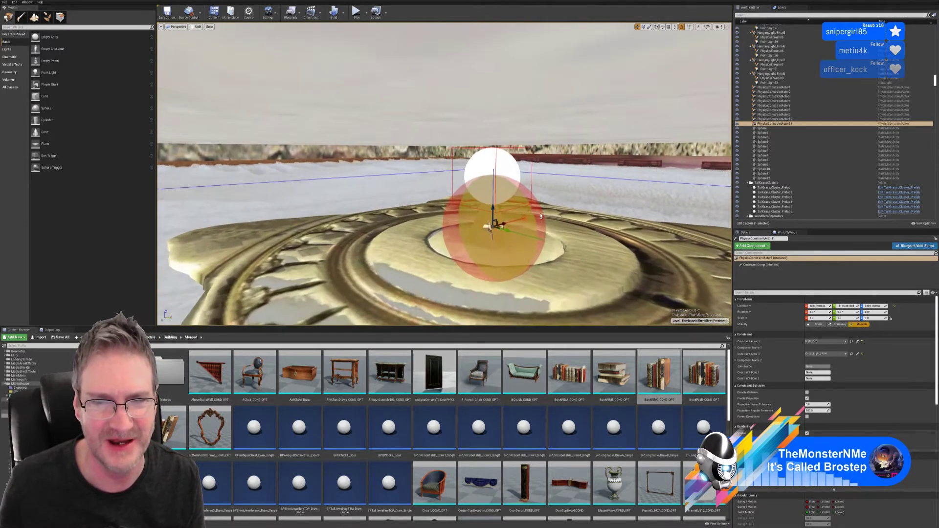
Select the physics constraint and its anchor sphere above the finished lantern's brass ceiling mount and duplicate the pair
left_click(484, 164, "ctrl")
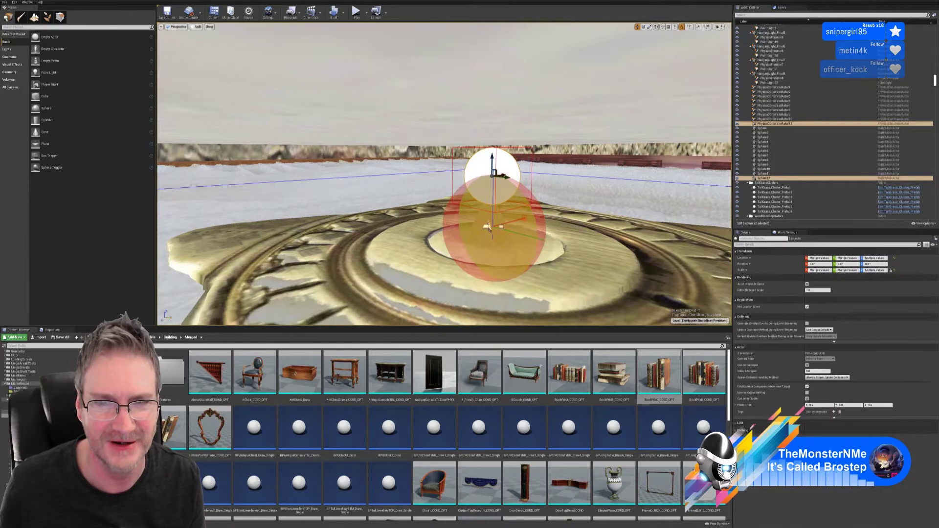
right_click_drag(489, 166, 578, 223)
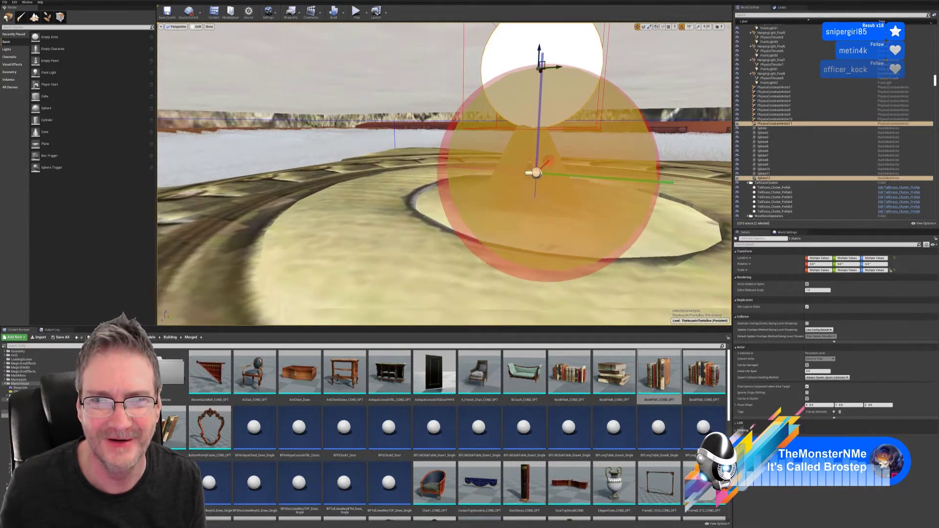
key("Escape")
left_click(537, 172)
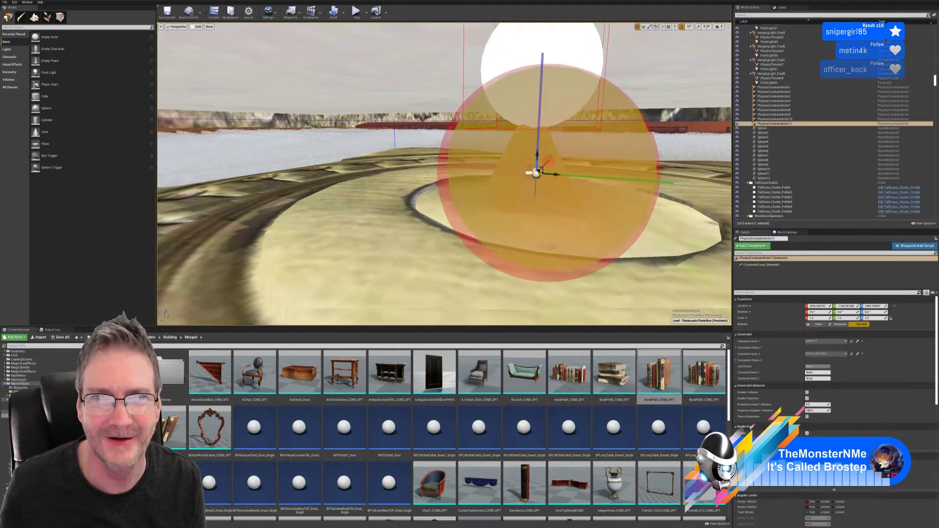
left_click(512, 55, "ctrl")
right_click_drag(512, 55, 545, 84)
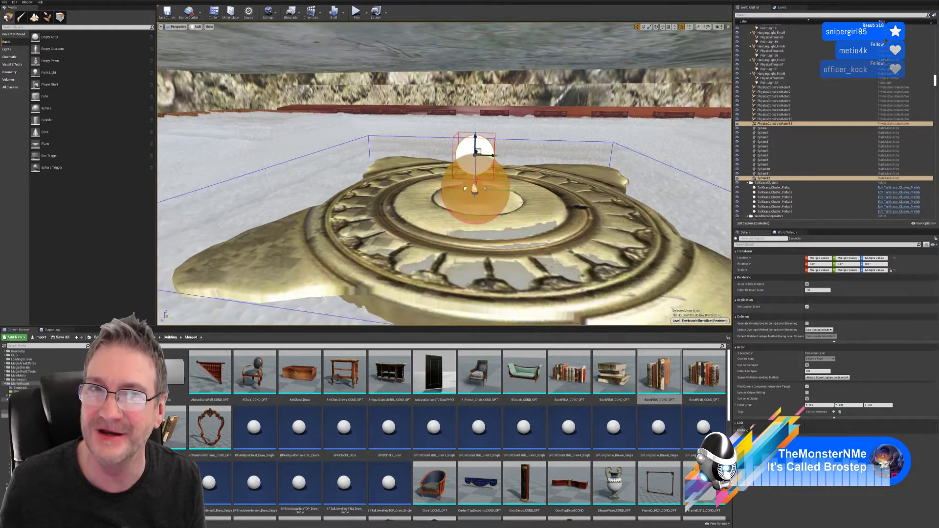
right_click(484, 146)
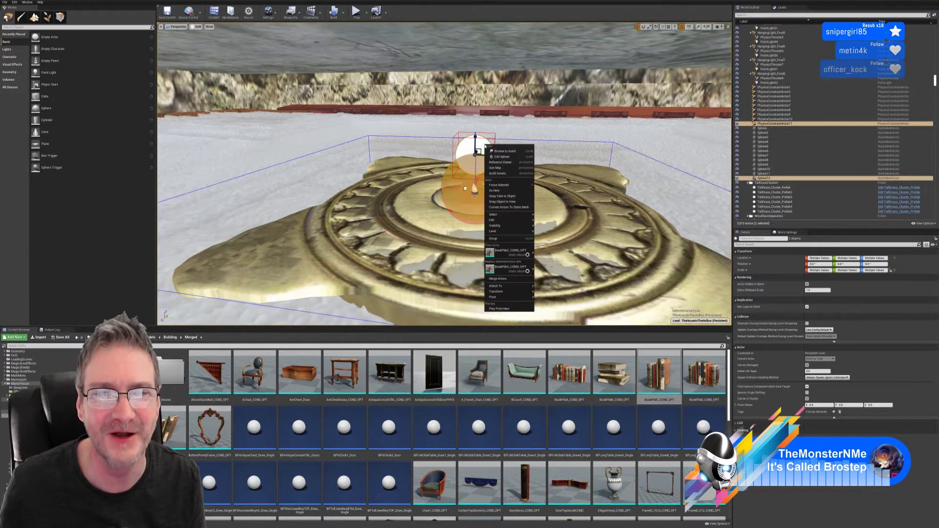
mouse_move(518, 220)
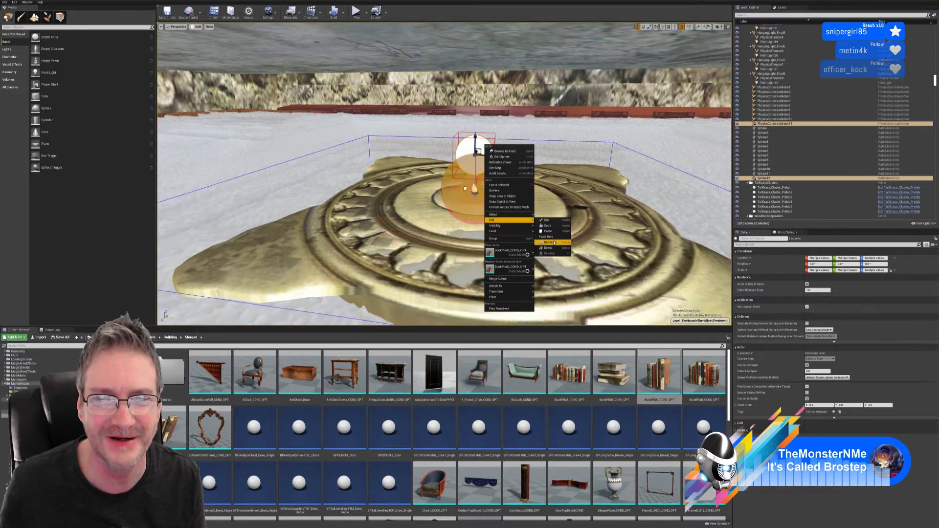
left_click(553, 237)
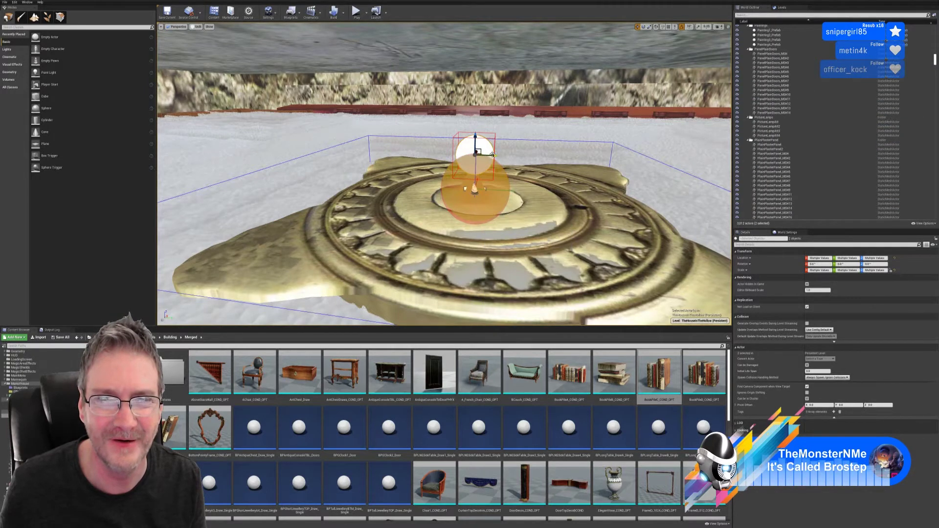
Move the duplicated constraint and sphere across to the other Gothic lantern's brass ceiling mount, centre them on its peak and deselect them
left_click_drag(492, 154, 729, 160)
right_click_drag(492, 154, 597, 196)
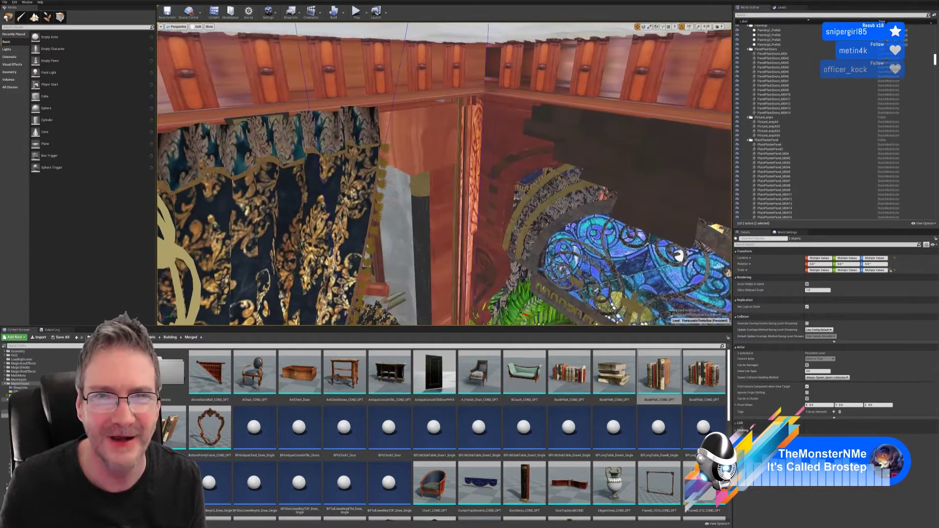
right_click_drag(444, 174, 456, 190)
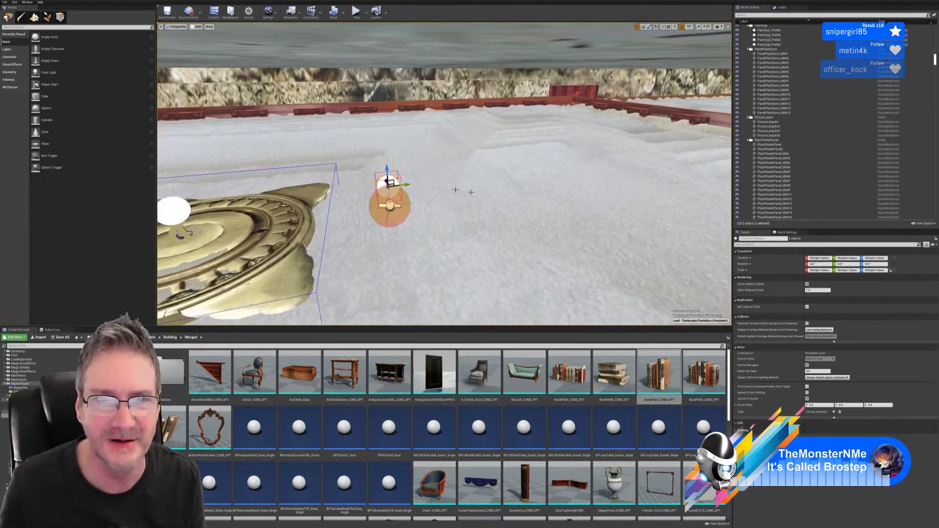
left_click_drag(404, 186, 524, 171)
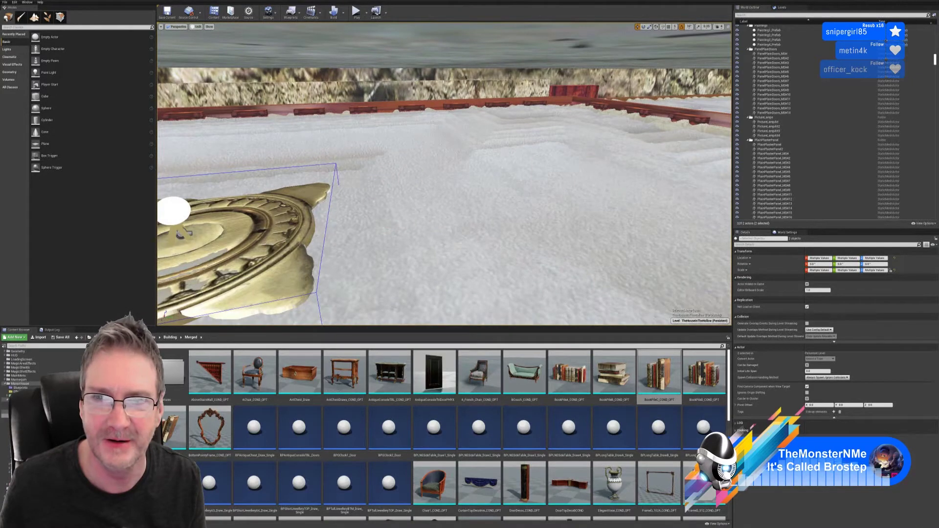
right_click_drag(524, 171, 606, 174)
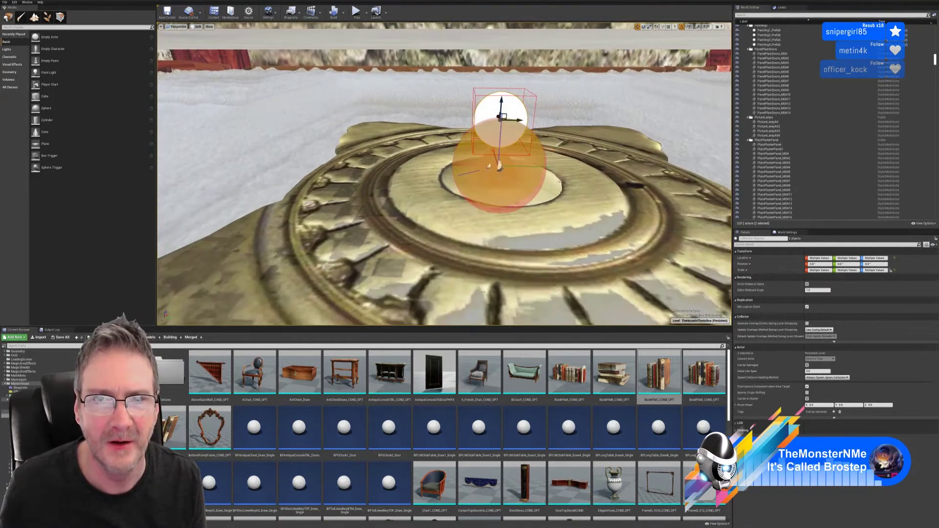
right_click_drag(444, 174, 451, 147)
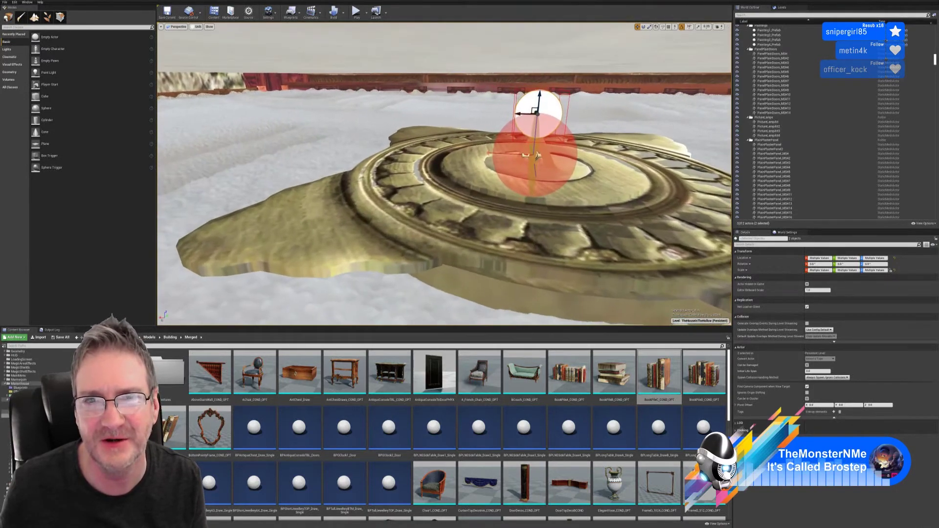
right_click_drag(444, 173, 428, 200)
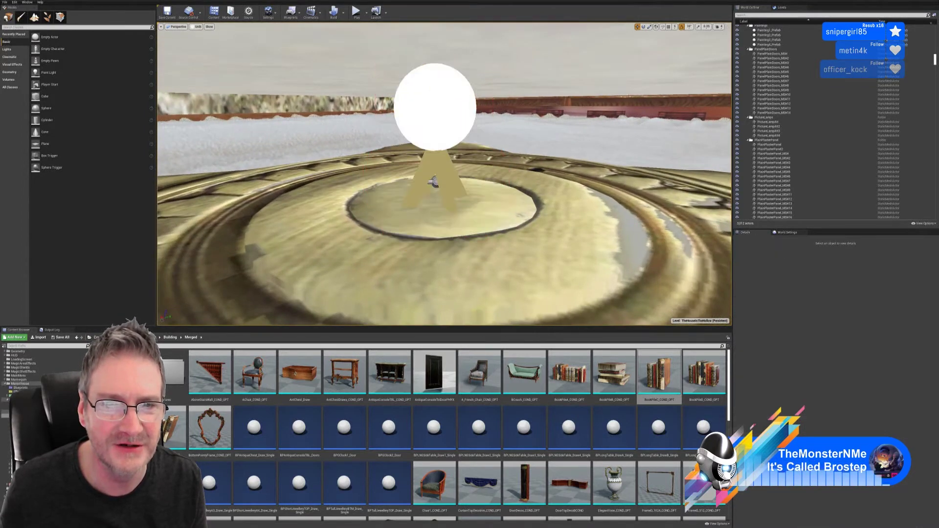
Review the duplicated physics constraint's assigned actors, constraint behaviour and linear limits
left_click(433, 182)
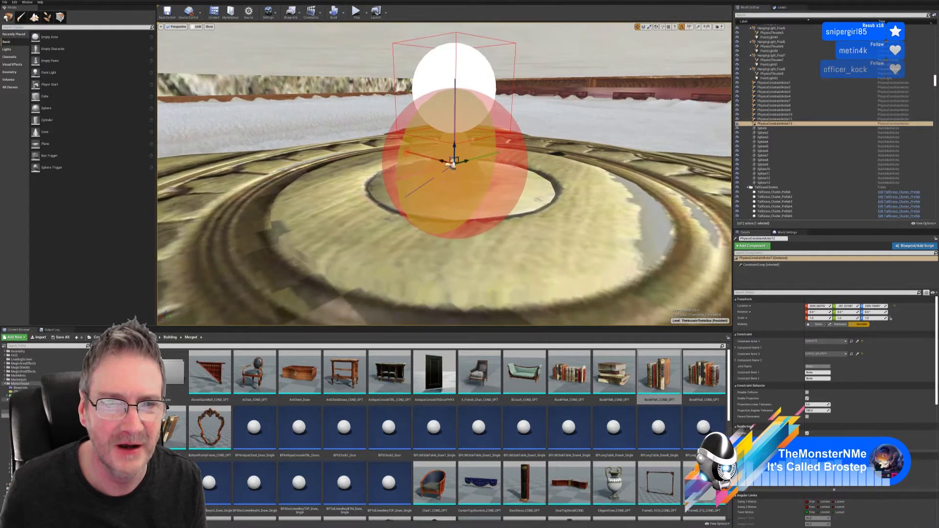
right_click_drag(453, 166, 429, 177)
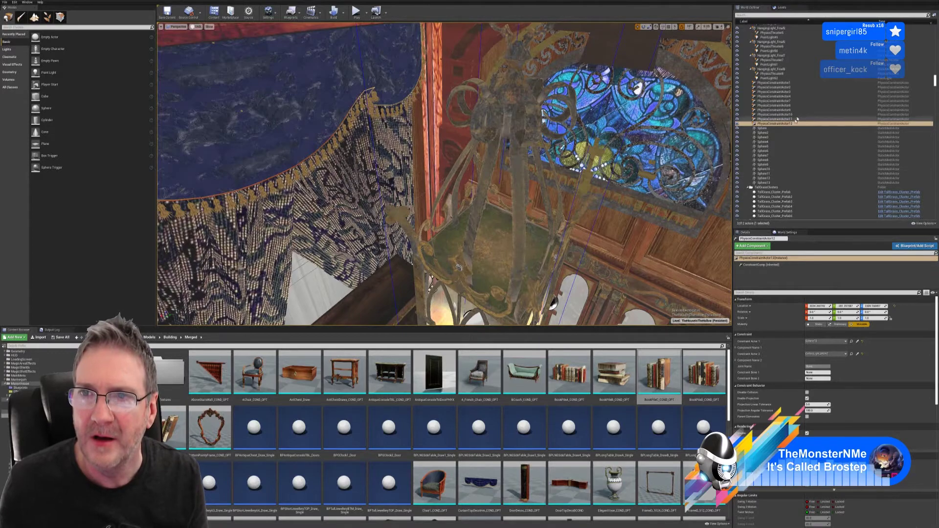
scroll(796, 120, "up", 1)
right_click_drag(444, 174, 425, 151)
right_click_drag(533, 182, 521, 179)
scroll(872, 374, "down", 1)
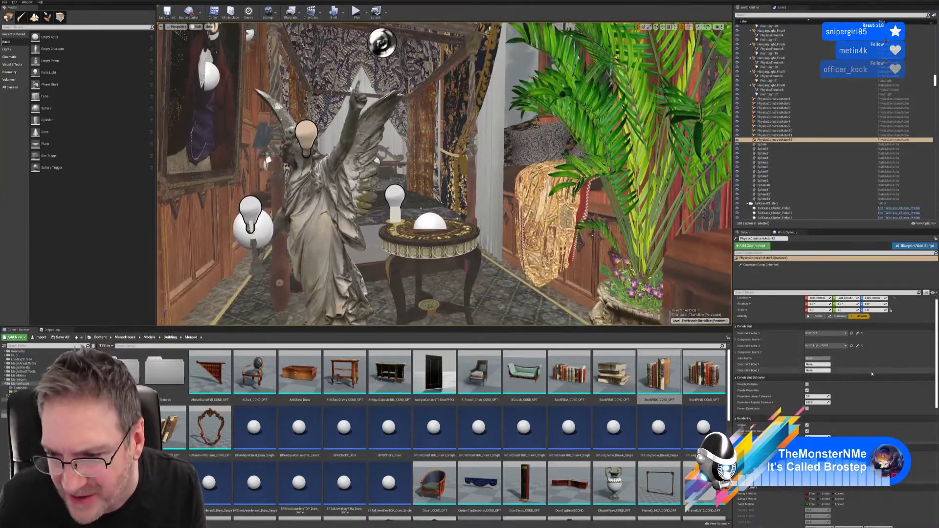
scroll(872, 374, "up", 1)
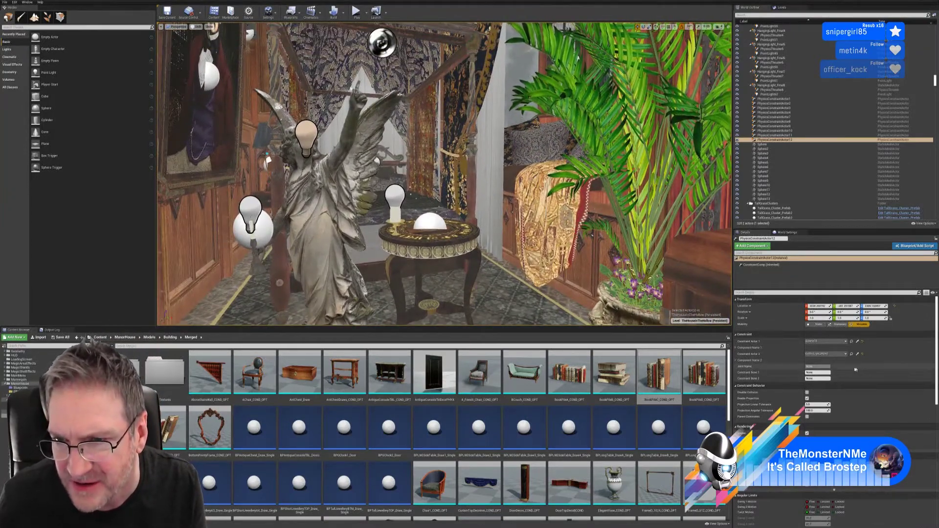
left_click(770, 264)
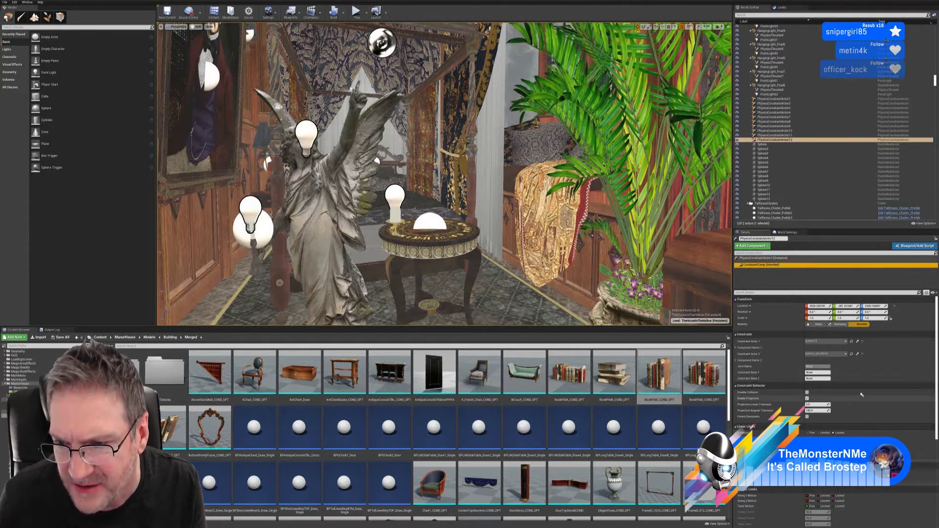
scroll(857, 376, "down", 2)
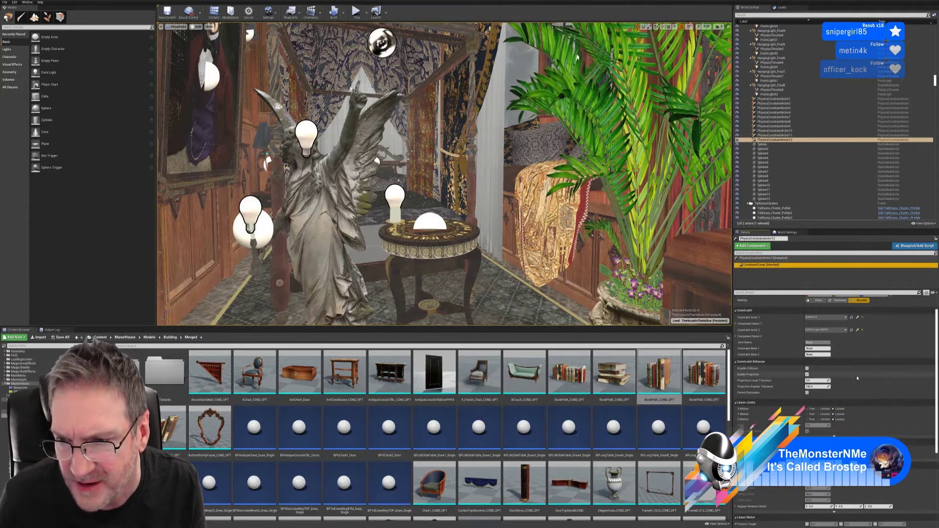
scroll(856, 375, "up", 2)
right_click_drag(502, 281, 597, 127)
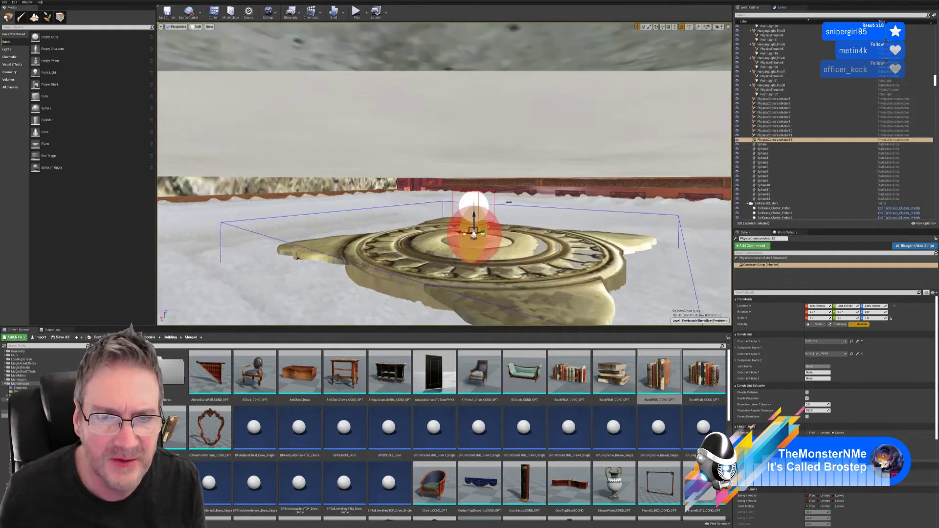
Check the anchor sphere, physics constraint and lantern at the new mount by selecting each one in turn
left_click(470, 199)
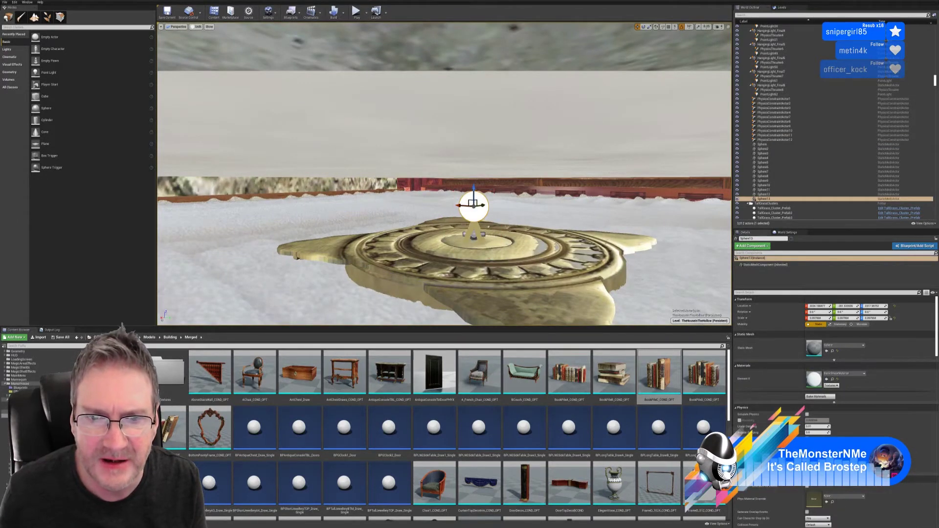
left_click(474, 236)
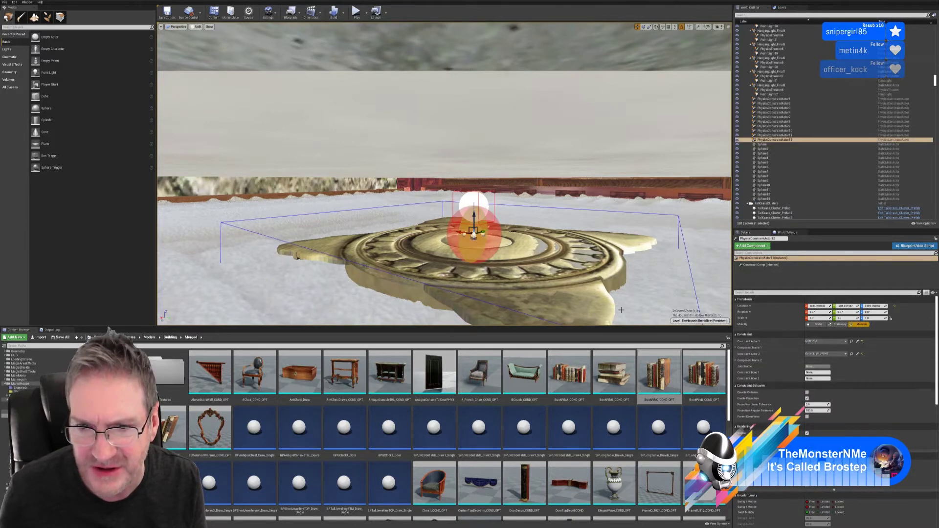
key("f")
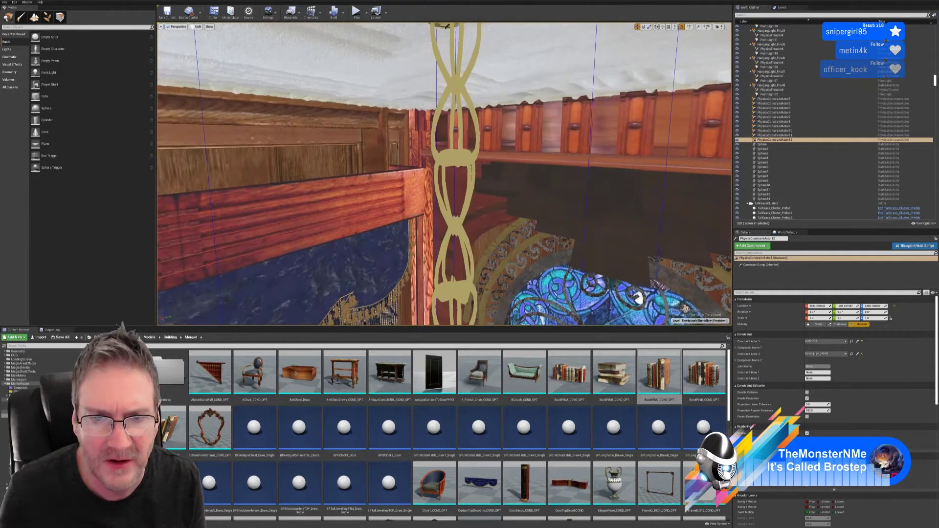
left_click(669, 302)
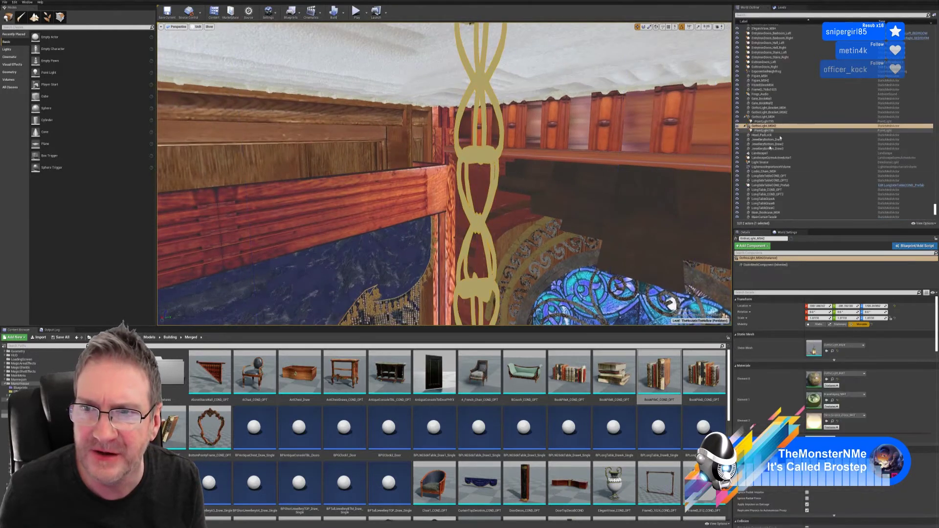
key("f")
key("s")
right_click_drag(444, 174, 459, 187)
key("w")
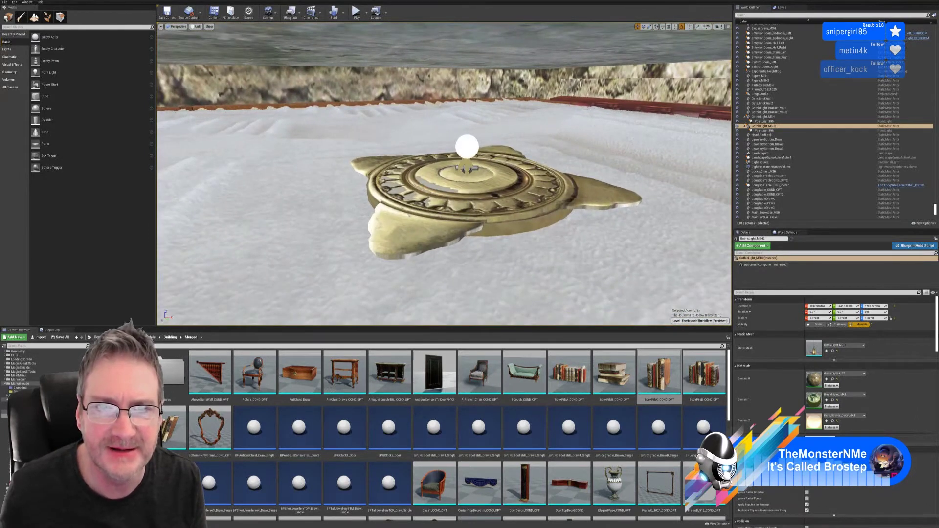
Check the physics constraint and Gothic lantern at the neighbouring ceiling mount for comparison
left_click(469, 143)
mouse_move(493, 155)
right_mouse_down()
mouse_move(485, 153)
mouse_move(493, 155)
right_mouse_up()
key("w")
left_click(483, 150)
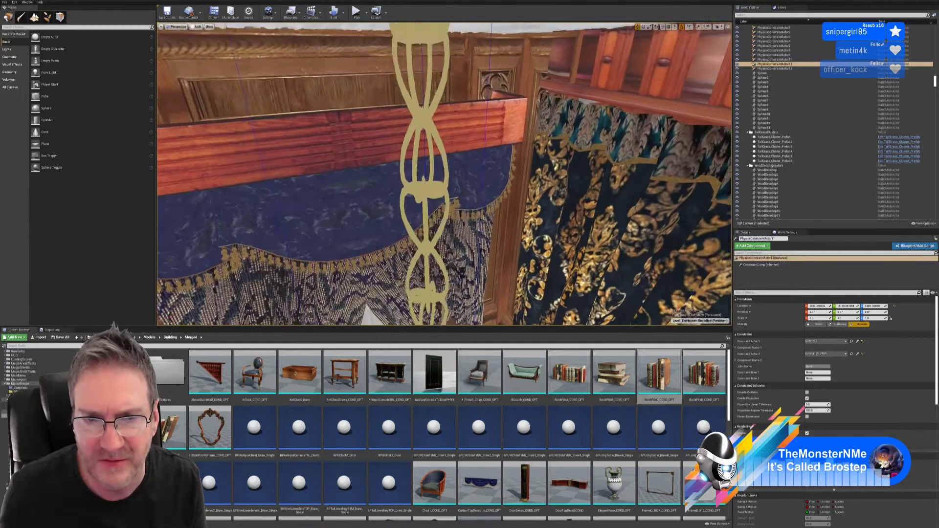
left_click(464, 145)
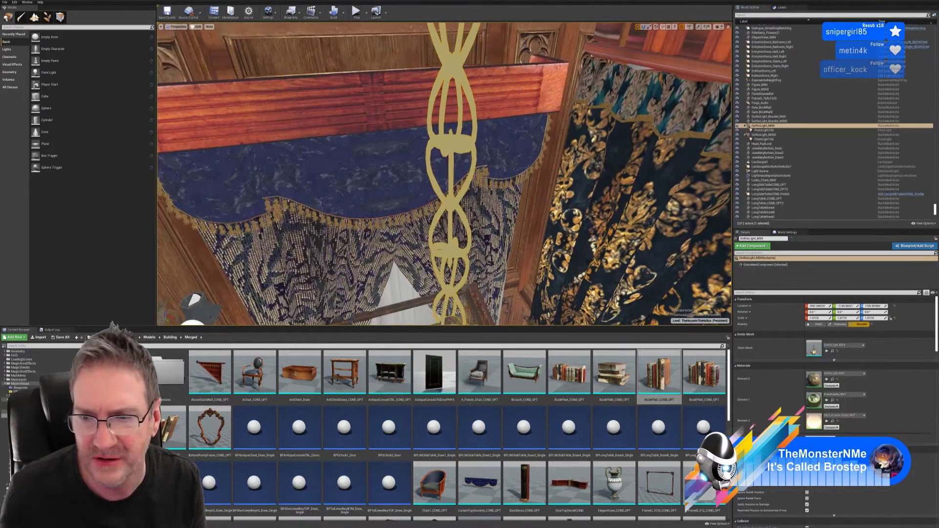
right_click_drag(464, 146, 542, 130)
key("f")
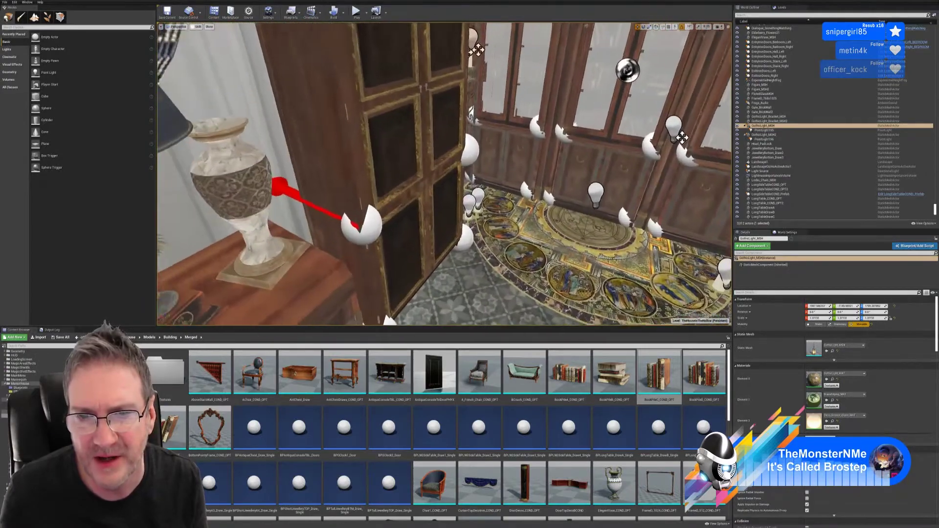
Play the level to test how the hanging Gothic lantern swings in front of the stained glass, and stop the simulation
right_click_drag(464, 145, 429, 30)
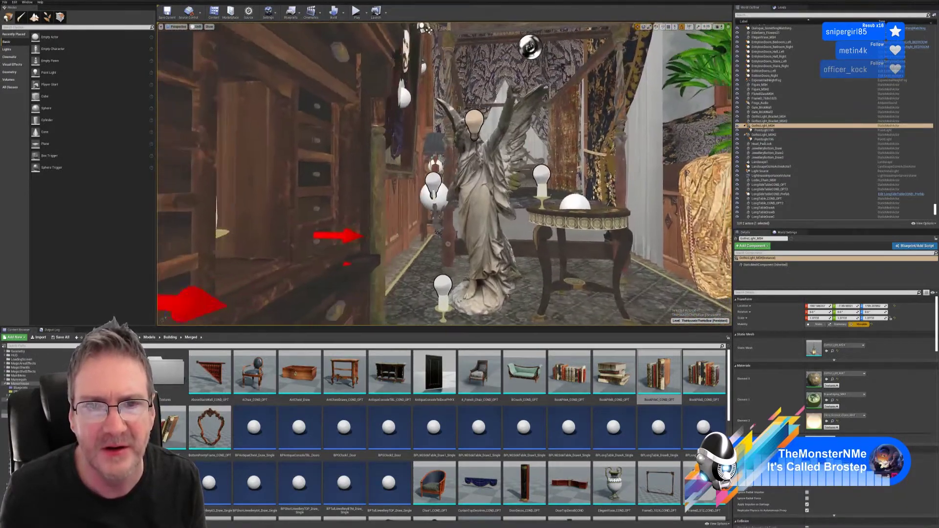
right_click_drag(463, 145, 467, 96)
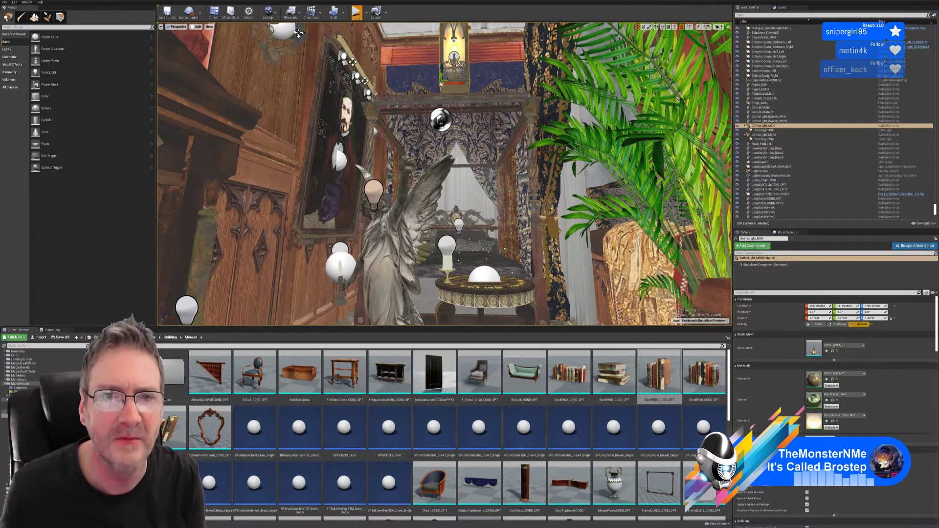
left_click(357, 12)
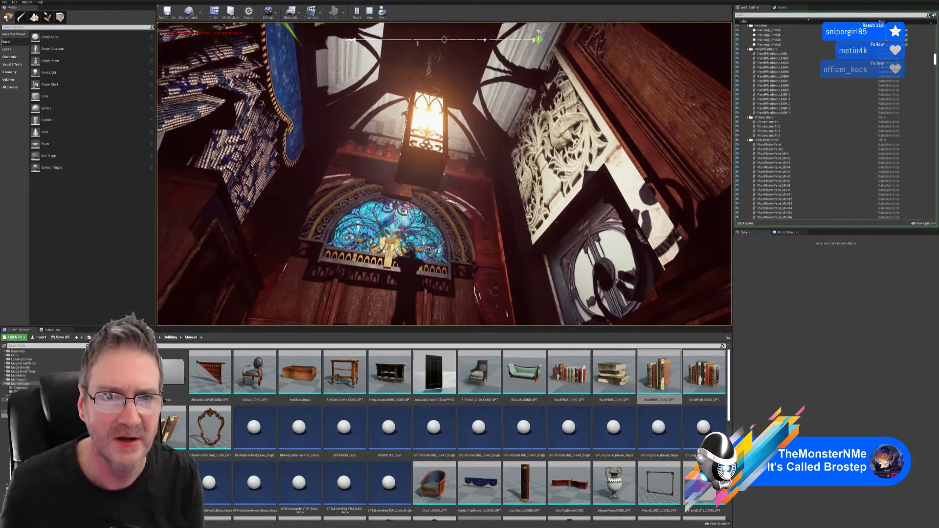
key("Escape")
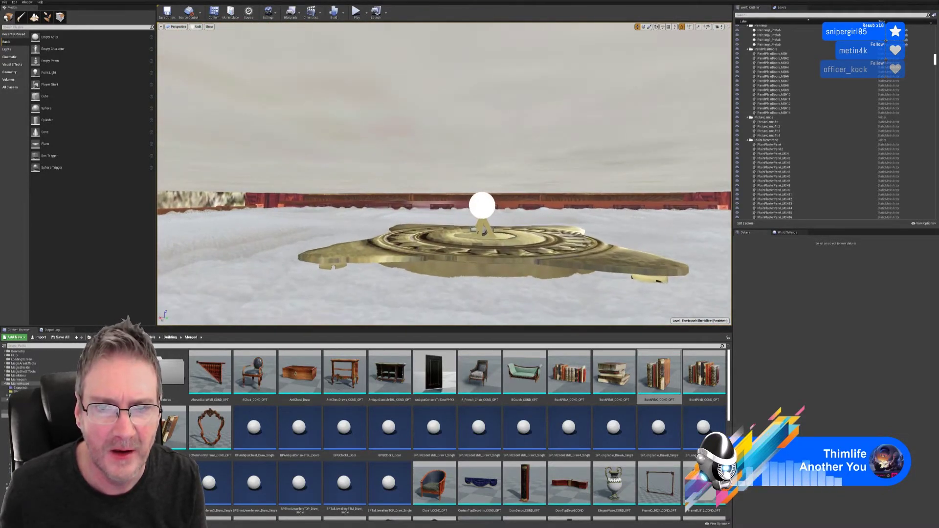
Select the Gothic lantern beneath the new constraint and examine its chain and ceiling mount from below
left_click(484, 226)
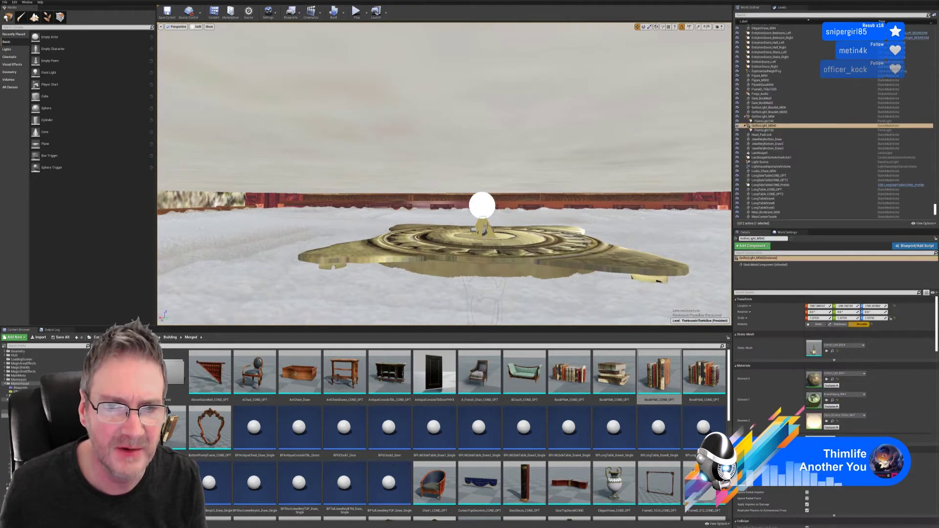
key("f")
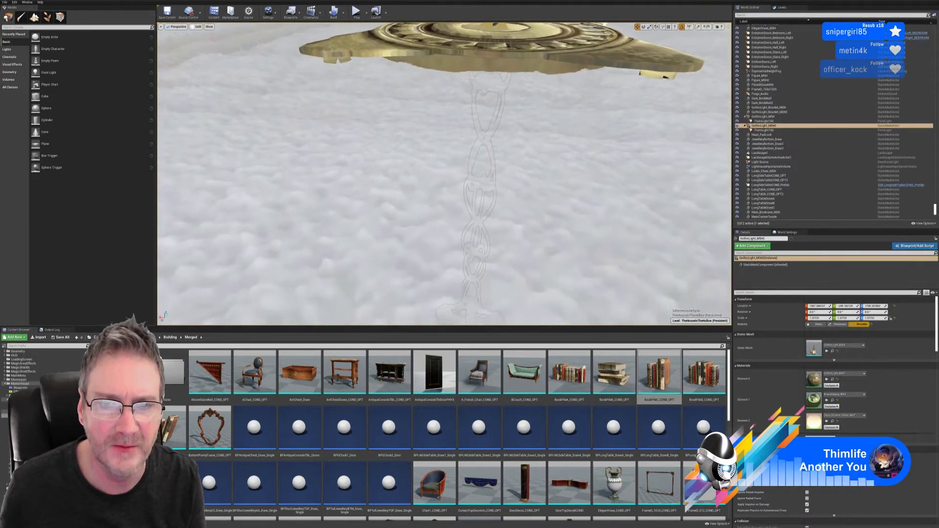
right_click_drag(445, 174, 444, 223)
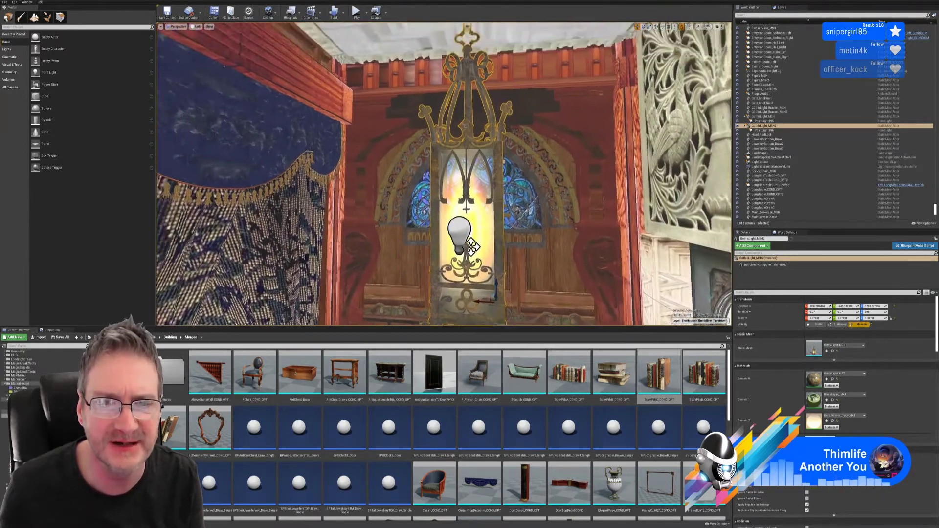
right_click_drag(444, 174, 435, 118)
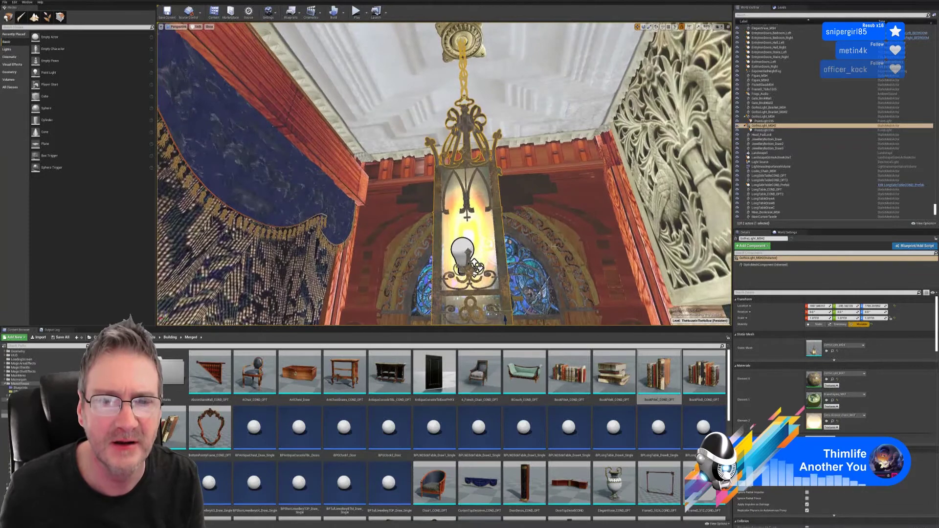
right_click_drag(554, 246, 557, 279)
left_click_drag(475, 233, 466, 216, "alt")
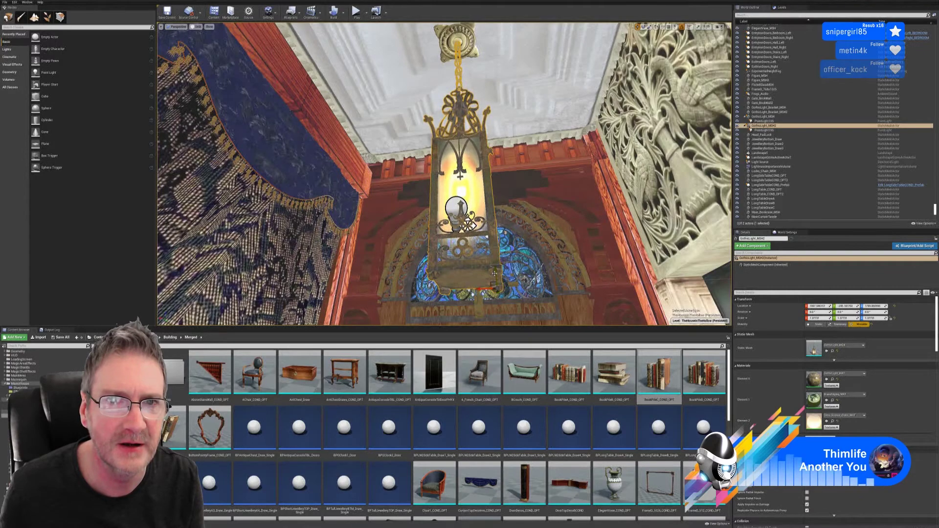
Focus on the hanging gothic lanterns, select the GothicLight_MSH lantern and examine it and its chain up close
right_click_drag(558, 204, 393, 207)
key("f")
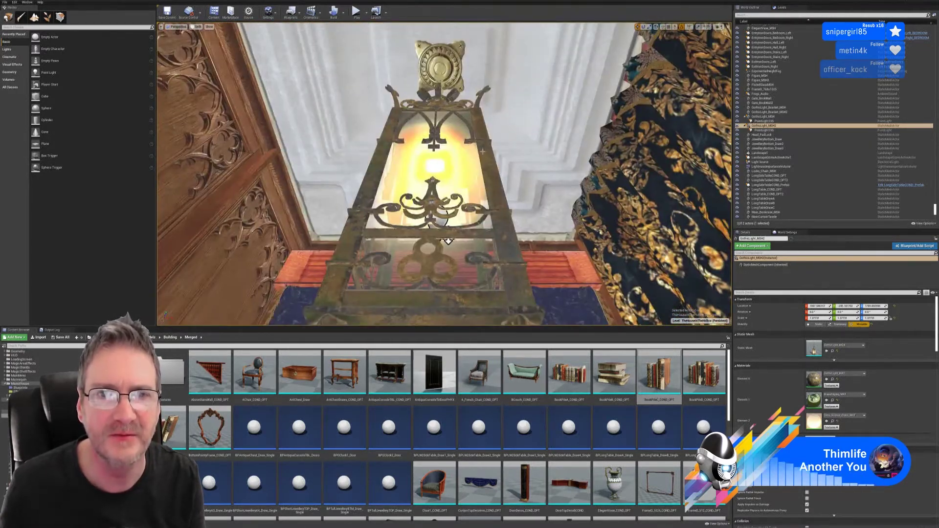
left_click(483, 152)
left_click_drag(483, 151, 466, 171, "alt")
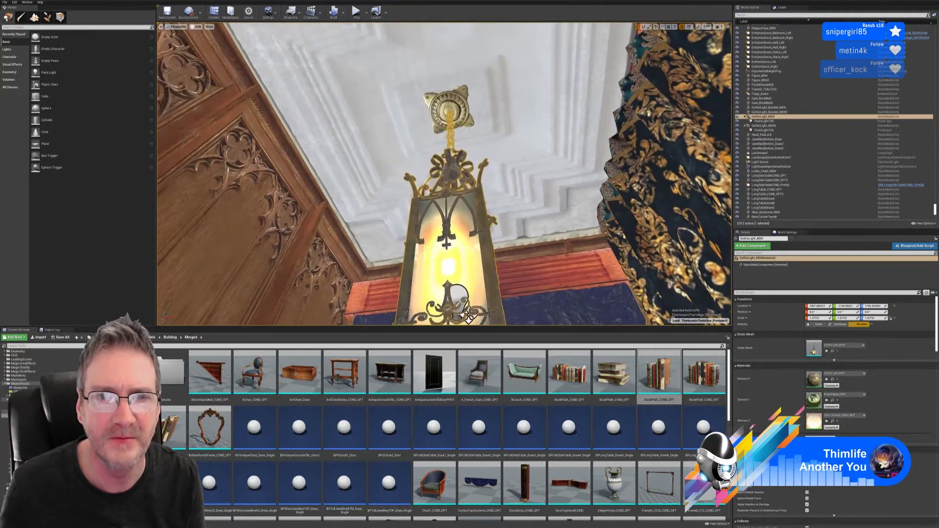
left_click_drag(469, 318, 473, 249, "alt")
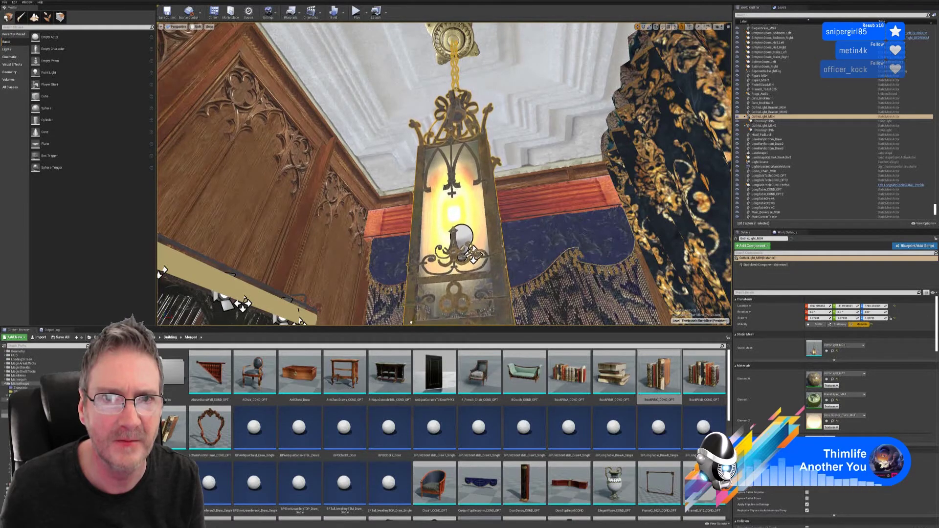
Play-test the level to watch how the gothic lantern above the bed hangs from the ceiling
right_click_drag(500, 286, 411, 326)
left_click_drag(423, 206, 378, 79)
right_click_drag(578, 205, 583, 171)
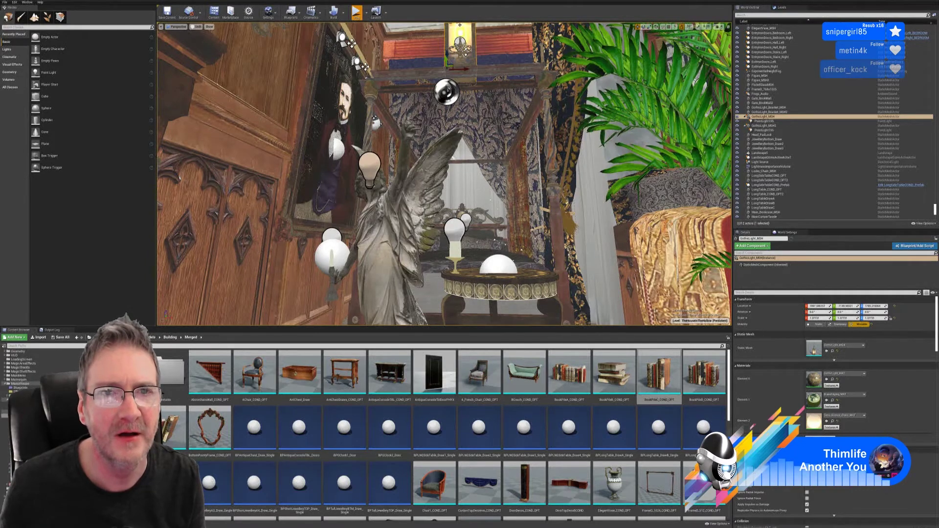
left_click(357, 12)
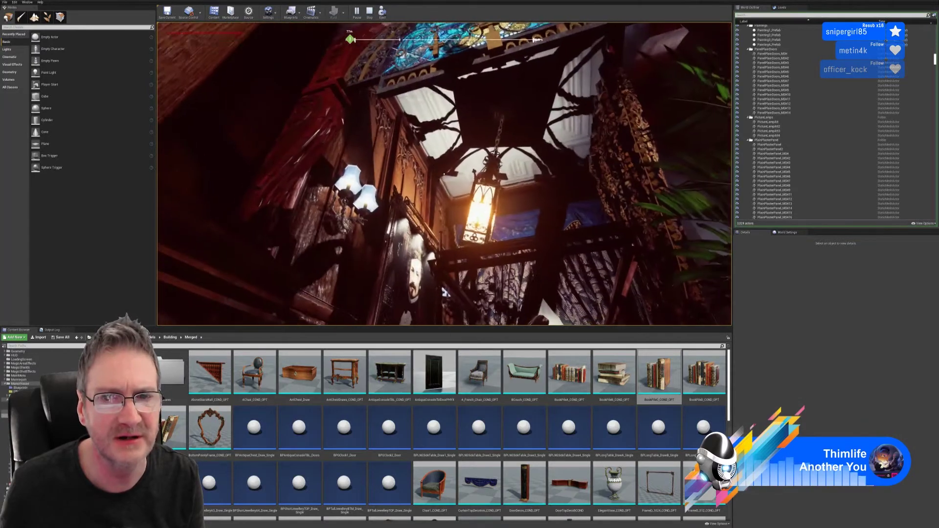
key("Escape")
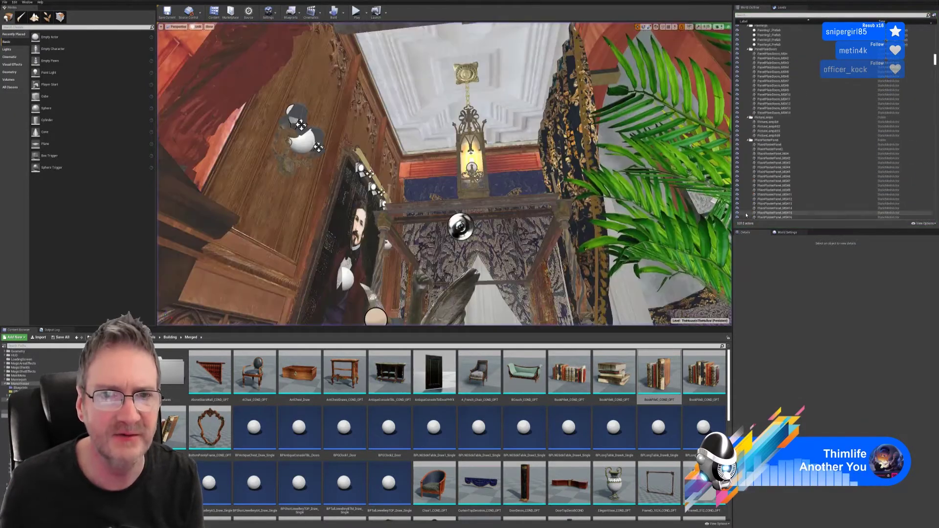
Open the static mesh of the ceiling panel above the gothic lantern and examine its geometry and collision
right_click_drag(576, 198, 576, 172)
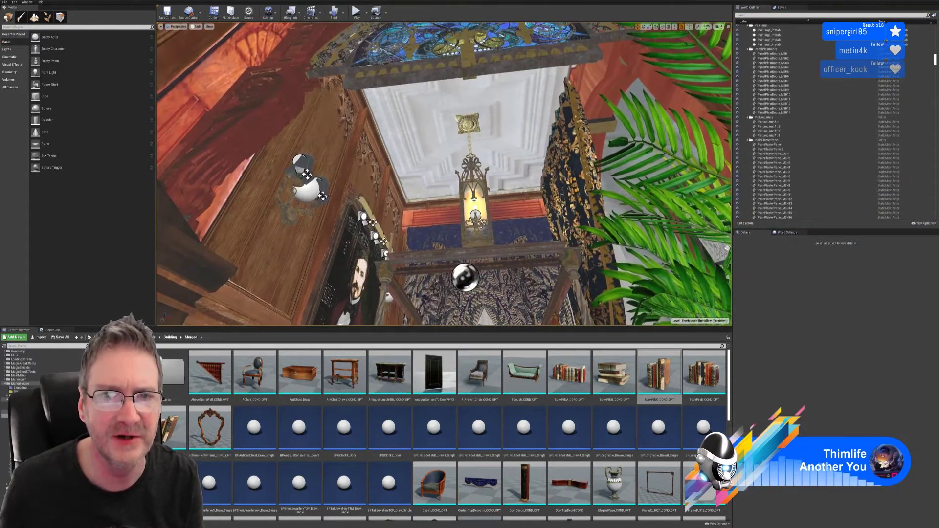
left_click(468, 123)
double_click(814, 349)
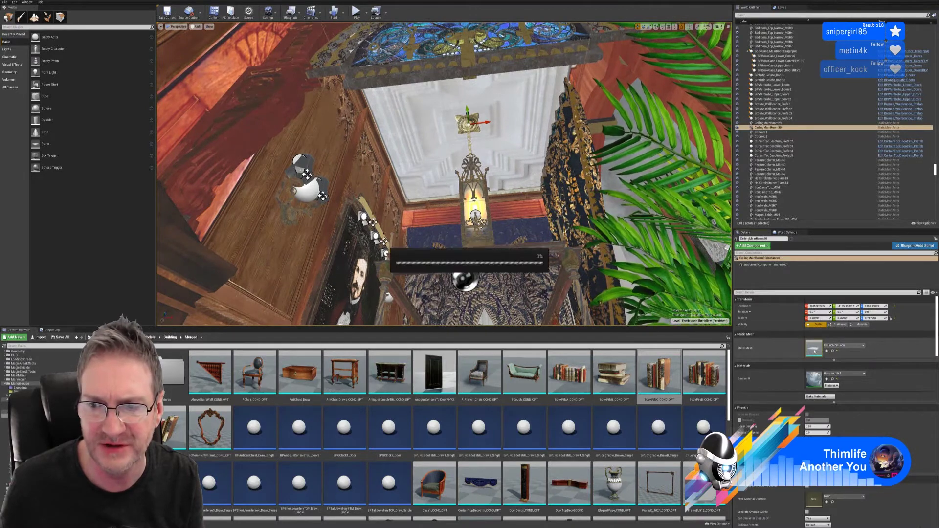
right_click_drag(445, 182, 435, 88)
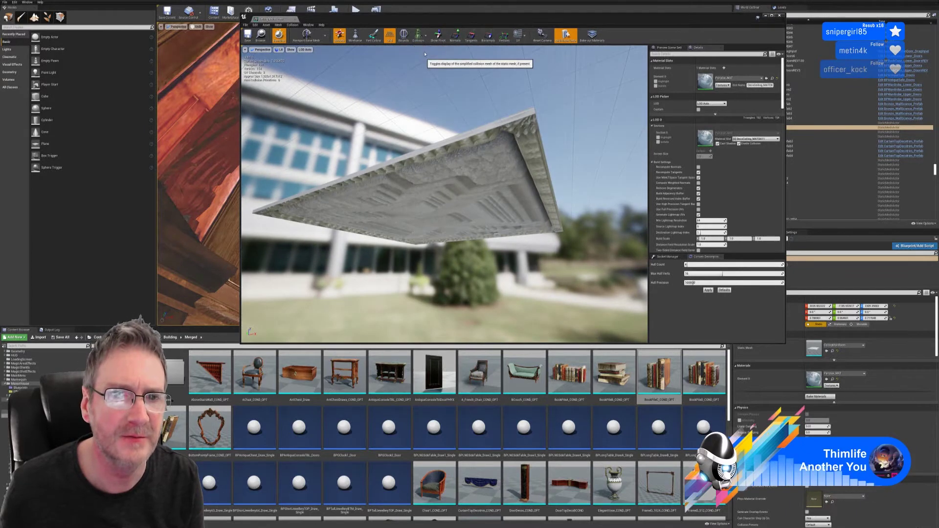
left_click_drag(424, 52, 453, 102)
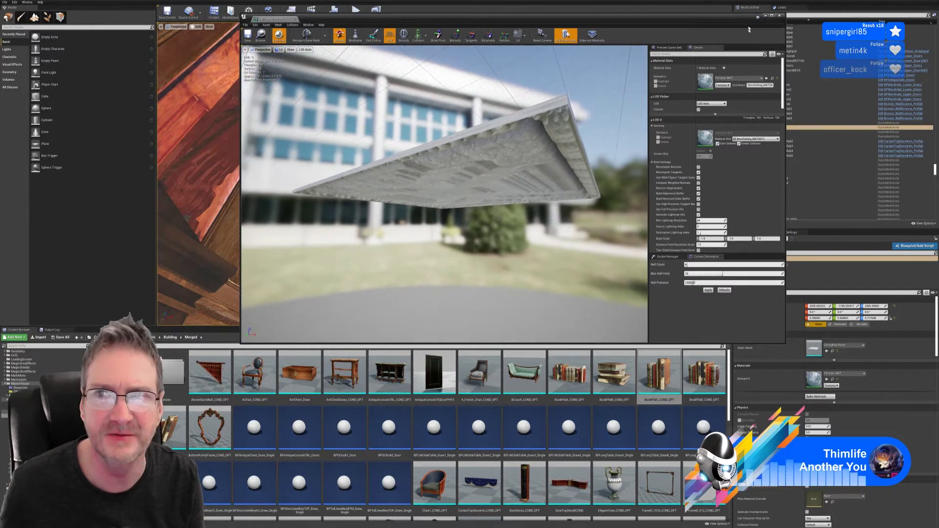
left_click(780, 16)
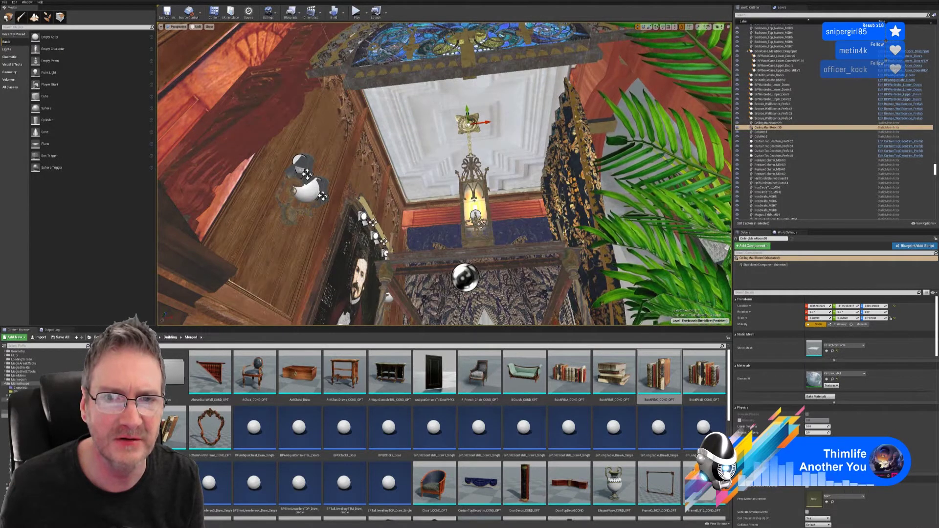
Open the static mesh of the gothic lantern's ceiling bracket and display its simple collision
left_click(465, 129)
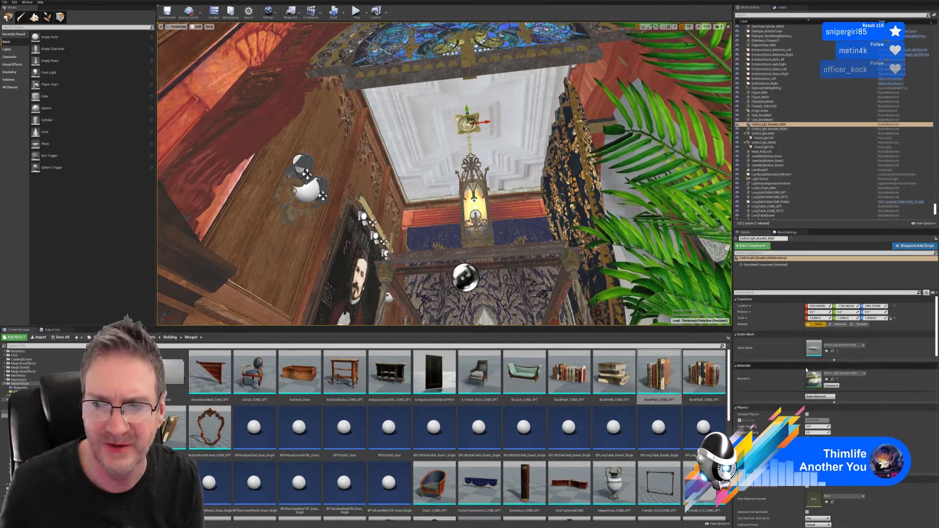
double_click(814, 349)
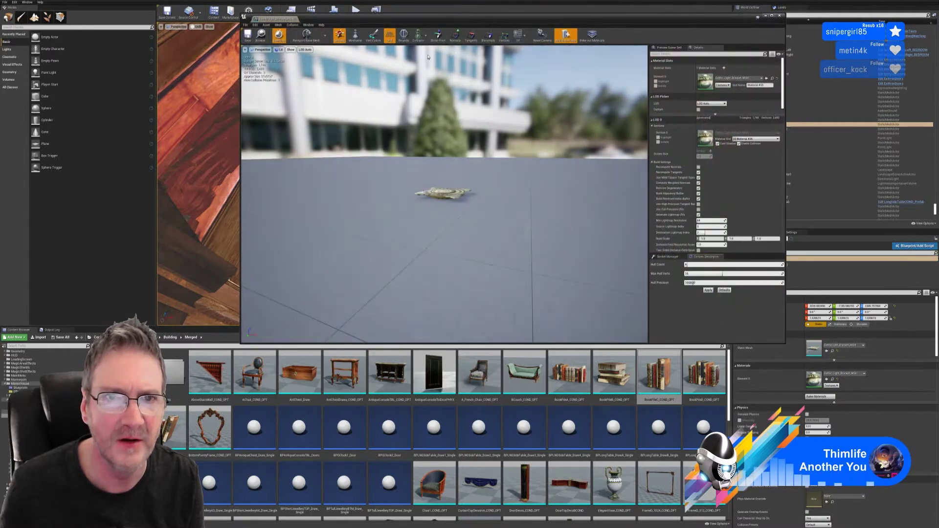
left_click(422, 36)
left_click(417, 50)
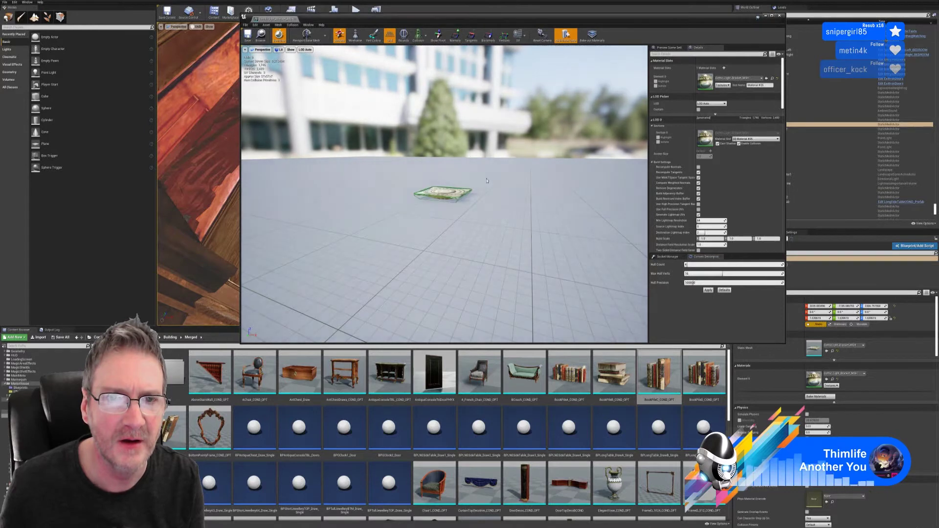
mouse_move(445, 205)
left_mouse_down()
mouse_move(440, 172)
mouse_move(452, 169)
mouse_move(451, 193)
left_mouse_up()
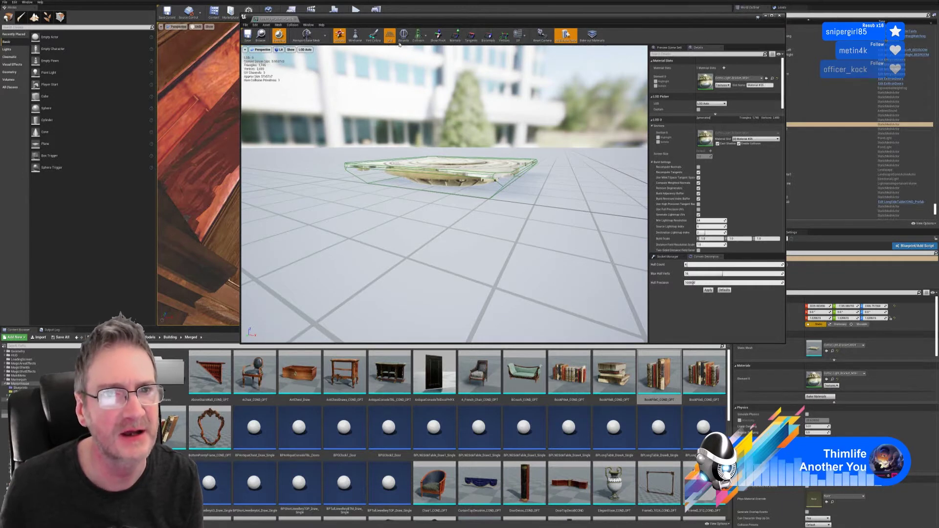
Remove the collision from the ceiling bracket mesh and play-test the level to check the gothic lantern
left_click(292, 24)
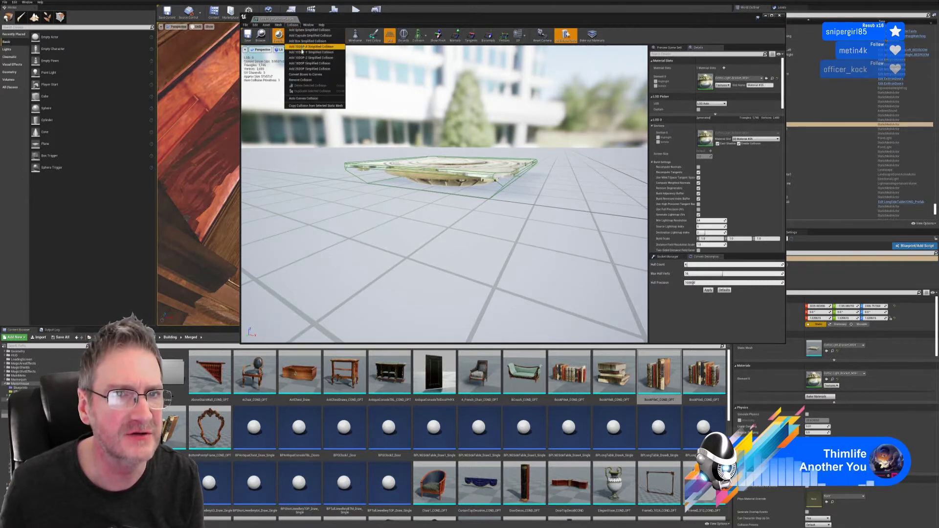
left_click(305, 80)
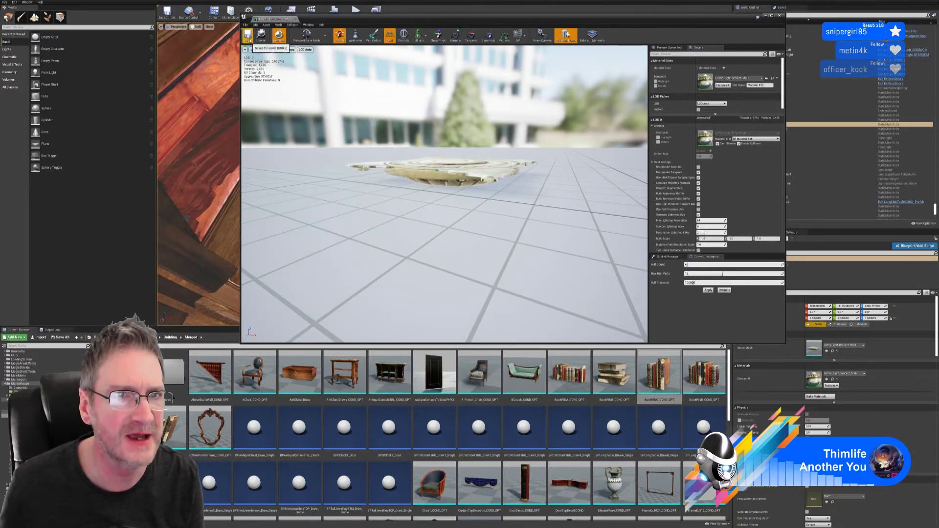
left_click(780, 16)
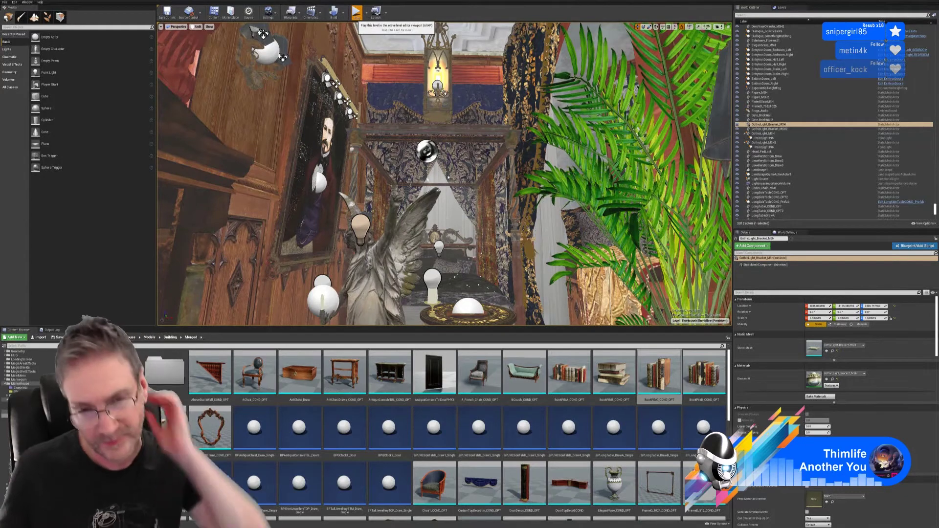
left_click(356, 12)
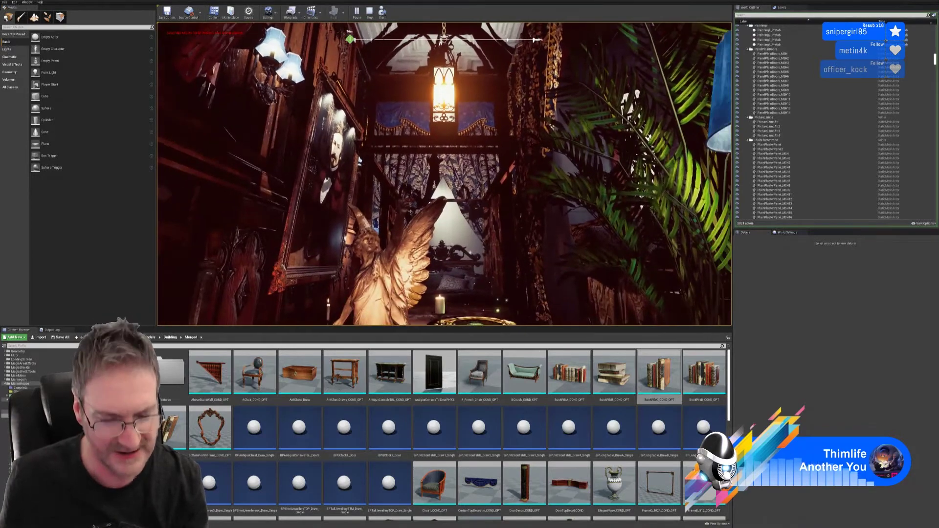
key("Escape")
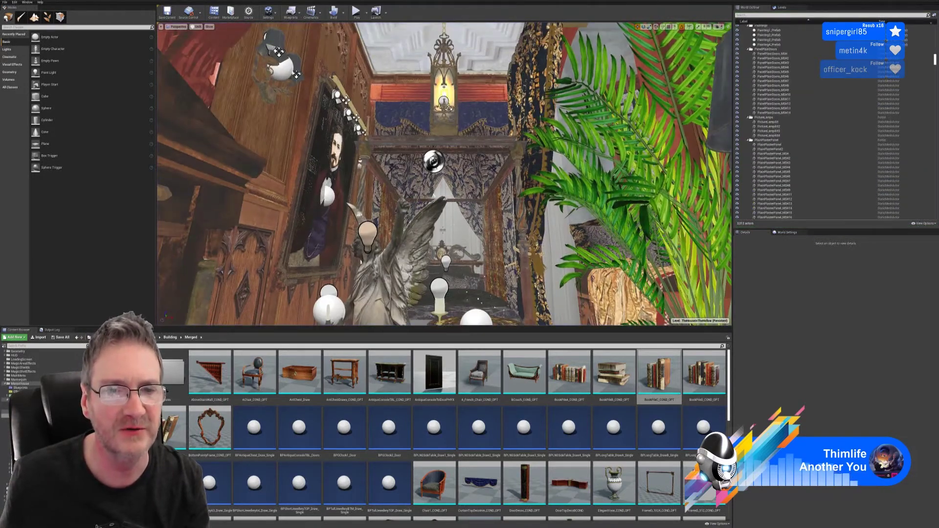
Select the physics thruster attached to the blue hanging lantern in front of the curtain
right_click_drag(442, 230, 335, 123)
key("w")
key("w")
key("s")
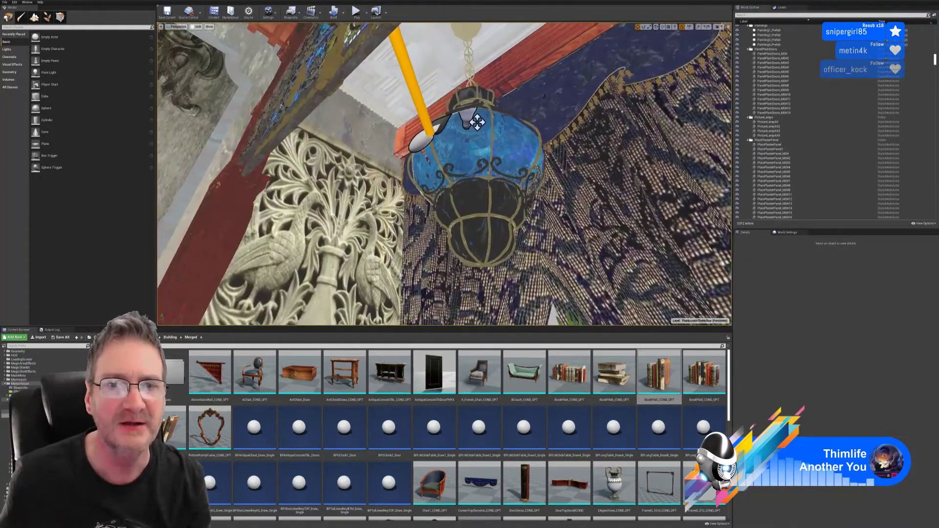
right_click_drag(254, 146, 242, 137)
left_click(442, 176)
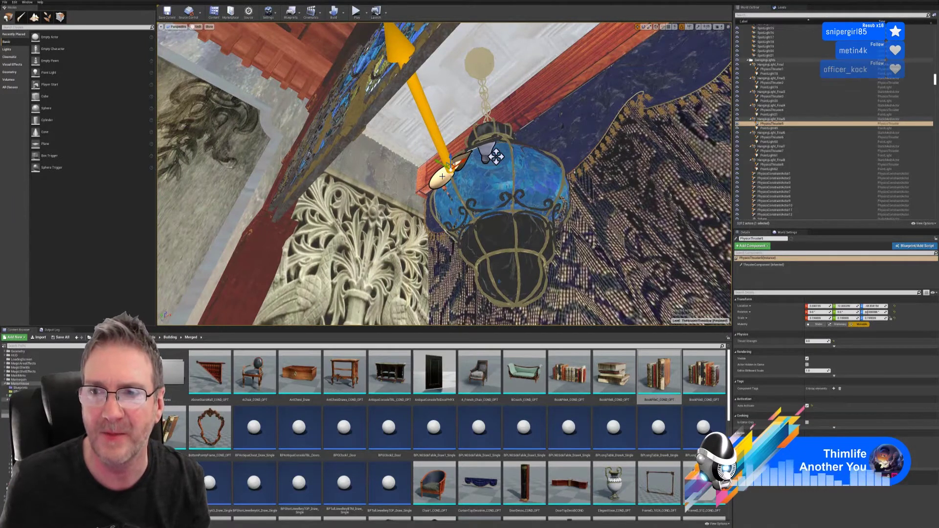
right_click_drag(496, 156, 438, 161)
key("a")
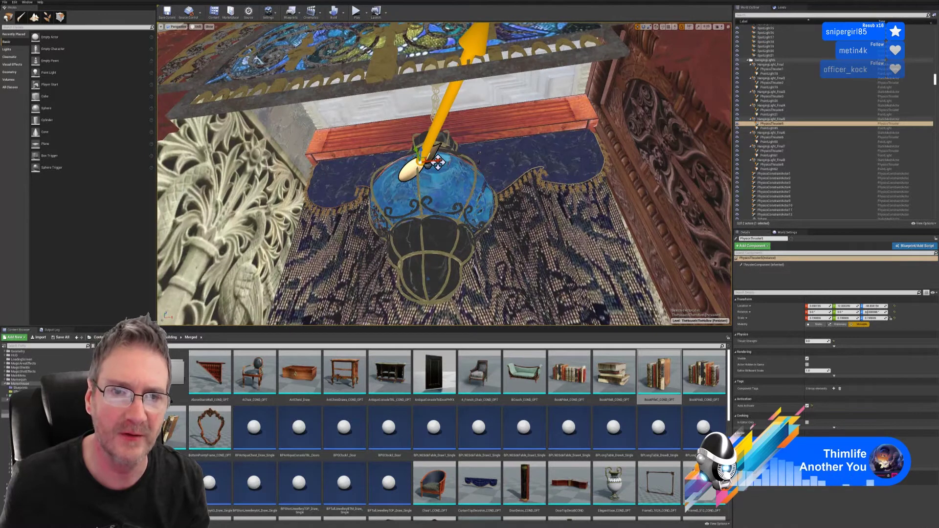
Duplicate the blue lantern's physics thruster and move the copy sideways, clear of the lantern
right_click(413, 169)
mouse_move(443, 226)
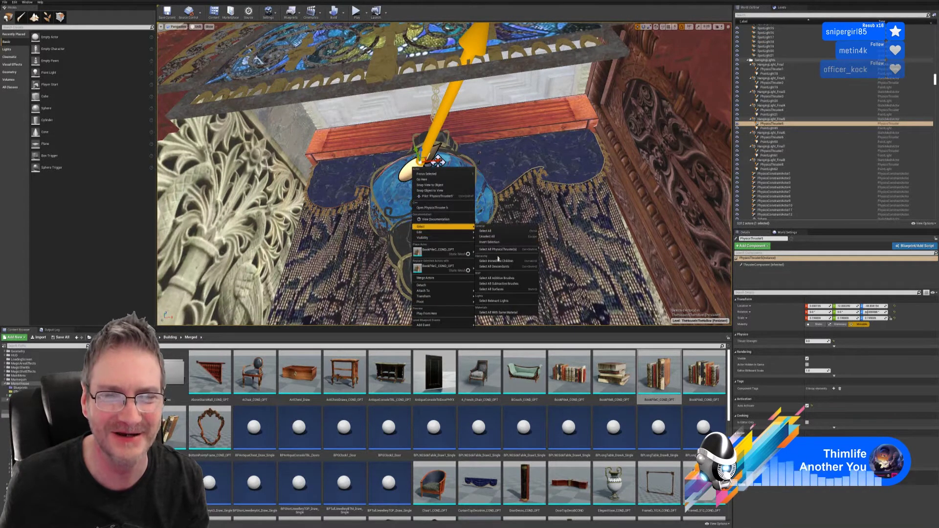
mouse_move(468, 235)
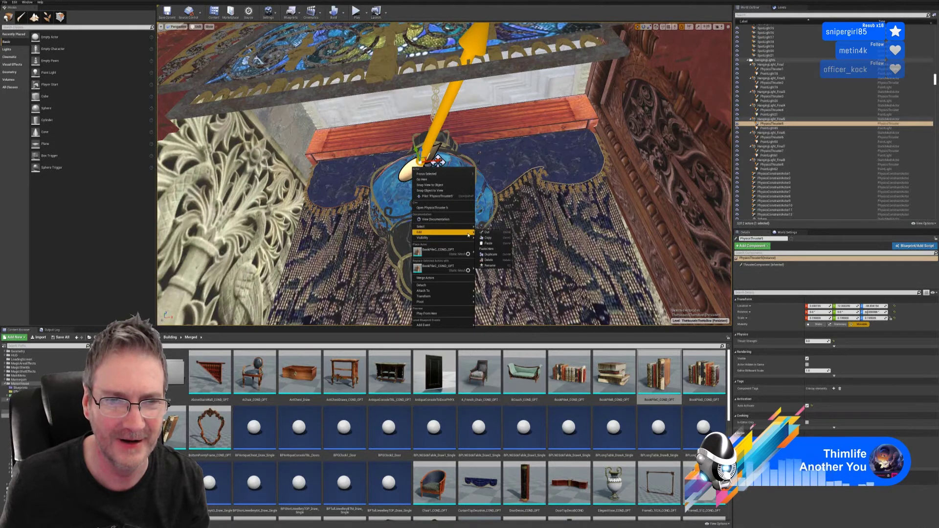
left_click(489, 255)
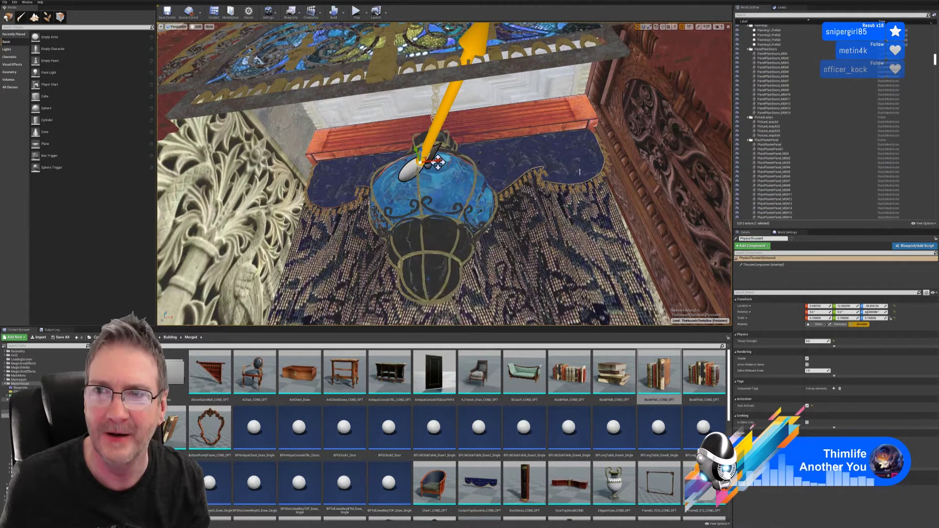
left_click_drag(439, 161, 586, 145)
Find the duplicated physics thruster in the level's actor hierarchy and try to move it out from under its hanging light
scroll(846, 118, "down", 5)
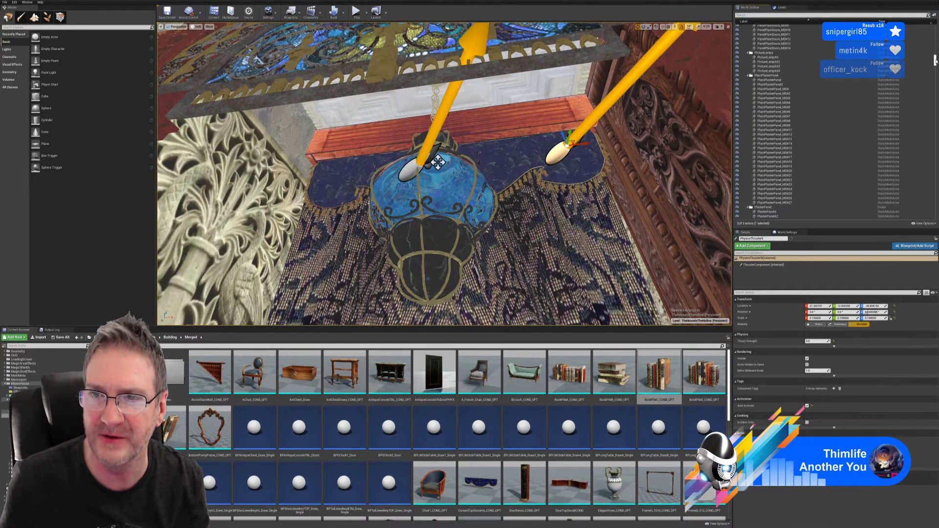
left_click_drag(936, 60, 936, 80)
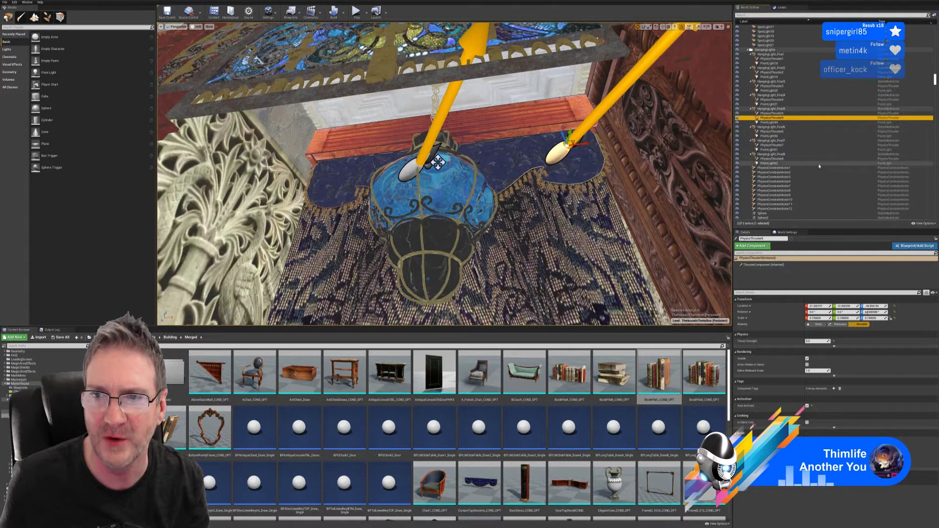
left_click_drag(781, 120, 777, 213)
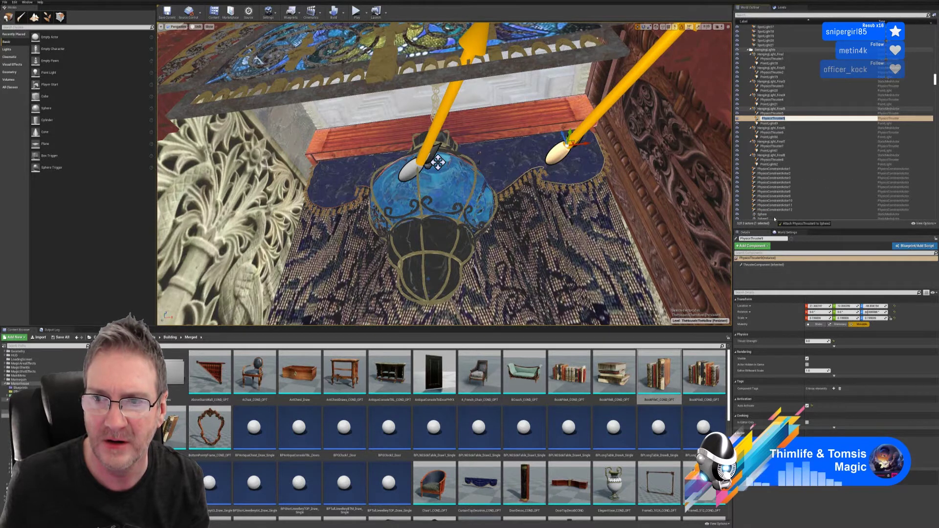
left_click_drag(777, 217, 786, 118)
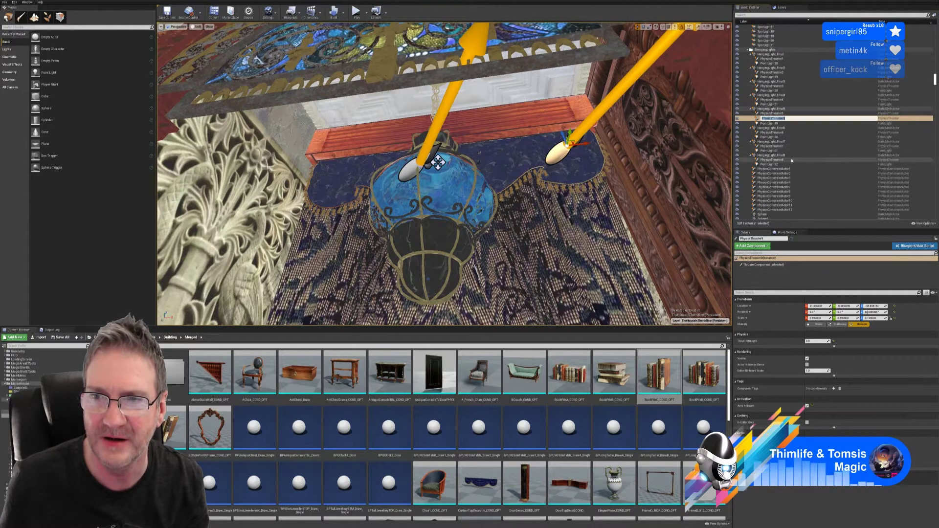
Collapse the actor folders from the arch window frames through the cushions, starting at the beginning of the level's hierarchy
scroll(818, 164, "down", 2)
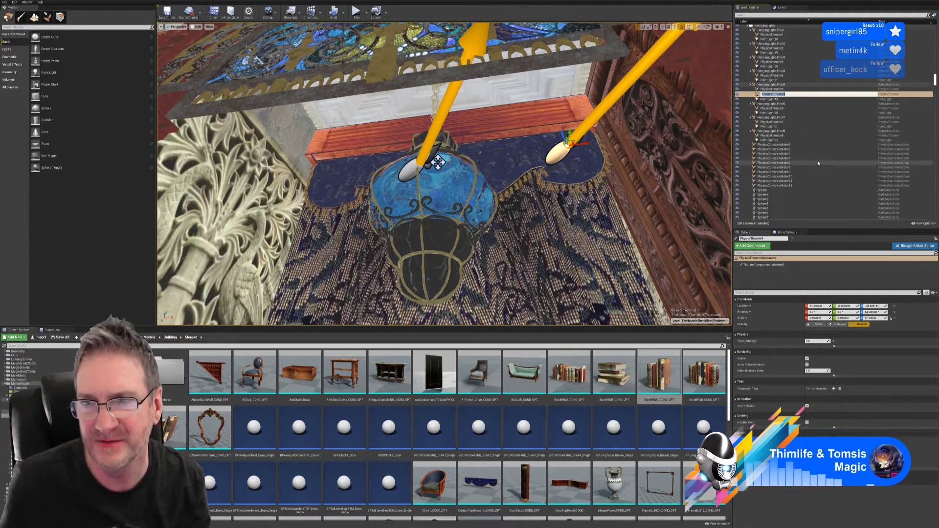
scroll(818, 163, "down", 8)
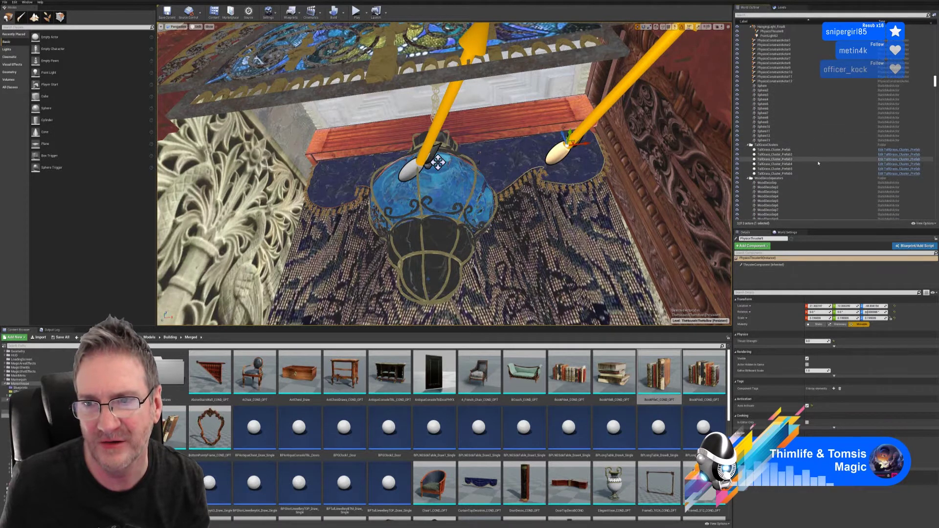
scroll(818, 163, "up", 15)
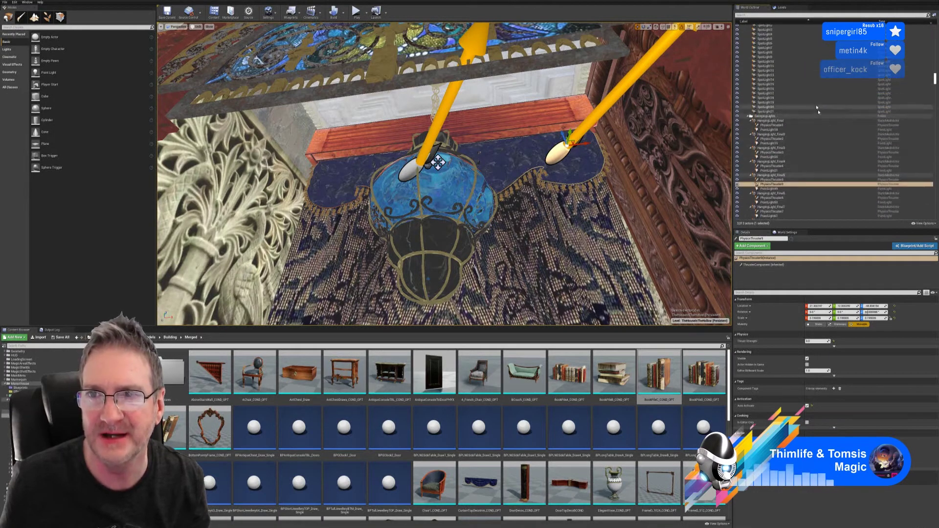
scroll(818, 111, "up", 12)
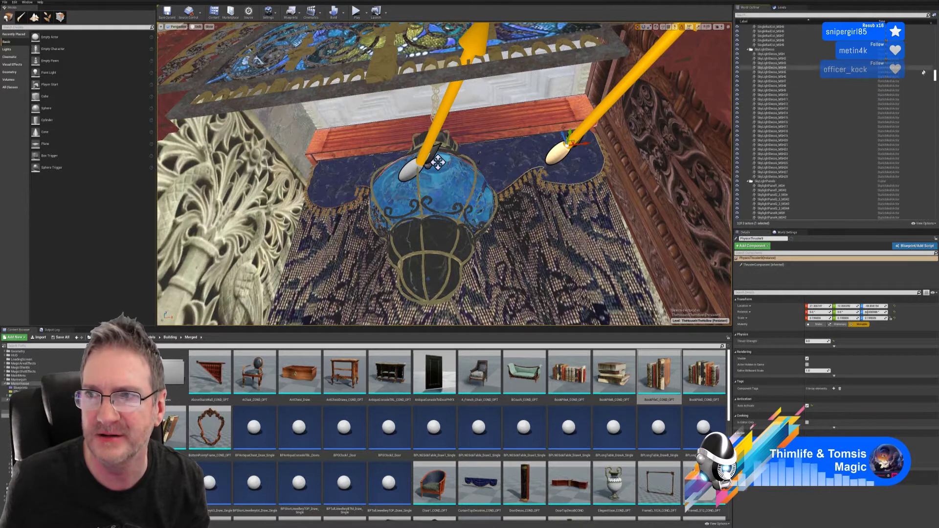
left_click_drag(934, 74, 932, 26)
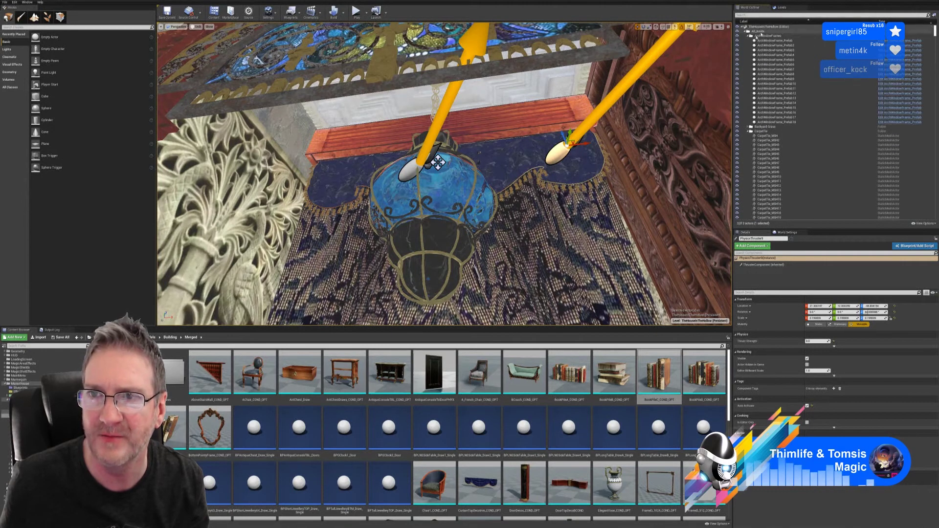
left_click(748, 36)
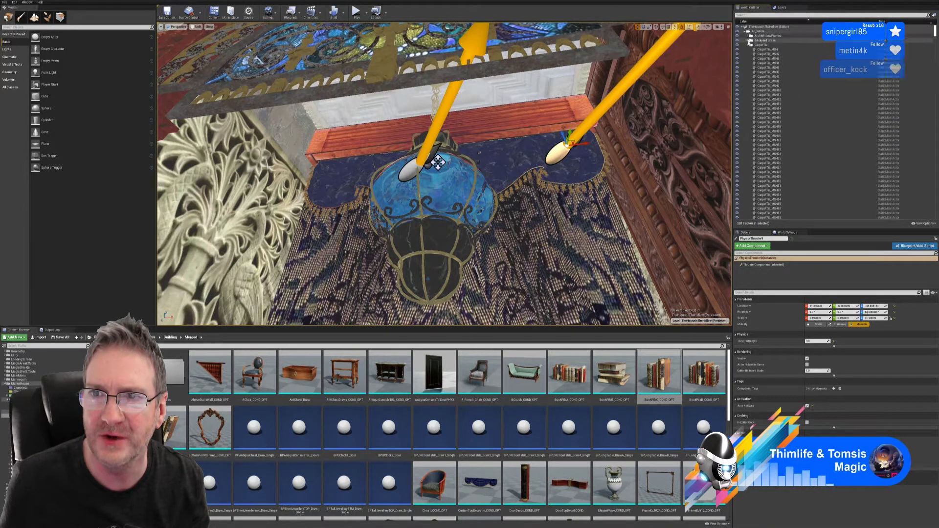
left_click(749, 45)
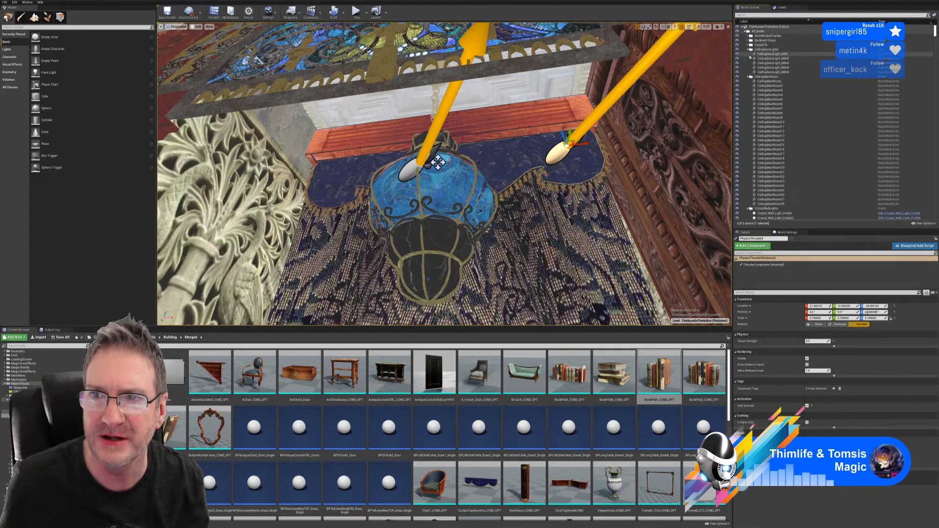
left_click(749, 49)
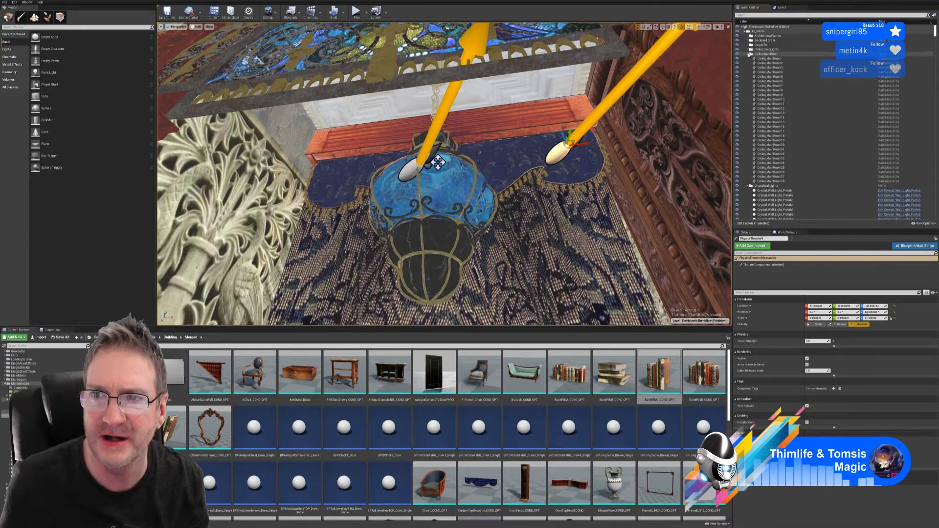
left_click(749, 54)
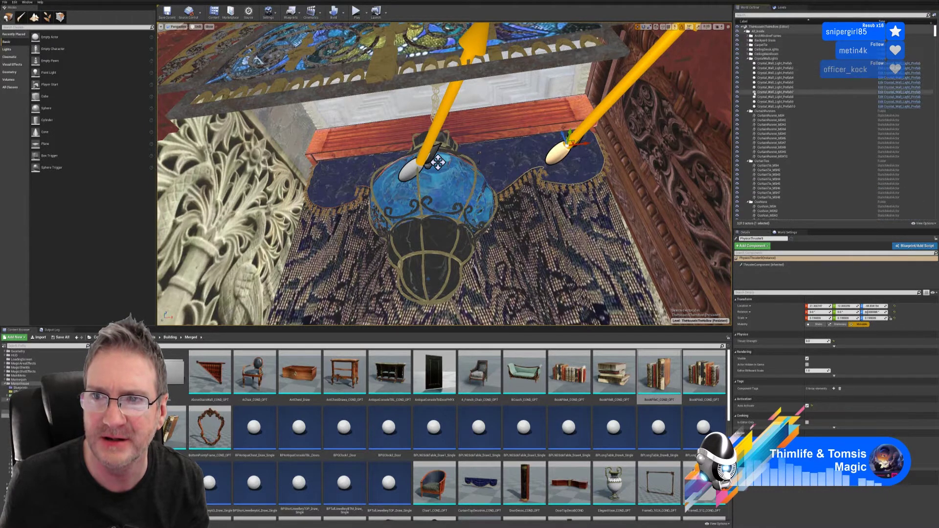
left_click(749, 58)
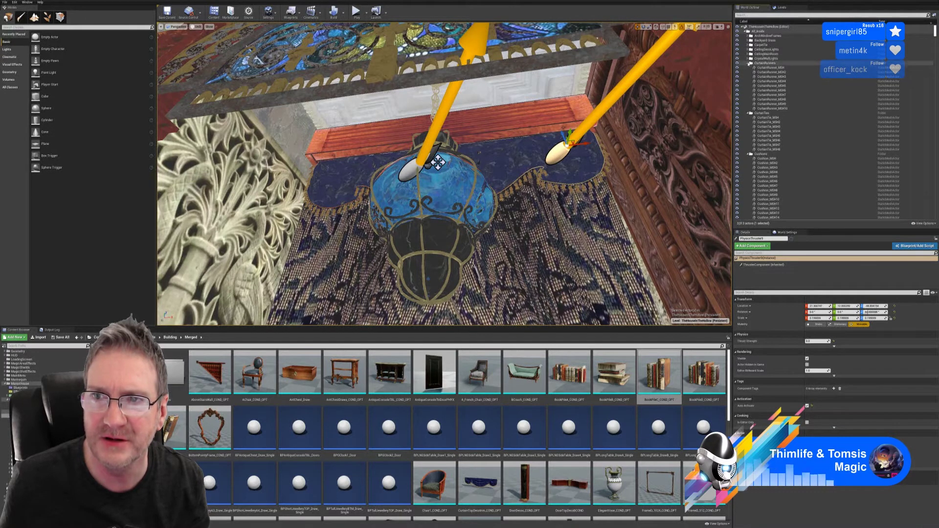
left_click(749, 63)
left_click(749, 68)
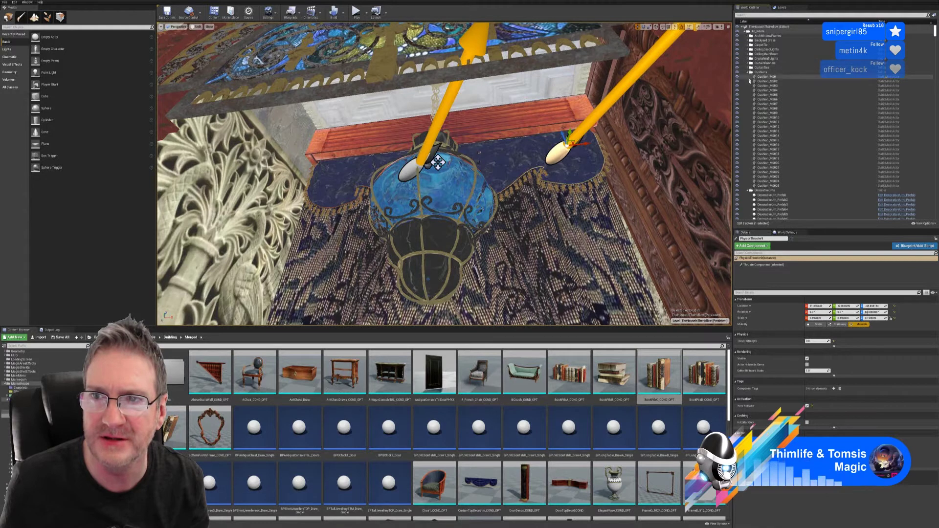
left_click(750, 71)
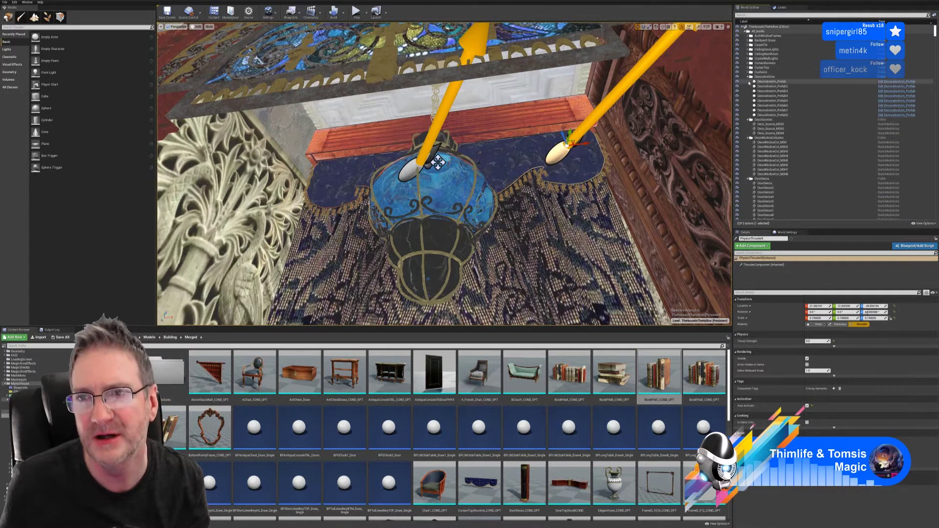
Collapse the actor folders from the decoration urns through the grey curtains in the level's hierarchy
left_click(750, 76)
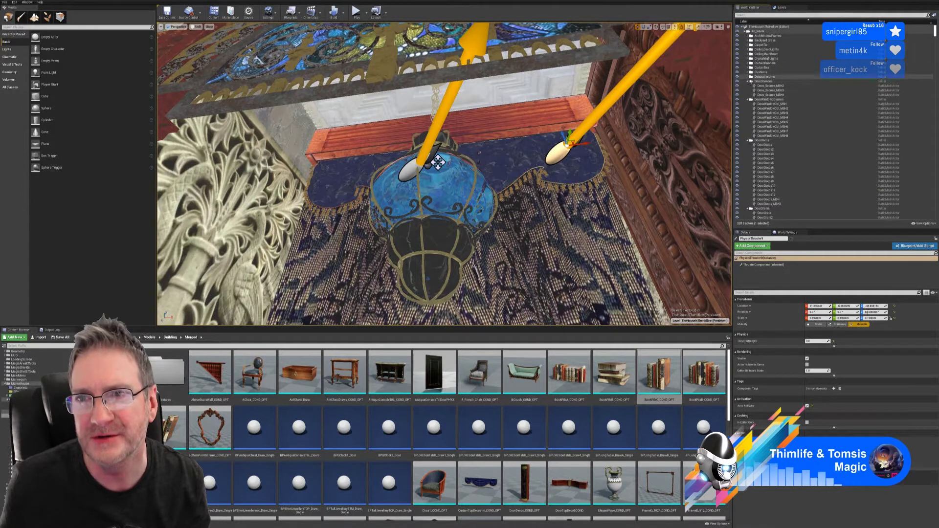
left_click(750, 81)
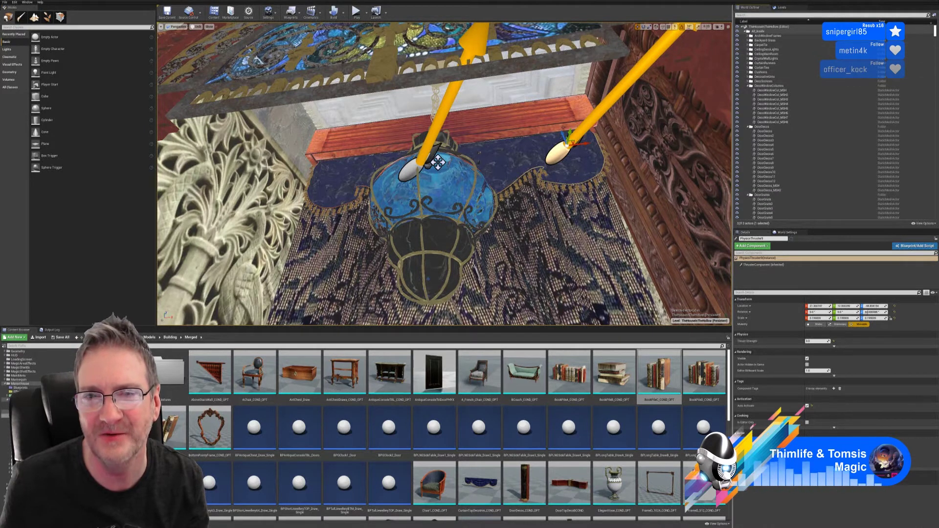
left_click(750, 86)
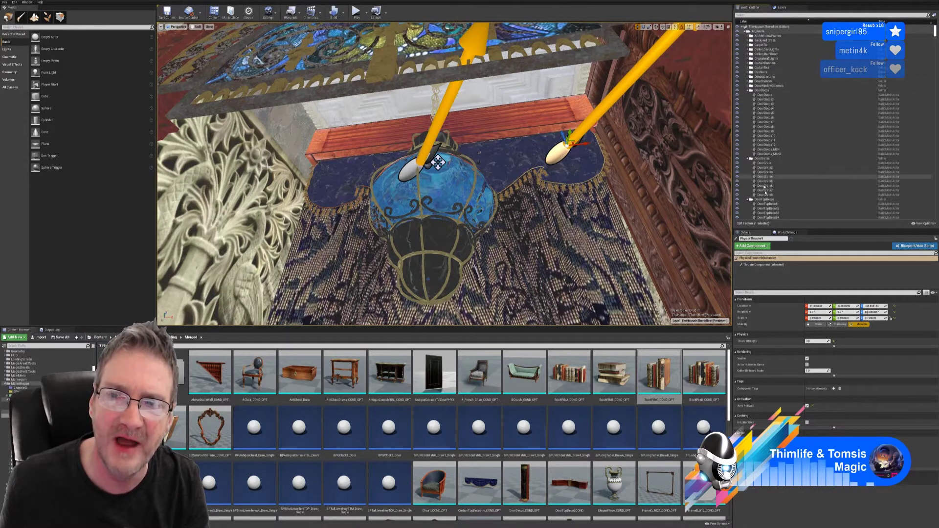
left_click(750, 91)
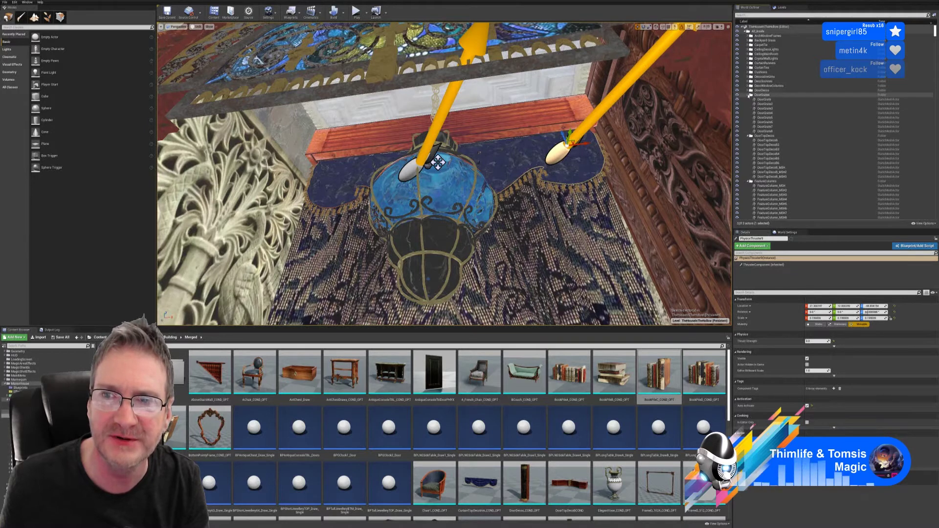
left_click(749, 95)
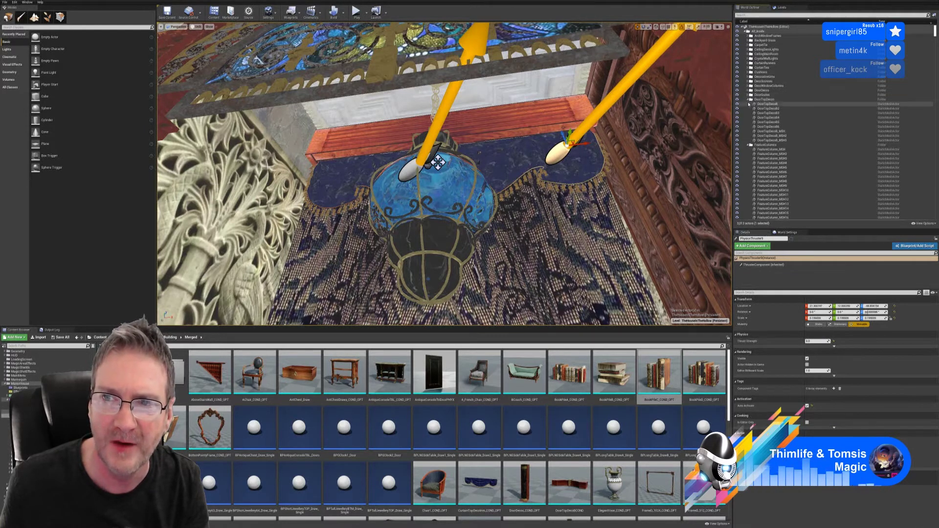
left_click(748, 99)
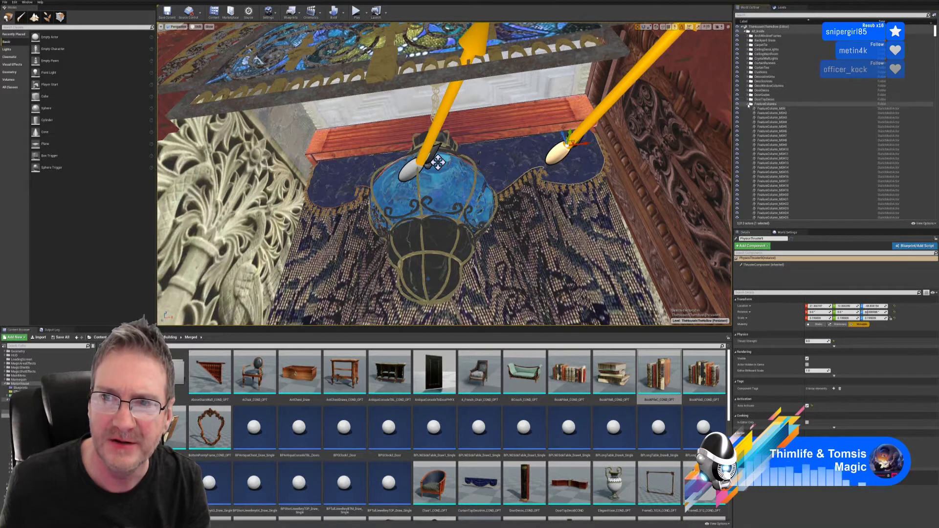
left_click(749, 104)
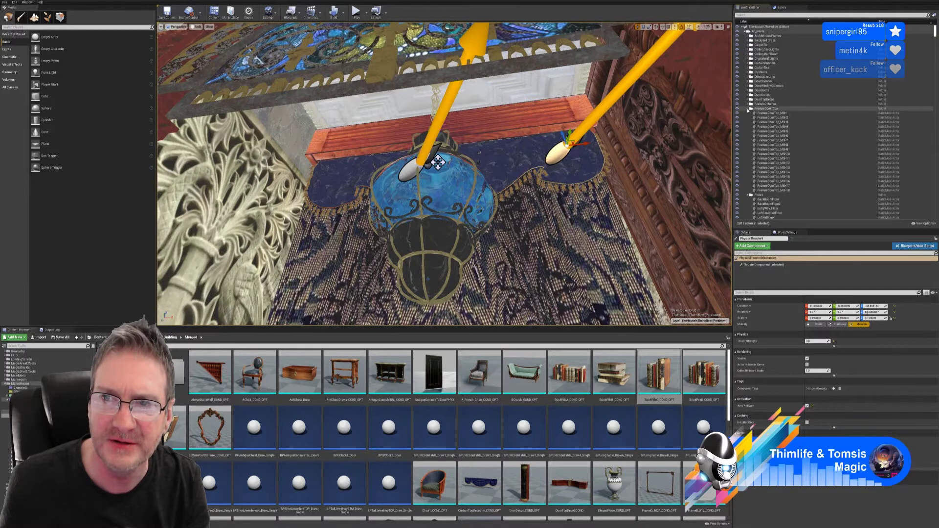
left_click(748, 109)
left_click(749, 113)
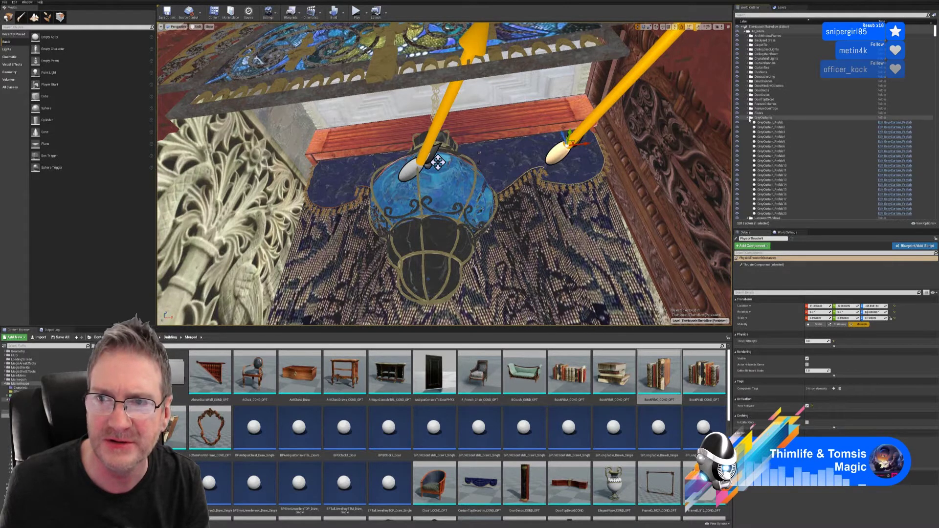
left_click(749, 118)
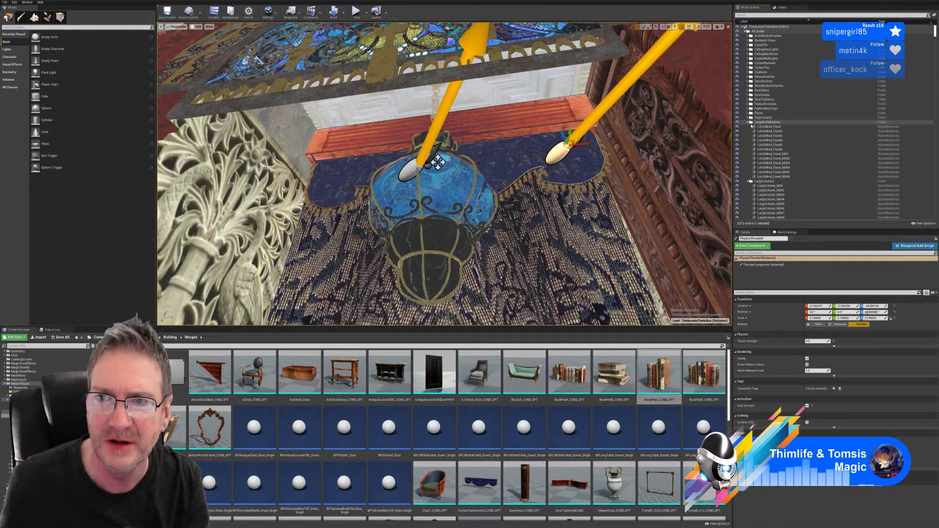
Collapse the actor folders from the large arch windows through the Lightmass portals
left_click(749, 122)
left_click(749, 127)
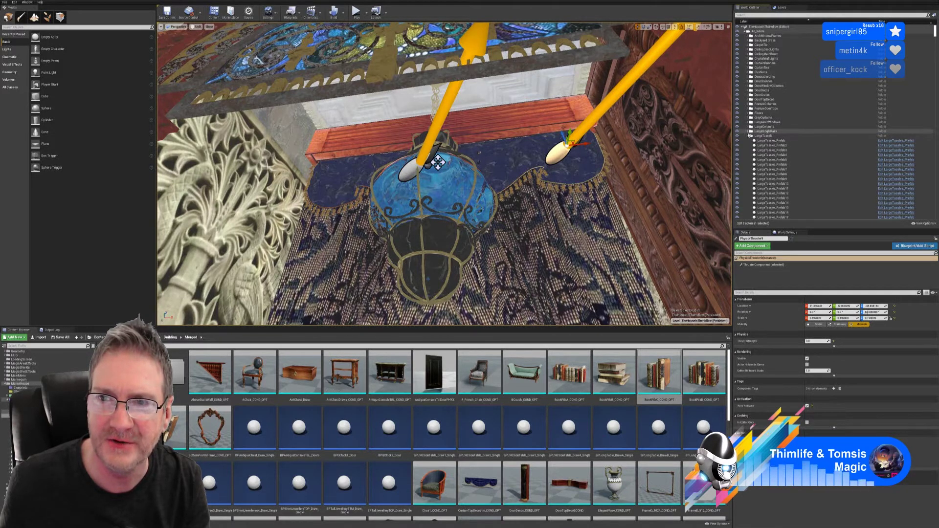
left_click(749, 135)
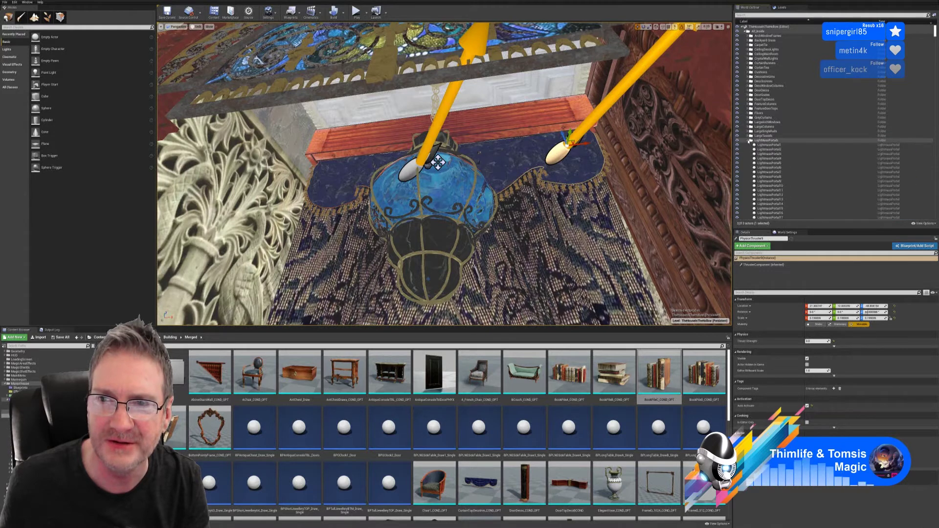
scroll(749, 141, "down", 2)
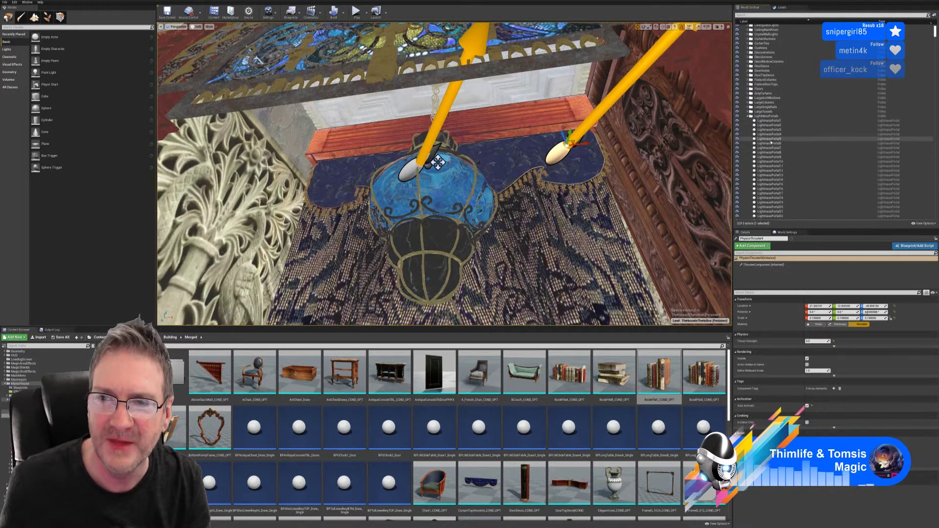
scroll(752, 104, "down", 2)
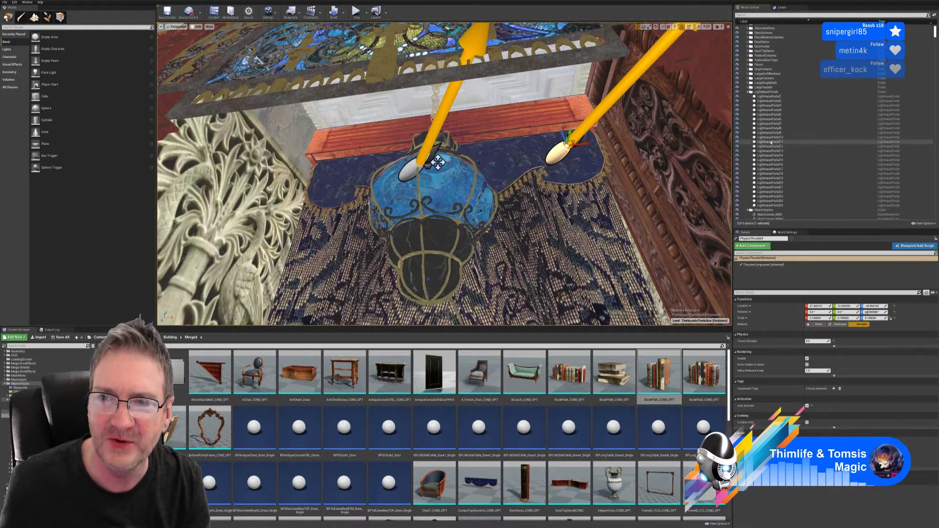
left_click(749, 92)
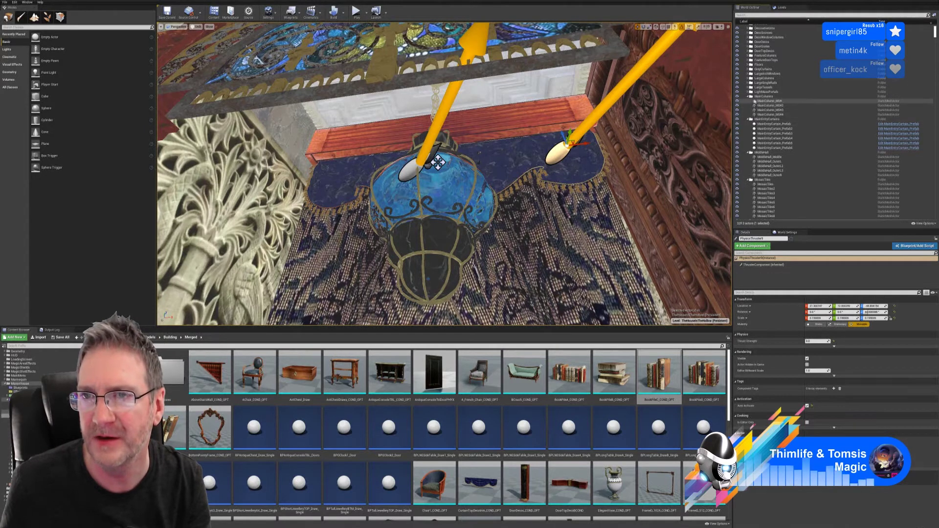
Collapse the actor folders from the main columns through the mosaic tiles in the level's hierarchy
left_click(749, 97)
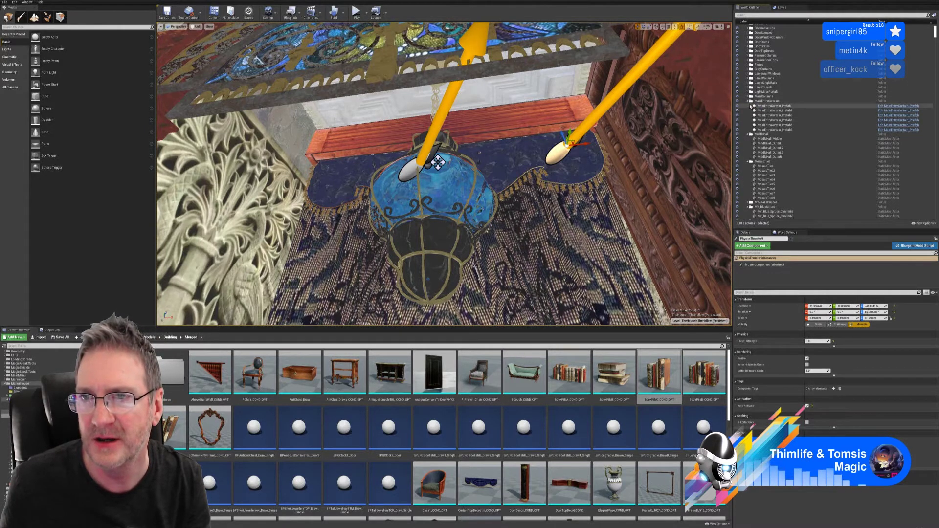
left_click(749, 101)
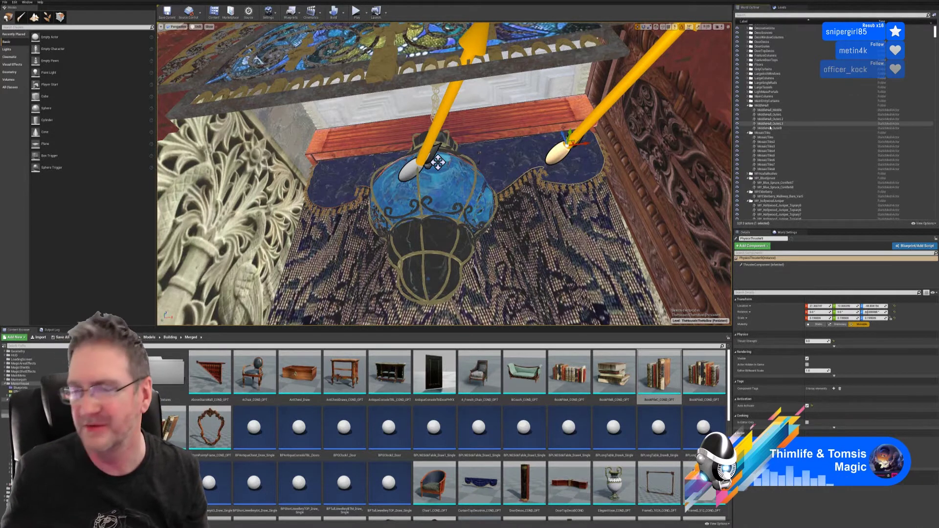
left_click(750, 105)
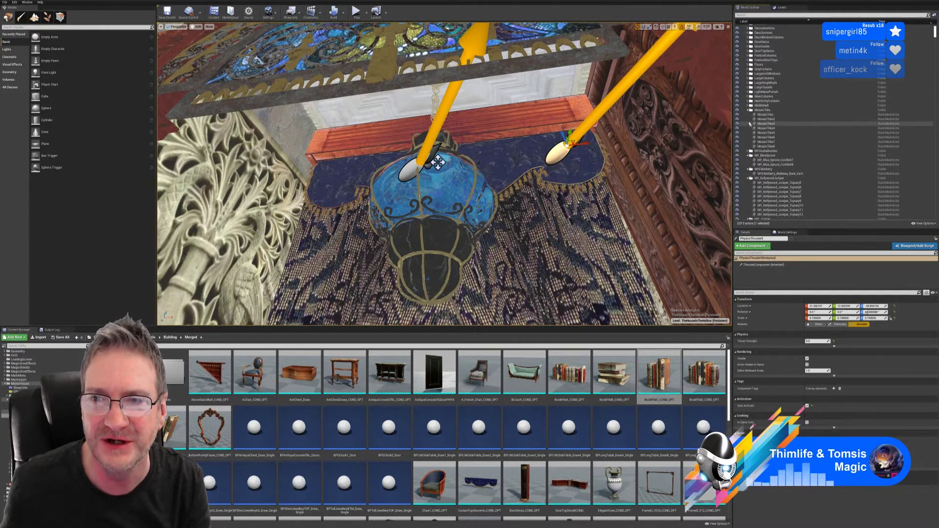
left_click(749, 110)
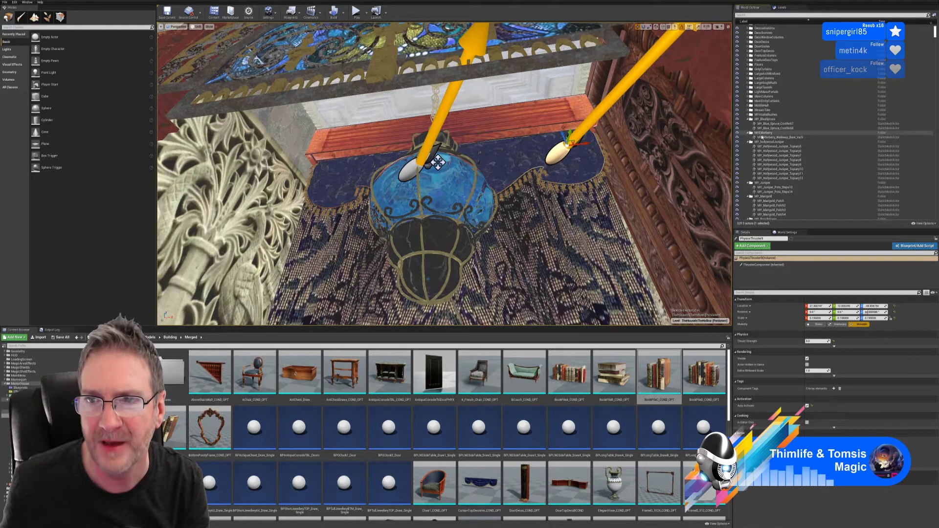
Collapse the plant folders from the blue spruce through the white birch in the level's hierarchy
left_click(749, 119)
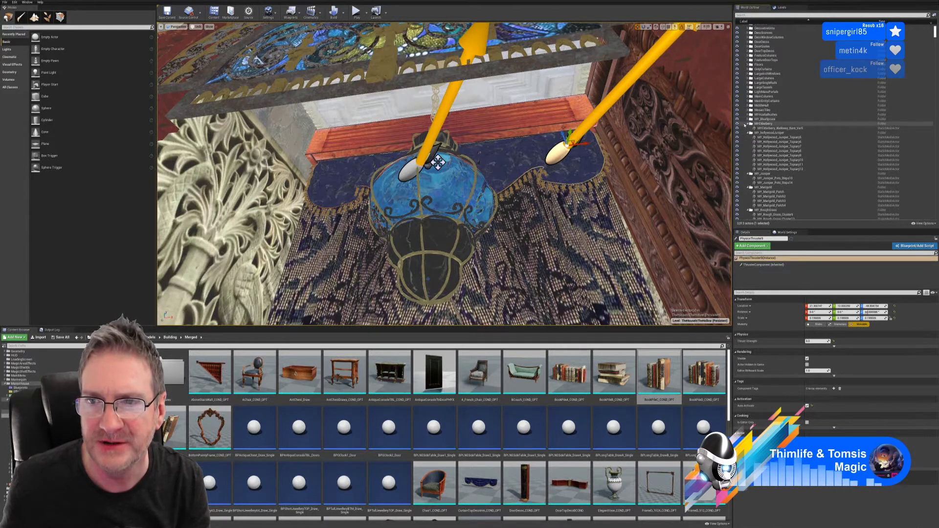
left_click(749, 124)
left_click(749, 129)
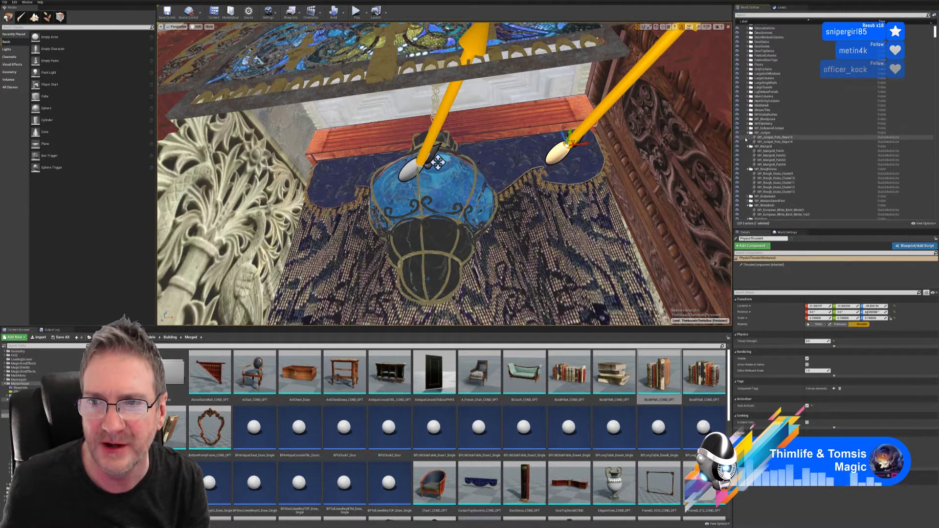
left_click(745, 134)
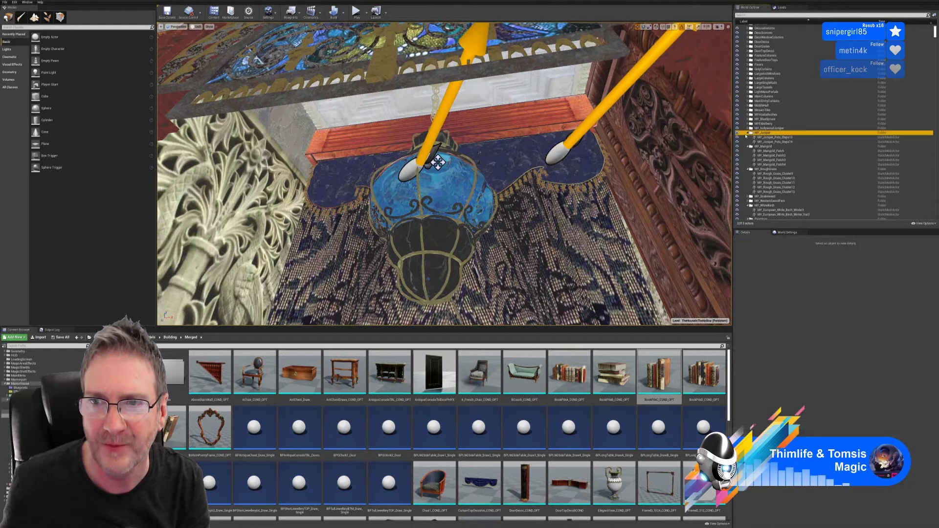
left_click(749, 133)
left_click(749, 137)
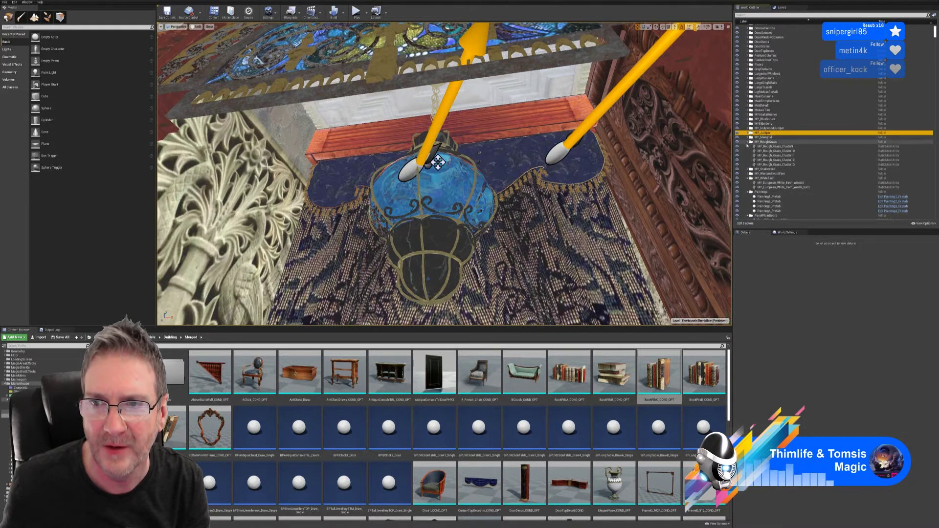
left_click(749, 142)
left_click(749, 155)
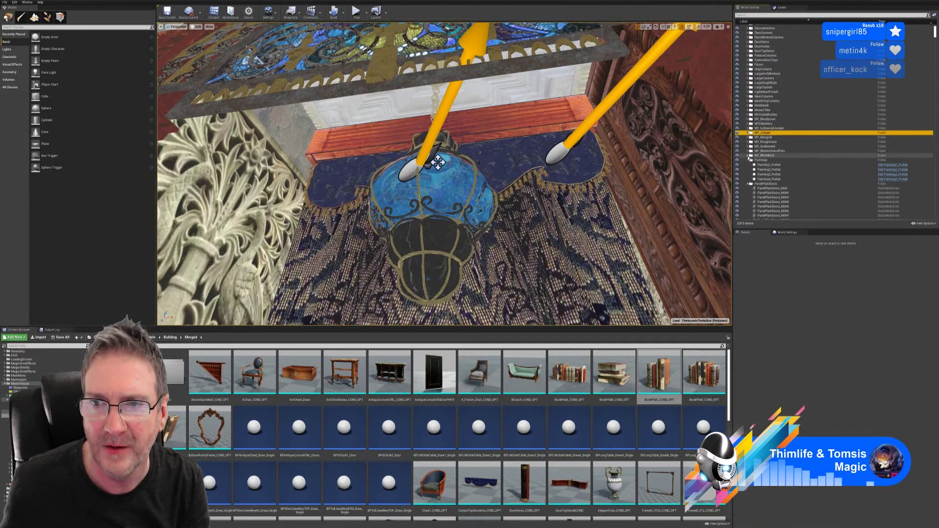
Collapse the actor folders from the paintings through the point lights, including the plaster panels and plaster windows
left_click(748, 160)
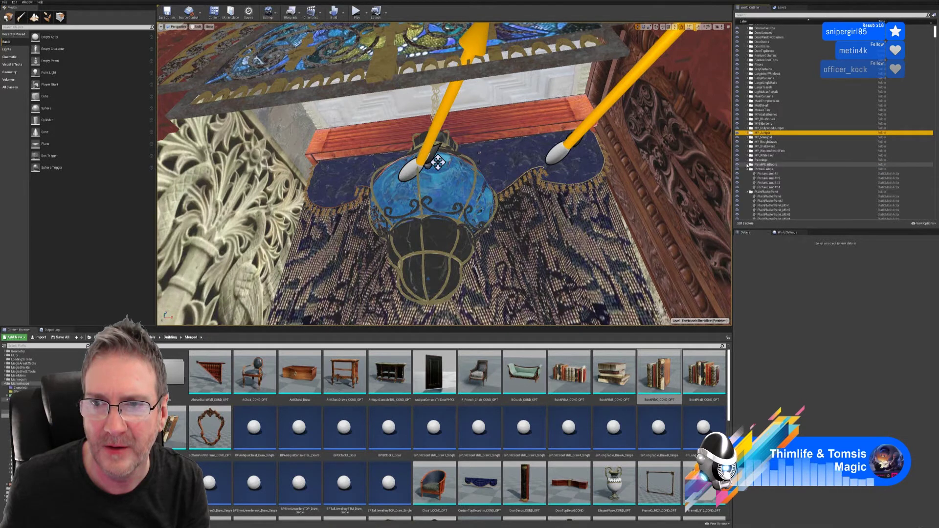
scroll(748, 167, "down", 2)
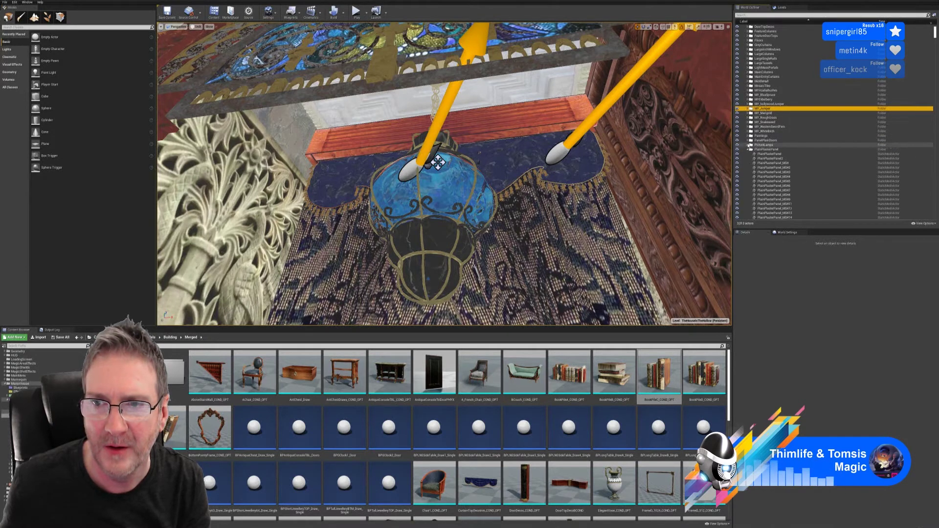
left_click(749, 149)
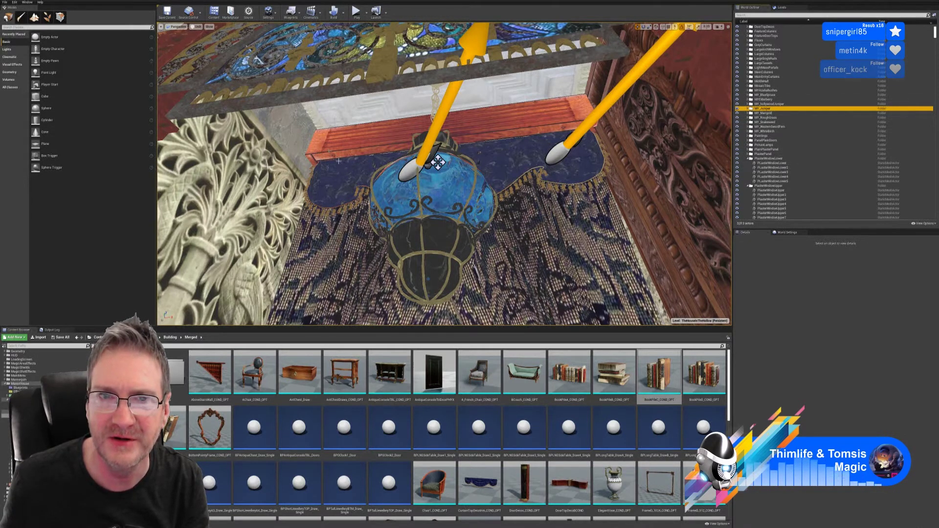
left_click(749, 159)
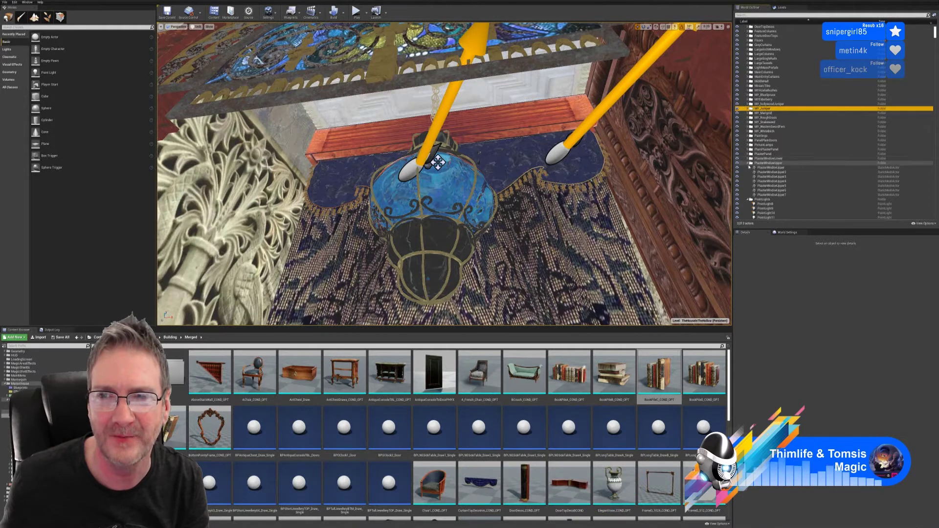
left_click(749, 164)
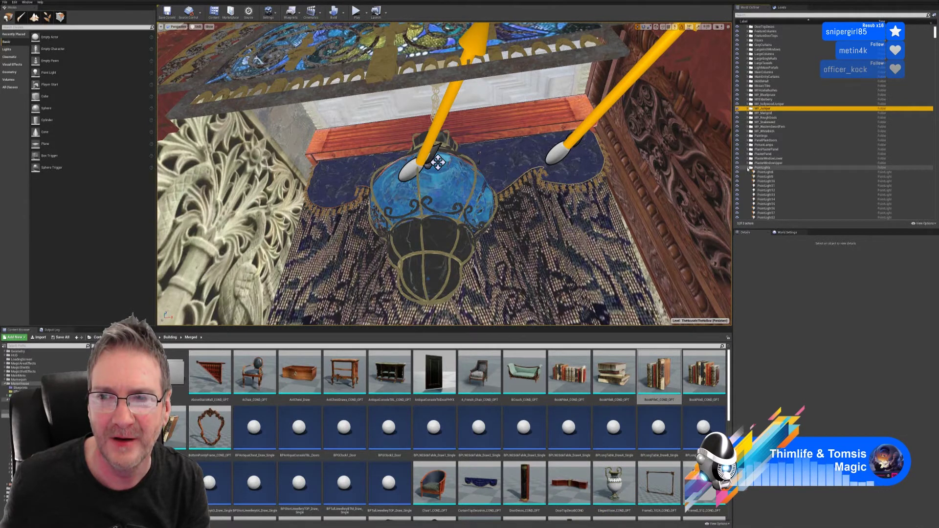
left_click(749, 167)
Collapse the actor folders from the reflection captures through the spotlights, including the sconce lights and skylight panels
scroll(748, 161, "down", 2)
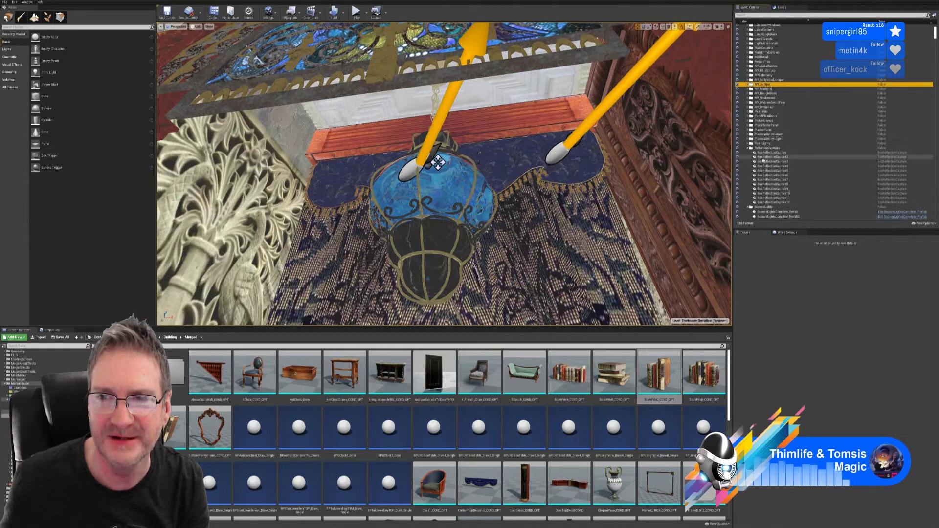
left_click(748, 149)
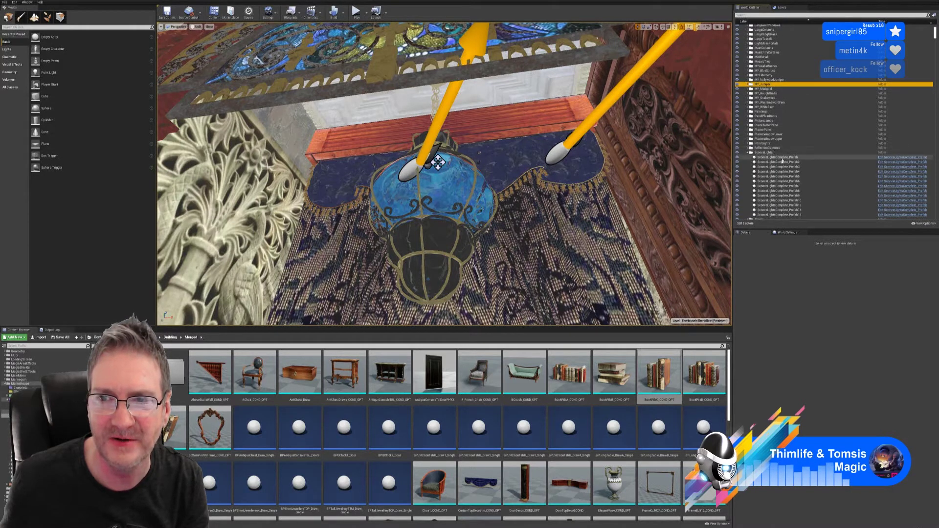
scroll(758, 152, "down", 2)
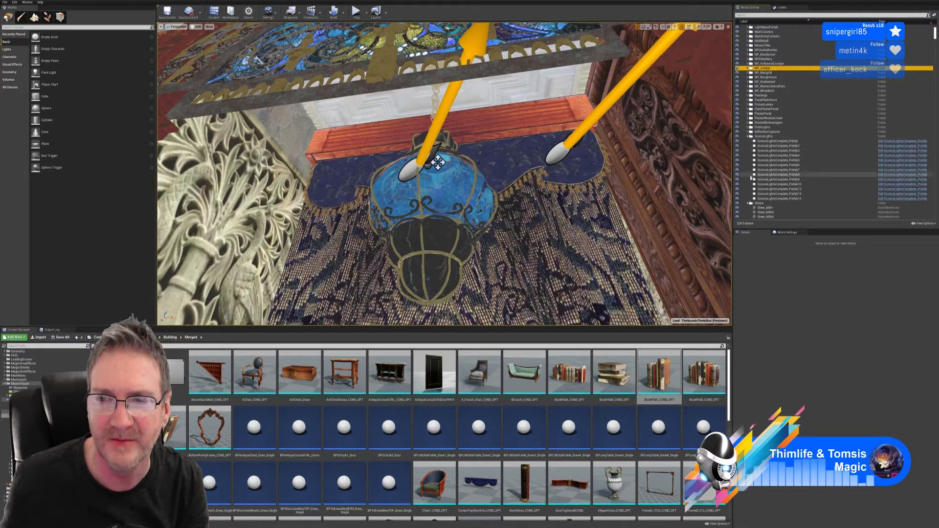
left_click(749, 137)
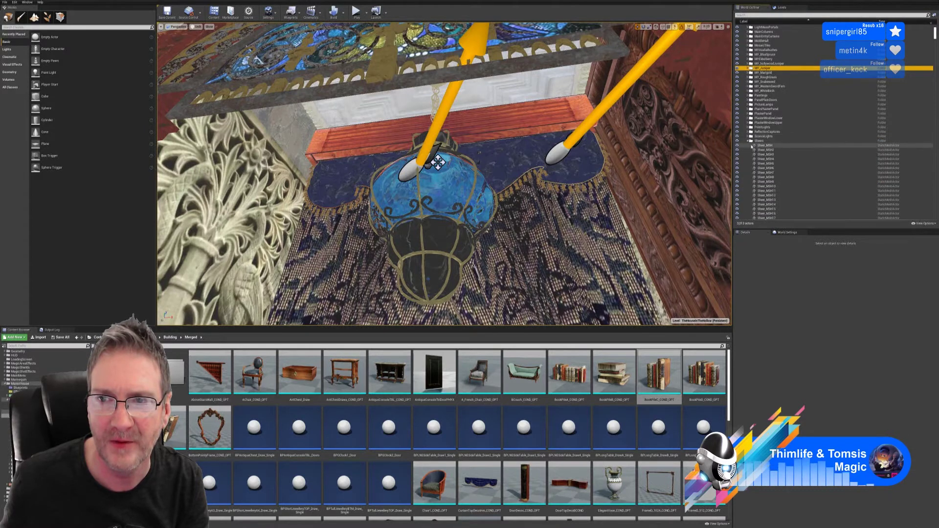
left_click(748, 141)
left_click(748, 146)
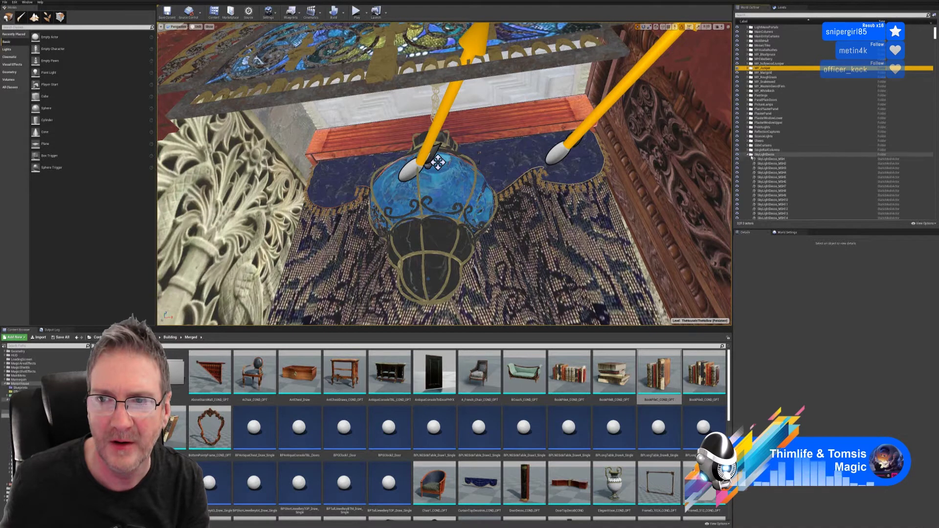
left_click(749, 159)
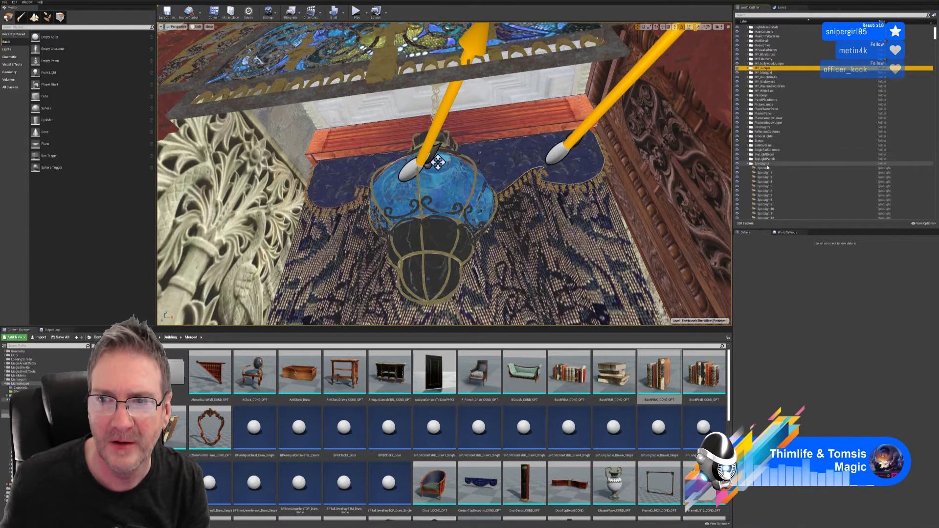
left_click(749, 164)
Collapse the tall grass clusters and wood separators folders below the hanging lights in the level's hierarchy
scroll(782, 147, "down", 5)
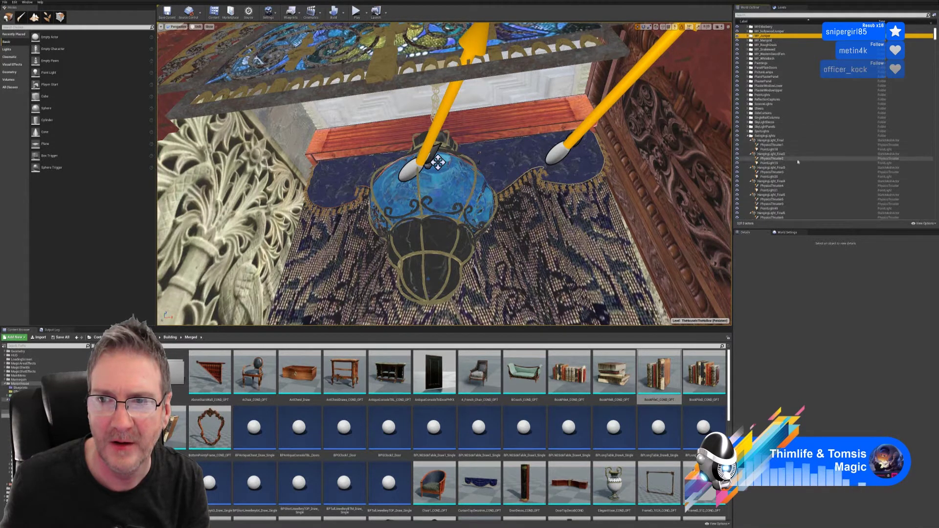
scroll(783, 142, "down", 1)
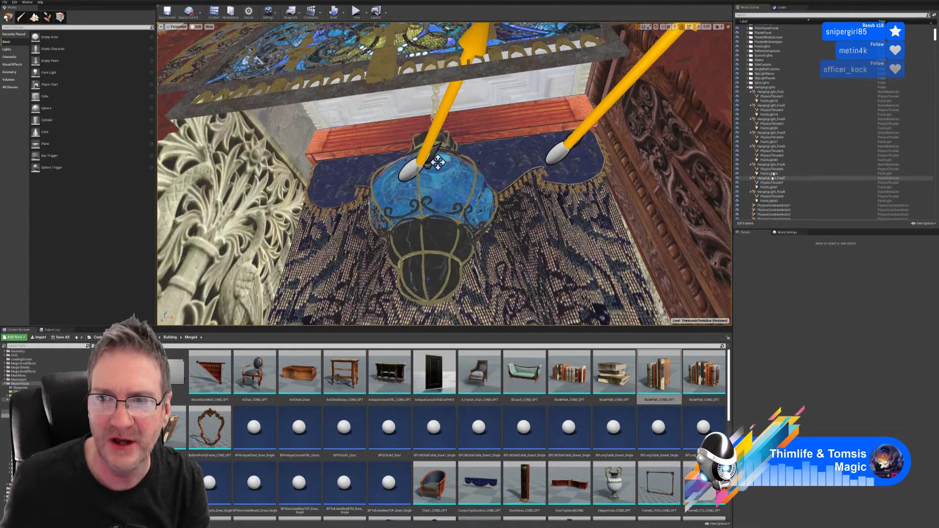
scroll(784, 142, "down", 4)
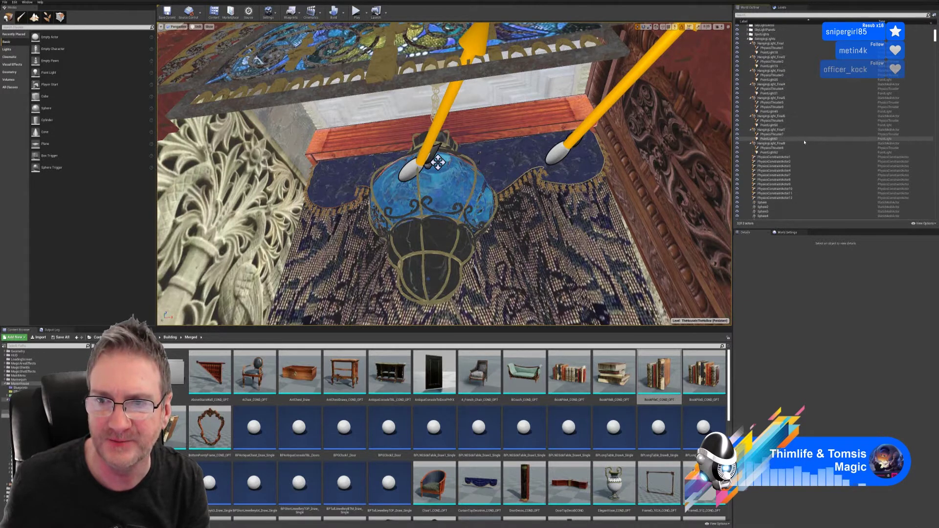
scroll(786, 178, "down", 6)
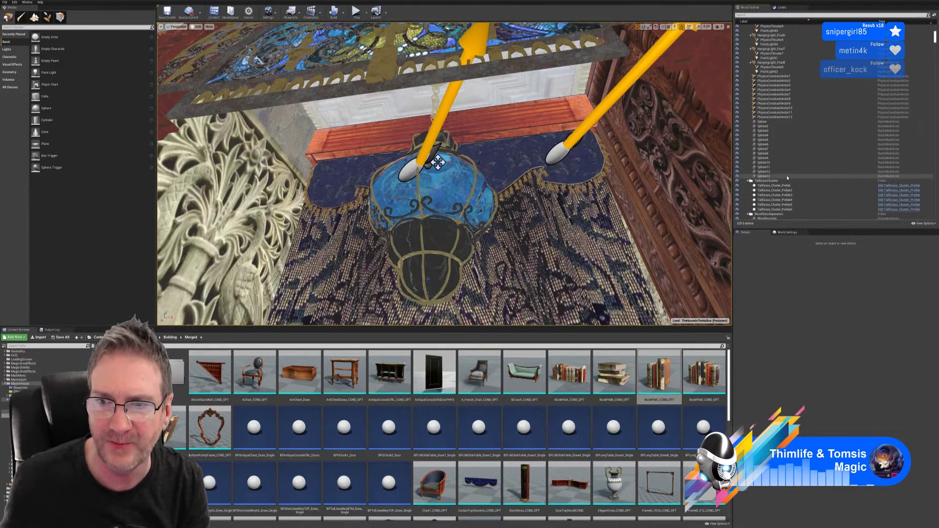
left_click(749, 132)
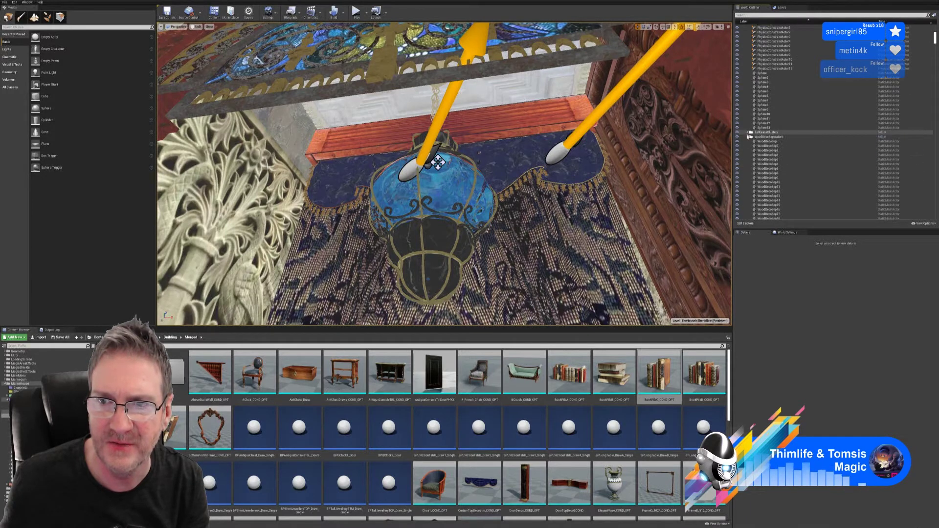
left_click(748, 137)
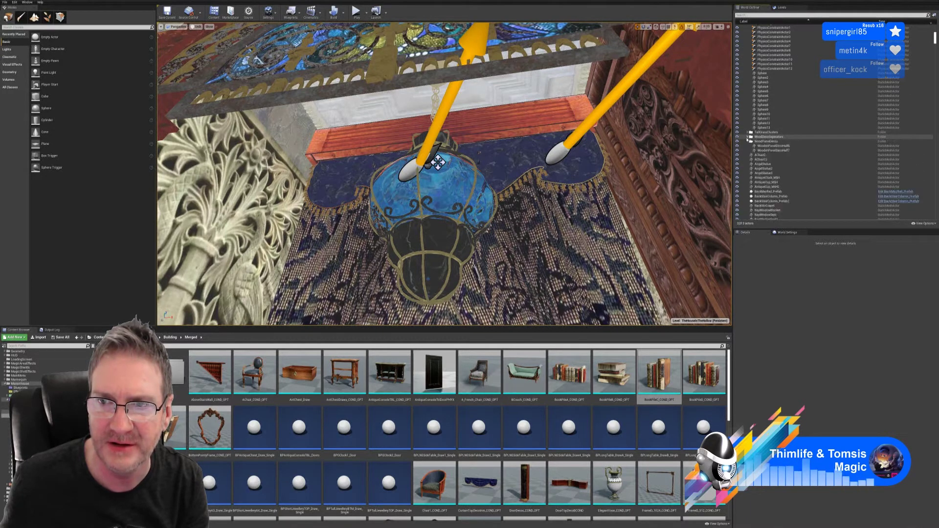
Look through the loose actors after the folders and select the lit gothic lantern beside the curtains in the scene
scroll(803, 143, "down", 2)
scroll(804, 142, "down", 2)
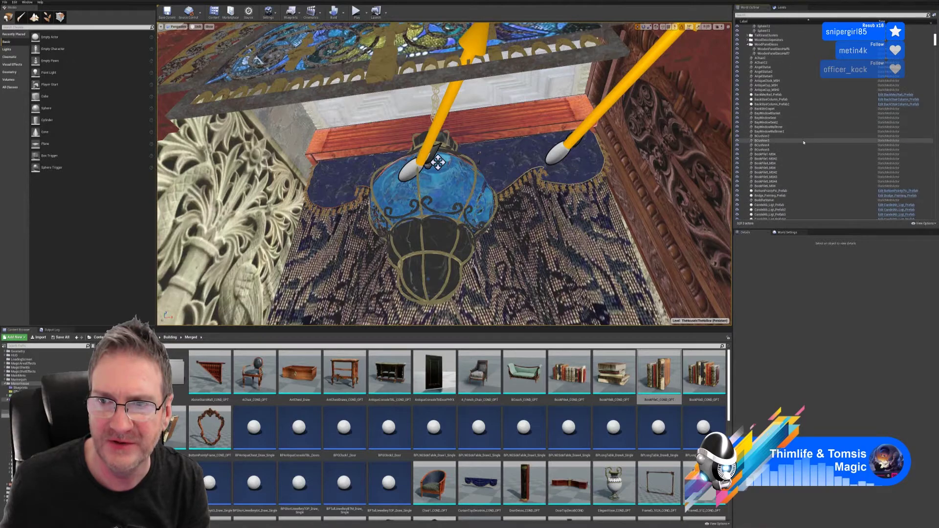
scroll(779, 97, "down", 1)
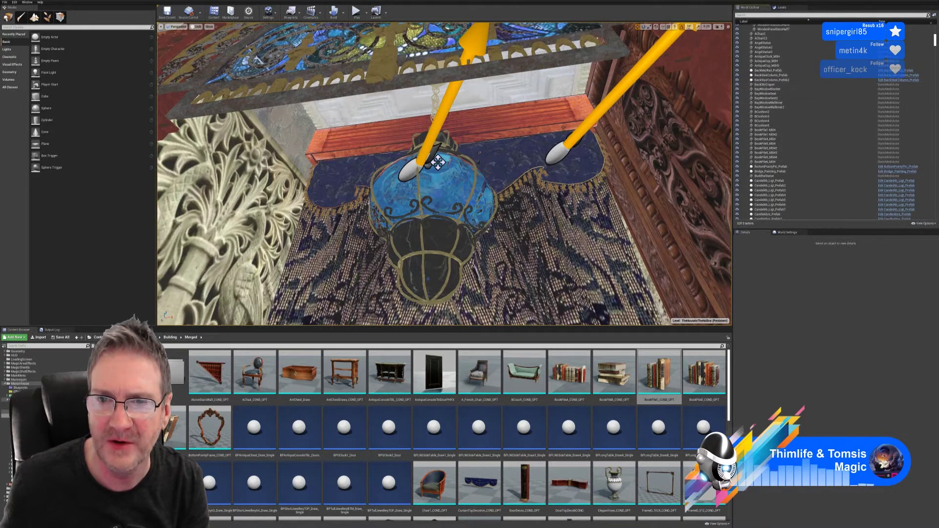
right_click_drag(602, 152, 528, 156)
left_click(442, 230)
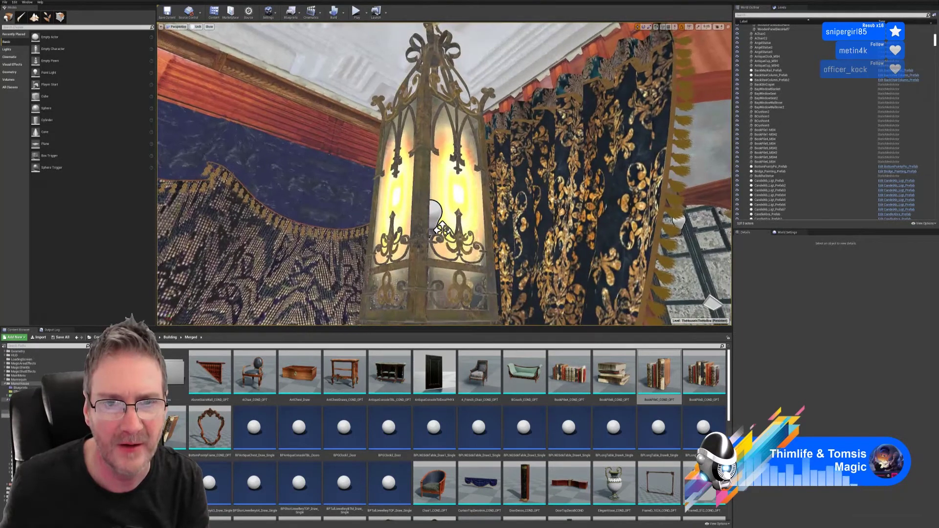
Look through the loose actors around the gothic lantern's entry in the level's hierarchy and inspect the lantern in the scene
scroll(770, 118, "up", 15)
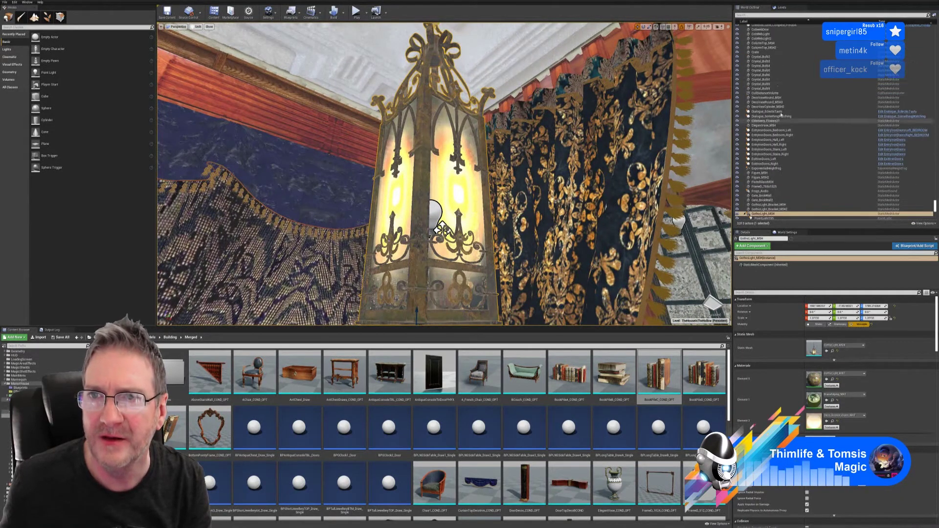
scroll(768, 91, "up", 15)
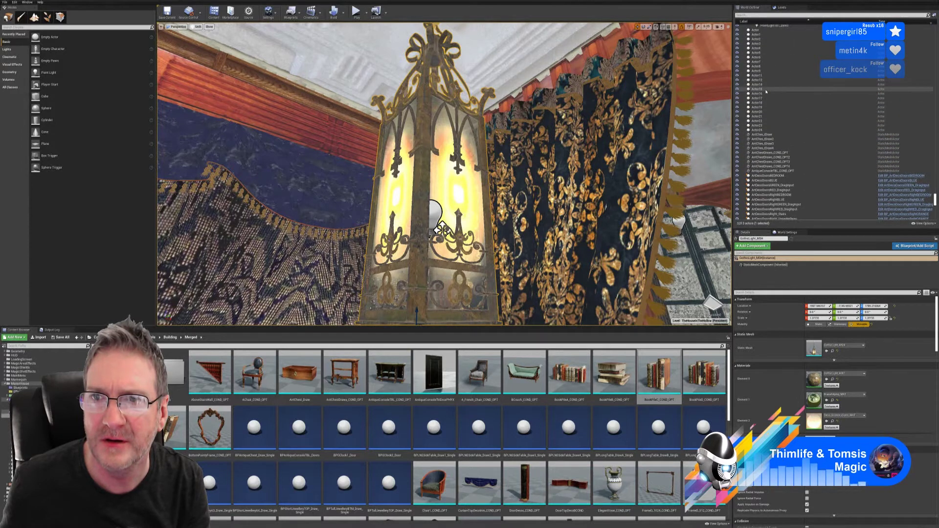
scroll(763, 96, "up", 3)
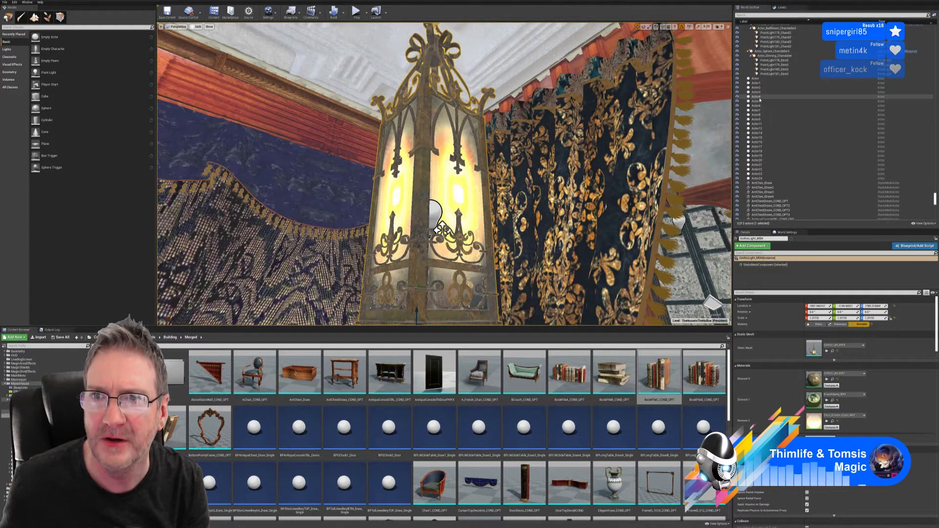
scroll(760, 100, "down", 12)
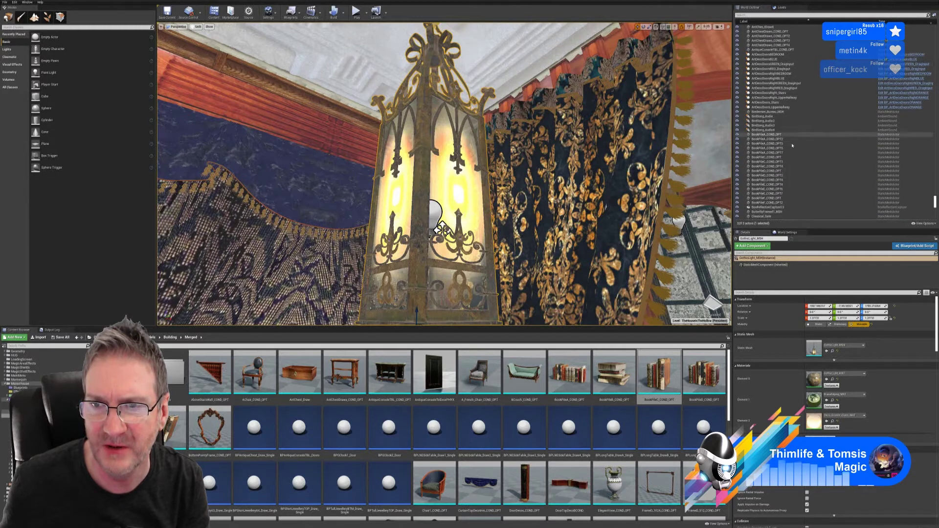
scroll(797, 156, "down", 4)
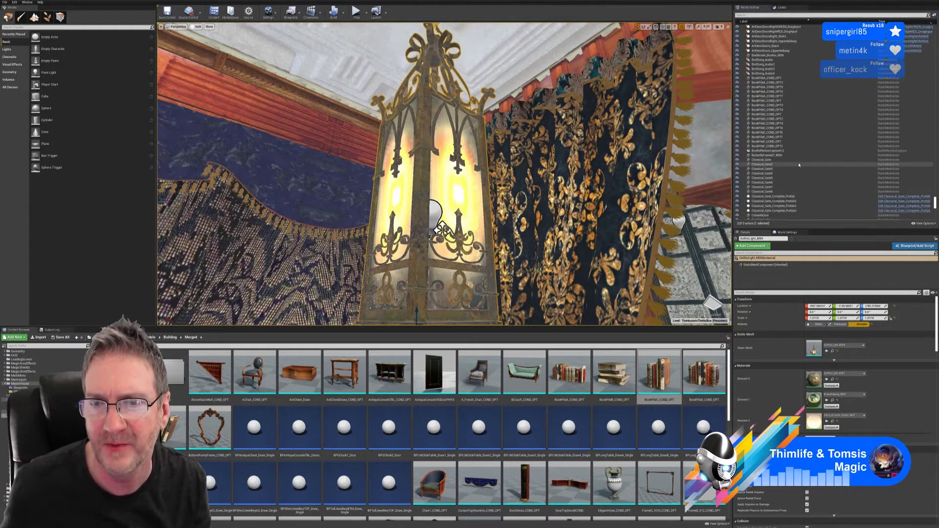
scroll(799, 165, "down", 9)
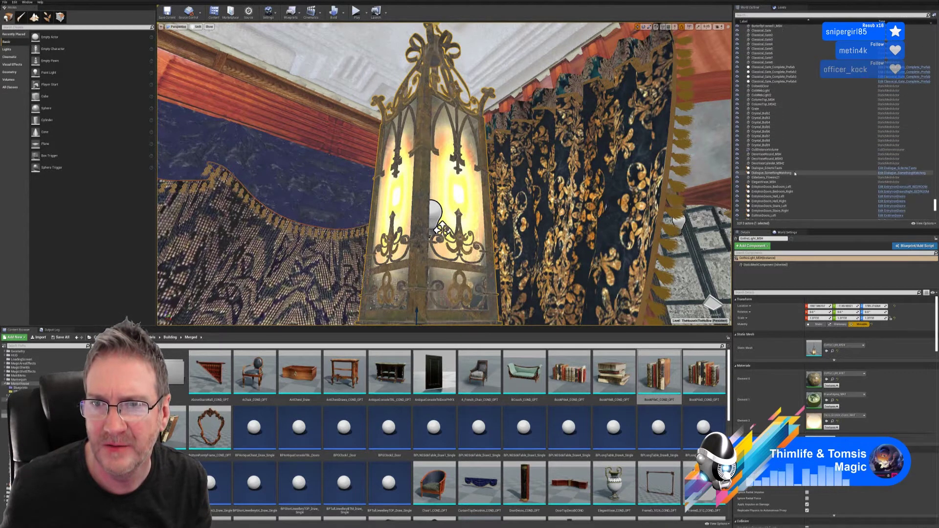
scroll(794, 173, "down", 8)
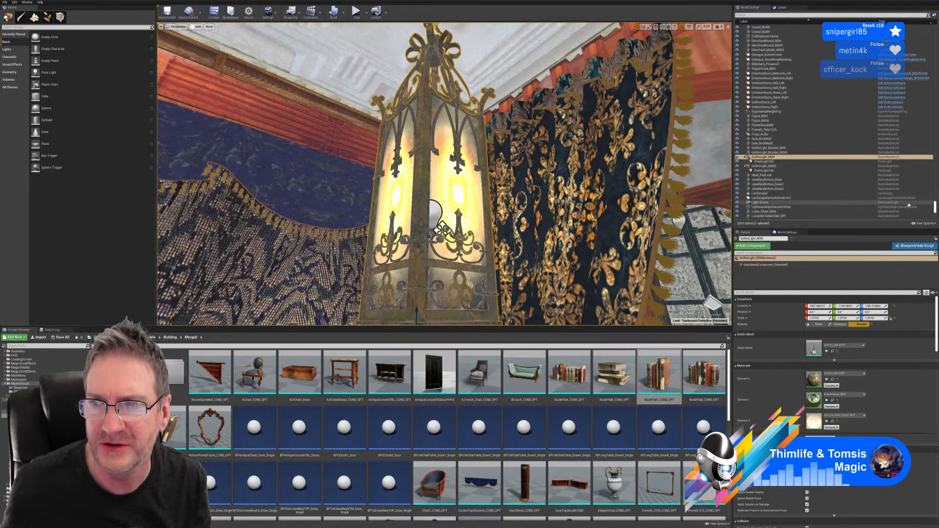
right_click_drag(445, 174, 375, 230)
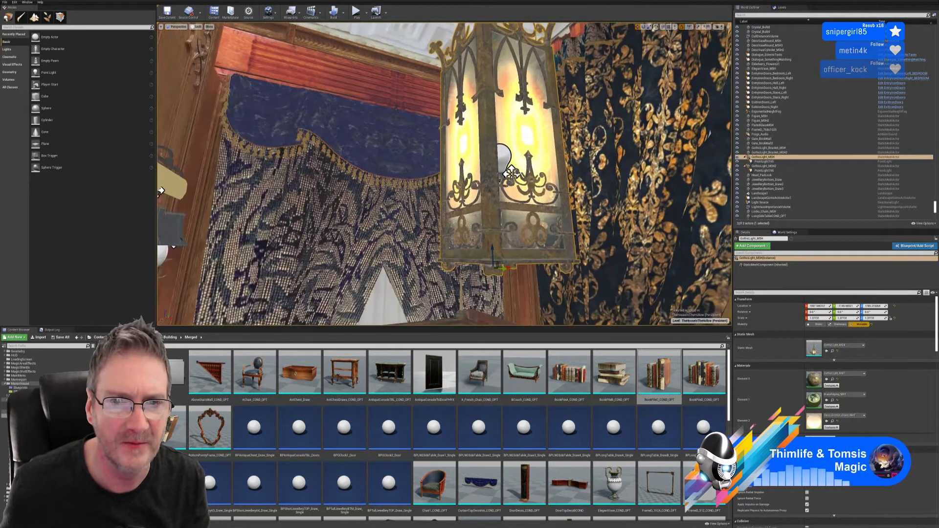
right_click_drag(444, 173, 427, 171)
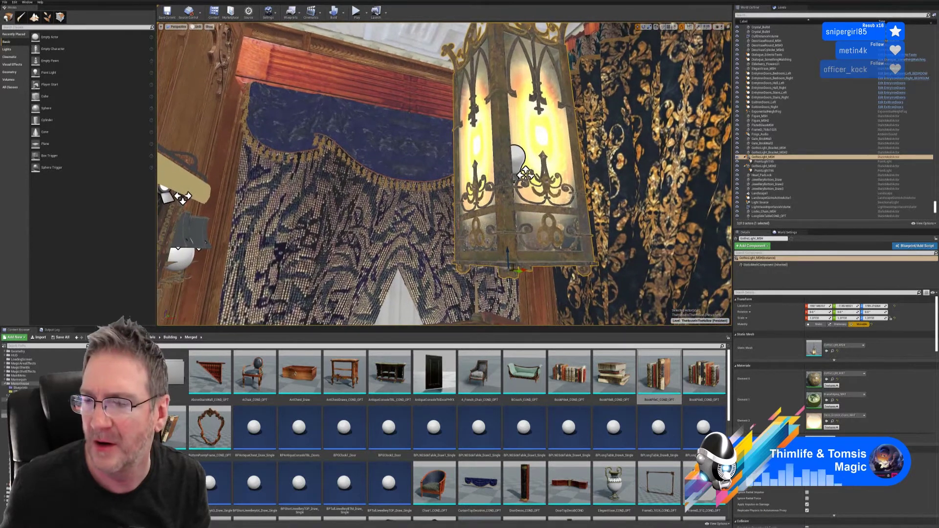
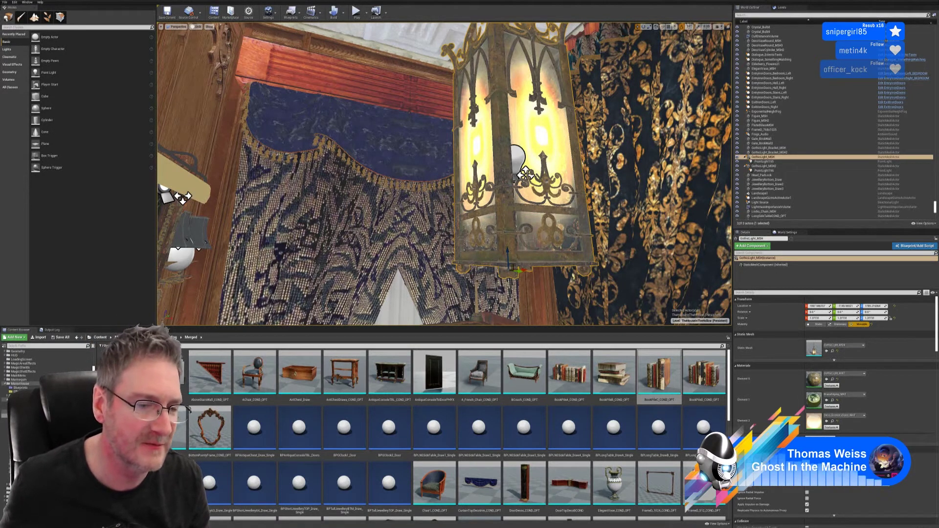
Switch to File Explorer and open the Max 2018 versions folder inside UE4 Projects > Models on the Work (E:) drive
key("super+e")
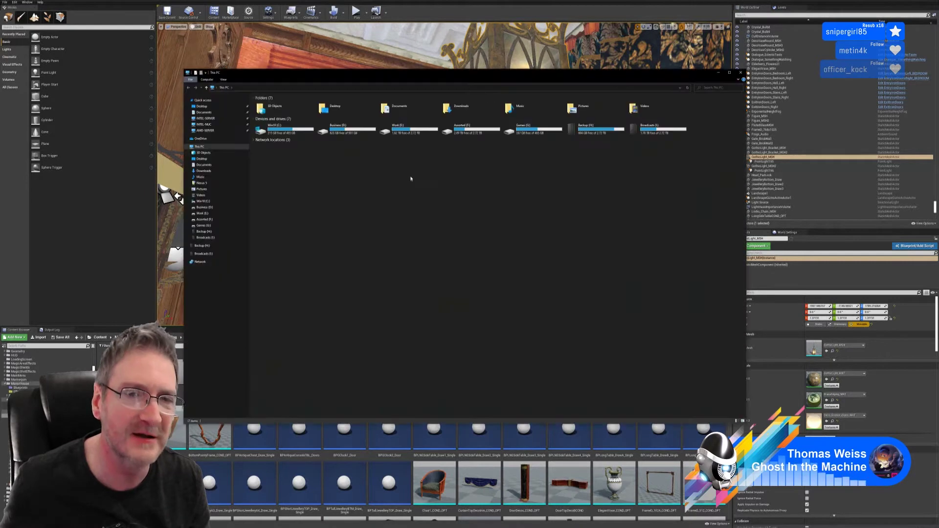
left_click(424, 130)
double_click(424, 130)
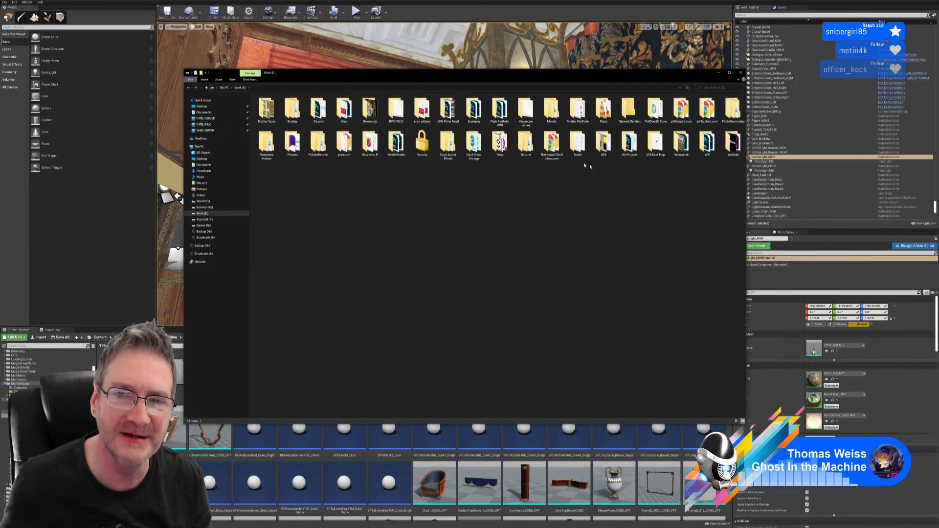
double_click(630, 143)
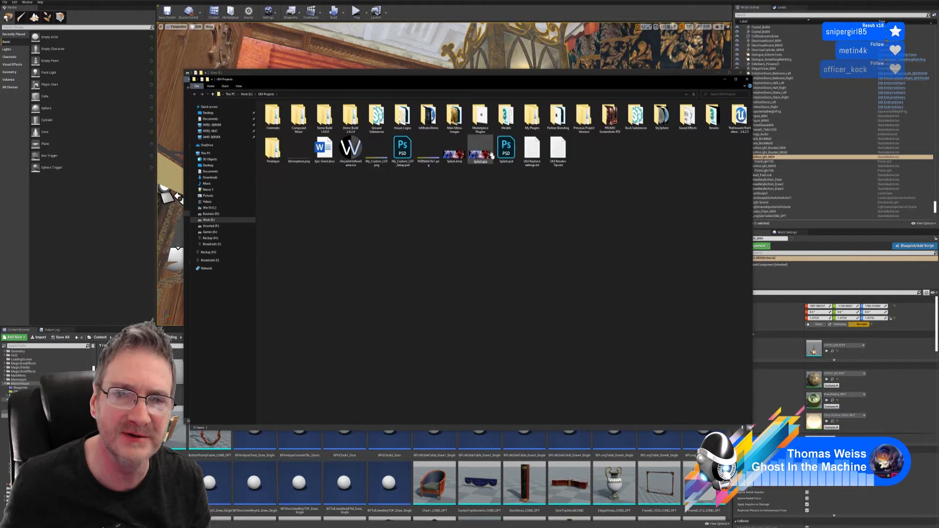
double_click(504, 119)
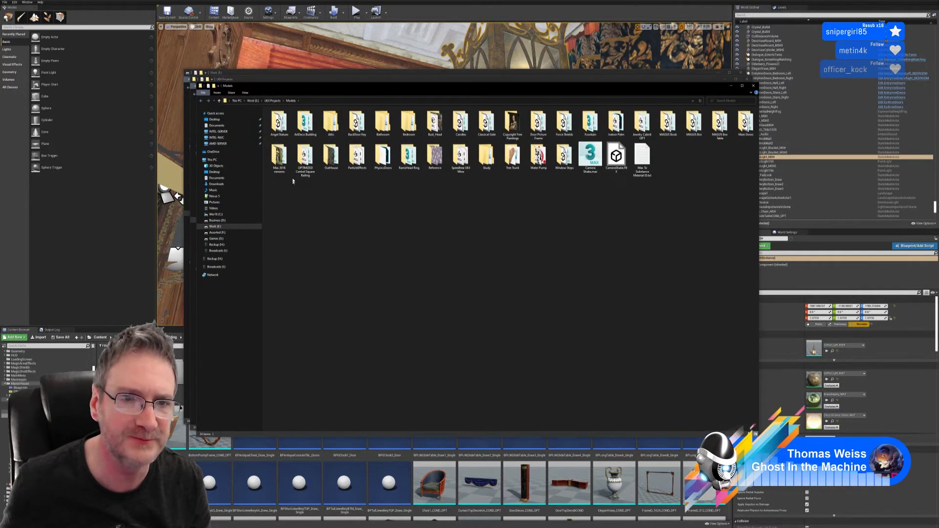
double_click(279, 157, "ctrl")
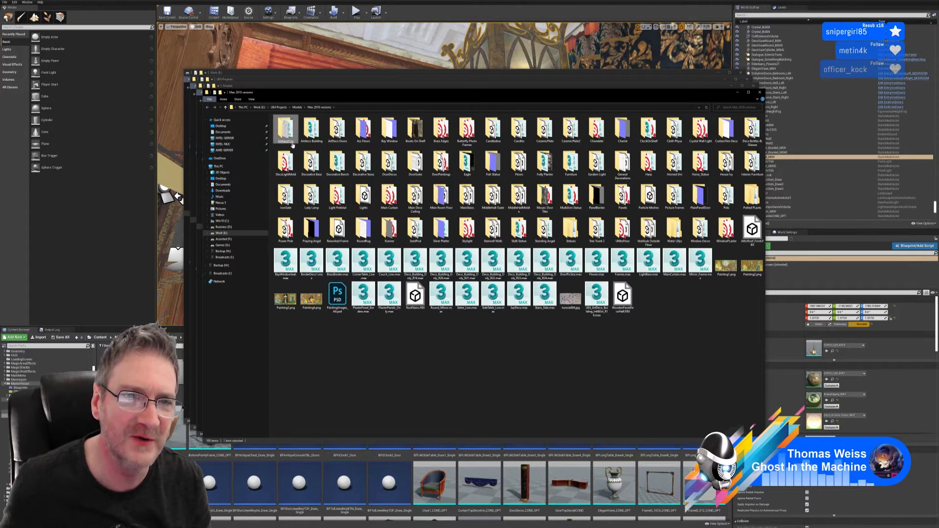
Browse the first row of model folders in the Max 2018 versions folder, and close all the File Explorer windows
left_click(311, 137)
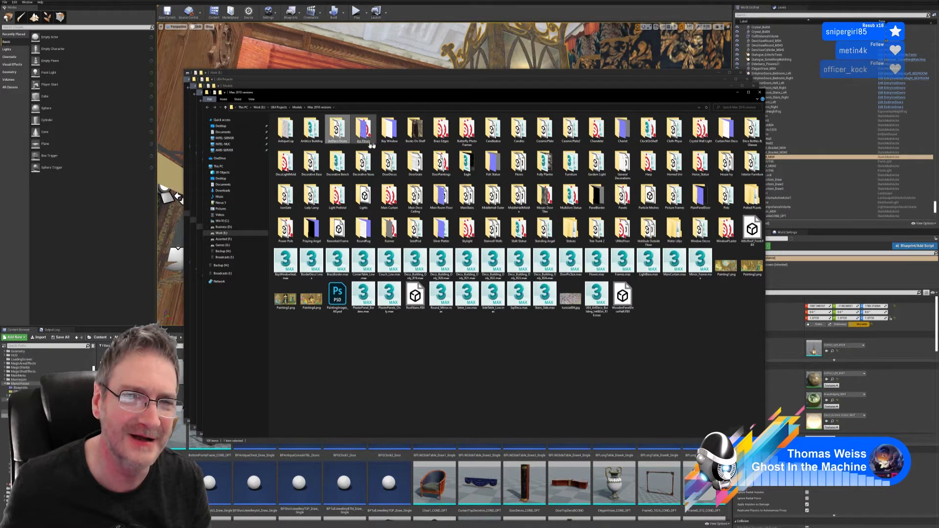
left_click(372, 142)
left_click(384, 140)
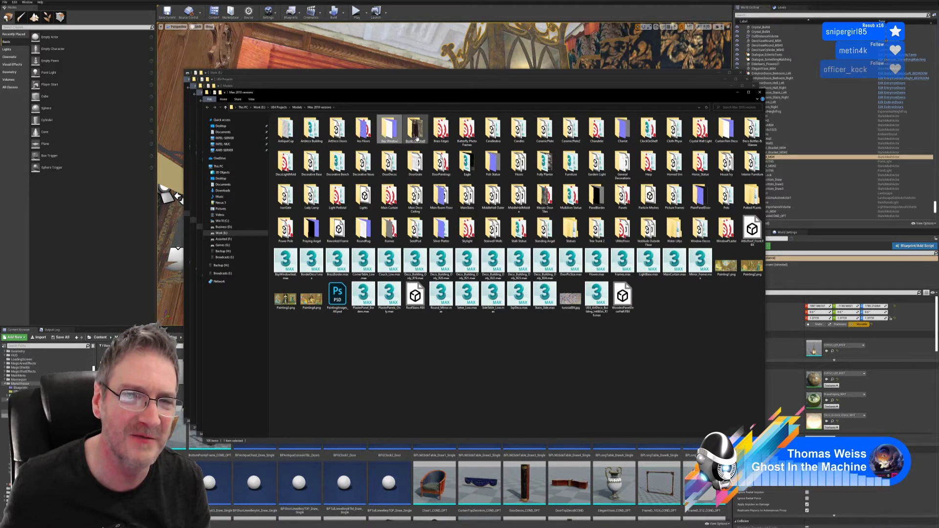
left_click(439, 135)
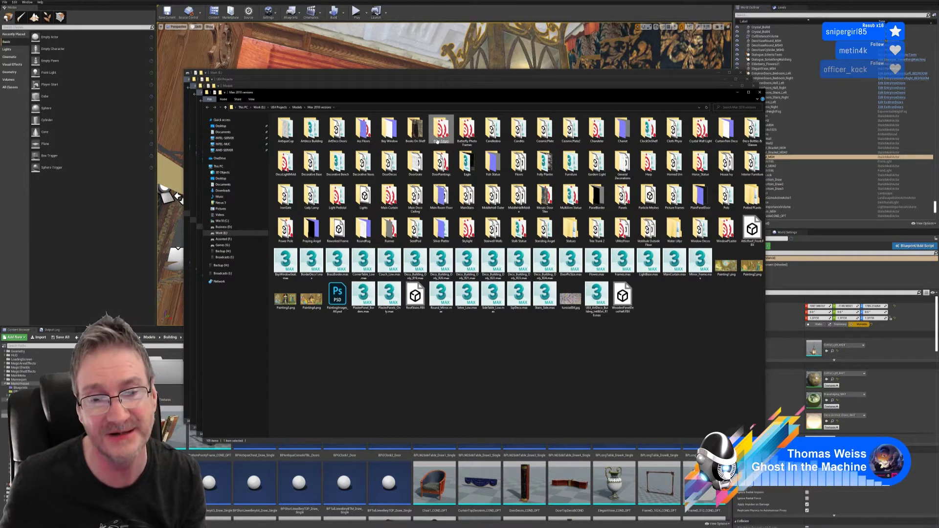
left_click(466, 131)
left_click(491, 133)
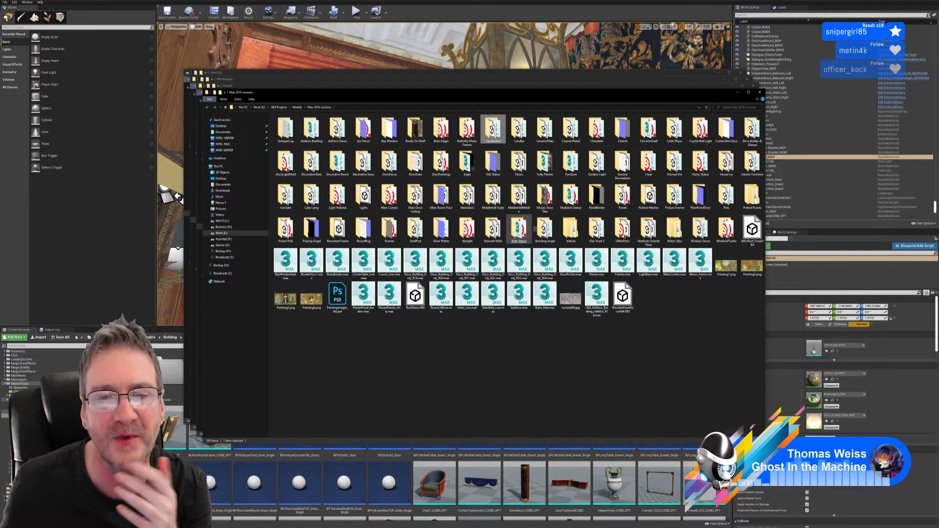
left_click(760, 93)
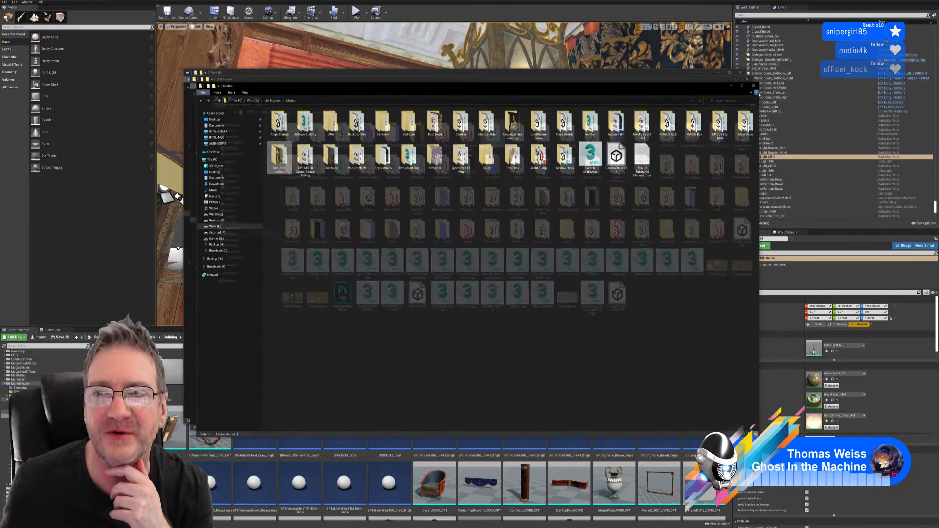
left_click(753, 86)
left_click(741, 74)
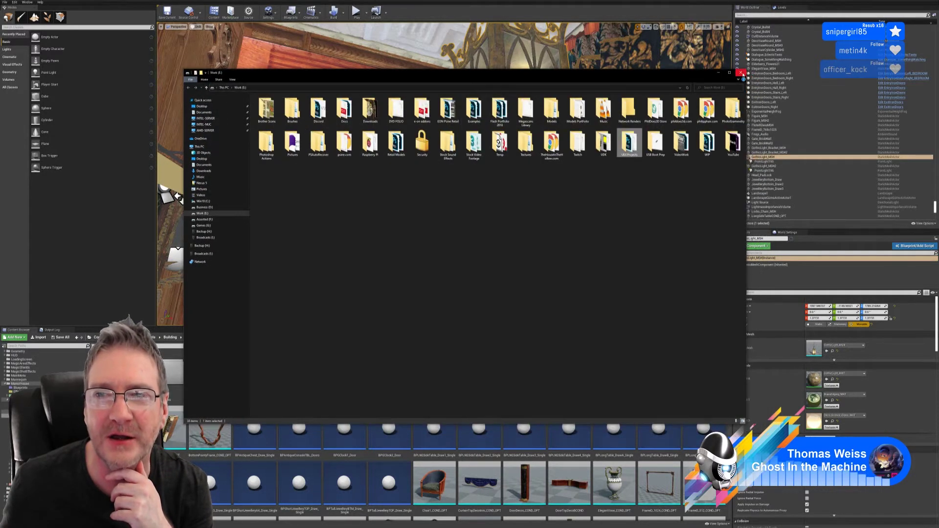
left_click(741, 74)
left_click(741, 75)
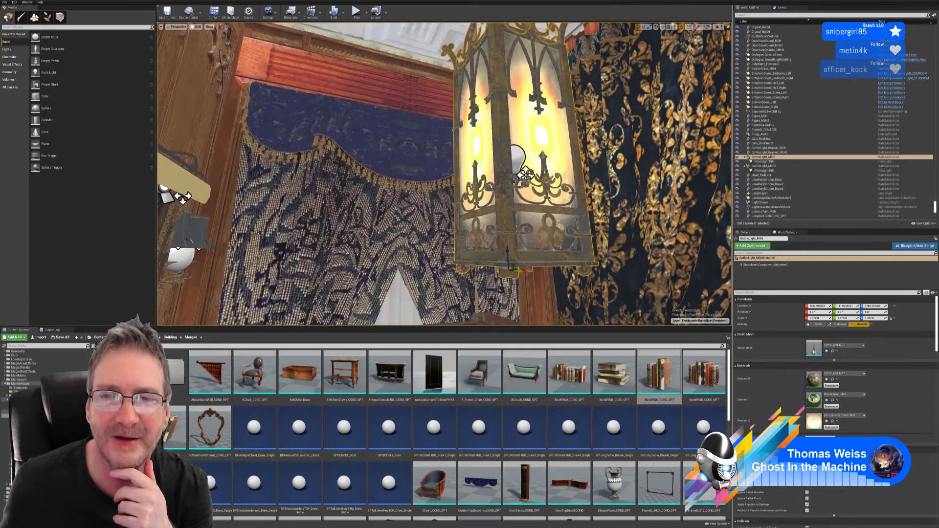
Enlarge the level's actor list to nearly full height and select the duplicated physics thruster beside the blue hanging lantern
right_click_drag(426, 249, 293, 245)
key("w")
right_click_drag(409, 265, 415, 256)
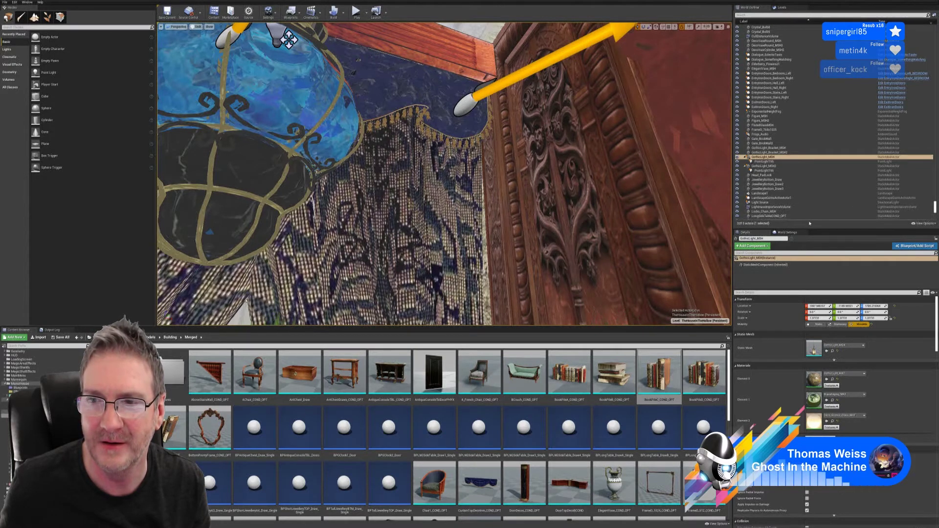
left_click_drag(823, 229, 811, 493)
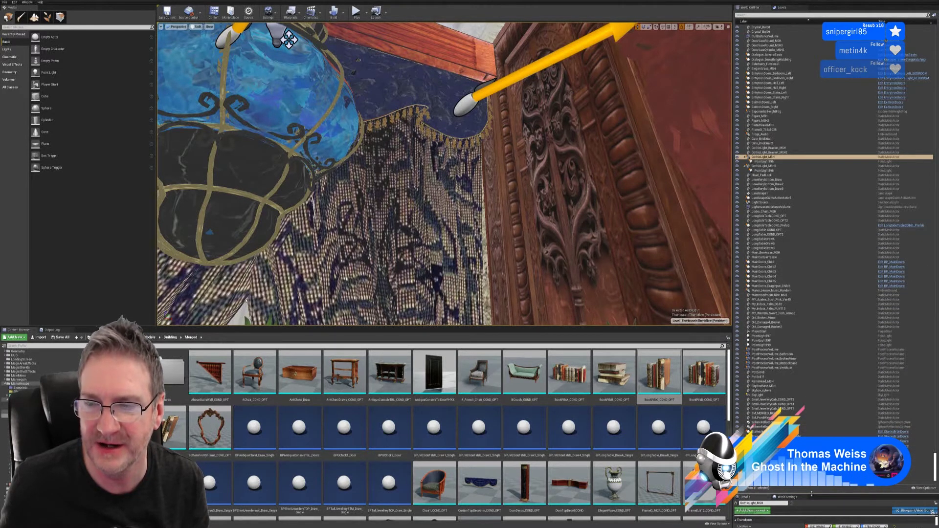
mouse_move(935, 465)
left_mouse_down()
mouse_move(916, 370)
mouse_move(931, 477)
left_mouse_up()
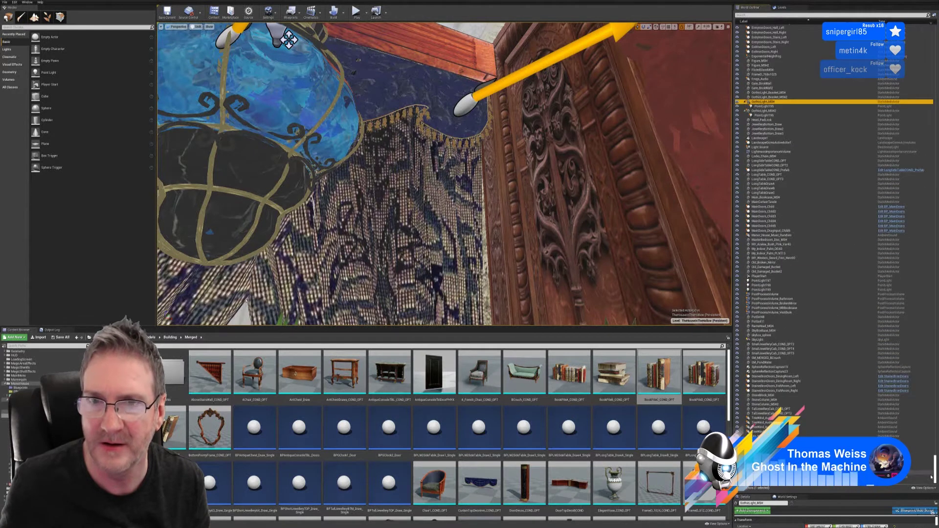
left_click(477, 103)
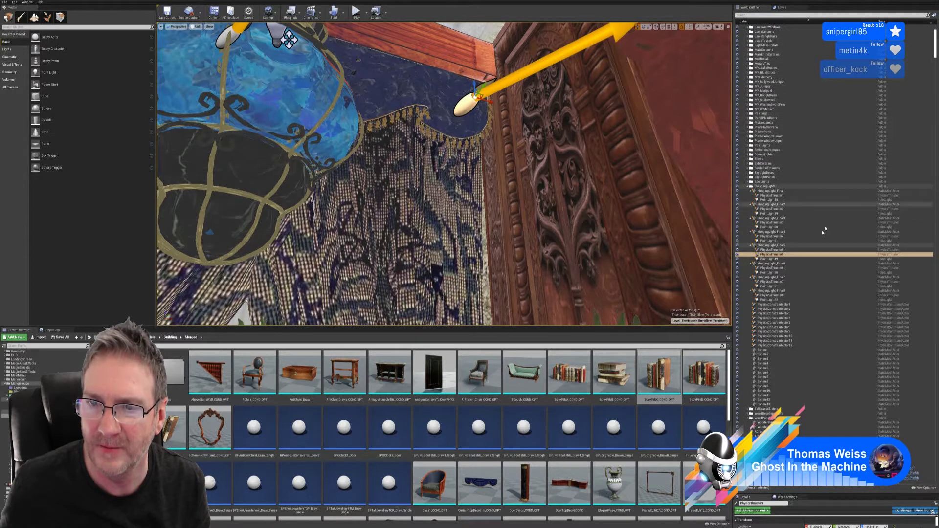
Collapse the wood panel folder below the hanging lights and look through the loose actors for the gothic lantern
scroll(825, 230, "down", 3)
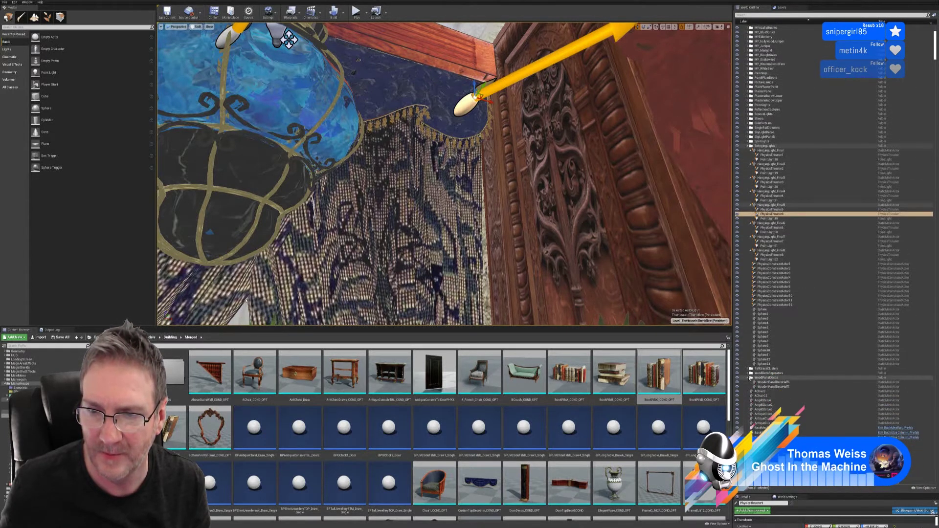
left_click(749, 378)
scroll(788, 377, "down", 6)
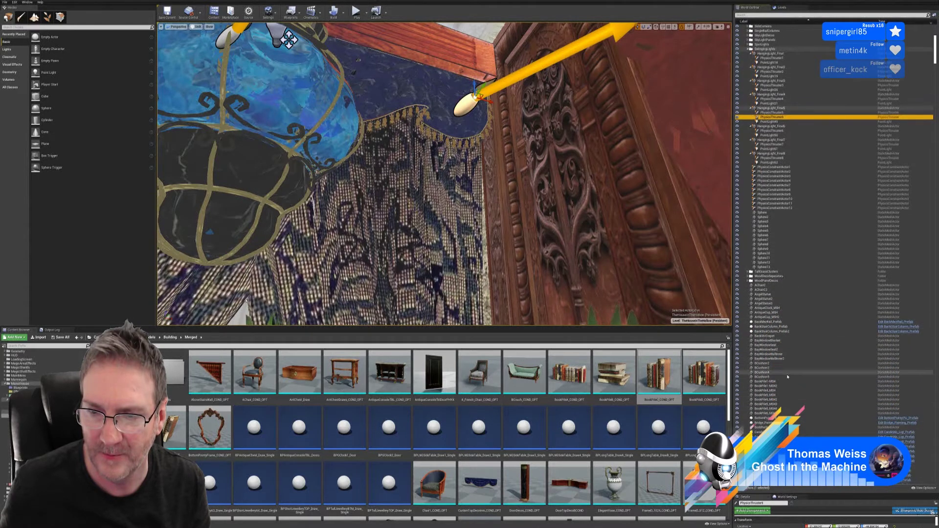
scroll(788, 376, "down", 15)
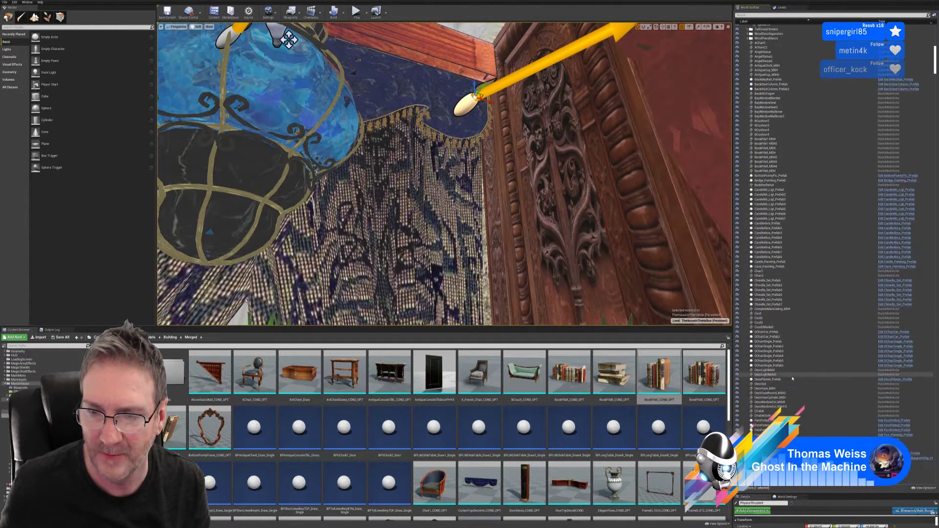
scroll(792, 378, "down", 15)
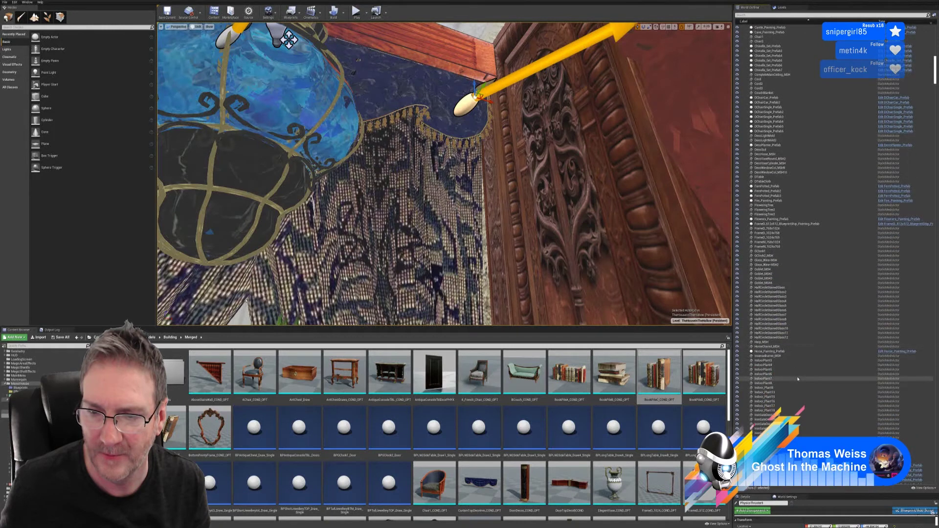
scroll(798, 379, "down", 6)
Move the duplicated physics thruster from its hanging light down the actor list by attaching it to the Chair1 actor
scroll(804, 374, "up", 4)
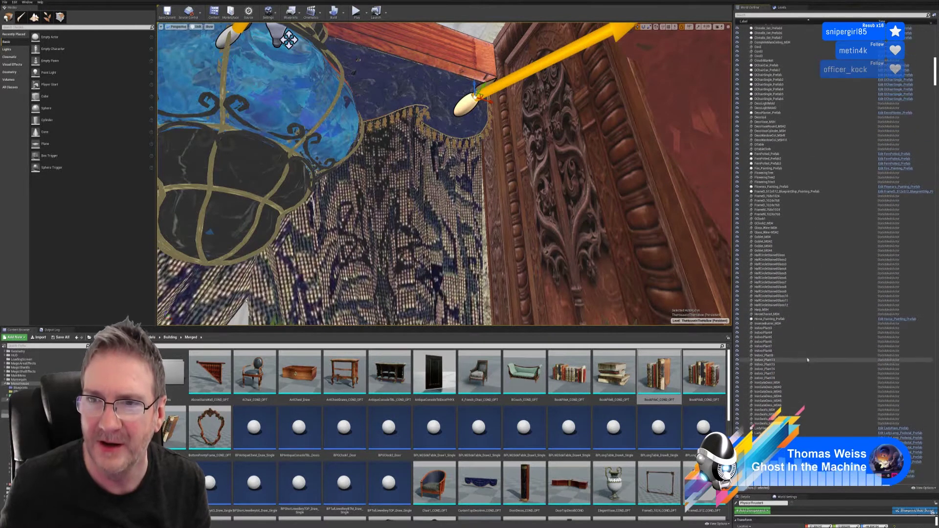
scroll(808, 360, "up", 17)
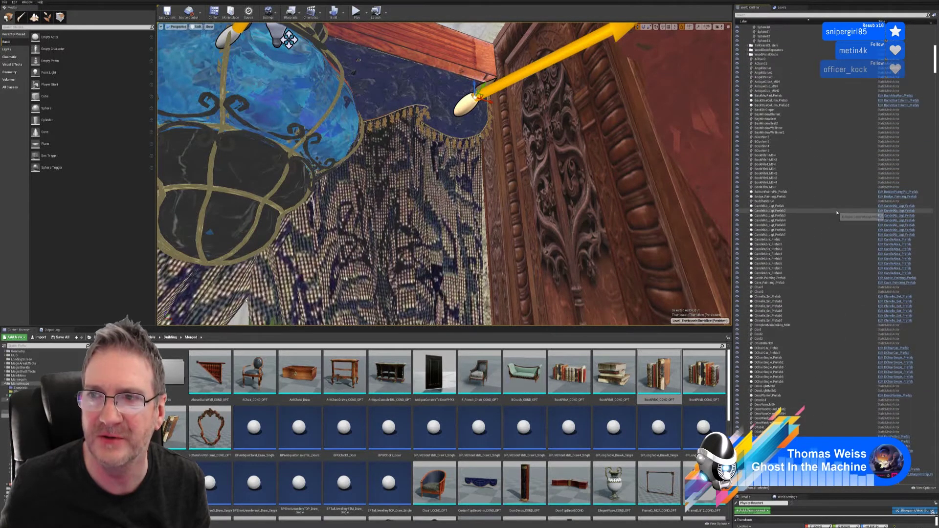
scroll(837, 213, "up", 13)
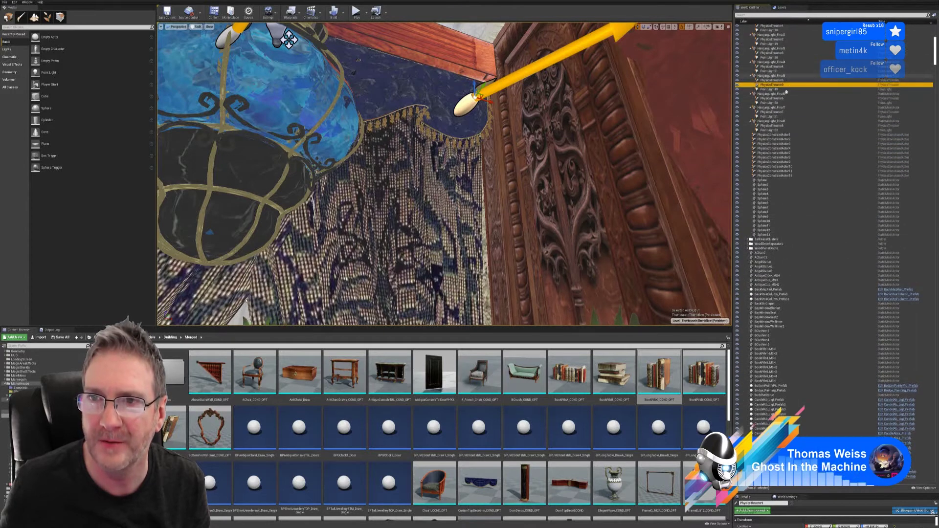
left_click_drag(781, 87, 781, 366)
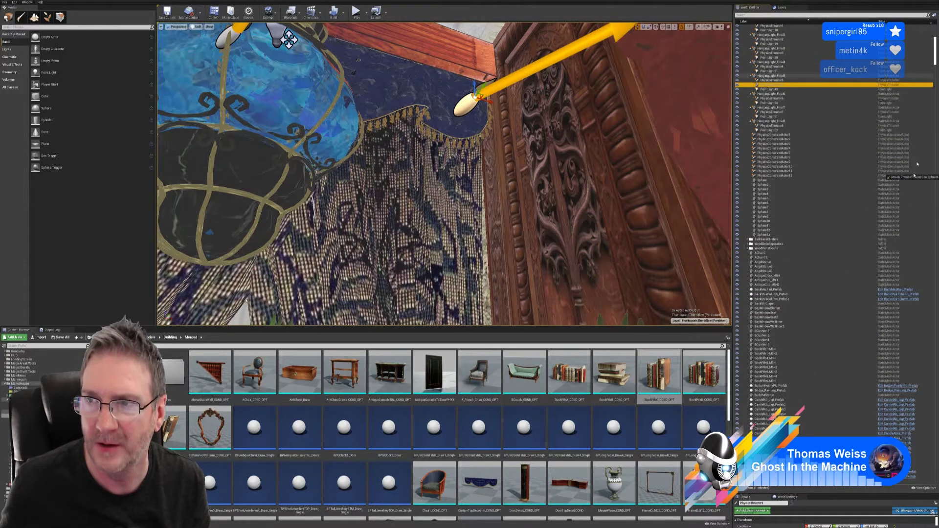
left_click_drag(935, 63, 768, 465)
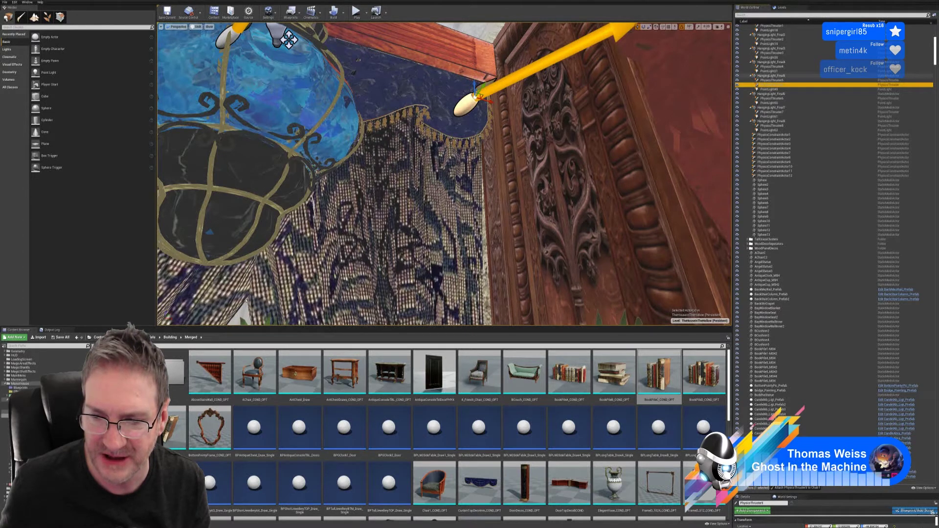
Move the duplicated physics thruster further down the actor list by attaching it to the harp mesh
scroll(811, 424, "down", 3)
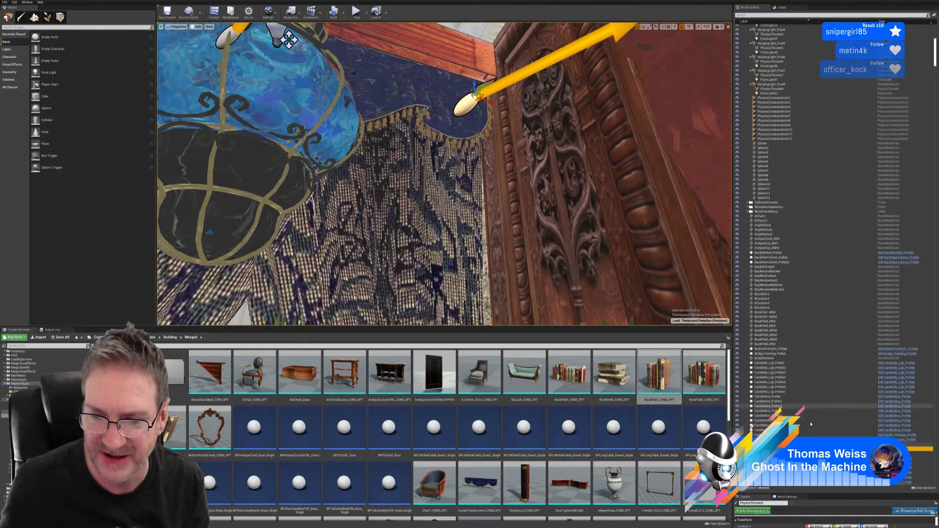
scroll(811, 423, "down", 20)
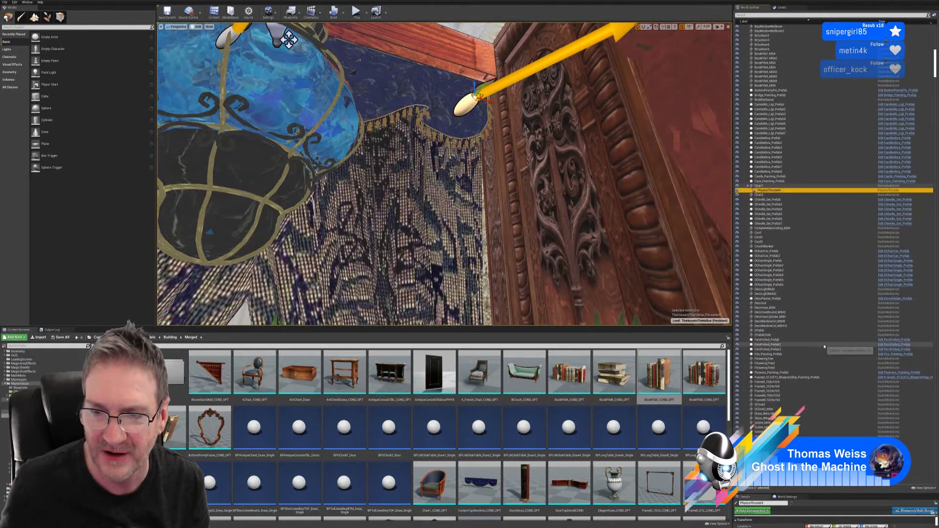
scroll(825, 346, "down", 7)
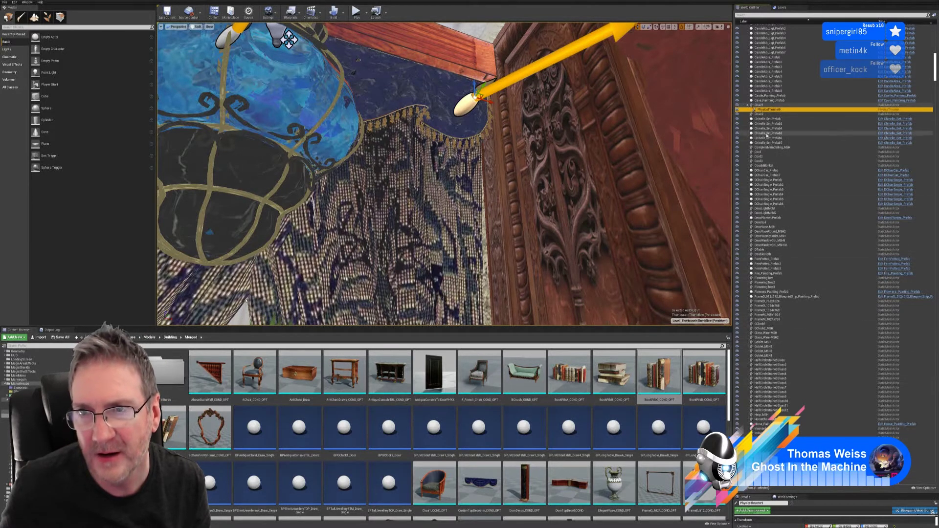
left_click_drag(771, 110, 777, 406)
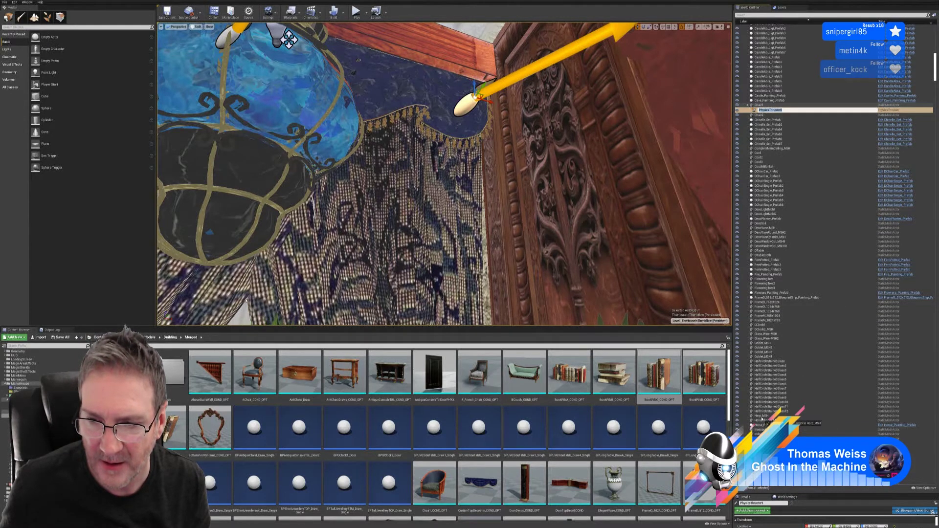
left_click_drag(763, 419, 763, 420)
Reattach the duplicated physics thruster from the harp mesh to the first lion statue further down the actor list
scroll(801, 398, "down", 10)
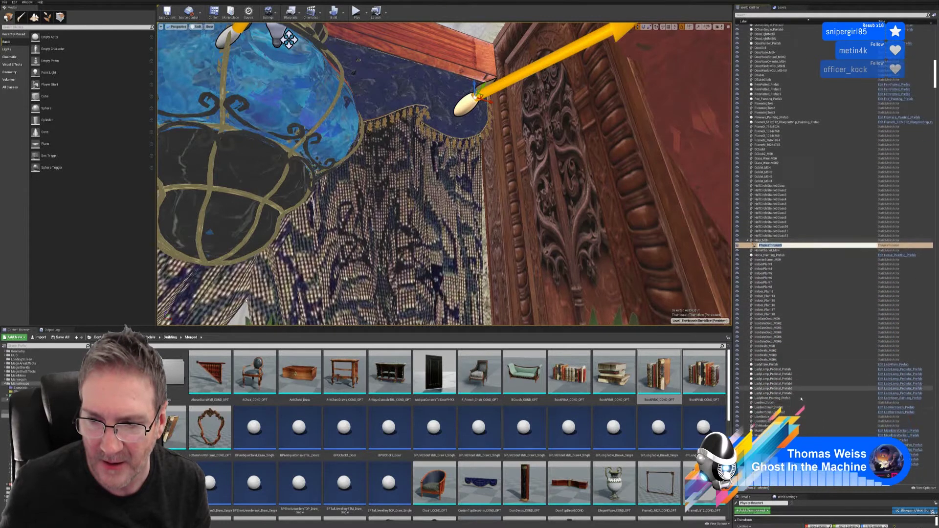
scroll(802, 399, "down", 5)
scroll(805, 311, "down", 3)
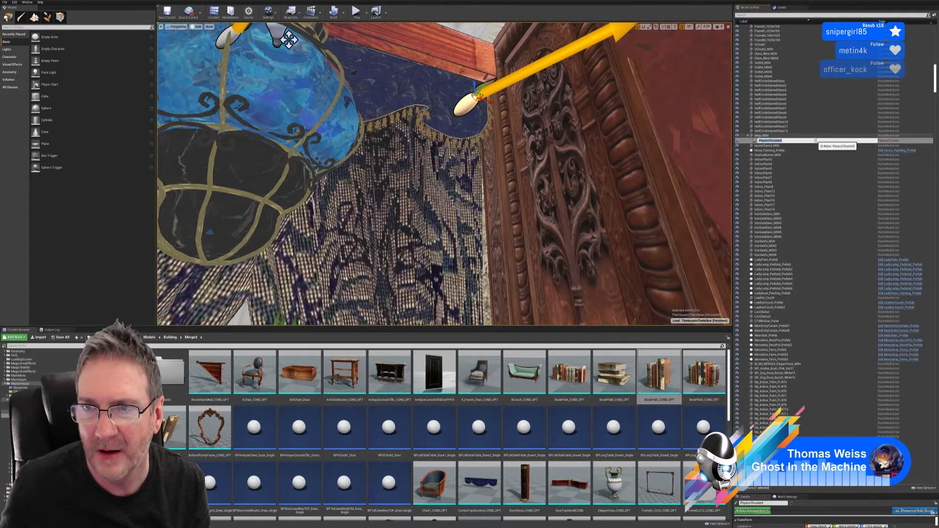
left_click(772, 149)
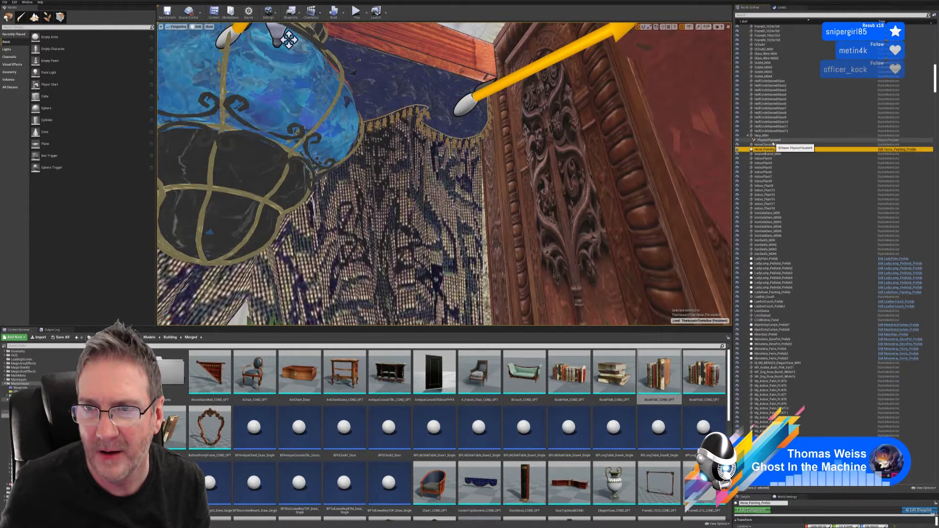
left_click(777, 141)
left_click_drag(784, 142, 790, 430)
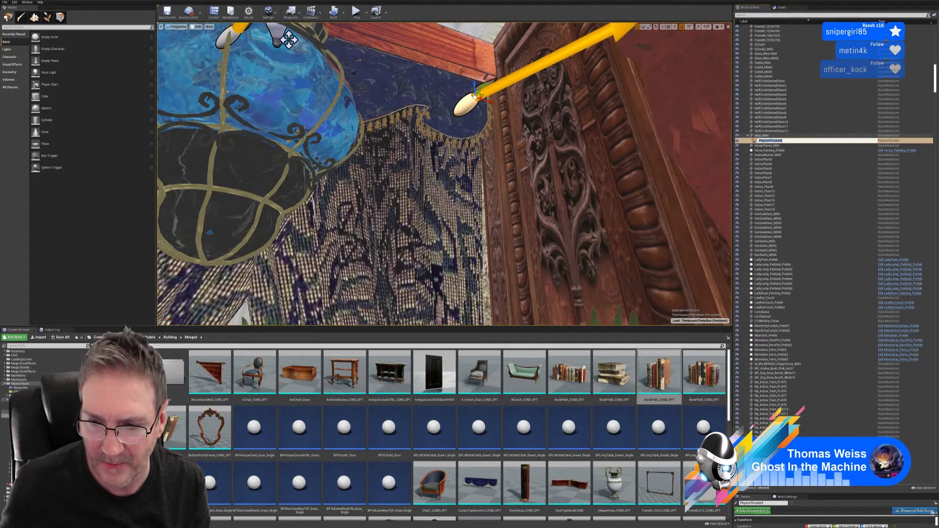
left_click_drag(793, 420, 771, 317)
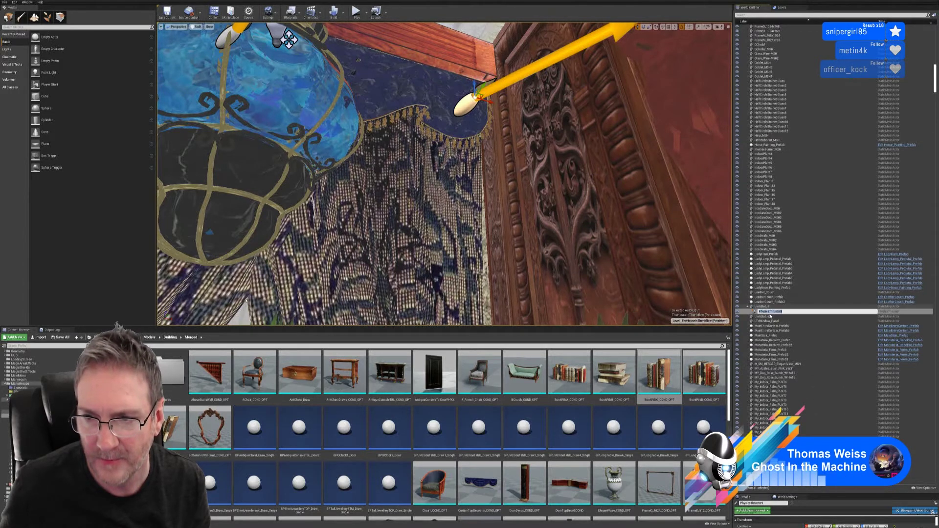
Look through the rest of the level's actor list, down to its last entries and back up, for the gothic lantern
scroll(824, 356, "down", 10)
scroll(823, 357, "down", 5)
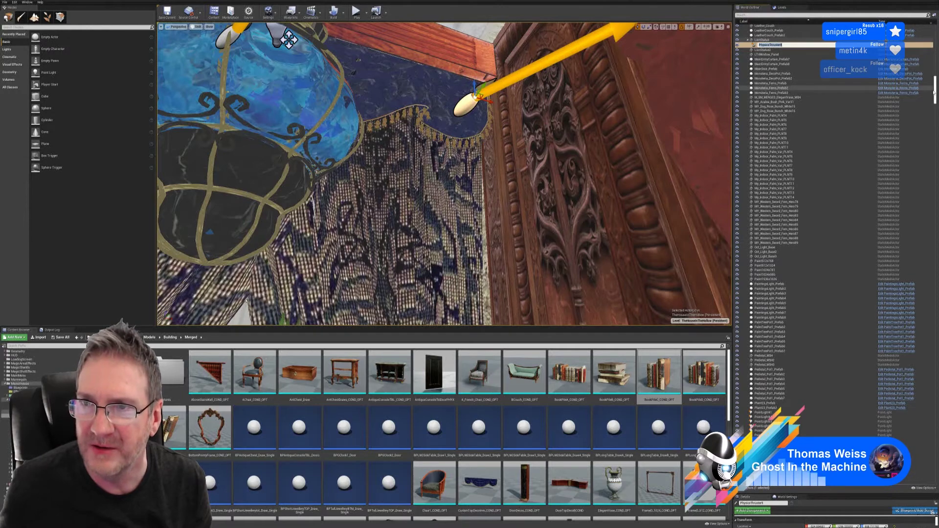
left_click_drag(934, 95, 935, 454)
scroll(891, 387, "up", 10)
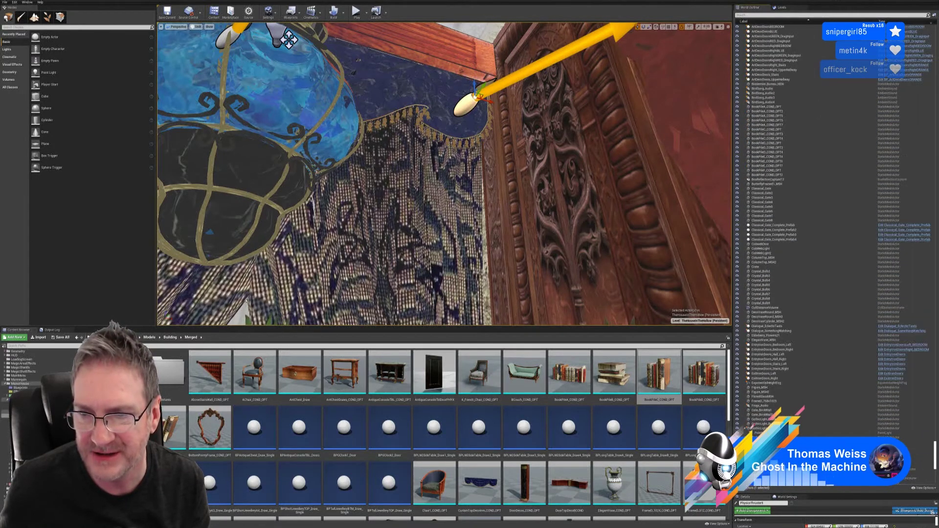
scroll(890, 370, "up", 15)
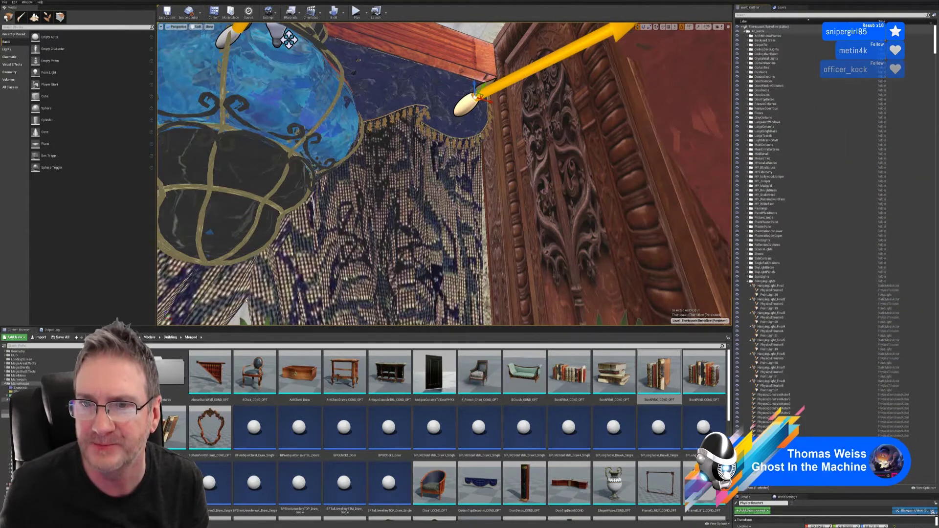
scroll(910, 49, "down", 15)
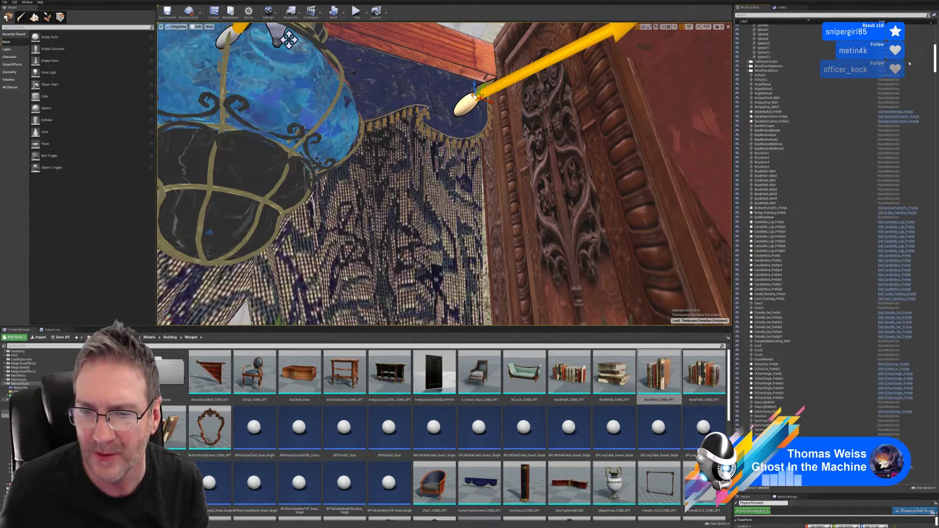
scroll(910, 61, "up", 5)
scroll(910, 59, "up", 10)
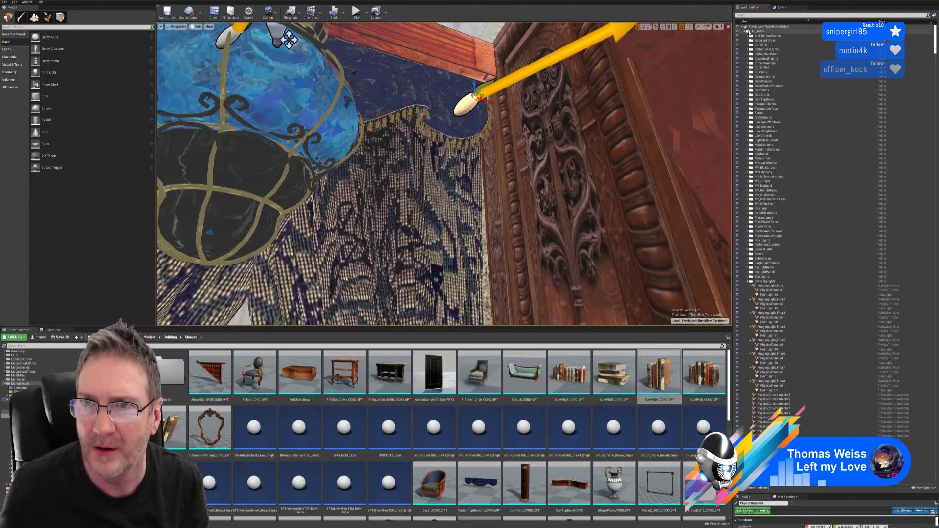
Collapse the level's upper actor folders, from the inside and outside building folders through Cloth and HUD Particles
left_click(746, 32)
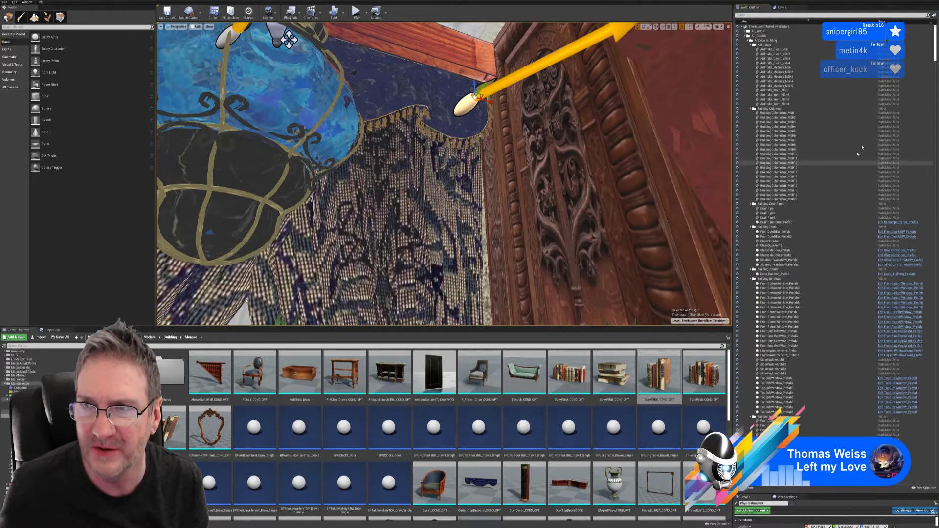
mouse_move(935, 50)
left_mouse_down()
mouse_move(935, 131)
mouse_move(935, 49)
left_mouse_up()
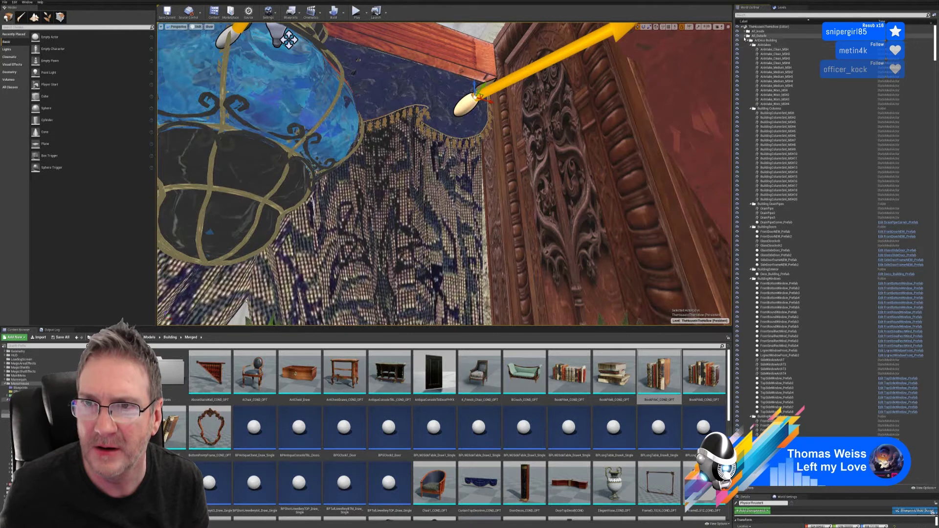
left_click(746, 36)
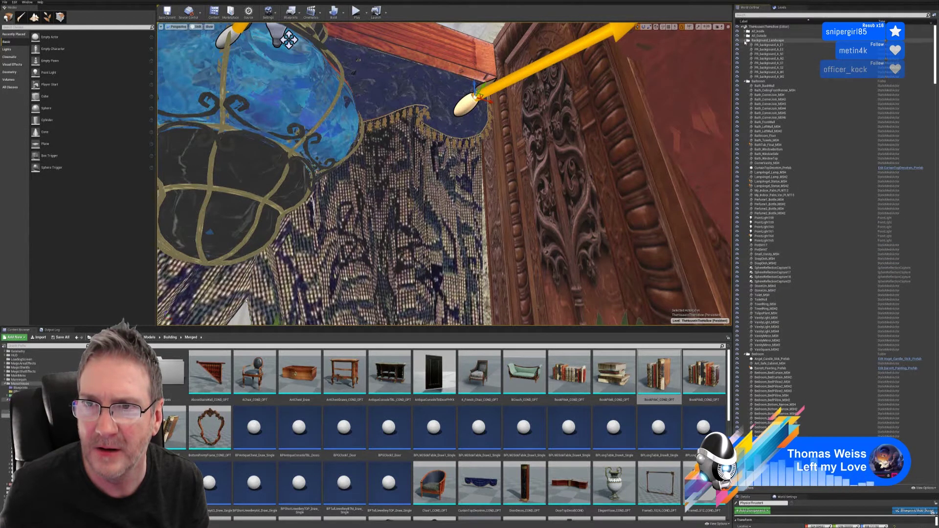
left_click(746, 40)
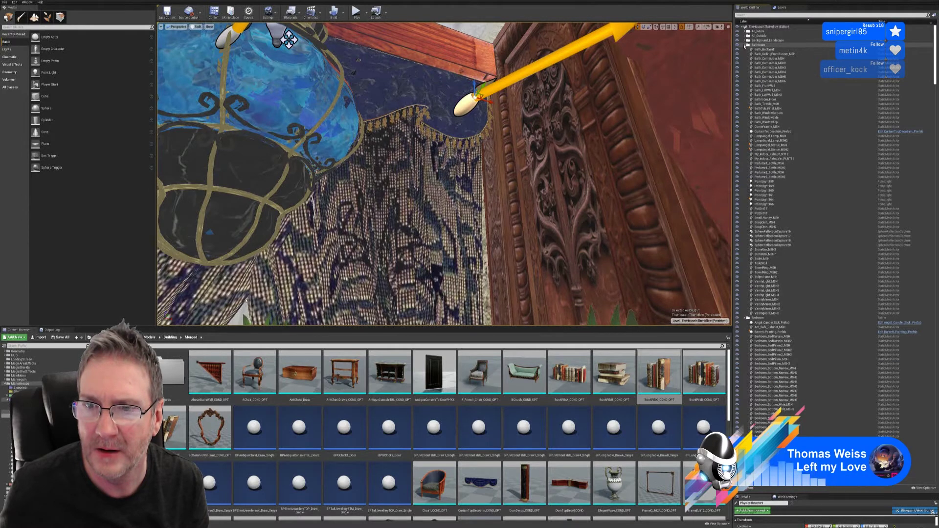
left_click(746, 45)
left_click(746, 50)
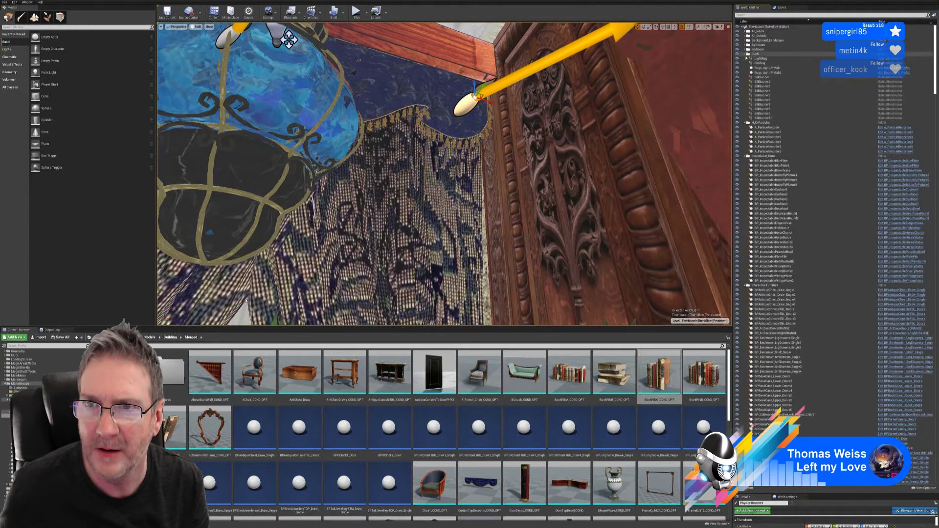
left_click(746, 54)
left_click(745, 58)
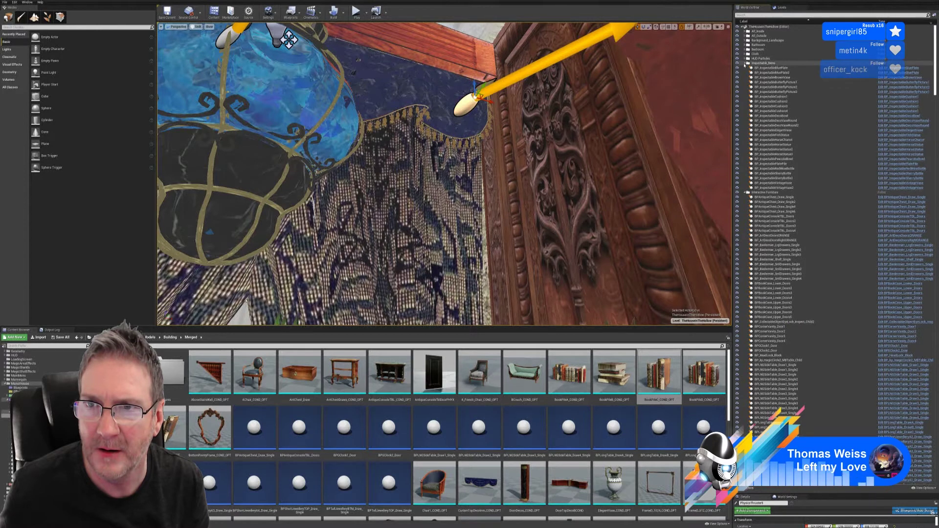
Collapse the remaining expanded actor folders, from the inspectable items through the quests and standard chandeliers
left_click(746, 63)
left_click(746, 68)
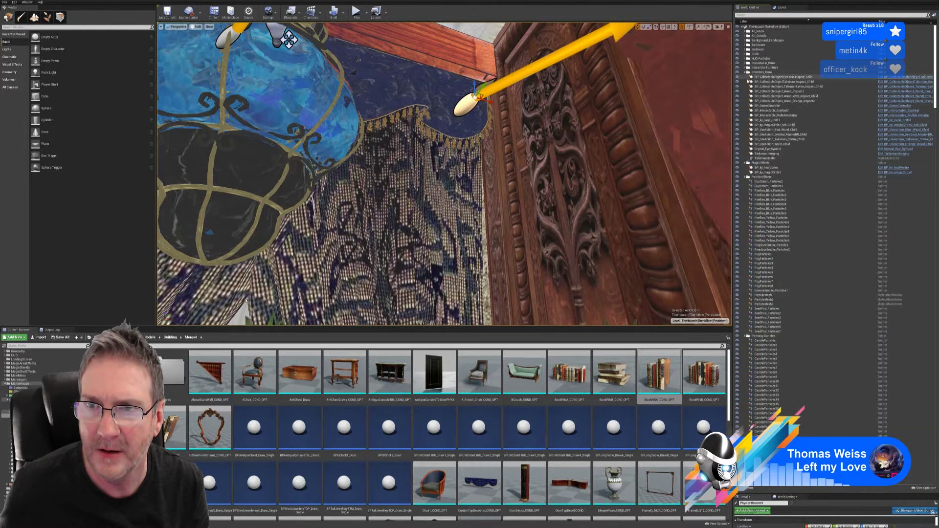
left_click(745, 72)
left_click(746, 77)
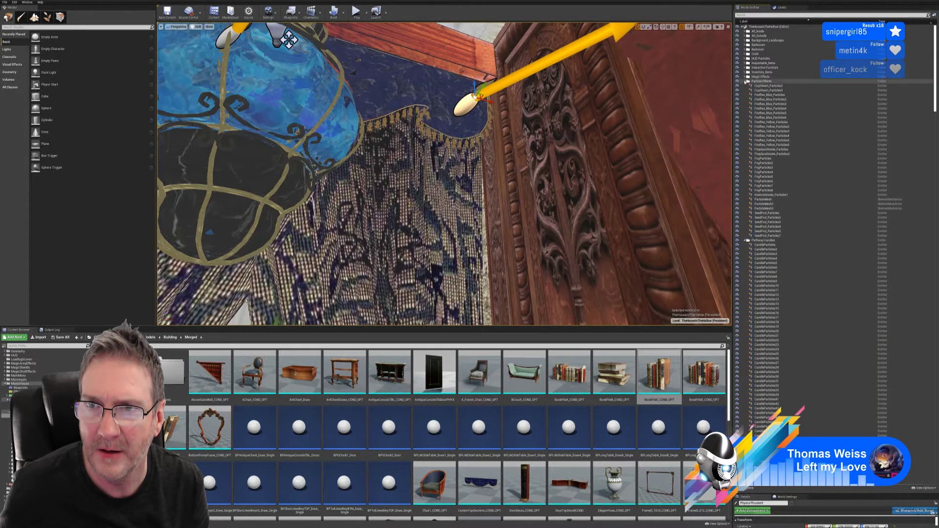
left_click(746, 81)
left_click(746, 85)
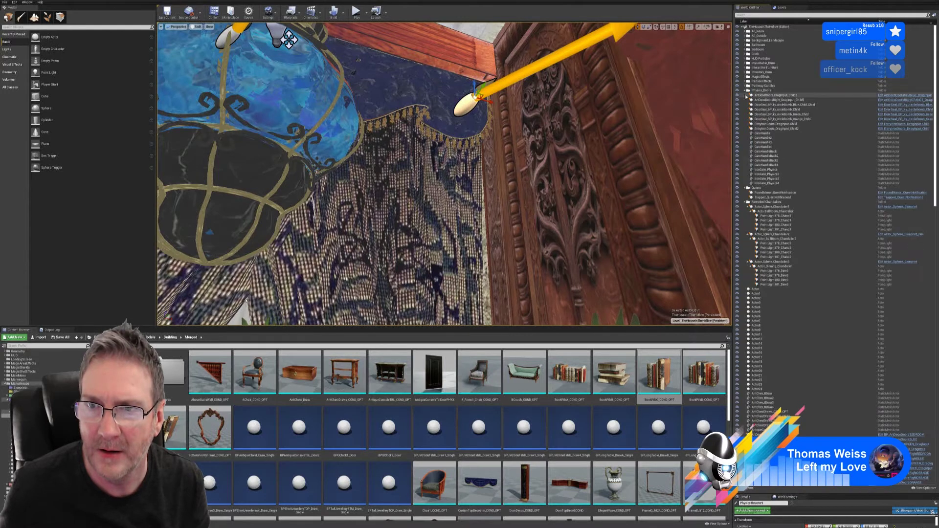
left_click(745, 91)
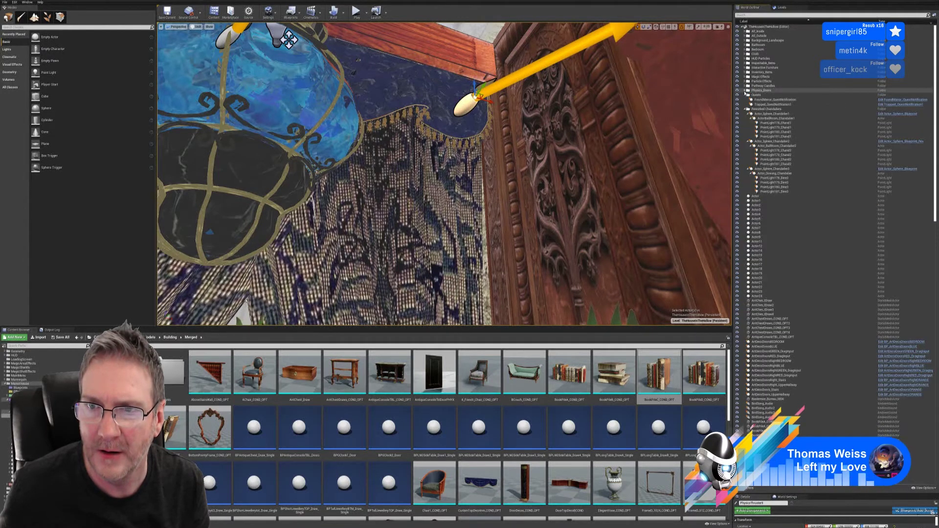
left_click(746, 95)
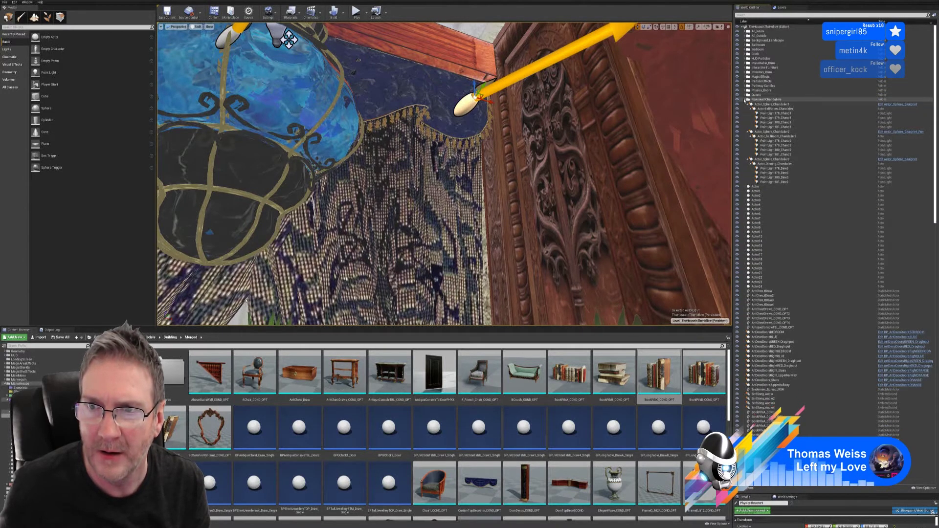
left_click(745, 99)
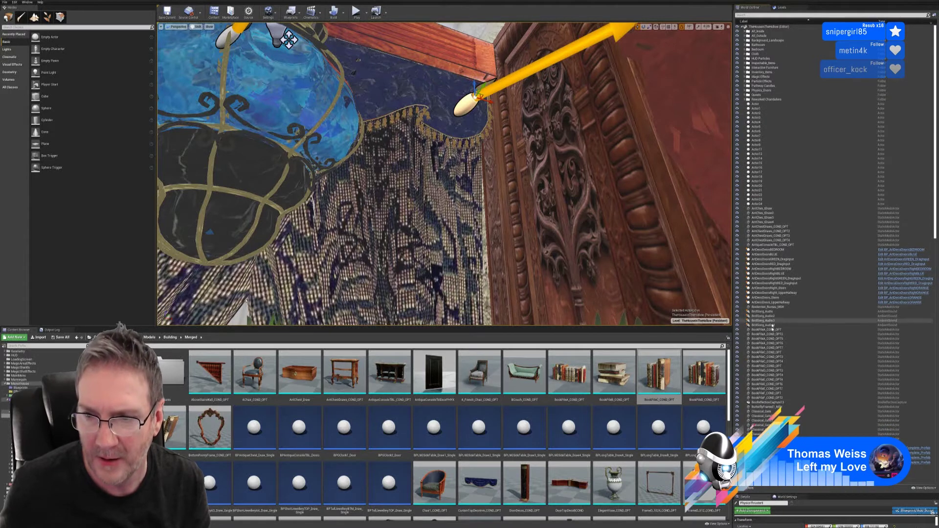
Look through the loose actors below the collapsed folders for the gothic lantern
scroll(787, 346, "down", 4)
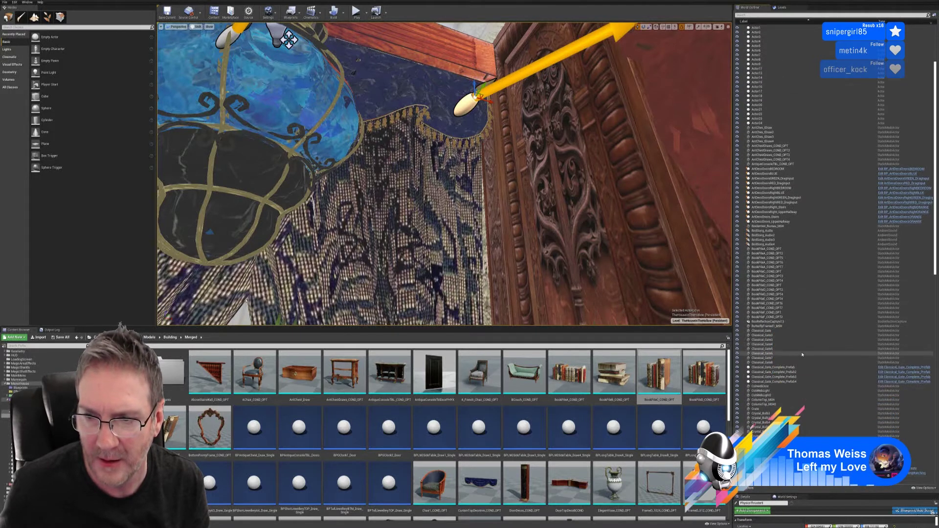
scroll(797, 362, "down", 3)
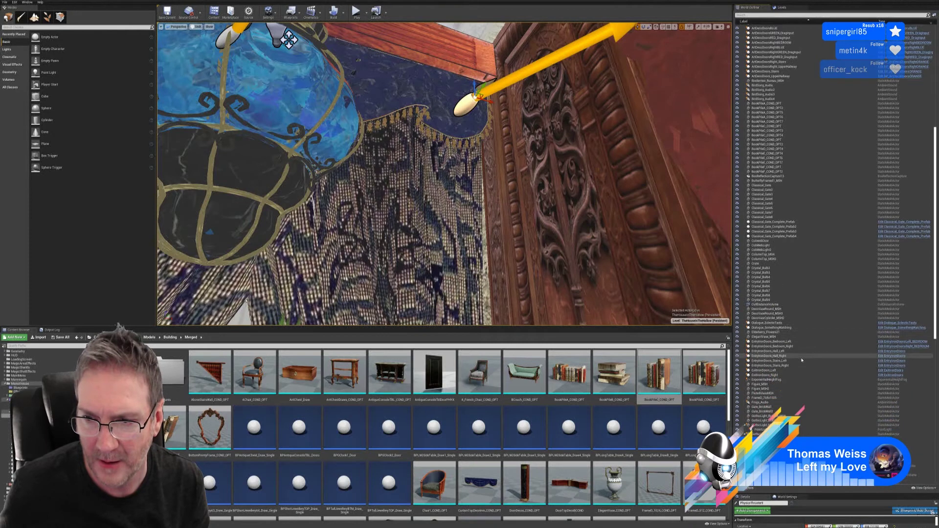
scroll(831, 171, "up", 6)
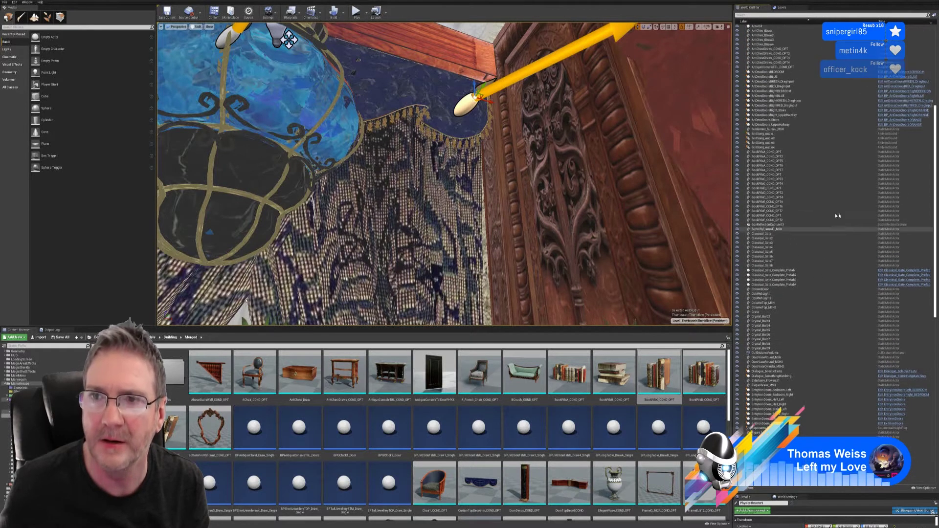
scroll(829, 156, "up", 1)
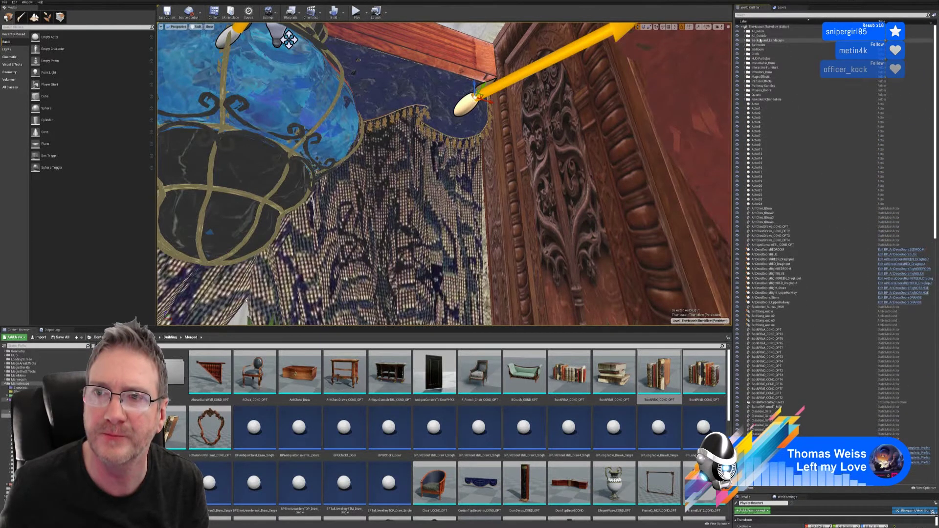
Expand the inside-building folder and locate the duplicated physics thruster in its actor hierarchy
left_click(745, 32)
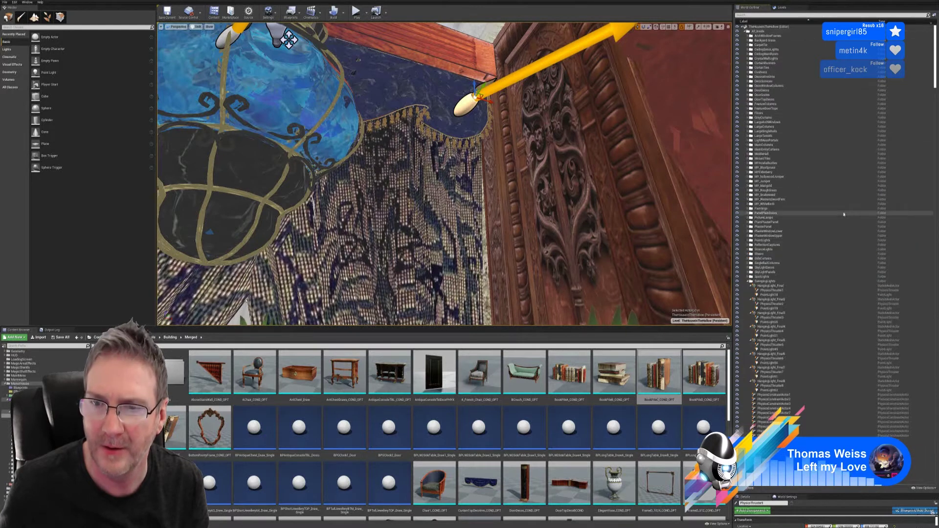
scroll(846, 230, "down", 3)
scroll(871, 299, "down", 4)
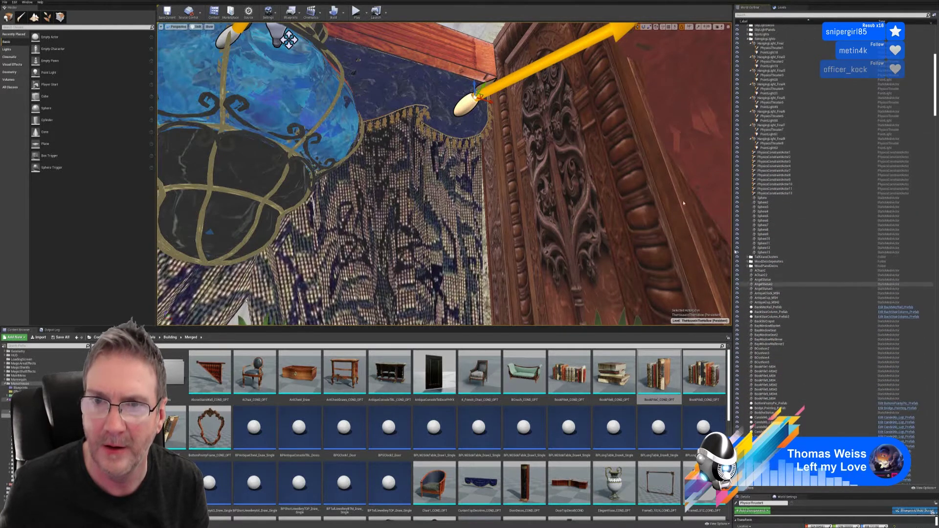
right_click_drag(539, 104, 552, 63)
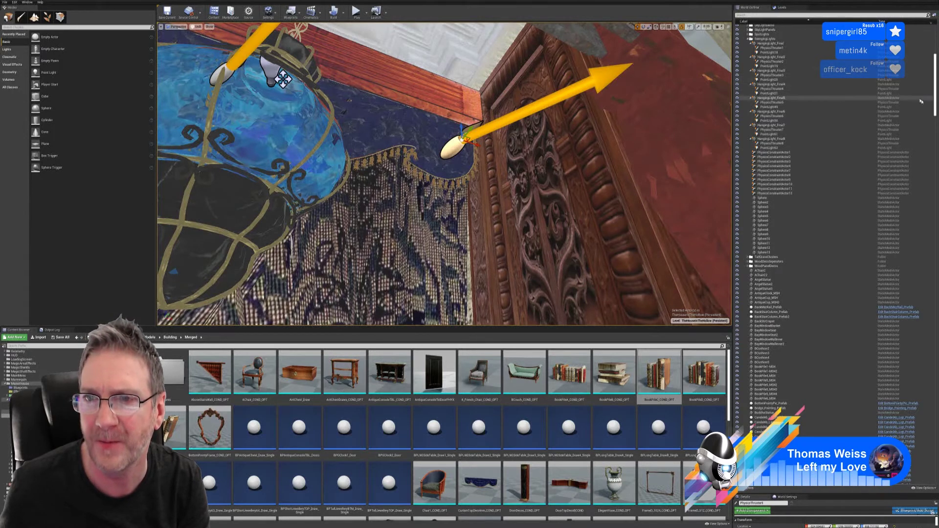
left_click_drag(937, 100, 937, 348)
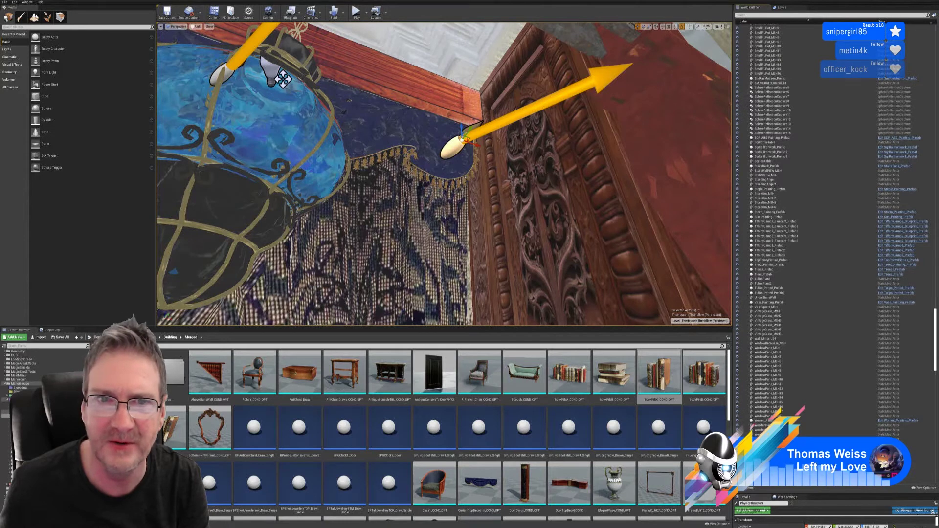
left_click(449, 147)
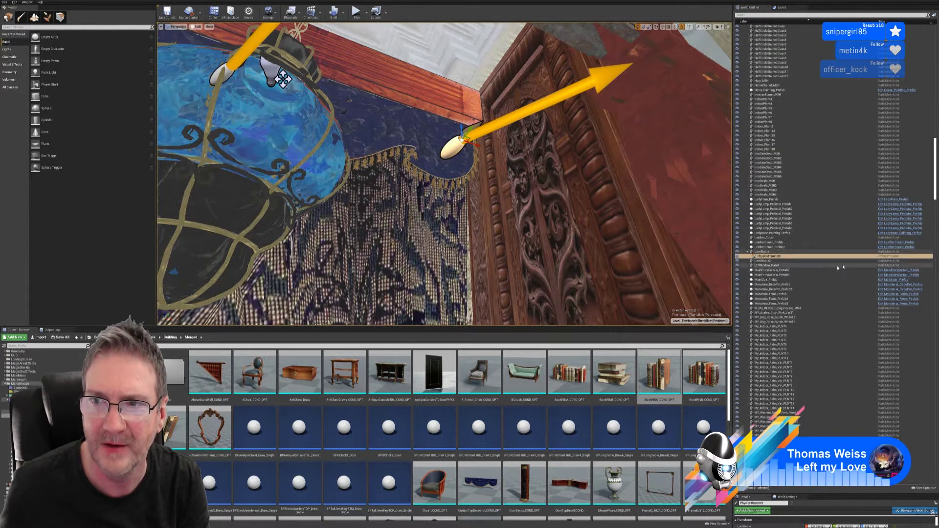
mouse_move(935, 189)
left_mouse_down()
mouse_move(935, 219)
mouse_move(935, 205)
left_mouse_up()
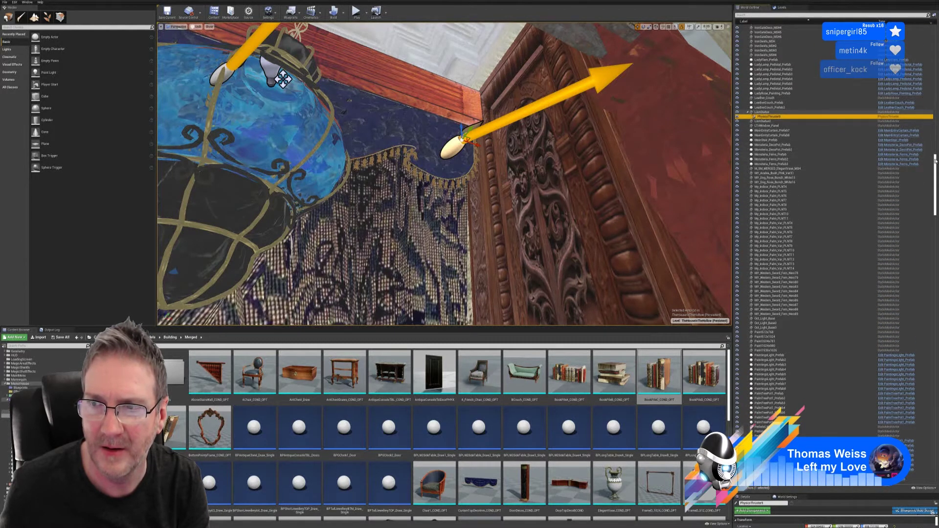
left_click_drag(935, 163, 935, 169)
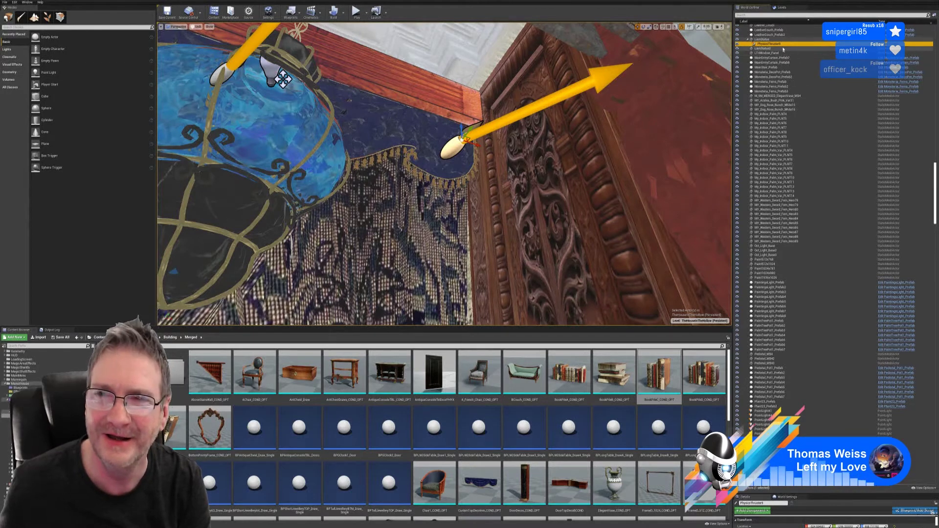
Reparent the physics thruster in stages from the lion statue down the hierarchy, past the point lights to a pot actor
left_click_drag(768, 43, 797, 242)
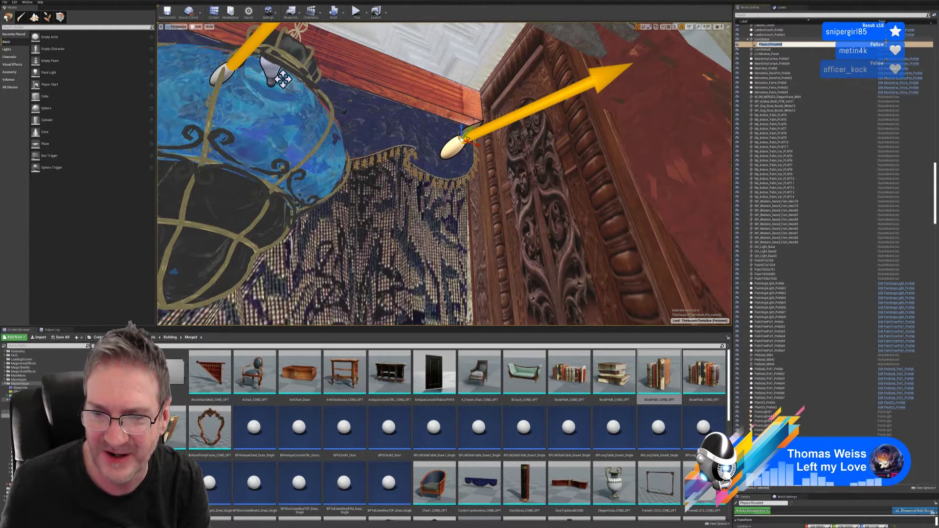
left_click_drag(802, 414, 805, 361)
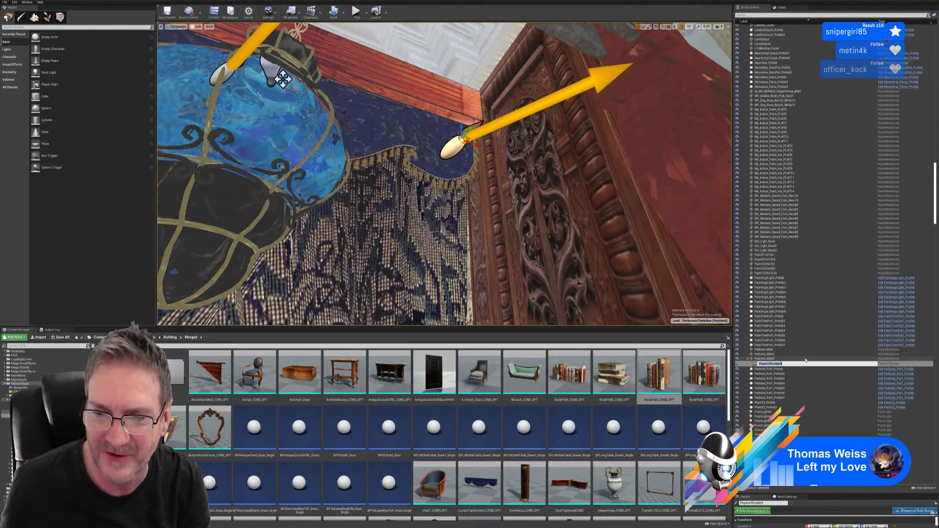
scroll(827, 342, "down", 15)
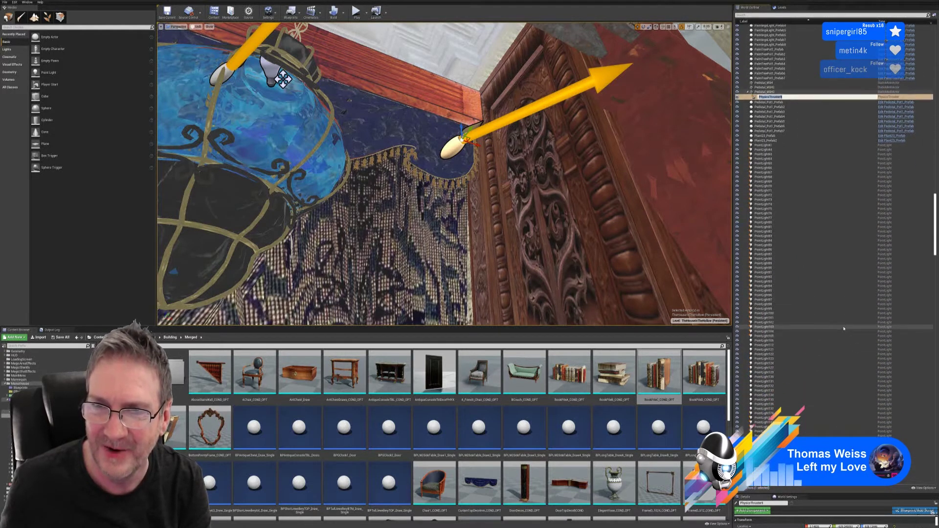
scroll(844, 328, "down", 4)
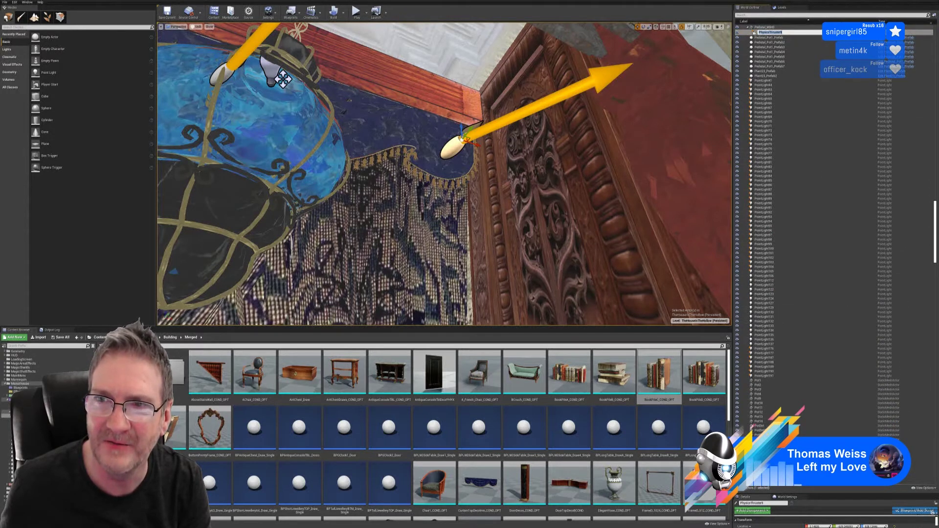
left_click_drag(763, 32, 766, 391)
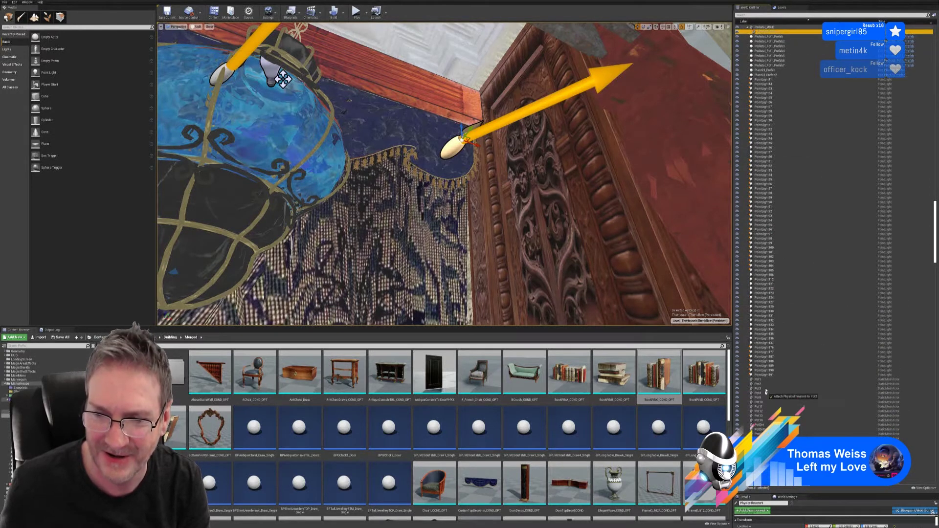
left_click_drag(759, 424, 760, 425)
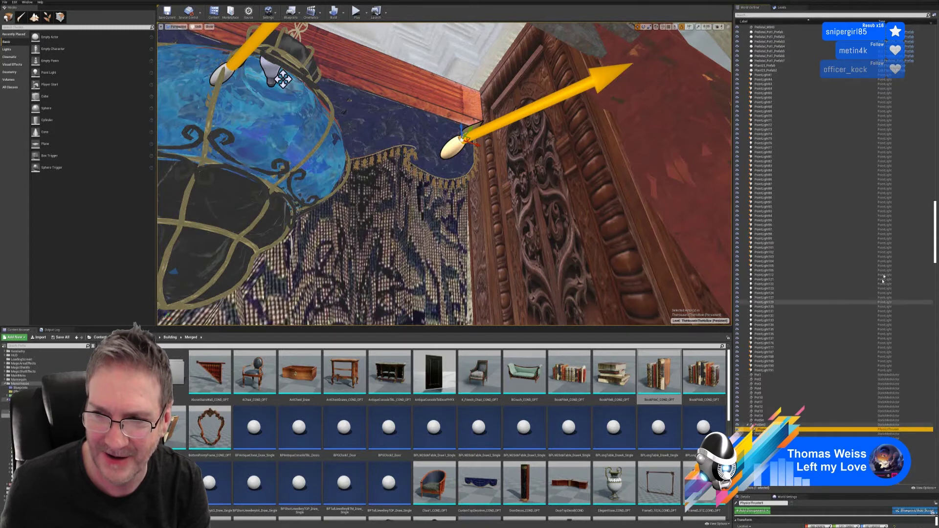
Carry the physics thruster further down the hierarchy from the pots, via a runner actor, to below the single-candle light prefabs
left_click_drag(934, 250, 935, 294)
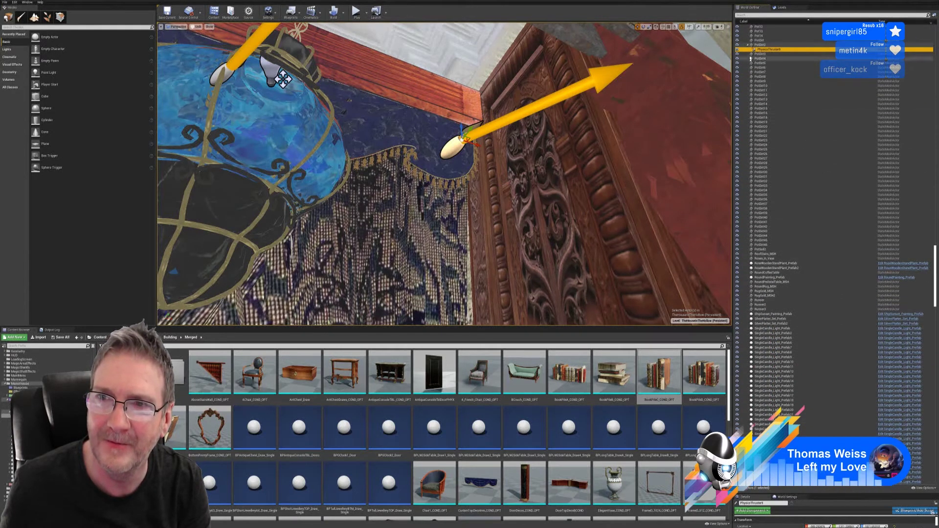
left_click_drag(769, 49, 766, 310)
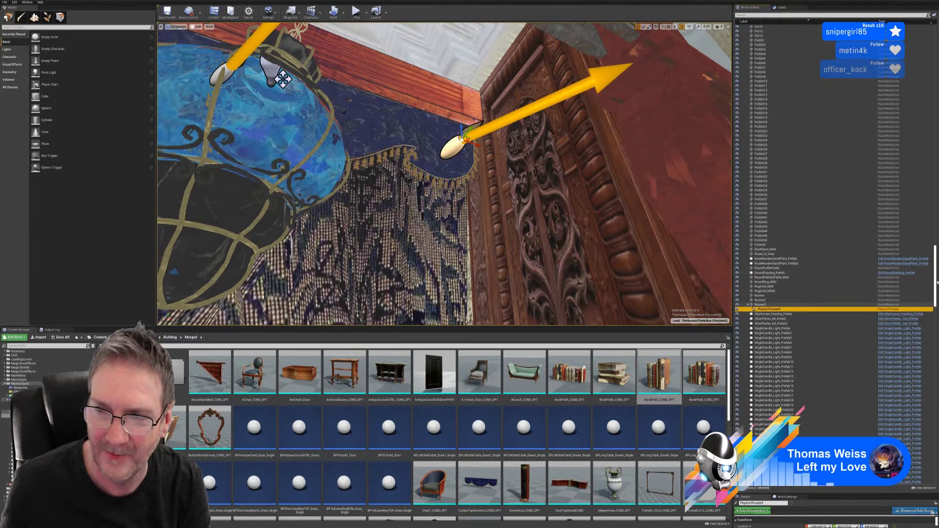
left_click_drag(936, 282, 936, 309)
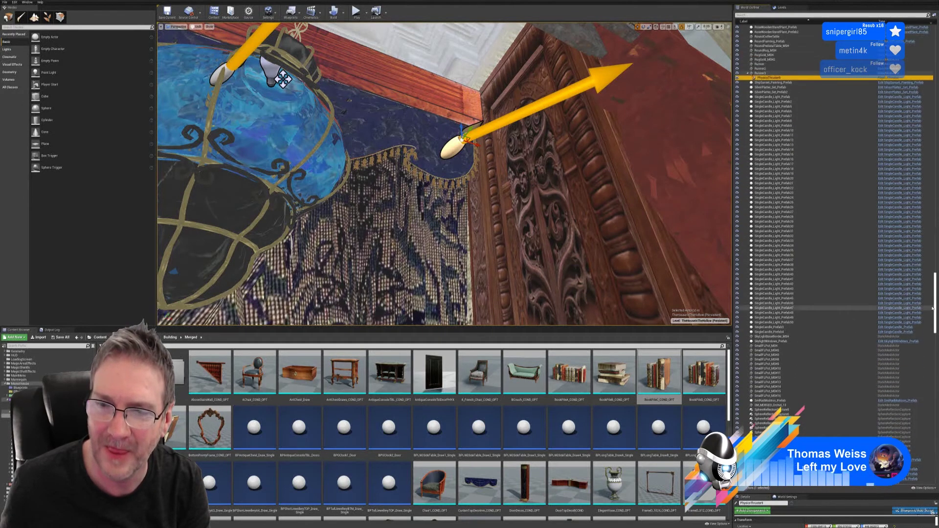
left_click_drag(763, 78, 758, 413)
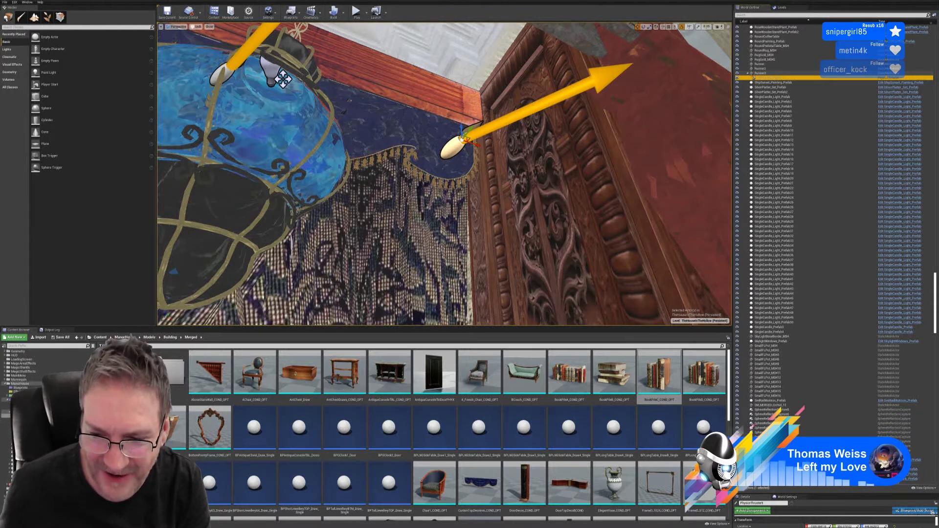
left_click_drag(761, 463, 763, 464)
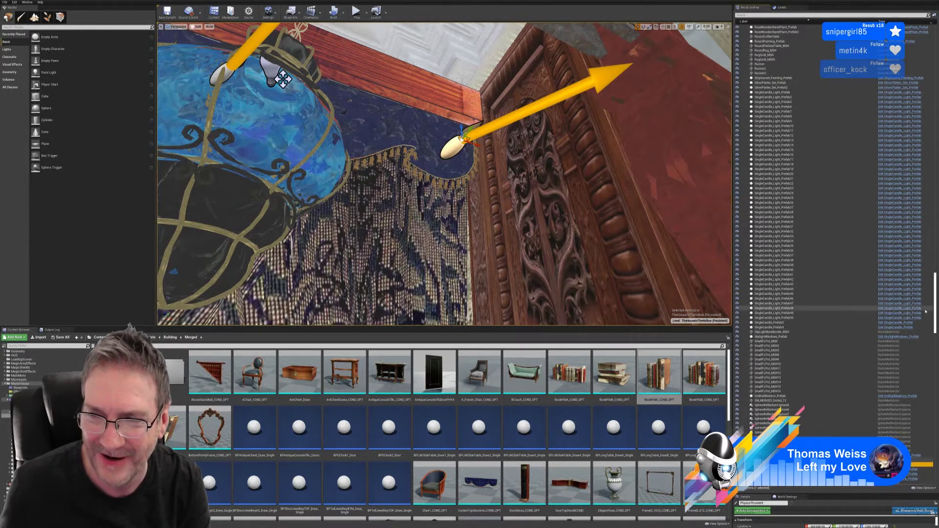
left_click_drag(936, 316, 922, 366)
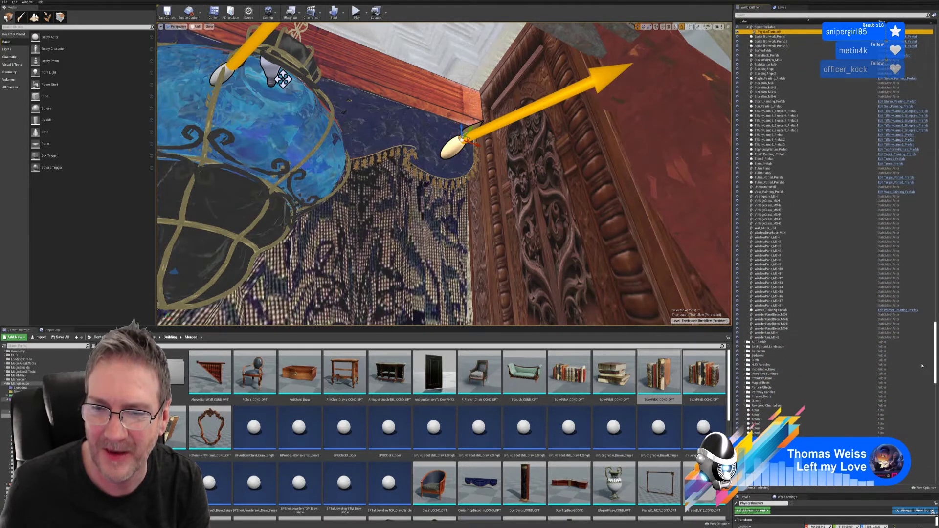
Move the physics thruster on past the window and gate actors and attach it to the GothicLight_MSH lantern
left_click_drag(764, 32, 756, 338)
left_click_drag(934, 354, 931, 390)
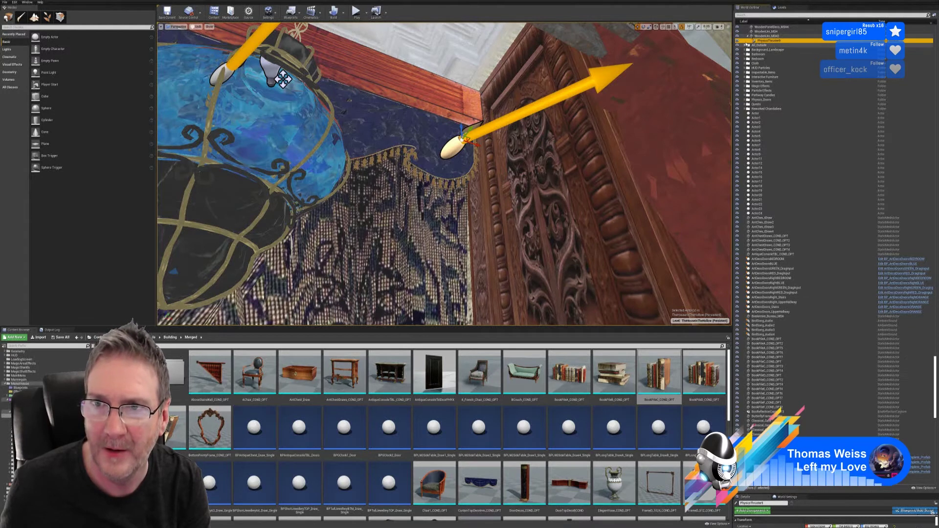
left_click_drag(768, 40, 769, 452)
left_click_drag(936, 391, 938, 420)
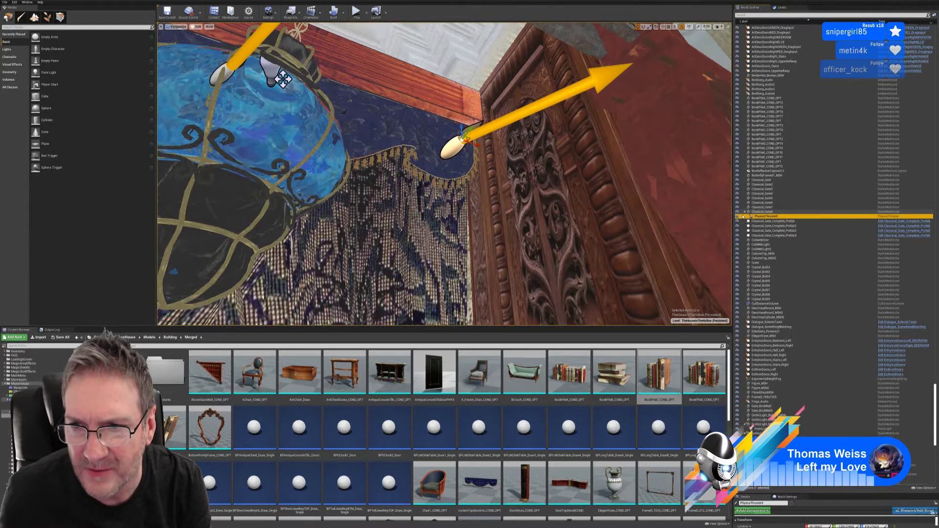
left_click_drag(743, 219, 794, 425)
Slide the attached thruster along the curtained wall away from the carved door, and enlarge the Details area for its settings
right_click_drag(444, 173, 485, 152)
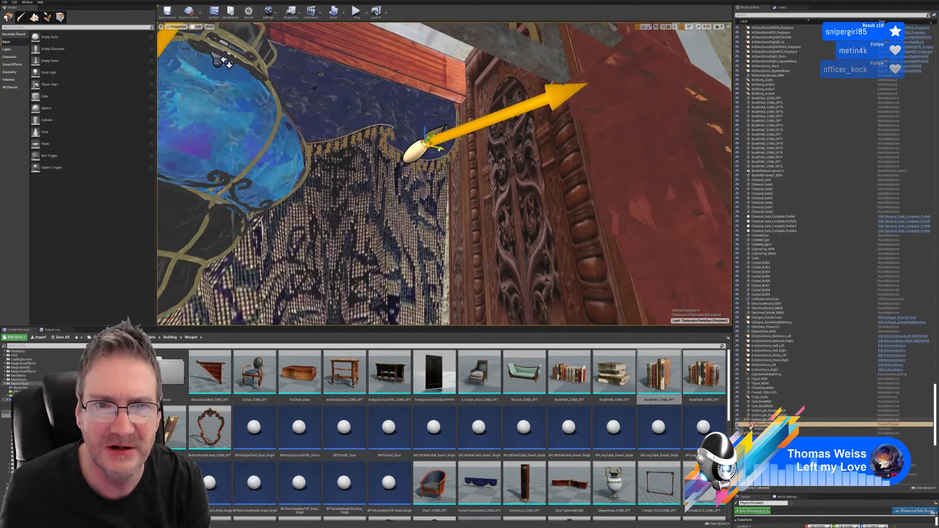
left_click_drag(438, 149, 656, 202)
right_click_drag(550, 200, 705, 230)
right_click_drag(441, 216, 504, 184)
left_click_drag(392, 113, 581, 118)
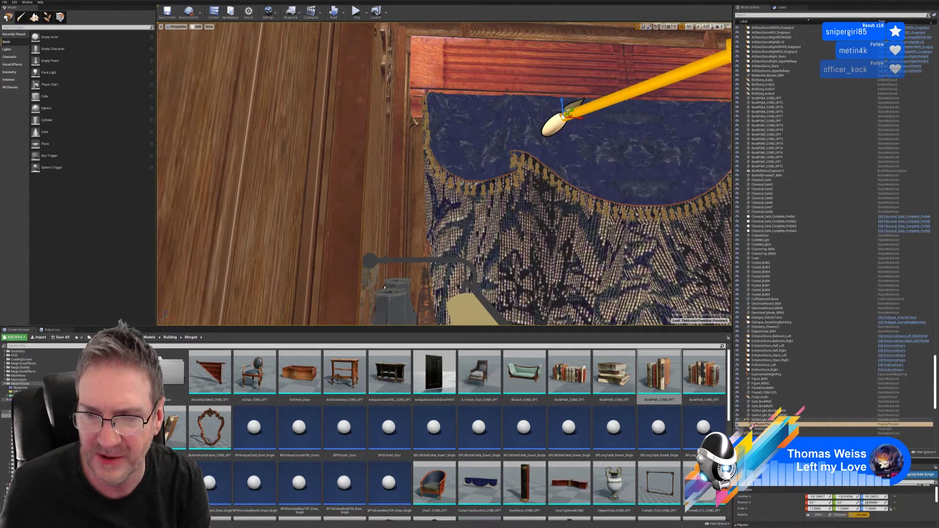
left_click_drag(844, 493, 844, 234)
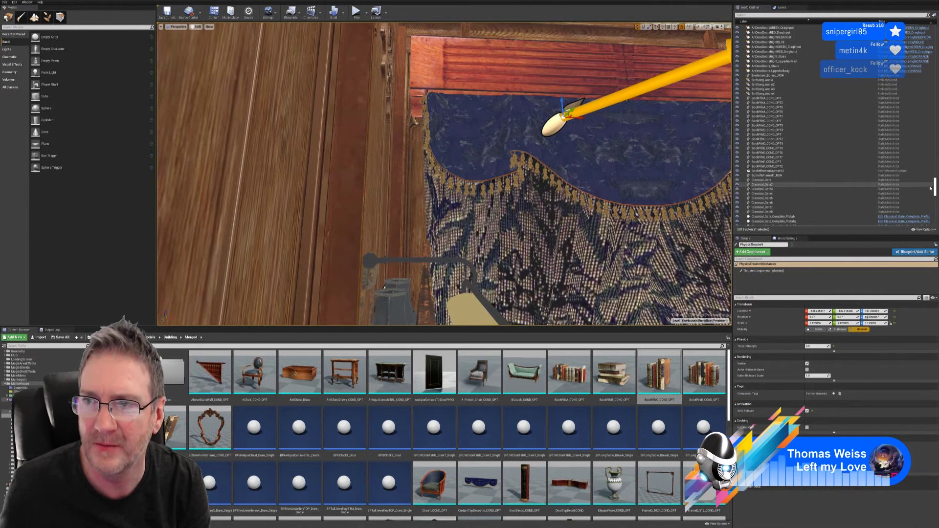
left_click_drag(935, 187, 935, 203)
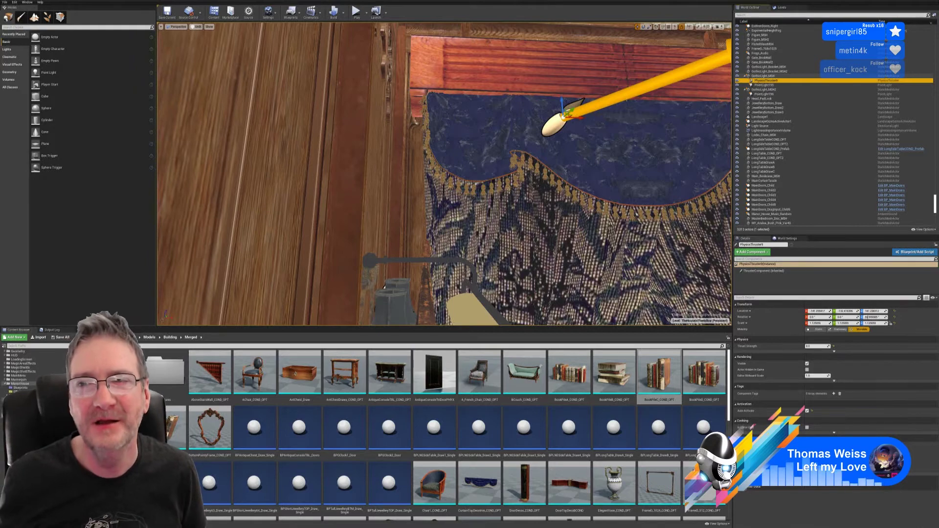
Shift the thruster towards the hanging gothic lantern and lower it from the ceiling to the height of the lantern's glass
right_click_drag(636, 166, 665, 265)
right_click_drag(481, 133, 474, 136)
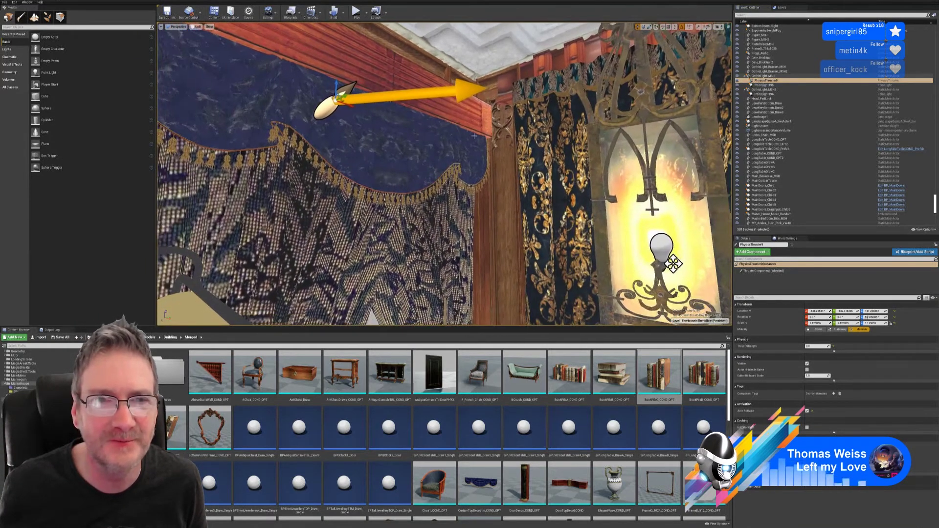
left_click_drag(342, 95, 498, 95)
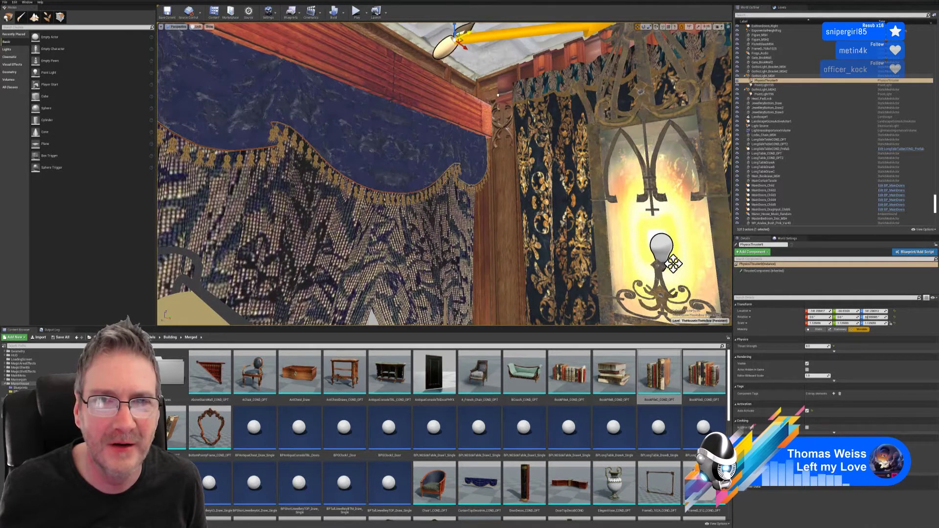
right_click_drag(473, 80, 465, 52)
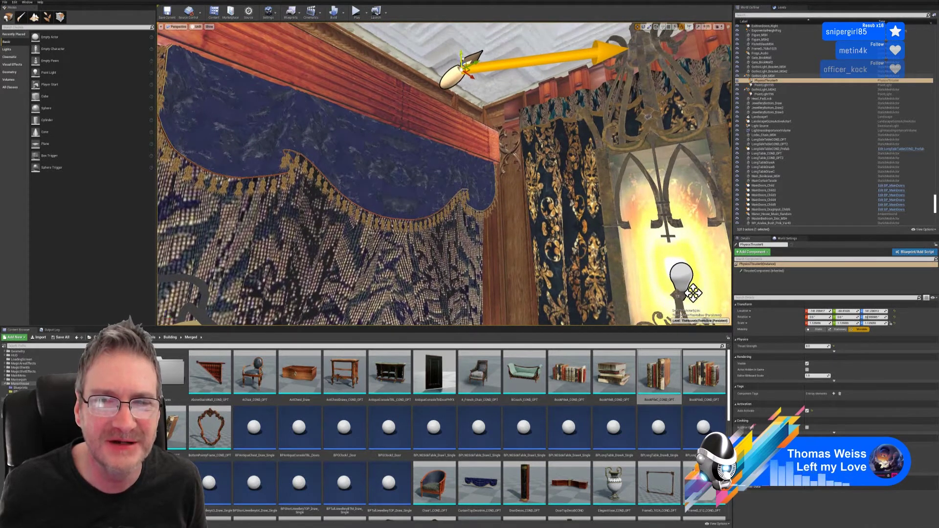
left_click_drag(462, 57, 460, 223)
Move the thruster horizontally across the room to bring it over to the gothic lantern
right_click_drag(460, 223, 509, 267)
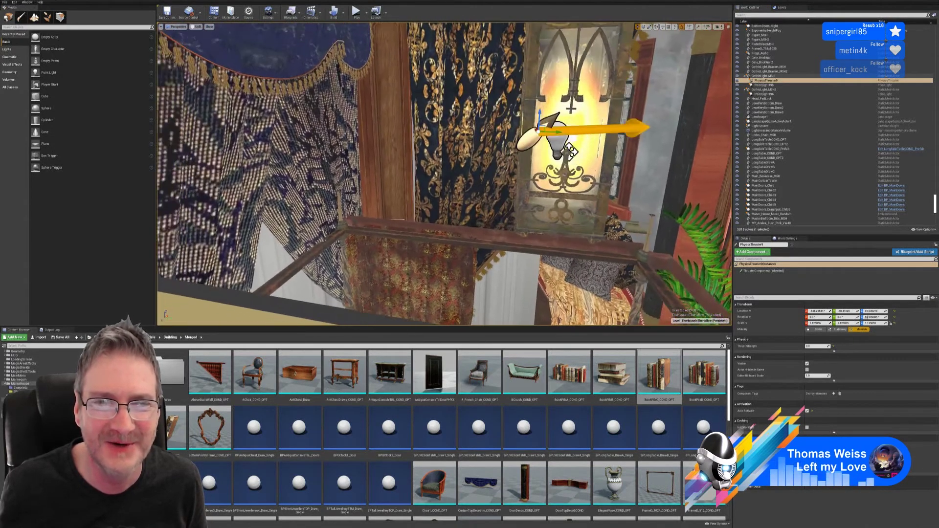
right_click_drag(570, 152, 658, 142)
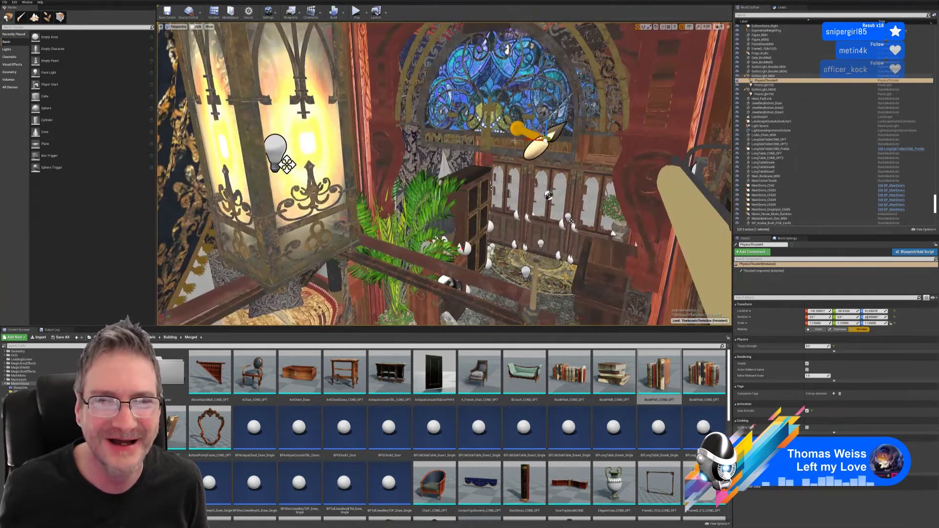
left_click_drag(538, 142, 224, 142)
Check the thruster against the lantern from several sides and lower it slightly within the lantern's glass body
right_click_drag(230, 142, 158, 143)
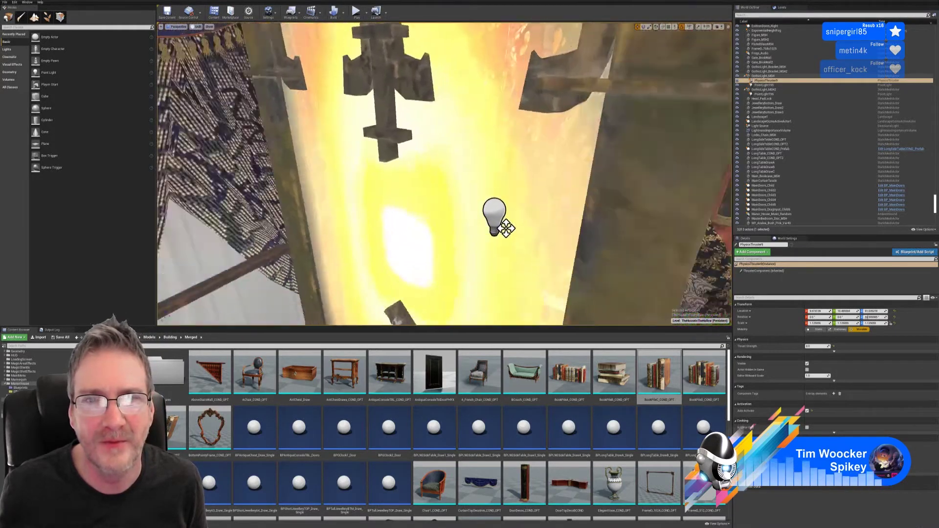
right_click_drag(444, 174, 391, 206)
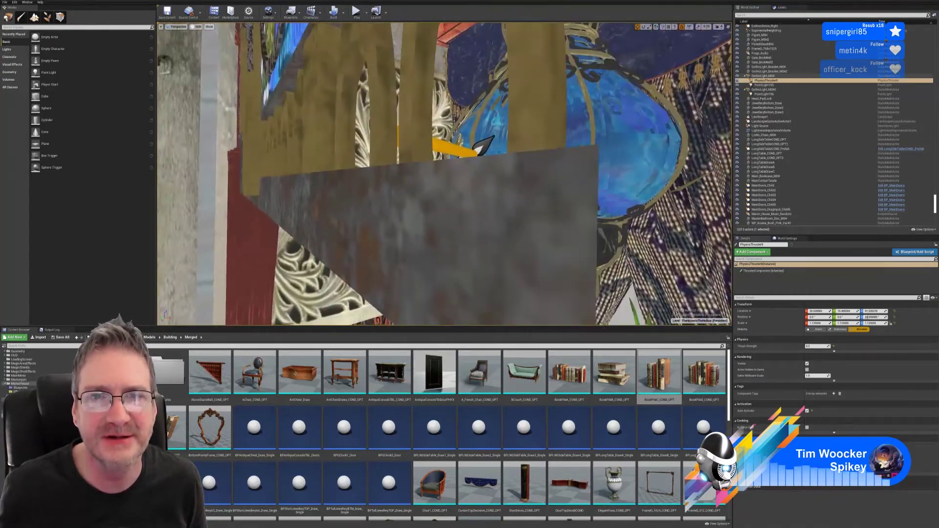
right_click_drag(592, 321, 592, 308)
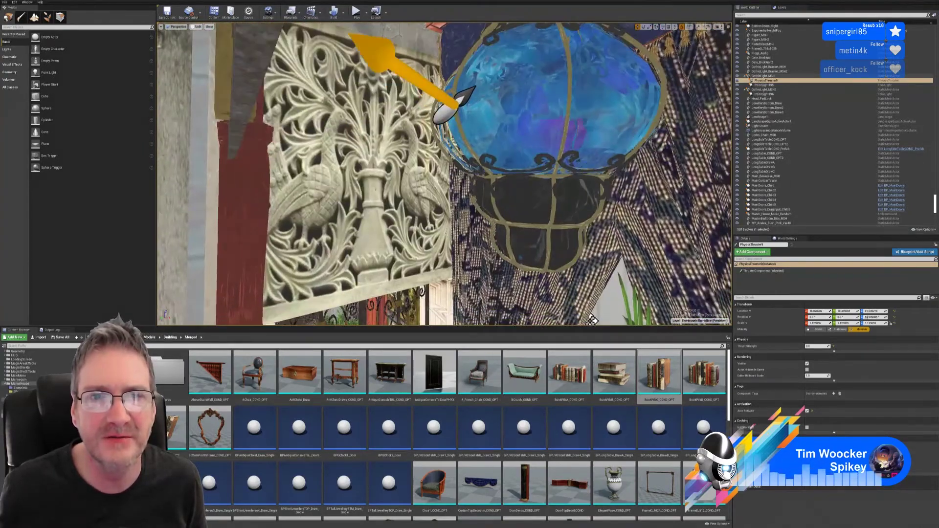
right_click_drag(445, 174, 599, 171)
right_click_drag(510, 187, 492, 195)
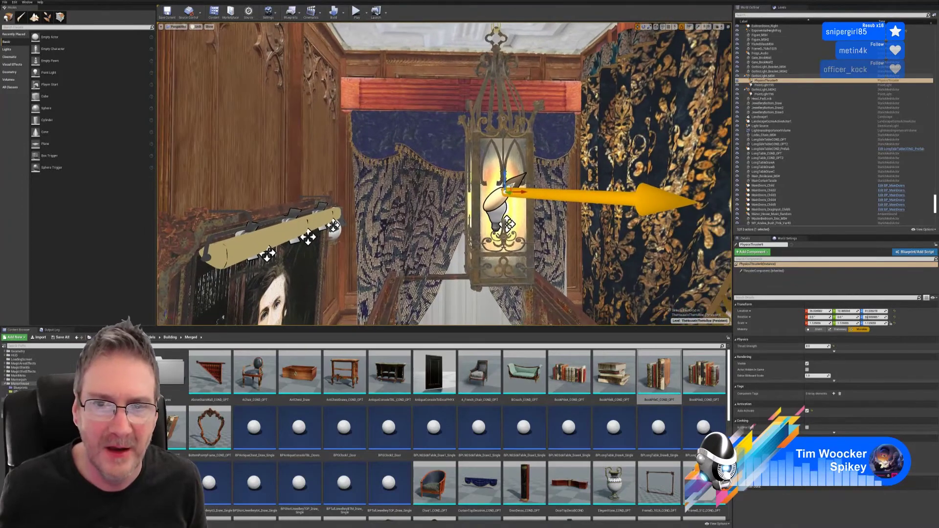
left_click_drag(505, 180, 505, 190)
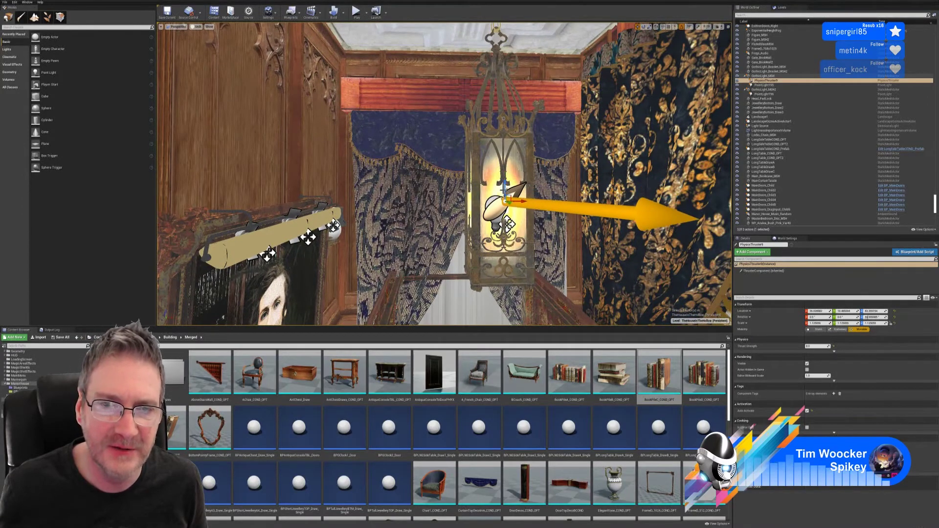
Check the thruster against the first gothic lantern and nudge it slightly sideways within the glass body
right_click_drag(514, 283, 543, 286)
right_click_drag(558, 191, 572, 191)
left_click_drag(410, 177, 399, 178)
right_click_drag(479, 247, 503, 262)
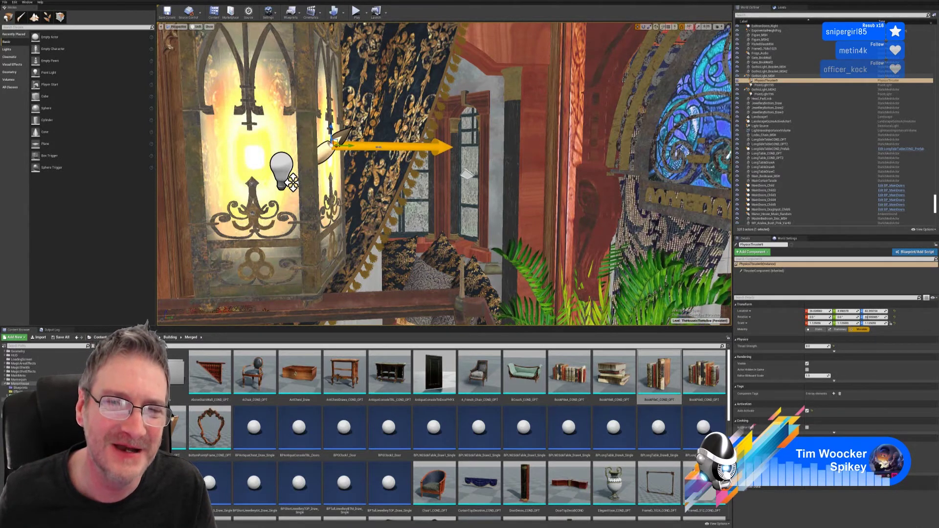
Duplicate the first lantern's thruster and slide the copy across the room to the stained-glass arch
right_click(378, 147)
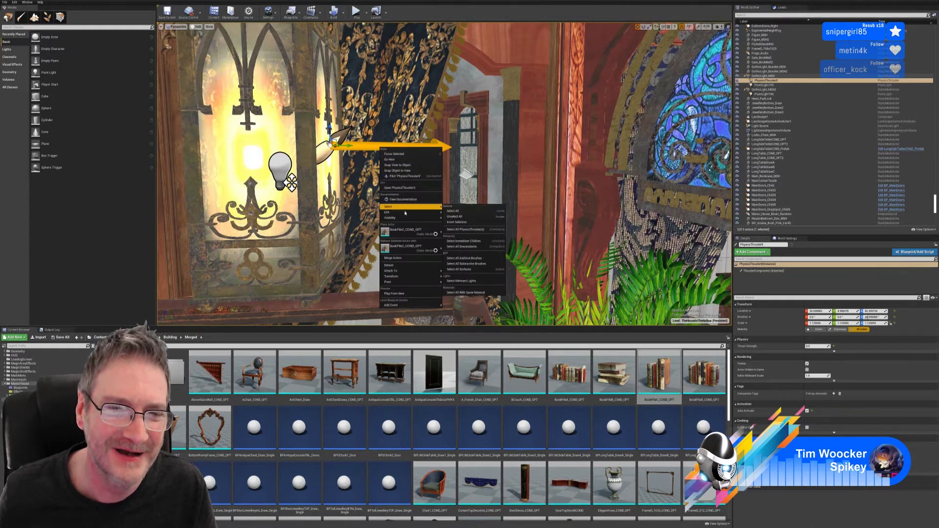
mouse_move(414, 213)
left_click(459, 236)
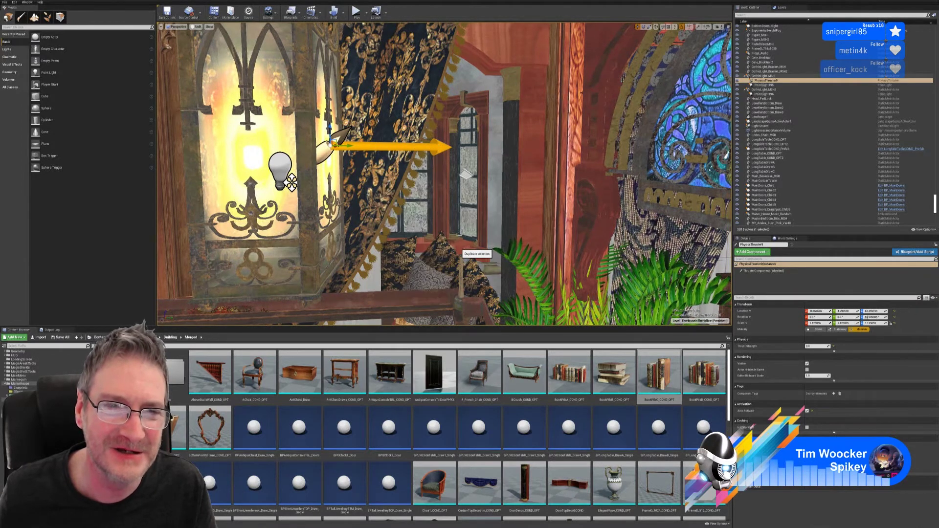
left_click_drag(346, 145, 682, 146)
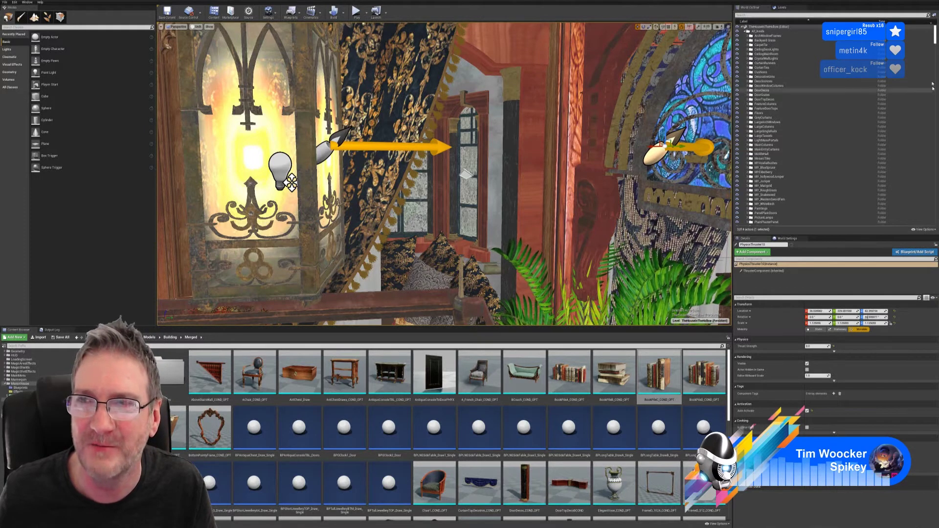
Reattach the duplicated thruster from the first gothic lantern to the second one in the actor hierarchy
left_click_drag(935, 45, 935, 205)
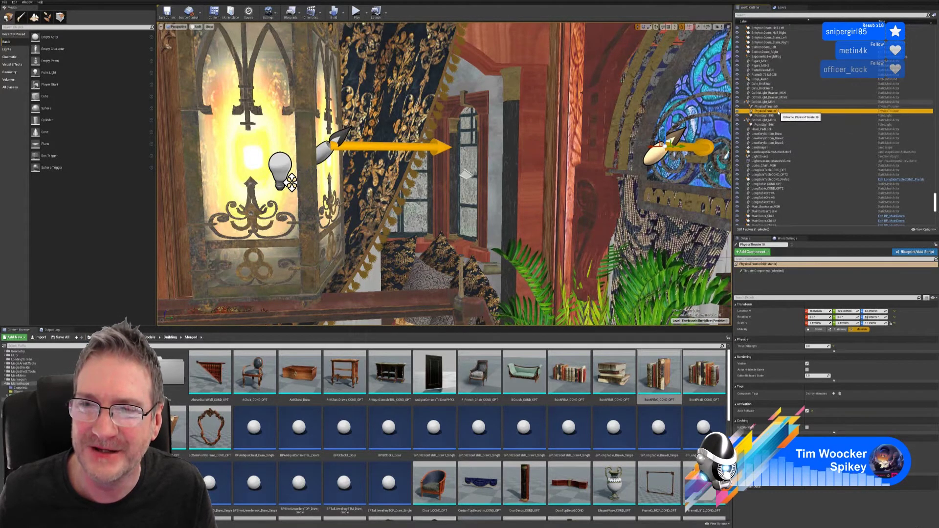
left_click_drag(778, 112, 776, 123)
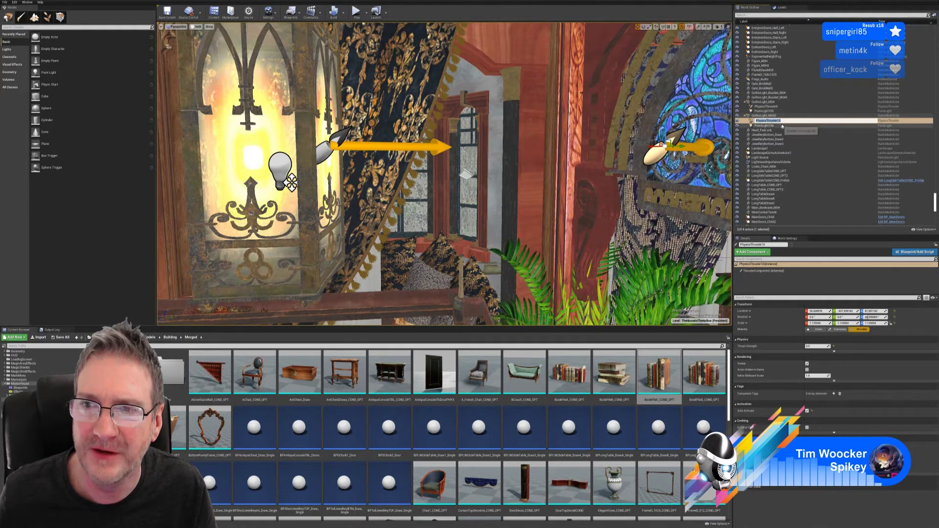
left_click(749, 121)
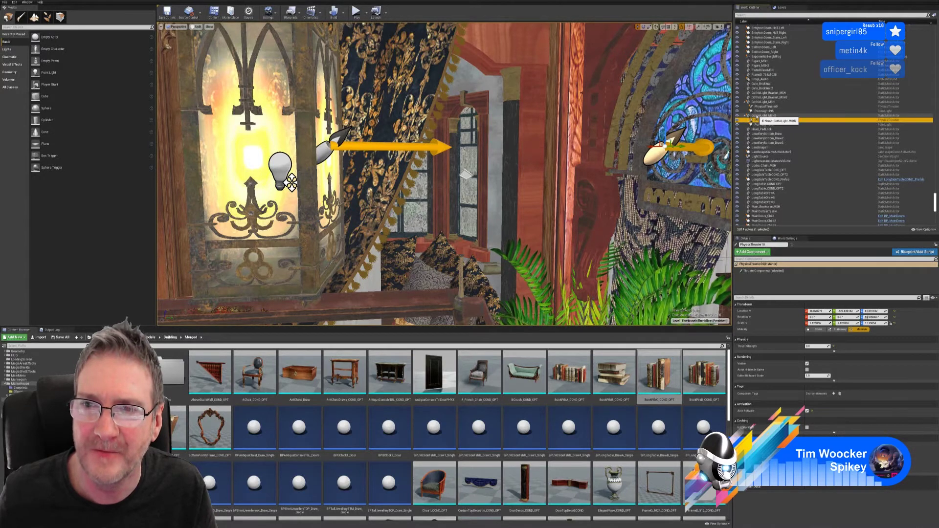
left_click(867, 317)
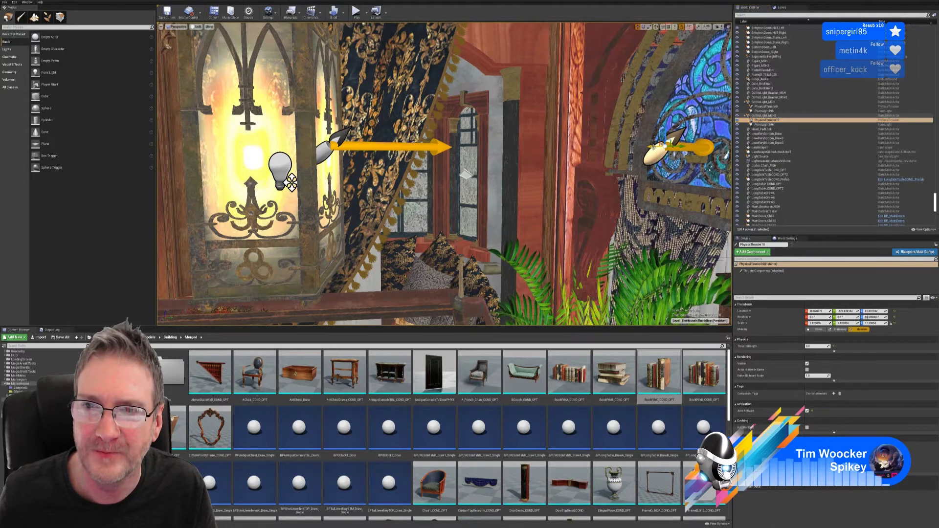
Move the duplicated thruster through the stained-glass arch and bring it over to the second gothic lantern
left_click_drag(654, 147, 725, 147)
right_click_drag(725, 147, 870, 147)
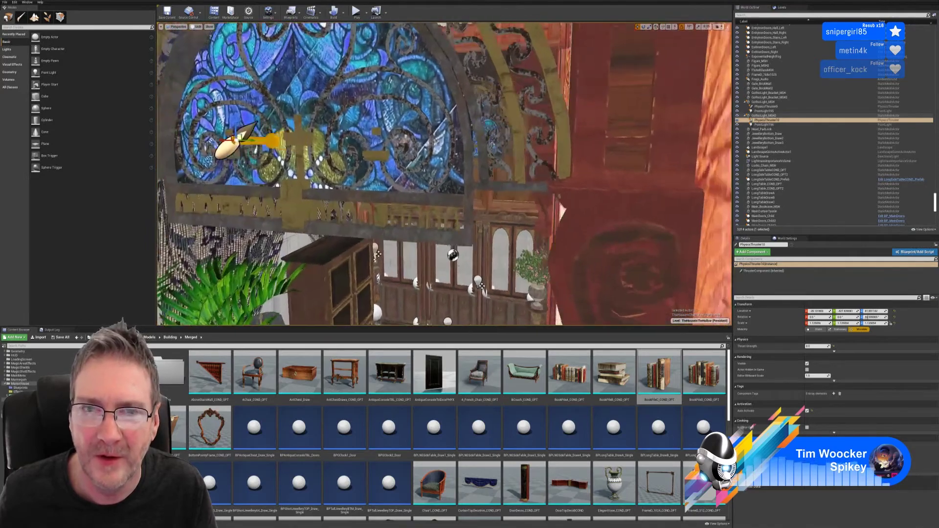
right_click_drag(533, 215, 313, 210)
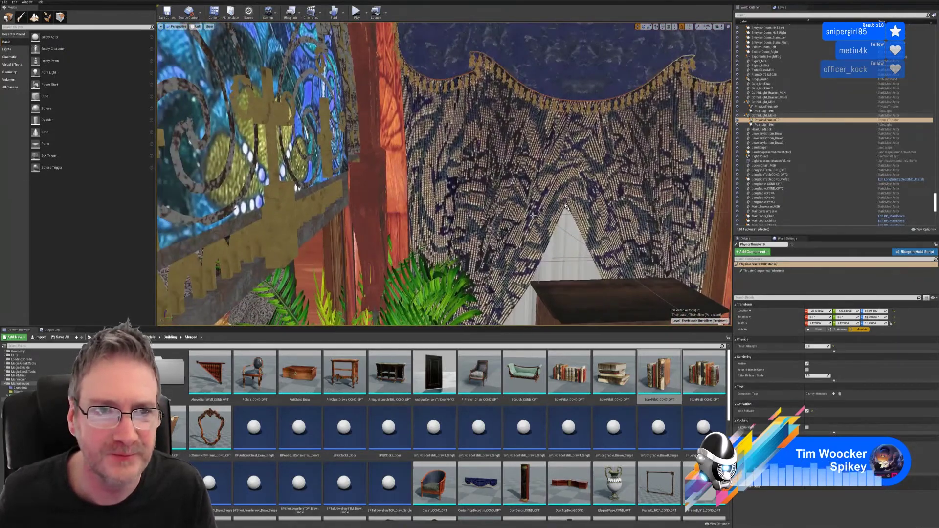
right_click_drag(566, 207, 467, 208)
right_click_drag(236, 153, 592, 151)
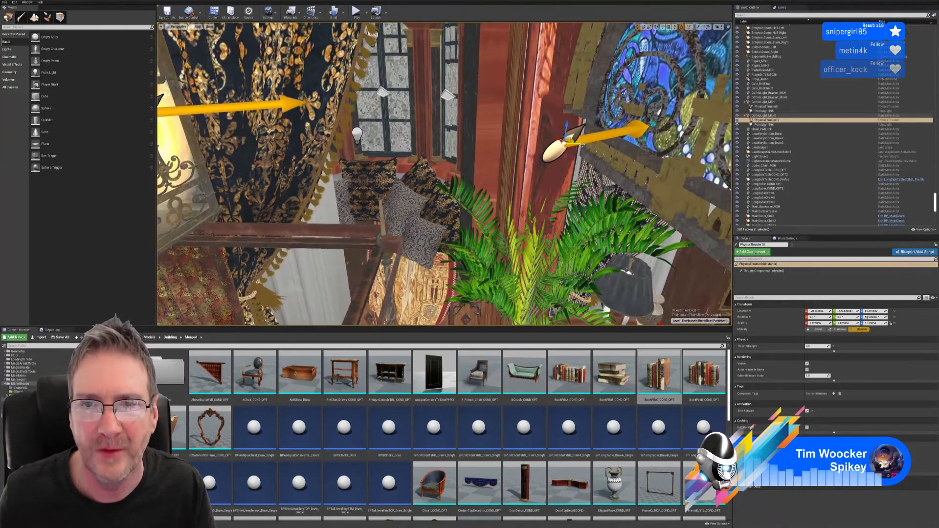
left_click_drag(582, 145, 731, 149)
right_click_drag(490, 211, 216, 208)
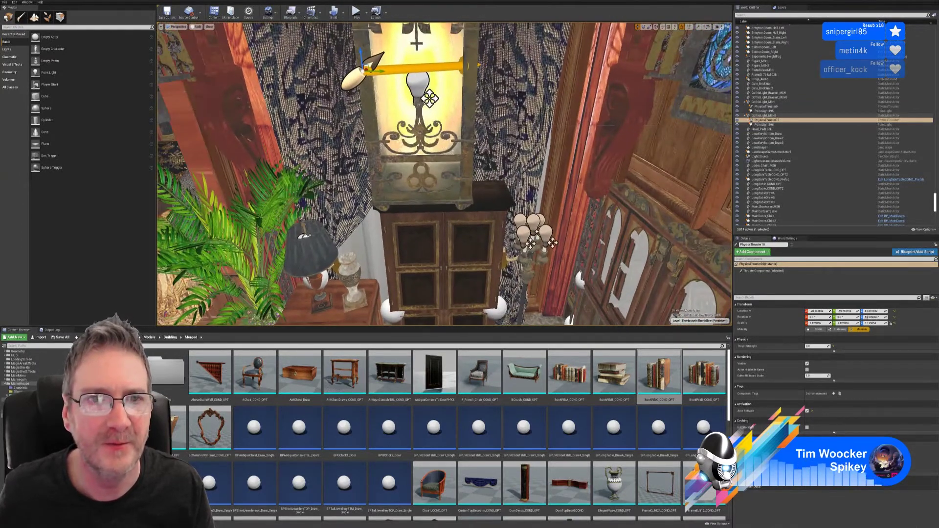
Align the duplicated thruster along both horizontal directions so it sits inside the second lantern's glass body
left_click_drag(379, 72, 491, 91)
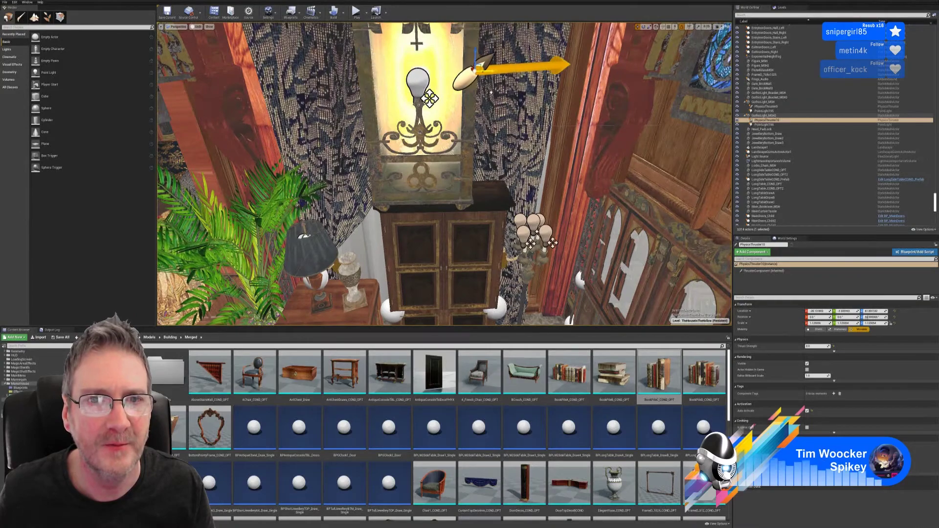
right_click_drag(491, 92, 505, 153)
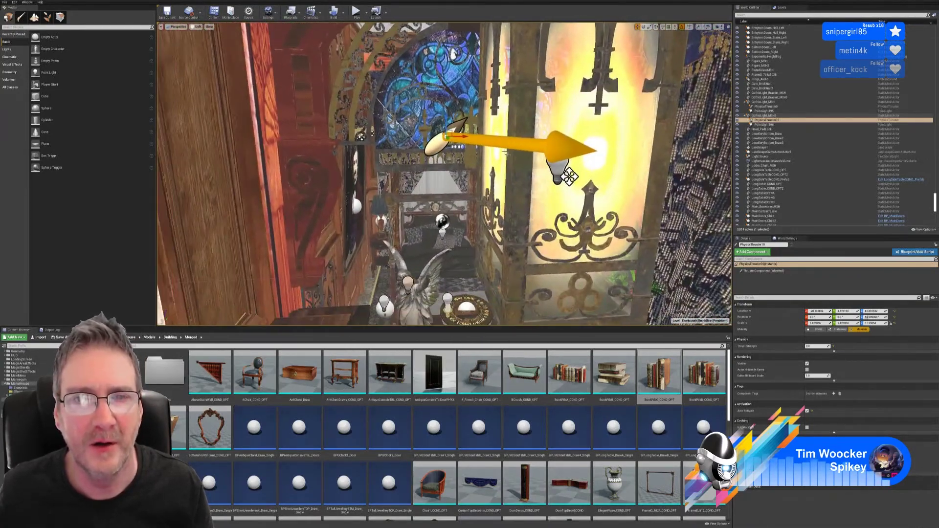
left_click_drag(458, 142, 600, 148)
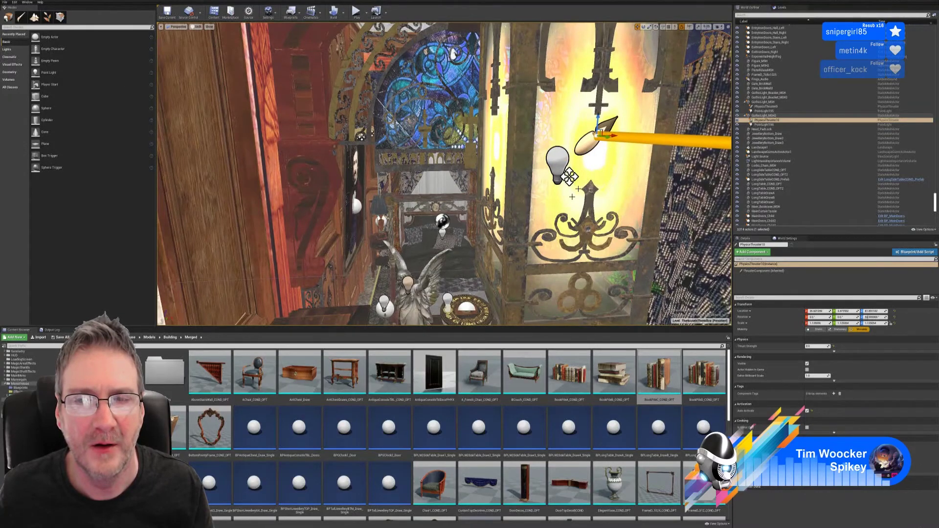
right_click_drag(578, 189, 705, 186)
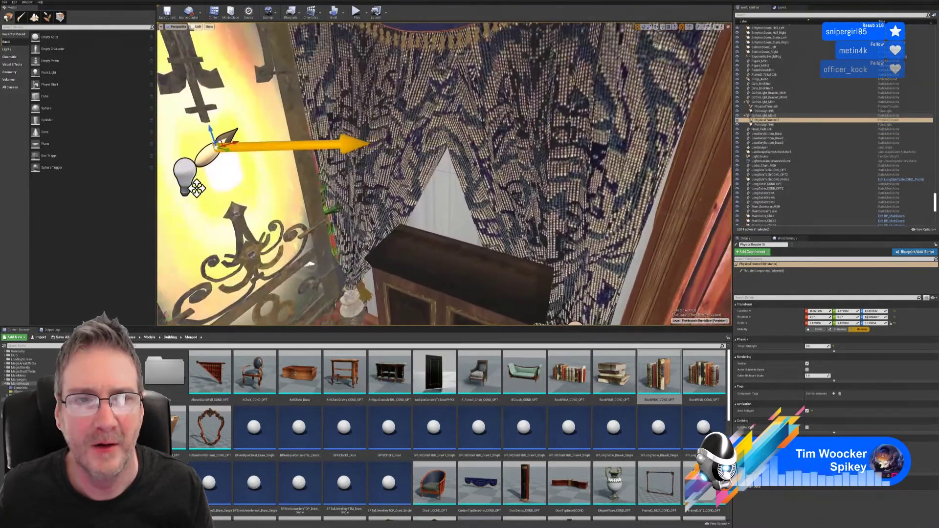
right_click_drag(309, 264, 457, 214)
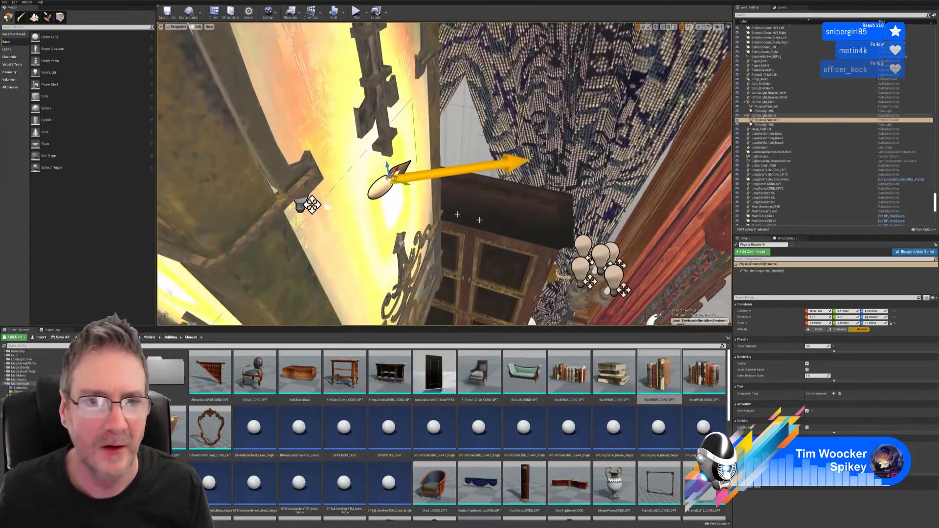
mouse_move(404, 182)
left_mouse_down()
mouse_move(318, 155)
mouse_move(389, 176)
left_mouse_up()
right_click_drag(389, 176, 278, 171)
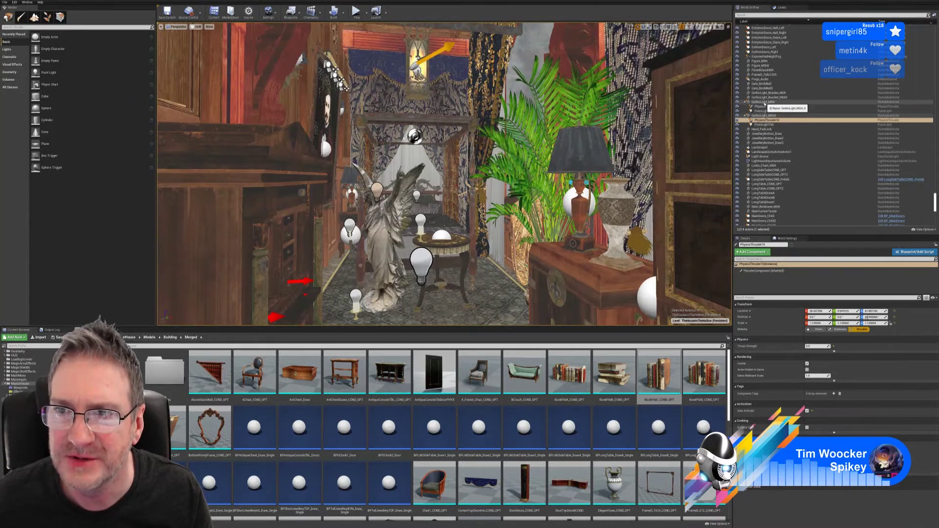
Select the duplicated thruster's ThrusterComponent to review its settings
right_click_drag(444, 173, 443, 203)
key("w")
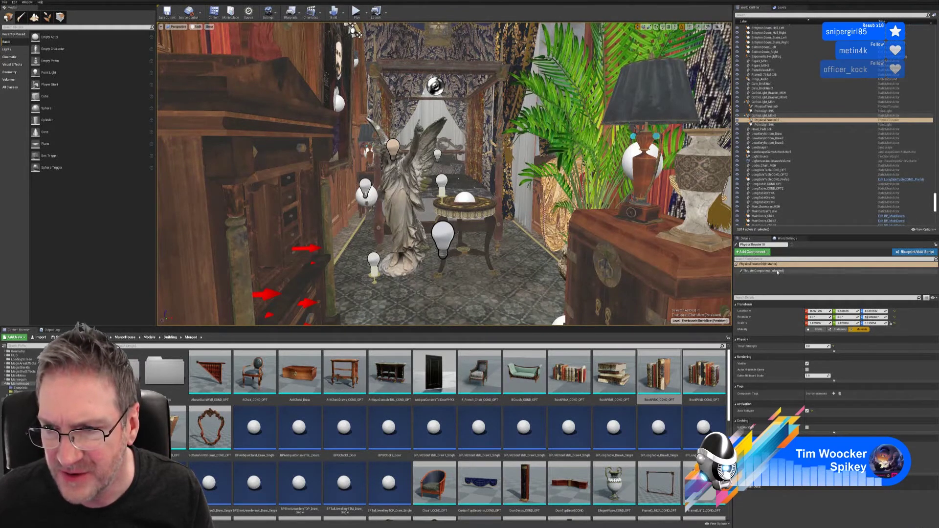
left_click(768, 271)
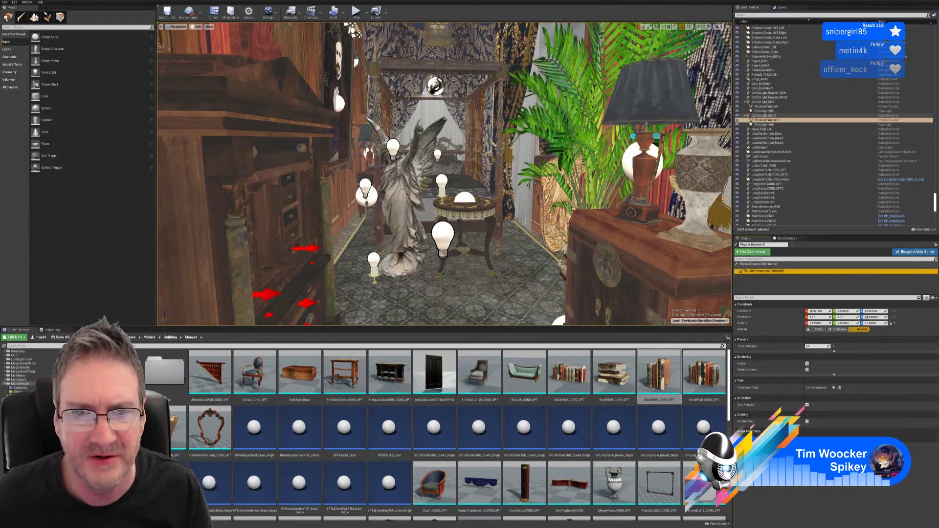
Play the level, examine both hanging lanterns from below for movement, then end the session and dismiss the message log
mouse_move(587, 195)
right_mouse_down()
mouse_move(602, 215)
mouse_move(594, 206)
right_mouse_up()
right_click_drag(349, 28, 353, 22)
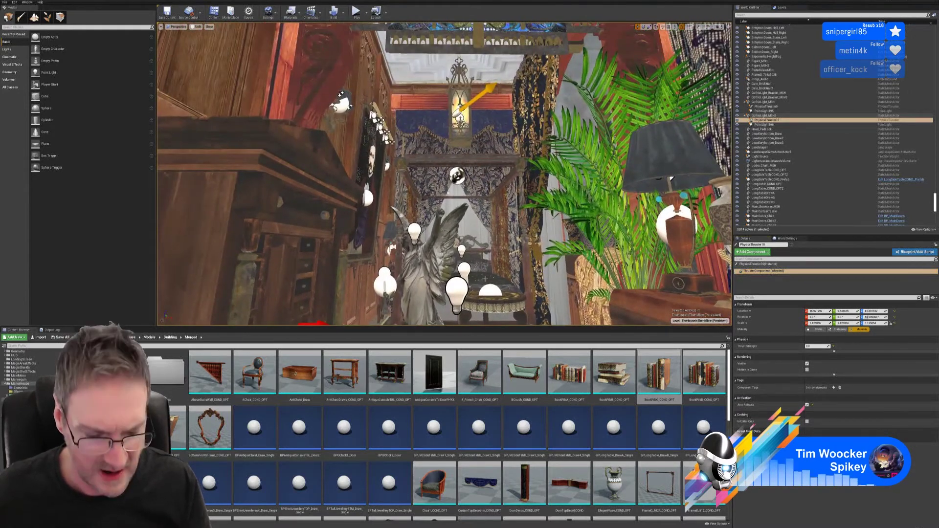
left_click(356, 12)
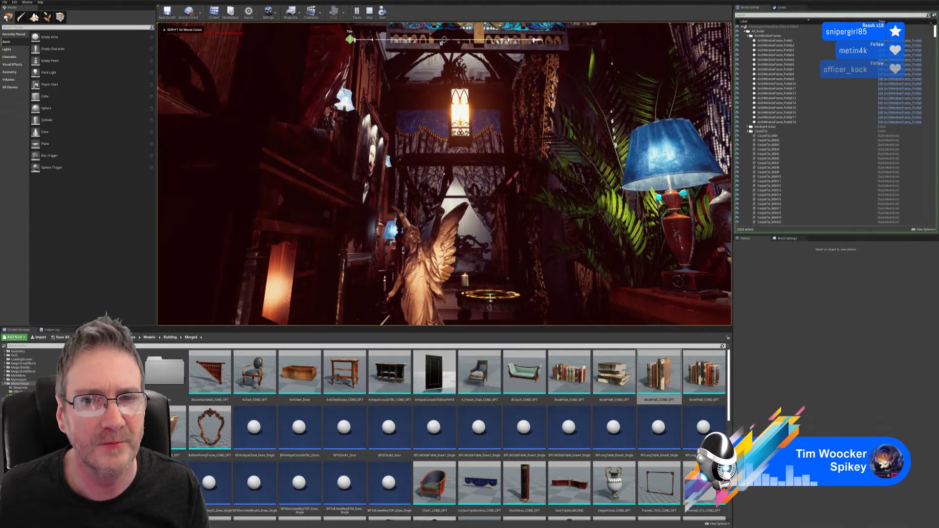
key("w")
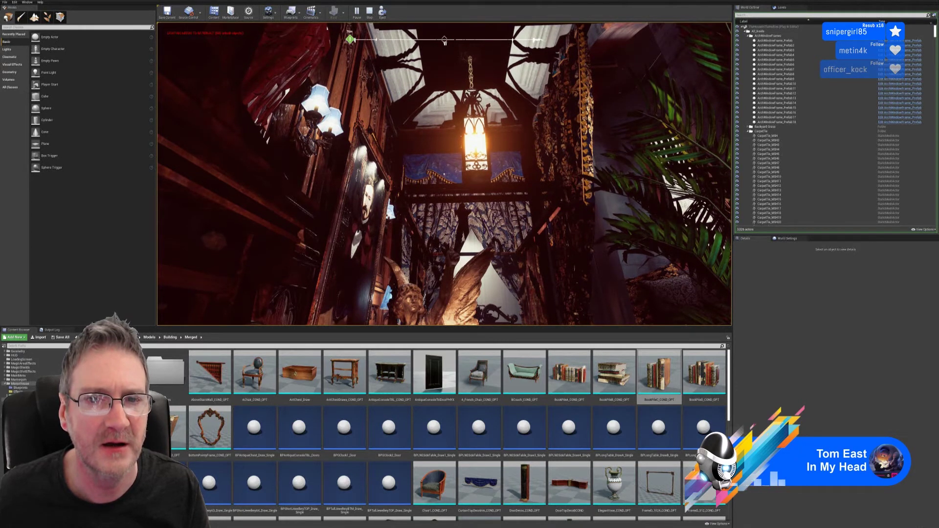
key("w")
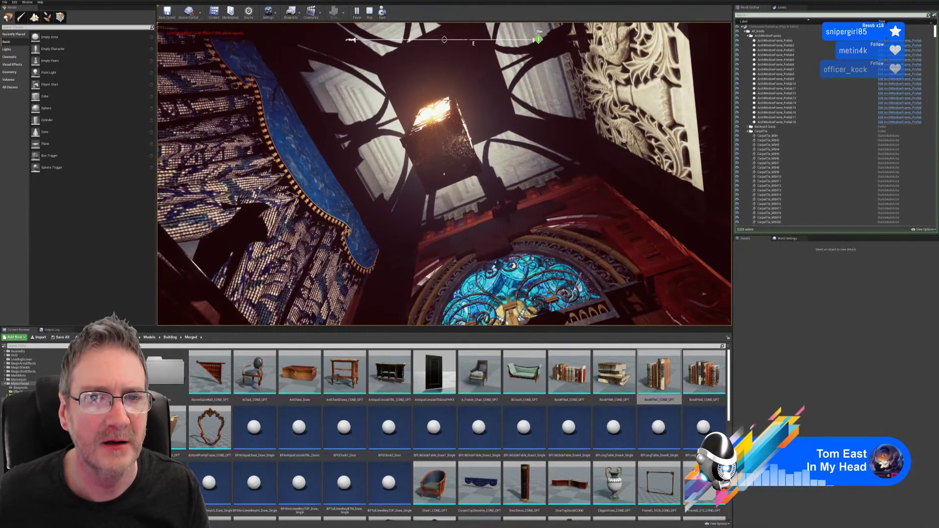
key("s")
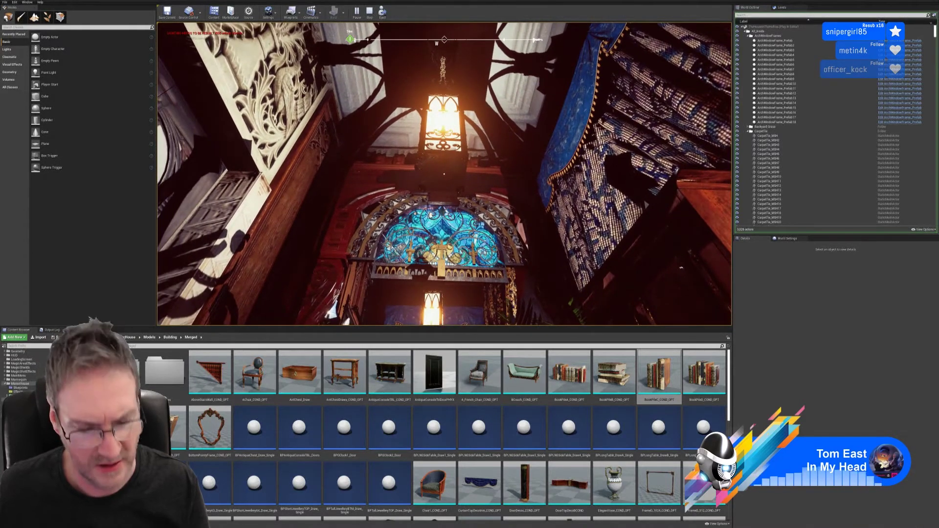
key("Escape")
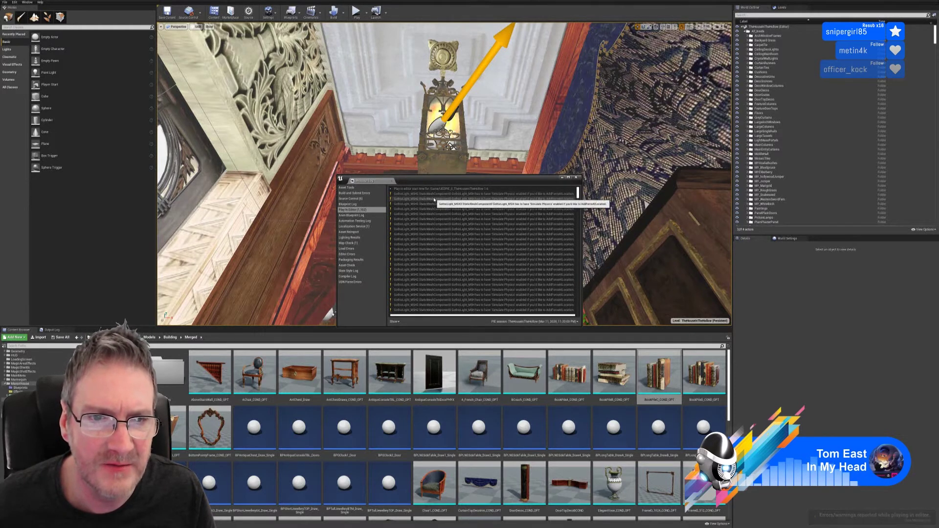
left_click(576, 177)
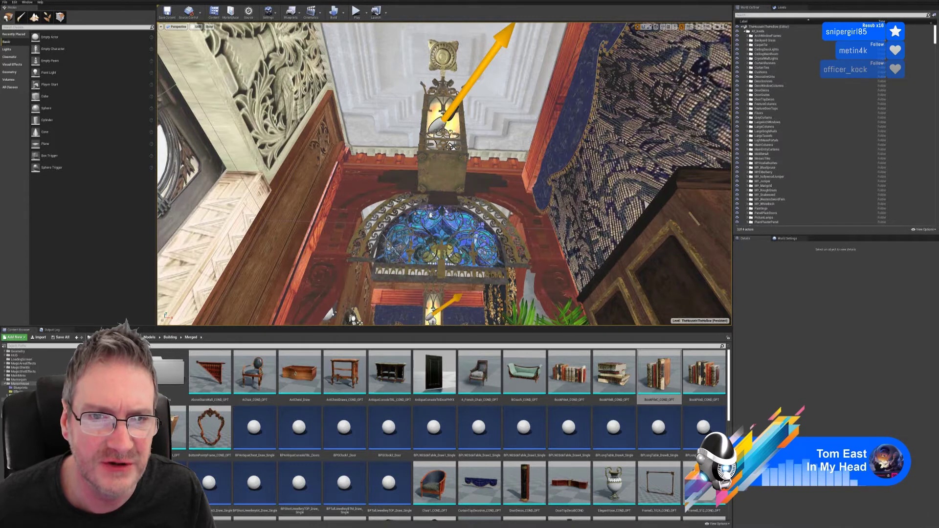
Enable Simulate Physics on the second gothic lantern's static mesh
left_click(442, 144)
scroll(870, 400, "down", 5)
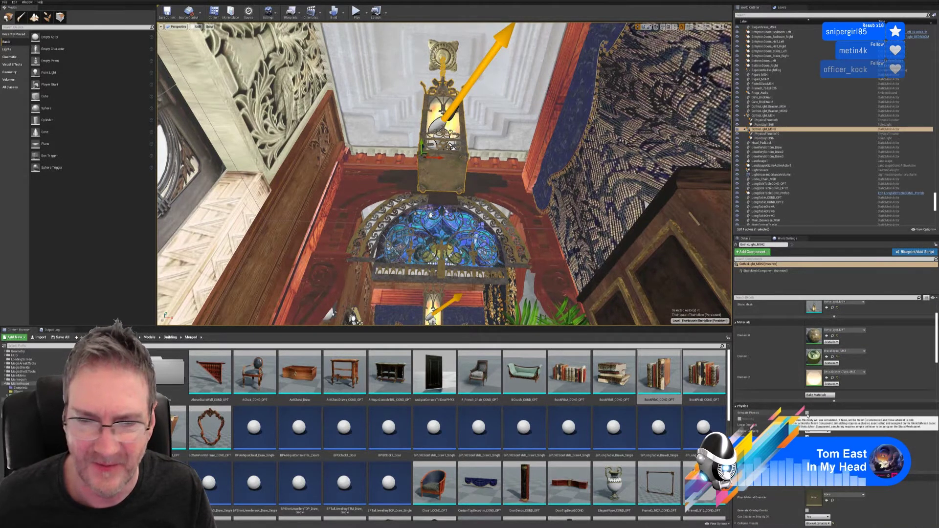
scroll(798, 360, "down", 4)
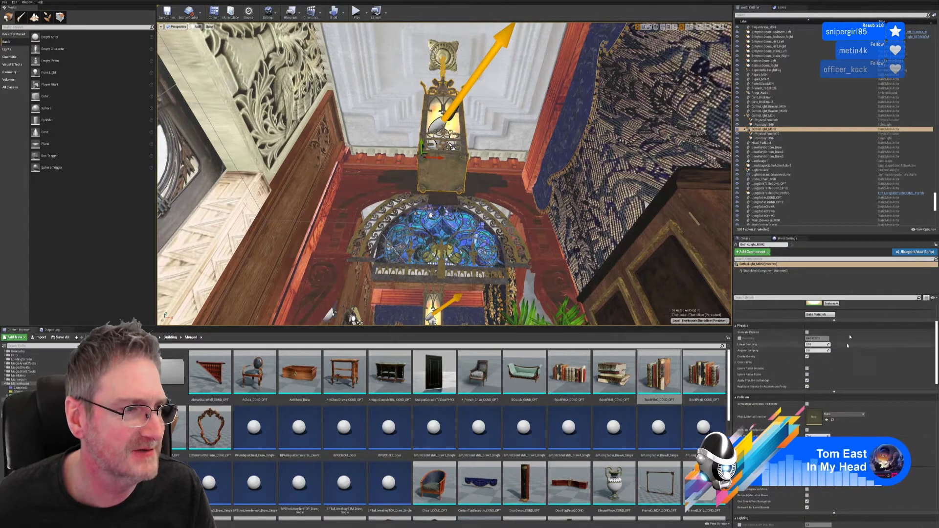
left_click(808, 332)
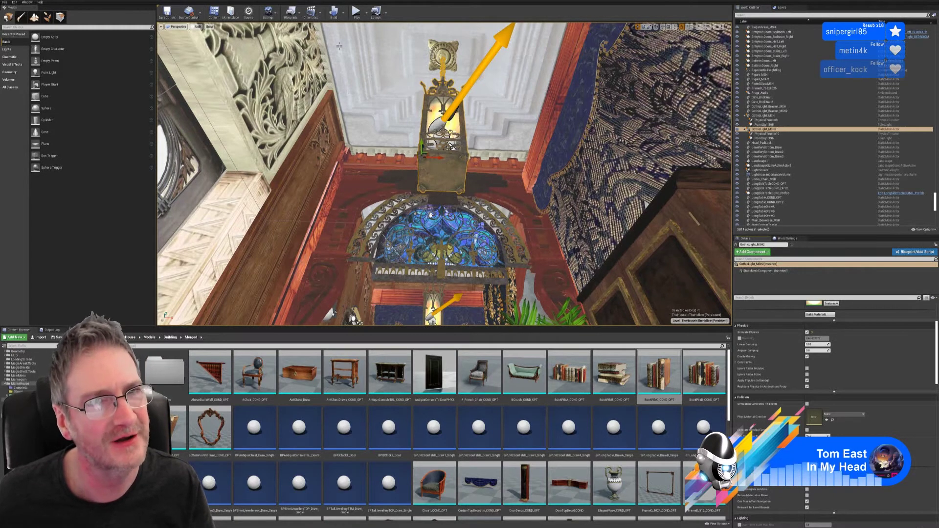
Play the level and walk through the entrance hall past the angel statue, looking toward the hanging lantern and the bookcases
right_click_drag(407, 54, 381, 154)
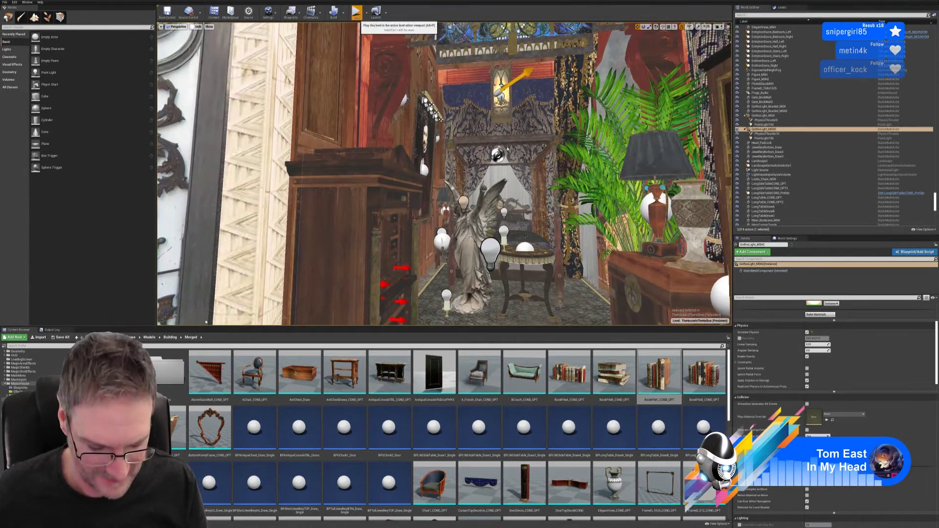
left_click(357, 12)
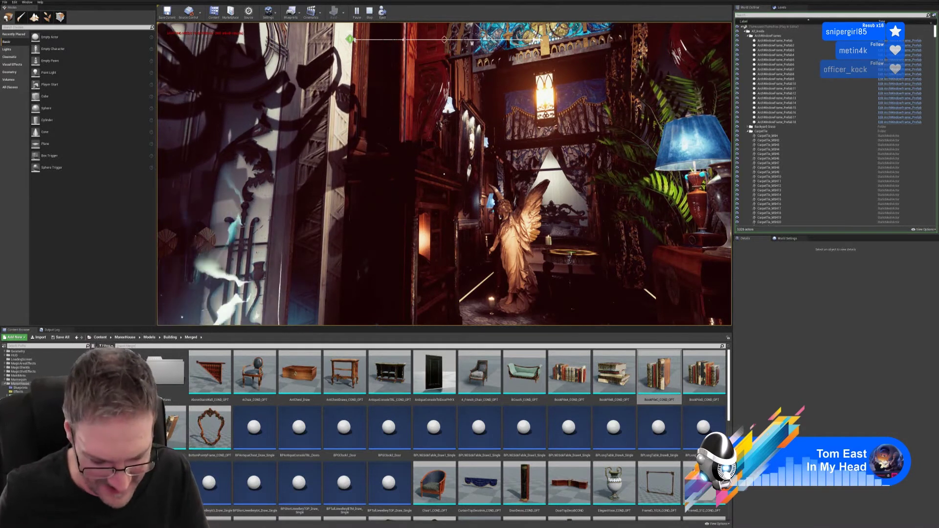
key("w")
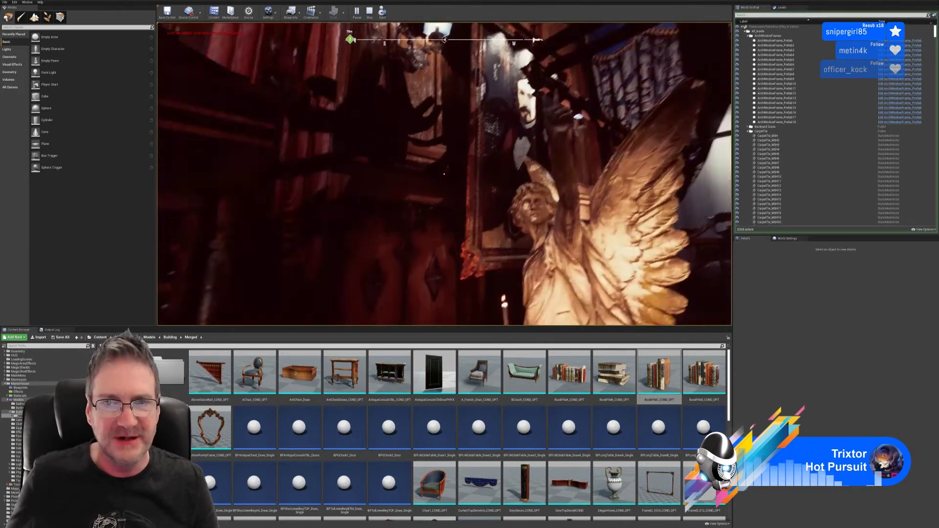
key("s")
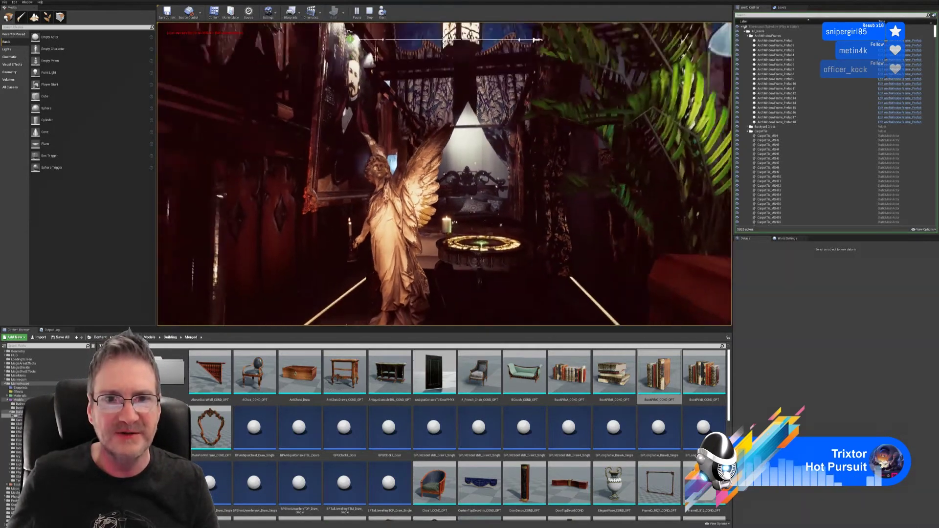
key("a")
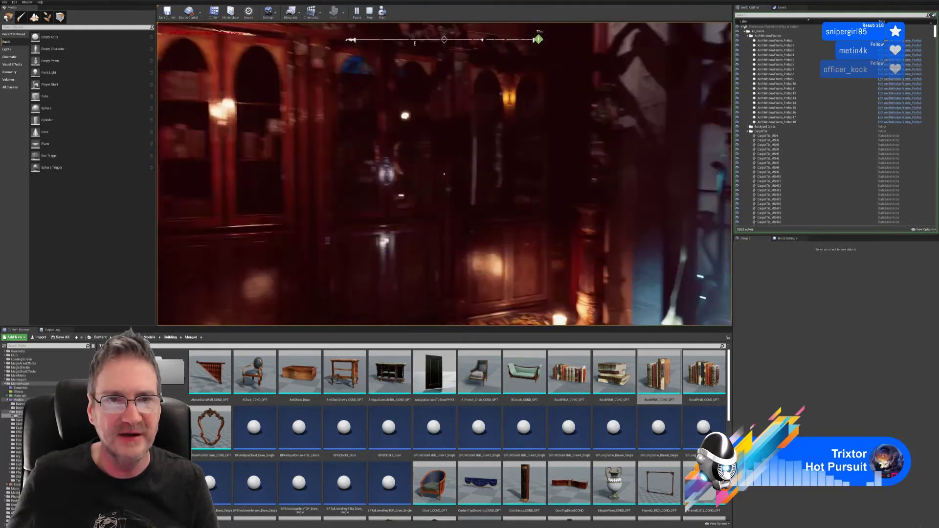
Examine the reflections in the bookcase's glass doors from several distances and angles
key("w")
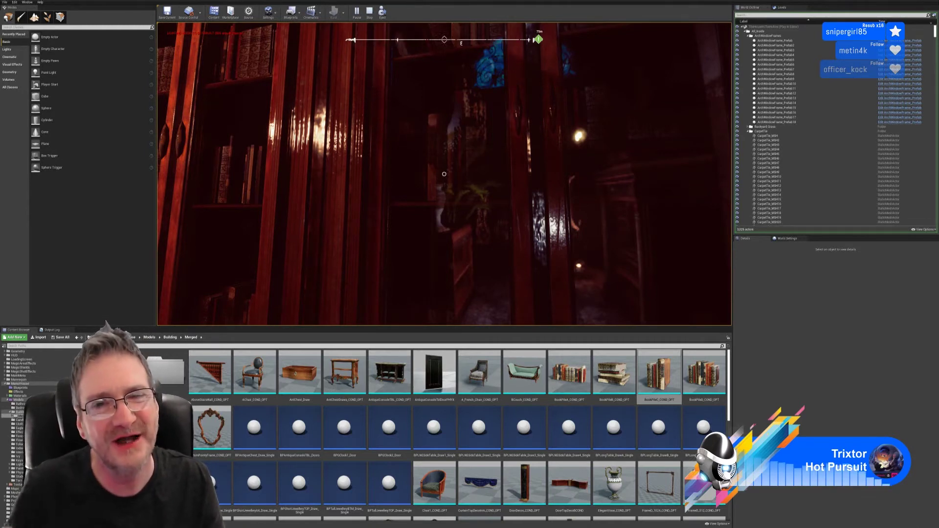
key("w")
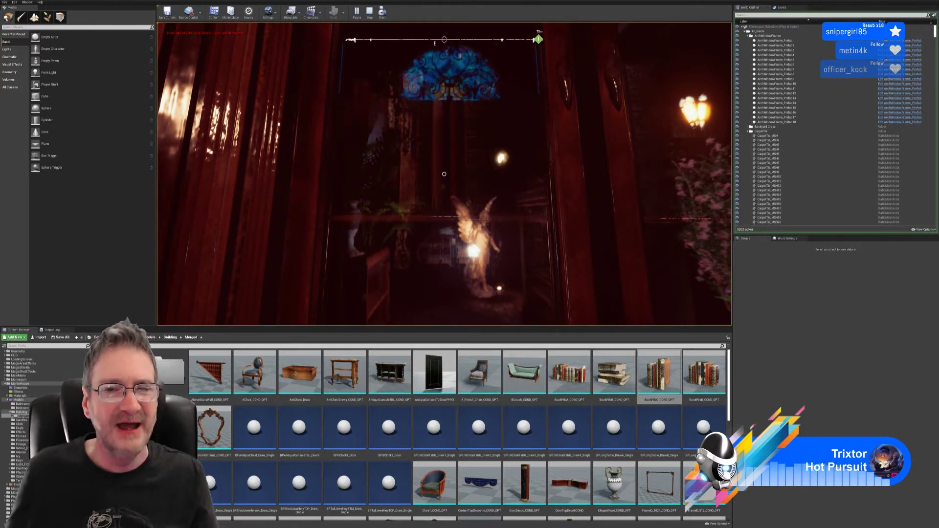
key("s")
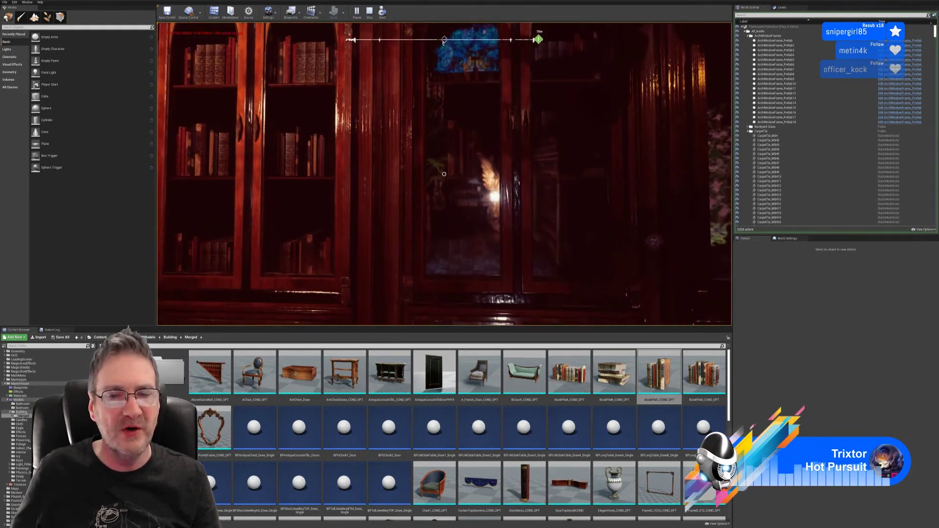
key("s")
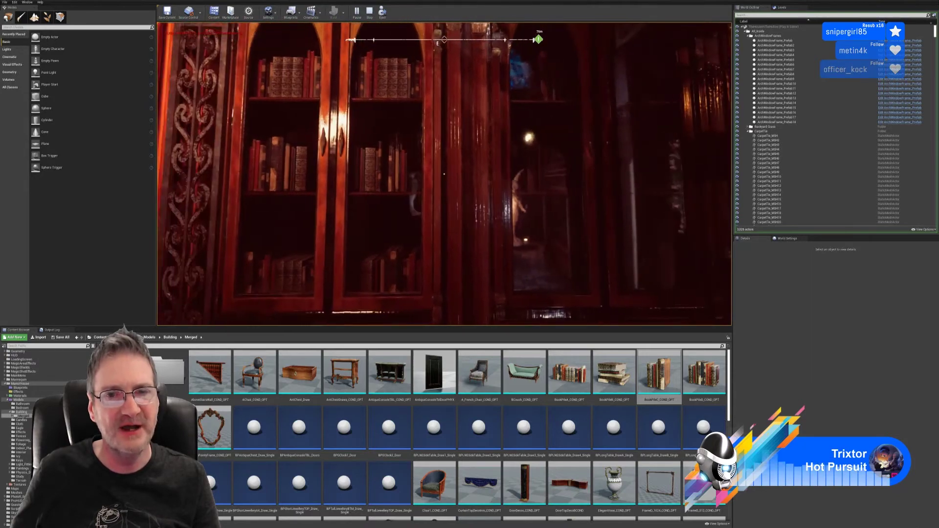
key("d")
key("w")
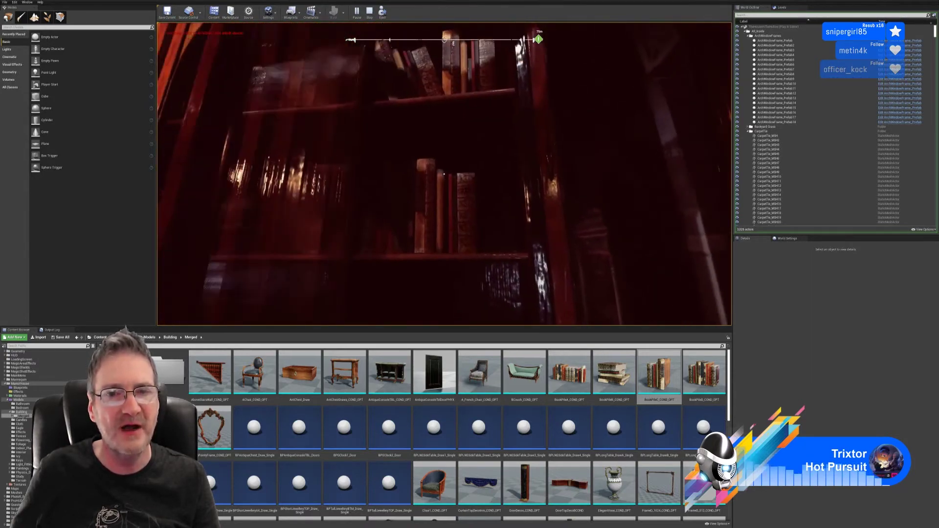
key("s")
key("a")
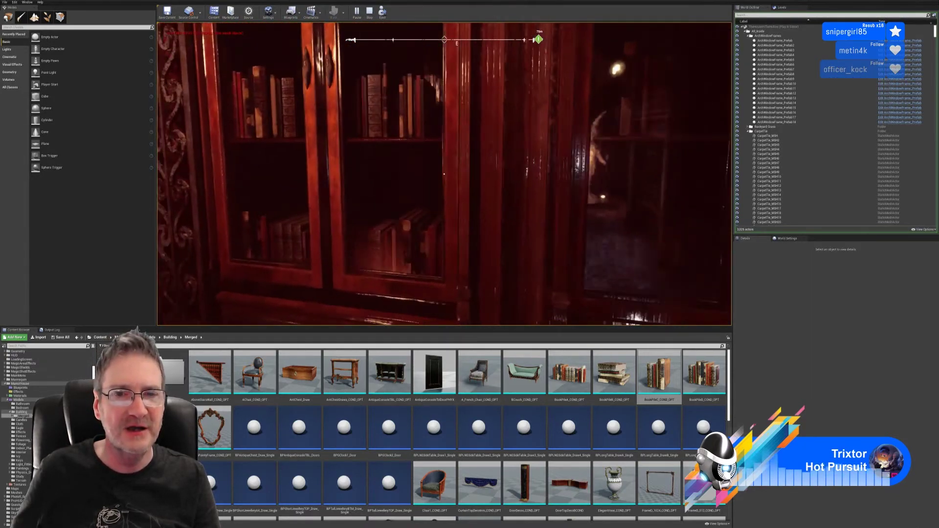
key("w")
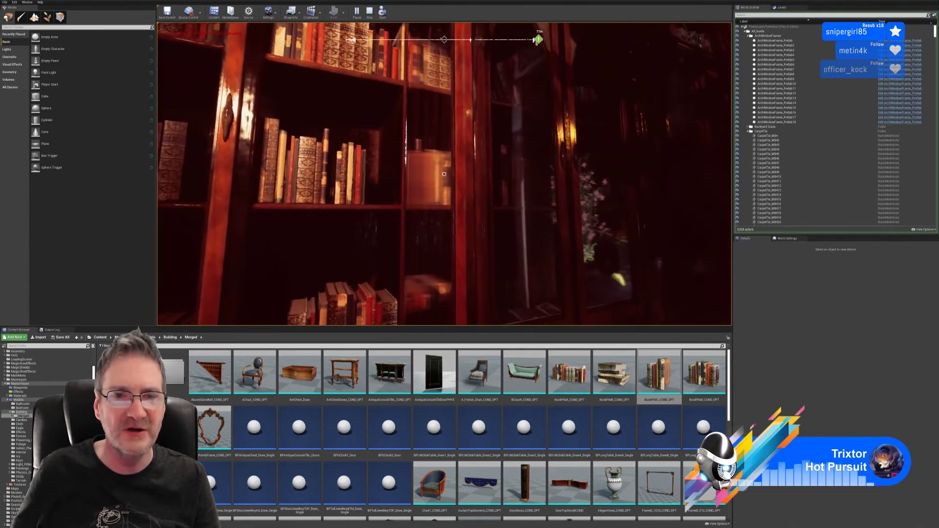
key("d")
key("s")
key("w")
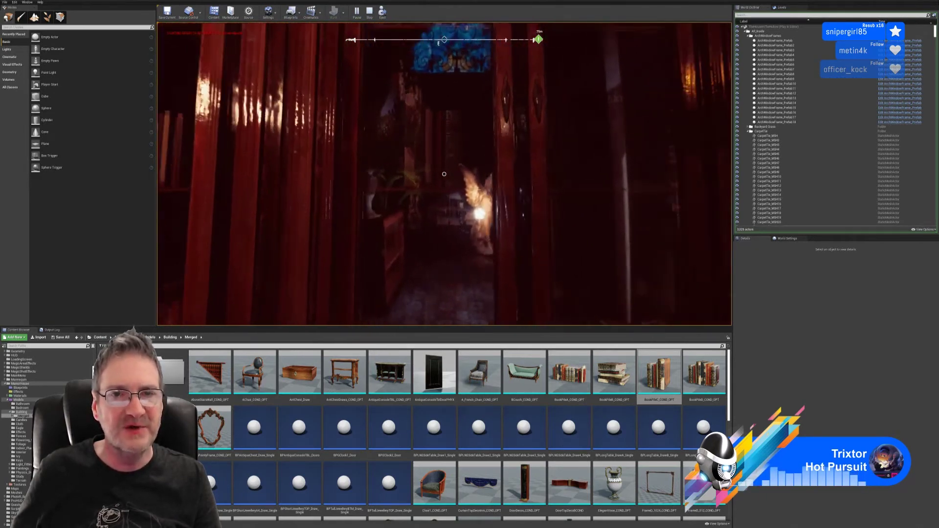
key("w")
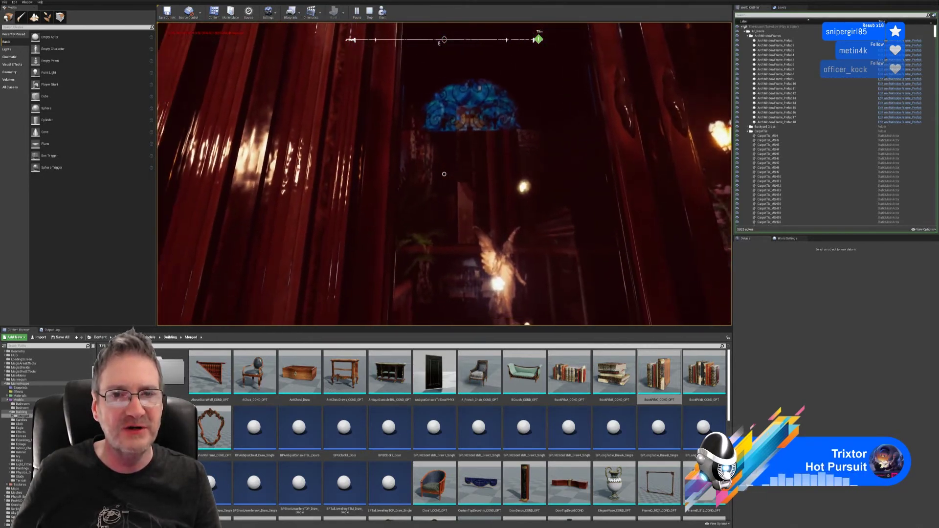
key("w")
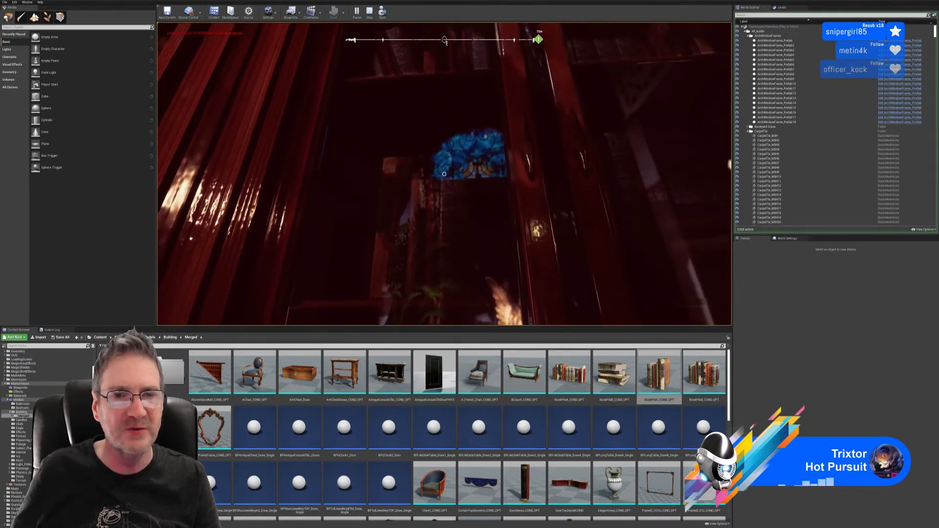
key("w")
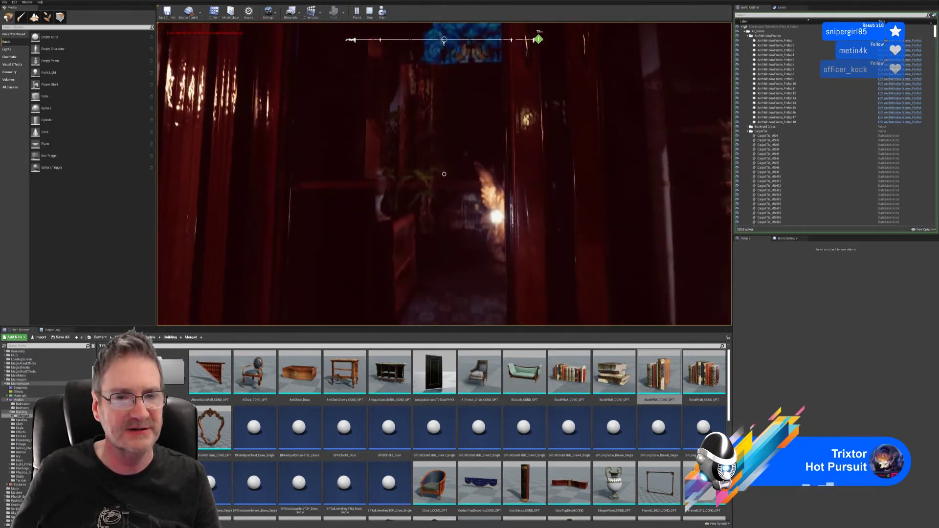
key("w")
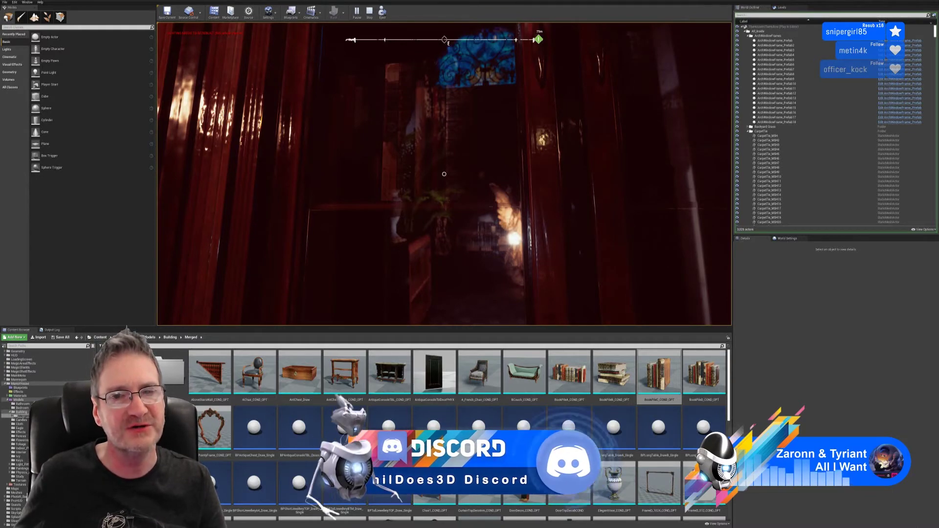
Return to view the angel statue hallway and end the play session
key("s")
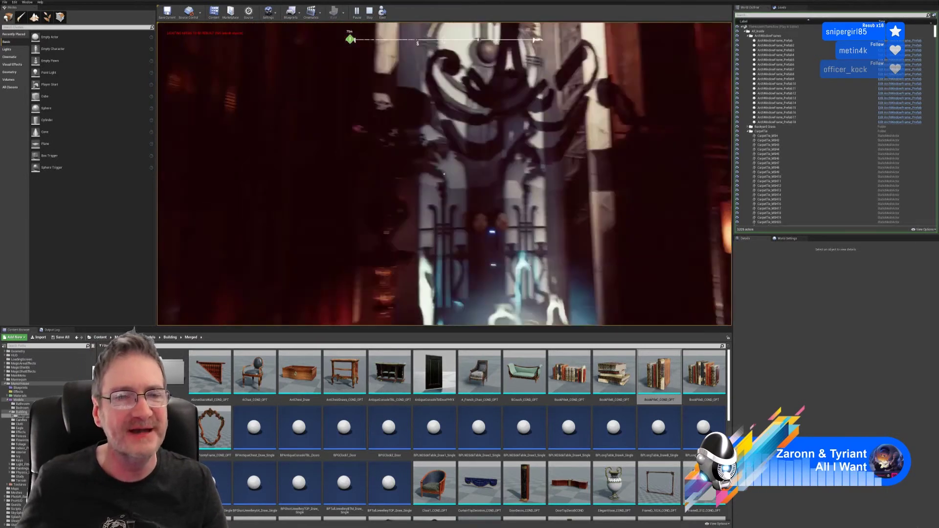
key("s")
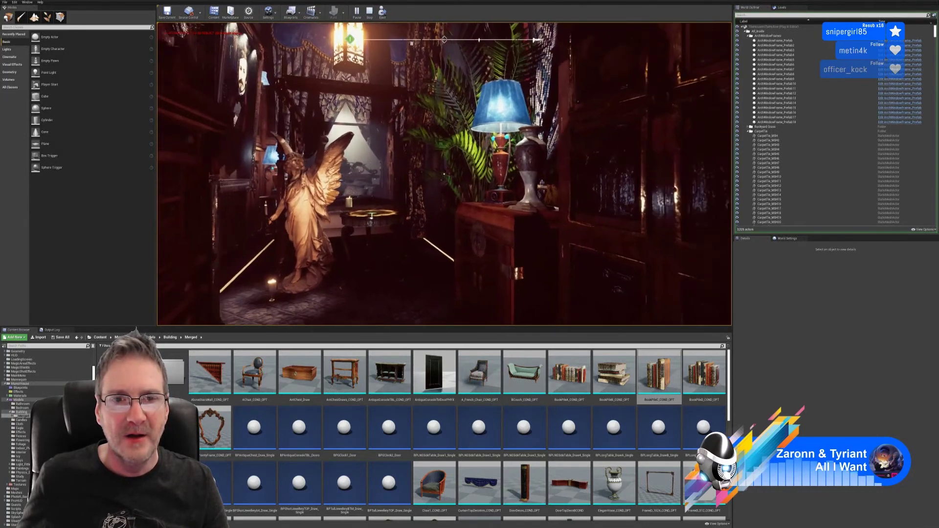
key("w")
key("shift+F1")
key("Escape")
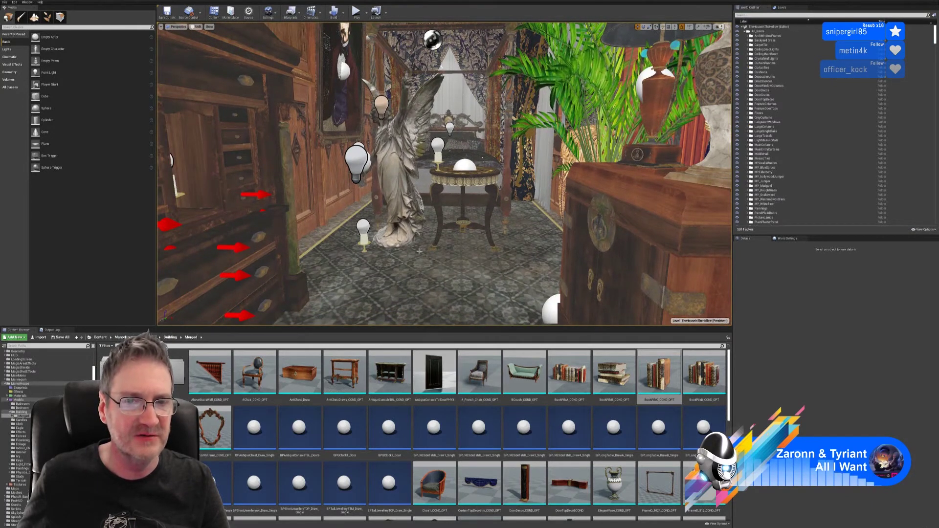
Select the pot, soil and foliage of the potted plant beside the curtain and duplicate them together
right_click_drag(434, 268, 460, 308)
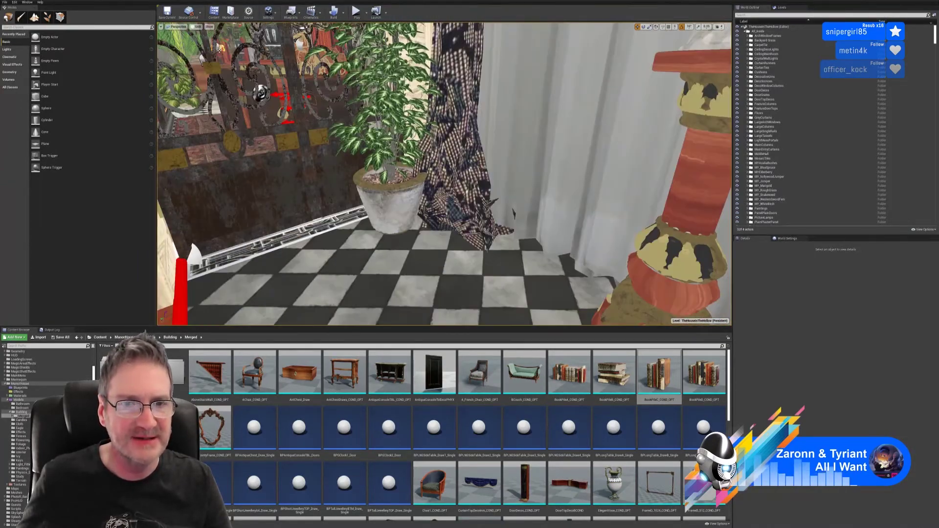
left_click(391, 206)
left_click(398, 172, "ctrl")
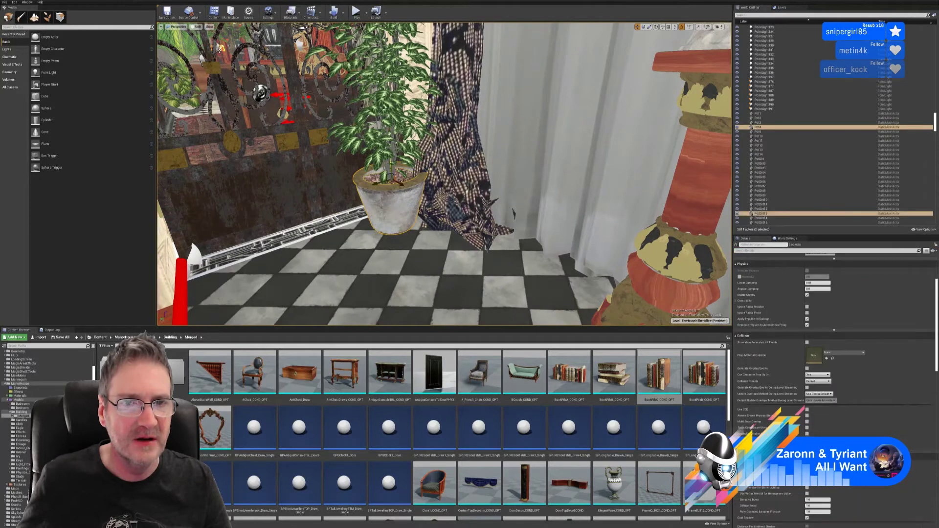
left_click(386, 127, "ctrl")
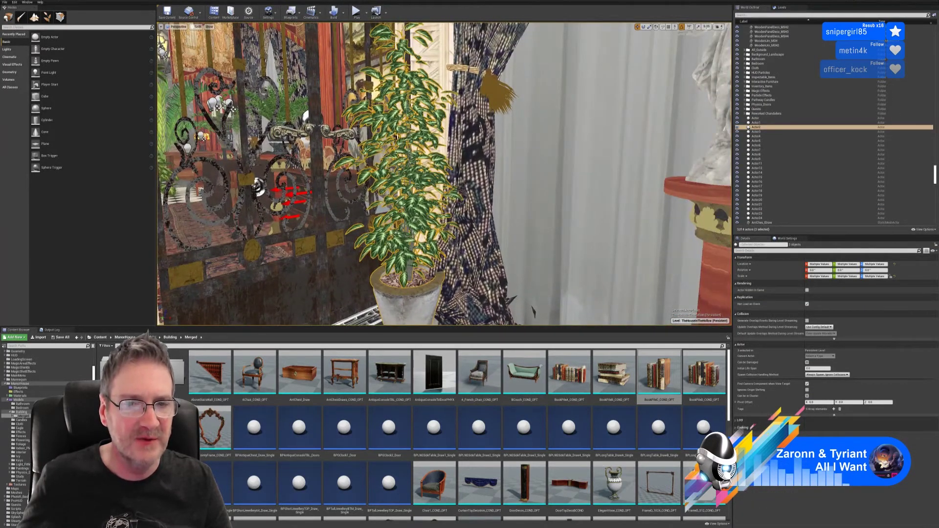
right_click(420, 294)
mouse_move(441, 369)
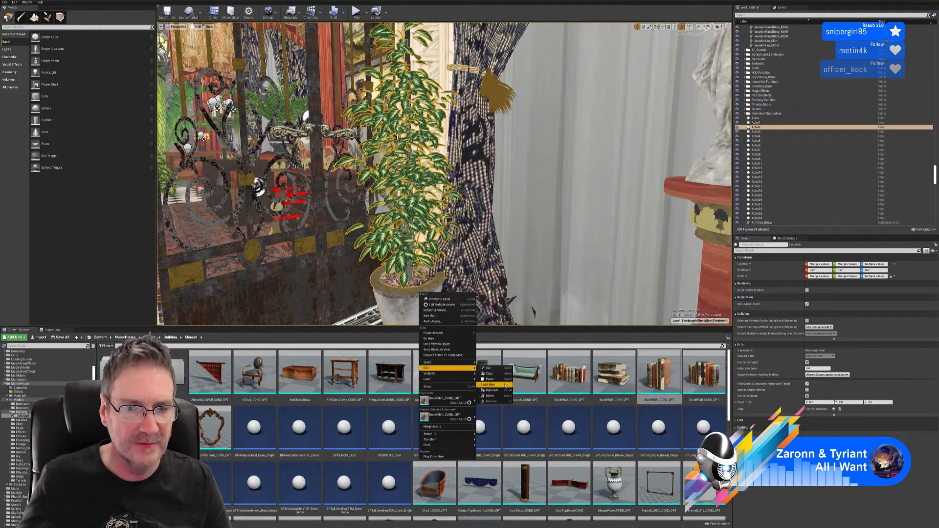
left_click(486, 390)
Check the duplicated plant's position around the ornate gate, undo the duplication and clear the selection
right_click_drag(482, 265, 538, 318)
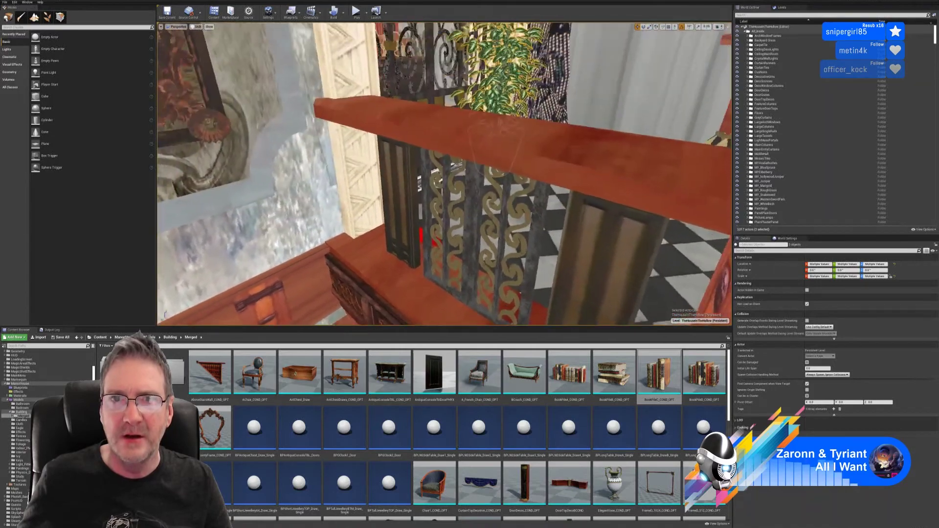
right_click_drag(444, 173, 484, 147)
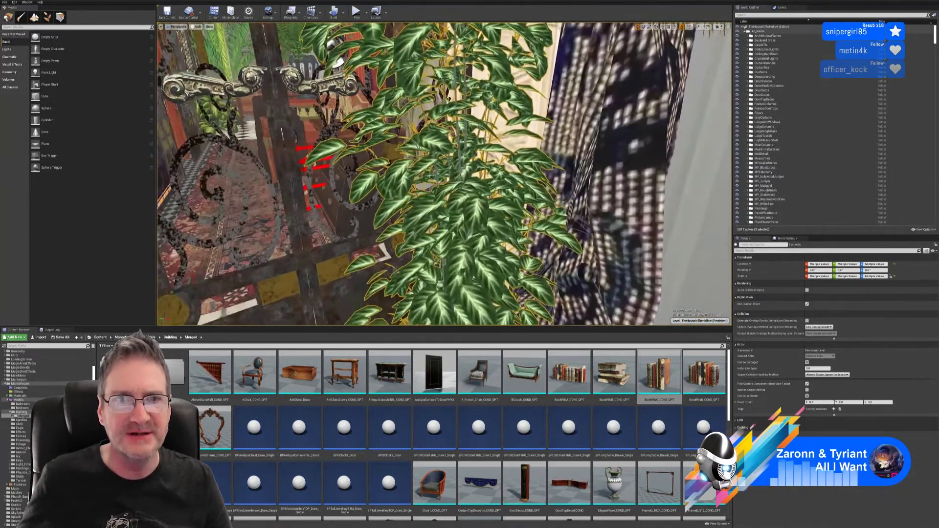
right_click_drag(444, 173, 421, 98)
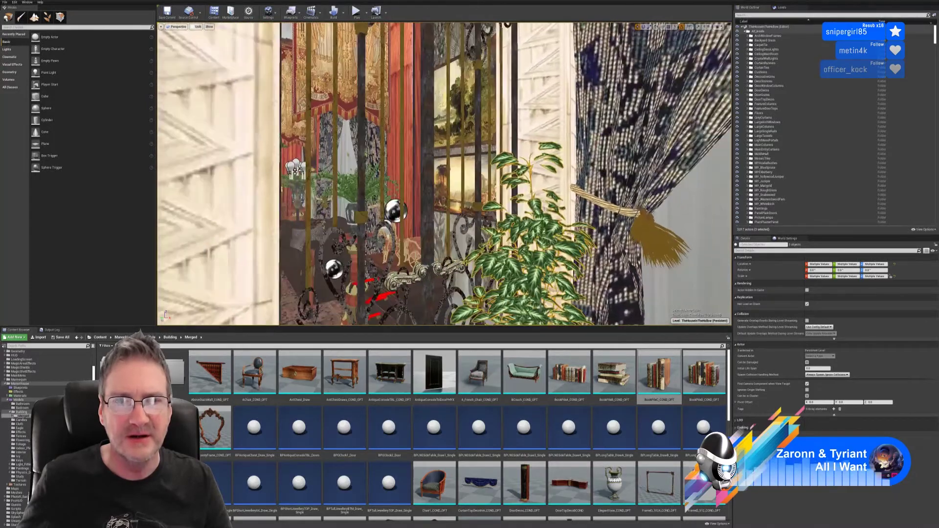
right_click_drag(445, 173, 431, 210)
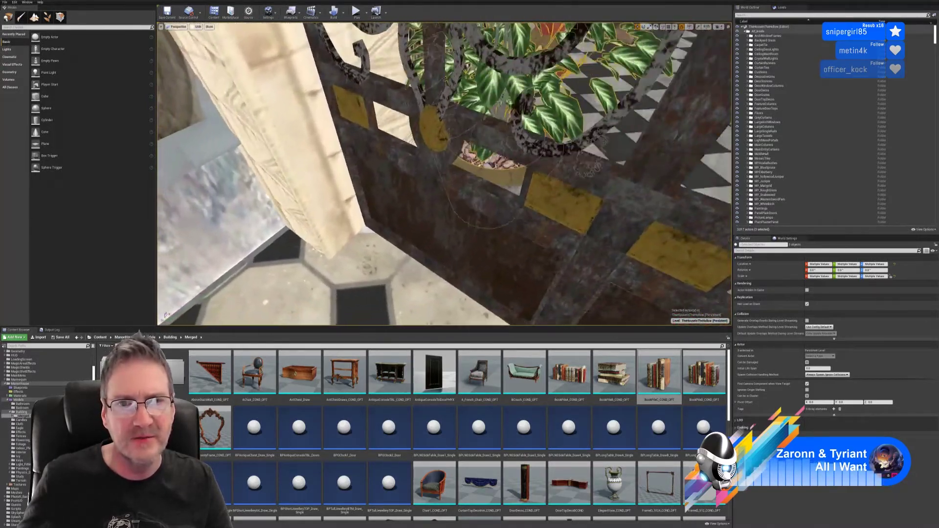
right_click_drag(444, 173, 475, 154)
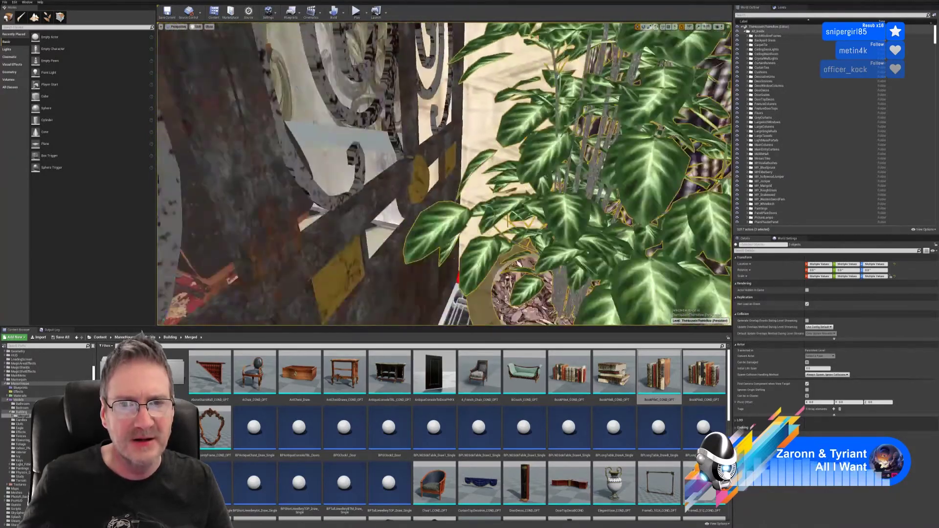
right_click_drag(444, 173, 372, 195)
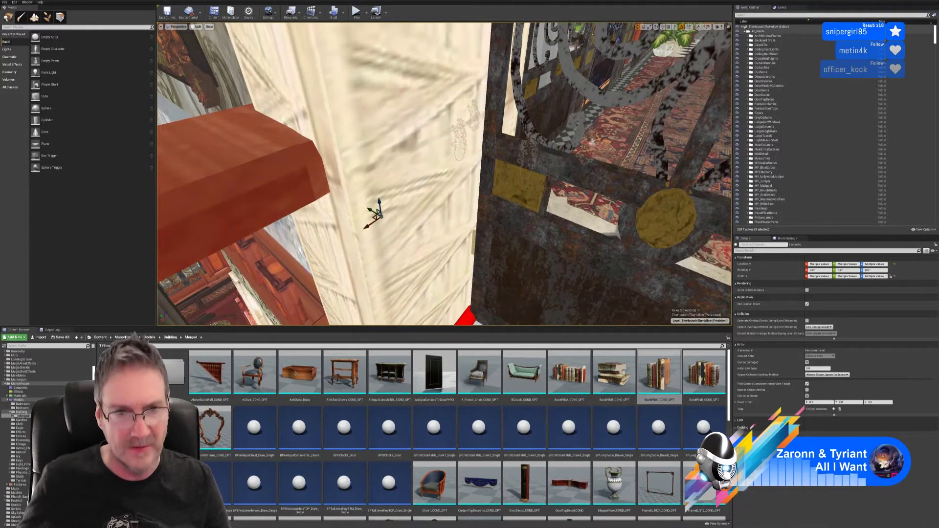
key("ctrl+z")
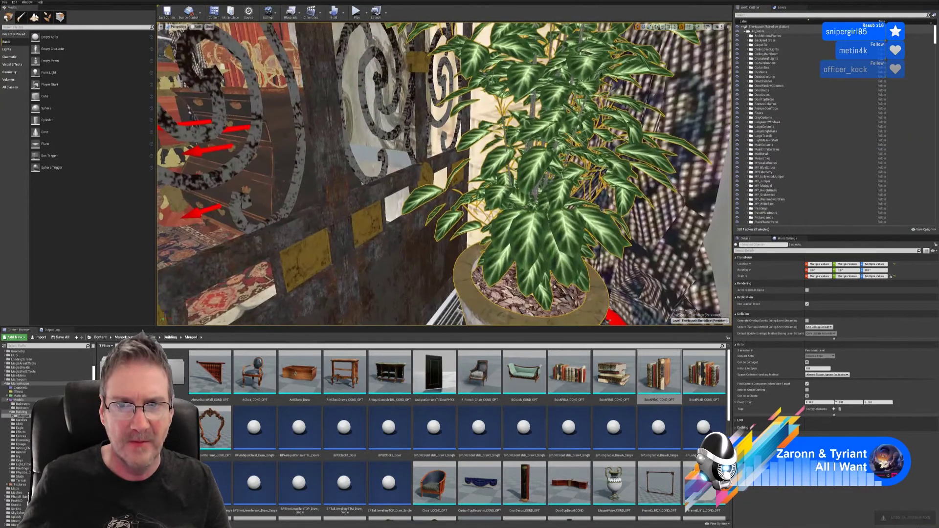
key("ctrl+z")
right_click_drag(444, 173, 462, 163)
key("d")
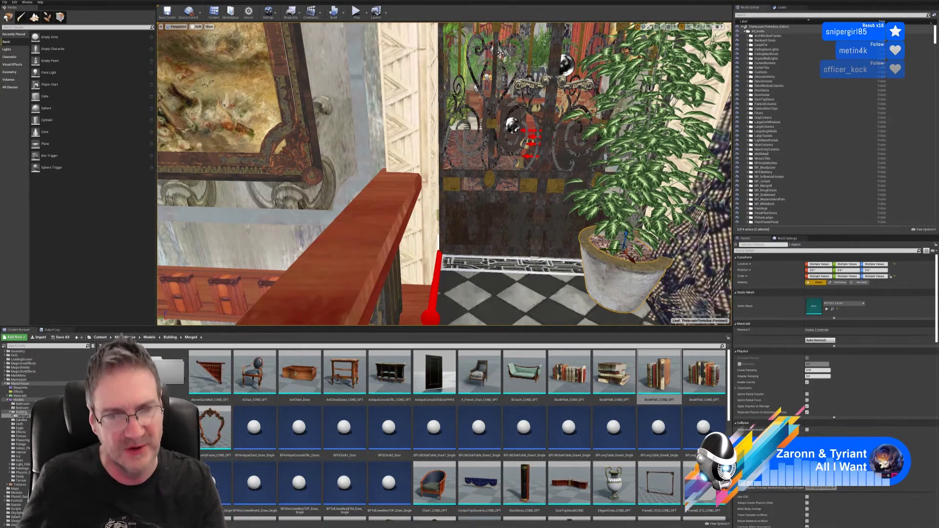
key("Escape")
right_click_drag(444, 174, 495, 206)
key("w")
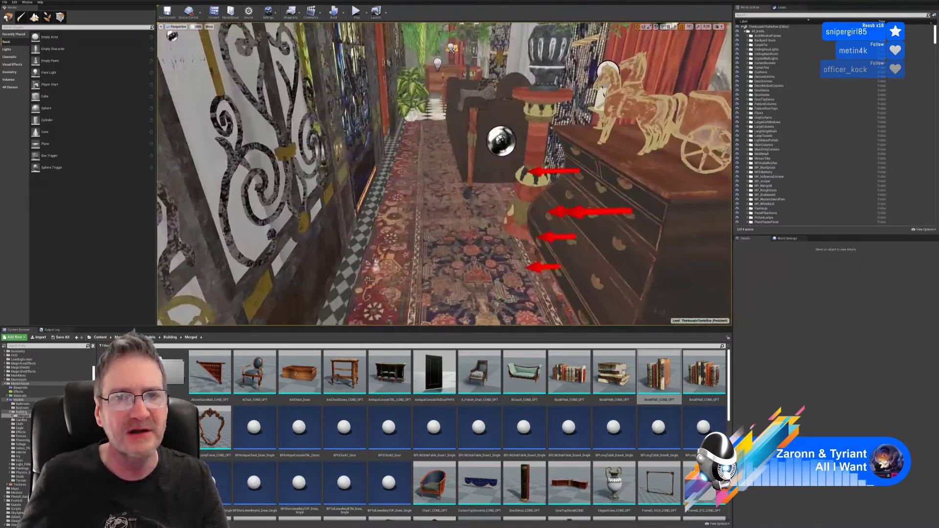
right_click_drag(494, 164, 455, 168)
key("w")
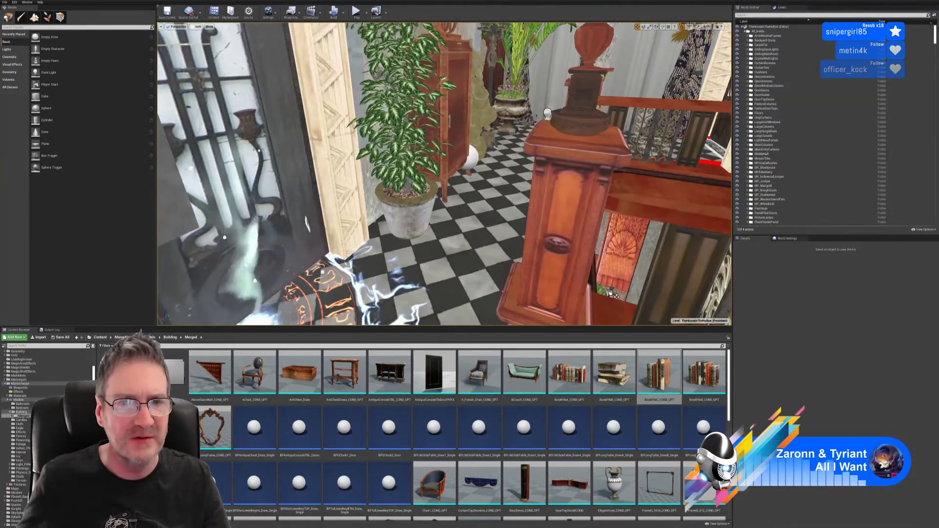
left_click(548, 233)
key("Escape")
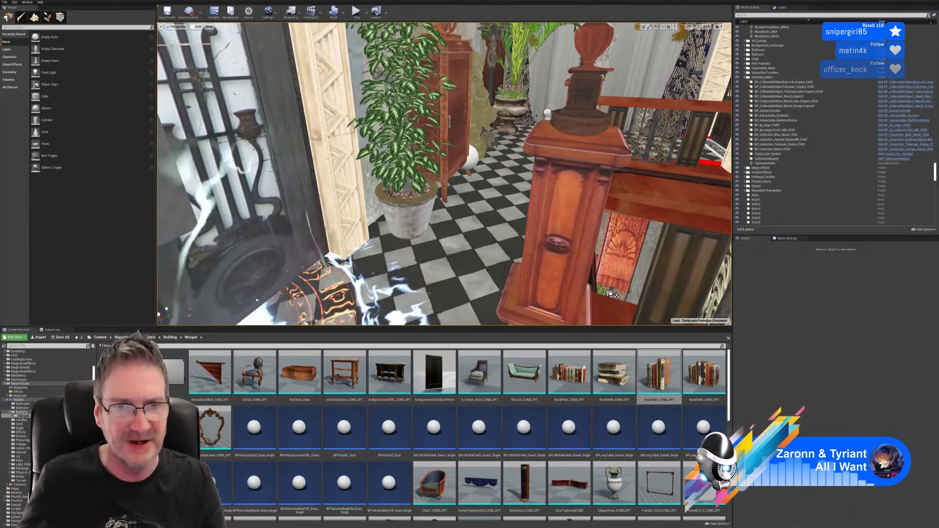
Inspect the potted plant's foliage beside the wooden cabinet and locate the last numbered Actor entry in the level
right_click_drag(548, 233, 529, 252)
left_click(480, 148)
key("Escape")
left_click(492, 208)
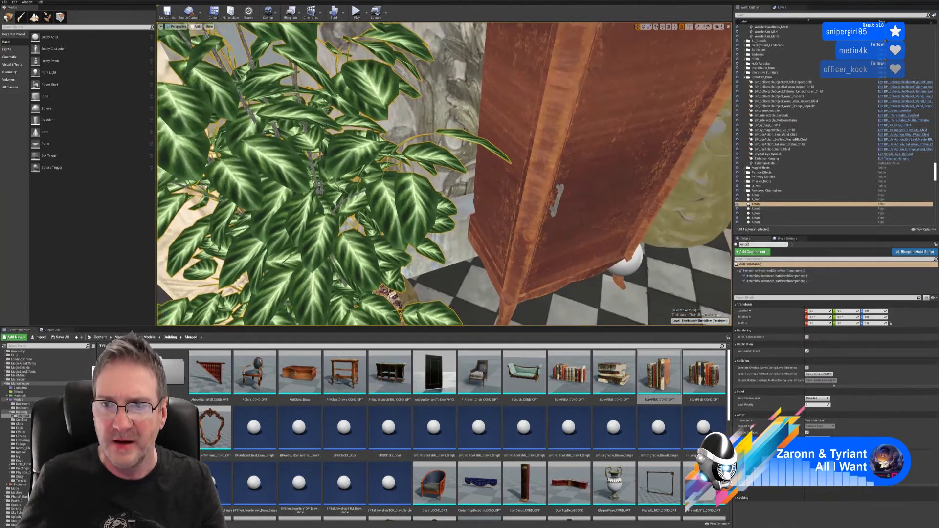
mouse_move(490, 206)
right_mouse_down()
mouse_move(526, 193)
mouse_move(538, 161)
right_mouse_up()
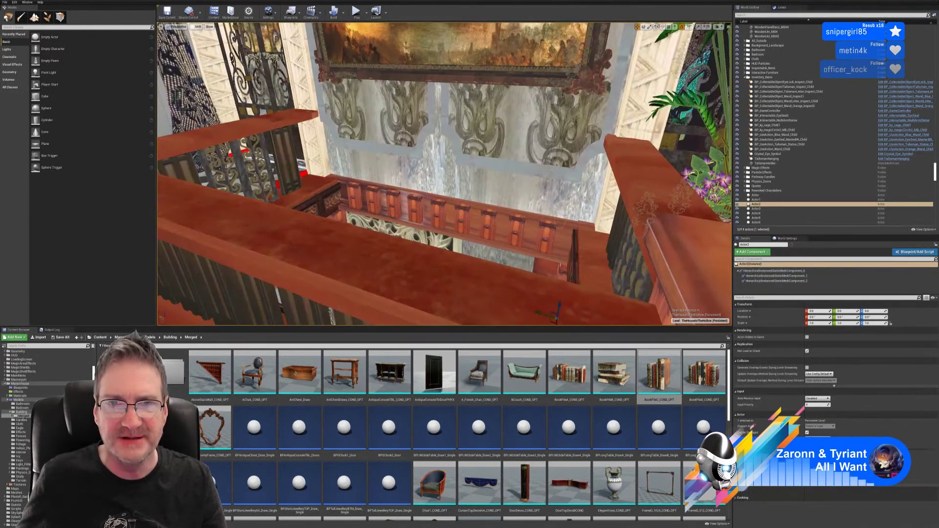
right_click_drag(444, 174, 289, 235)
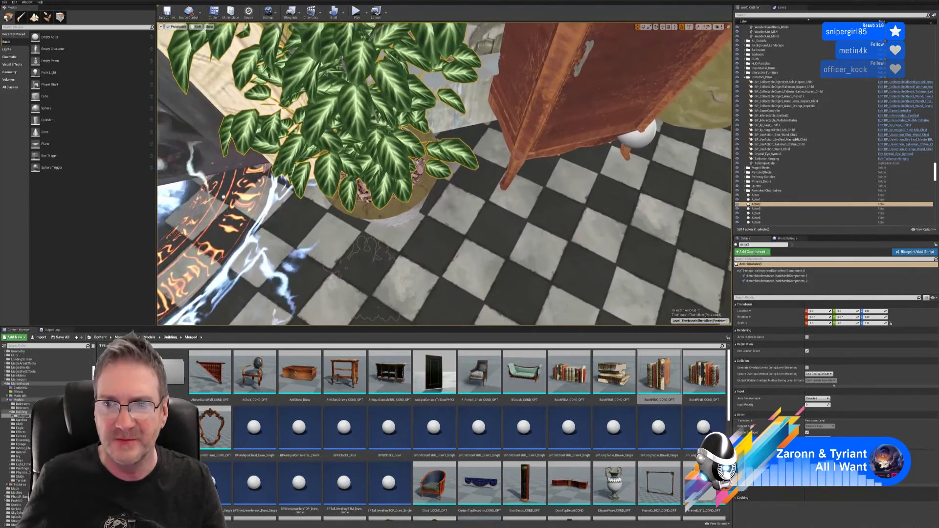
right_click_drag(464, 196, 462, 198)
scroll(796, 198, "down", 5)
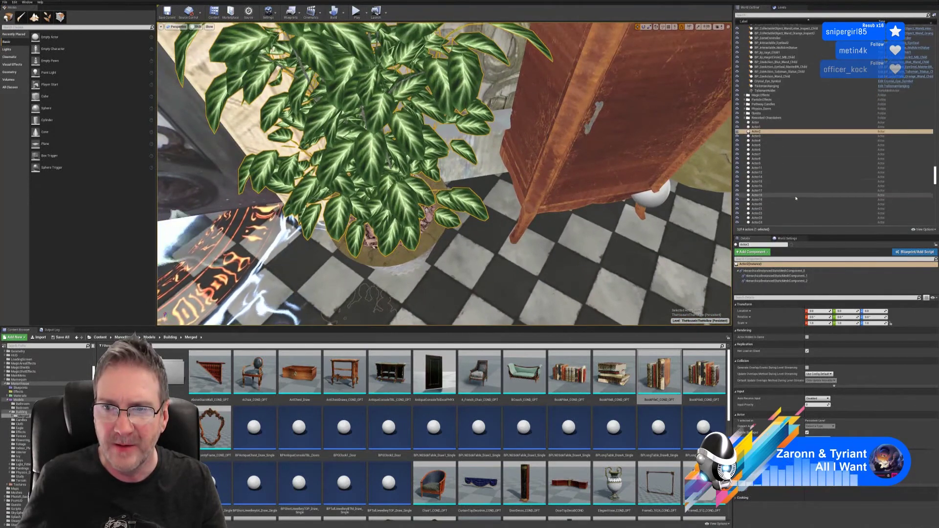
scroll(796, 193, "down", 4)
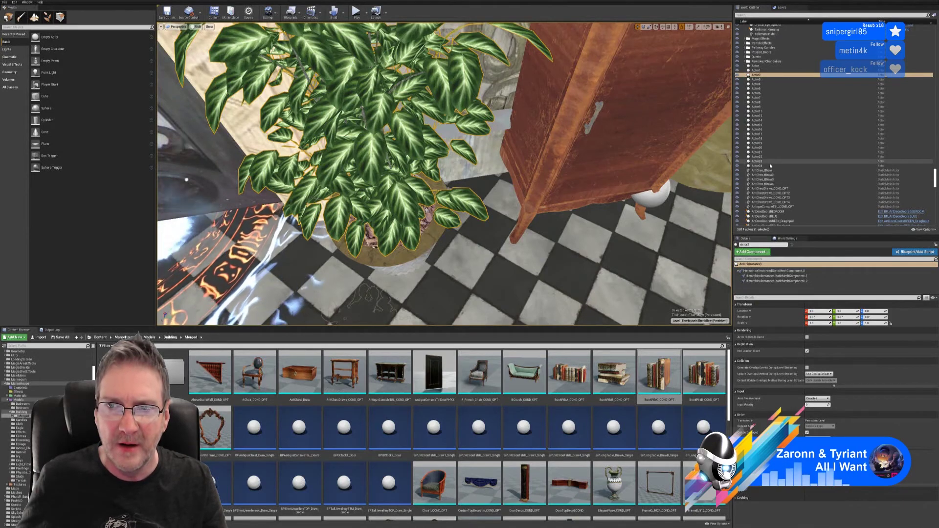
left_click(771, 166)
double_click(771, 166)
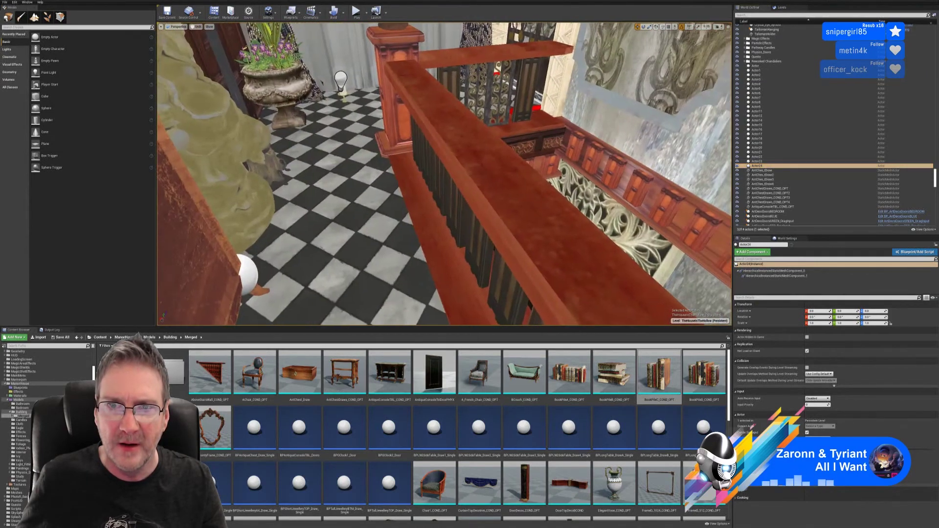
Return to the angel statue hallway and look through the Merged, Indoor_Plants and Terrain assets for a suitable pot
right_click_drag(444, 174, 179, 64)
key("w")
key("w")
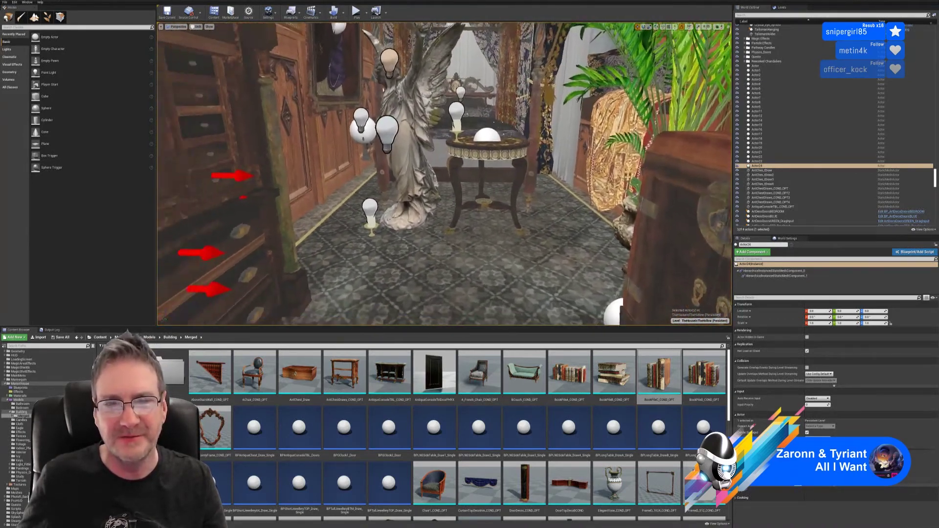
right_click_drag(186, 159, 178, 159)
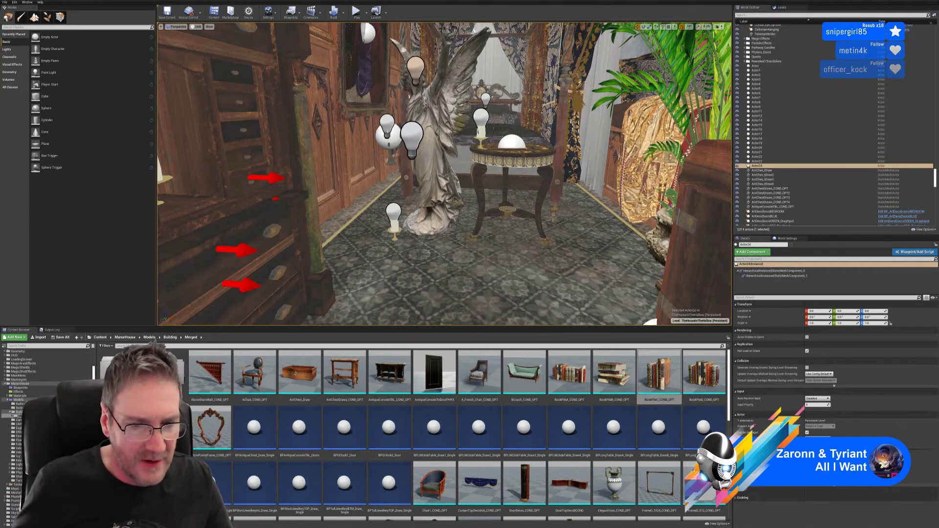
scroll(562, 451, "down", 3)
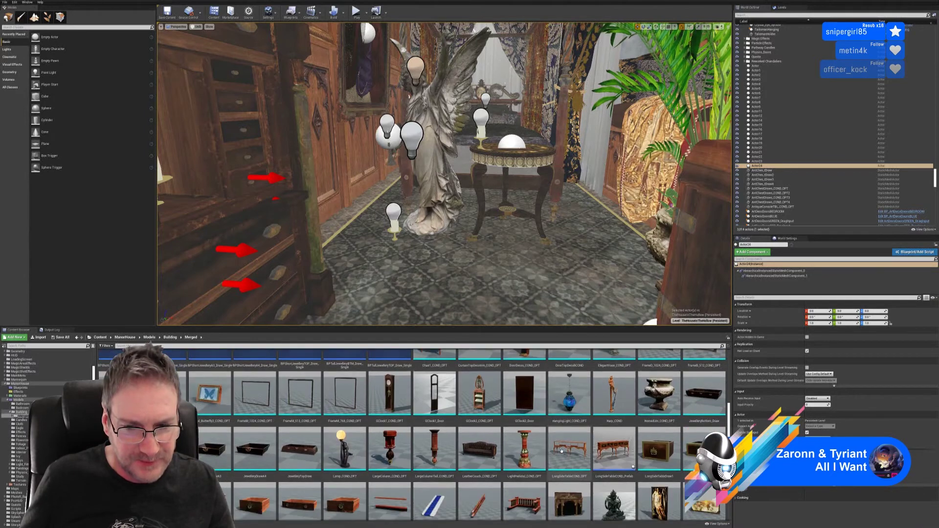
scroll(562, 451, "down", 3)
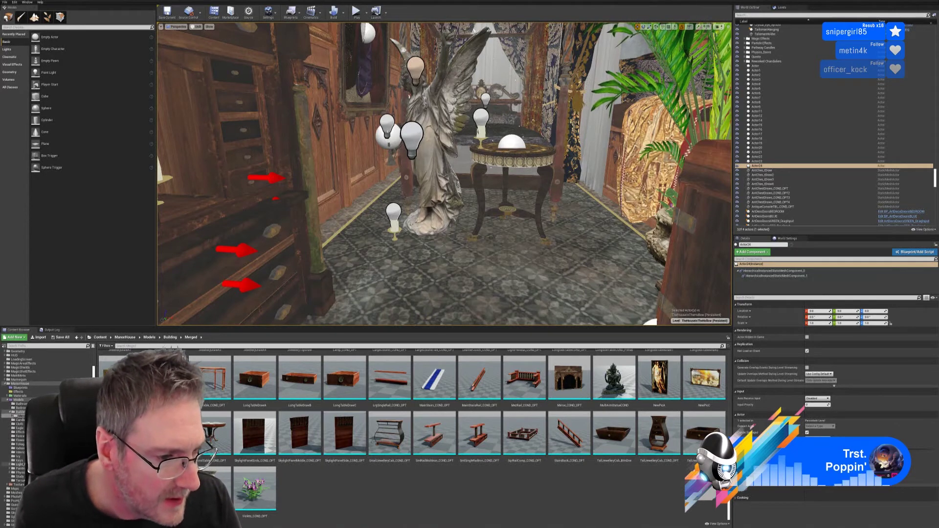
left_click(19, 448)
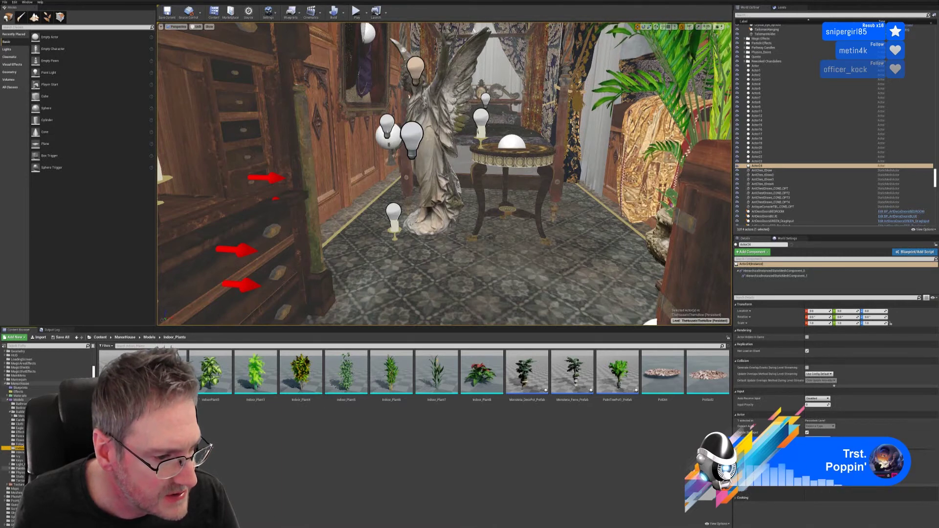
left_click(19, 481)
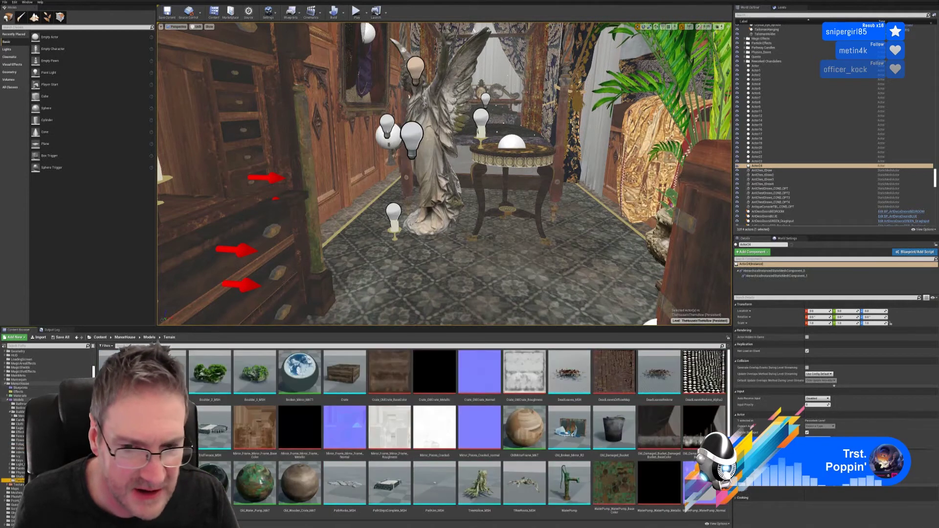
scroll(607, 416, "down", 1)
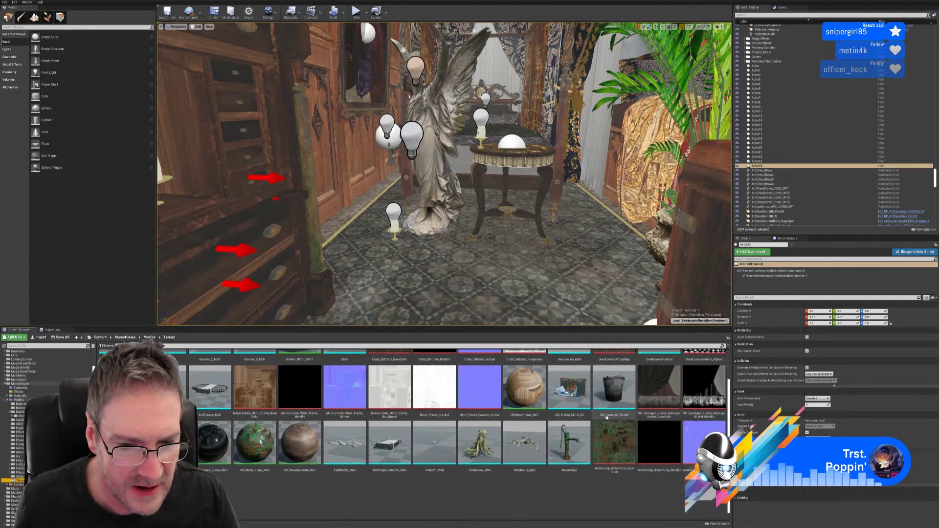
scroll(607, 417, "up", 1)
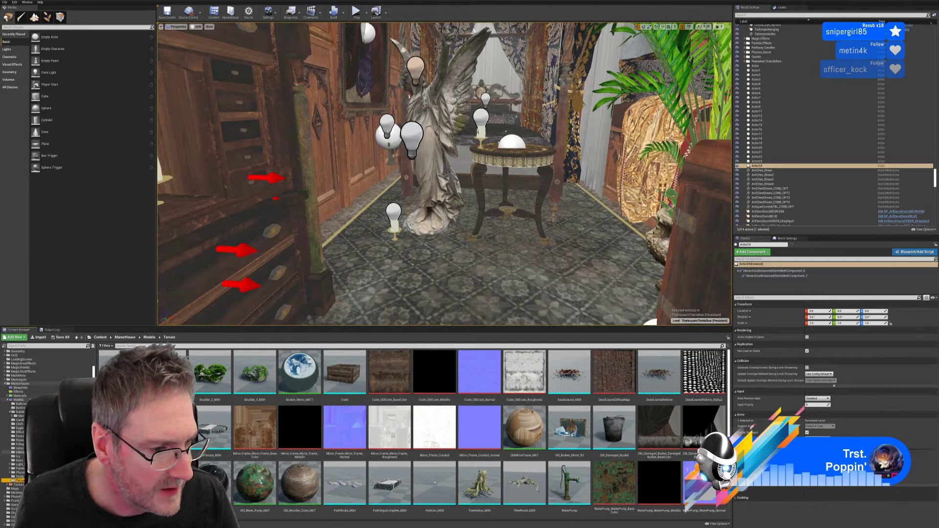
Place the small plant pot mesh from the Interior models on the floor near the angel statue and round table
left_click(19, 448)
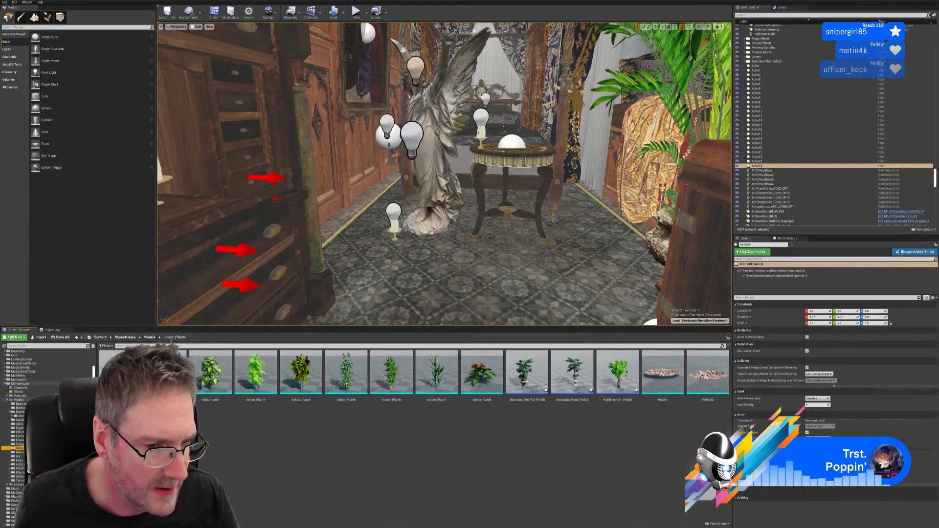
left_click(18, 452)
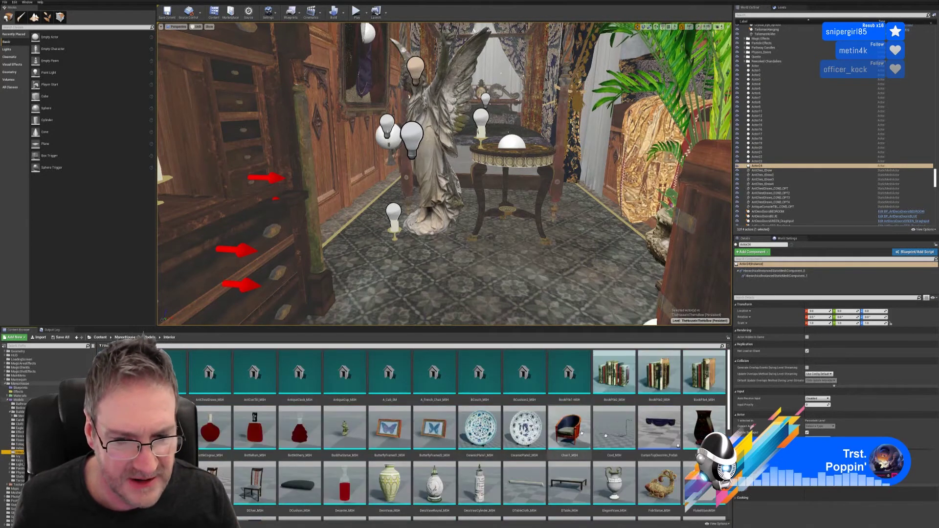
scroll(577, 430, "down", 1)
scroll(578, 429, "down", 6)
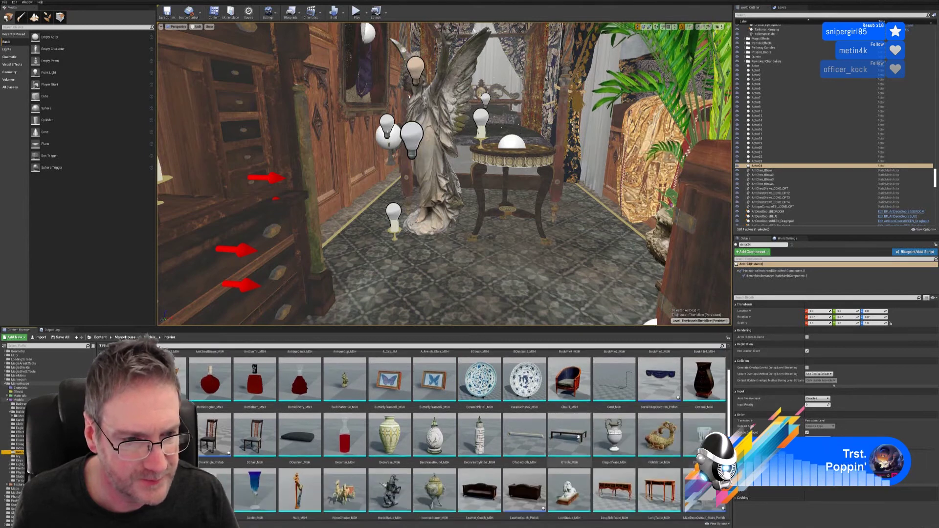
scroll(652, 435, "down", 2)
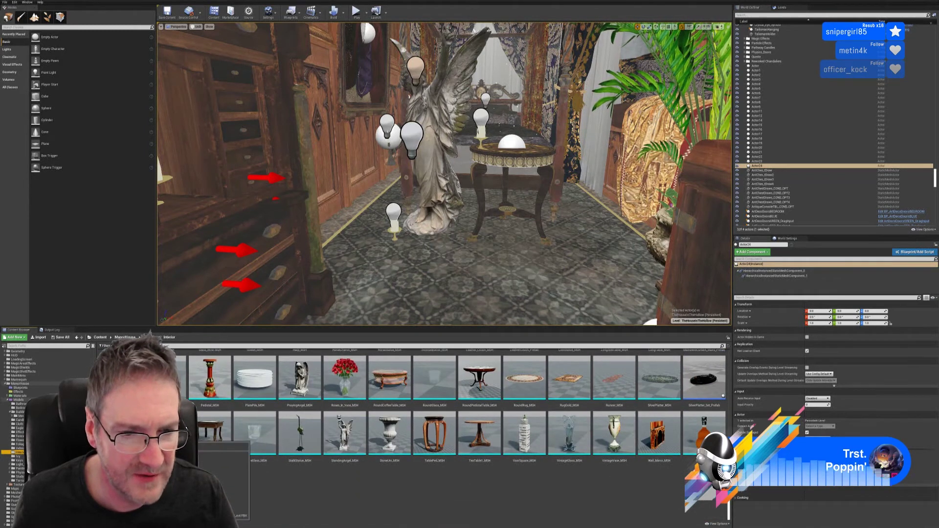
left_click_drag(435, 379, 461, 259)
left_click(463, 258)
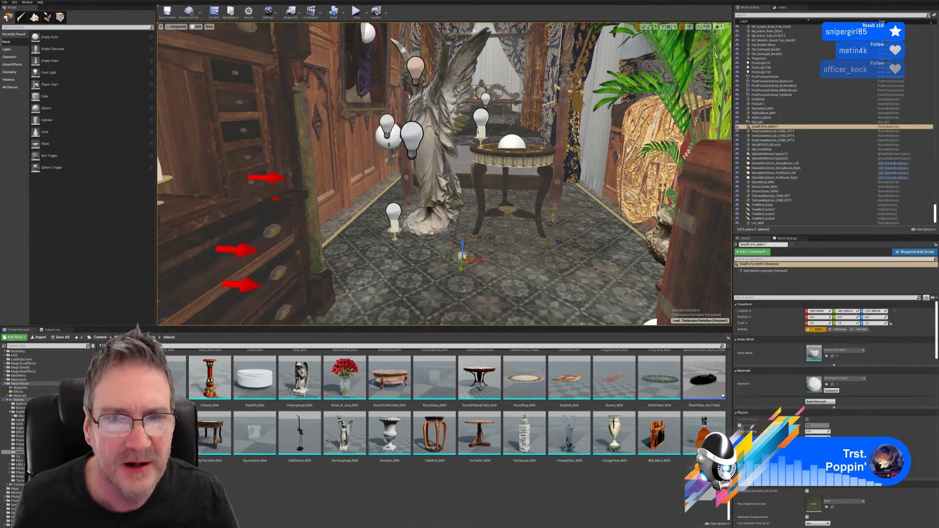
Scale up the small pot and position it on the floor between the angel statue's base and the round table
left_click(650, 28)
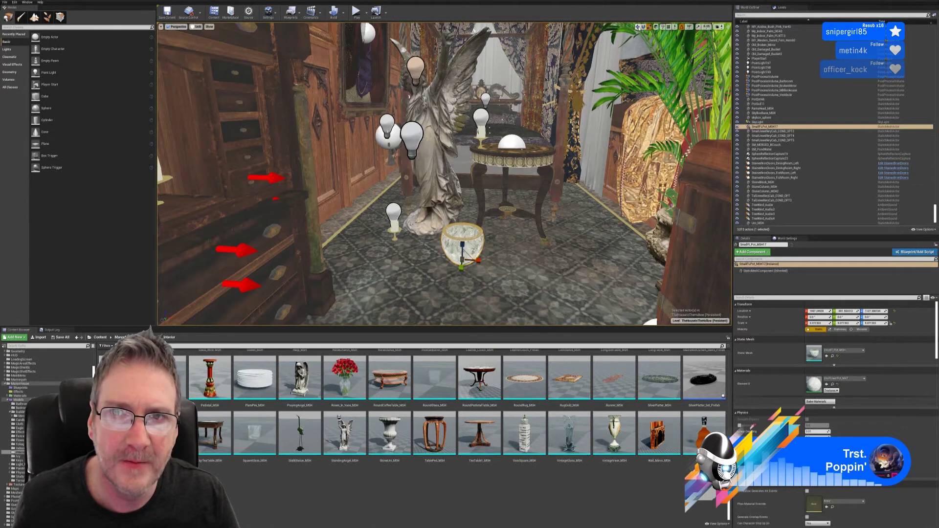
right_click_drag(559, 128, 531, 123)
key("d")
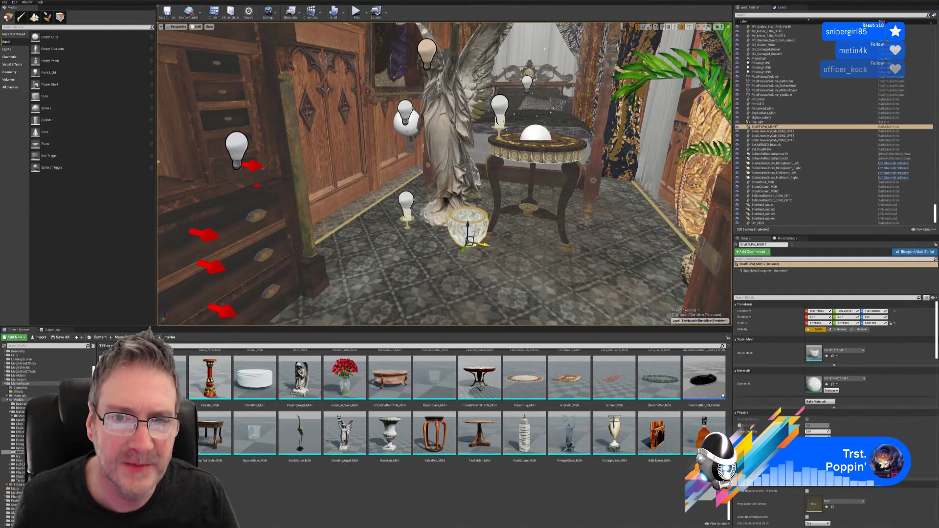
key("d")
right_click_drag(488, 266, 509, 304)
key("a")
key("w")
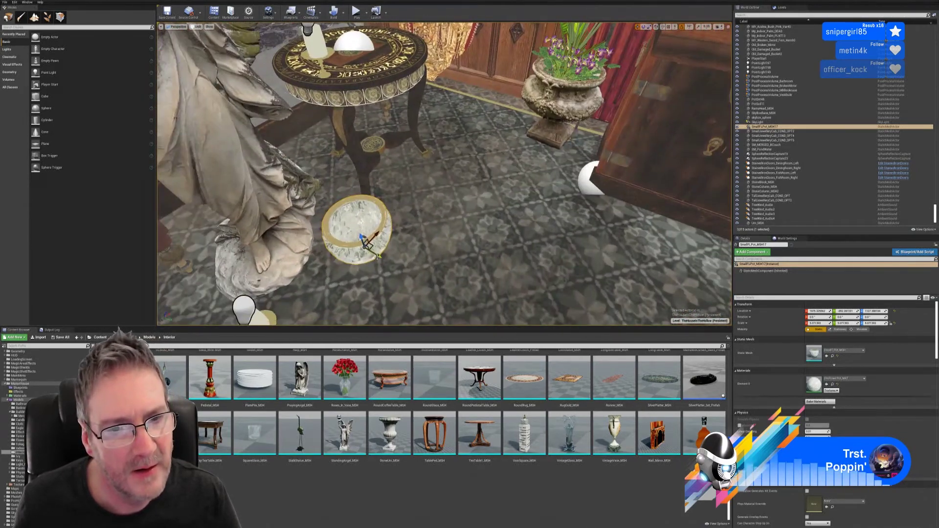
left_click_drag(378, 255, 373, 252)
mouse_move(373, 253)
right_mouse_down()
mouse_move(401, 250)
mouse_move(362, 252)
mouse_move(455, 245)
mouse_move(274, 216)
mouse_move(301, 220)
mouse_move(401, 299)
mouse_move(392, 191)
mouse_move(372, 186)
mouse_move(396, 252)
mouse_move(379, 252)
right_mouse_up()
key("d")
key("s")
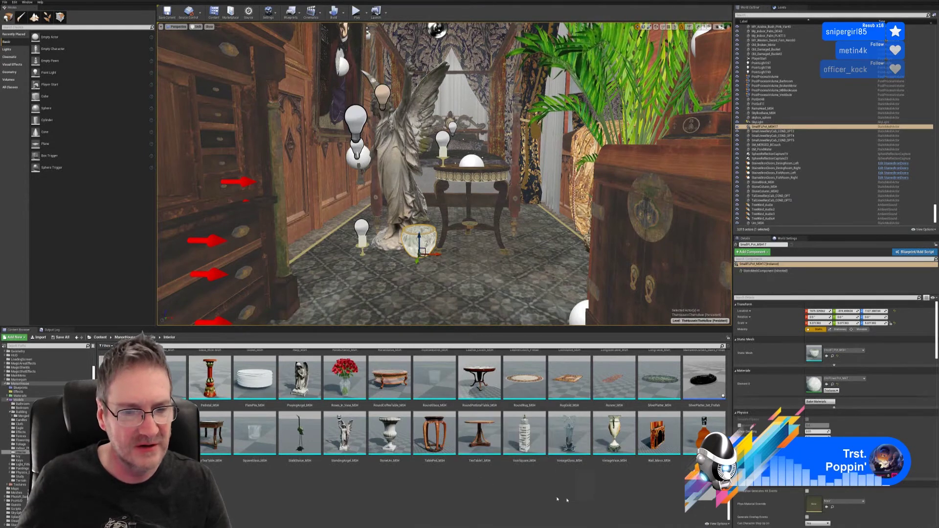
Place the PotDirt mesh from the Indoor_Plants models into the new pot and shift it within the rim
scroll(568, 499, "up", 3)
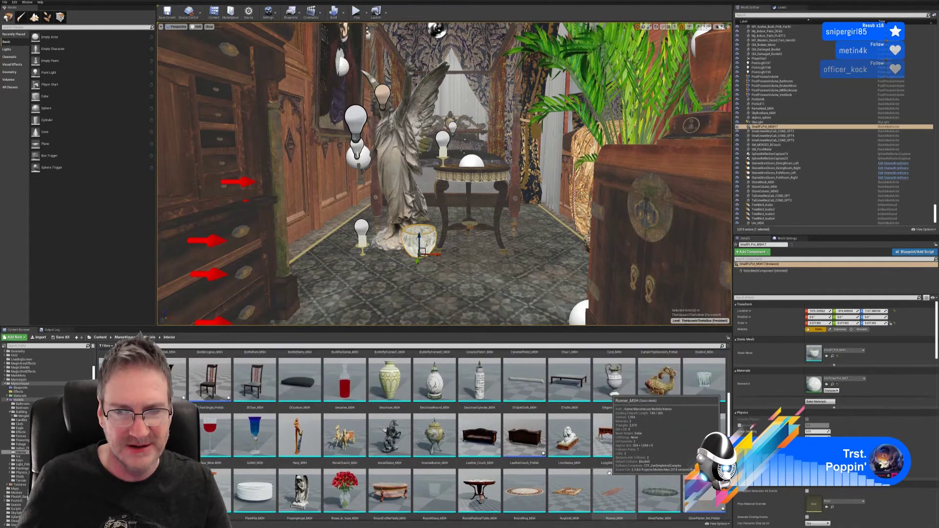
scroll(607, 477, "up", 2)
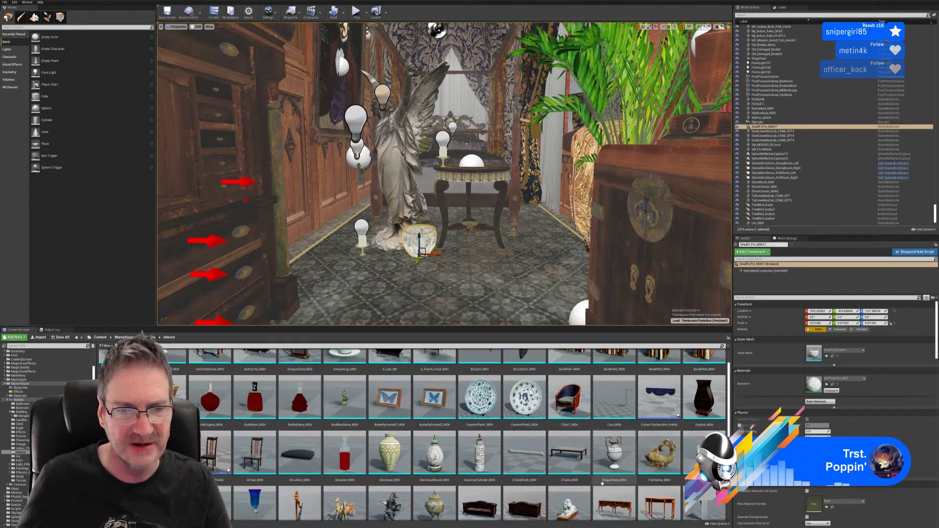
scroll(602, 484, "up", 1)
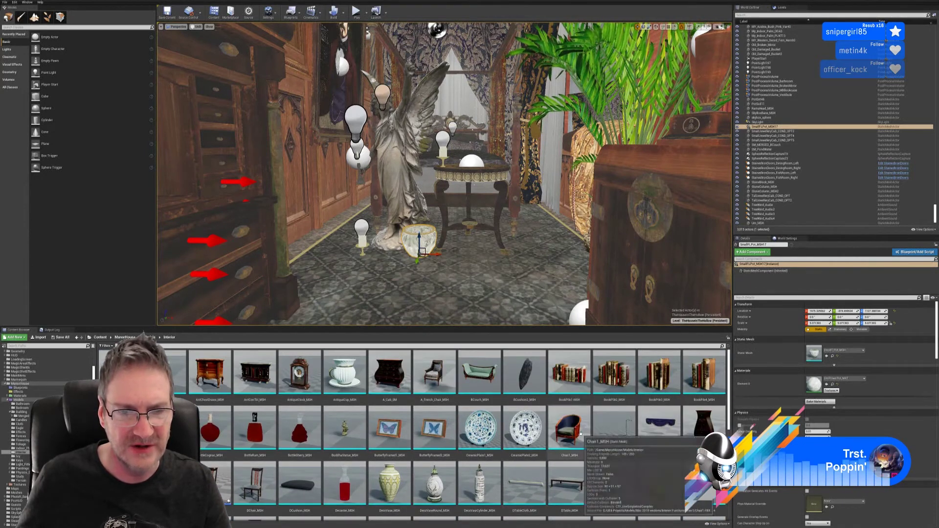
scroll(580, 433, "down", 4)
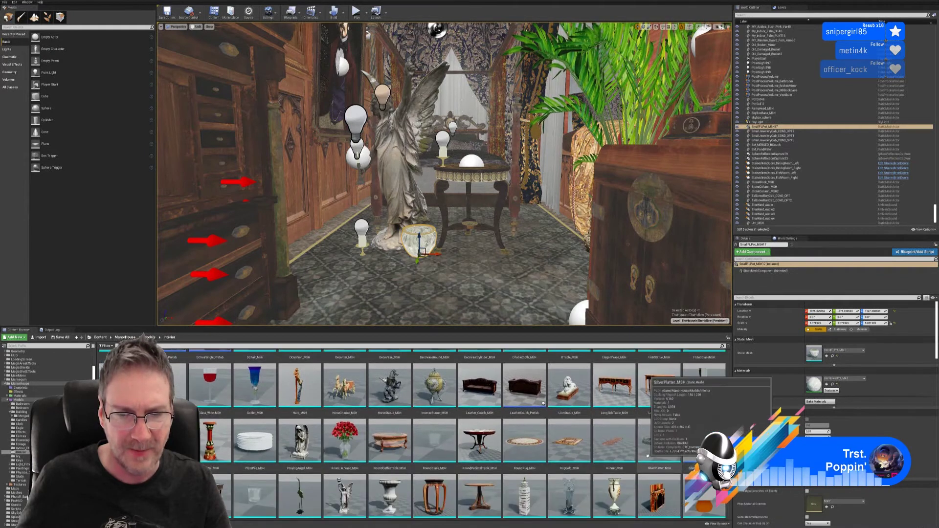
scroll(562, 485, "down", 2)
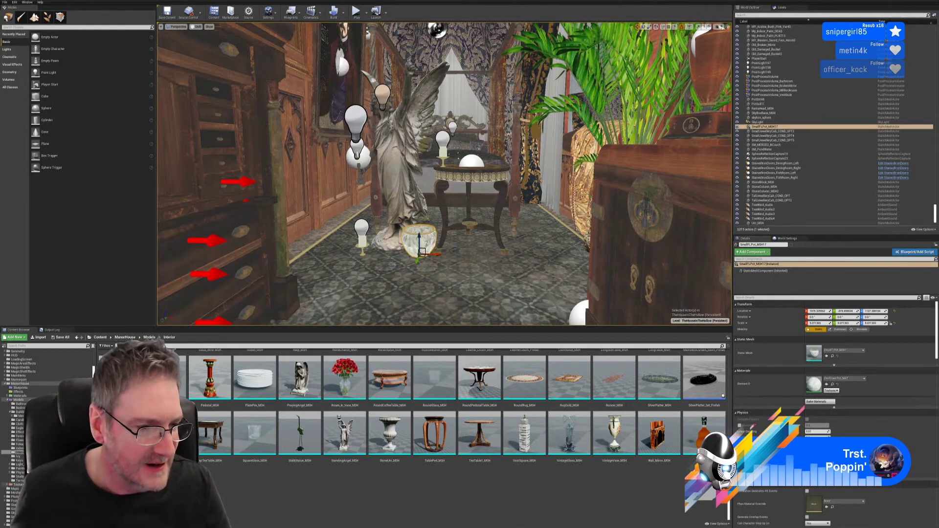
left_click(18, 448)
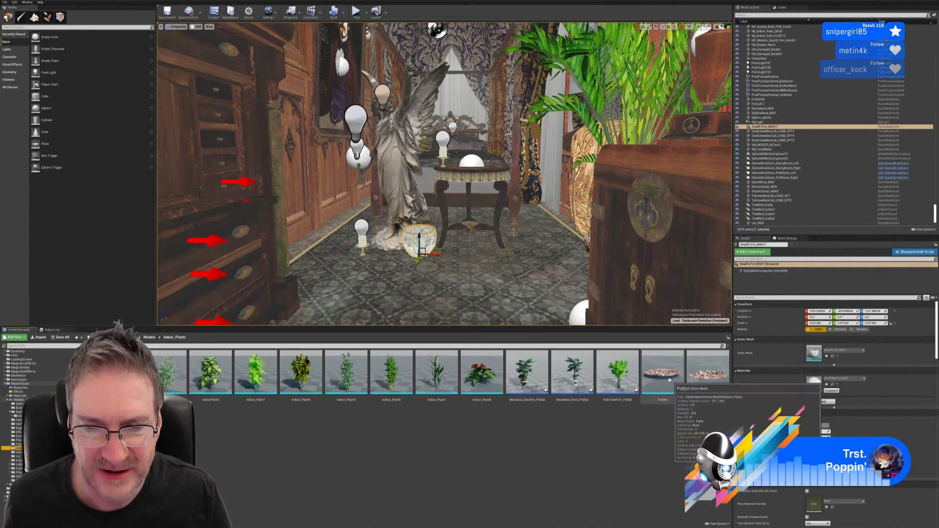
left_click_drag(662, 374, 419, 236)
right_click_drag(419, 236, 460, 265)
left_click_drag(418, 260, 380, 243)
key("w")
right_click_drag(372, 247, 375, 273)
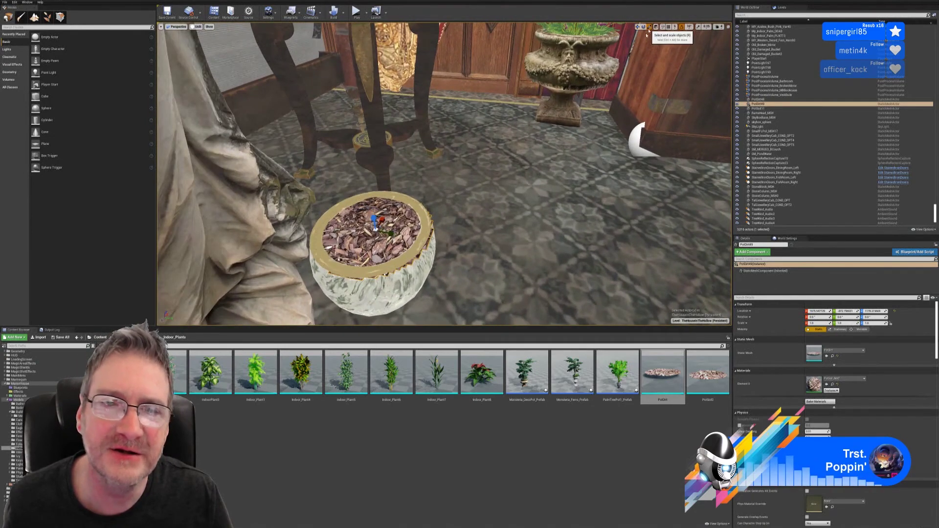
Scale the bark soil to fit inside the small pot's rim and shift it to the centre of the pot
left_click_drag(376, 230, 378, 231)
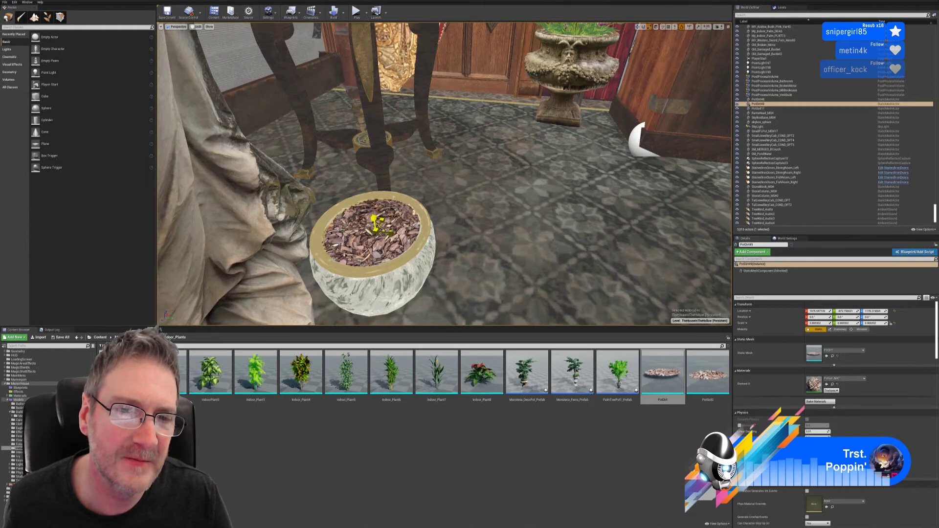
left_click(637, 27)
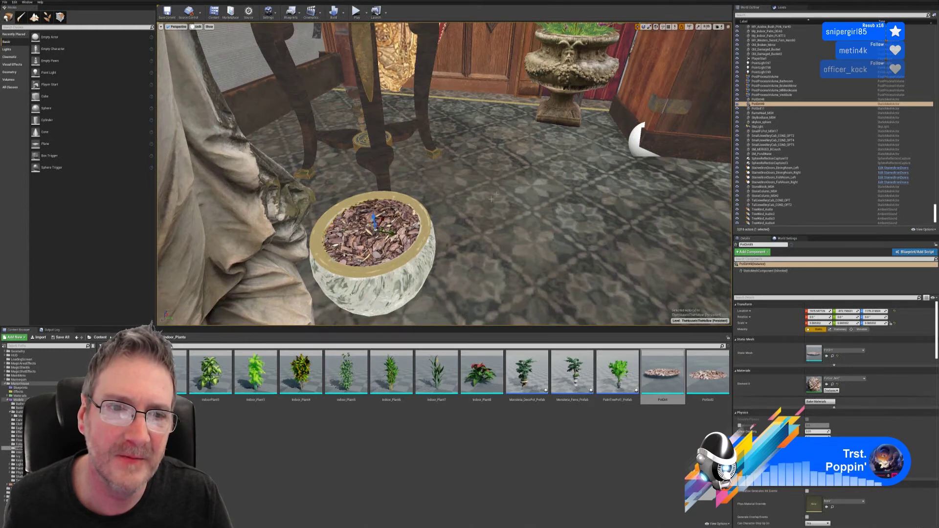
right_click_drag(482, 177, 424, 179)
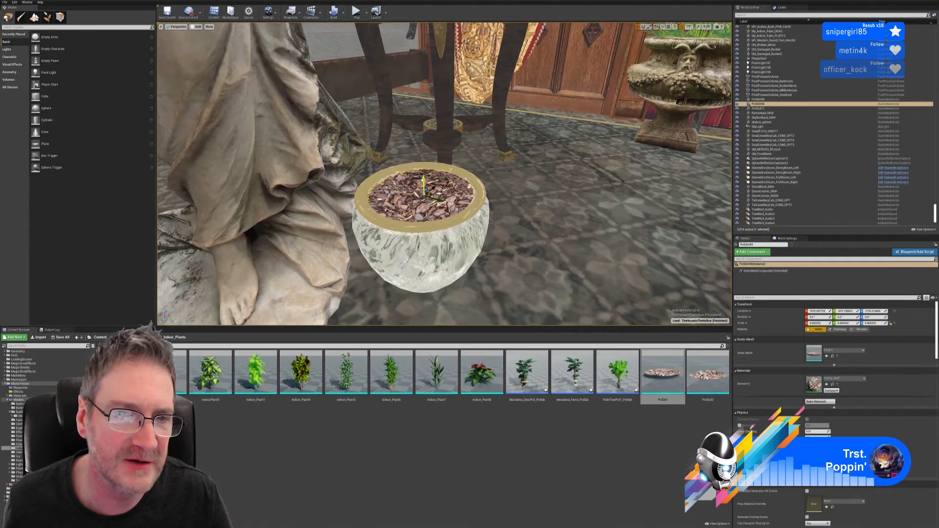
left_click_drag(424, 185, 436, 202)
right_click_drag(437, 203, 406, 210)
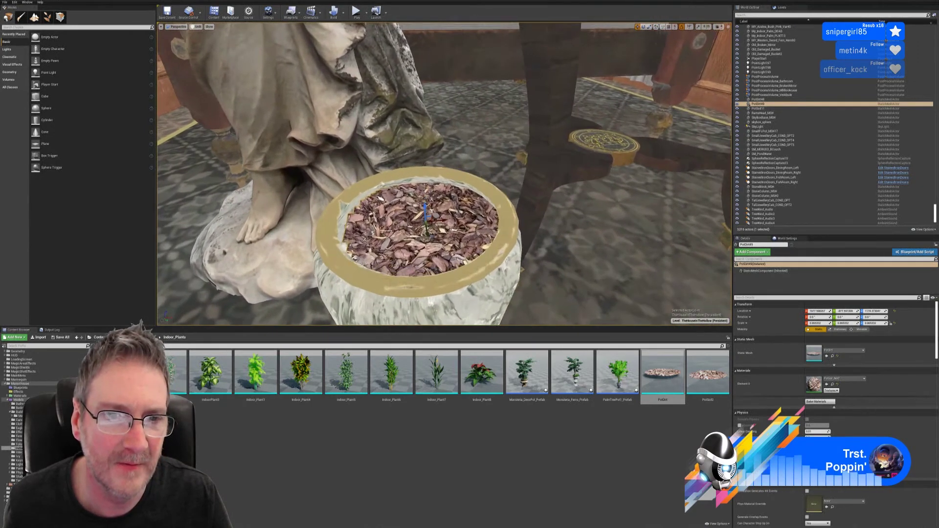
left_click_drag(445, 221, 442, 221)
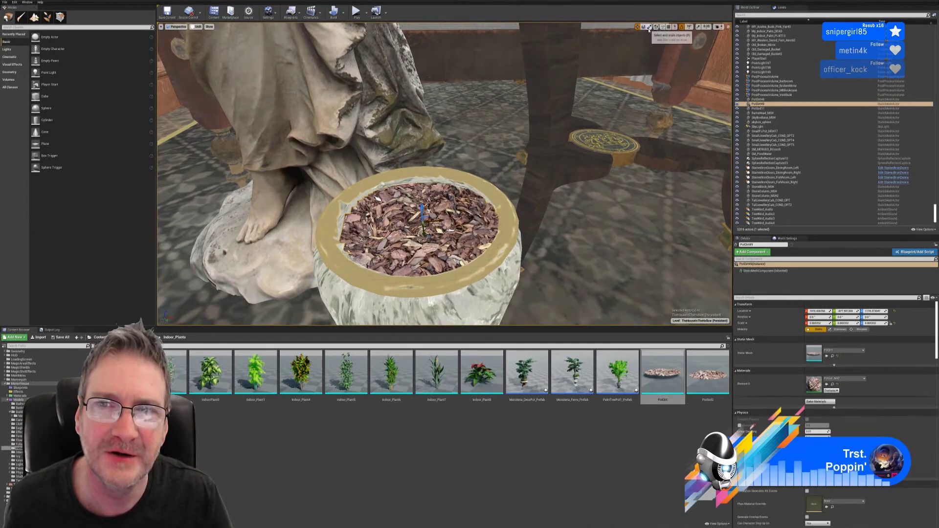
key("r")
left_click_drag(424, 224, 430, 220)
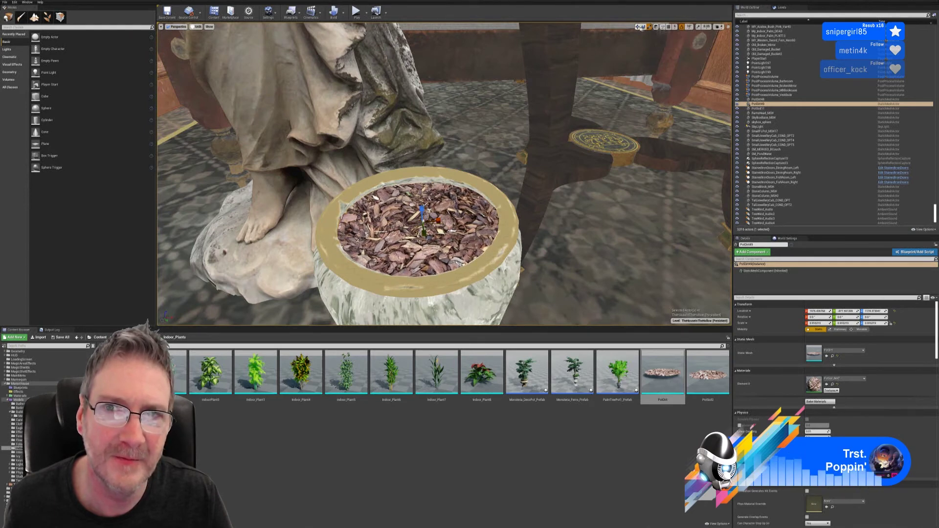
left_click_drag(438, 221, 436, 221)
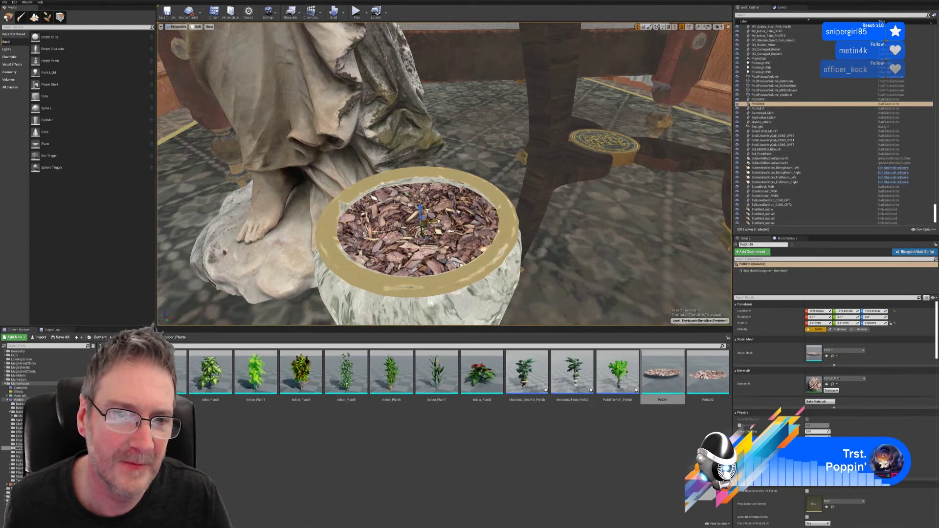
Place the tall variegated leafy plant from the Indoor_Plants models into the small pot and scale it down
mouse_move(437, 222)
right_mouse_down()
mouse_move(416, 205)
mouse_move(427, 209)
right_mouse_up()
key("s")
right_click_drag(489, 273, 488, 218)
key("s")
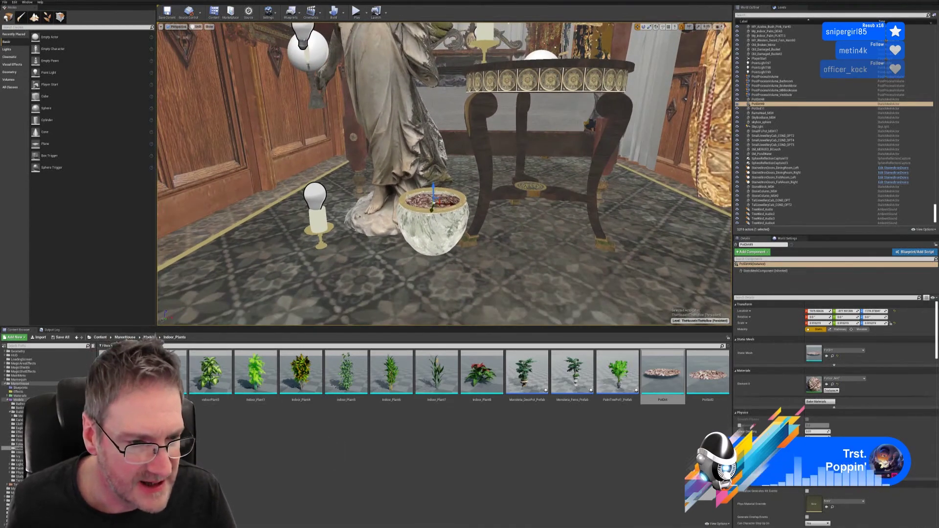
left_click_drag(346, 372, 432, 214)
right_click_drag(432, 213, 438, 158)
key("s")
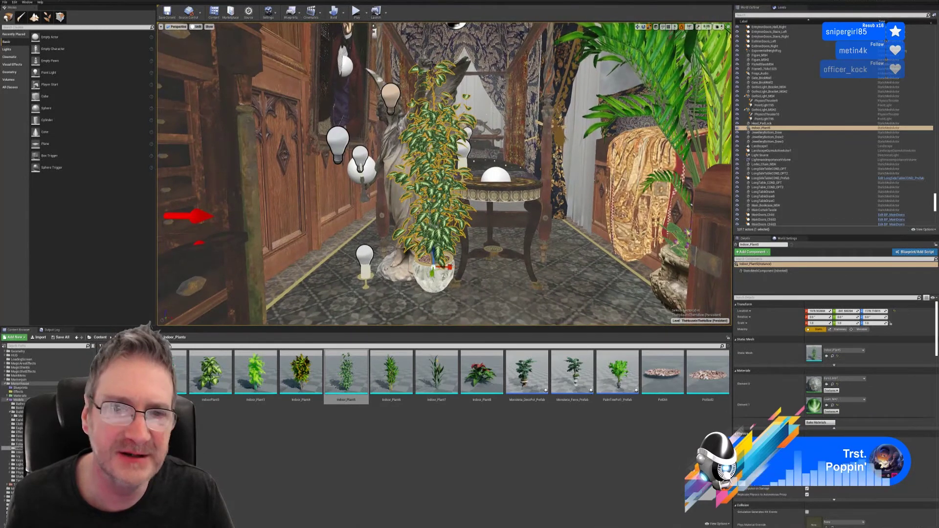
left_click_drag(435, 268, 426, 279)
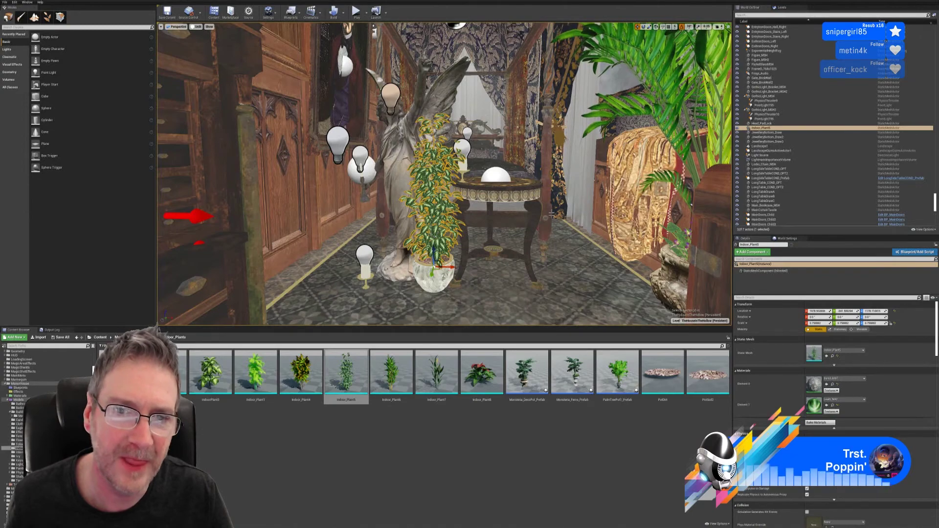
Shift the leafy plant within the pot so its stem rises from the middle of the bark
right_click_drag(552, 214, 587, 245)
key("w")
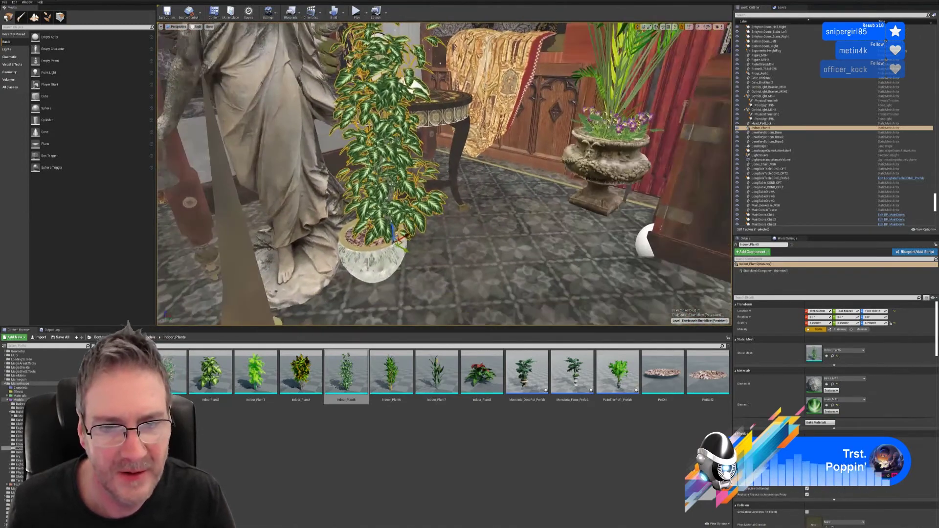
mouse_move(430, 174)
right_mouse_down()
mouse_move(465, 173)
mouse_move(435, 173)
right_mouse_up()
left_click_drag(447, 247, 438, 246)
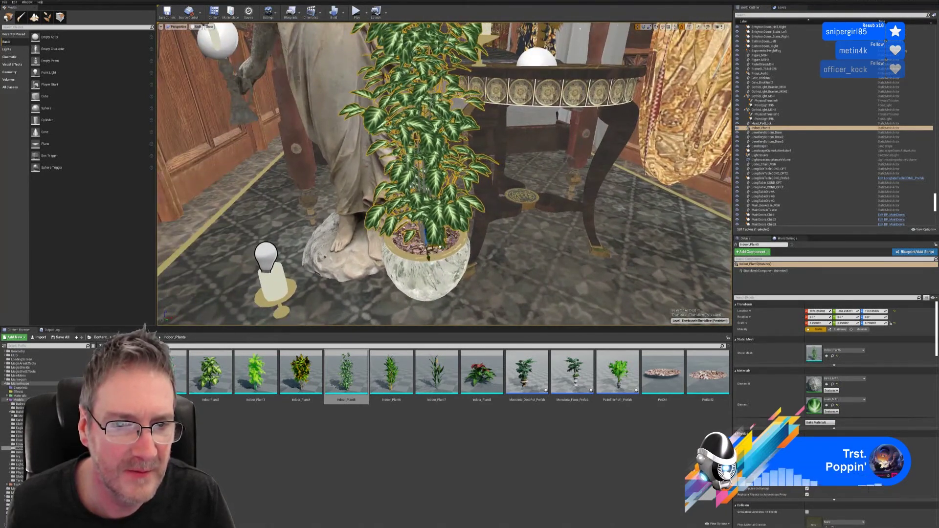
Examine the potted leafy plant beside the angel statue from several distances along the hallway
right_click_drag(438, 246, 435, 207)
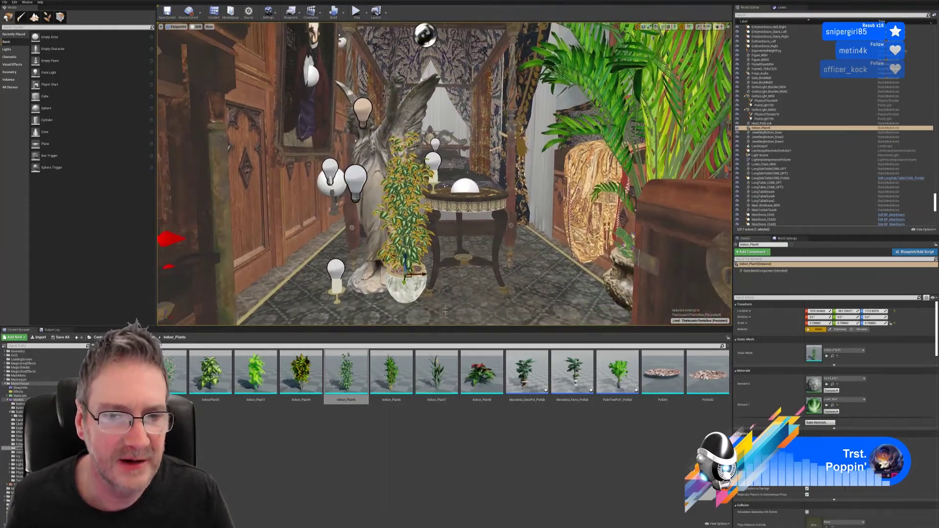
right_click_drag(361, 277, 378, 302)
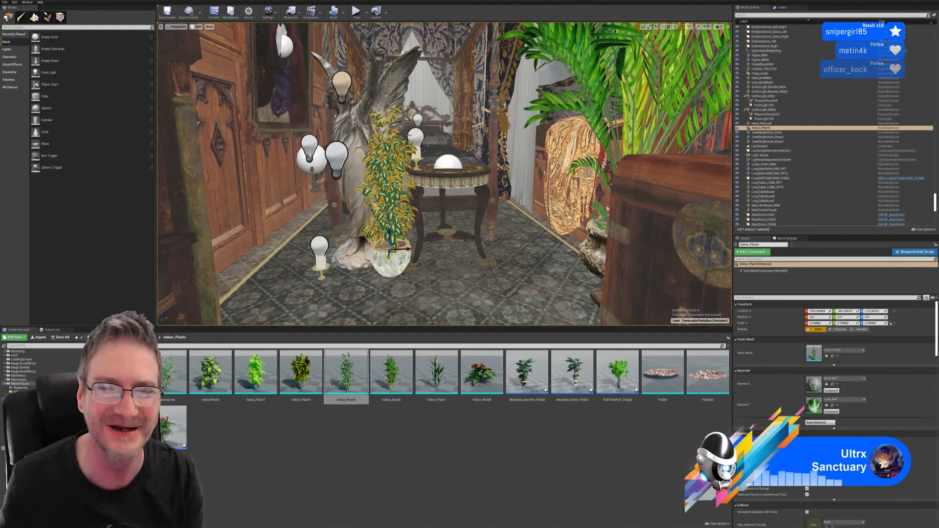
key("Escape")
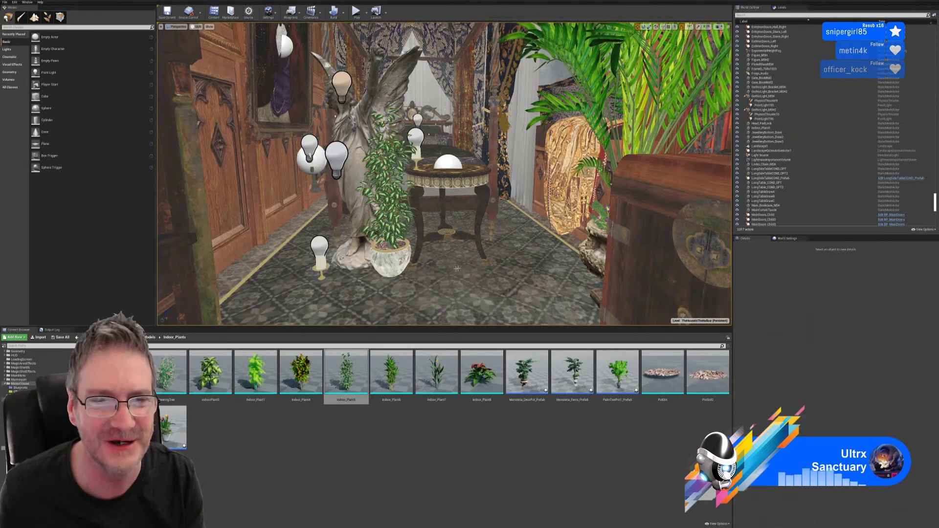
key("w")
right_click_drag(457, 269, 406, 255)
key("w")
right_click_drag(444, 174, 473, 260)
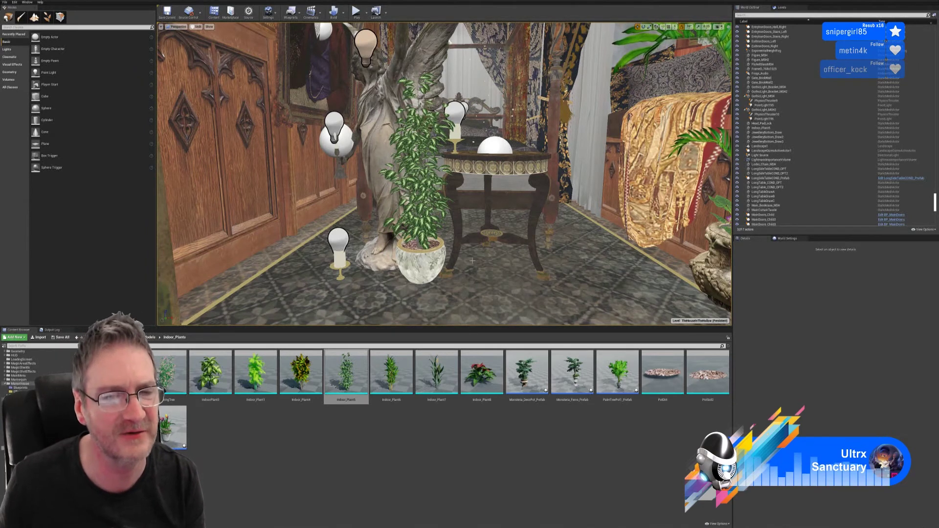
mouse_move(511, 278)
right_mouse_down()
mouse_move(546, 278)
mouse_move(509, 270)
right_mouse_up()
key("s")
key("s")
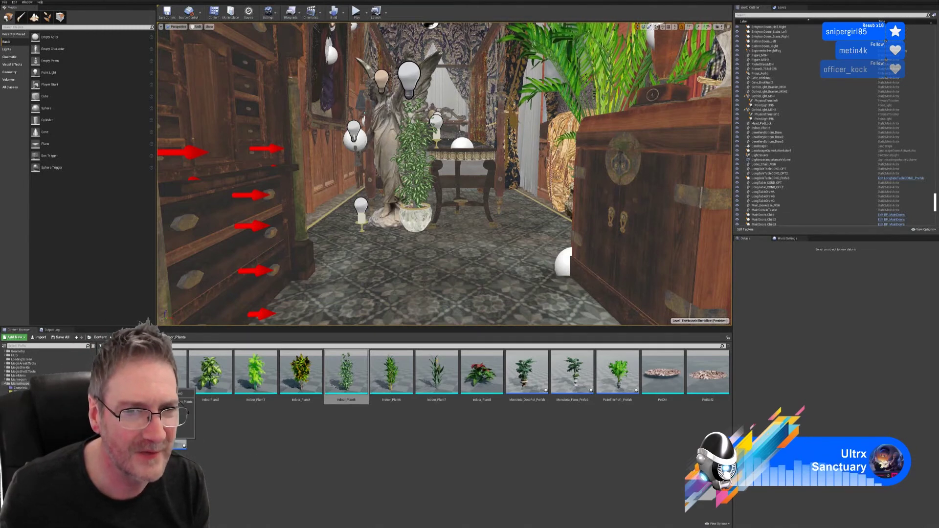
Place the potted fern prefab from Indoor_Plants on the floor and position it close beside the leafy plant's pot
left_click_drag(181, 426, 397, 230)
key("w")
right_click_drag(397, 224, 451, 254)
key("w")
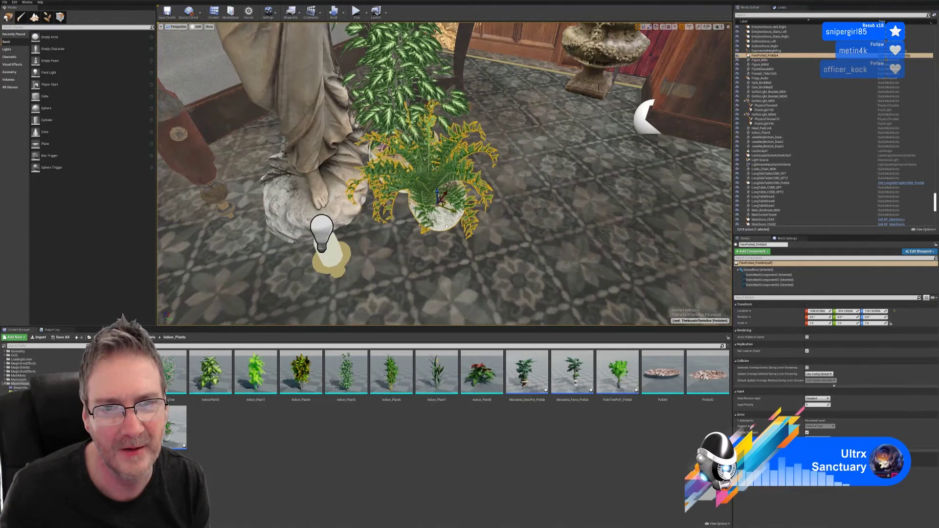
right_click_drag(451, 254, 406, 240)
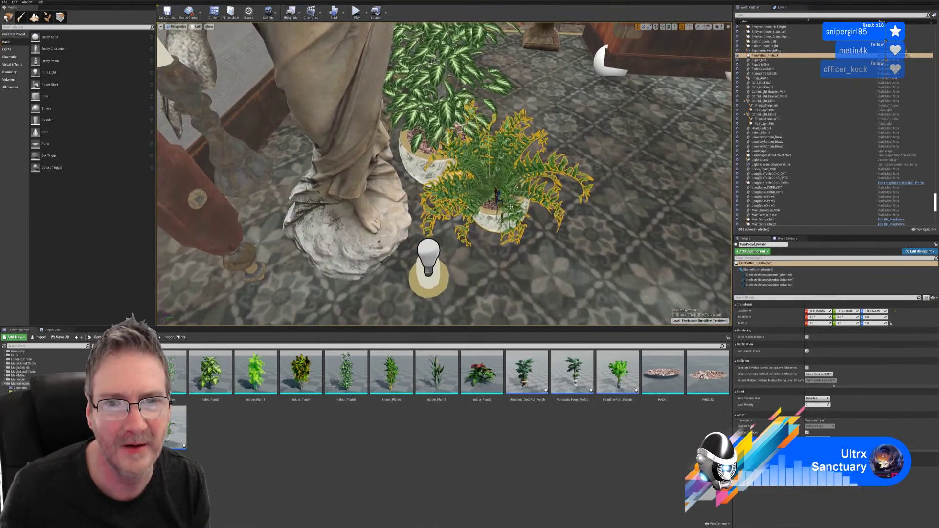
right_click_drag(545, 239, 523, 243)
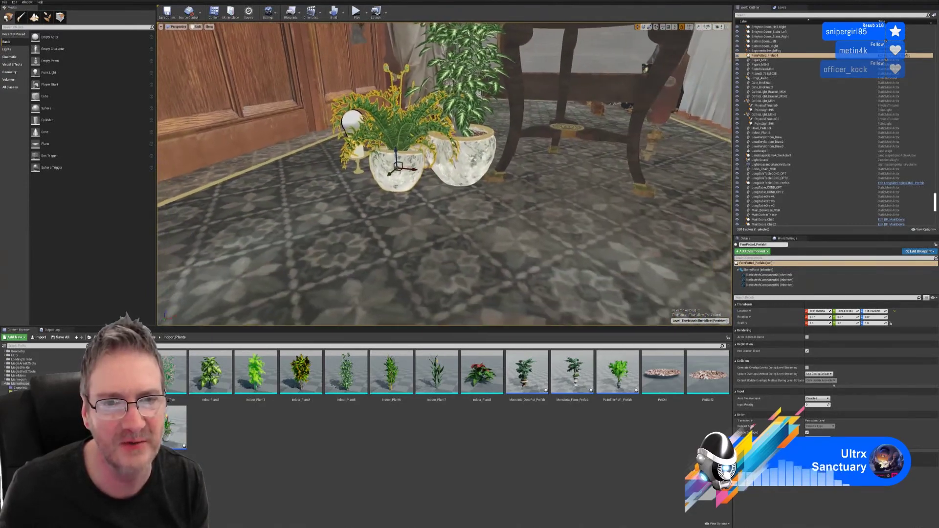
right_click_drag(445, 174, 439, 174)
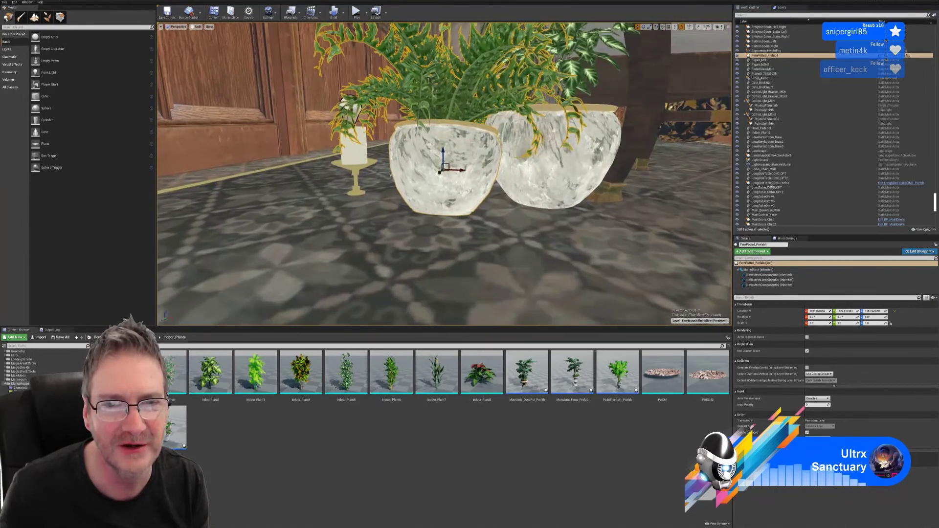
Rotate the potted fern so that its pot stands level on the floor
mouse_move(445, 174)
right_mouse_down()
mouse_move(484, 182)
mouse_move(406, 184)
mouse_move(436, 186)
right_mouse_up()
right_click_drag(579, 153, 577, 153)
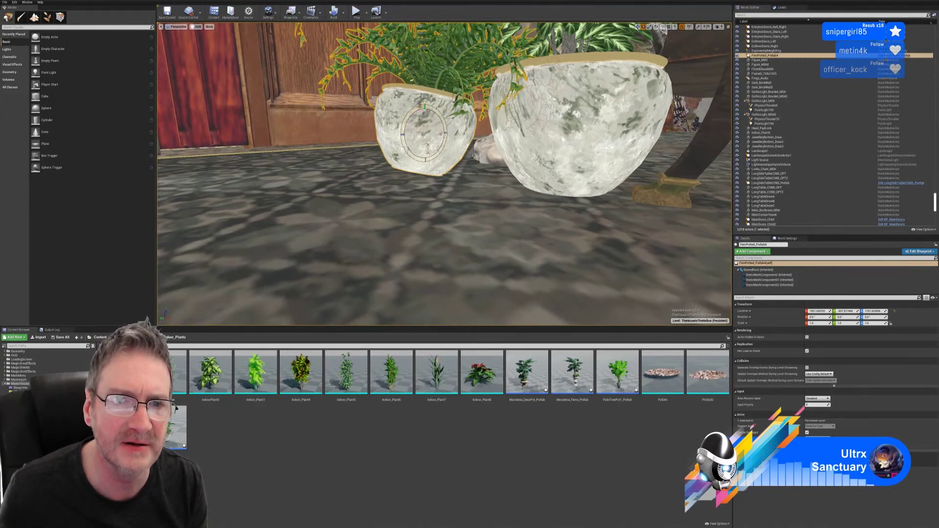
left_click_drag(425, 106, 420, 106)
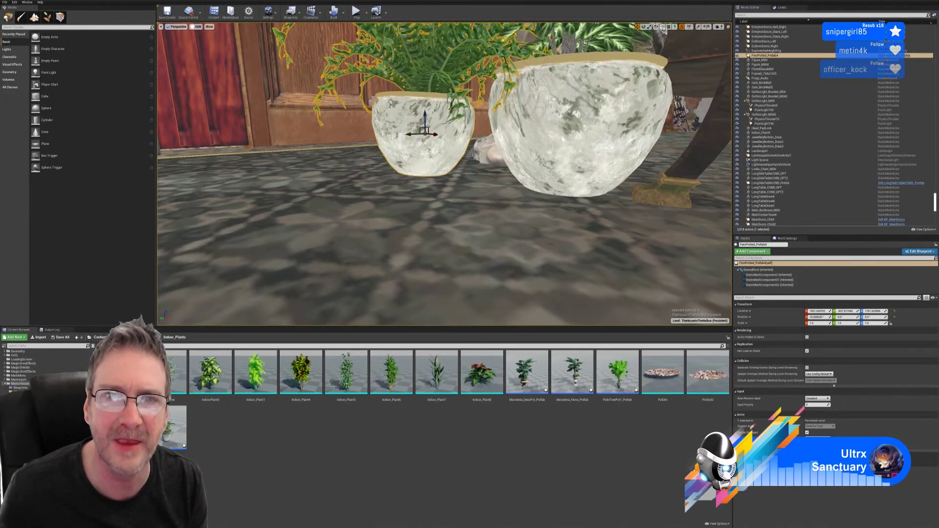
Deselect the fern and switch the viewport to the Lit view mode to show the hallway lighting
mouse_move(624, 48)
right_mouse_down()
mouse_move(663, 48)
mouse_move(603, 29)
mouse_move(612, 53)
mouse_move(606, 26)
mouse_move(612, 36)
right_mouse_up()
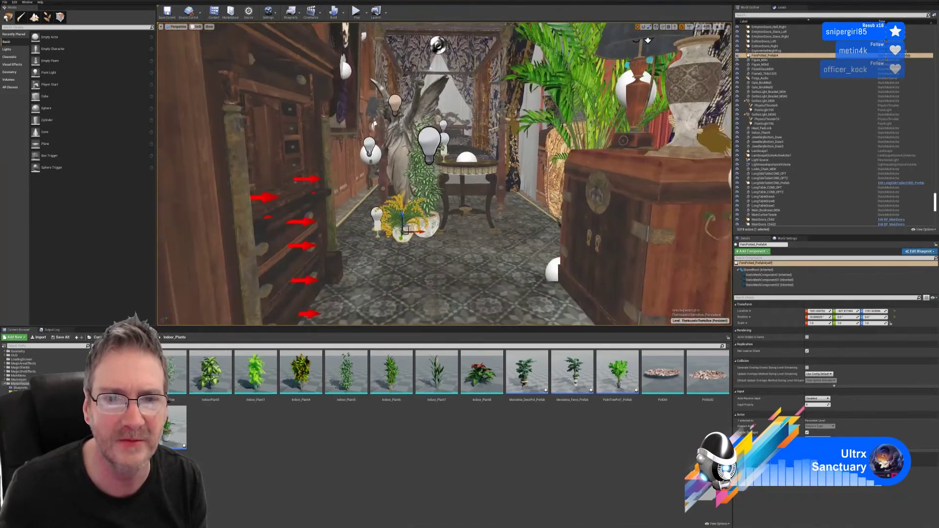
right_click_drag(423, 204, 421, 205)
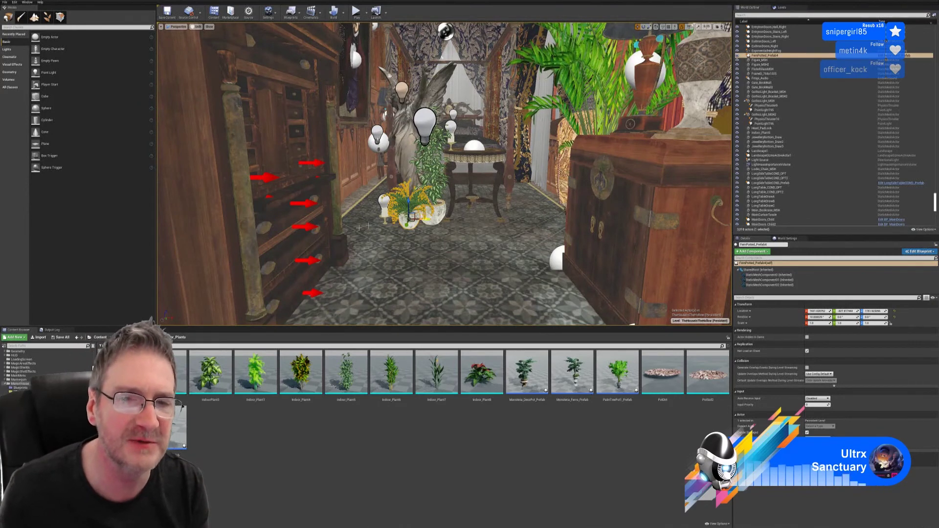
key("Escape")
mouse_move(638, 35)
right_mouse_down()
mouse_move(627, 26)
mouse_move(645, 39)
mouse_move(638, 36)
right_mouse_up()
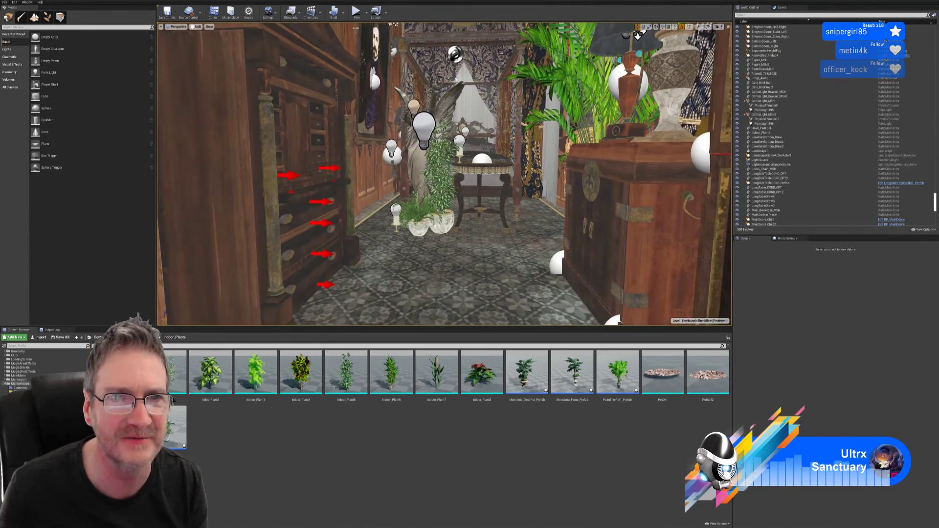
left_click(195, 27)
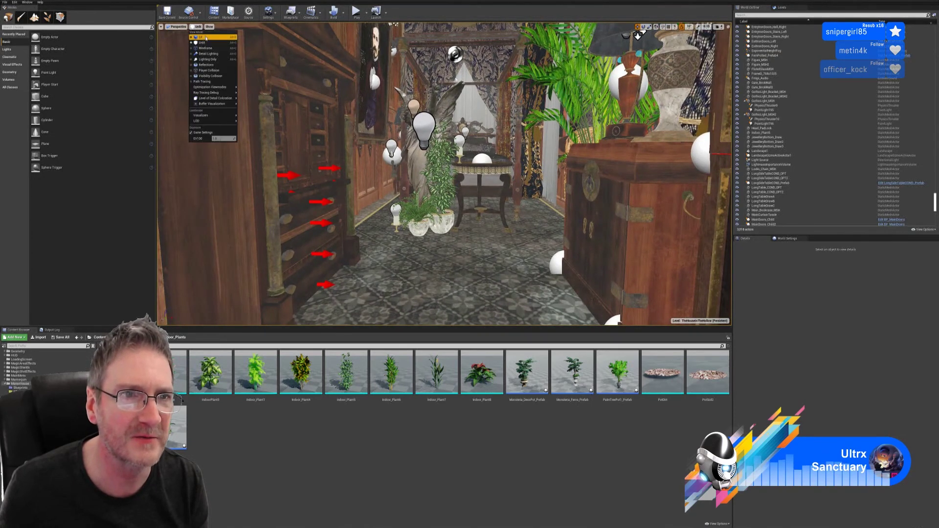
left_click(198, 38)
Select the bark soil, pot and leafy plant together and shift them slightly away from the potted fern
right_click_drag(345, 36, 381, 45)
key("w")
key("w")
key("w")
right_click_drag(460, 249, 490, 245)
key("w")
right_click_drag(619, 280, 619, 301)
left_click(366, 234)
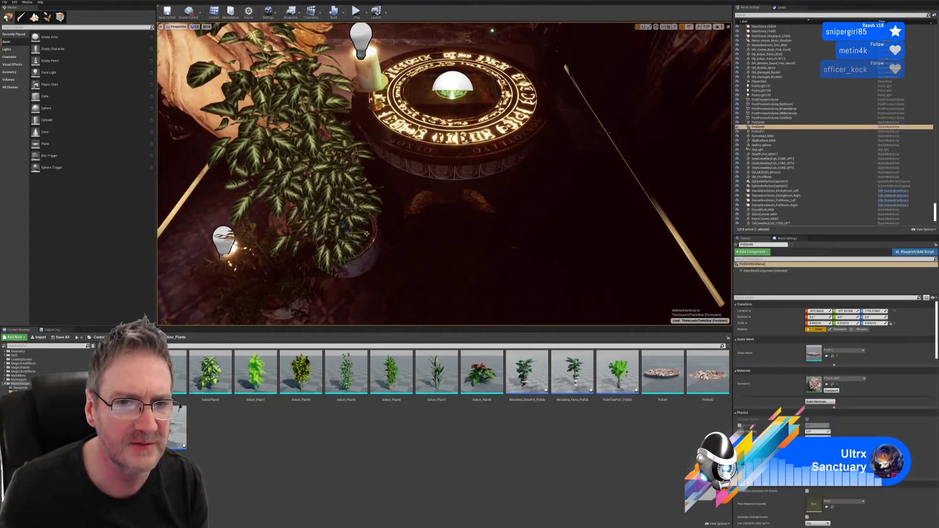
left_click(369, 261, "ctrl")
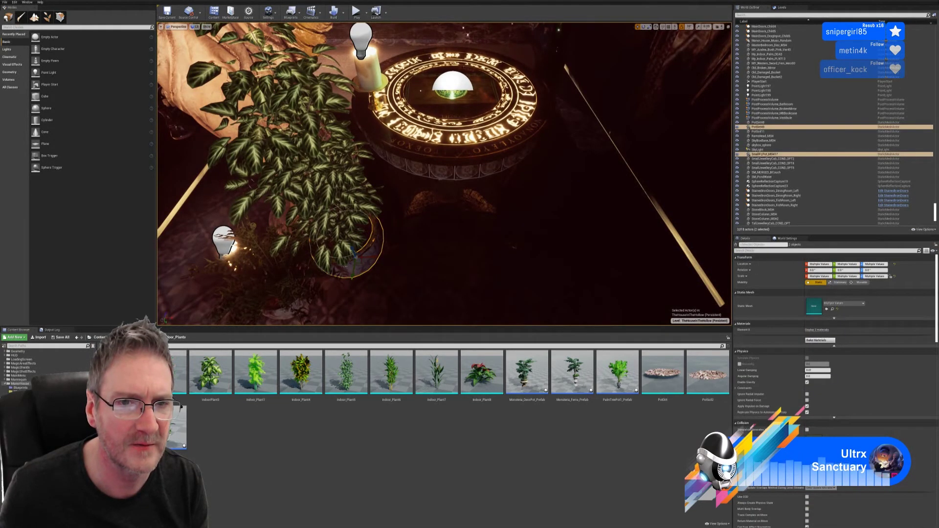
left_click(351, 189, "ctrl")
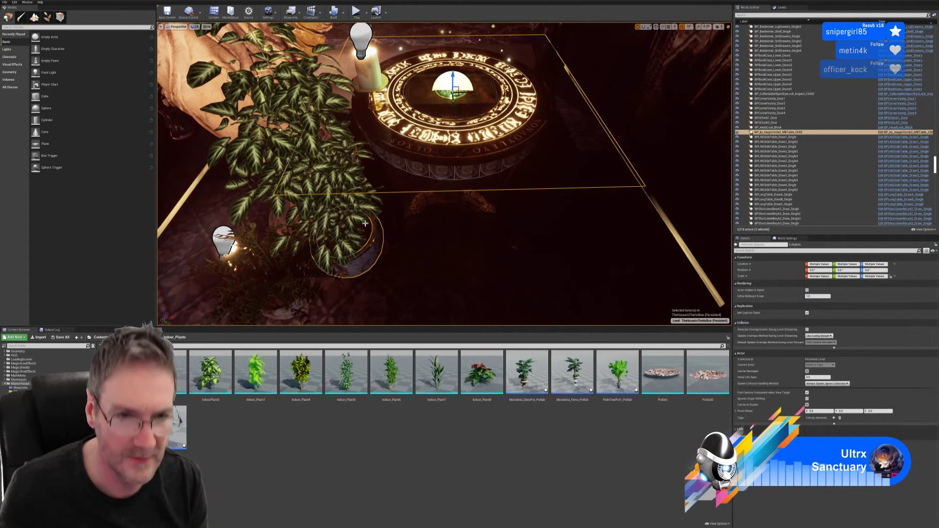
key("ctrl+z")
left_click(307, 205, "ctrl")
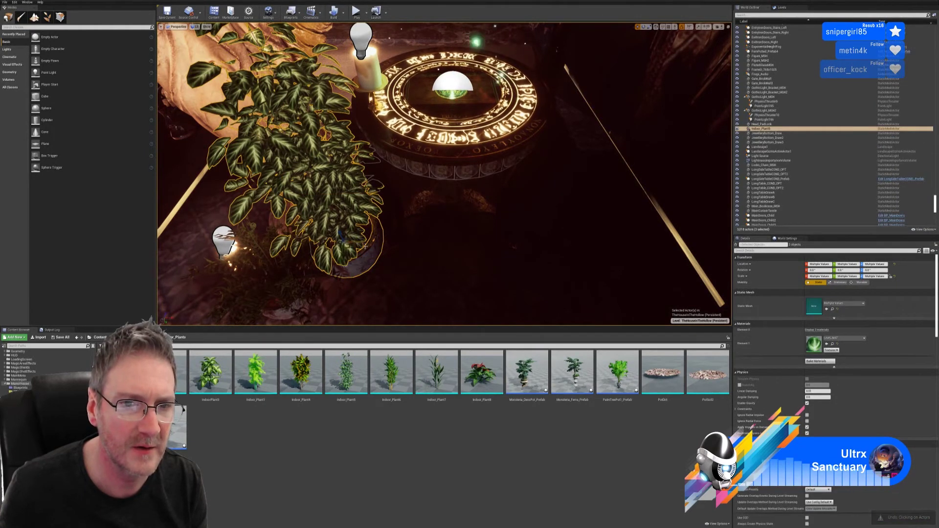
left_click_drag(361, 242, 375, 245)
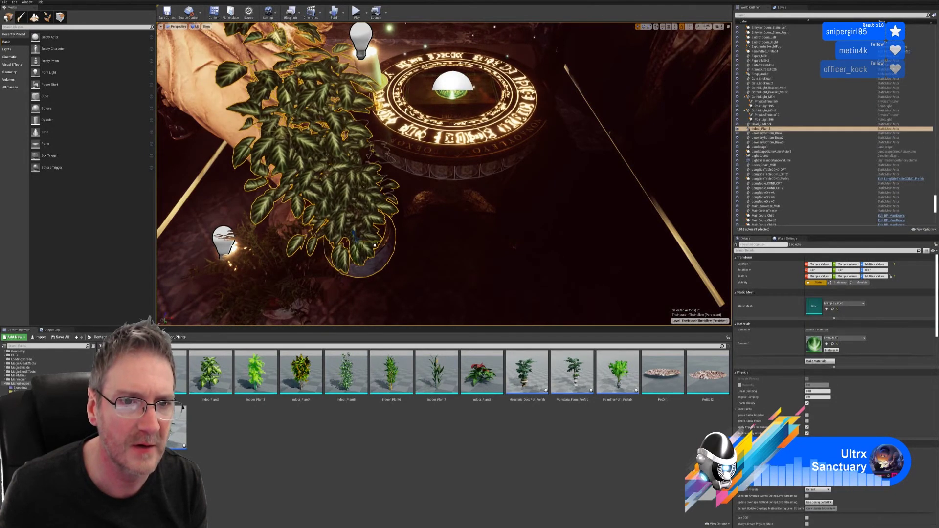
Examine both potted plants in the lit hallway from farther back and start playing the level in the viewport
right_click_drag(405, 287, 378, 260)
key("s")
key("s")
key("w")
left_click(375, 262)
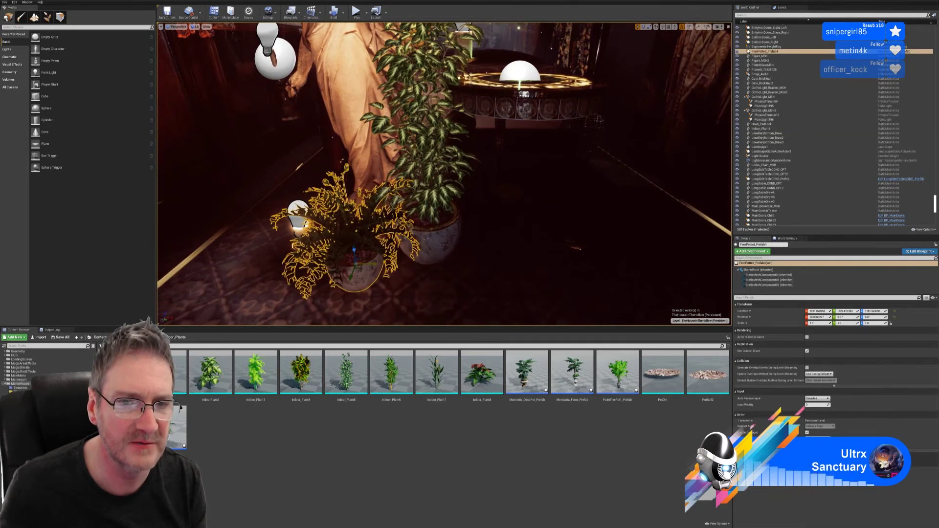
key("s")
right_click_drag(375, 261, 365, 245)
key("Escape")
key("s")
key("s")
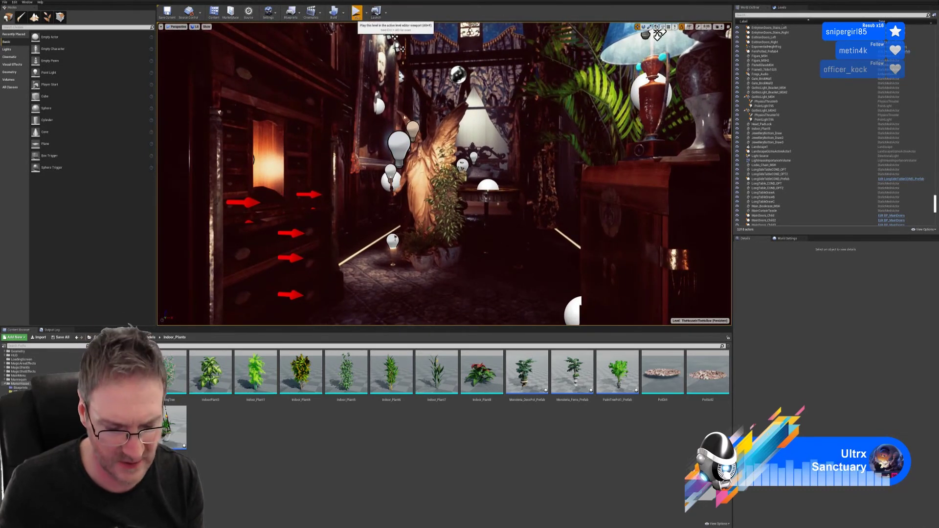
left_click(356, 12)
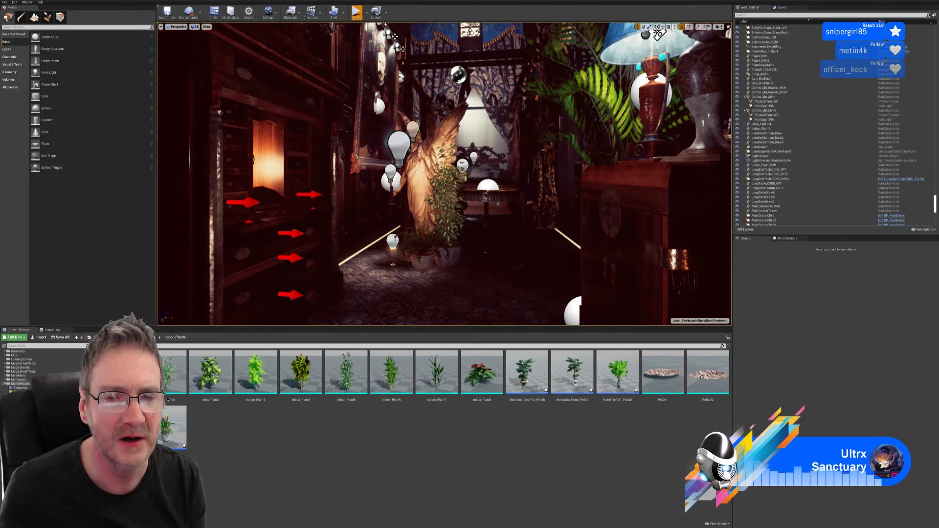
Walk around the angel statue, potted plants and rune table in play mode to inspect them, and end the play session
key("w")
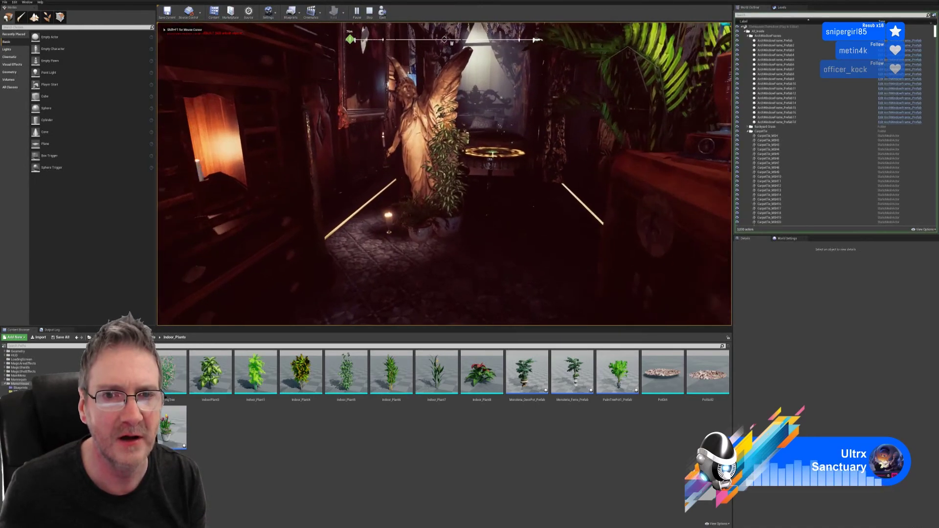
key("d")
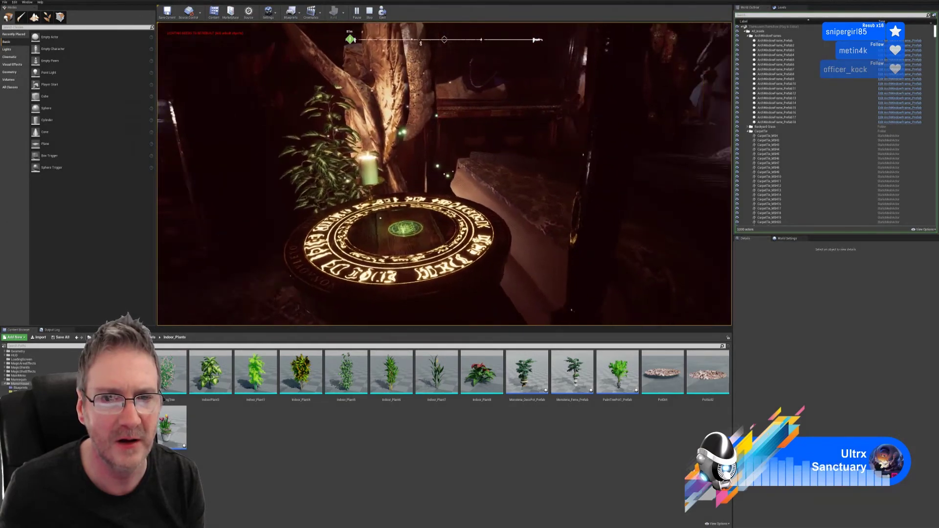
key("a")
key("w")
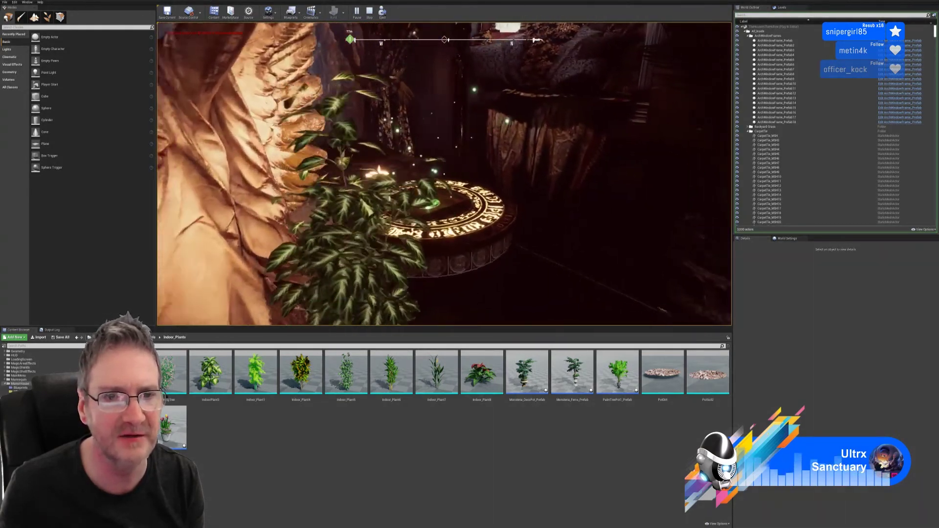
key("a")
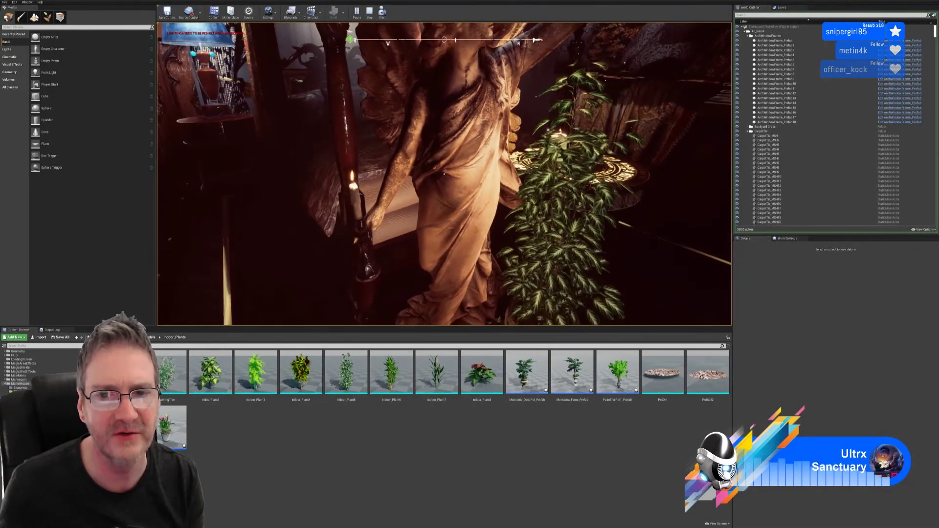
key("d")
key("w")
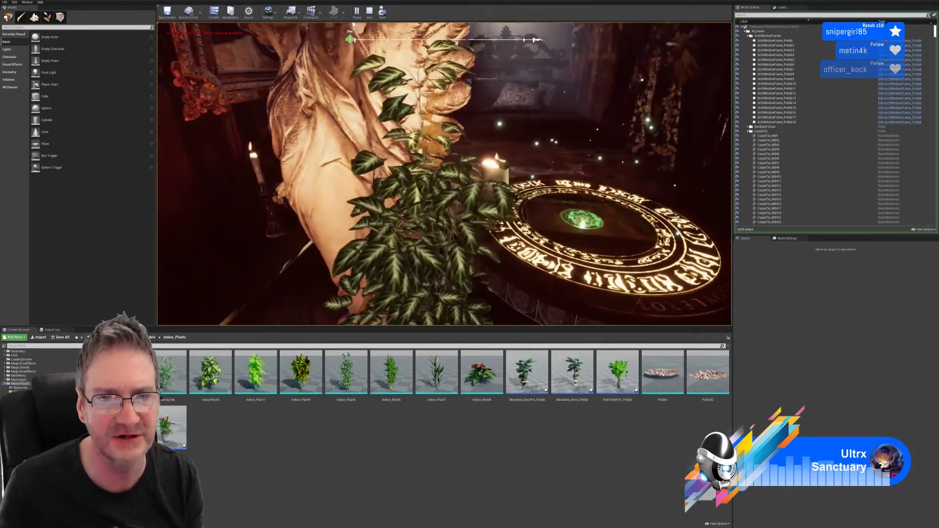
key("s")
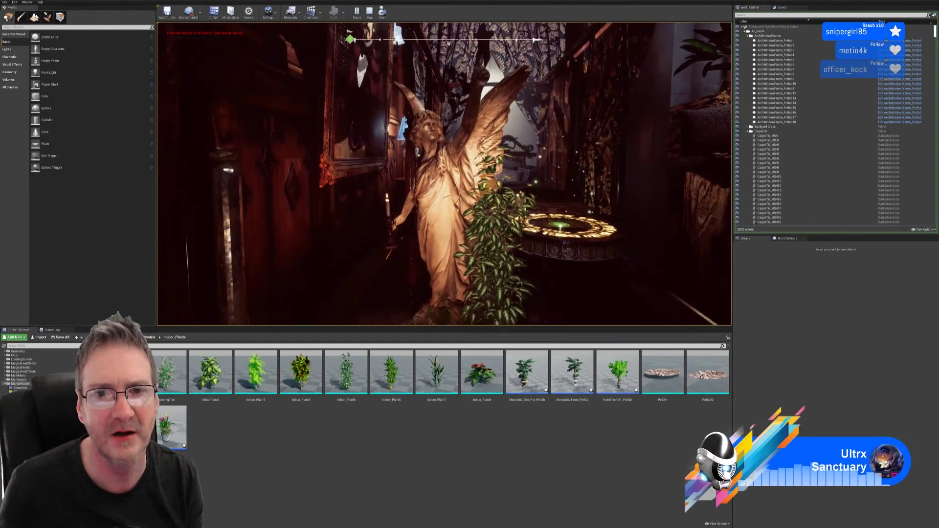
key("s")
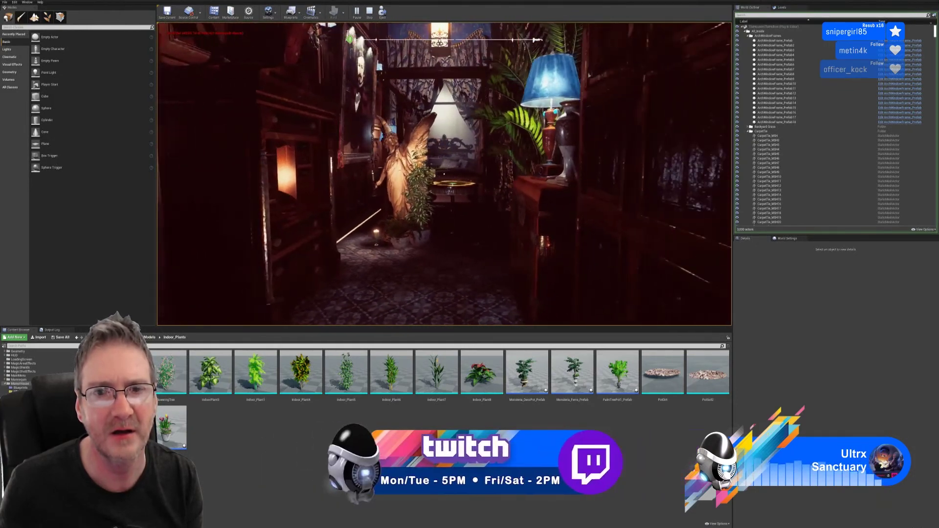
key("Left")
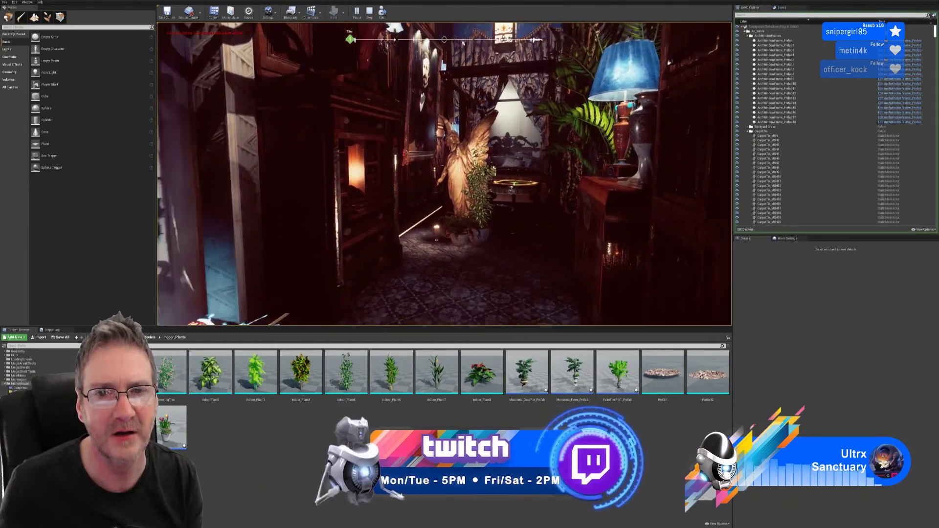
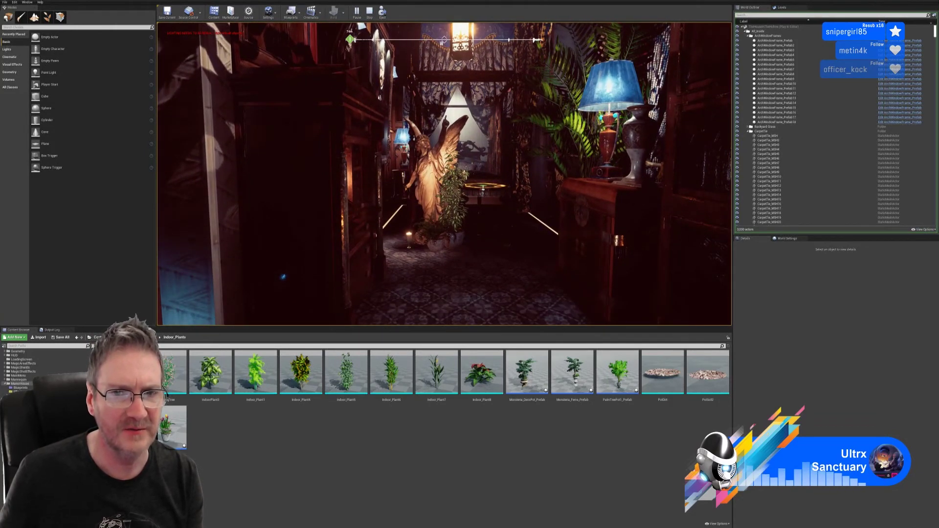
key("Escape")
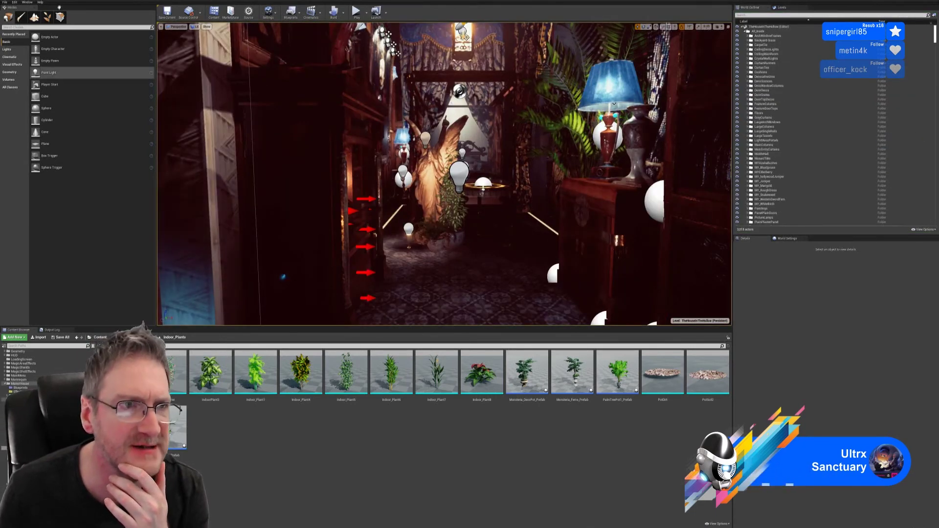
left_click(3, 5)
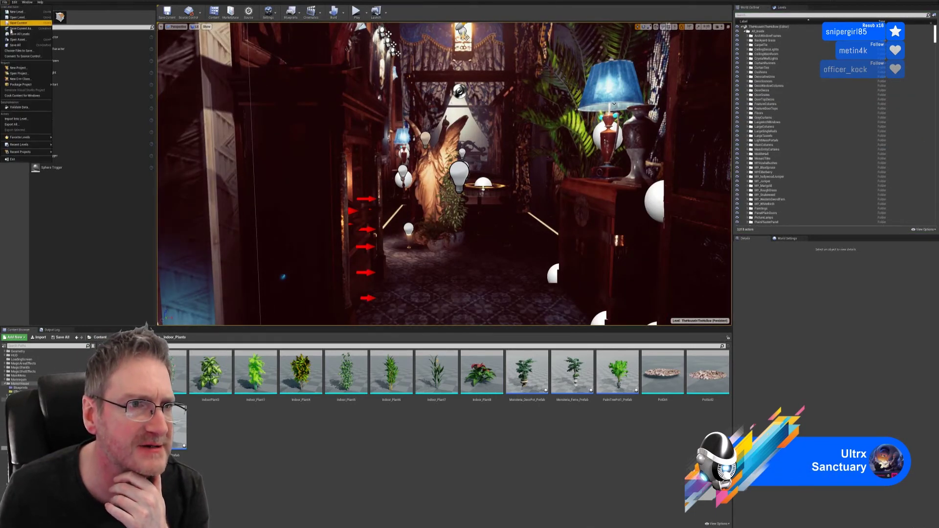
left_click(49, 64)
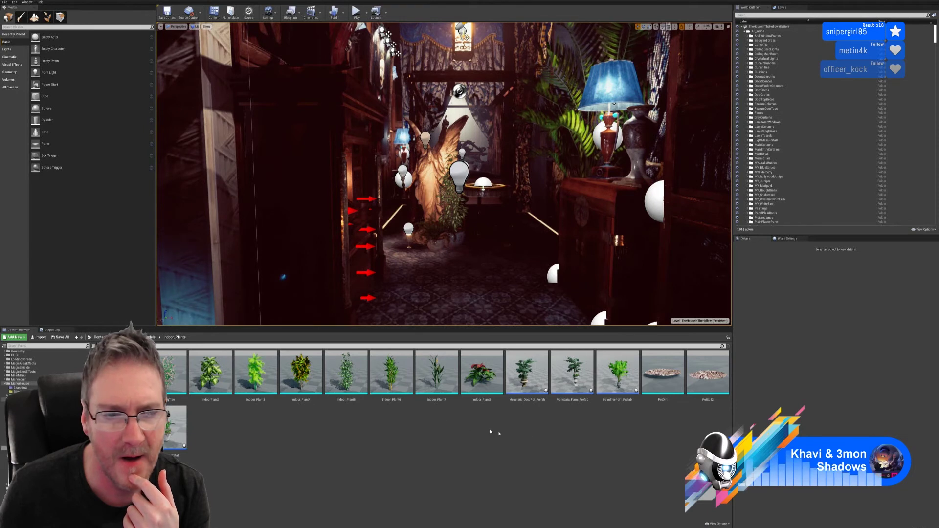
Place the monstera prefab with the tall urn in the hallway and shift it toward the angel statue
mouse_move(223, 404)
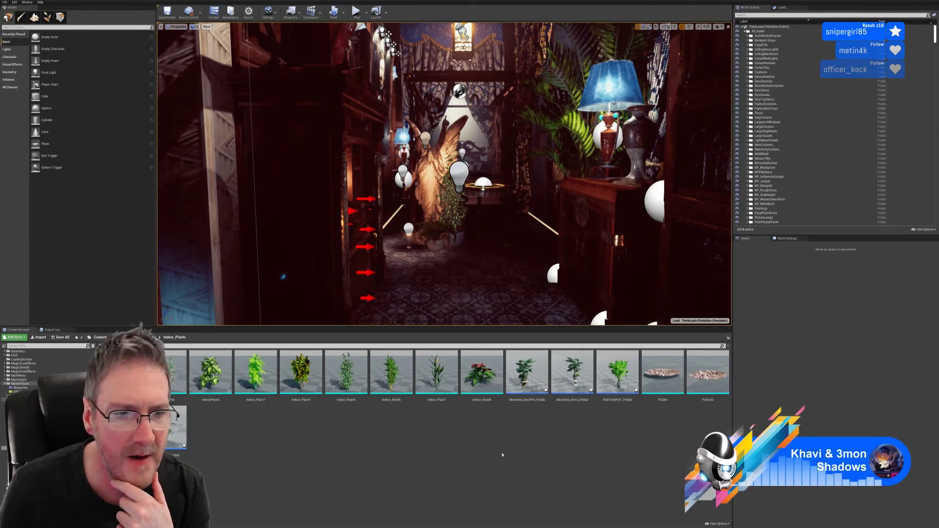
mouse_move(574, 381)
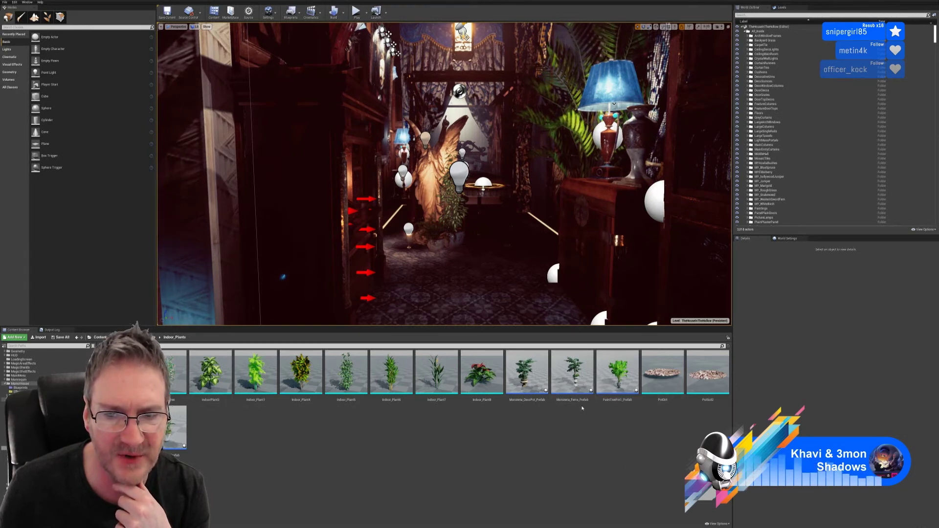
left_click_drag(574, 381, 466, 225)
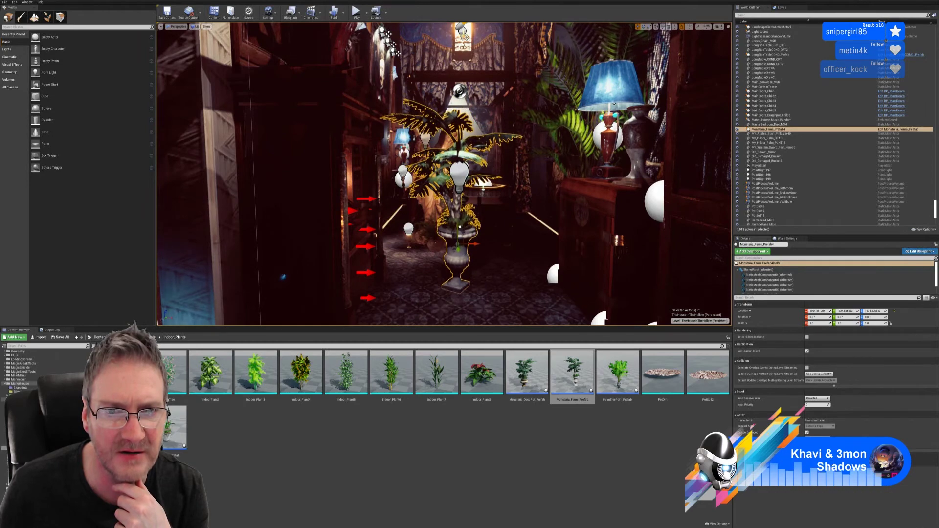
right_click_drag(466, 225, 406, 235)
key("w")
key("s")
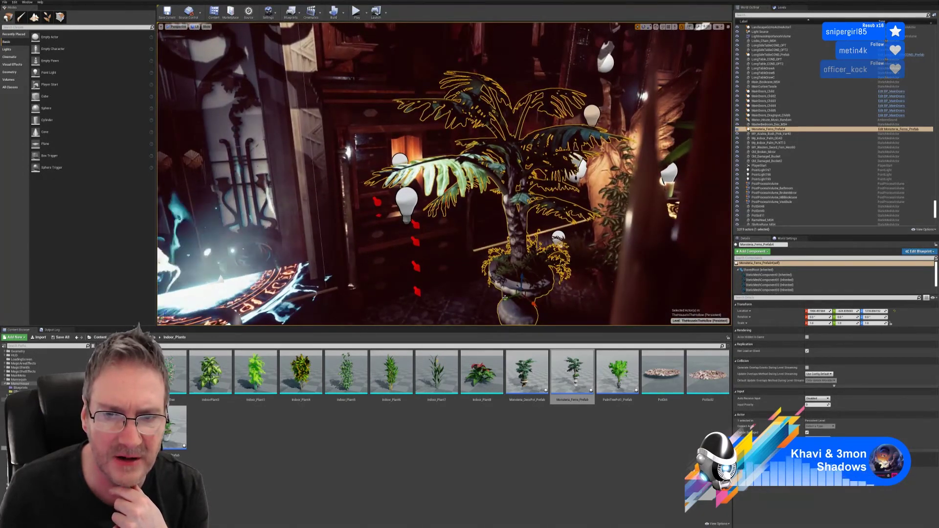
left_click_drag(510, 295, 639, 255)
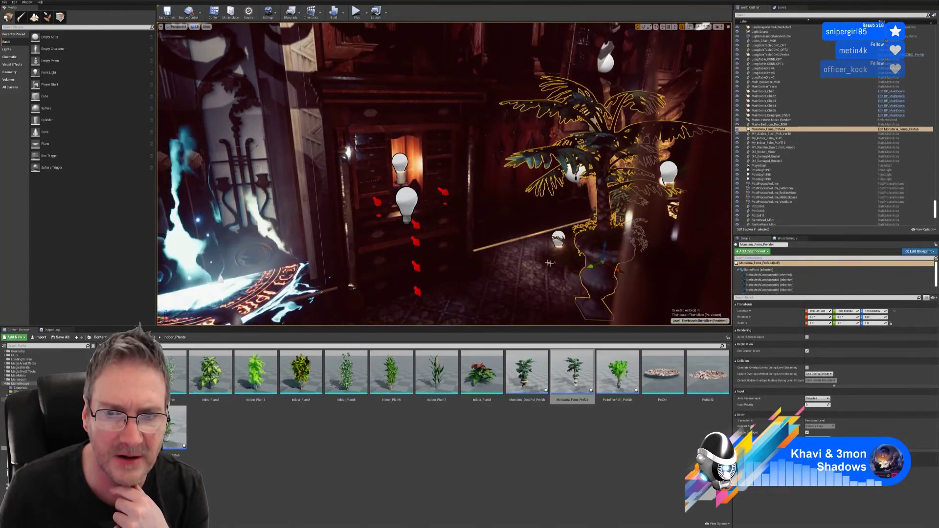
Move the urn-potted monstera beside the two potted plants in front of the angel statue
right_click_drag(639, 256, 670, 254)
key("a")
right_click_drag(514, 293, 540, 294)
key("w")
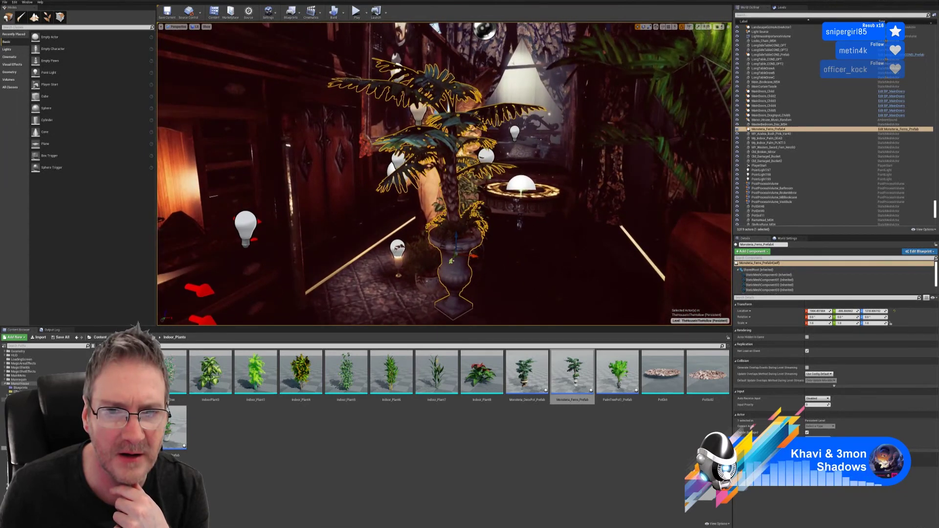
left_click_drag(451, 261, 458, 250)
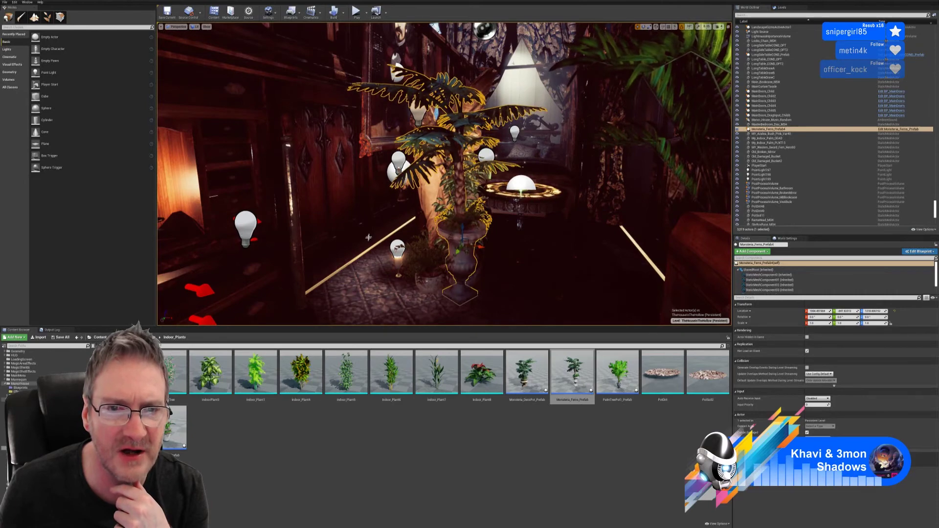
Rotate the urn-potted monstera about its vertical axis and deselect it to judge it from farther back
key("s")
right_click_drag(369, 237, 421, 236)
key("a")
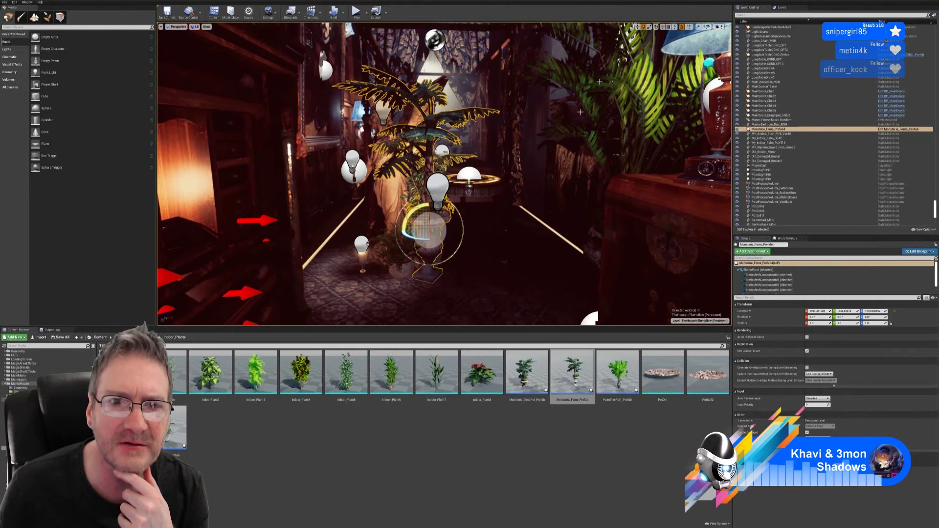
left_click_drag(415, 237, 416, 237)
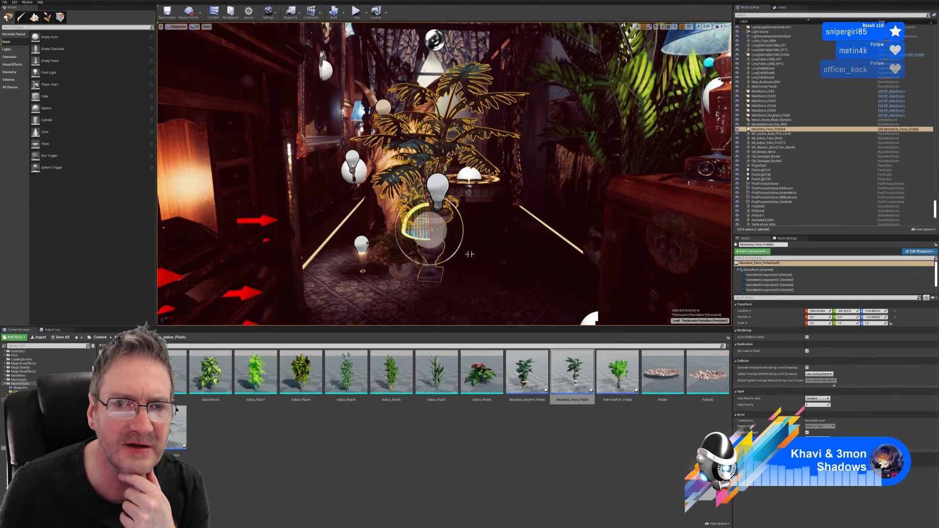
mouse_move(470, 254)
right_mouse_down()
mouse_move(485, 253)
mouse_move(474, 250)
mouse_move(482, 243)
mouse_move(460, 248)
mouse_move(470, 255)
mouse_move(463, 245)
mouse_move(446, 248)
mouse_move(496, 260)
mouse_move(480, 265)
right_mouse_up()
key("w")
key("w")
key("s")
key("d")
key("Escape")
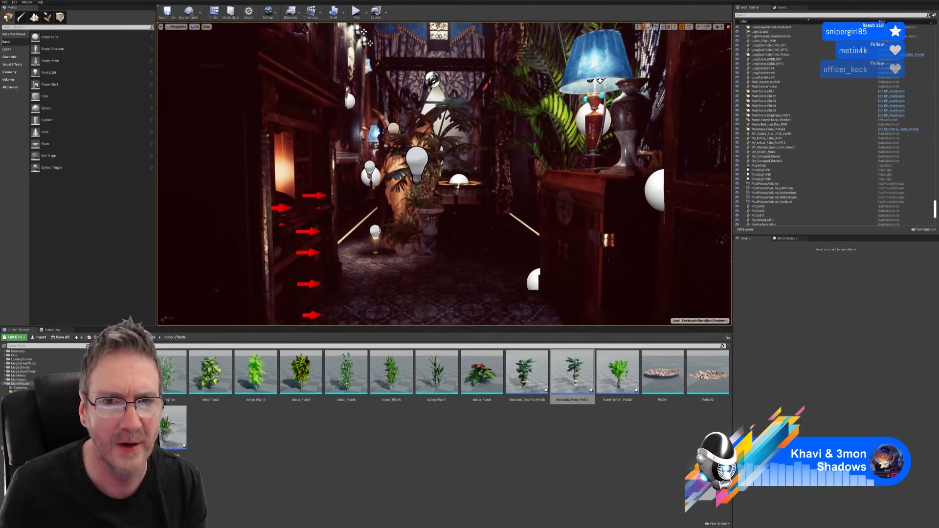
Delete the urn-potted monstera standing in front of the angel statue
right_click_drag(482, 265, 456, 213)
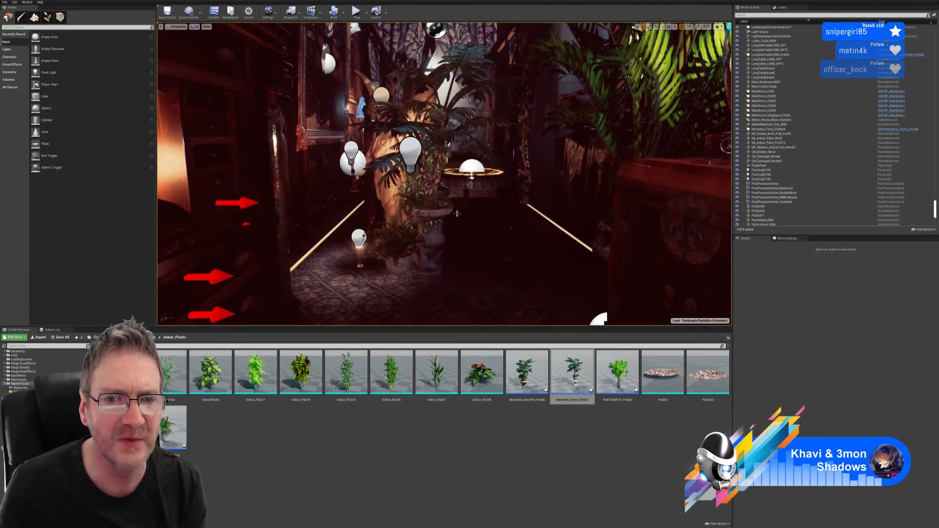
left_click(438, 213)
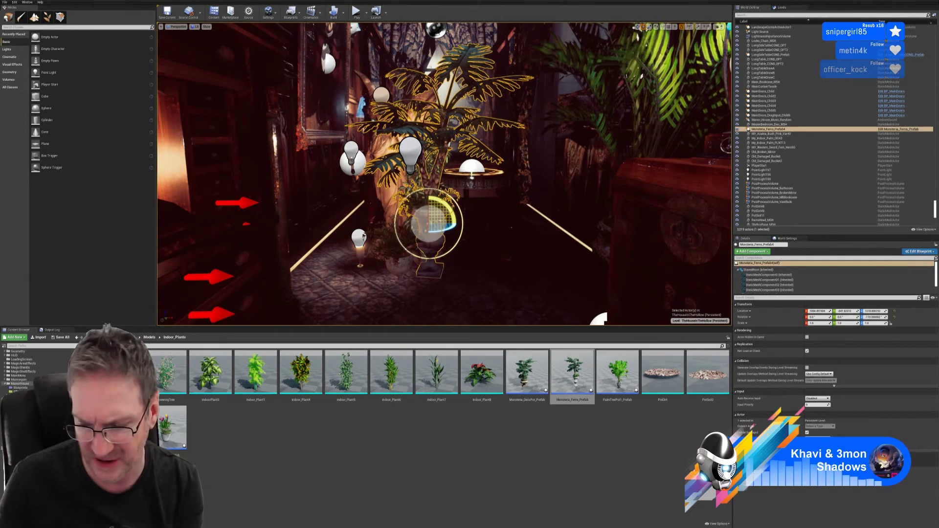
key("Delete")
Place the Indoor_Plant6 static mesh on the hallway floor in front of the potted plants
right_click_drag(472, 255, 473, 255)
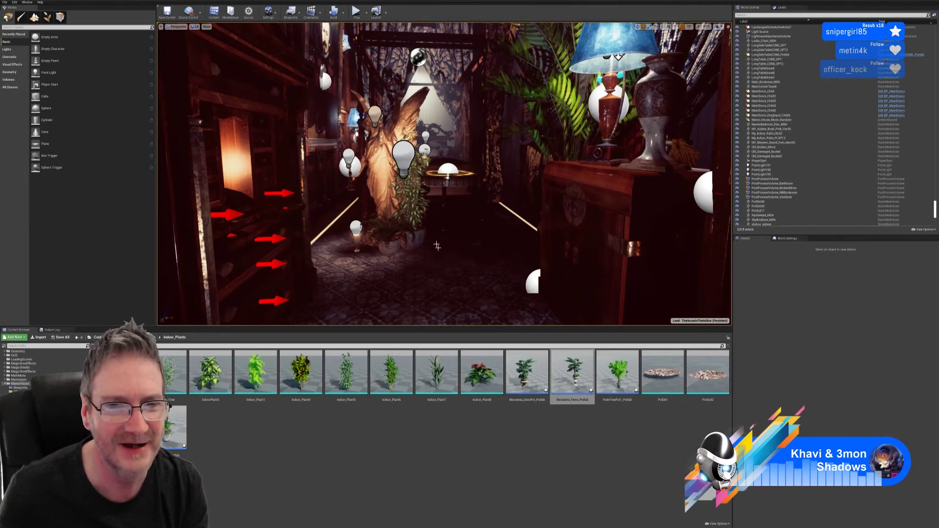
right_click_drag(442, 227, 467, 254)
key("w")
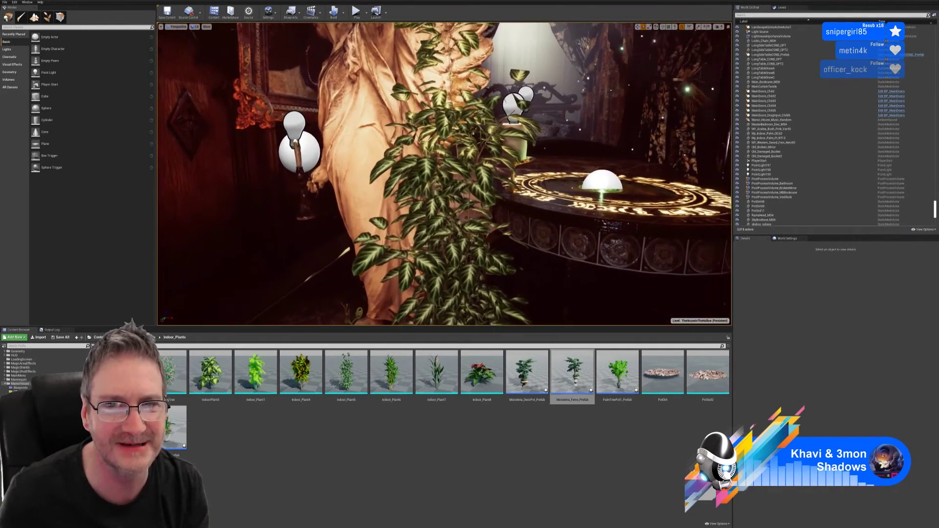
key("s")
right_click_drag(444, 174, 436, 146)
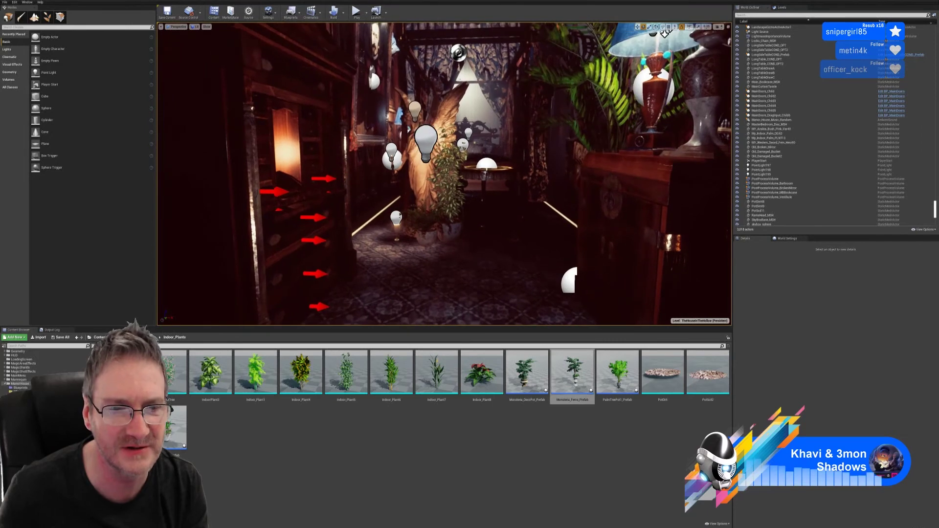
right_click_drag(395, 205, 399, 205)
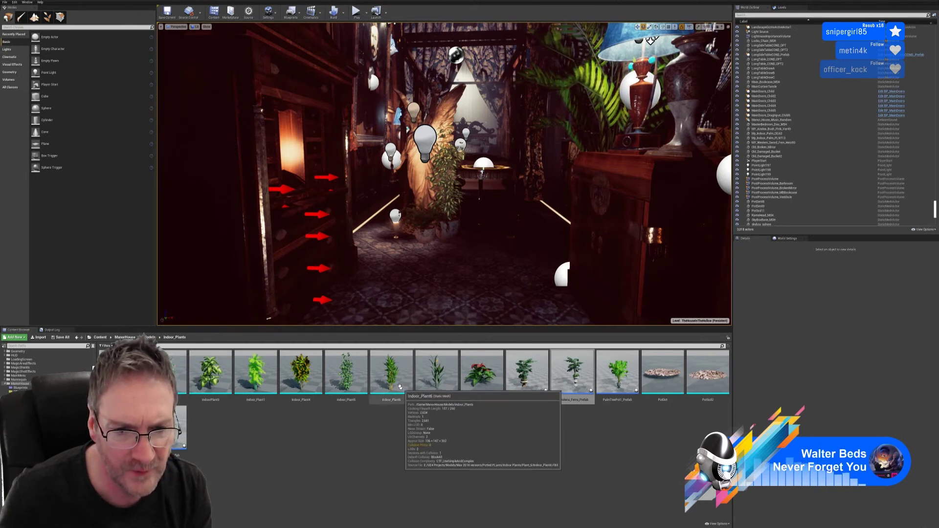
left_click_drag(399, 386, 454, 261)
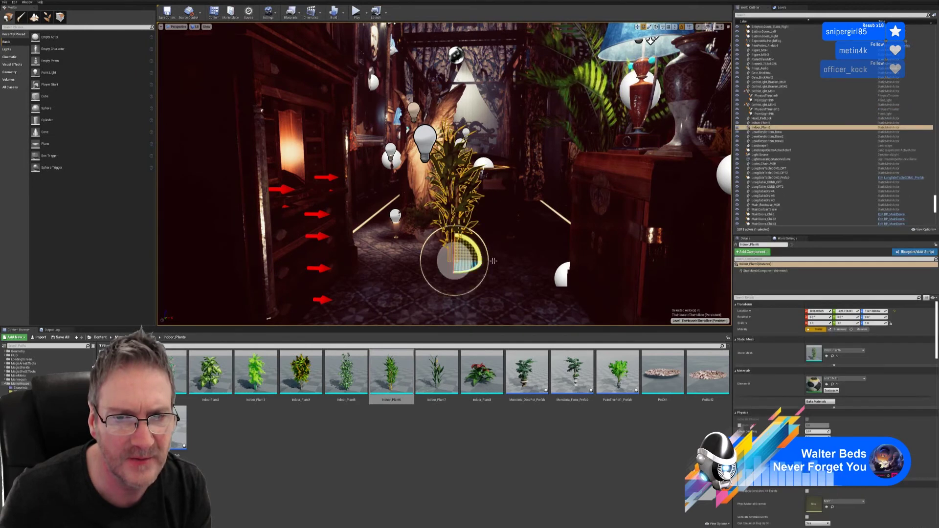
Move Indoor_Plant6 into the pot of the existing leafy plant beside the angel statue
left_click(638, 26)
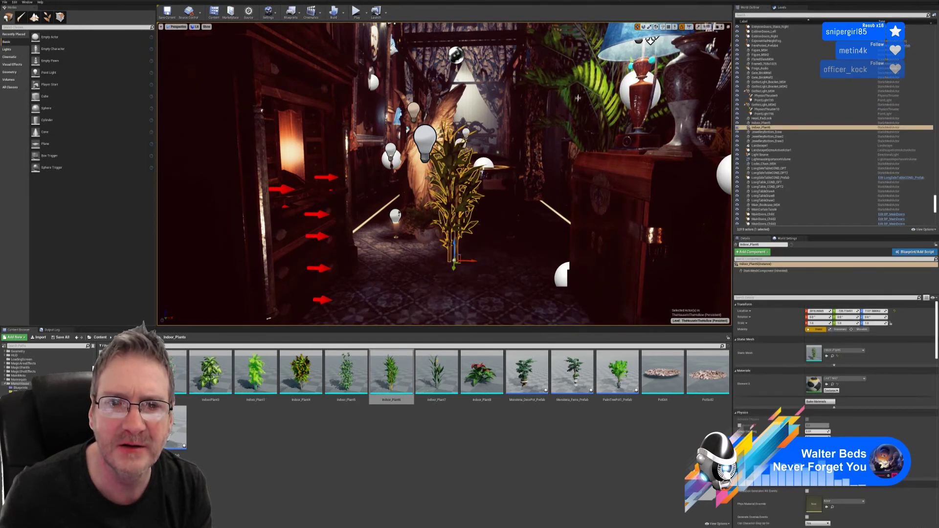
mouse_move(490, 205)
right_mouse_down()
mouse_move(530, 205)
mouse_move(535, 216)
mouse_move(501, 218)
right_mouse_up()
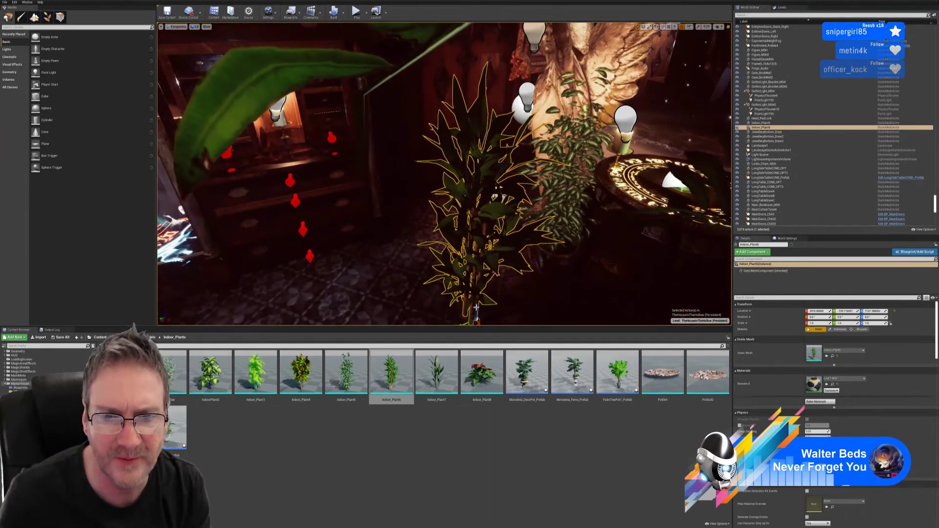
left_click_drag(461, 319, 535, 269)
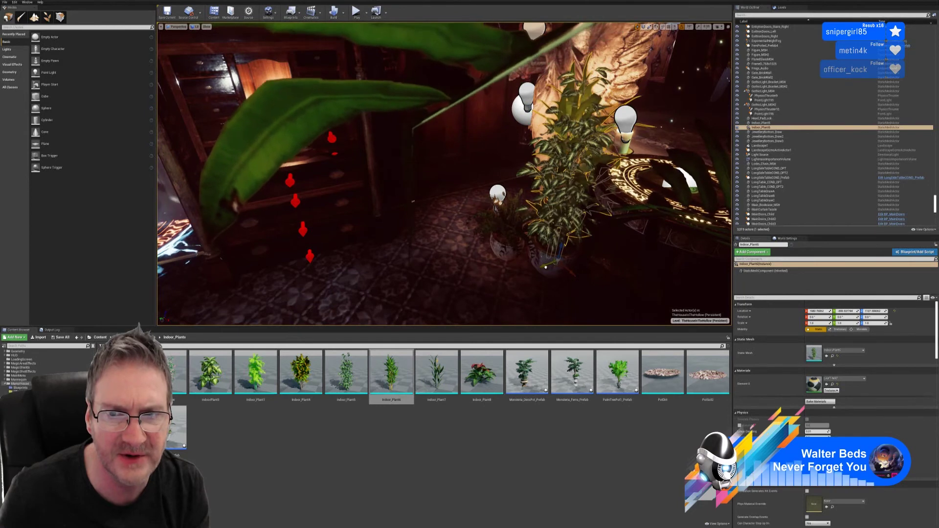
Delete the original variegated leafy plant from the pot, leaving only Indoor_Plant6 in it
right_click_drag(535, 269, 477, 265)
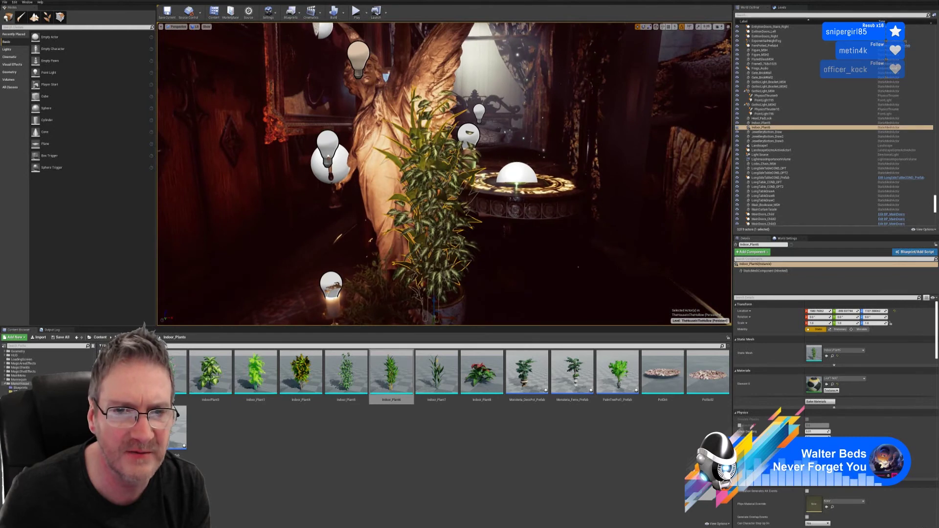
left_click(429, 221)
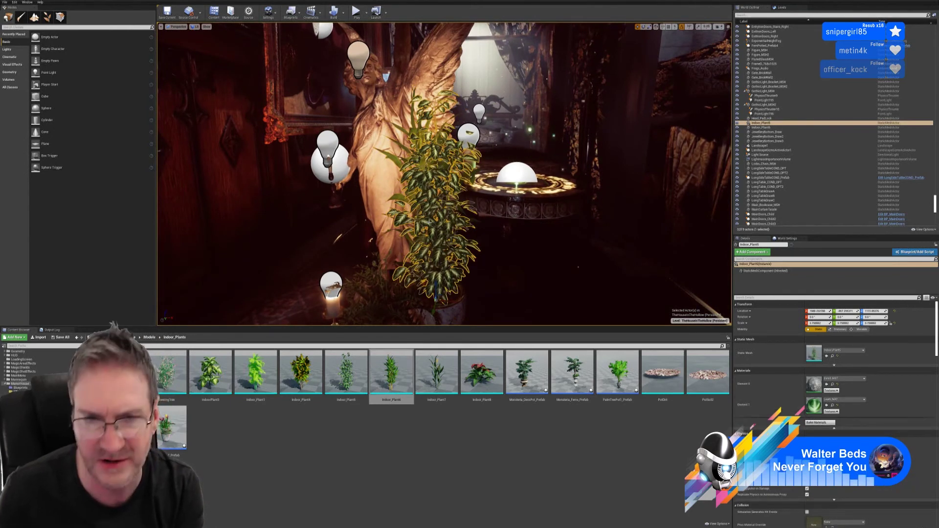
key("Delete")
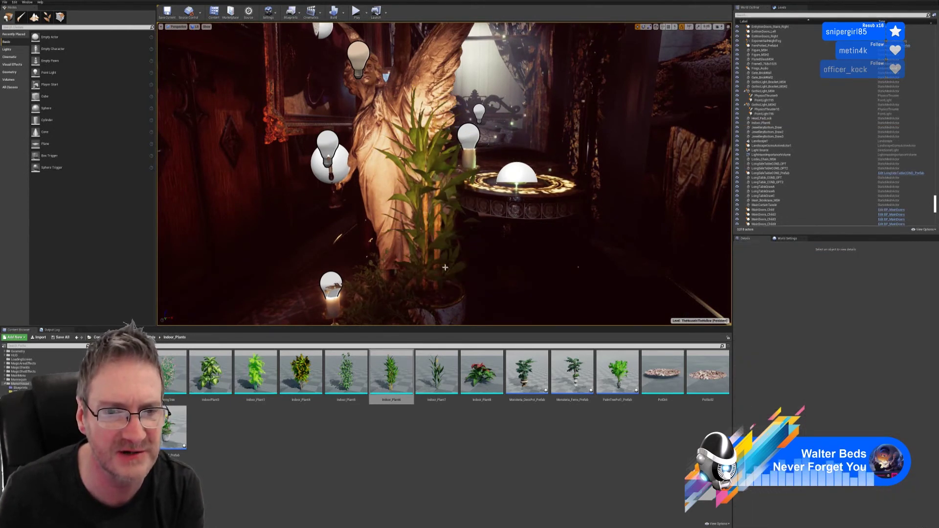
Rotate Indoor_Plant6 about its vertical axis in the pot beside the angel statue
right_click_drag(445, 267, 424, 264)
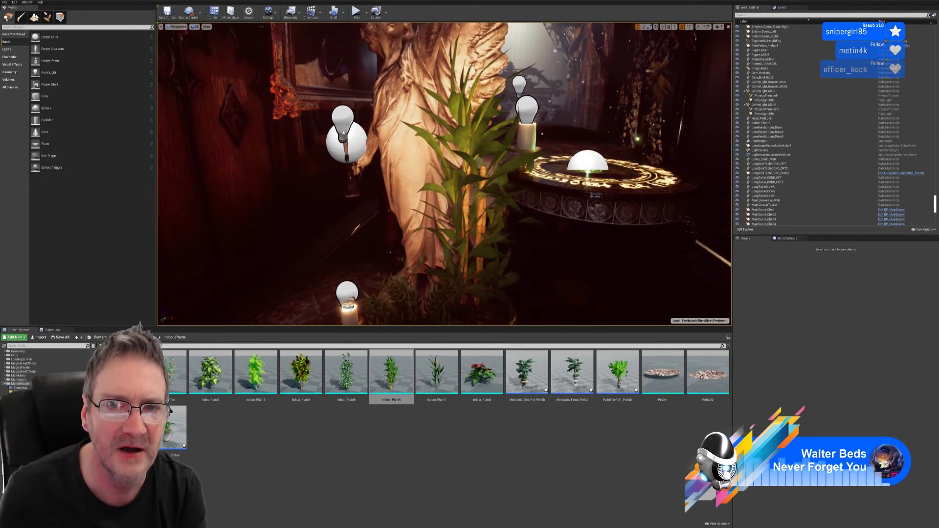
left_click(461, 148)
mouse_move(573, 240)
right_mouse_down()
mouse_move(555, 276)
mouse_move(568, 252)
right_mouse_up()
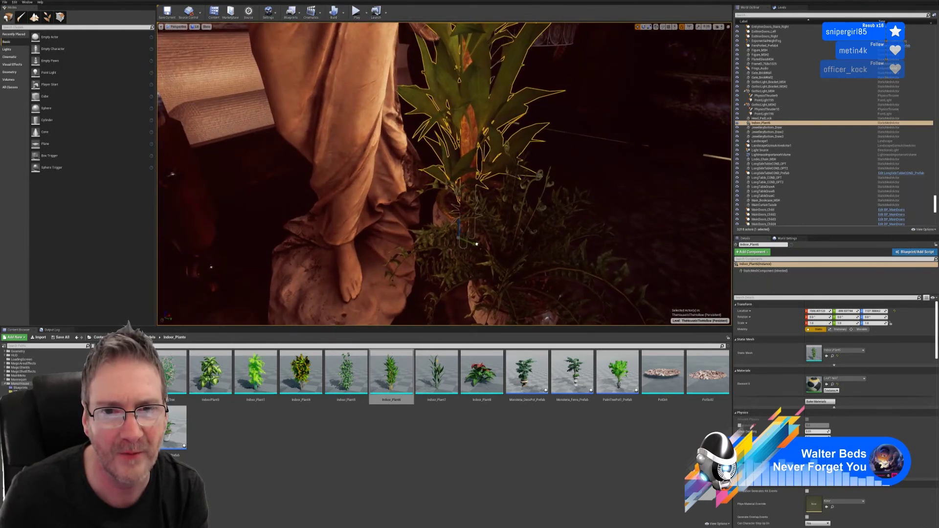
right_click_drag(568, 252, 543, 237)
key("Escape")
left_click(407, 177)
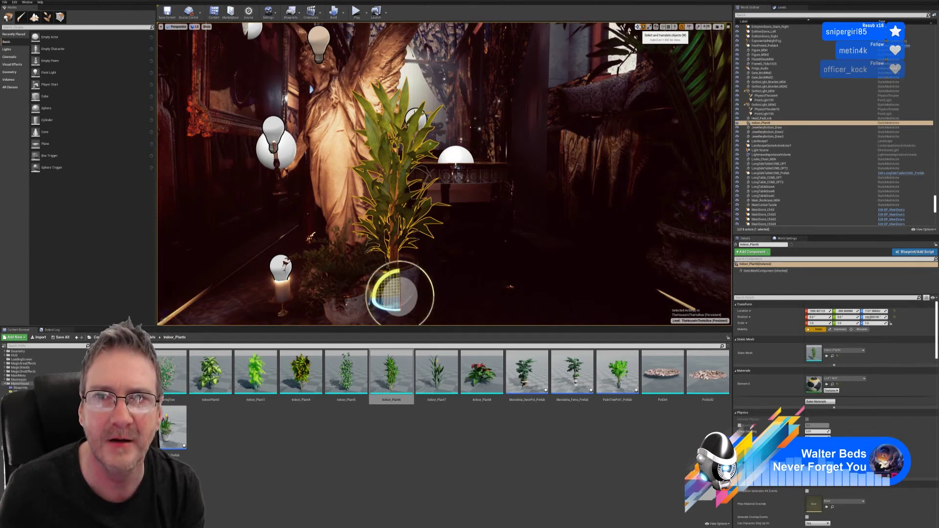
Examine Indoor_Plant6 beside the angel statue from close up and from down the hallway
right_click_drag(578, 121, 560, 121)
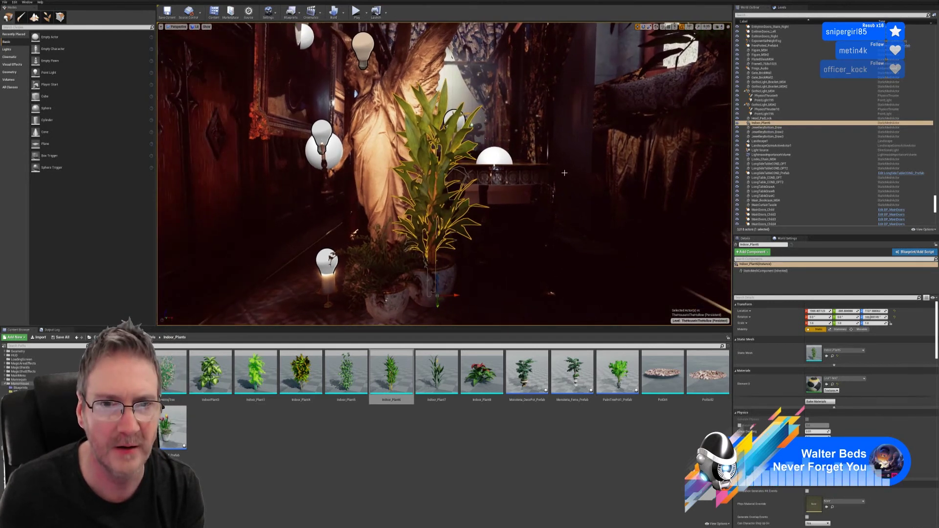
key("Escape")
mouse_move(565, 172)
right_mouse_down()
mouse_move(540, 177)
mouse_move(567, 171)
right_mouse_up()
key("s")
key("s")
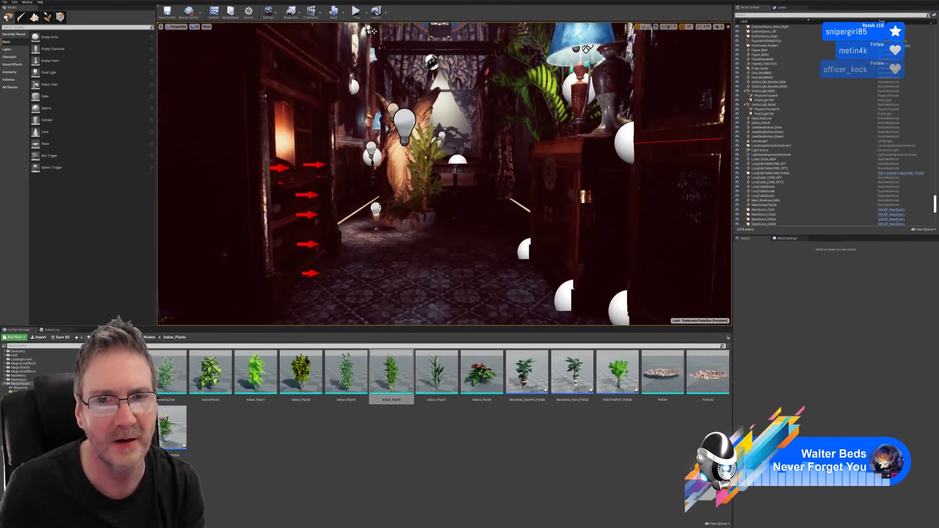
right_click_drag(372, 31, 395, 25)
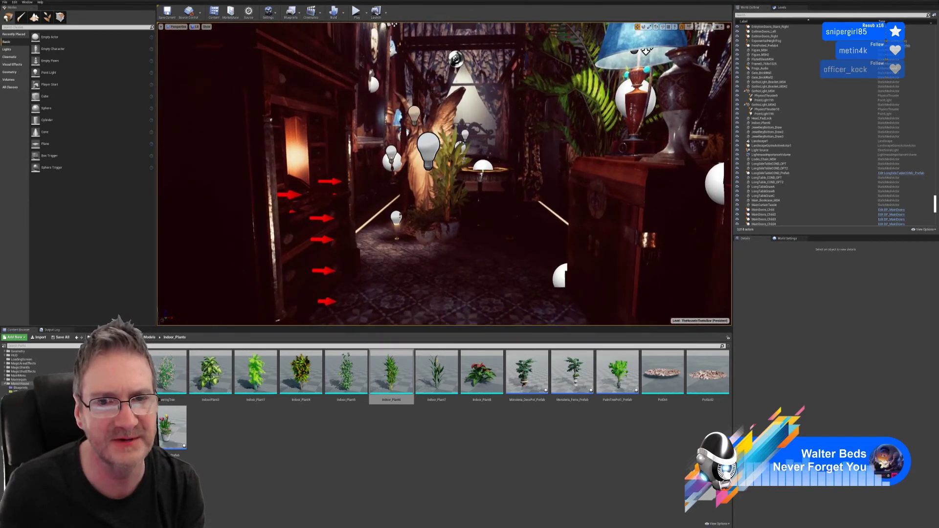
right_click_drag(482, 223, 491, 211)
key("w")
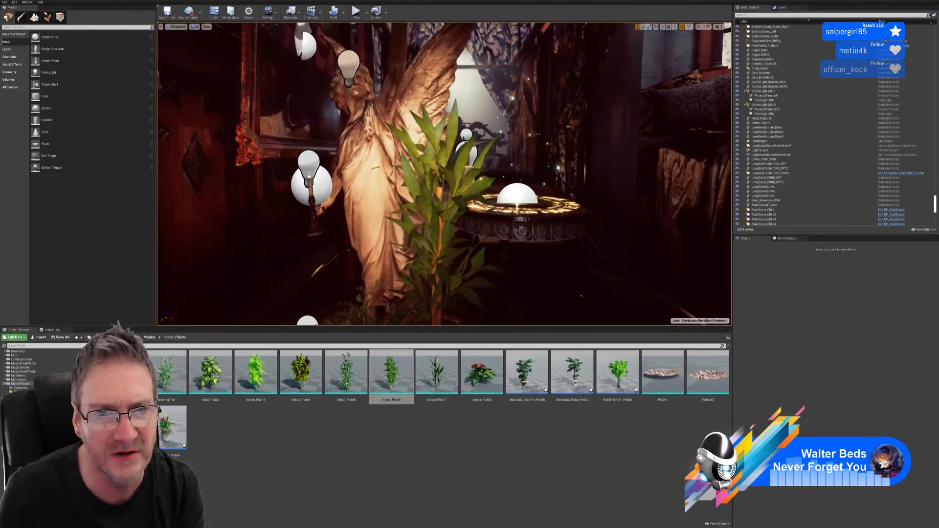
right_click_drag(394, 29, 391, 31)
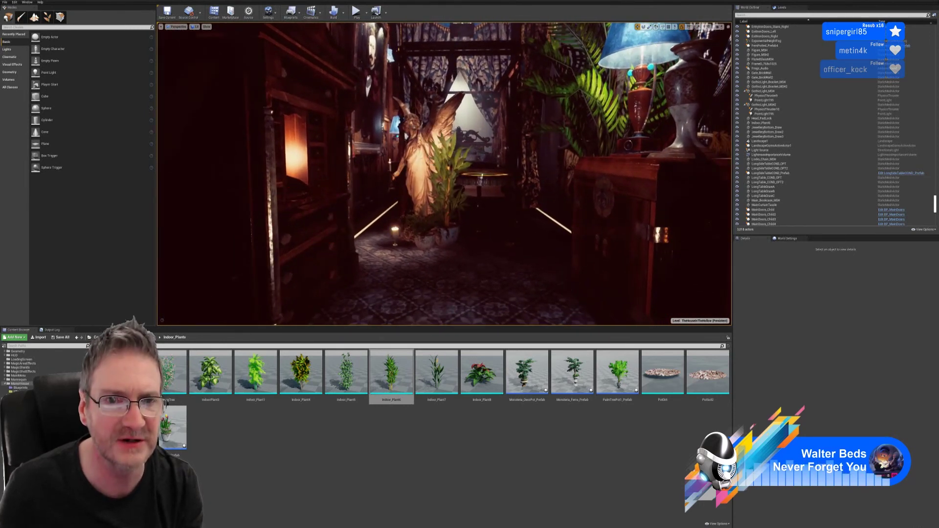
right_click_drag(488, 236, 469, 232)
key("s")
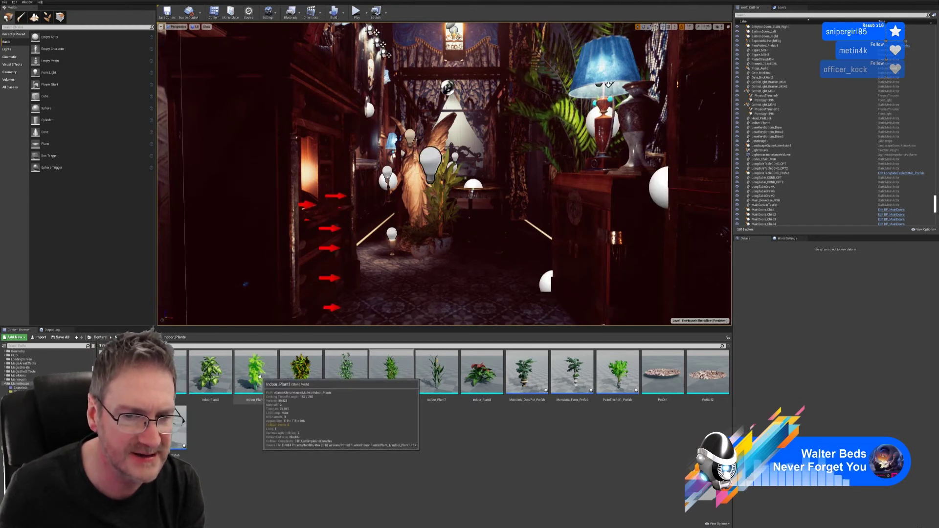
Place the Indoor_Plant1 static mesh on the hallway floor and move it into Indoor_Plant6's pot beside the angel statue
left_click_drag(257, 375, 403, 293)
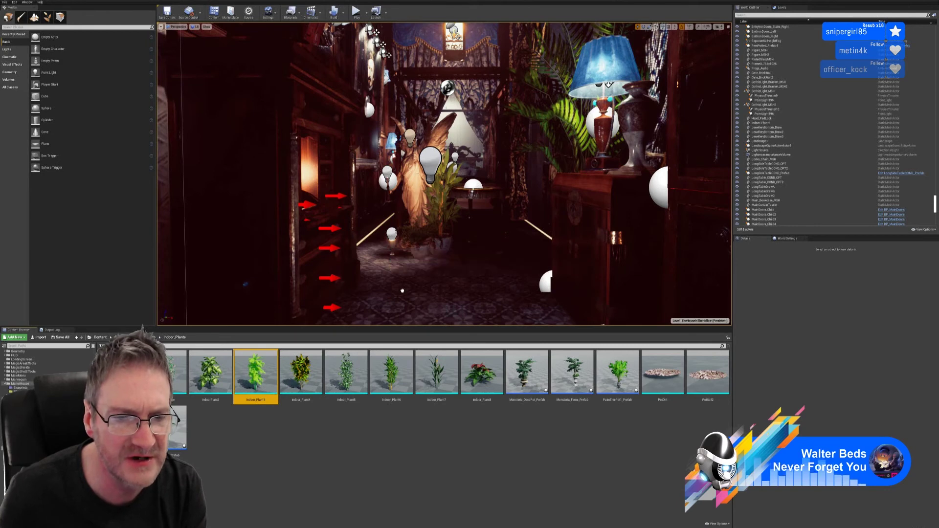
left_click_drag(424, 298, 422, 300)
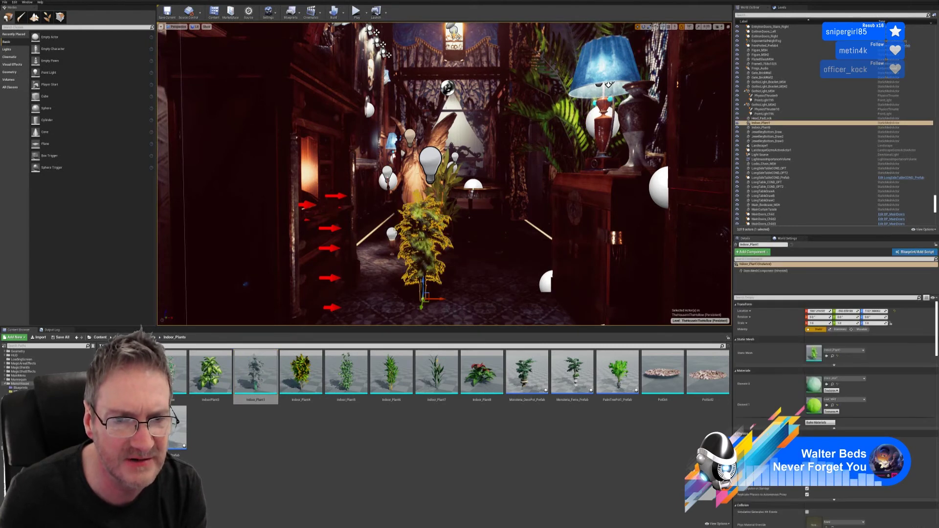
right_click_drag(465, 268, 457, 323)
key("w")
key("w")
key("s")
key("Escape")
right_click_drag(466, 269, 426, 228)
key("s")
key("w")
key("s")
key("w")
key("w")
key("w")
left_click_drag(419, 188, 432, 271)
left_click(456, 259)
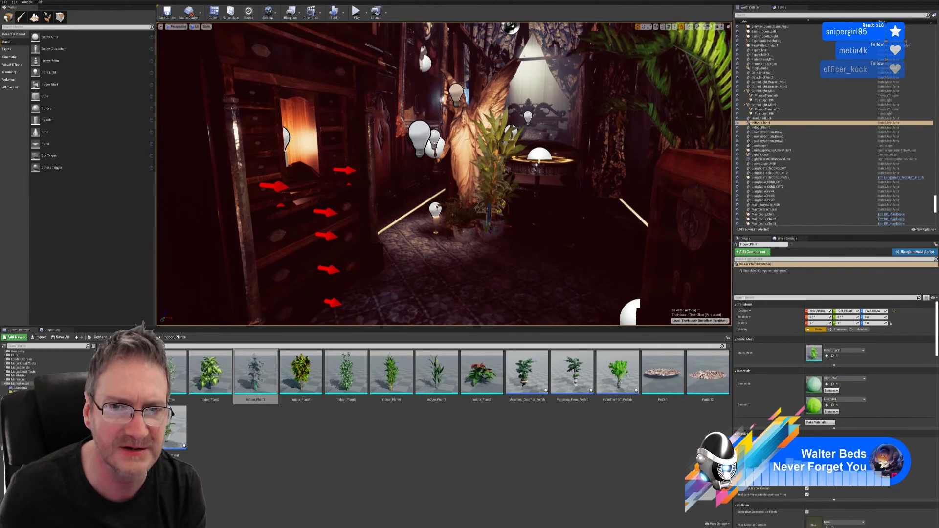
Delete Indoor_Plant6 from the pot beside the angel statue
left_click(498, 168)
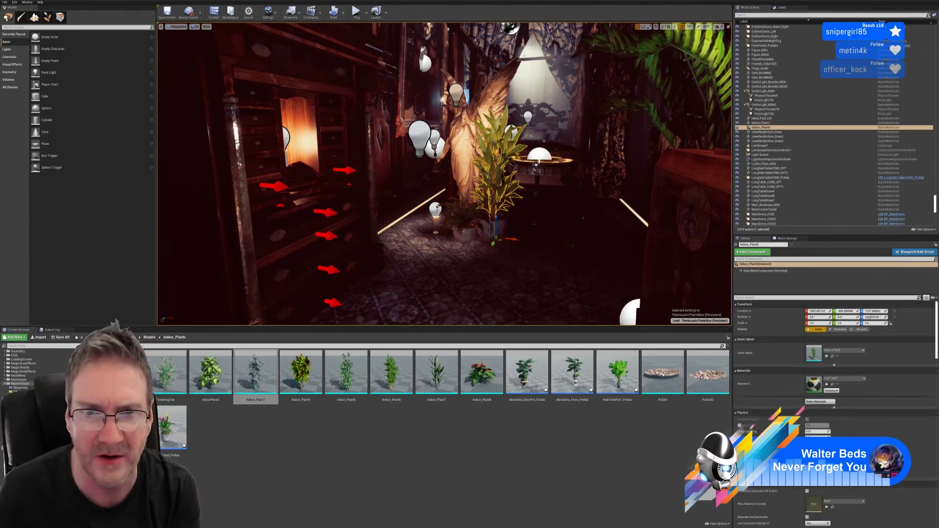
key("Delete")
Enlarge Indoor_Plant1 uniformly to about 1.45 times its size and seat it in the pot
left_click(495, 172)
right_click_drag(494, 172, 504, 251)
key("w")
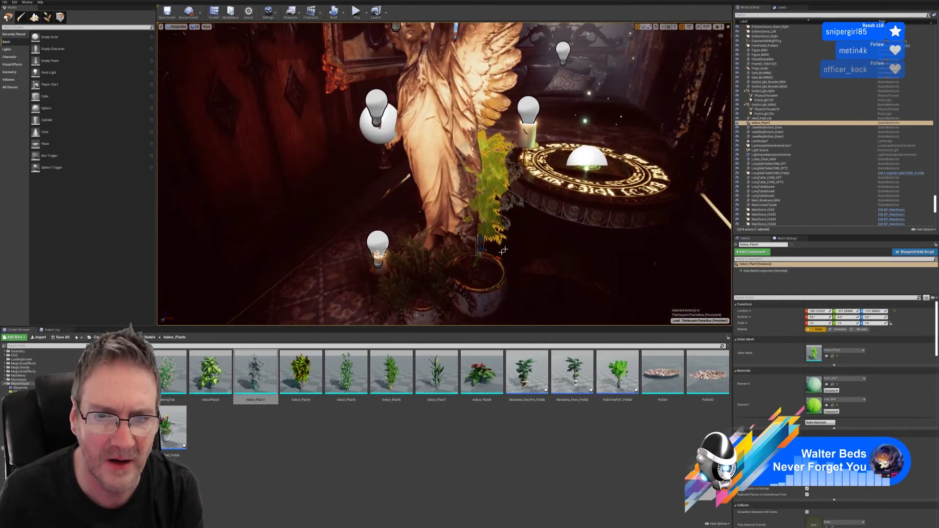
left_click_drag(472, 266, 496, 293)
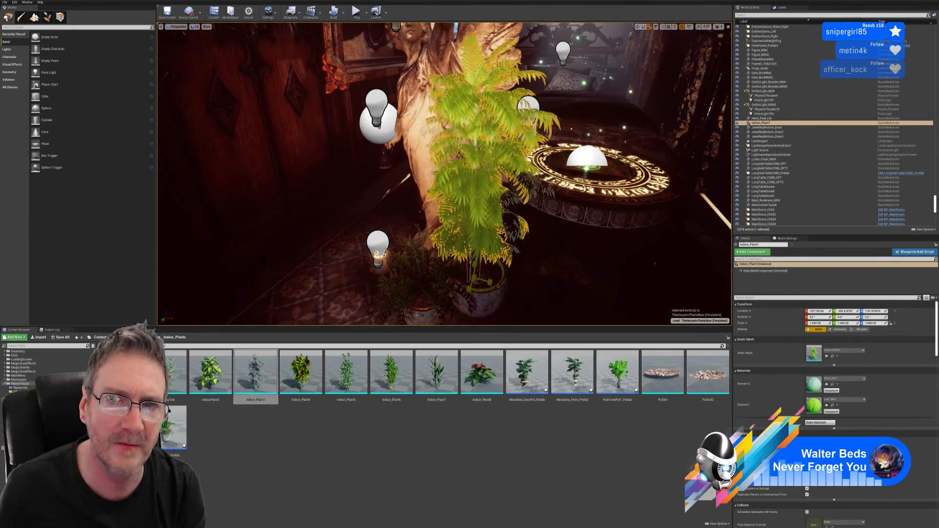
Examine the enlarged Indoor_Plant1 from down the hallway with the editor icons hidden
key("s")
right_click_drag(548, 249, 535, 216)
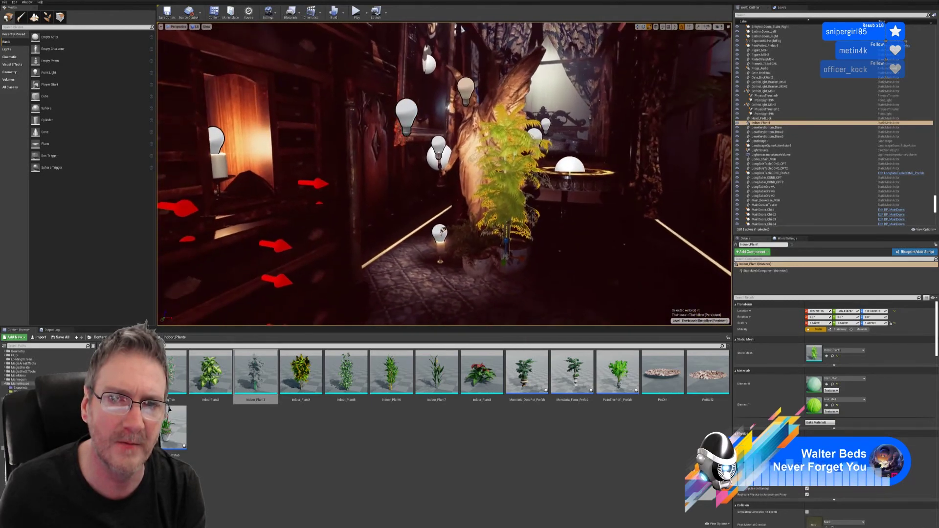
key("Escape")
right_click_drag(446, 29, 416, 43)
key("s")
key("w")
key("s")
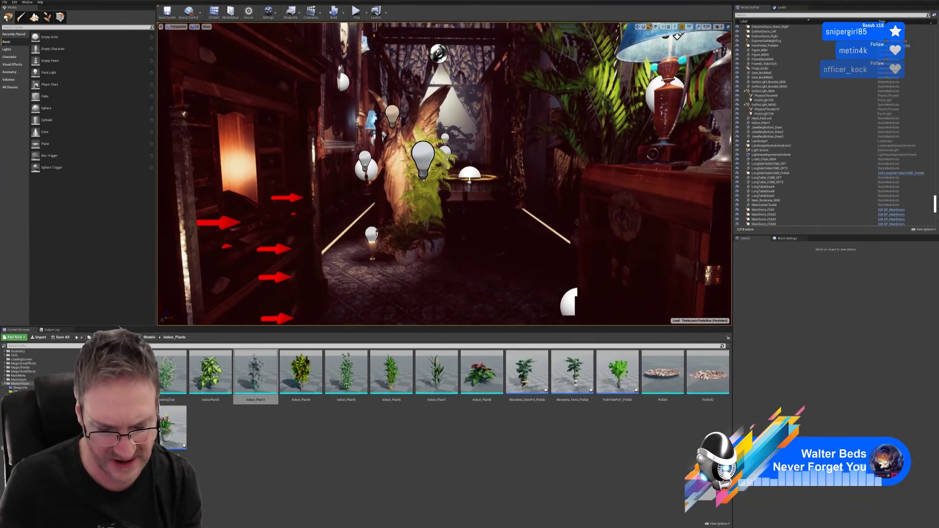
key("g")
key("s")
right_click_drag(501, 239, 448, 160)
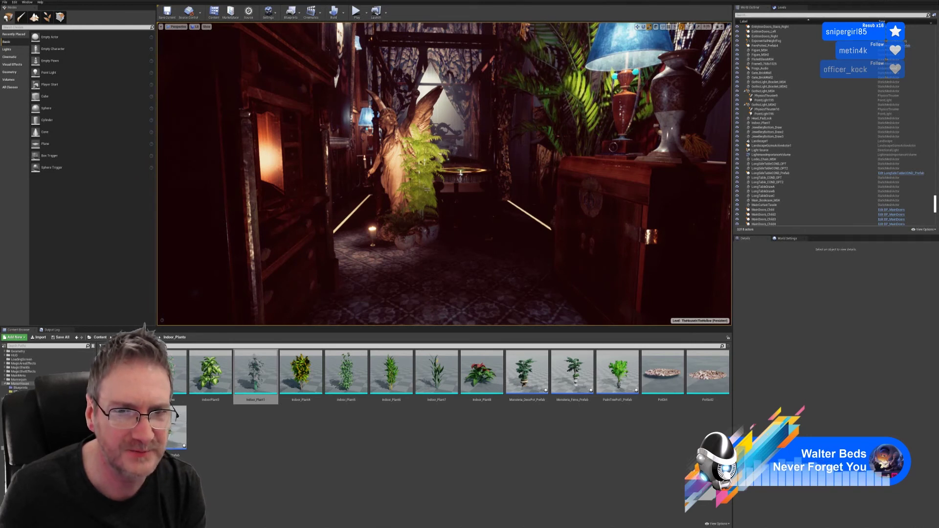
Show the editor icons again and delete Indoor_Plant1 from the pot
key("g")
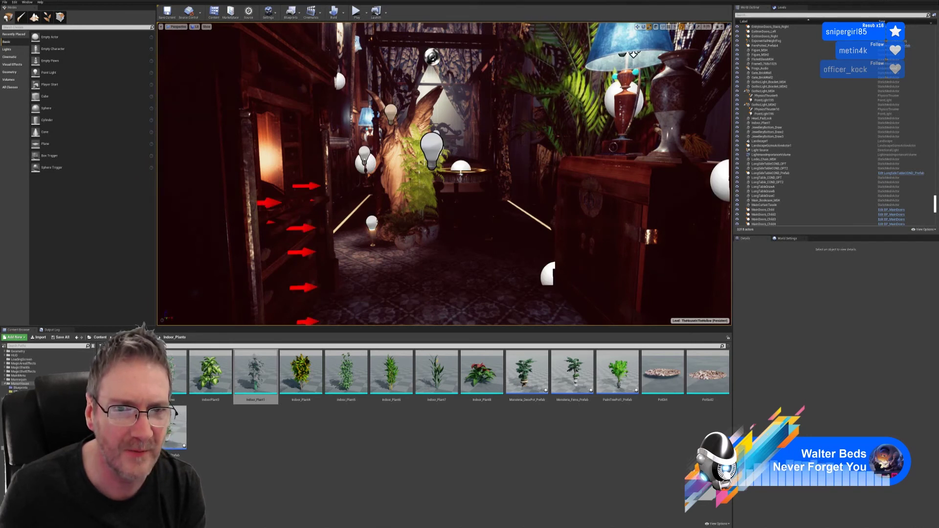
left_click(416, 186)
key("Delete")
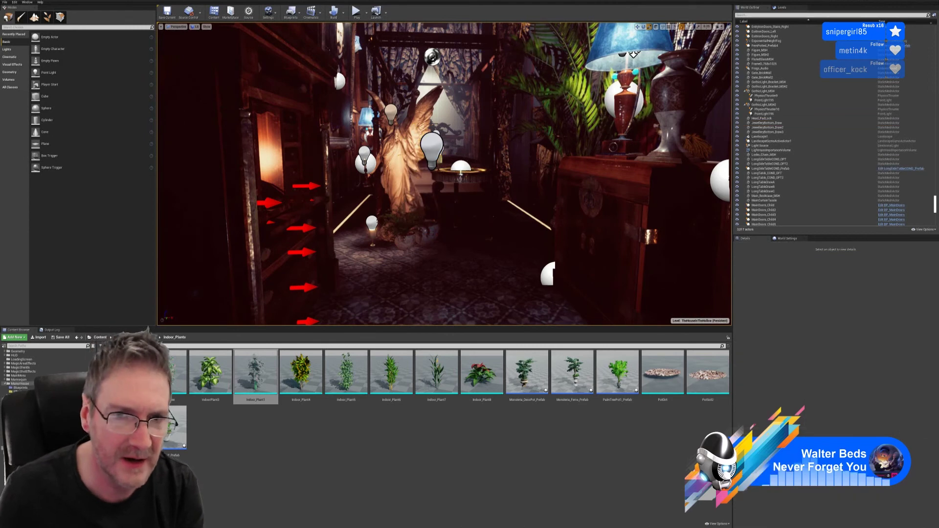
Place the Indoor_Plant4 static mesh on the hallway floor and move it to the empty pot beside the angel statue
left_click_drag(301, 372, 407, 263)
key("w")
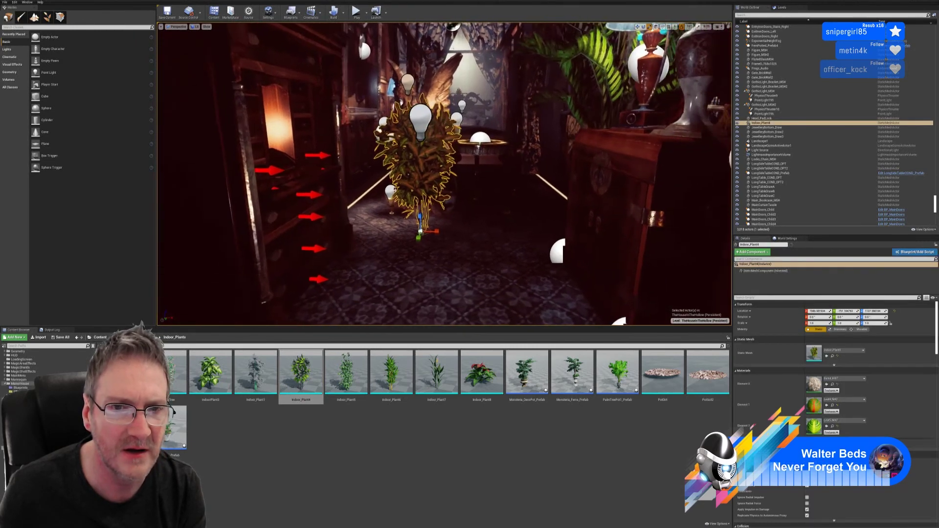
right_click_drag(519, 251, 470, 289)
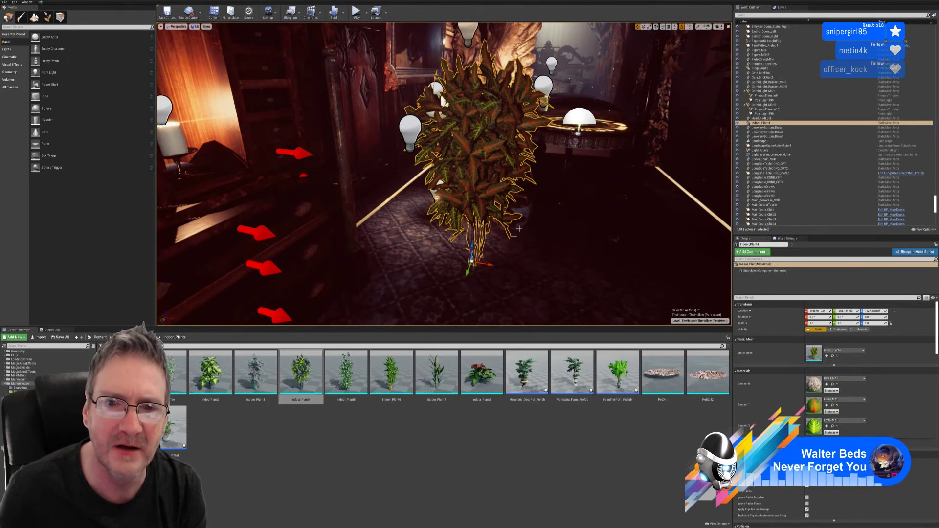
left_click_drag(467, 272, 482, 239)
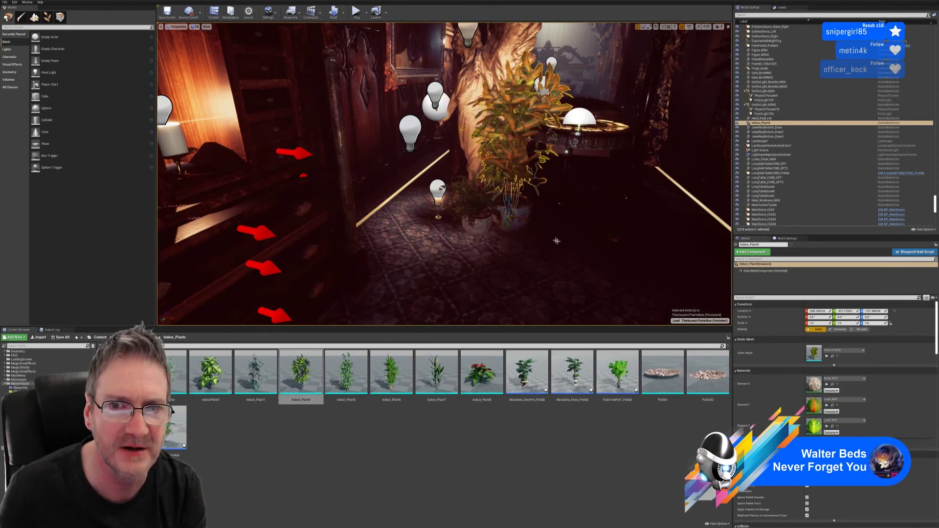
key("w")
right_click_drag(557, 241, 531, 236)
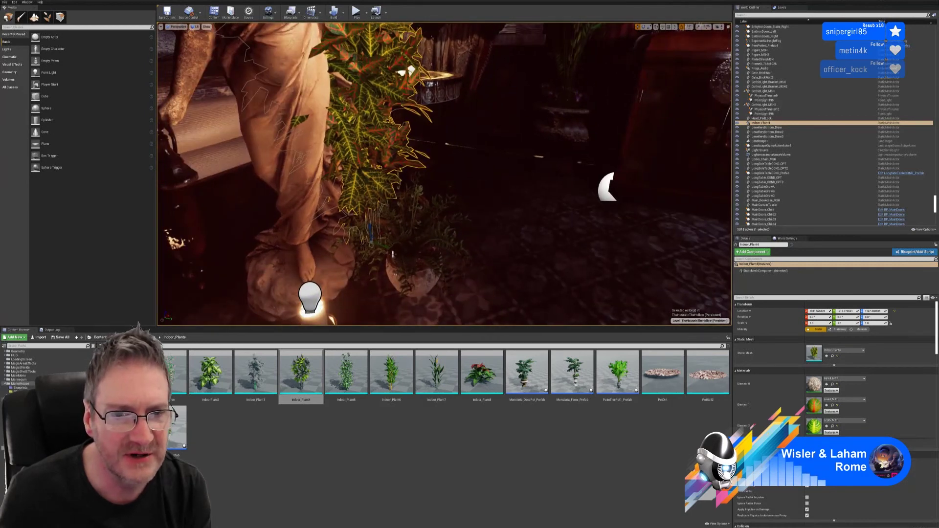
Fit Indoor_Plant4 to the pot by adjusting its position and shrinking it slightly and uniformly
left_click_drag(383, 246, 402, 204)
right_click_drag(402, 205, 376, 185)
right_click_drag(437, 209, 538, 130)
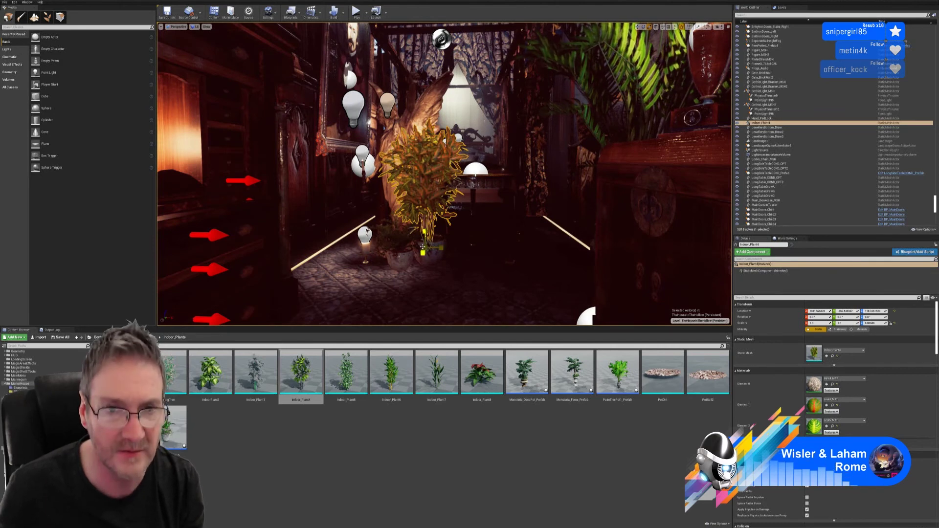
key("ctrl+z")
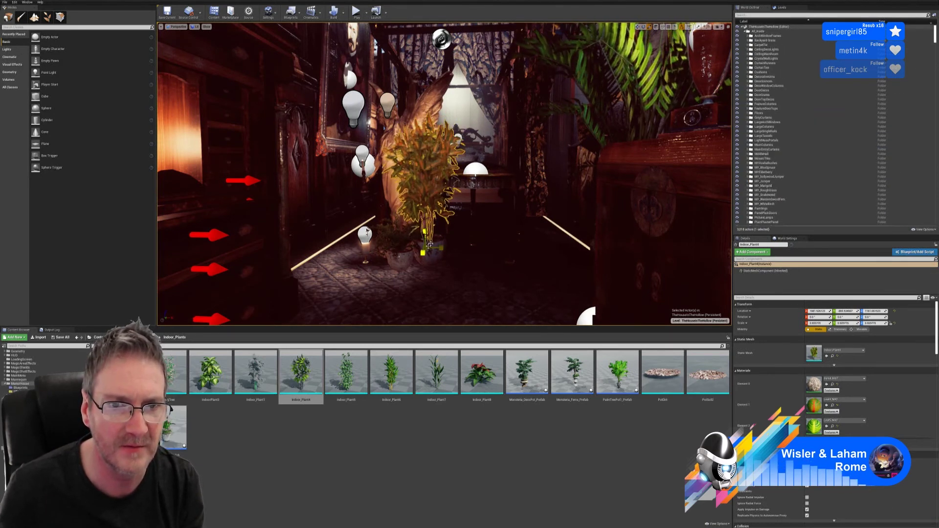
Delete Indoor_Plant4 from the pot beside the angel statue
right_click_drag(444, 174, 431, 196)
key("Escape")
mouse_move(431, 195)
left_mouse_down()
mouse_move(430, 230)
mouse_move(429, 205)
left_mouse_up()
right_click_drag(441, 154, 436, 153)
left_click(436, 159)
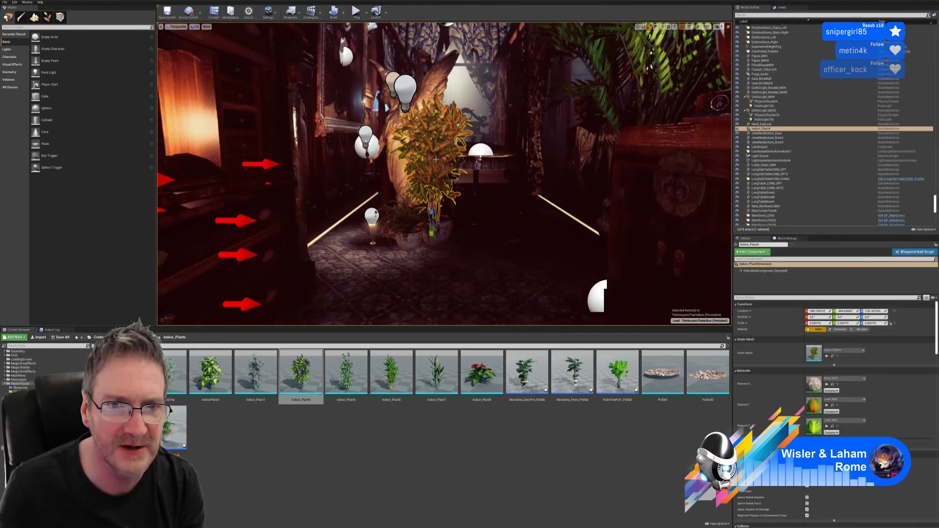
key("Delete")
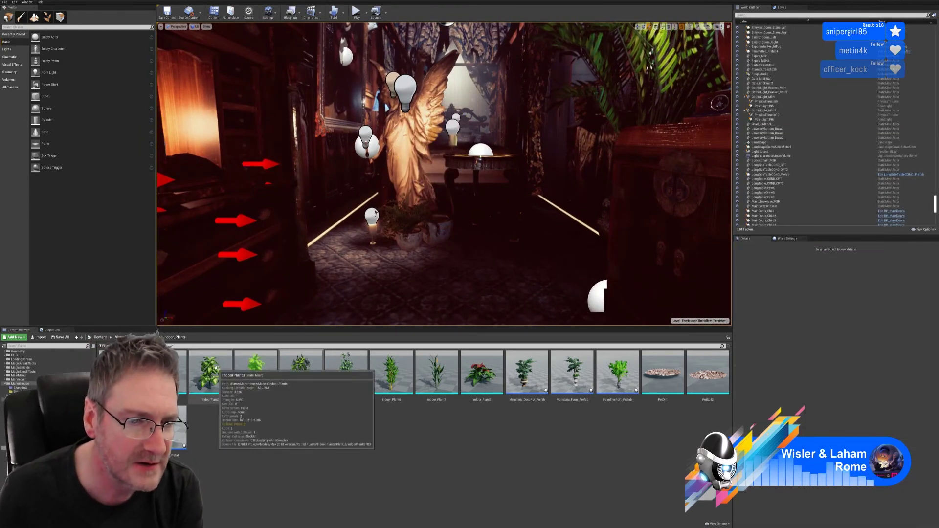
Place the broad-leaved IndoorPlant3 static mesh near the angel statue and move it into the empty pot
left_click_drag(210, 372, 430, 239)
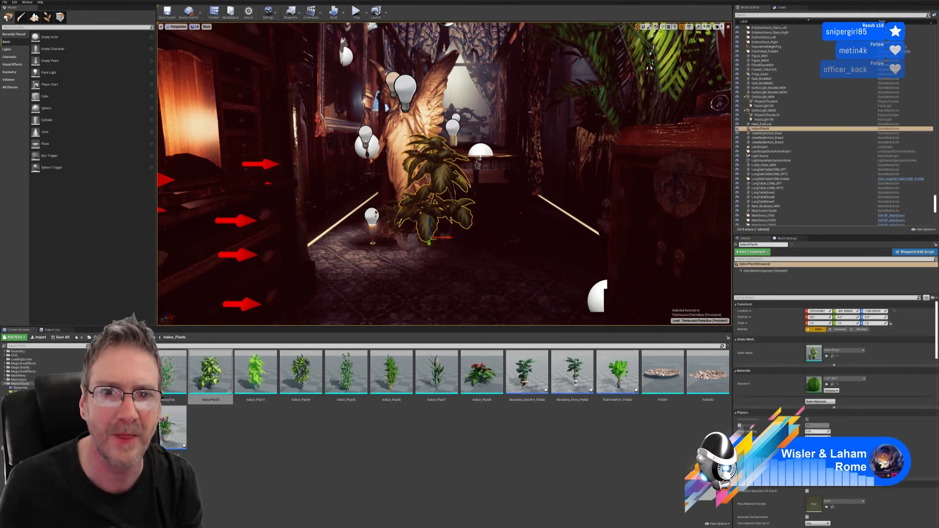
right_click_drag(375, 214, 306, 288)
key("w")
key("w")
key("d")
key("s")
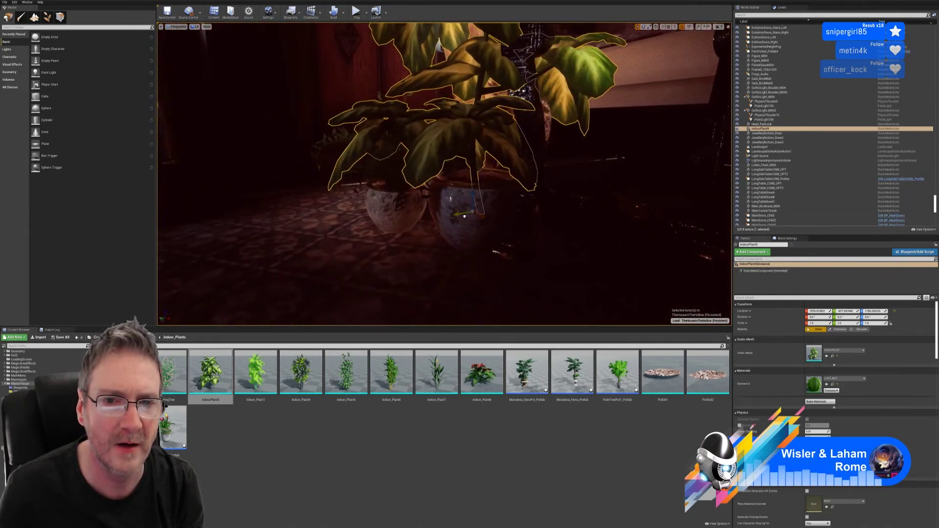
right_click_drag(431, 251, 427, 208)
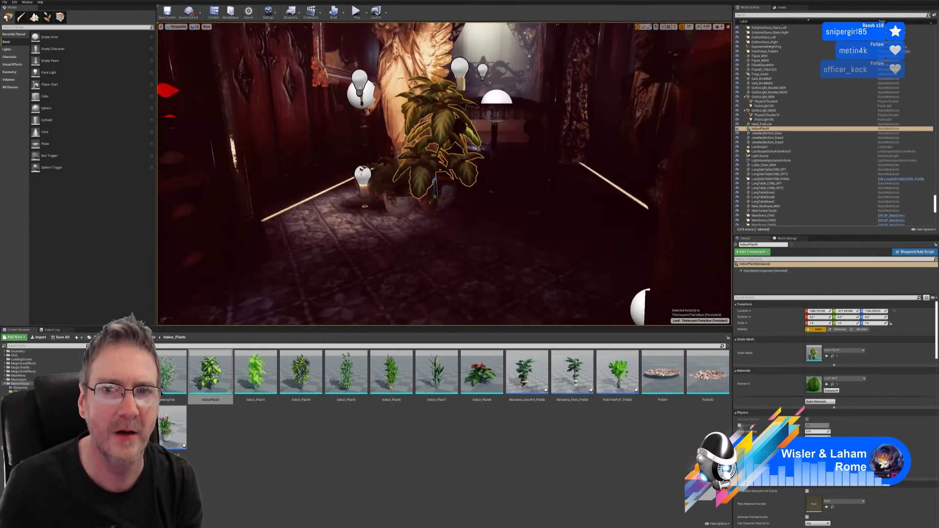
Examine the broad-leaved plant beside the angel statue from several distances, with the editor icons hidden
right_click_drag(427, 208, 389, 182)
key("Escape")
key("w")
key("w")
key("s")
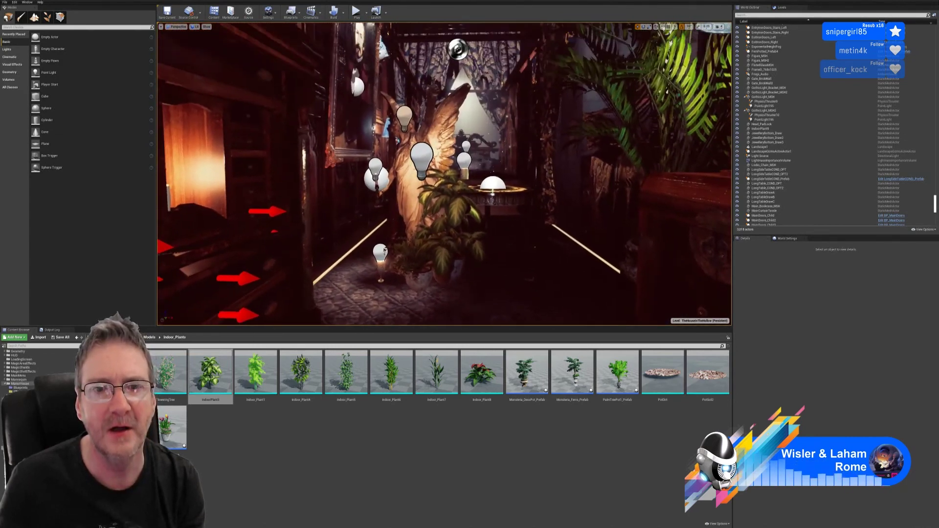
right_click_drag(606, 22, 581, 26)
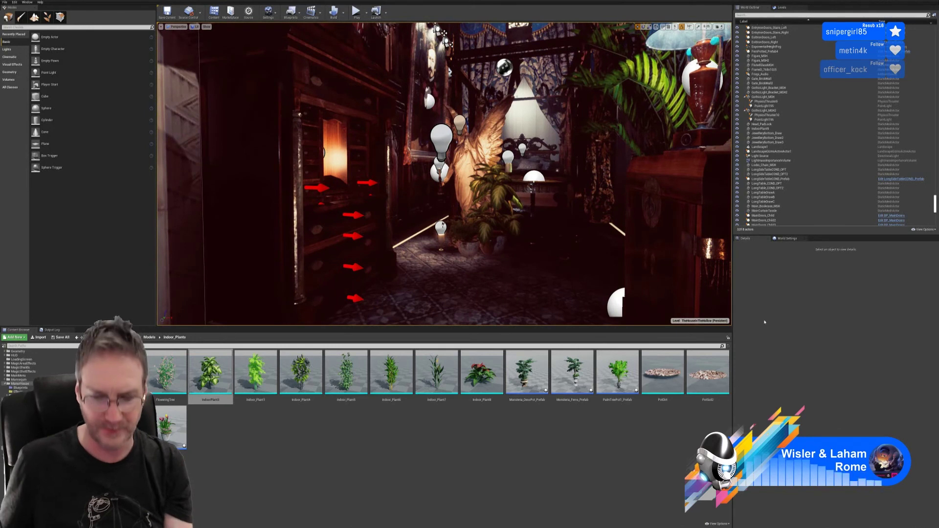
key("g")
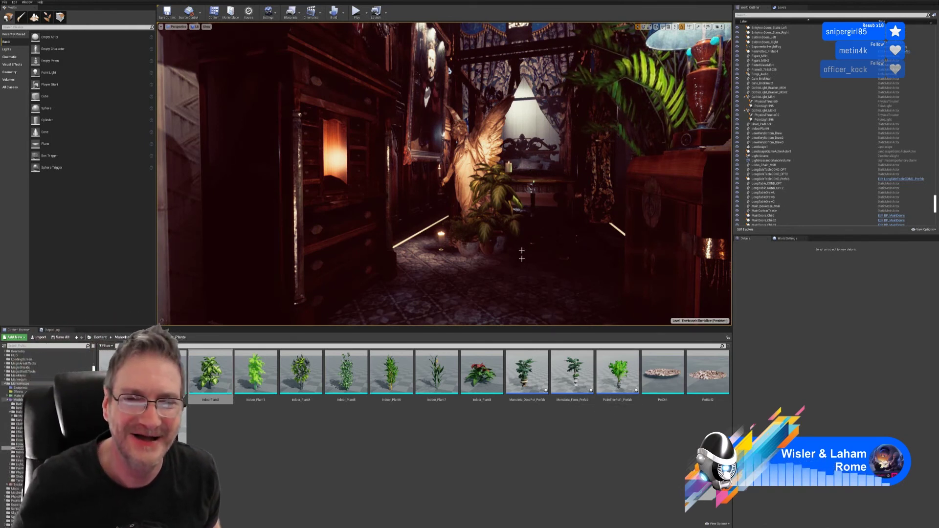
right_click_drag(519, 266, 570, 265)
key("w")
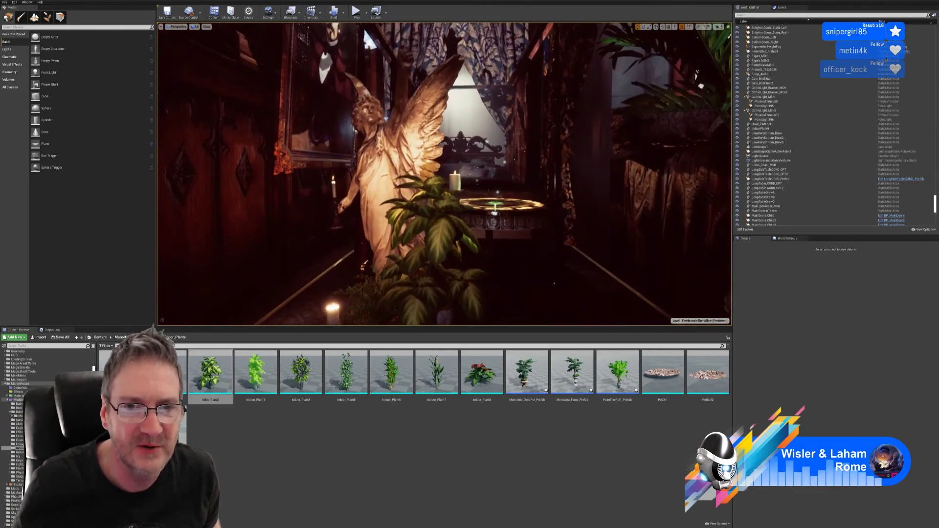
Save all changed levels and assets after a last look down the hallway with the angel statue and plant
mouse_move(506, 265)
right_mouse_down()
mouse_move(491, 265)
mouse_move(514, 251)
right_mouse_up()
key("w")
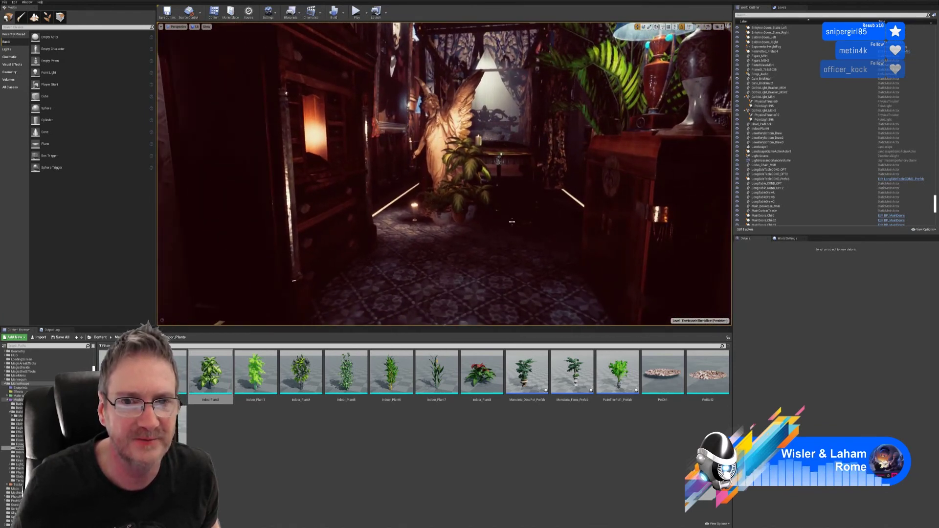
right_click_drag(512, 222, 514, 221)
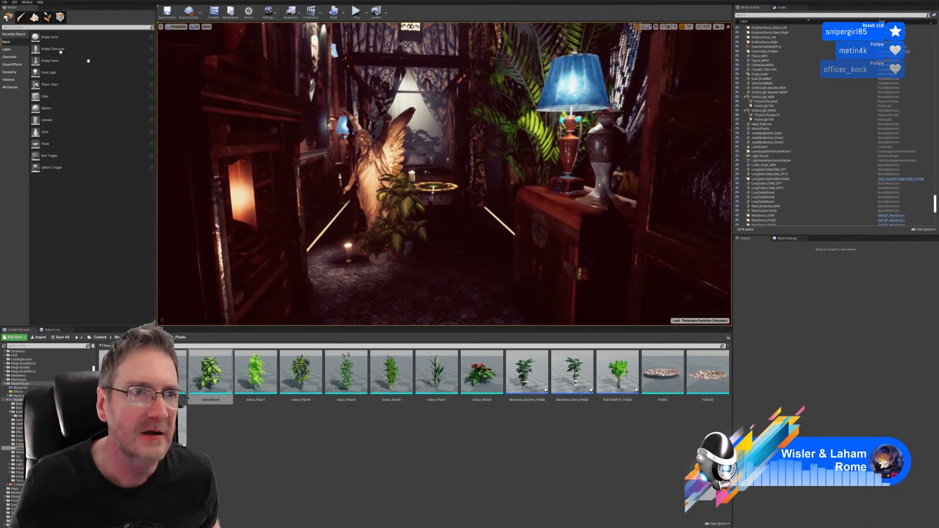
left_click(4, 3)
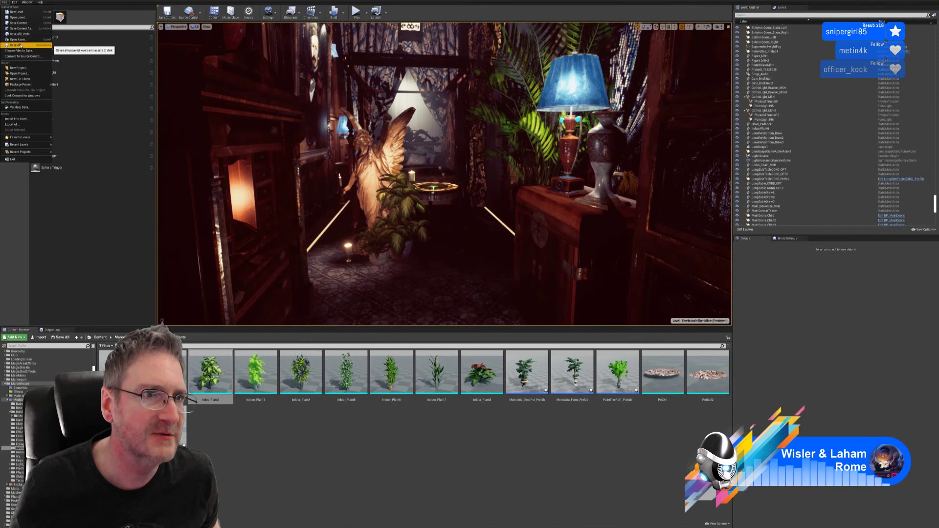
left_click(21, 45)
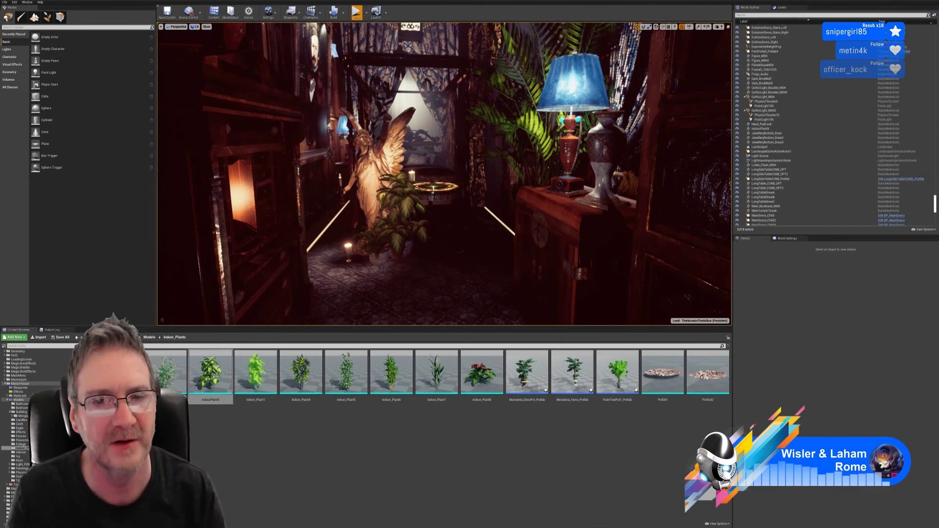
Play-test the level, walking around the angel statue, the bookcases and the glowing floor circle, and end the play session
left_click(356, 12)
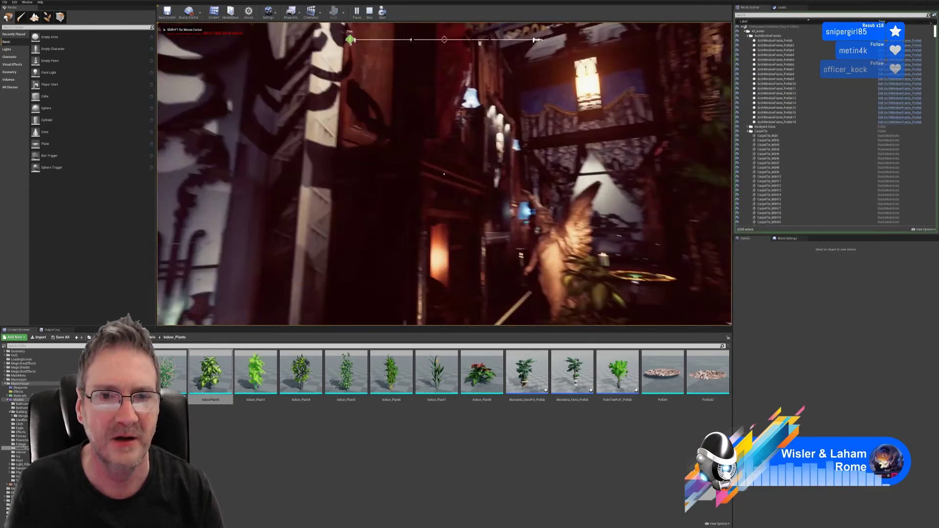
key("w")
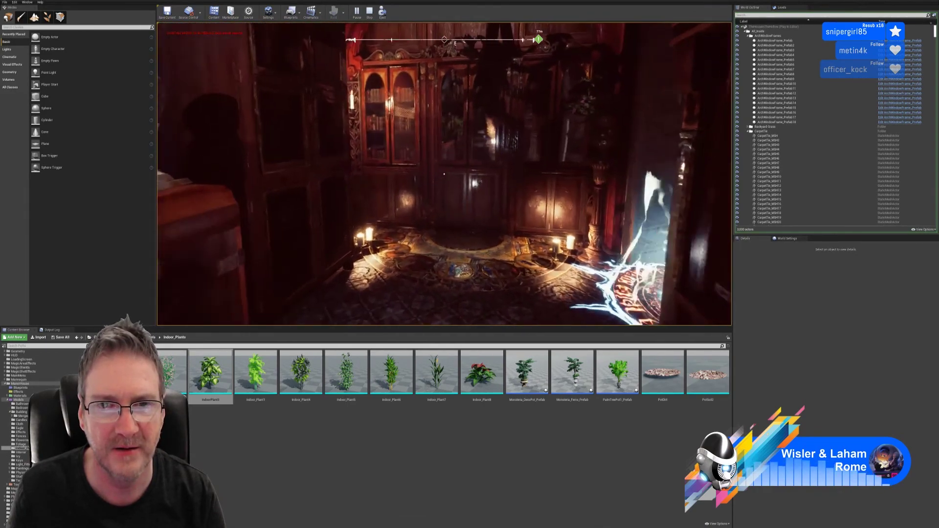
key("w")
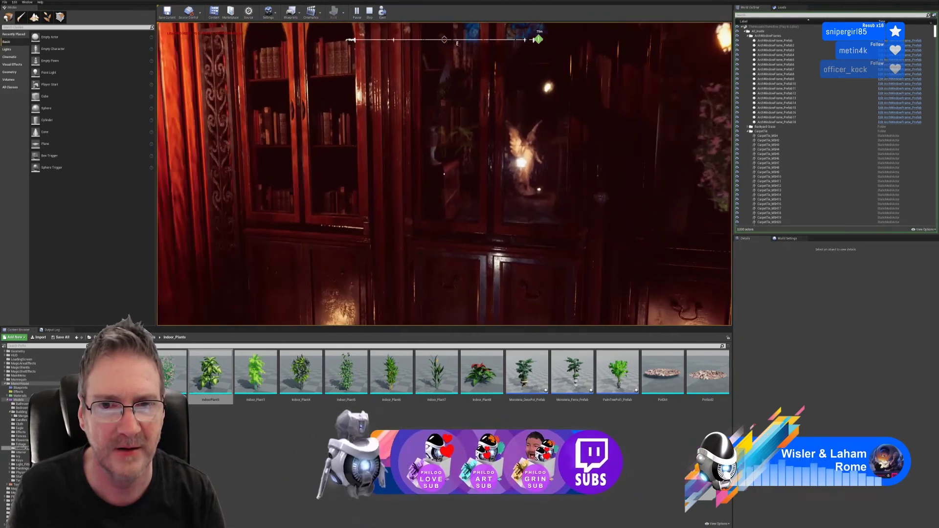
key("a")
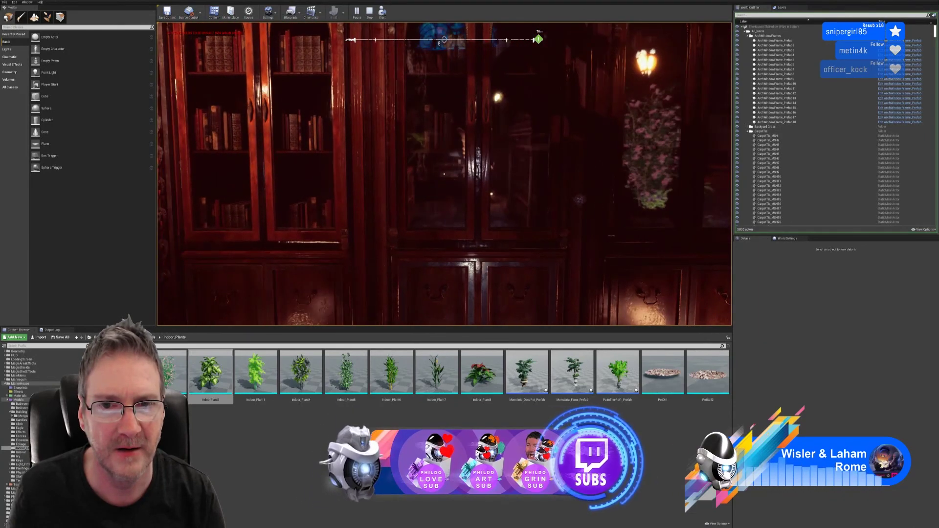
key("w")
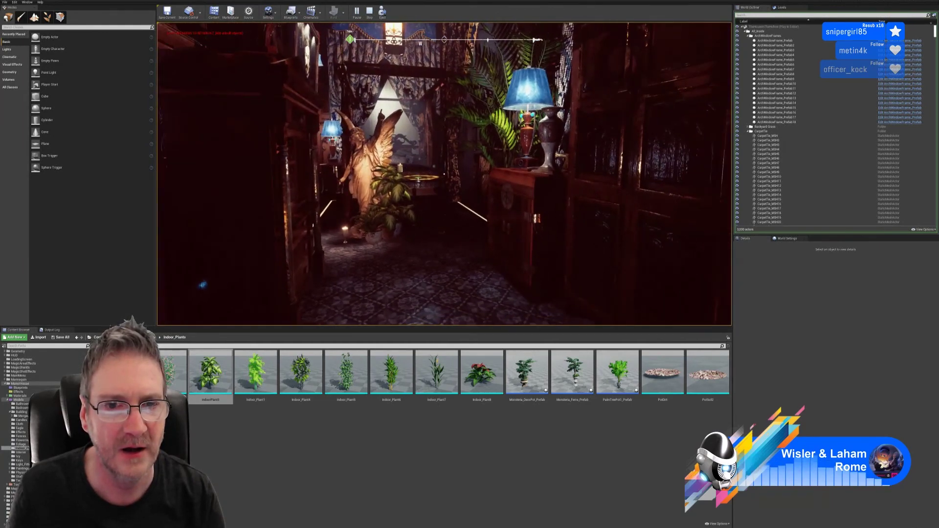
key("s")
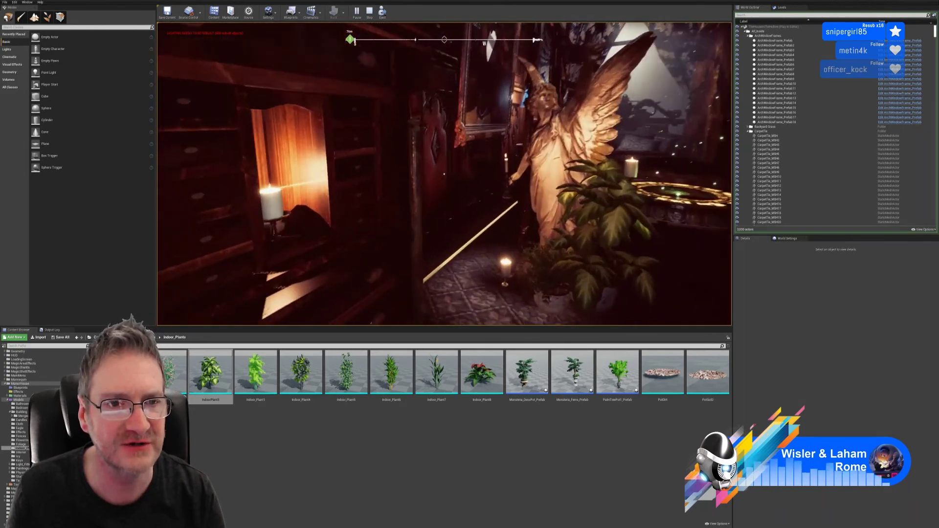
key("s")
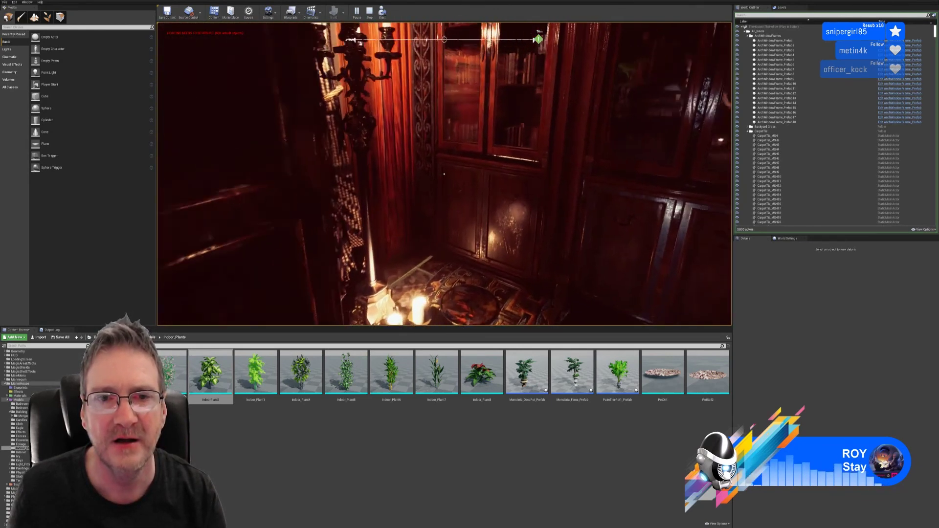
key("w")
key("e")
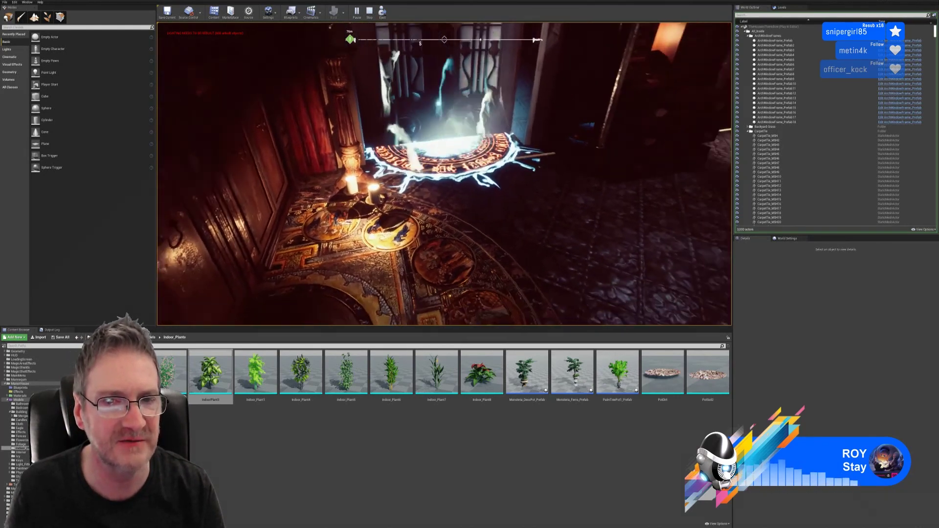
key("w")
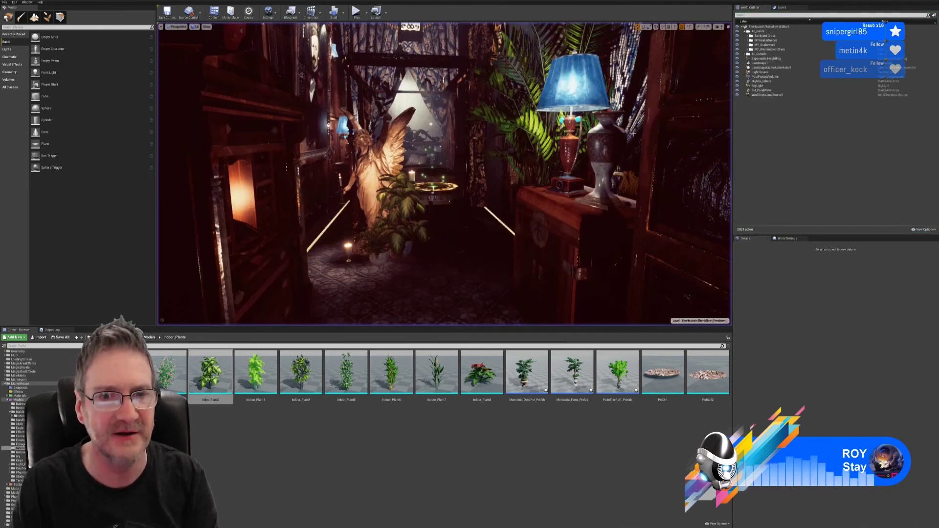
key("Escape")
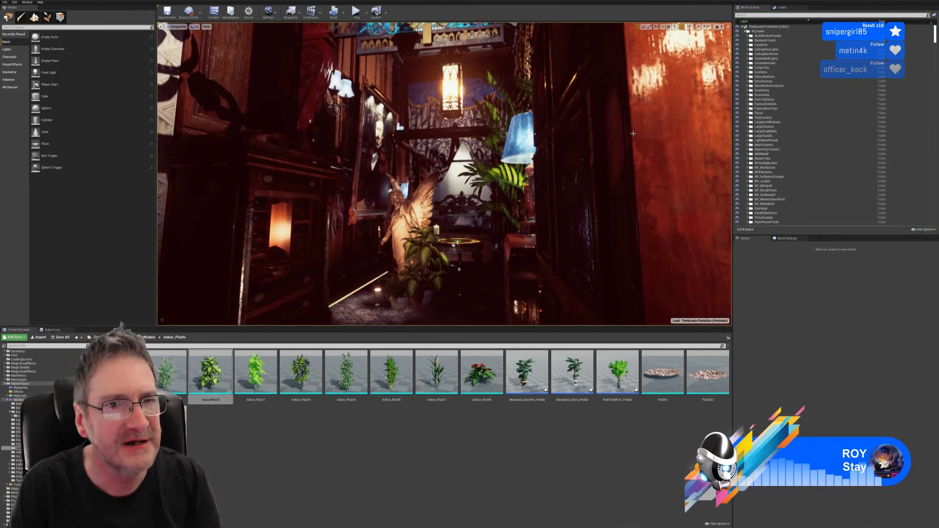